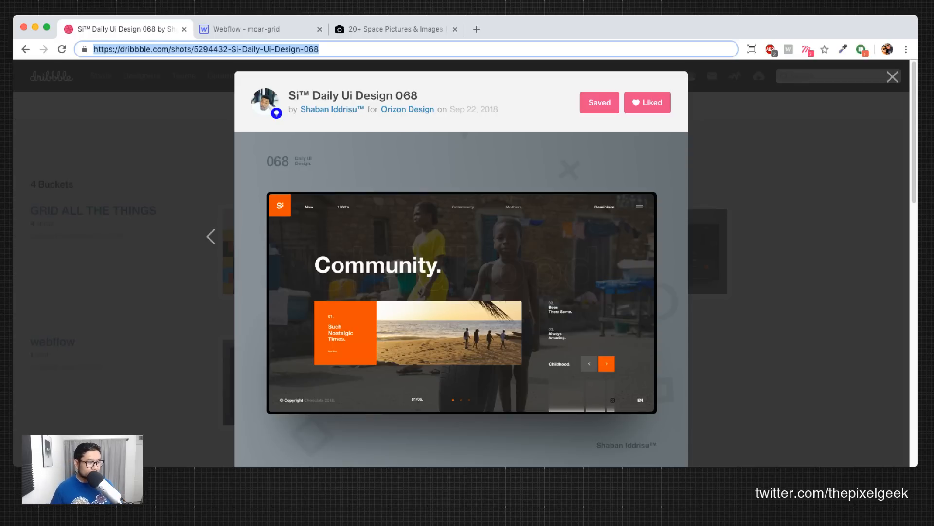
Step: Open the second attachment of the Daily Ui Design 068 shot on Dribbble at full size
key(super+Tab)
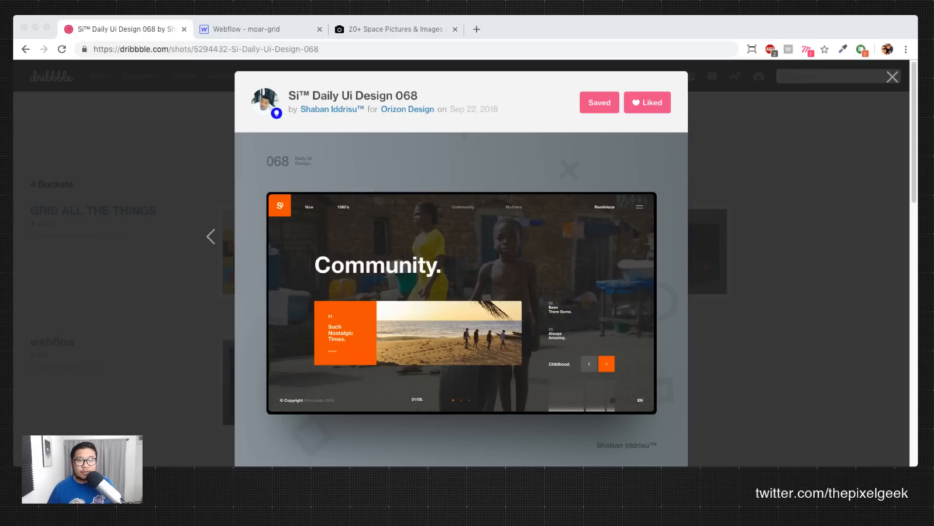
scroll(461, 263, down, 1)
click(206, 49)
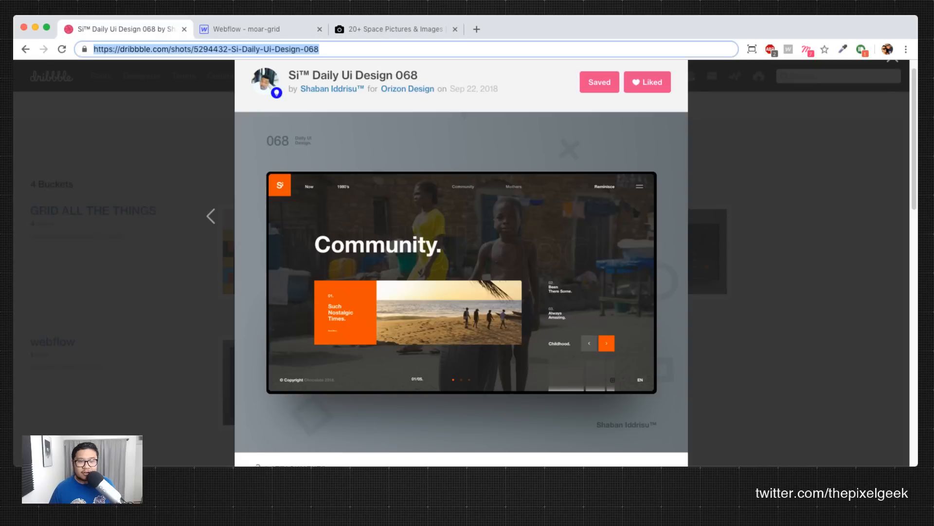
key(Escape)
scroll(462, 263, down, 5)
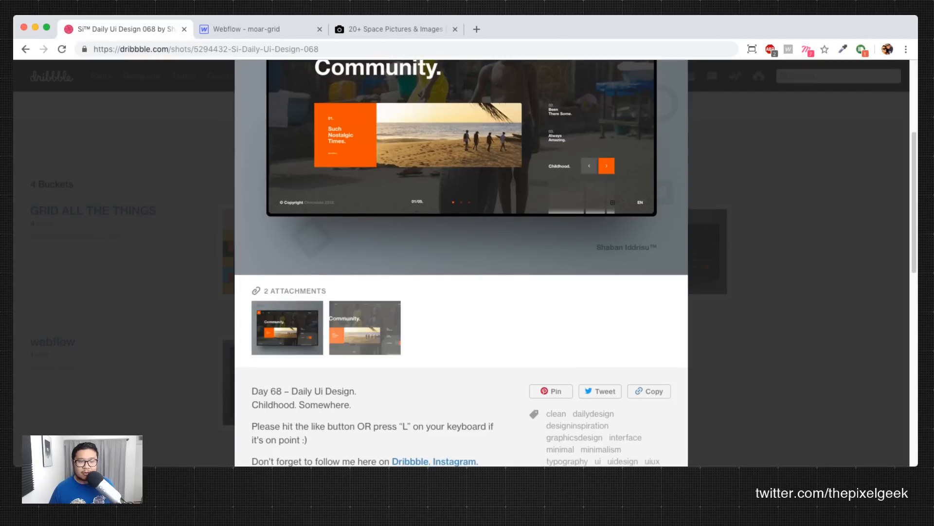
click(366, 328)
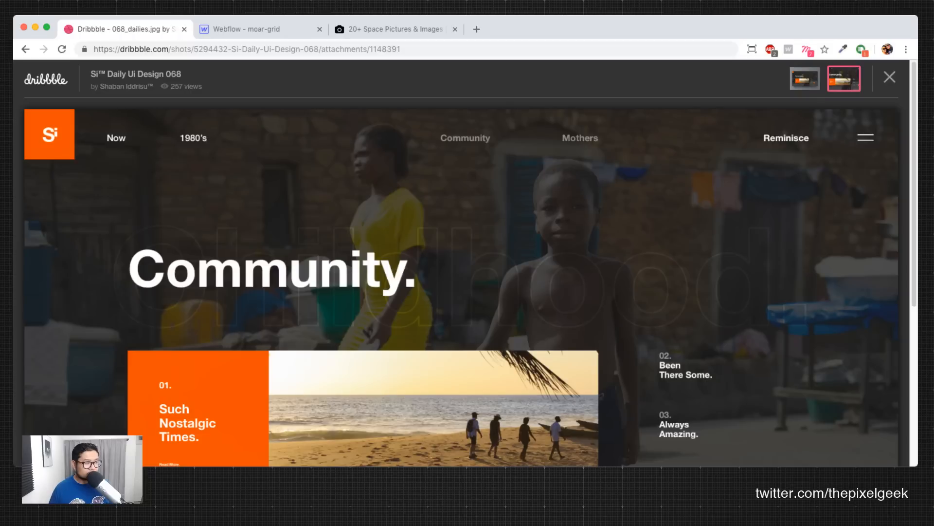
Step: Examine the full-size Community design's layout, from its navigation and heading to the feature card, numbered list, slider arrows and footer
scroll(462, 263, down, 2)
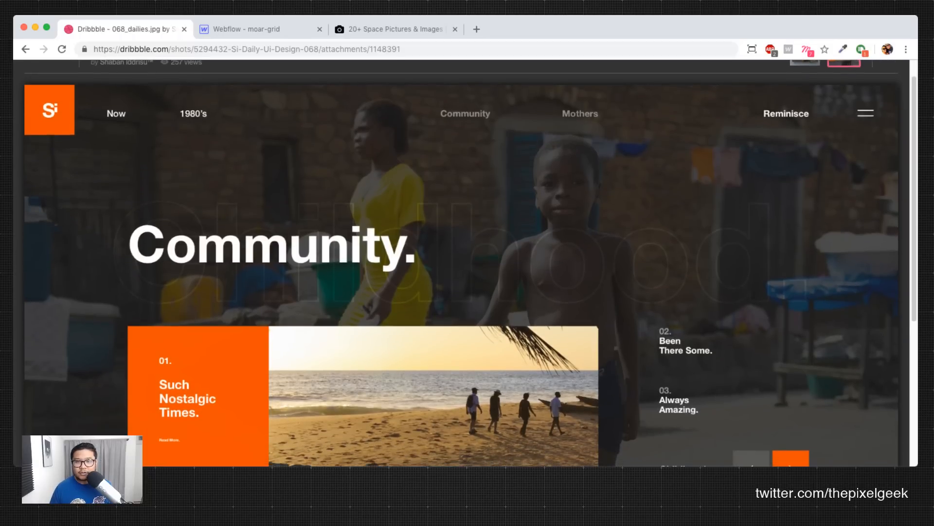
scroll(461, 263, down, 2)
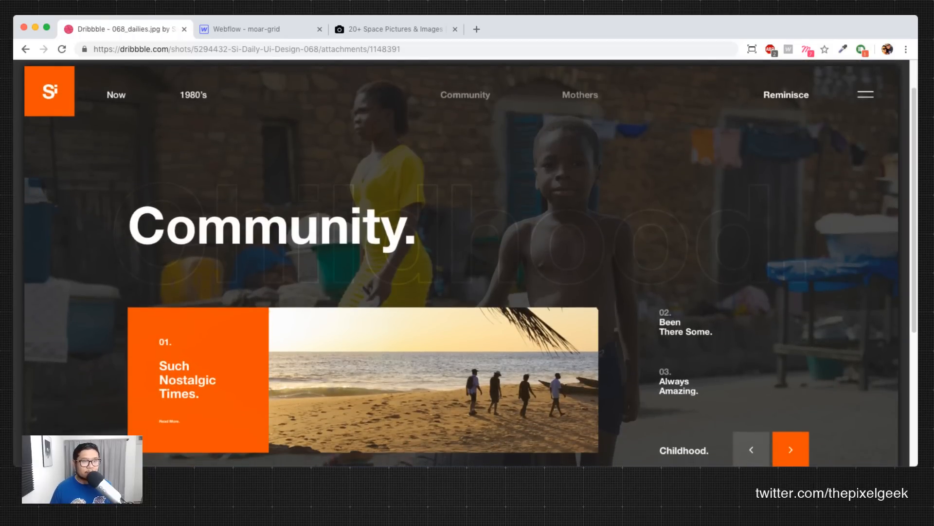
scroll(461, 263, up, 1)
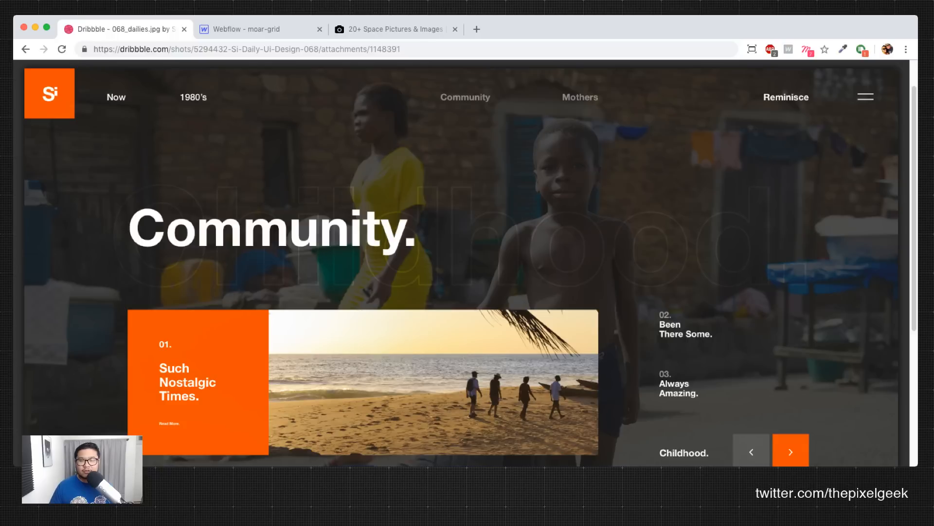
scroll(461, 263, down, 1)
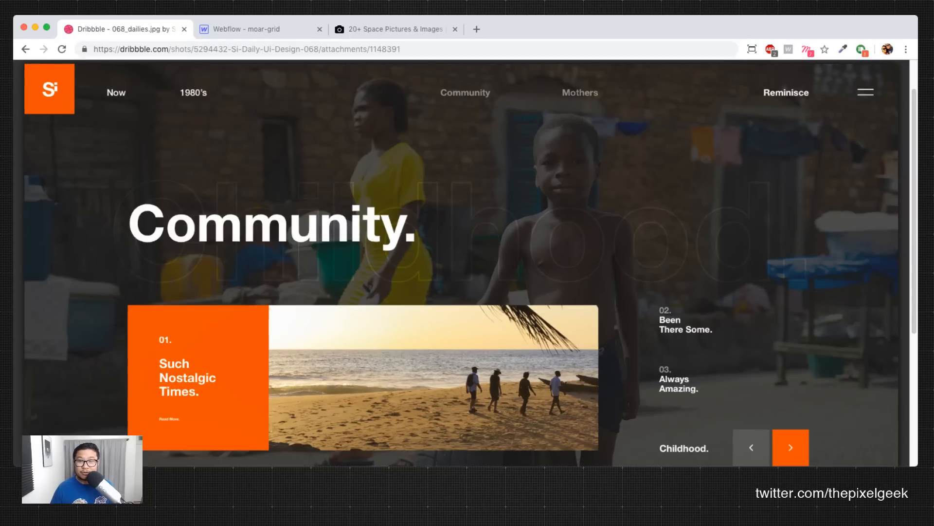
scroll(467, 263, up, 1)
scroll(467, 262, down, 1)
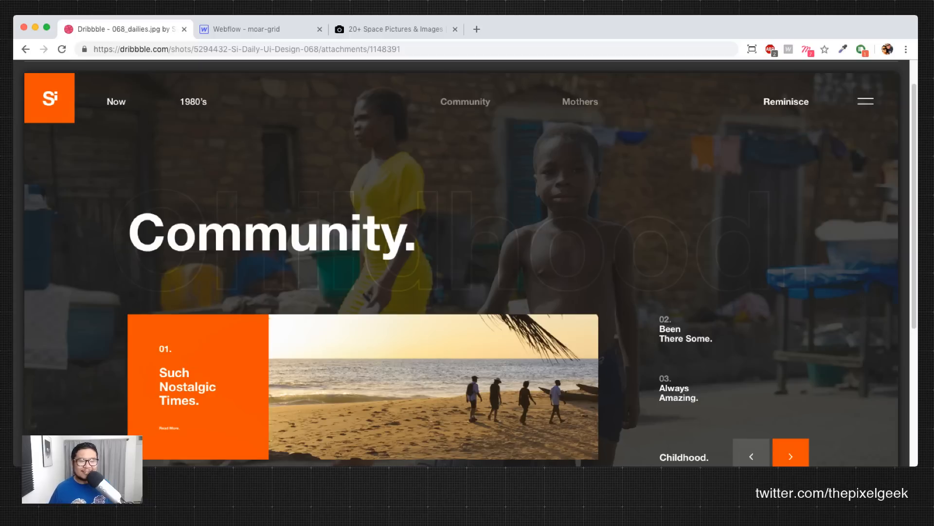
scroll(467, 263, down, 2)
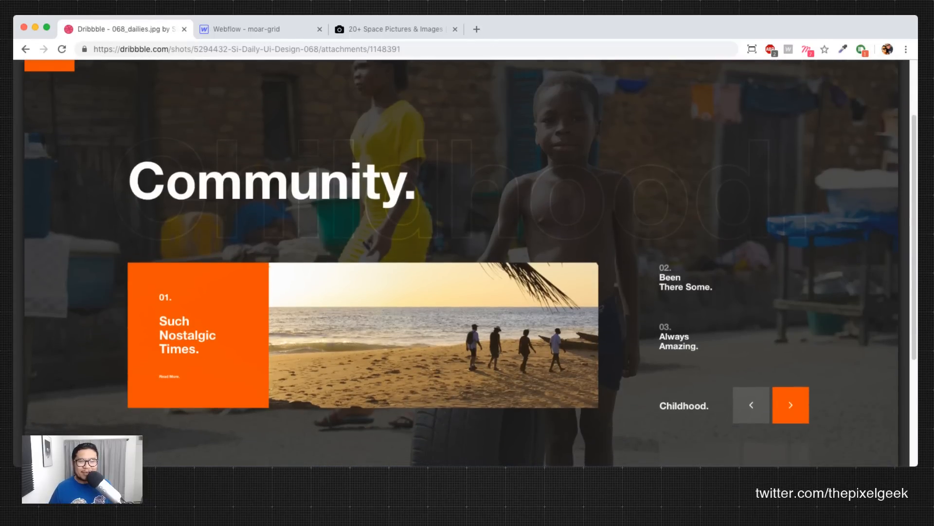
scroll(467, 263, up, 1)
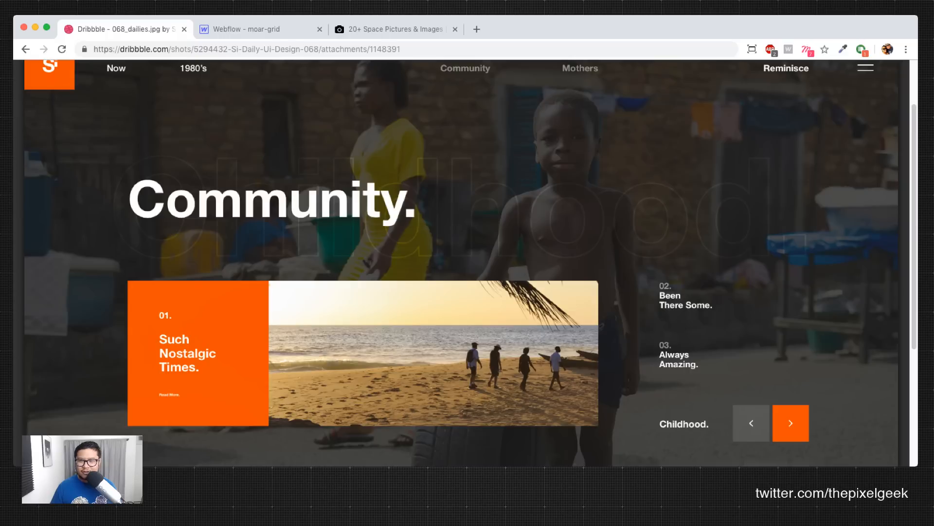
scroll(468, 263, down, 2)
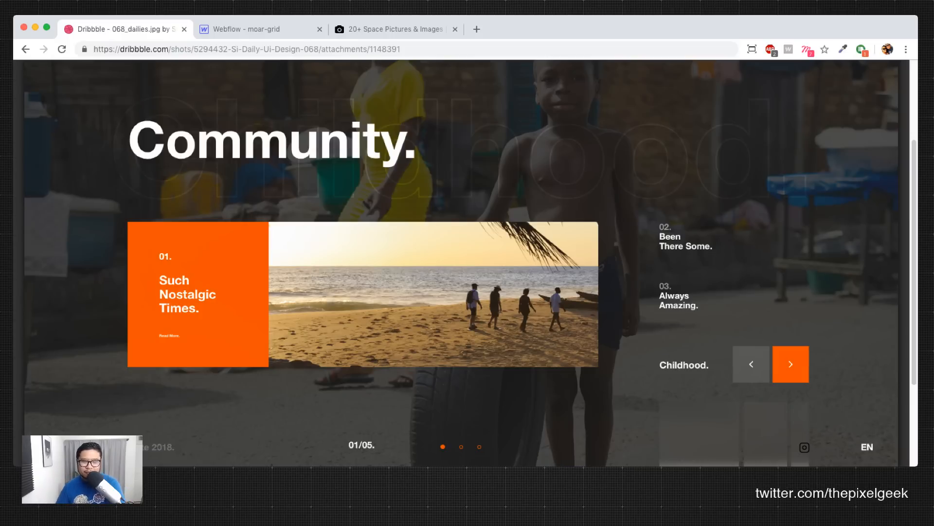
scroll(460, 263, down, 3)
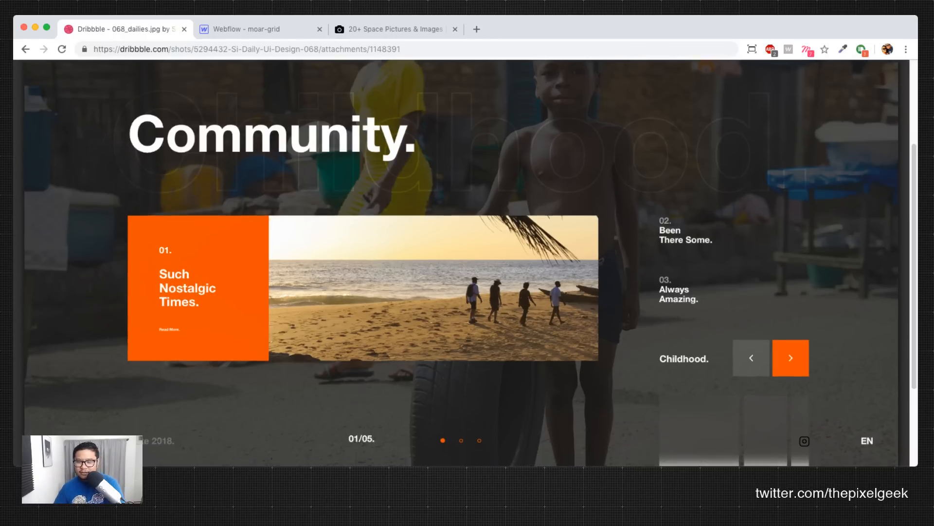
scroll(460, 262, up, 4)
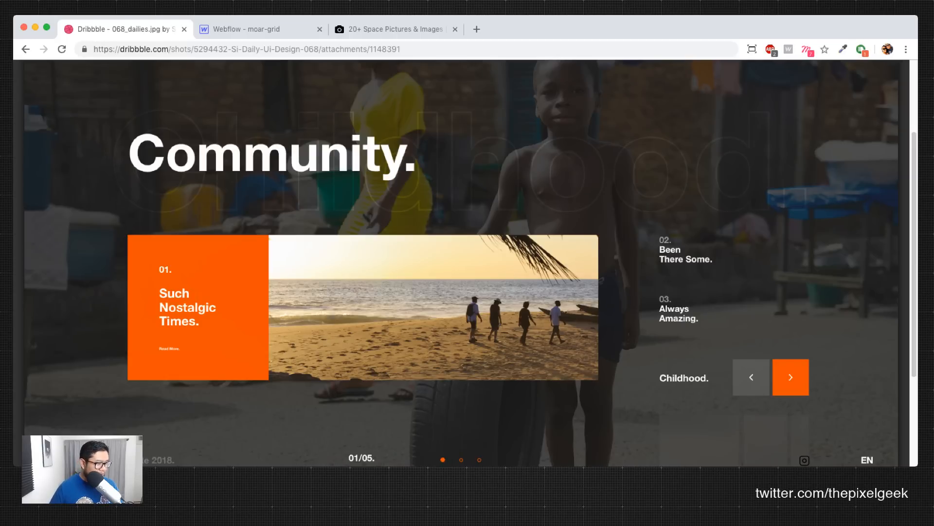
key(super+Tab)
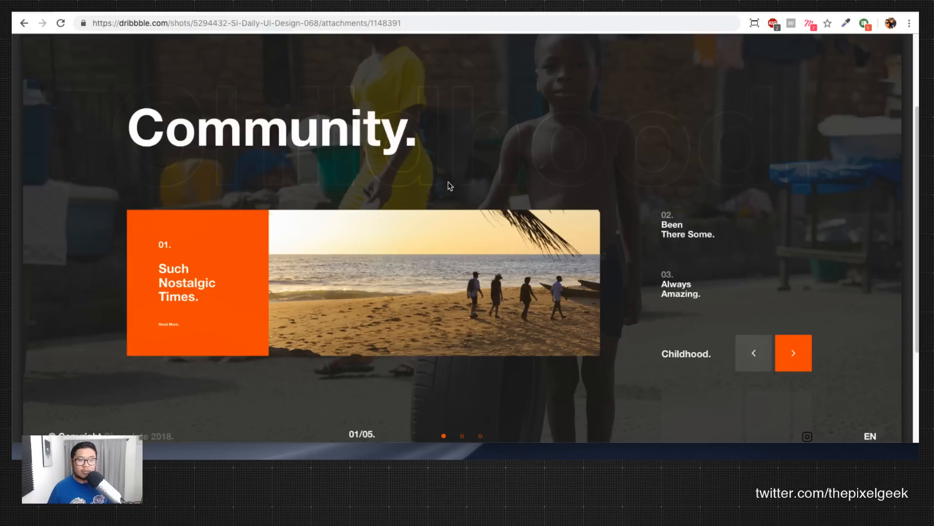
scroll(499, 214, down, 1)
scroll(499, 214, up, 3)
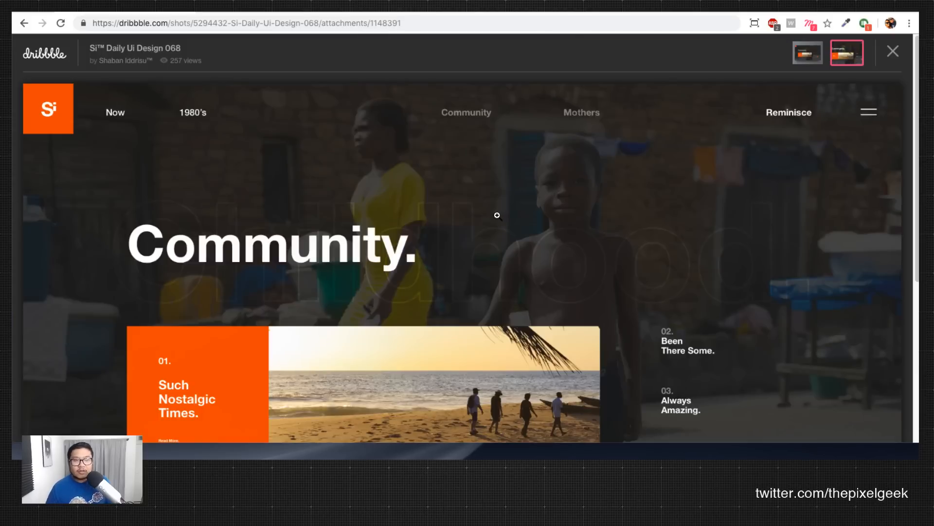
scroll(617, 240, down, 3)
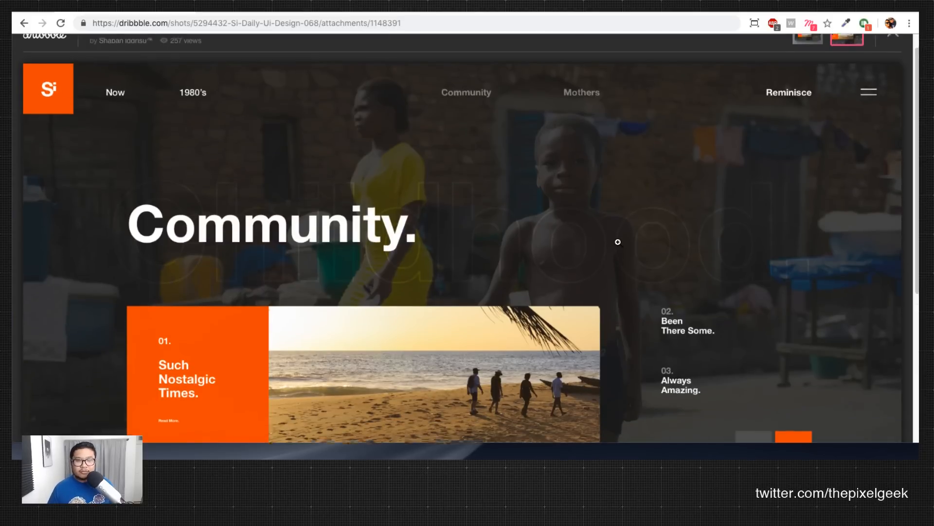
scroll(787, 191, down, 1)
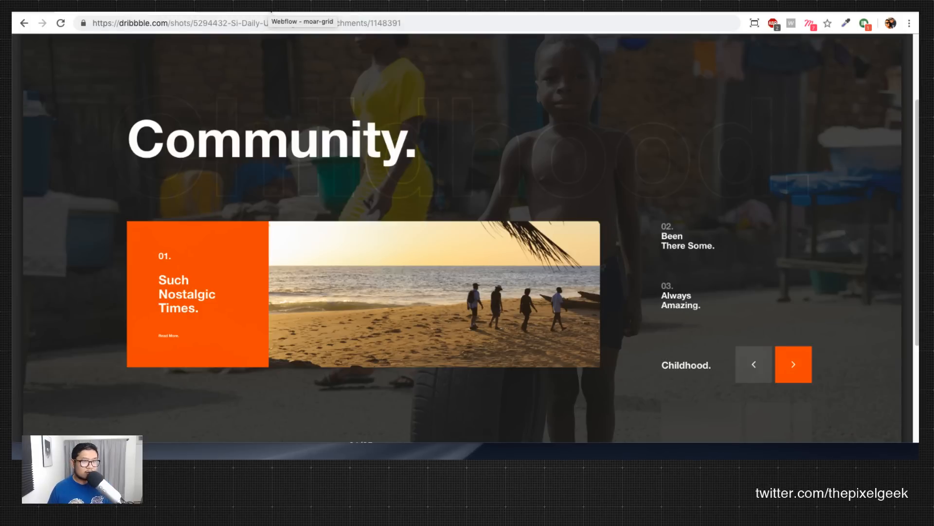
Step: Switch to the moar-grid project in Webflow and select the Body of the blank Home page
click(274, 13)
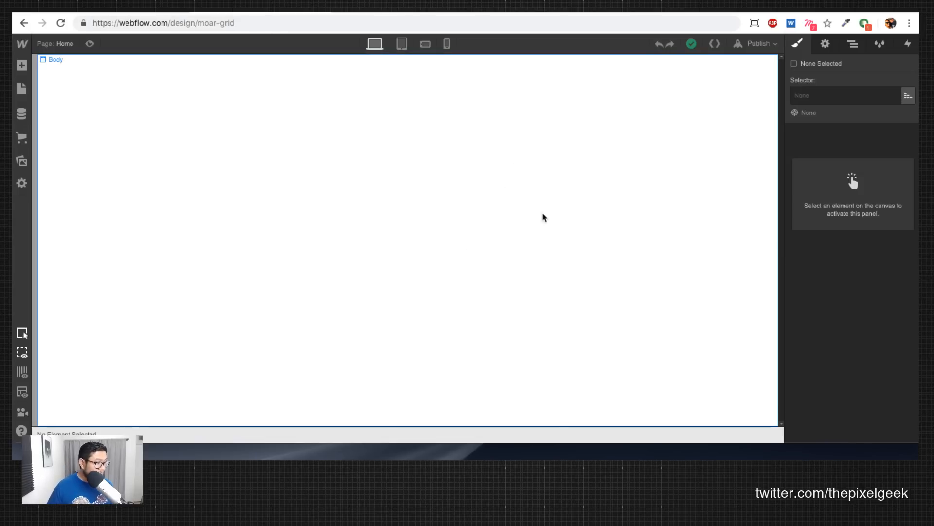
click(262, 248)
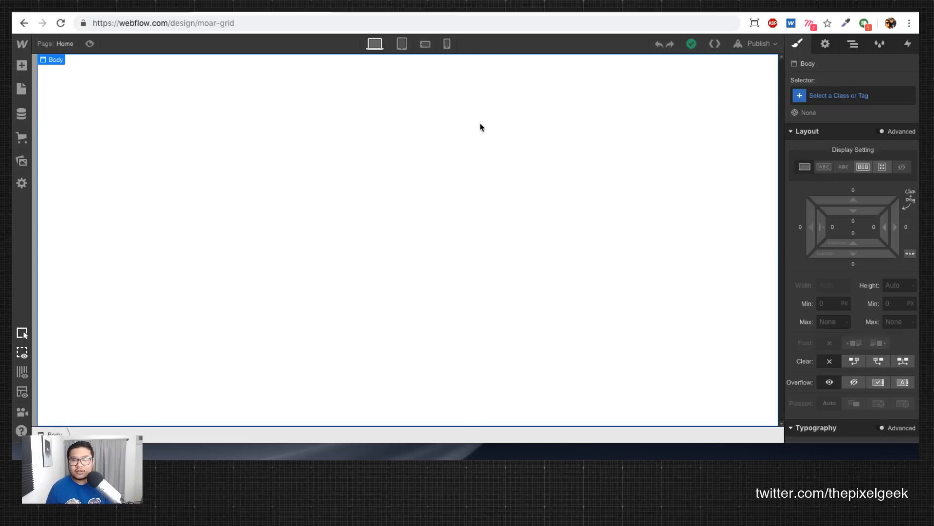
Step: Switch to the Unsplash space search results and look through the photos for a suitable background image
click(365, 10)
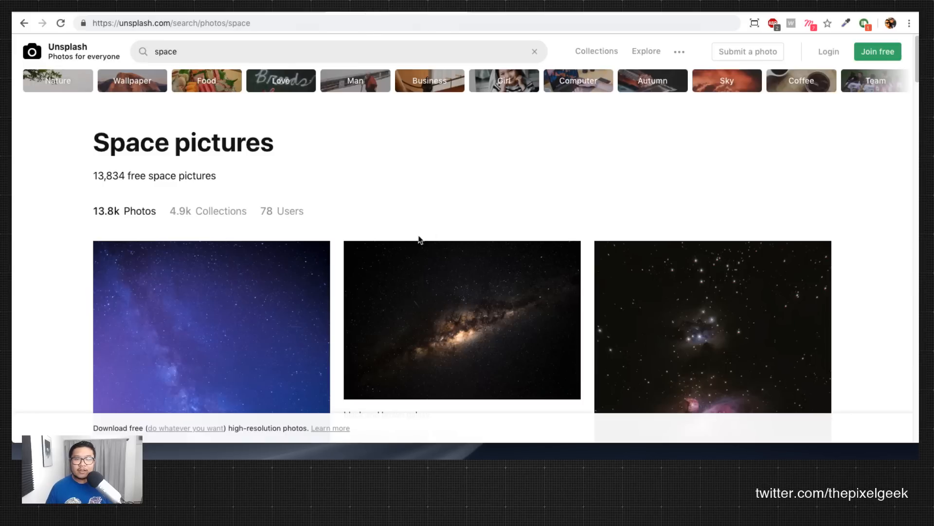
scroll(385, 238, down, 5)
scroll(379, 242, down, 7)
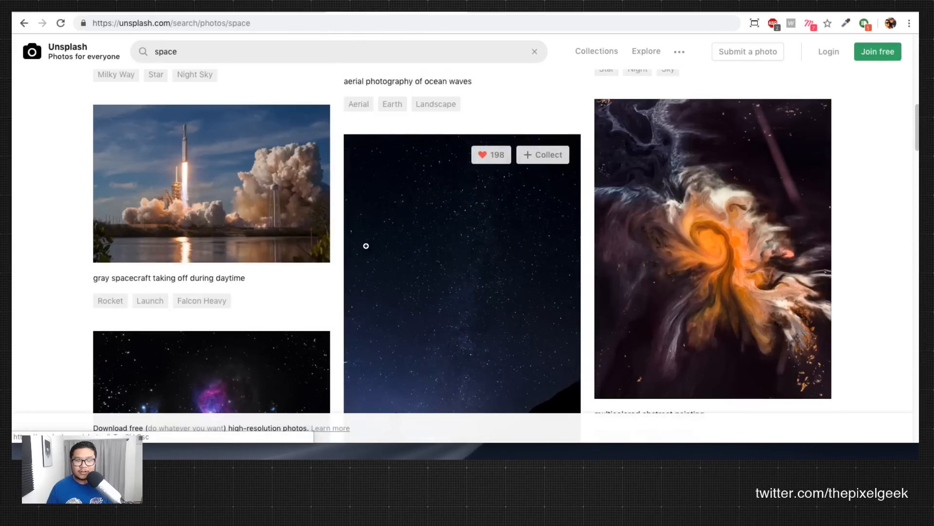
scroll(365, 244, down, 6)
scroll(367, 250, down, 4)
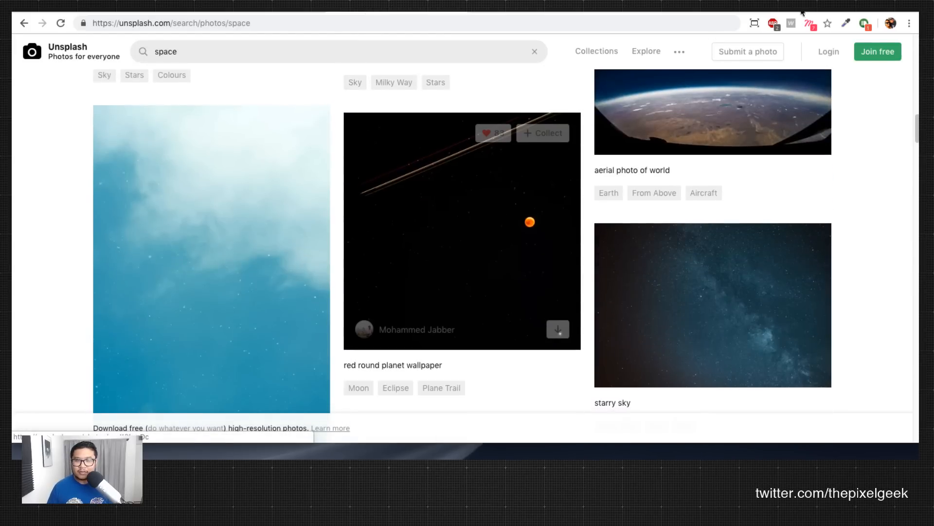
scroll(529, 176, down, 8)
scroll(529, 177, down, 14)
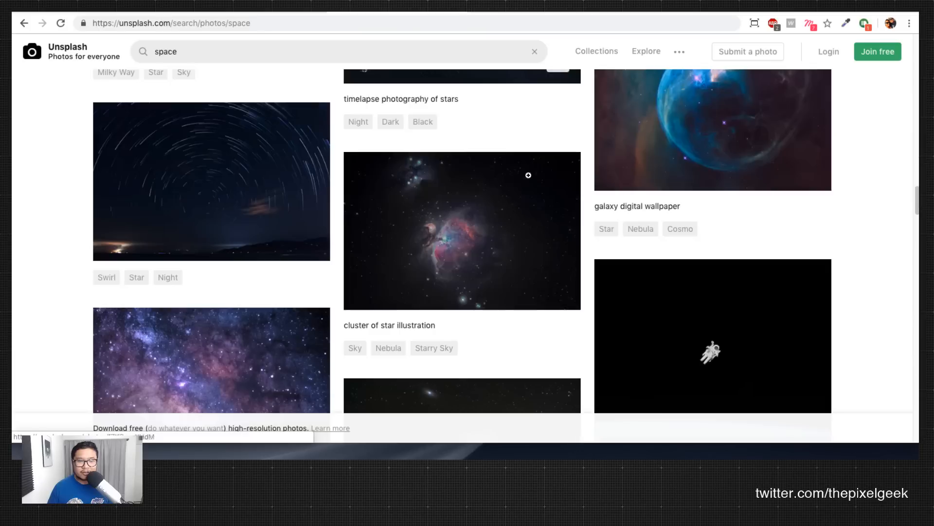
scroll(531, 179, up, 6)
scroll(681, 209, down, 3)
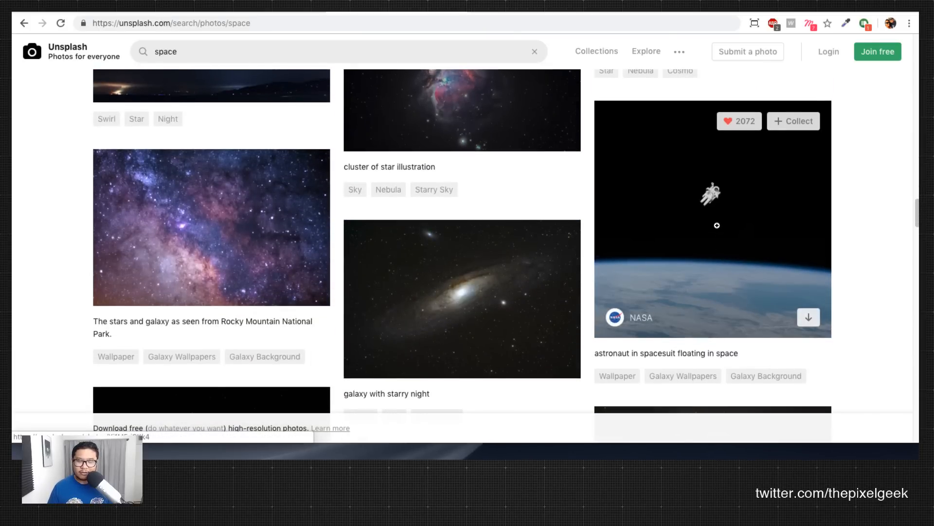
scroll(717, 225, down, 1)
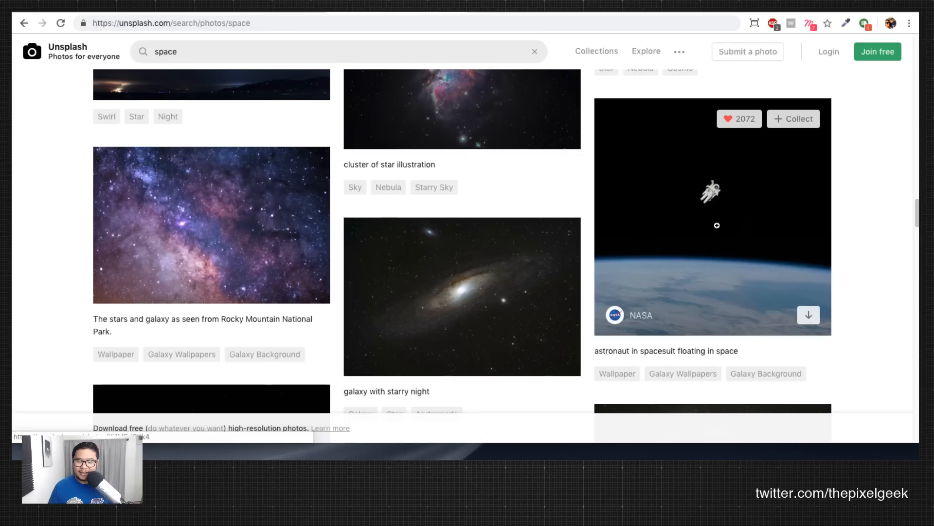
scroll(718, 221, down, 2)
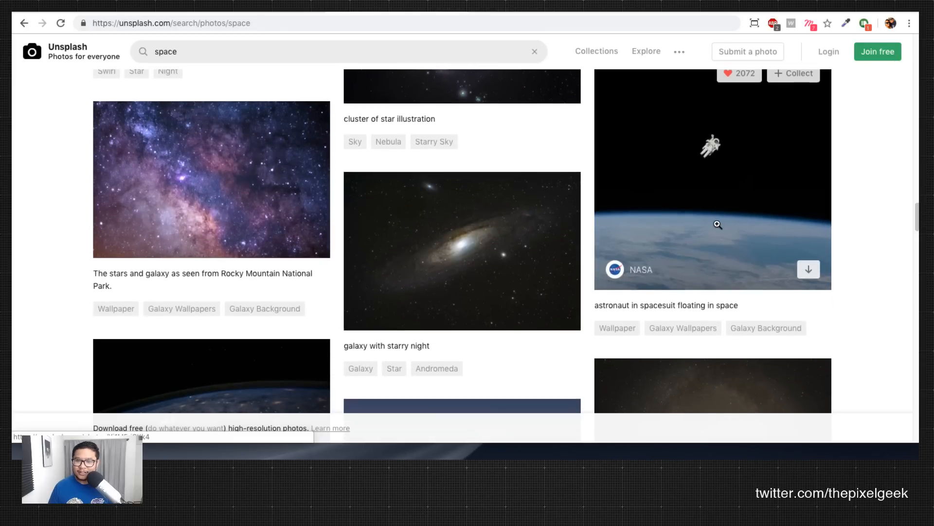
scroll(727, 190, up, 1)
scroll(708, 227, down, 6)
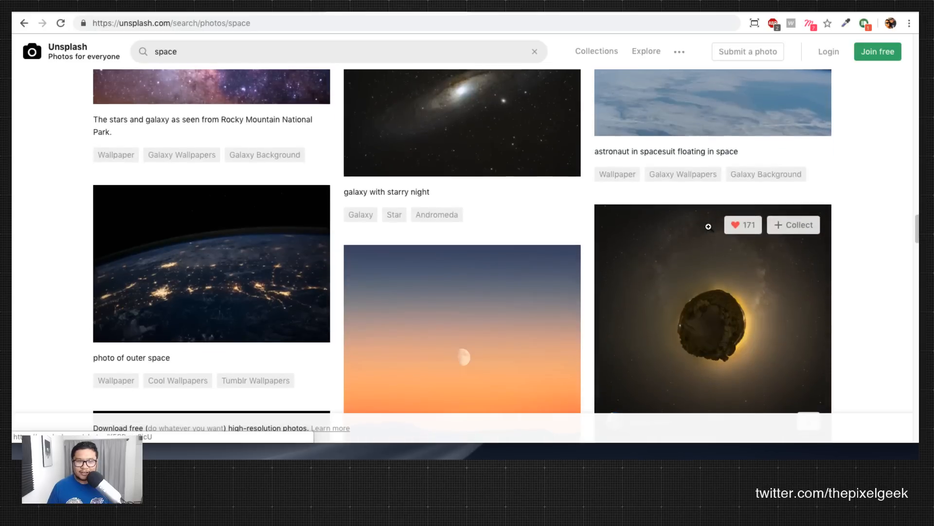
scroll(709, 227, down, 4)
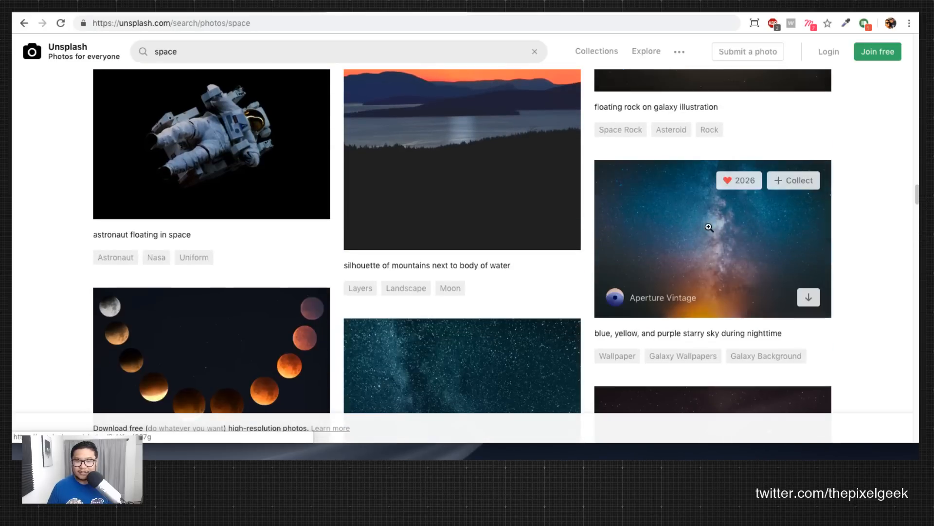
scroll(709, 227, down, 20)
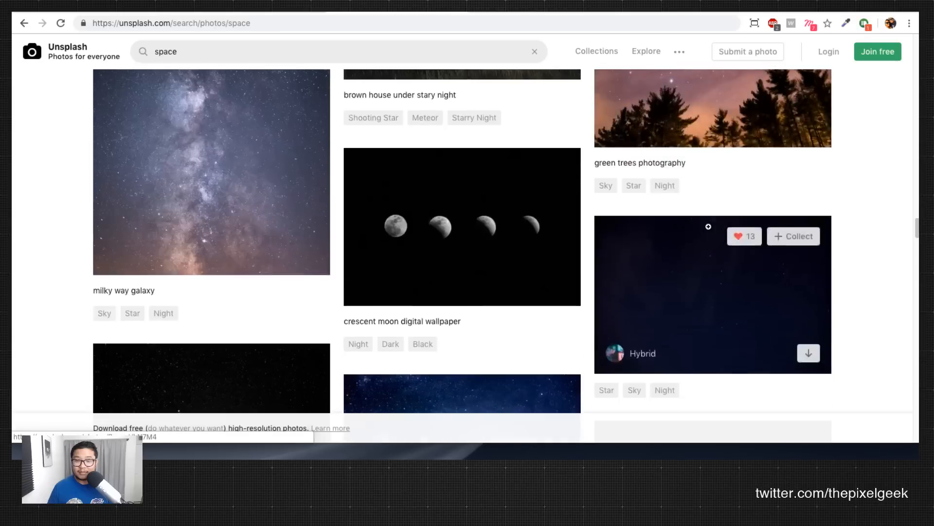
scroll(709, 227, down, 7)
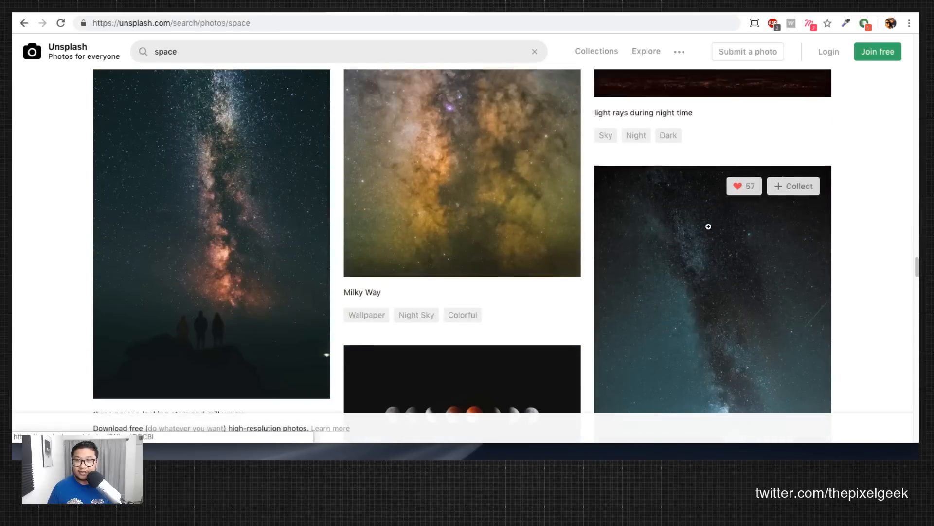
scroll(709, 230, up, 1)
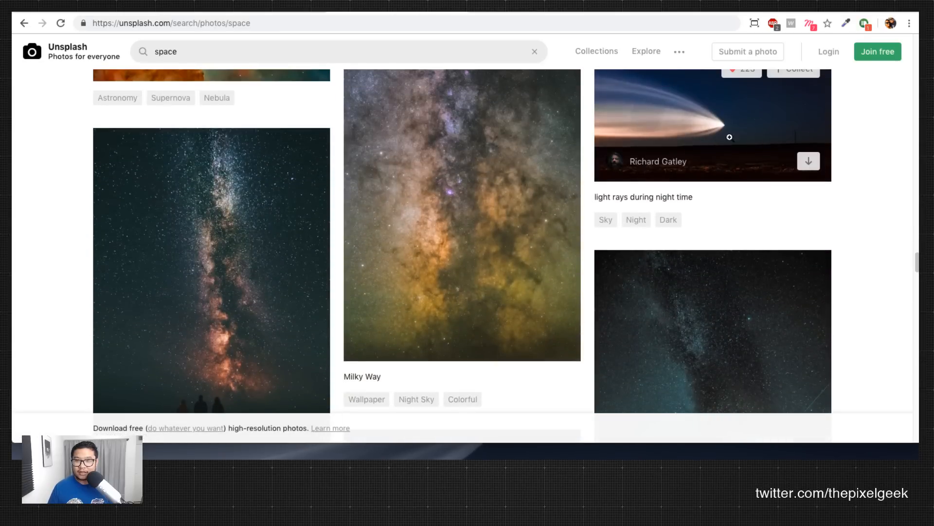
scroll(695, 266, down, 10)
scroll(695, 266, down, 15)
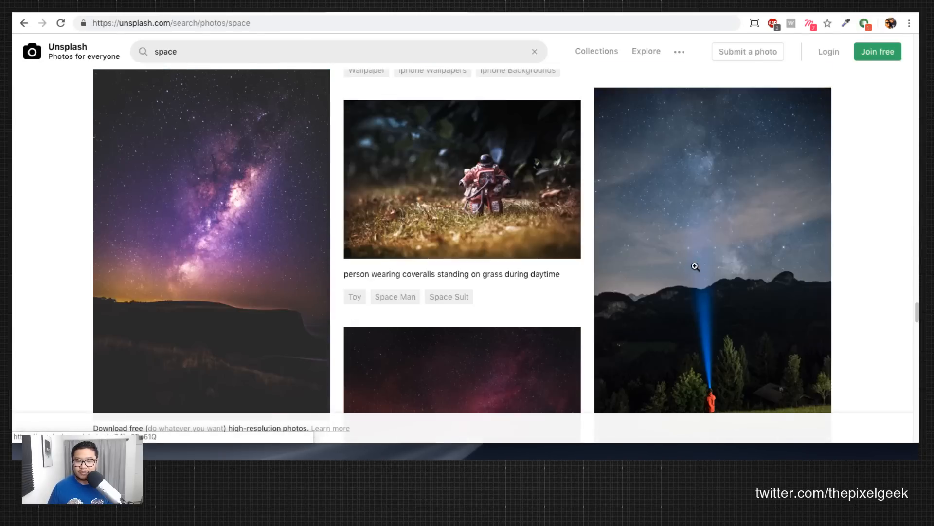
scroll(695, 266, up, 5)
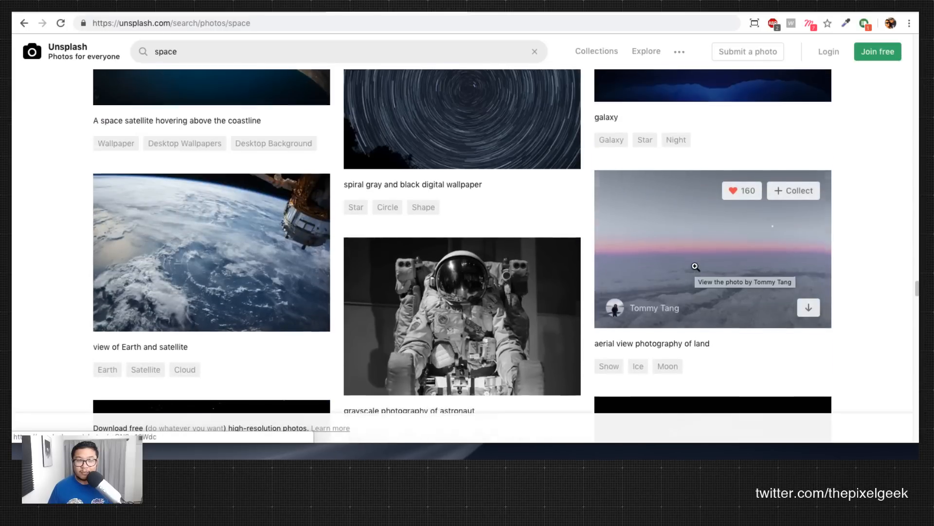
scroll(695, 266, down, 20)
scroll(695, 265, down, 20)
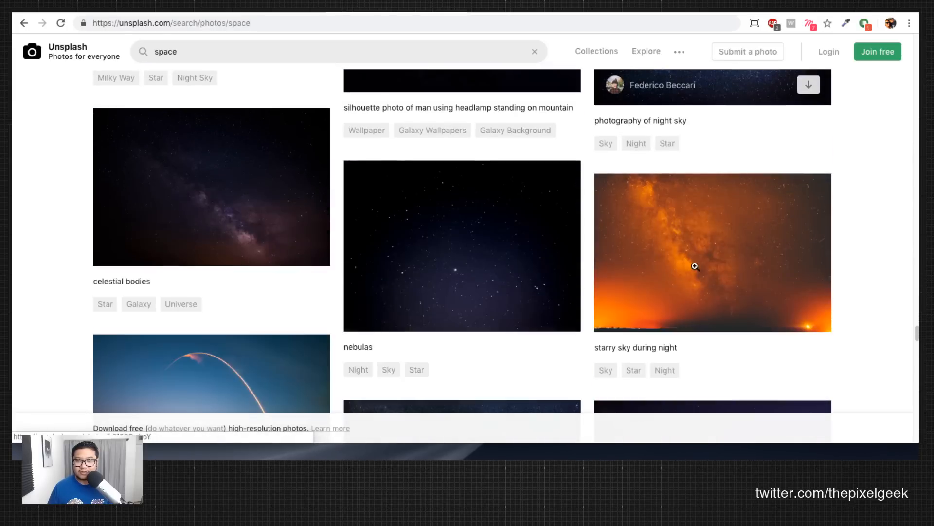
scroll(695, 266, up, 5)
scroll(695, 266, down, 10)
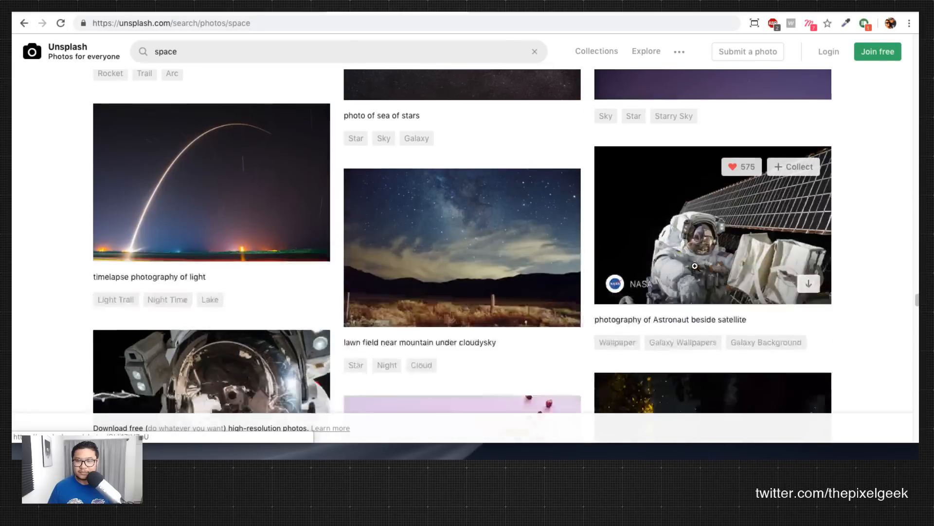
scroll(695, 265, down, 10)
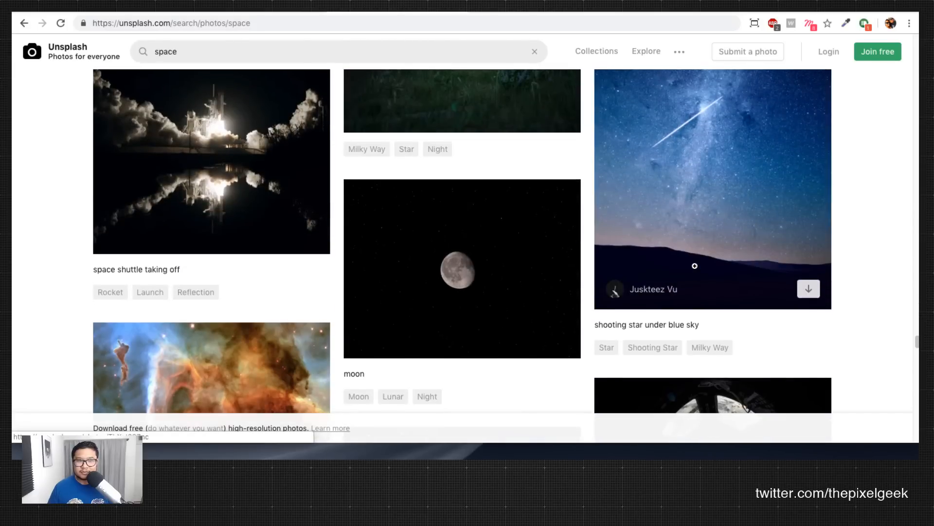
scroll(695, 266, down, 6)
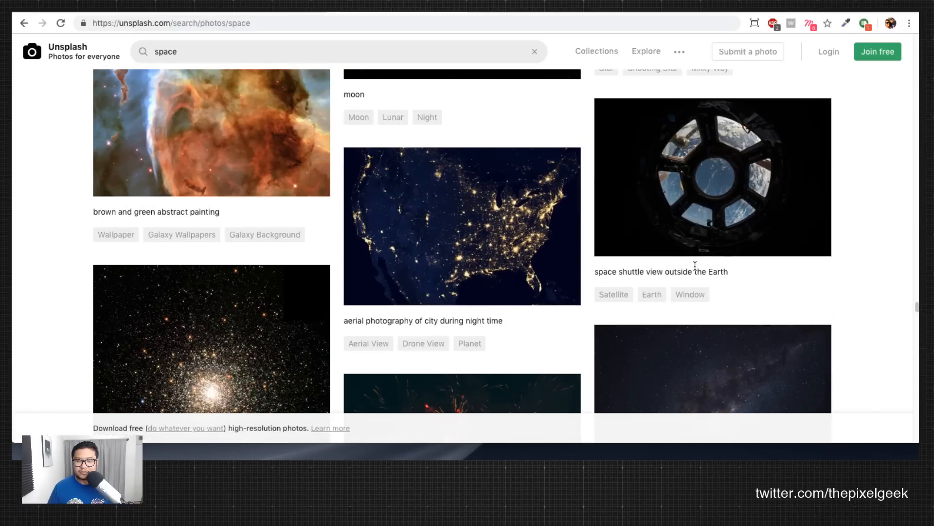
scroll(695, 266, down, 15)
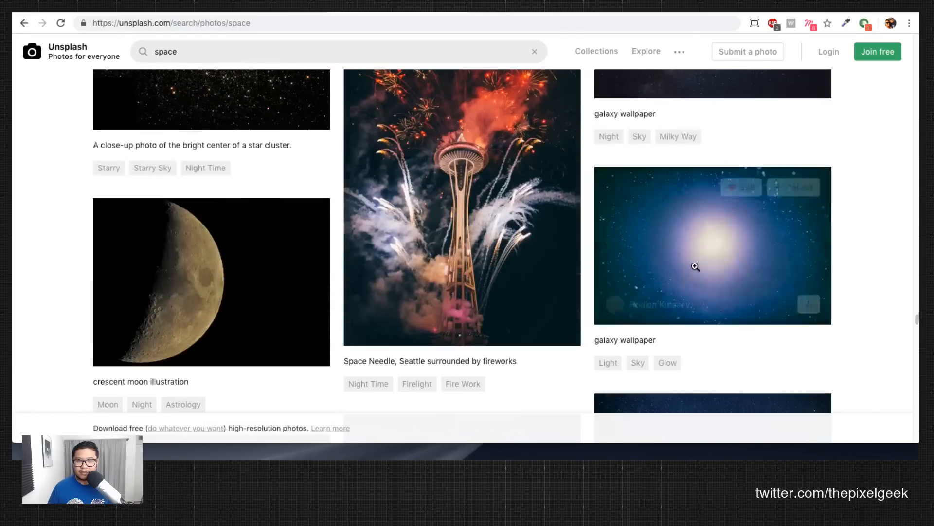
scroll(695, 266, down, 7)
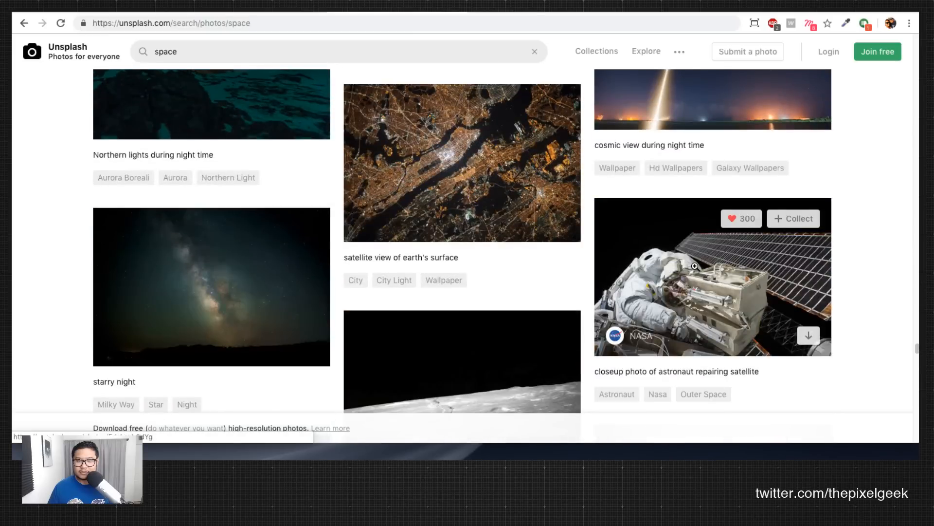
scroll(695, 266, up, 2)
scroll(696, 269, down, 7)
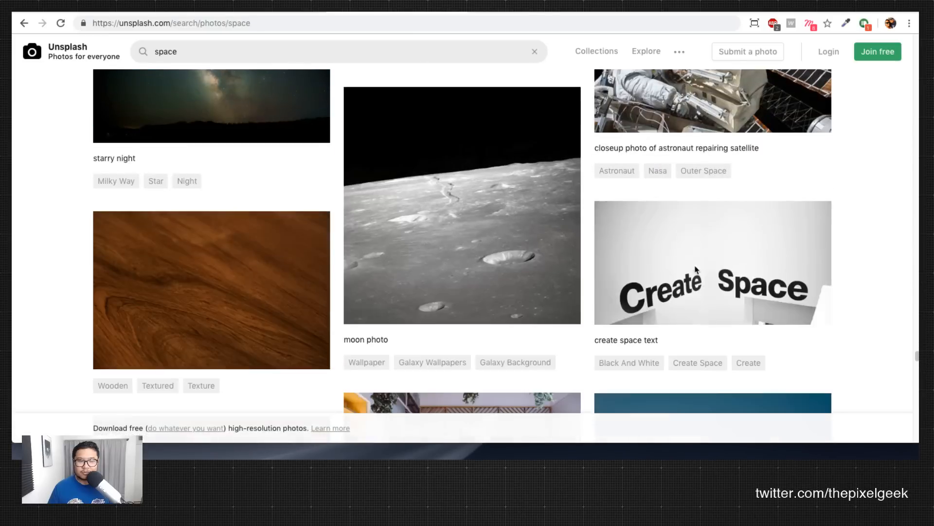
scroll(695, 268, down, 5)
scroll(695, 266, up, 9)
right_click(696, 265)
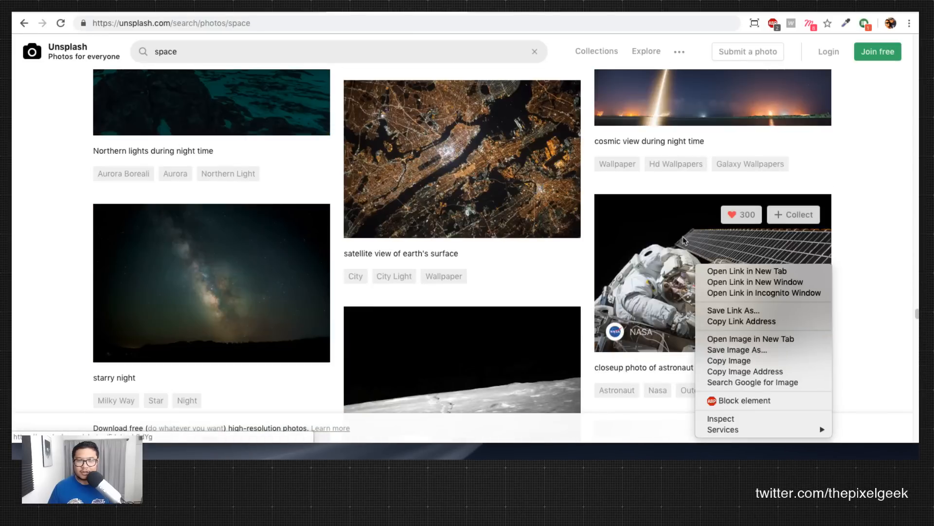
click(857, 202)
Step: Download NASA's "photo of outer space" showing Earth's city lights from Unsplash and return to the moar-grid project in Webflow
scroll(834, 232, down, 12)
scroll(834, 231, up, 5)
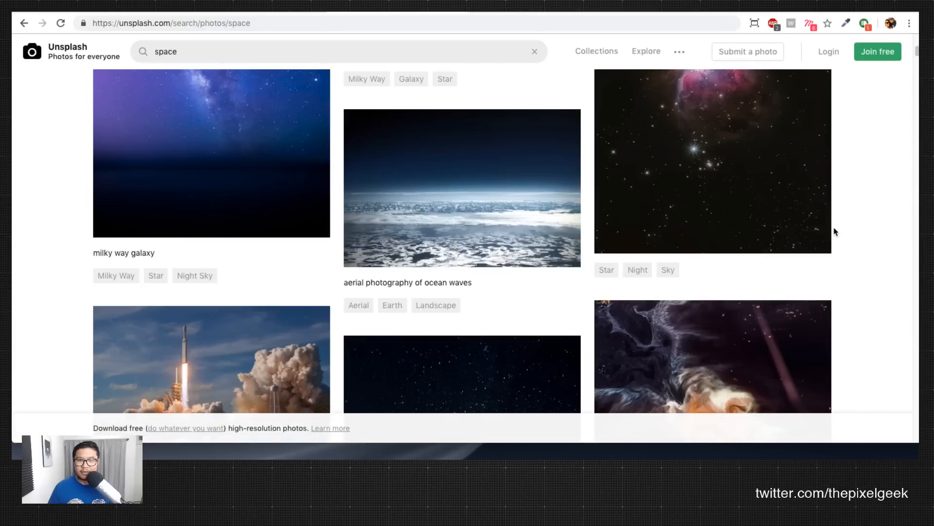
scroll(835, 232, down, 12)
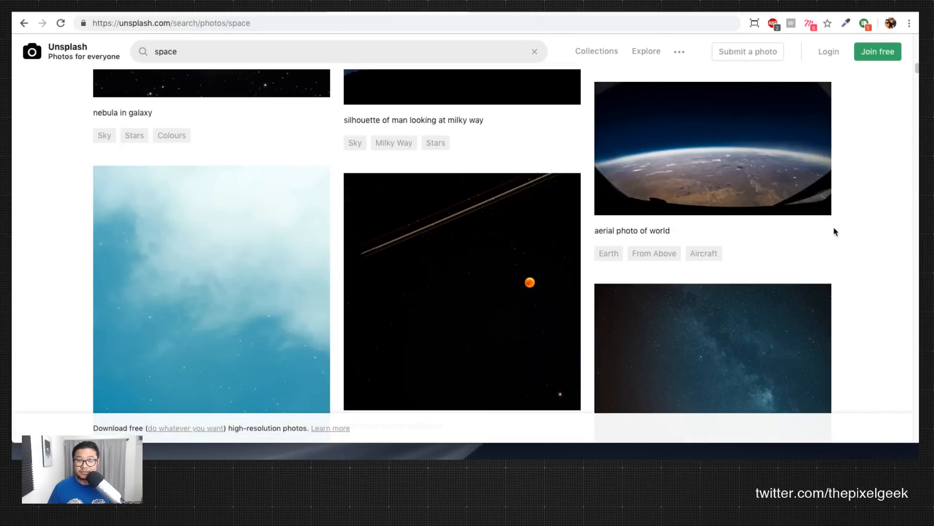
scroll(834, 232, down, 9)
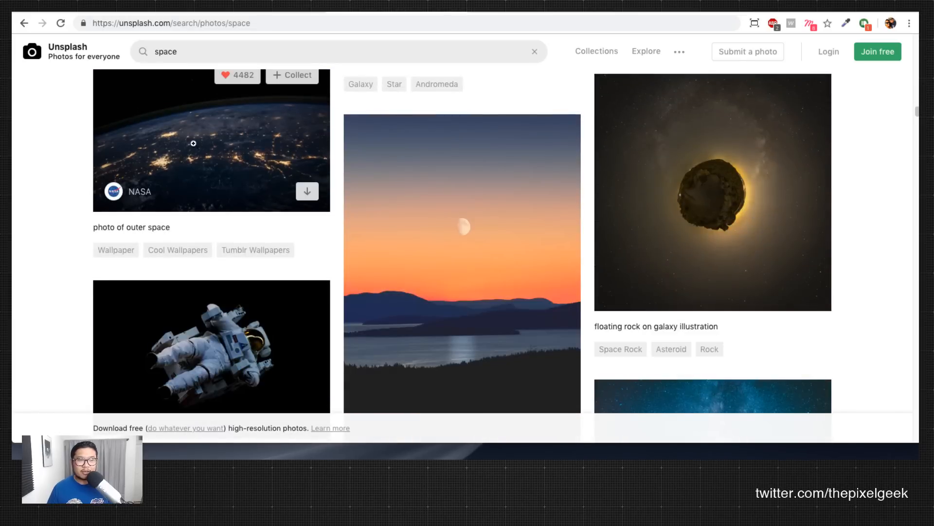
click(307, 191)
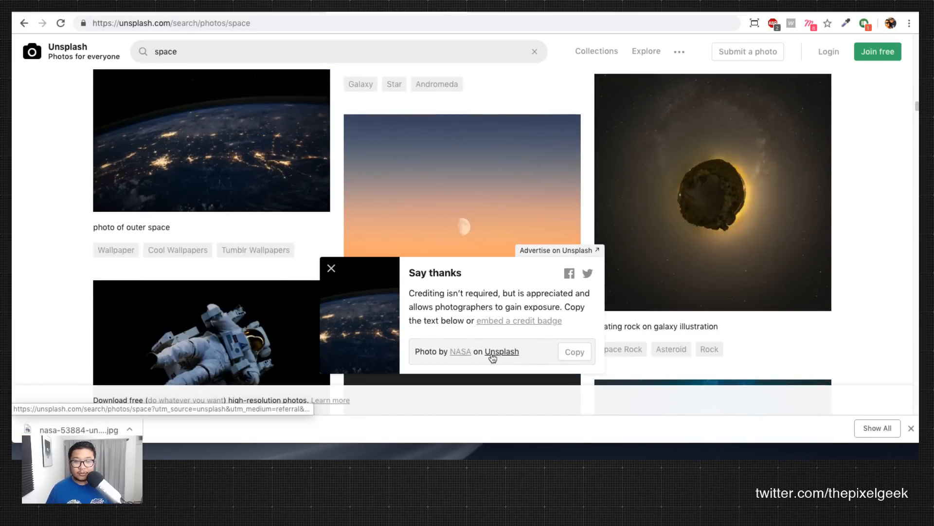
click(129, 430)
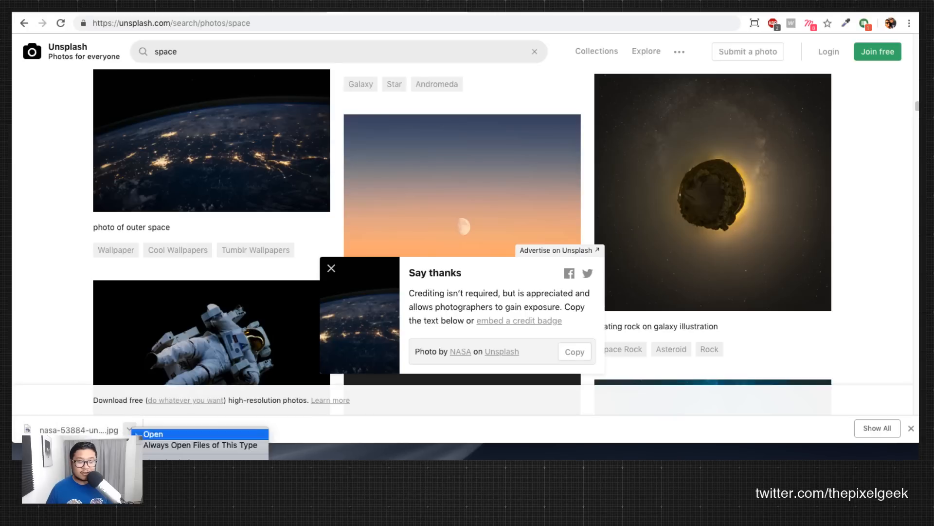
click(723, 110)
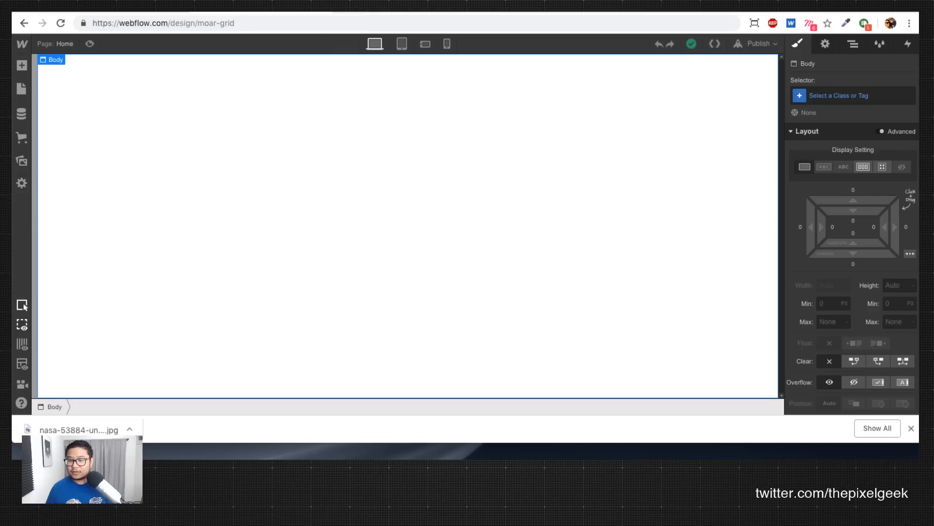
click(911, 428)
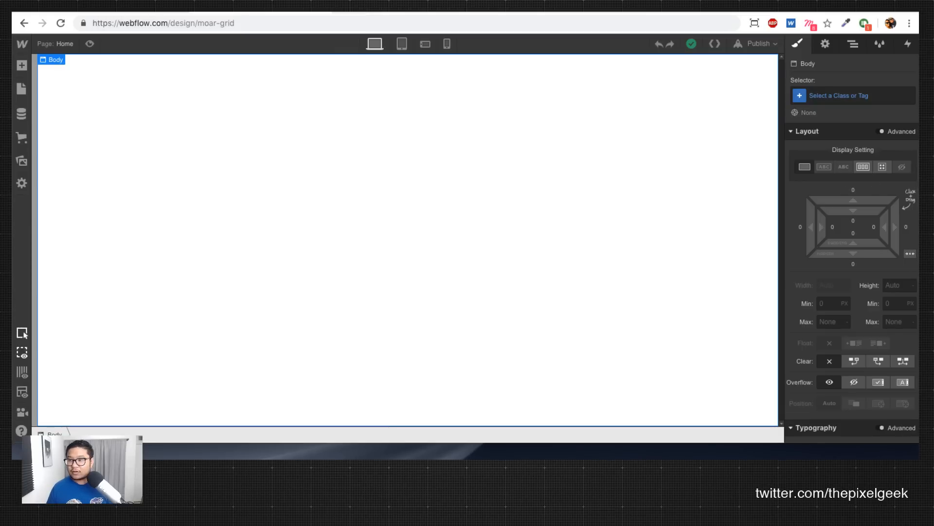
Step: Upload nasa-53884-unsplash.jpg to the project's assets and delete it again
drag(917, 389, 855, 414)
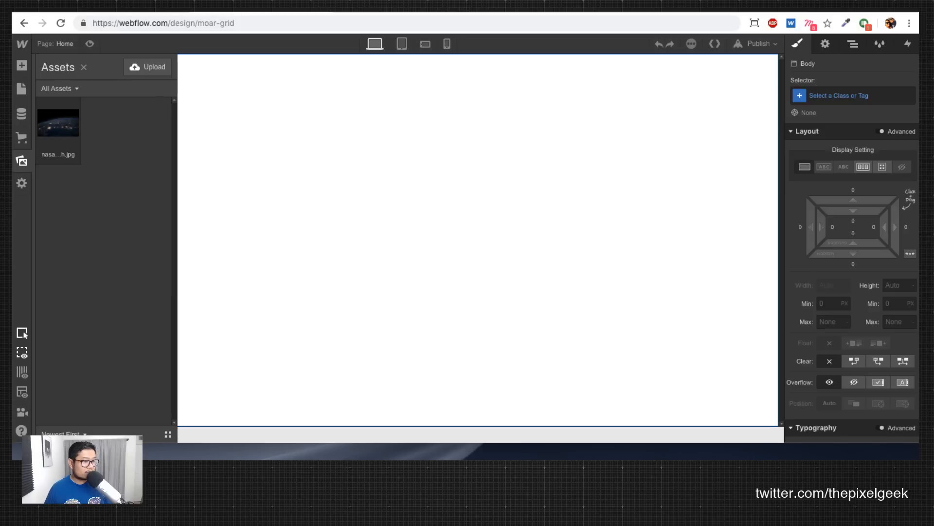
click(75, 103)
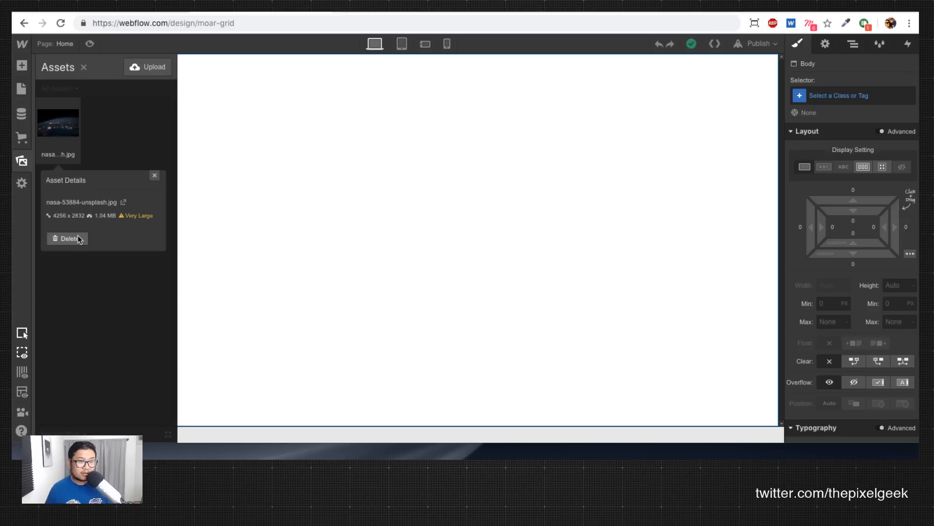
click(79, 239)
click(76, 294)
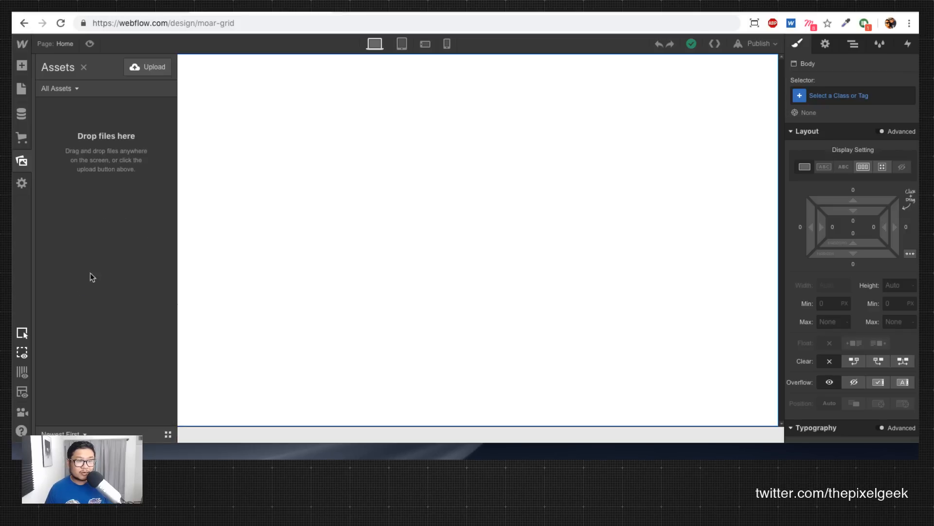
Step: Upload the NASA Earth night photo to the project's empty asset library and return to the page canvas
drag(287, 134, 132, 193)
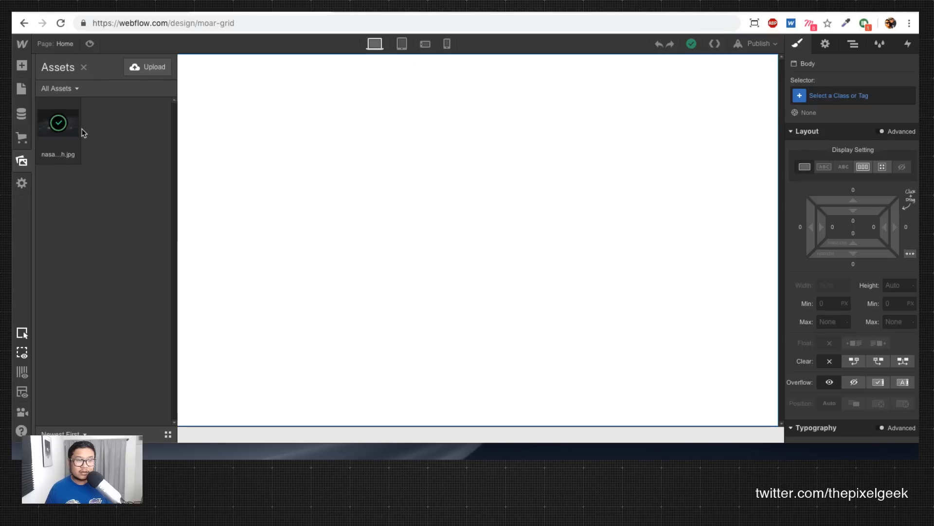
click(609, 228)
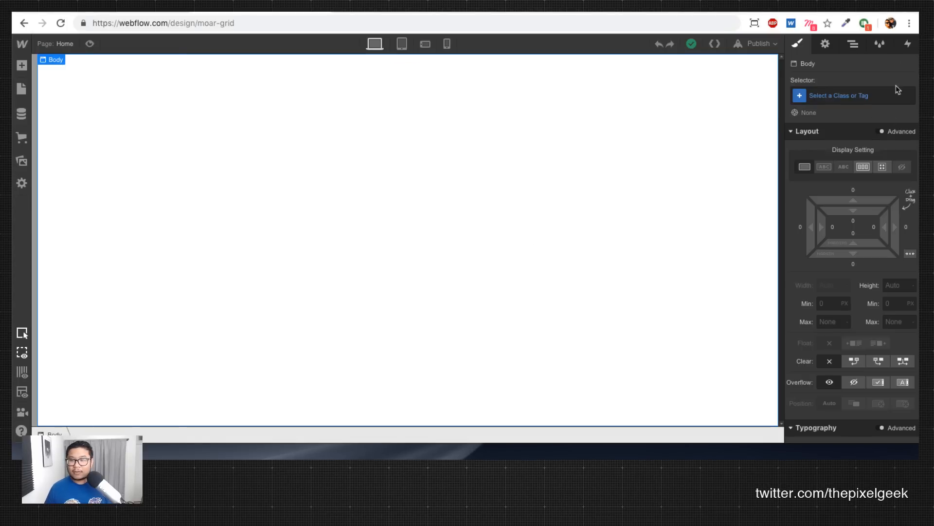
Step: Add a Section element to the blank Home page body
key(a)
click(48, 141)
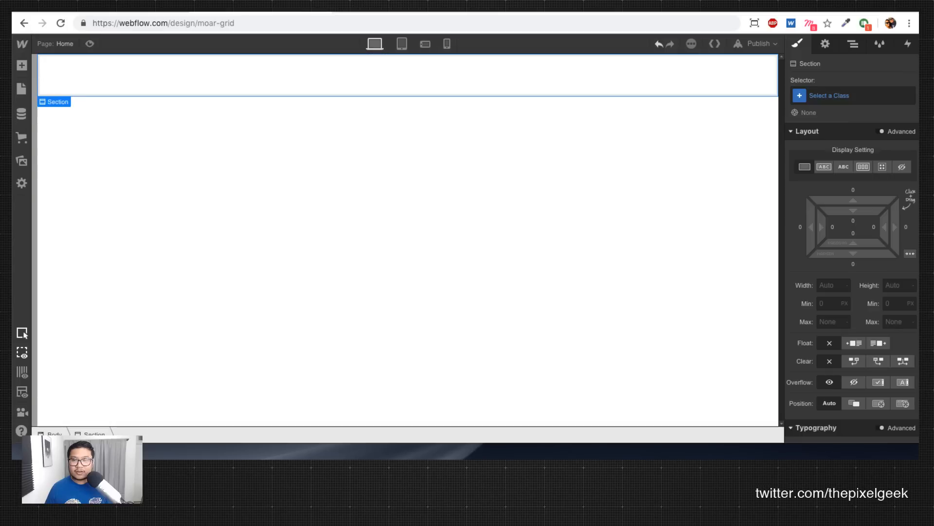
Step: Give the new section the class "wrapper" and set its height to 100 VH
click(839, 96)
text(wrapper)
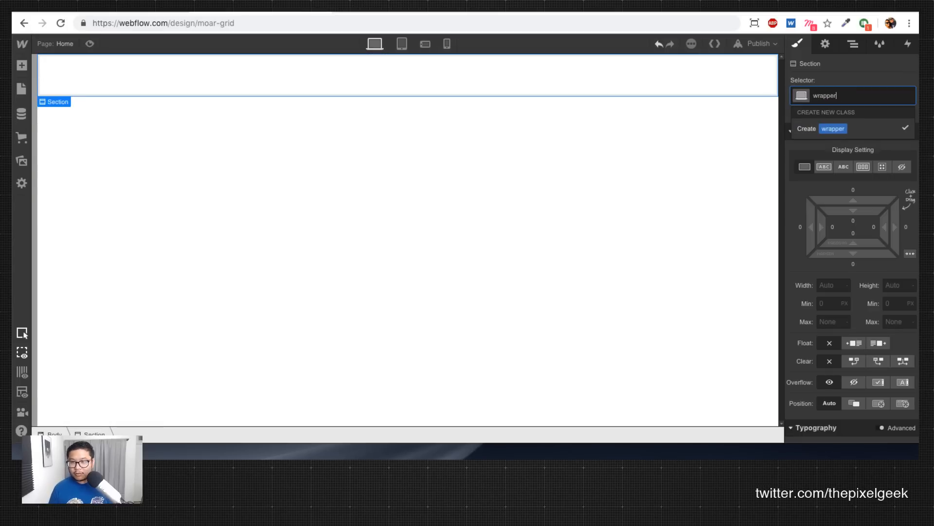
key(Return)
click(895, 286)
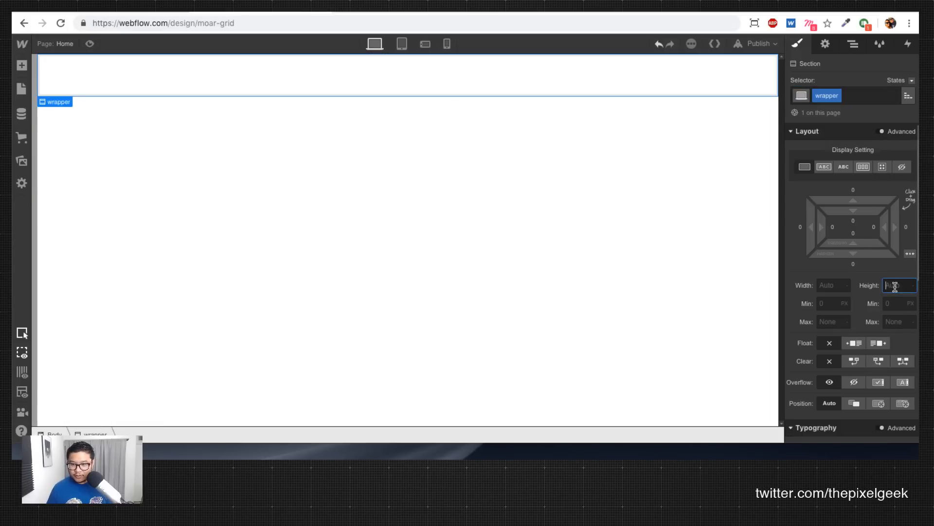
text(100)
key(Return)
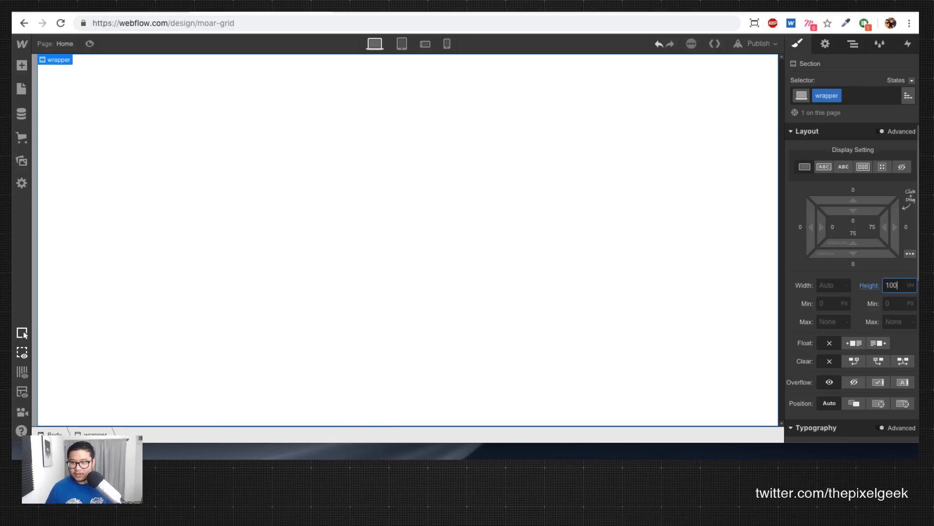
Step: Set the NASA Earth night photo as the wrapper's background image, sized to cover, centered and not tiled
scroll(891, 362, down, 6)
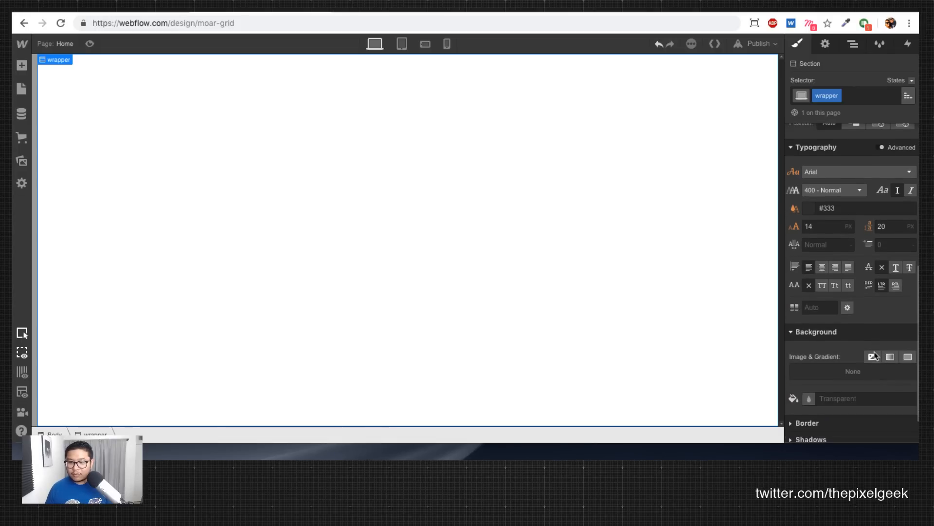
click(873, 358)
click(857, 138)
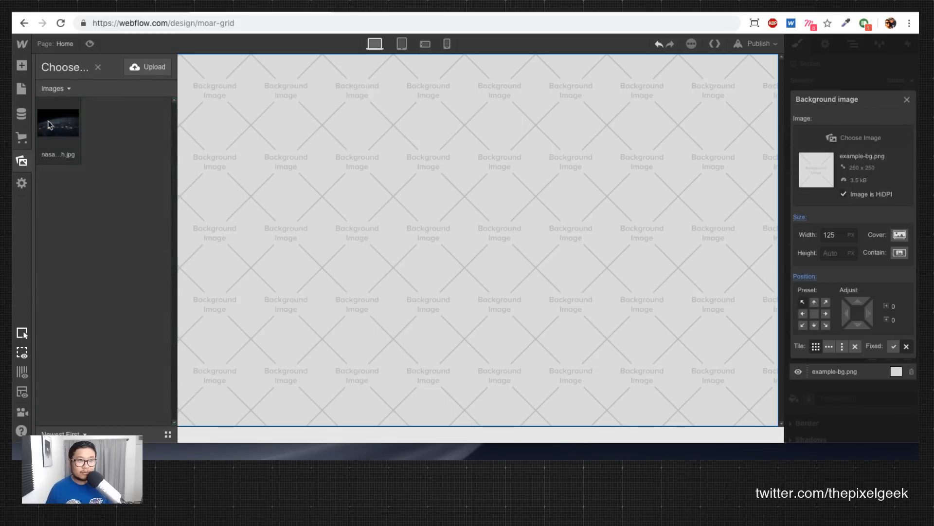
click(75, 146)
click(900, 235)
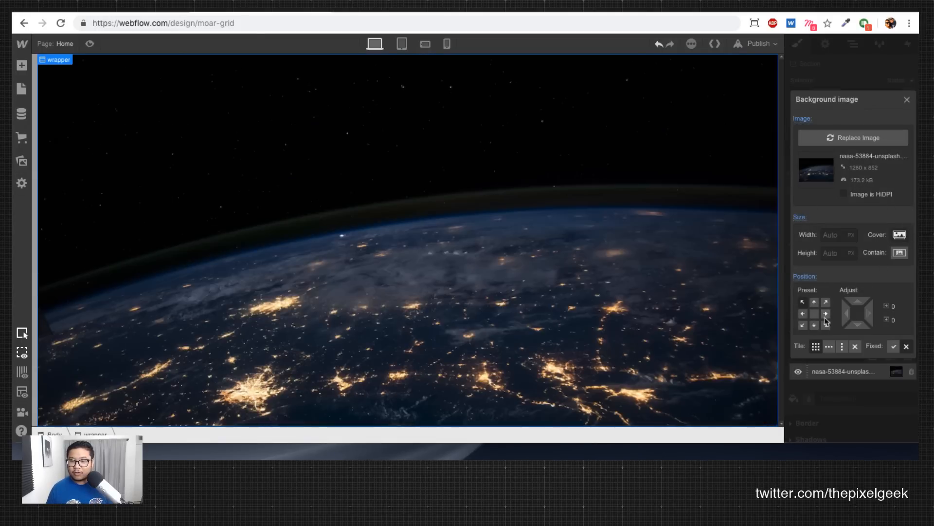
click(814, 313)
click(855, 346)
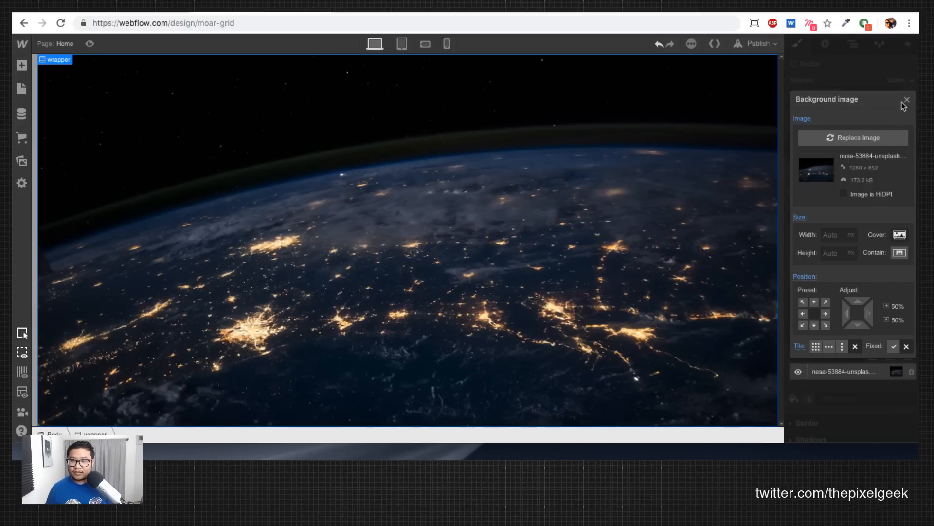
click(906, 99)
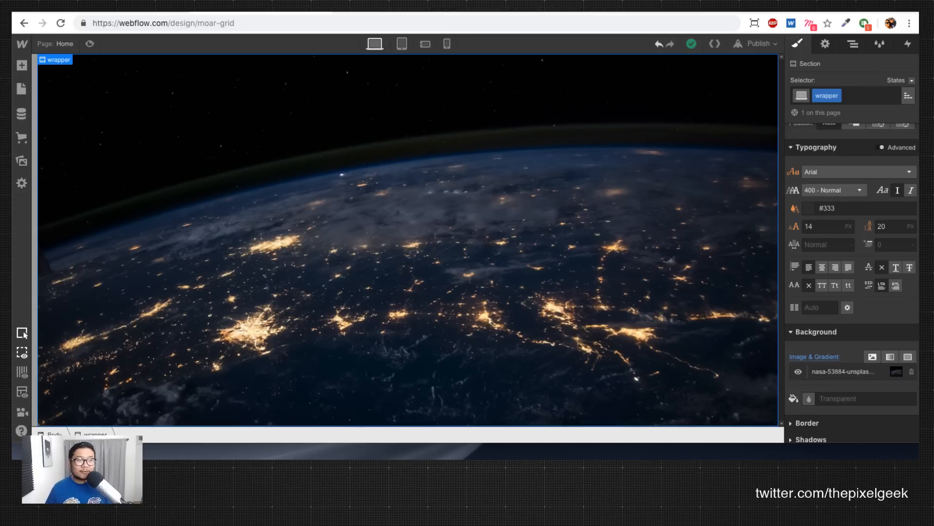
Step: Overlay the wrapper's background image with a solid black color at 77% opacity
click(141, 6)
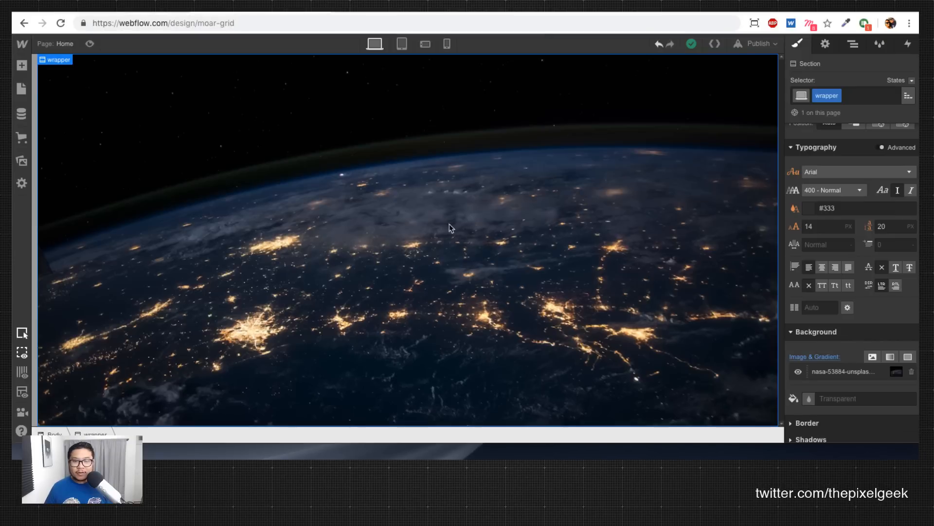
click(907, 367)
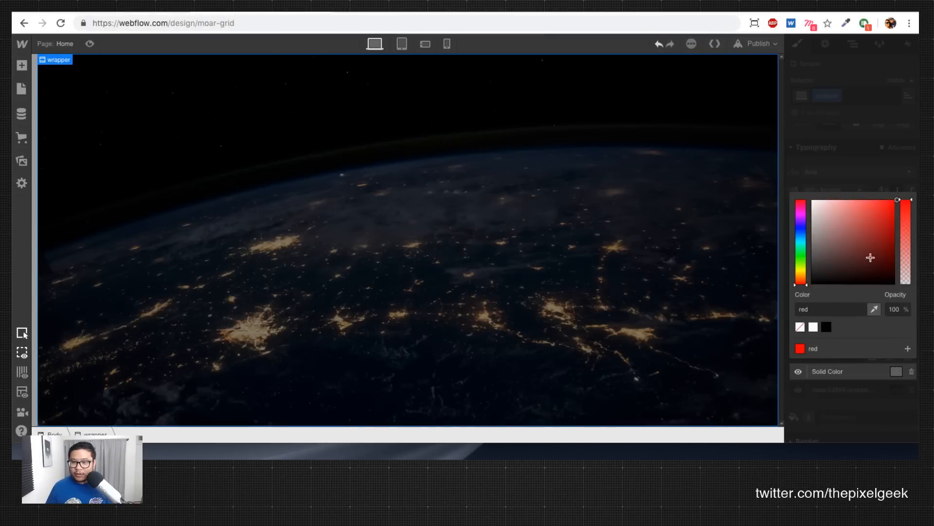
drag(841, 250, 806, 285)
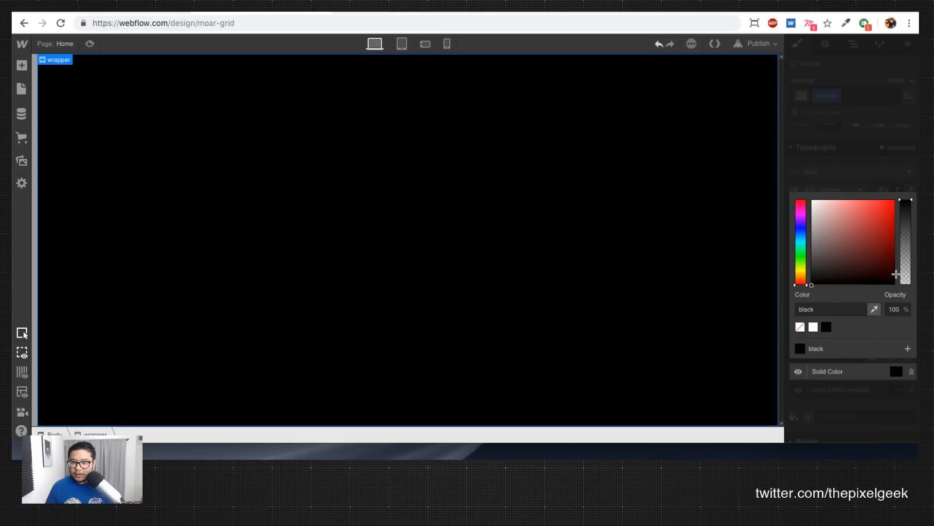
drag(902, 213, 899, 220)
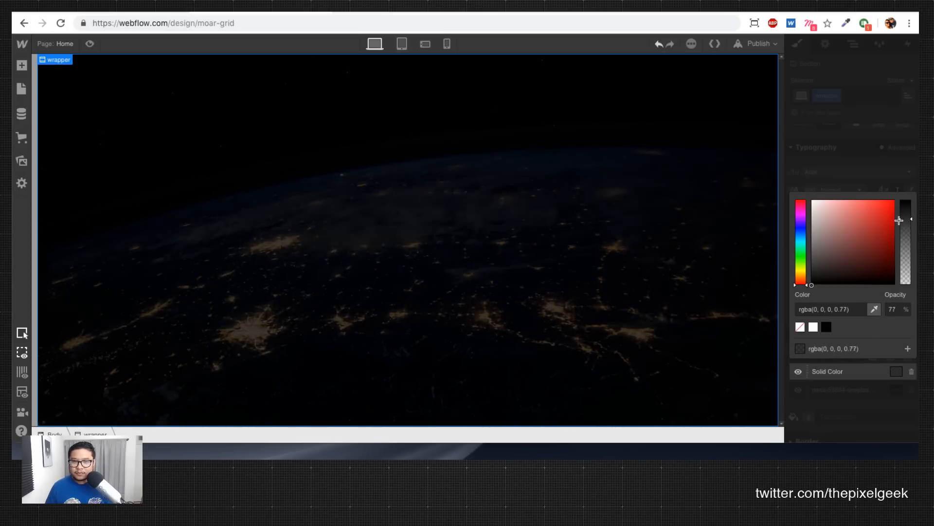
click(876, 174)
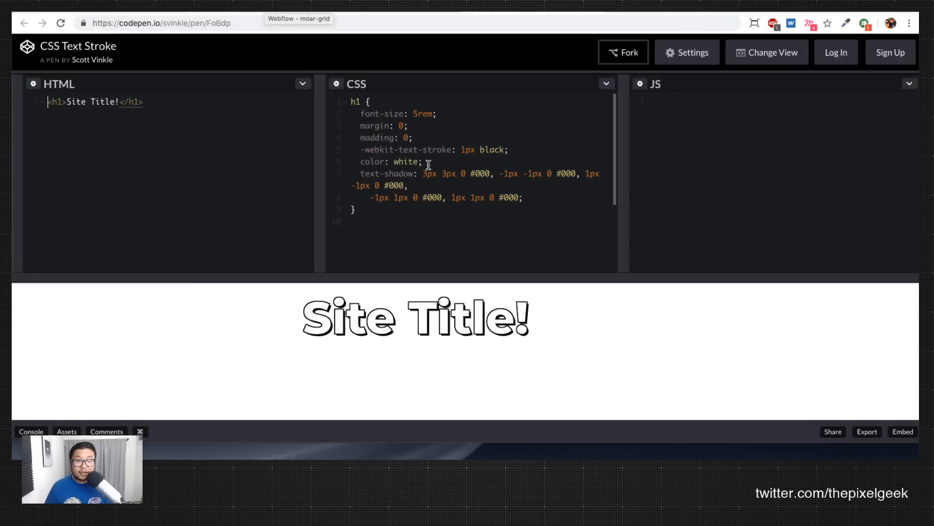
Step: Select the text-stroke property name in the h1 CSS of the CodePen "CSS Text Stroke" example
mouse_move(395, 151)
mouse_down()
mouse_move(444, 149)
mouse_move(427, 151)
mouse_up()
click(459, 152)
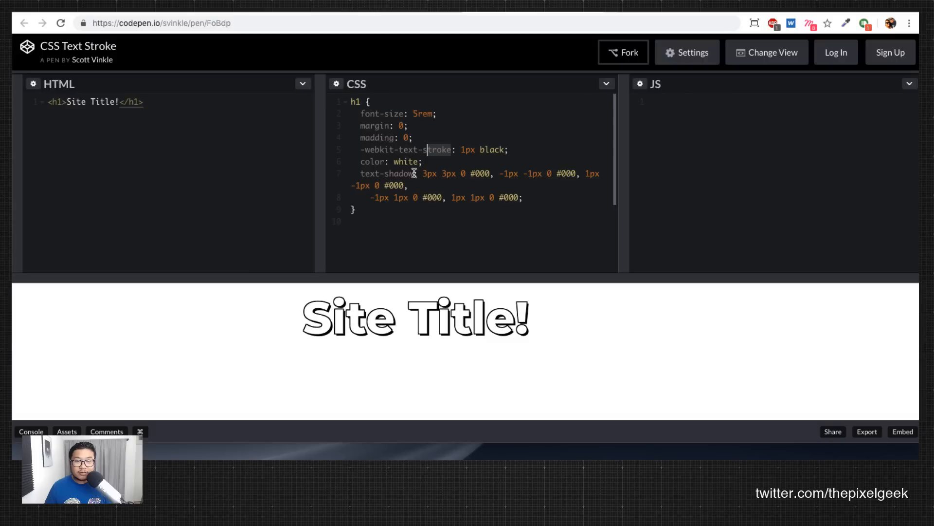
drag(451, 150, 397, 150)
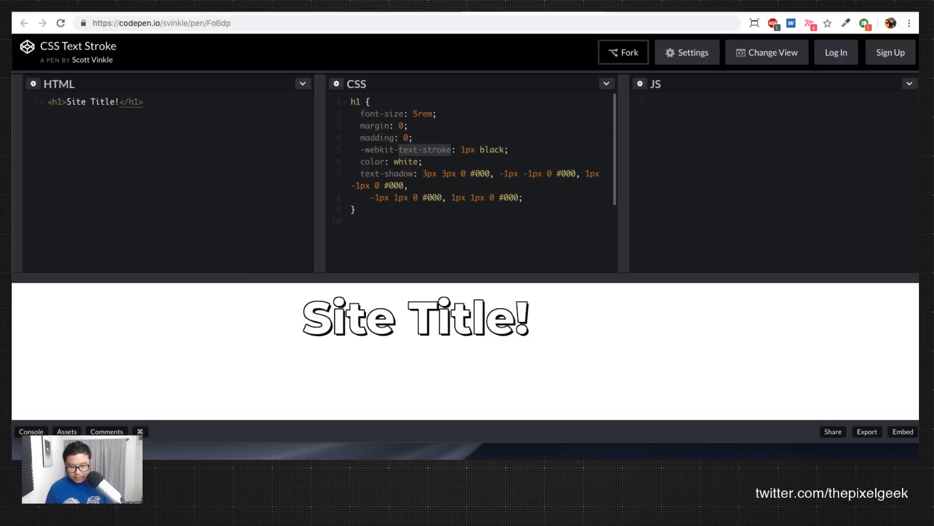
Step: Look up text-stroke on caniuse.com in a new tab and examine its browser support table and notes
key(ctrl+t)
text(caniuse.com)
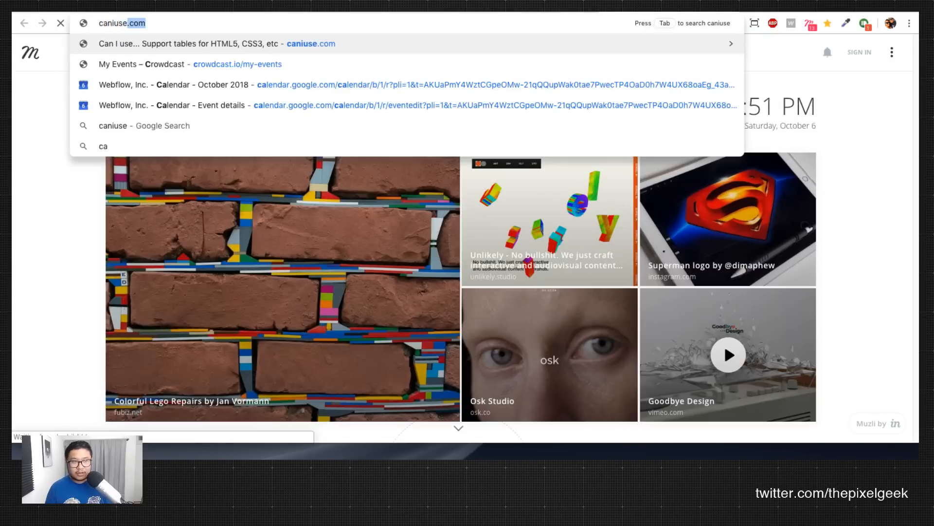
key(Return)
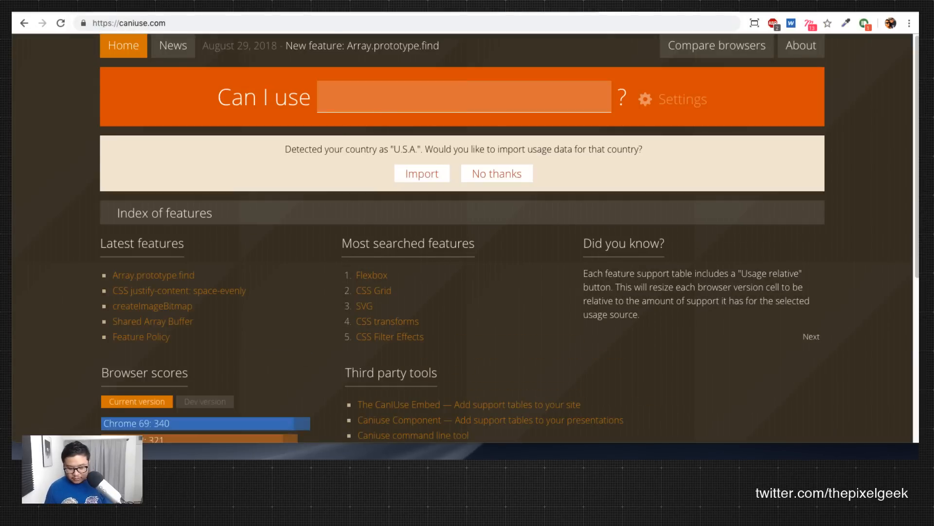
text(text-stroke)
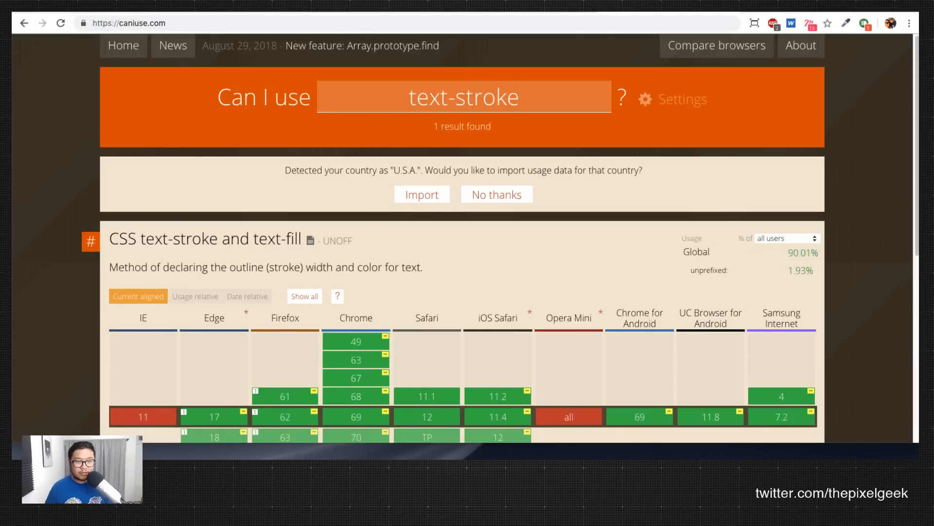
scroll(408, 276, down, 2)
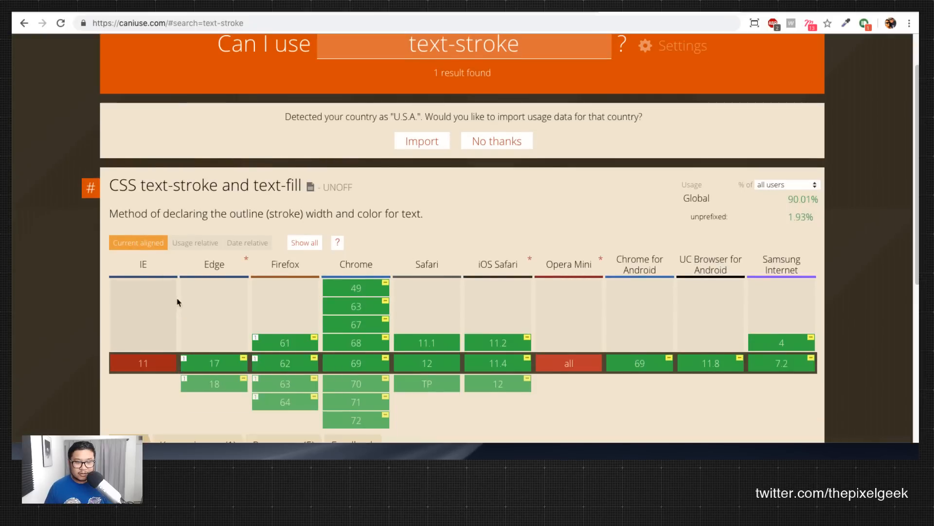
scroll(191, 300, down, 1)
scroll(191, 301, down, 1)
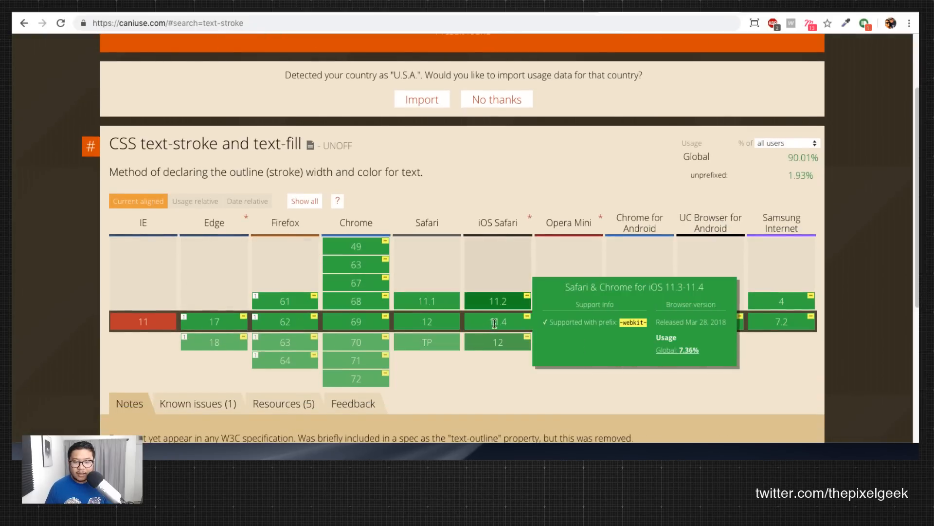
scroll(645, 403, down, 3)
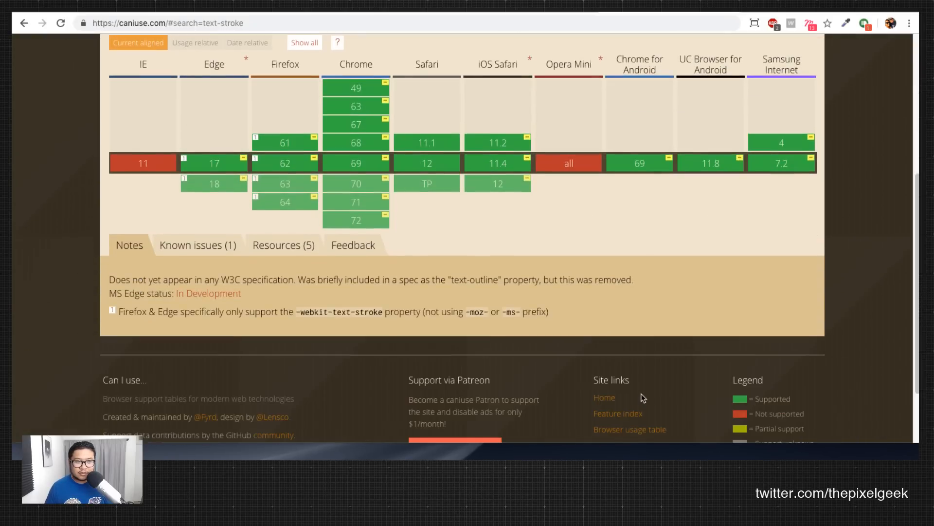
scroll(642, 399, up, 3)
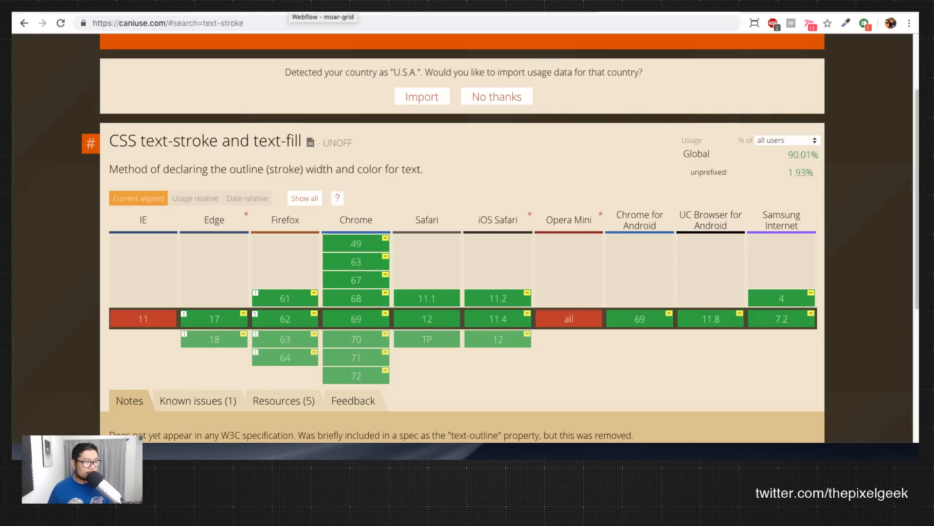
Step: Check the upper part of the Dribbble reference design and return to the moar-grid project in Webflow
click(288, 8)
click(317, 6)
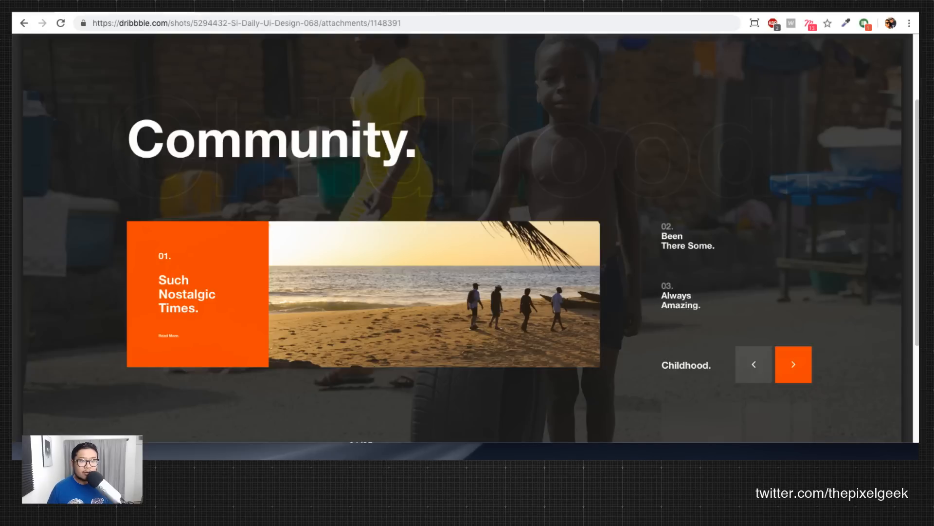
scroll(289, 85, up, 3)
click(267, 9)
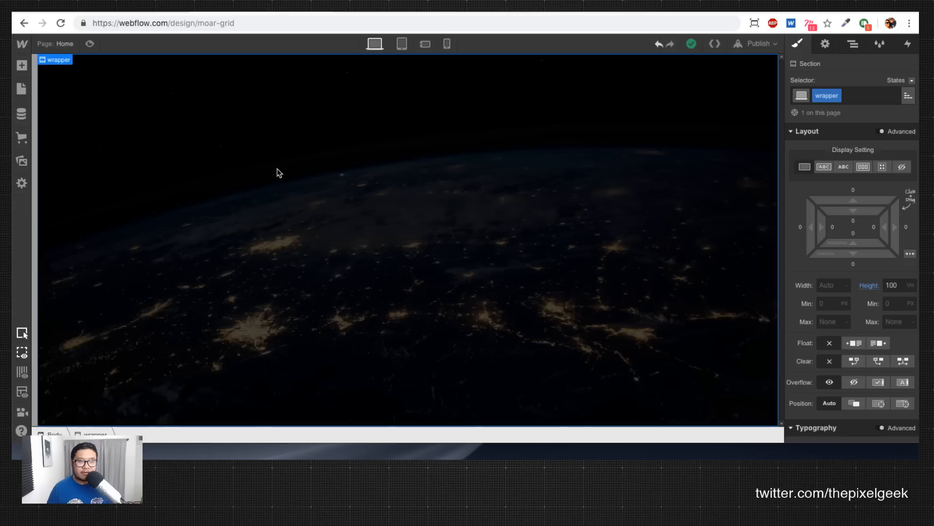
Step: Add a Navbar component inside the wrapper section
key(a)
scroll(98, 201, down, 7)
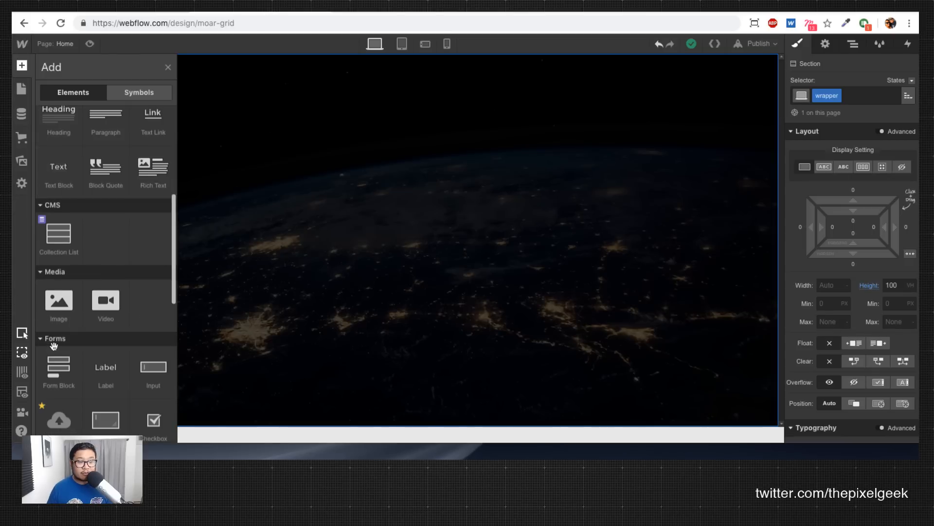
scroll(73, 377, down, 3)
drag(153, 183, 662, 161)
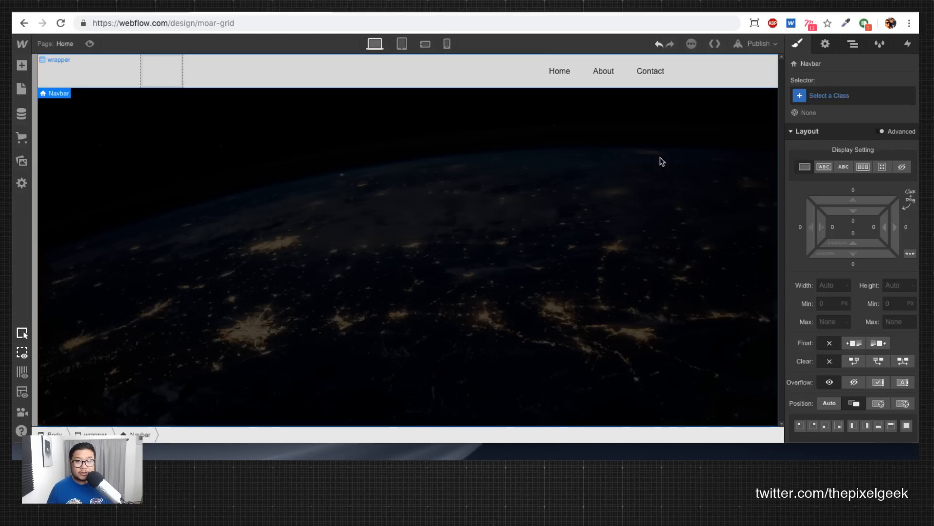
Step: Expand the Navbar's structure and insert a Div Block in the Navbar directly above its Container
click(852, 43)
click(805, 110)
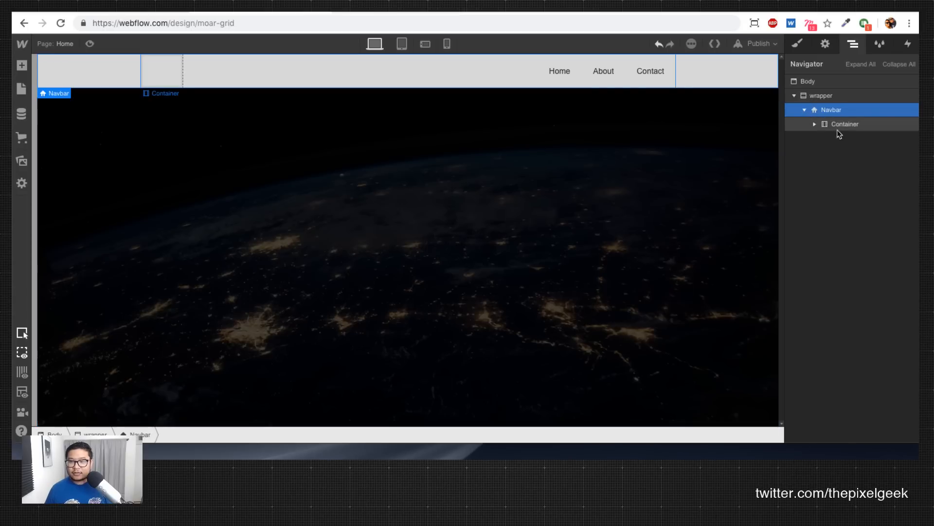
click(816, 125)
click(841, 125)
key(a)
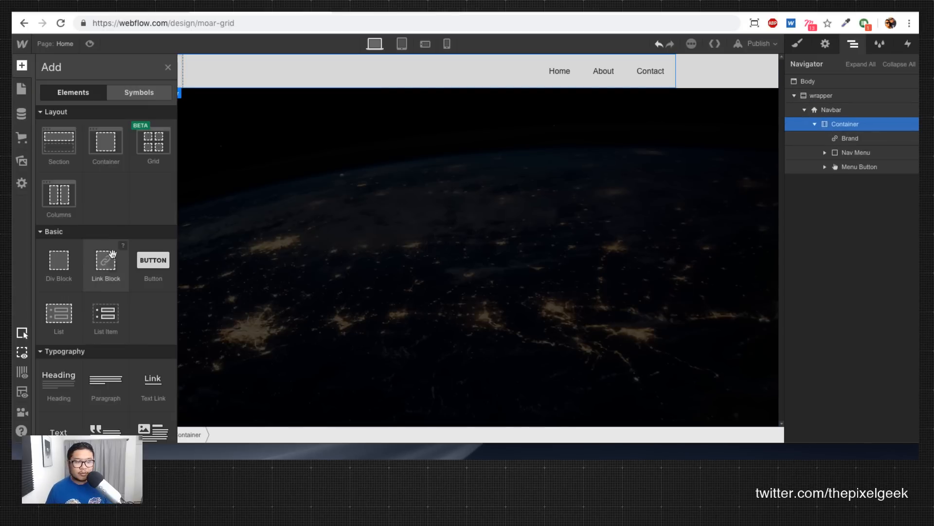
drag(59, 263, 859, 126)
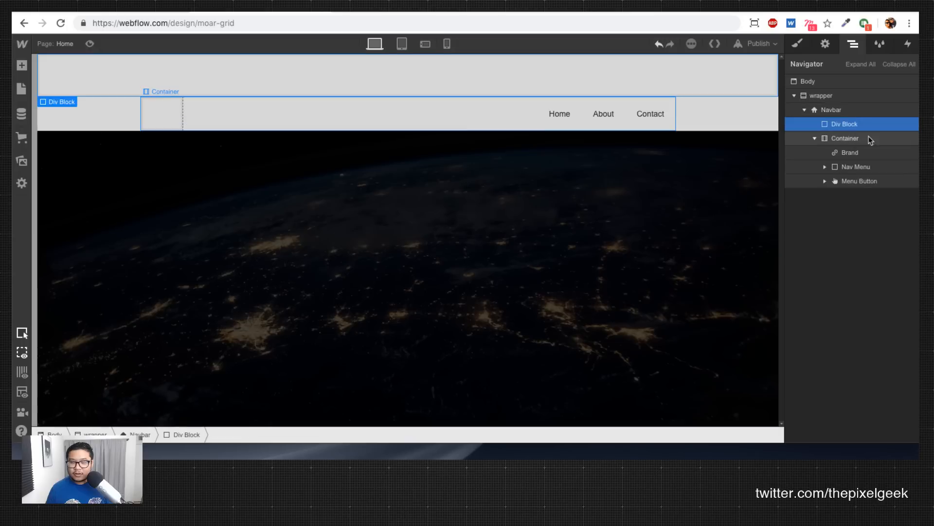
Step: Move Brand, Nav Menu and Menu Button from the Container into the Div Block and delete the empty Container
click(848, 142)
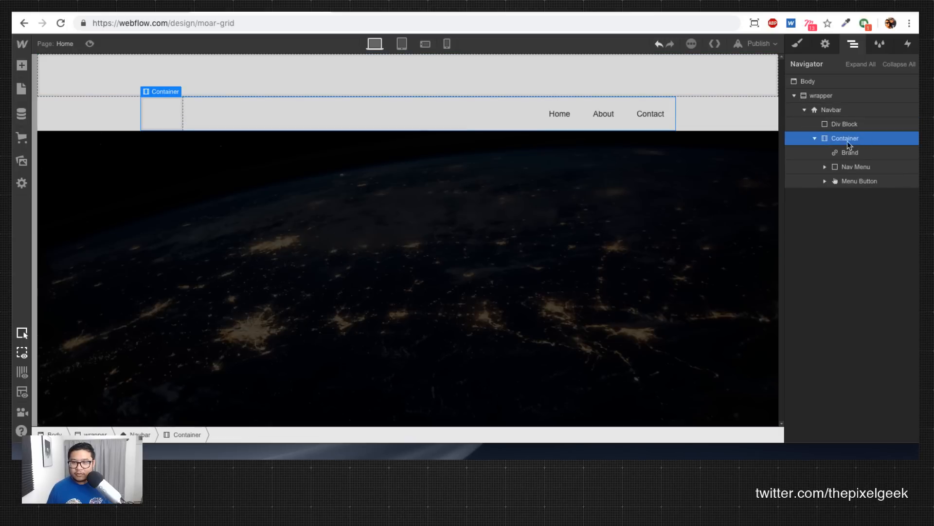
mouse_move(853, 154)
mouse_down()
mouse_move(853, 126)
mouse_move(849, 151)
mouse_move(868, 151)
mouse_up()
drag(849, 181, 857, 168)
click(855, 180)
key(Delete)
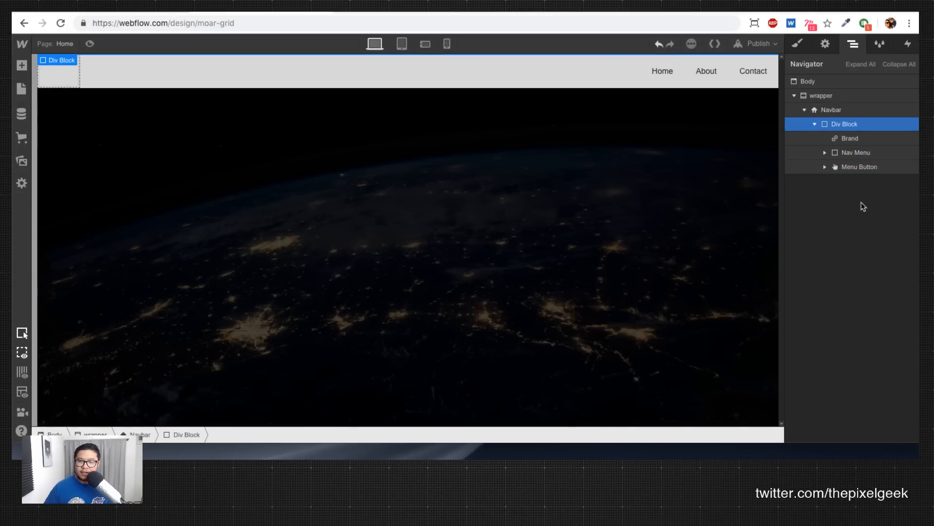
Step: Give the Div Block the class "nav container" and set its left and right padding to 20
click(797, 43)
click(829, 96)
text(nav container)
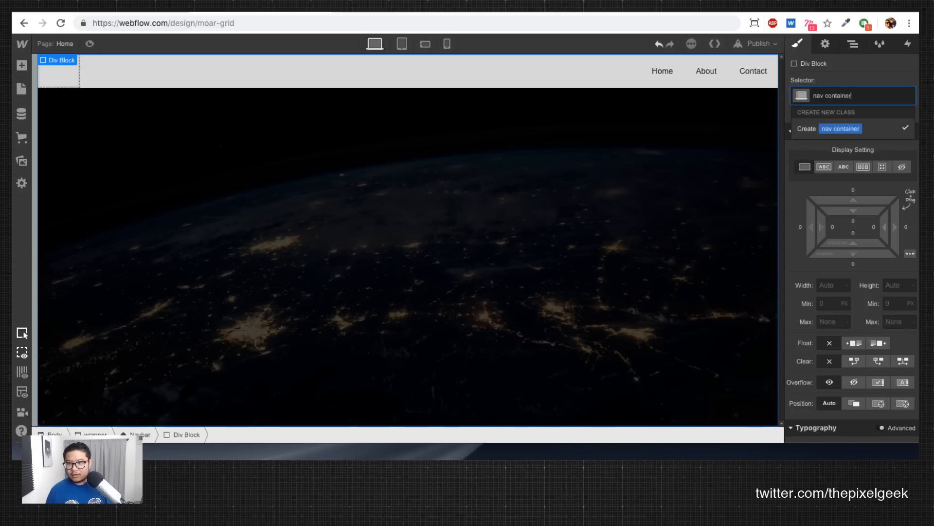
key(Return)
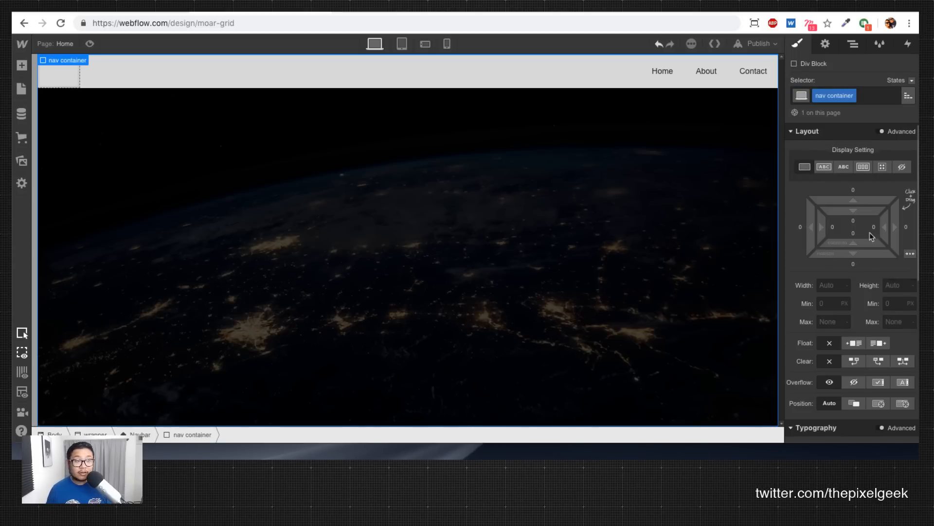
drag(884, 232, 853, 234)
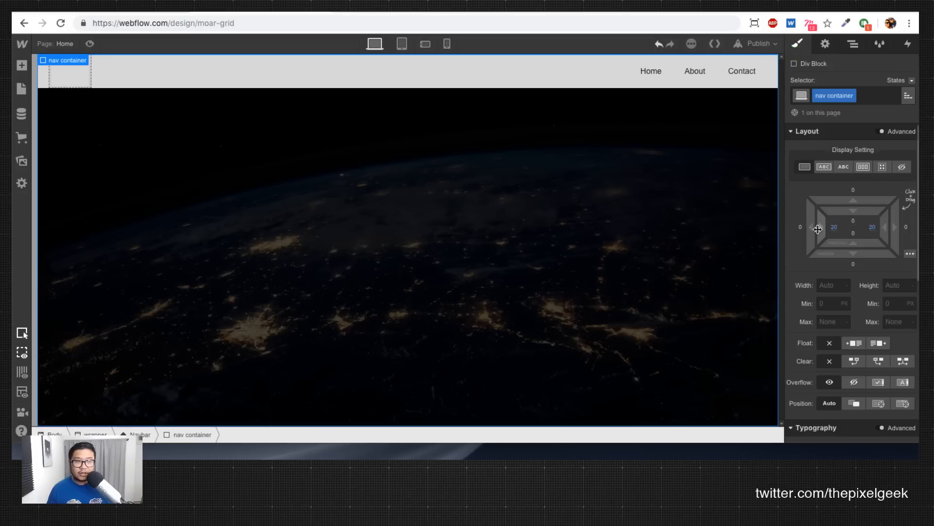
Step: Search Google Images for "nasa logo svg" and open the Wikimedia Commons page of the round blue NASA logo
click(663, 13)
click(614, 25)
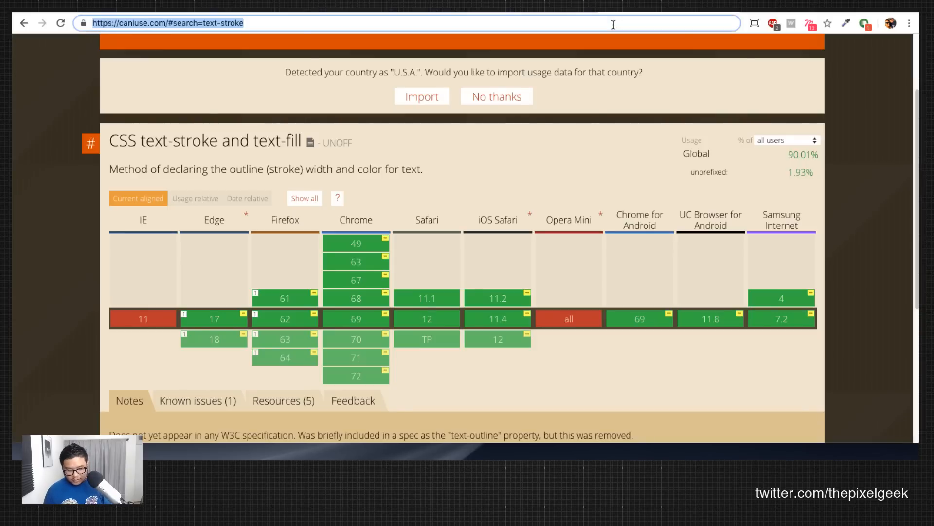
text(nasa logo svg)
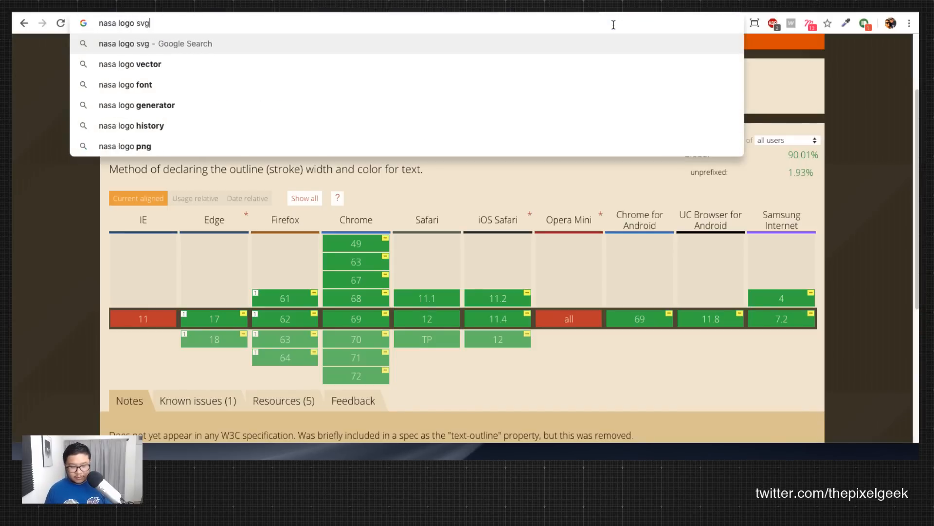
key(Return)
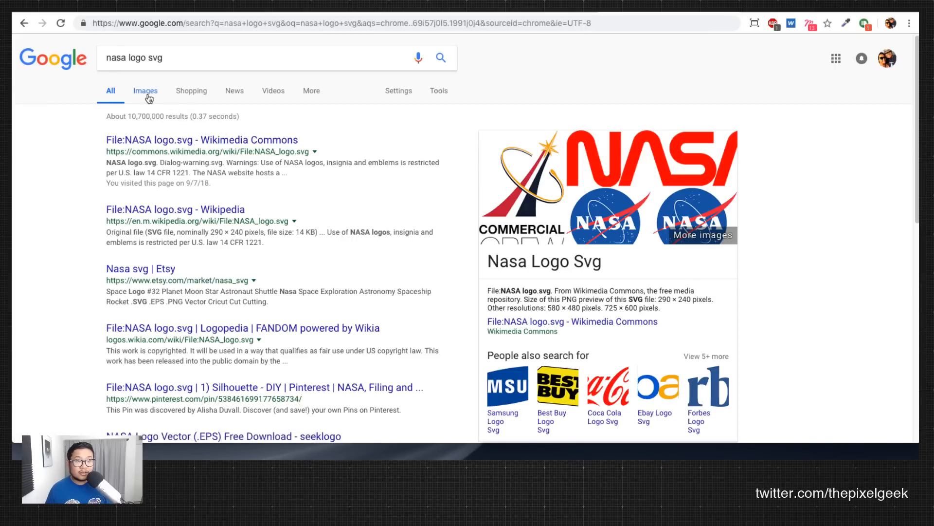
click(146, 92)
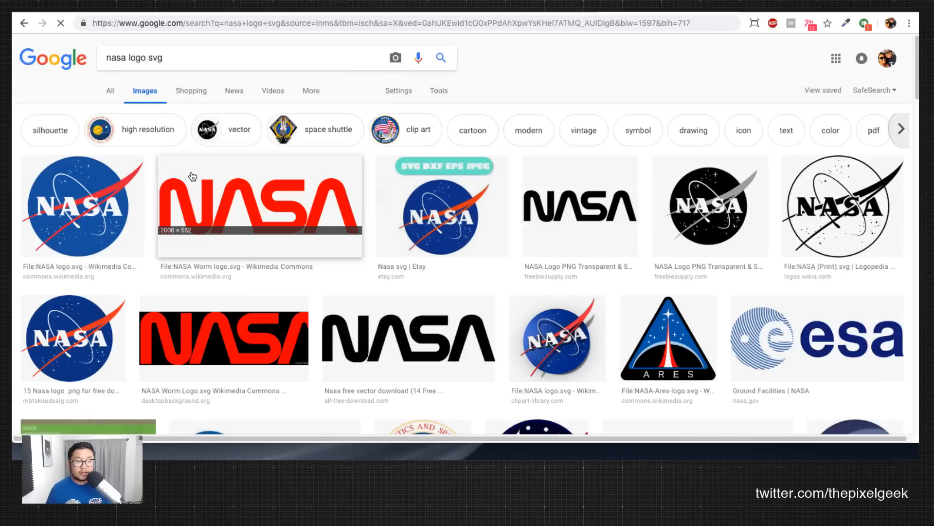
click(87, 223)
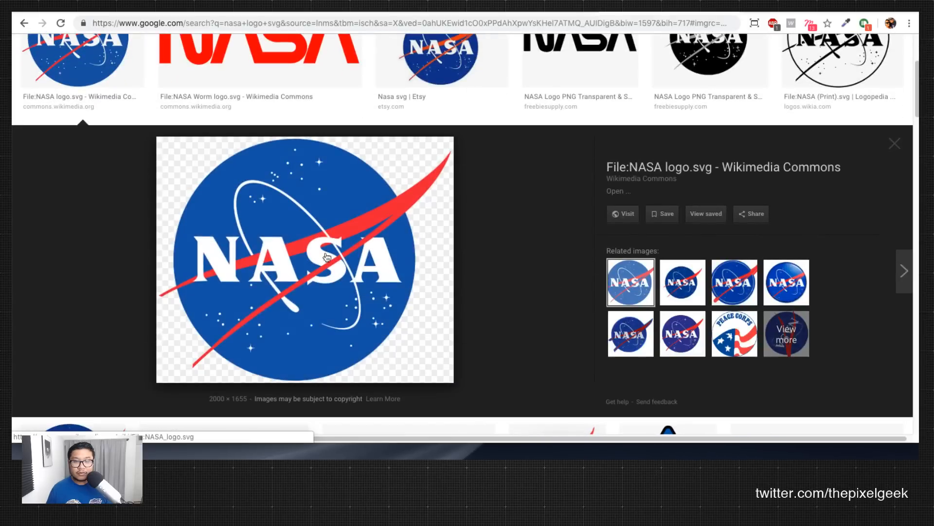
click(624, 213)
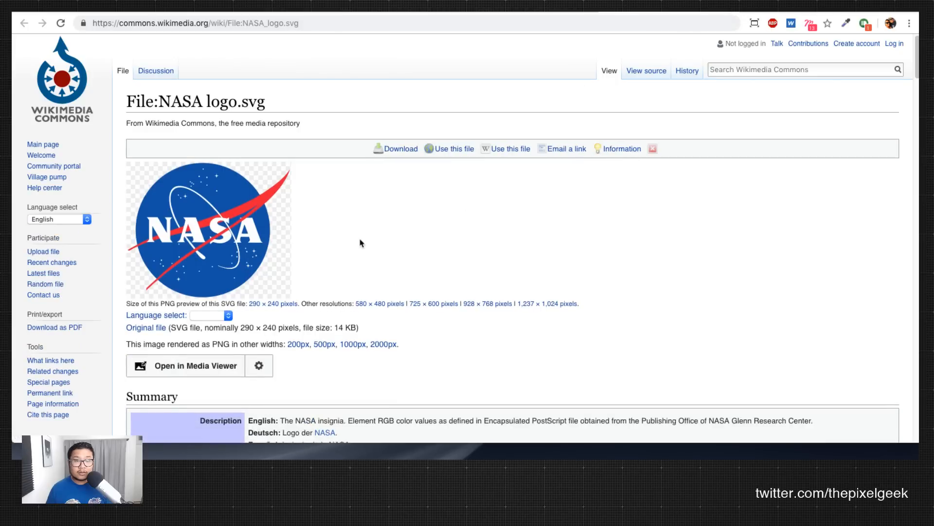
Step: Bring the NASA logo image from Wikimedia Commons into the navbar's Brand link in the Webflow project and dismiss its image settings
drag(199, 248, 266, 247)
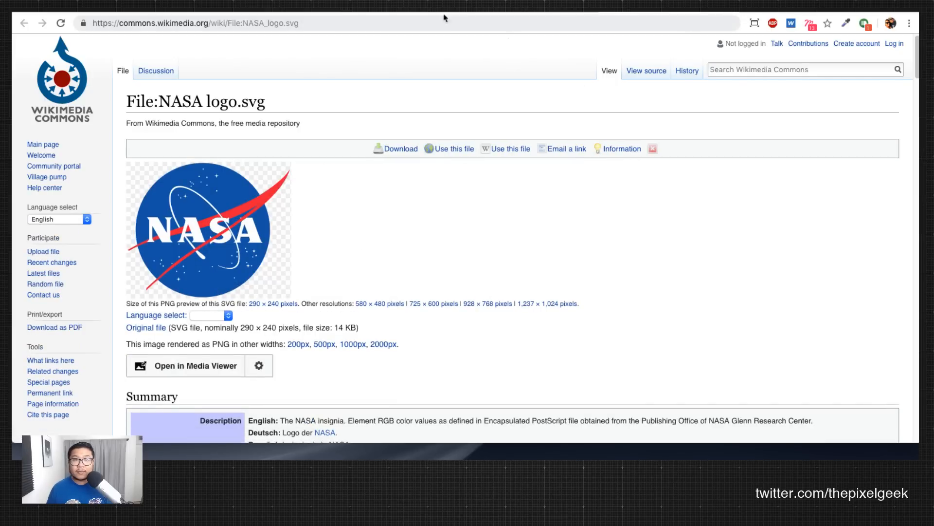
click(266, 12)
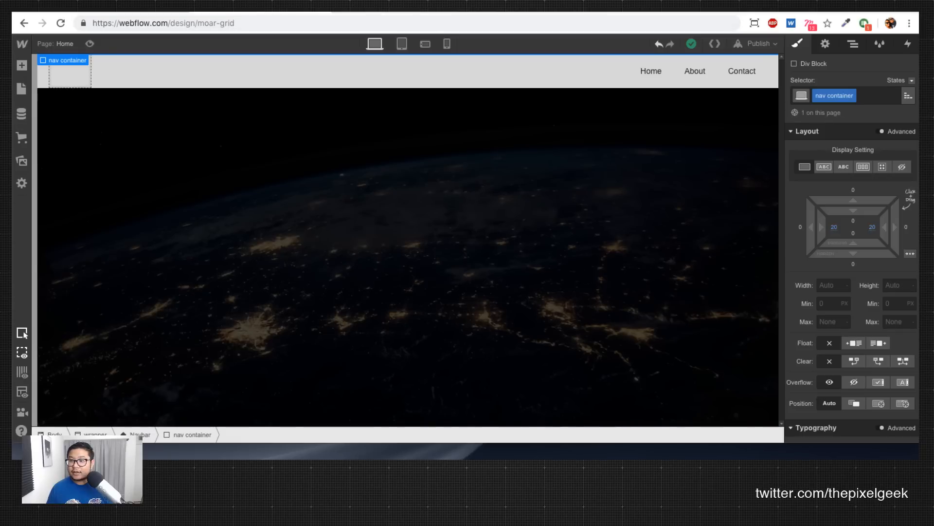
drag(266, 12, 63, 73)
drag(69, 73, 69, 74)
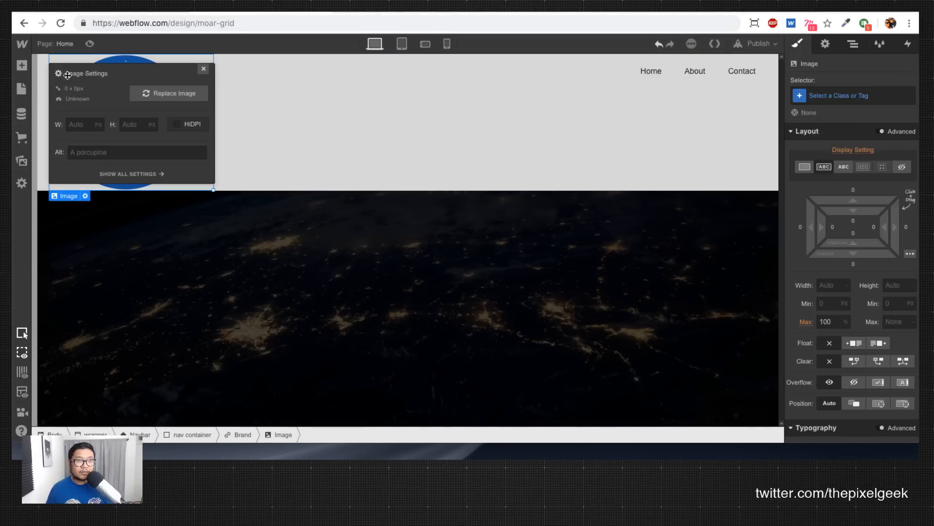
click(204, 71)
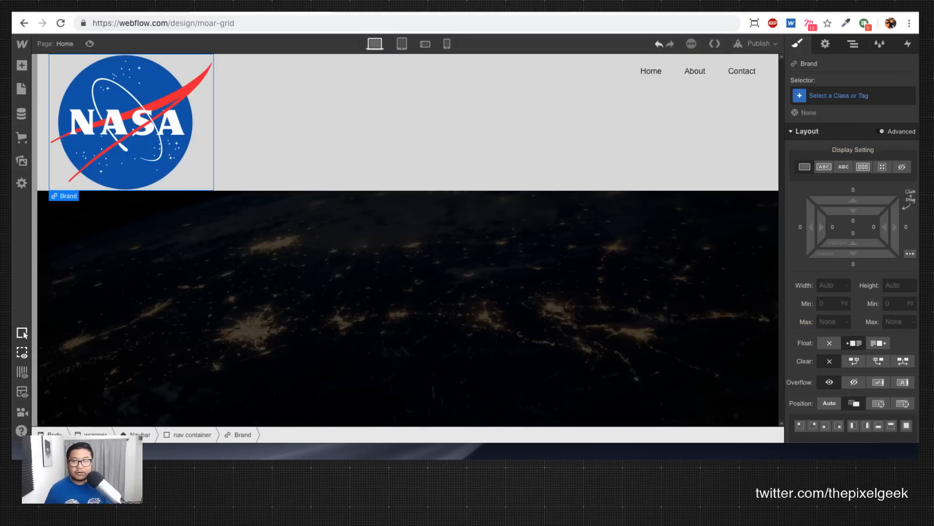
Step: Give the Brand link the class "logo" and set its width to 70 px
click(853, 95)
text(logo)
key(Return)
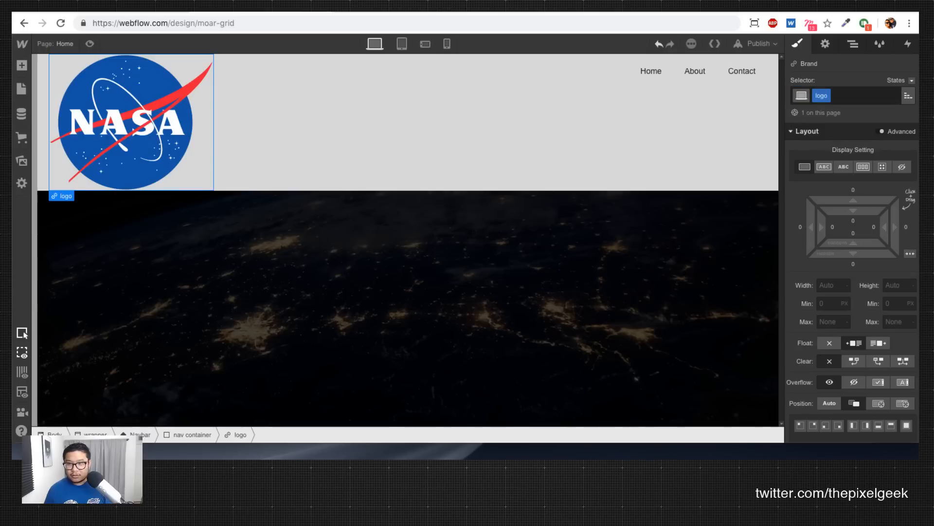
click(834, 287)
text(110)
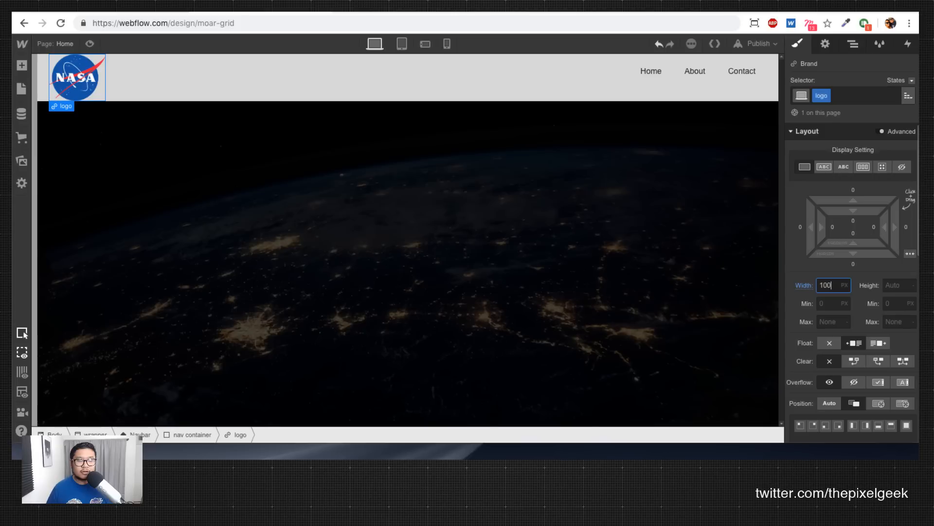
key(BackSpace)
key(BackSpace)
key(BackSpace)
text(70)
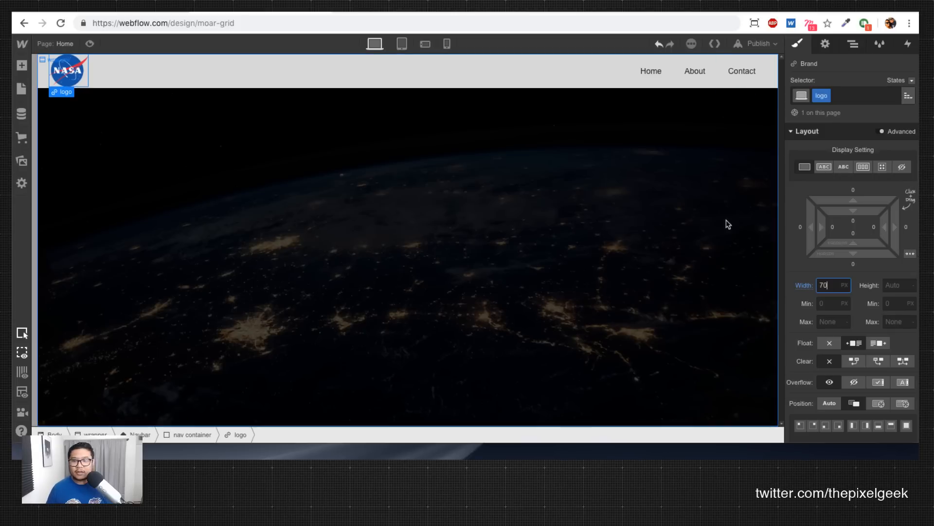
Step: Set the top and bottom padding of the nav container to 10
click(777, 78)
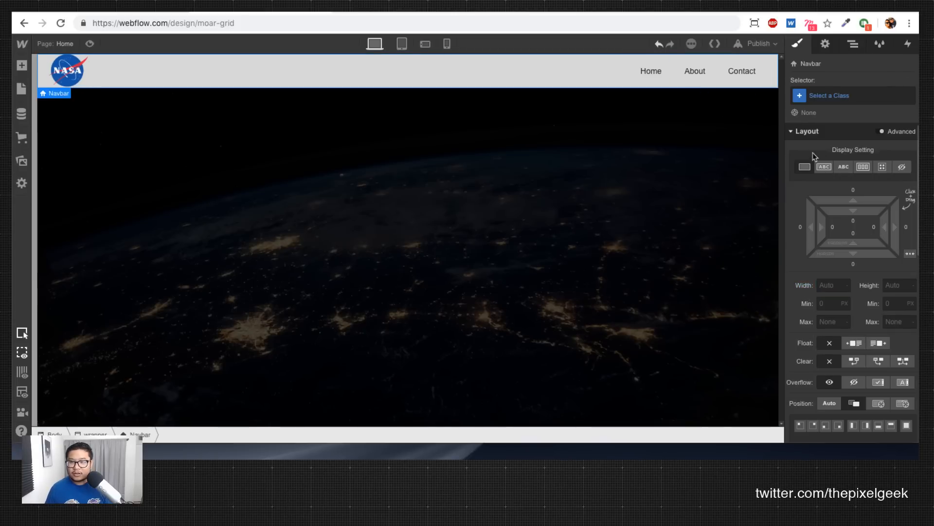
key(Up)
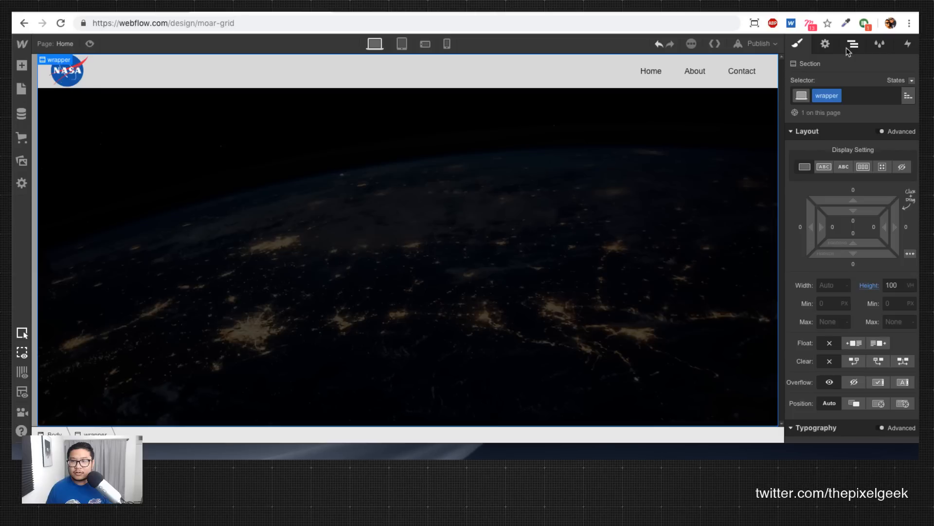
key(Down)
key(Down)
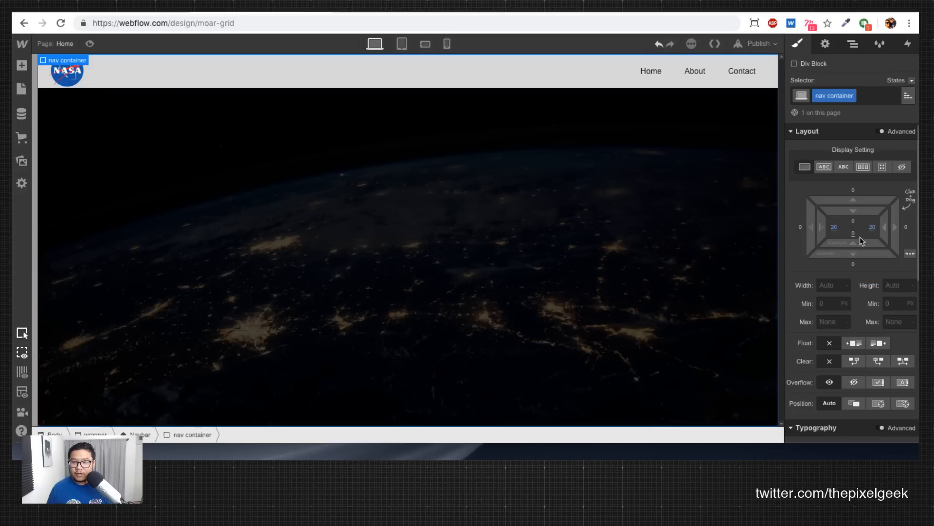
drag(858, 210, 859, 231)
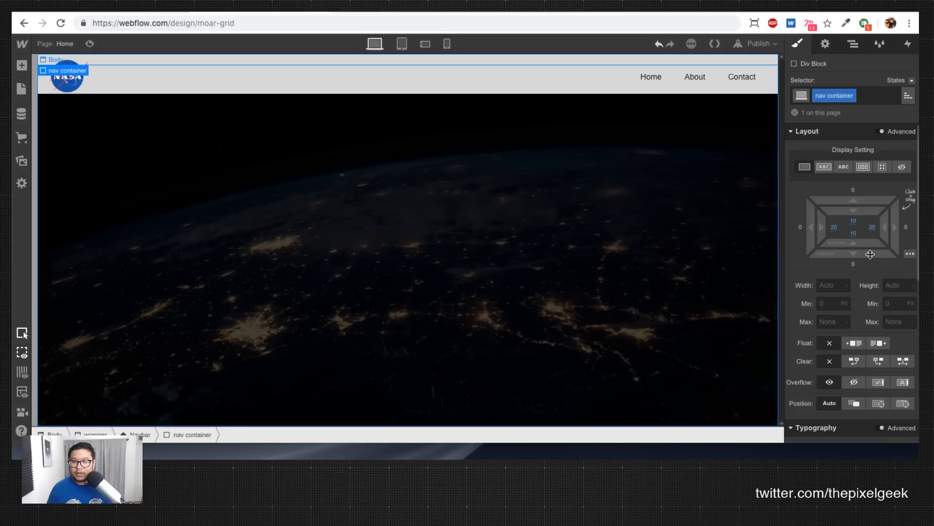
Step: Clear all padding from the nav container and set the Navbar's padding to 10 top and bottom, 20 left and right
click(62, 89)
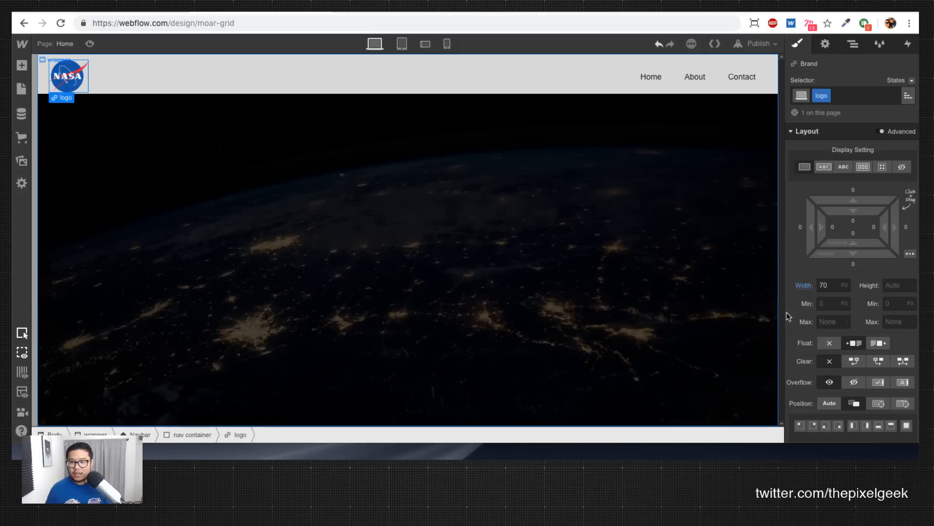
click(47, 83)
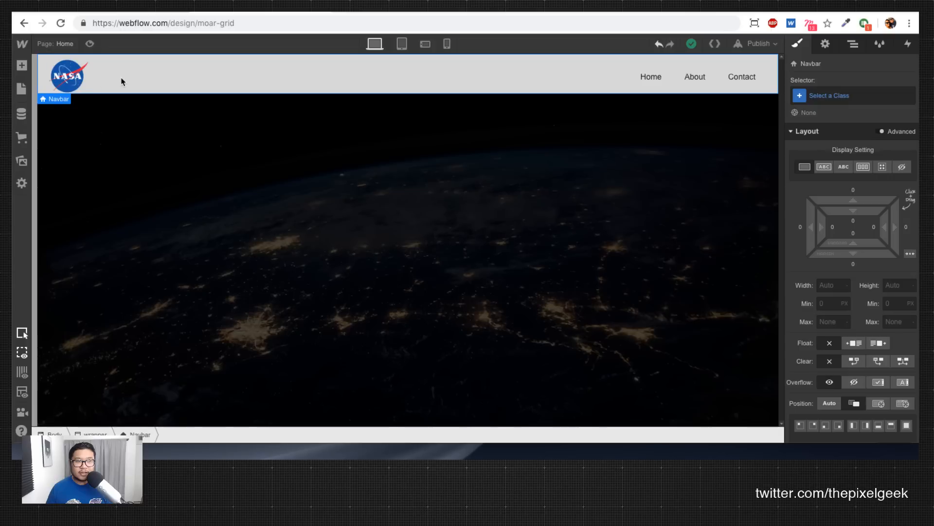
click(70, 81)
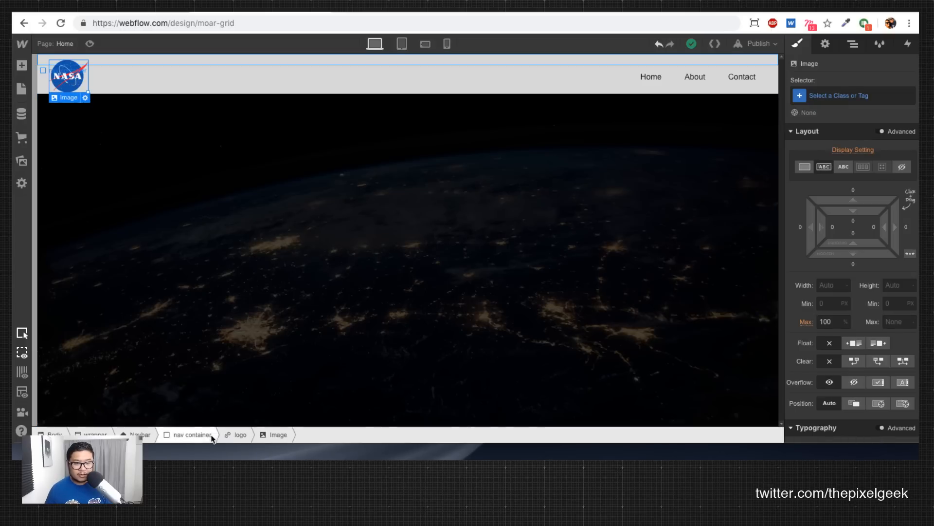
click(194, 435)
mouse_move(852, 238)
mouse_down()
mouse_move(853, 227)
mouse_move(859, 231)
mouse_up()
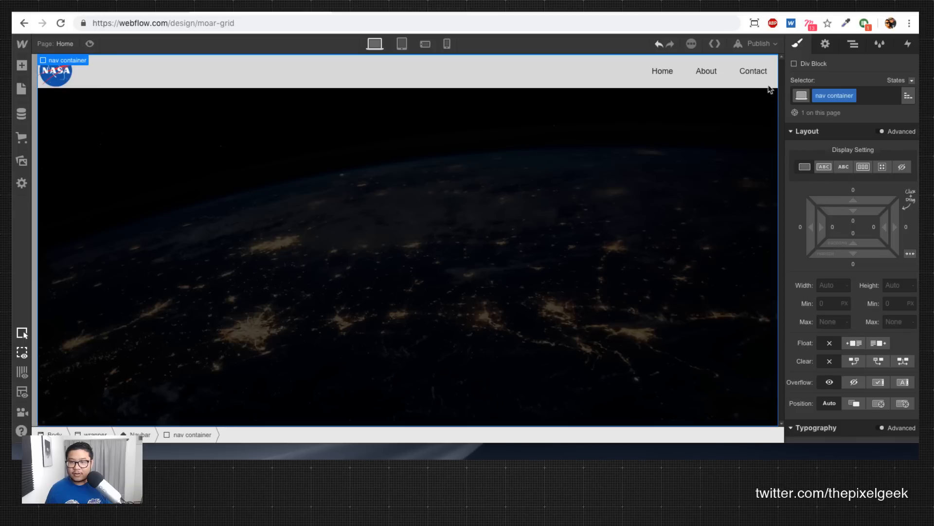
click(137, 435)
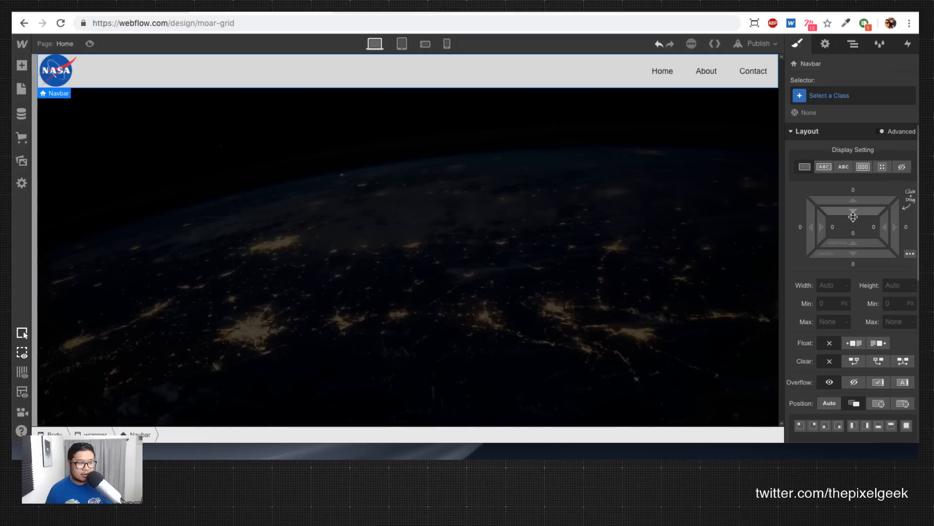
drag(857, 210, 856, 234)
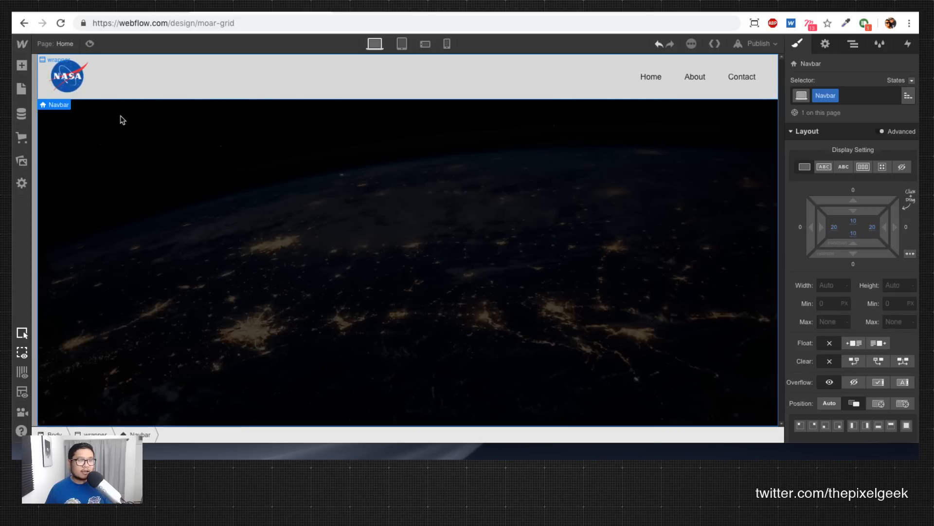
Step: Set the Navbar's background color to transparent
scroll(861, 302, down, 3)
scroll(862, 301, down, 6)
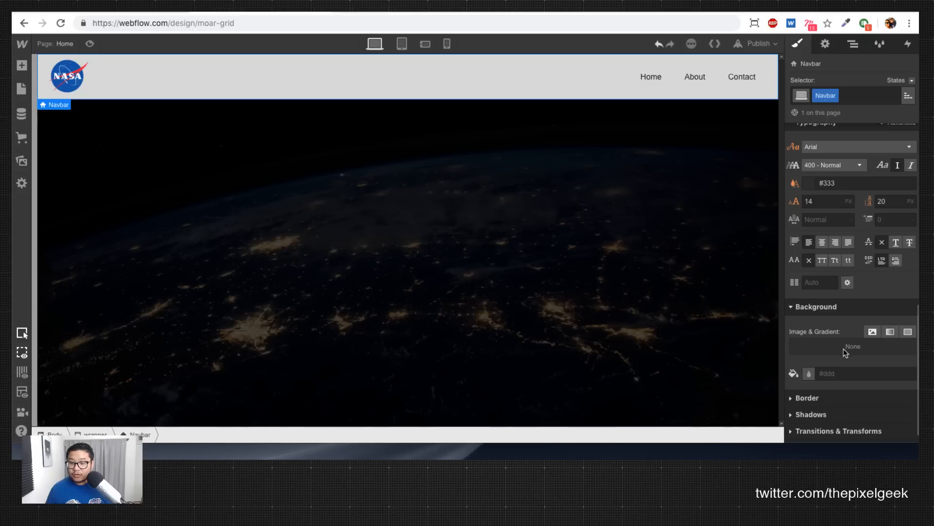
click(809, 375)
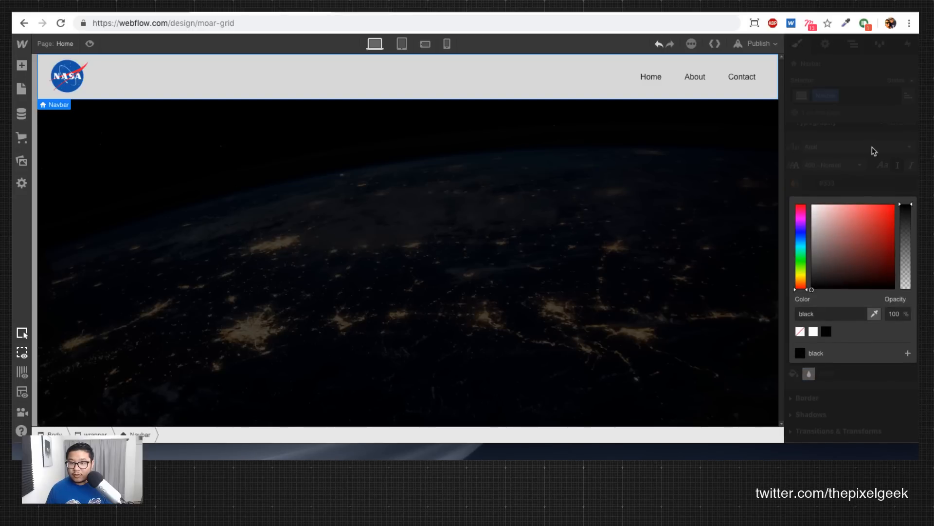
click(867, 160)
scroll(844, 361, down, 1)
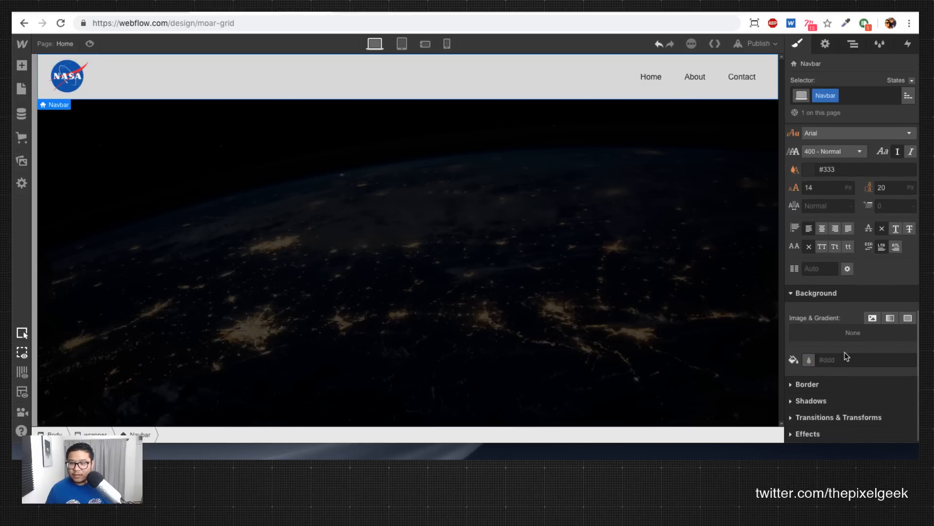
click(809, 360)
click(800, 318)
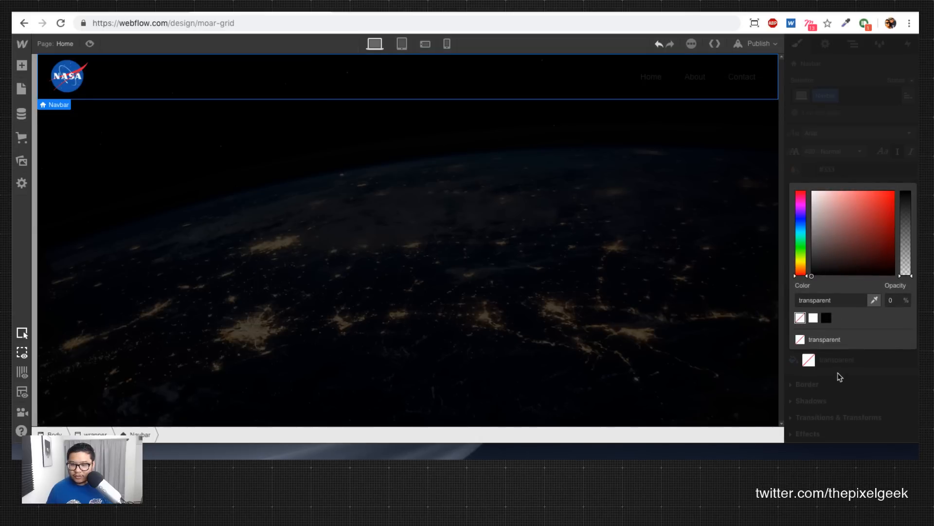
click(840, 376)
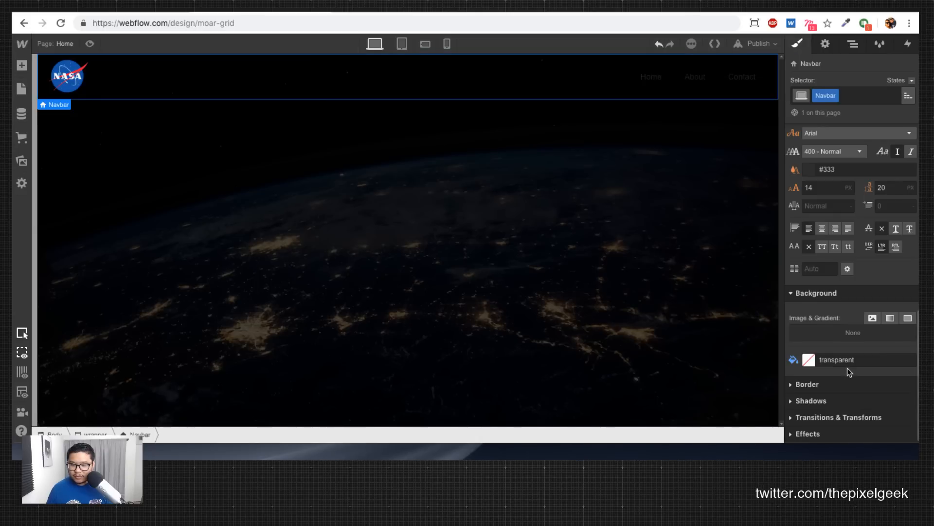
Step: Give the Home link in the navbar a new class named "nav link"
click(652, 84)
click(847, 97)
text(nav link)
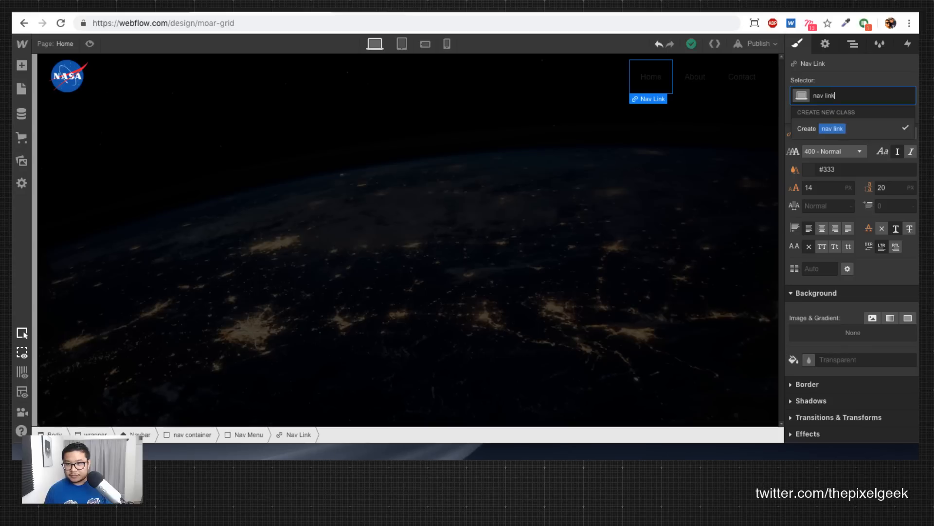
key(Return)
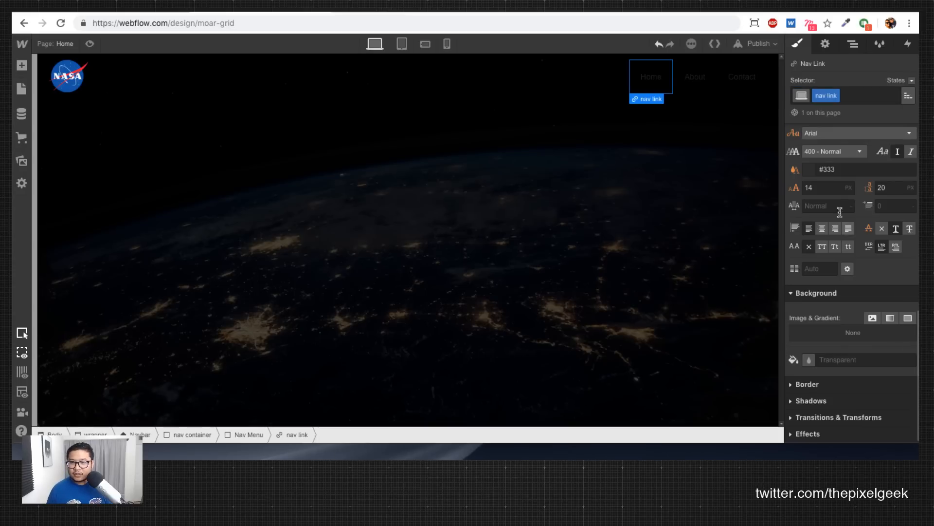
Step: Set the Home link's text color to semi-transparent white, rgba(255, 255, 255, 0.59)
click(802, 169)
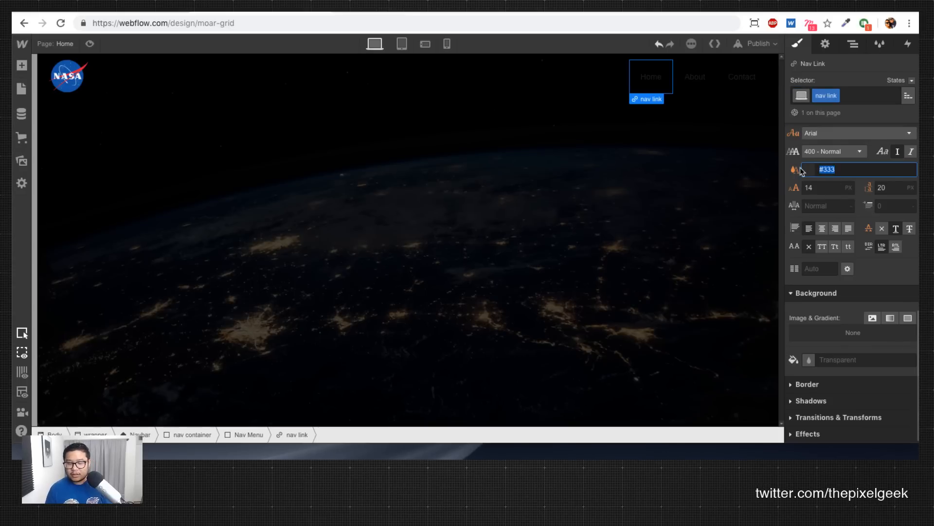
text(white)
click(809, 169)
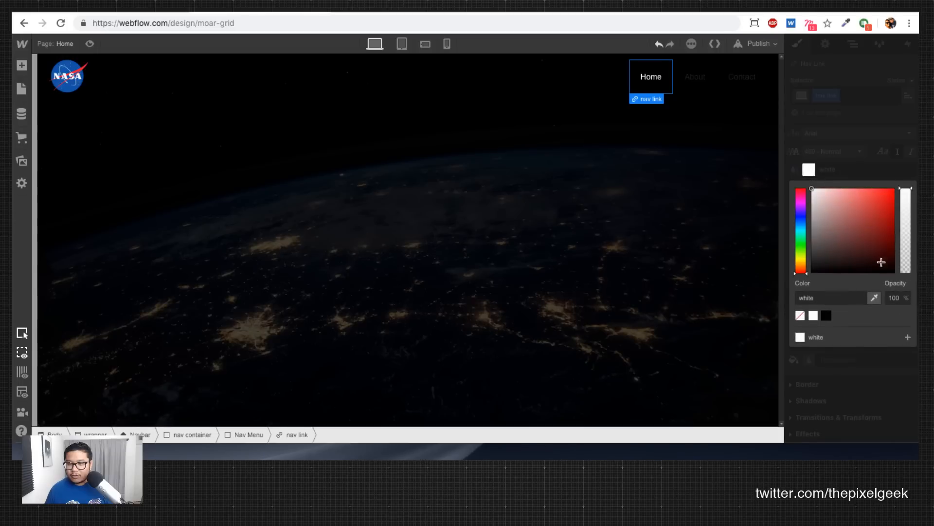
click(909, 226)
drag(908, 222, 909, 225)
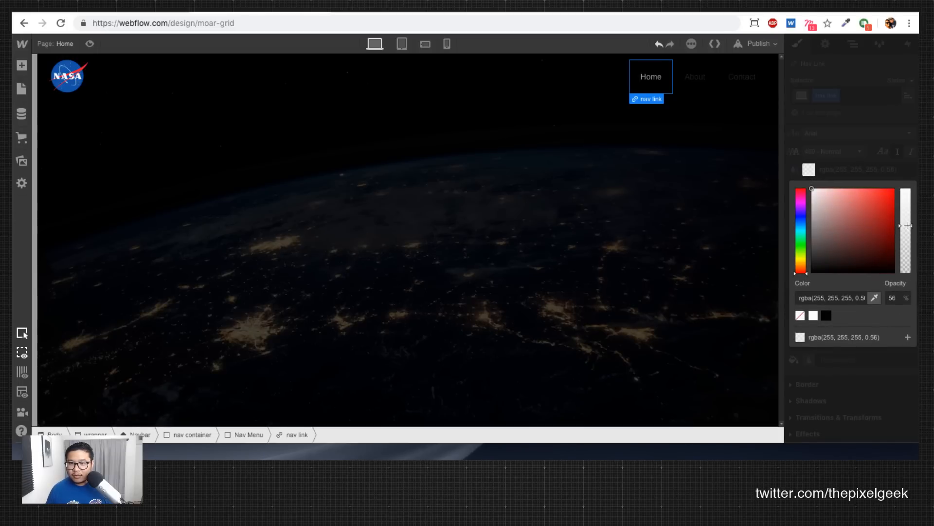
click(864, 123)
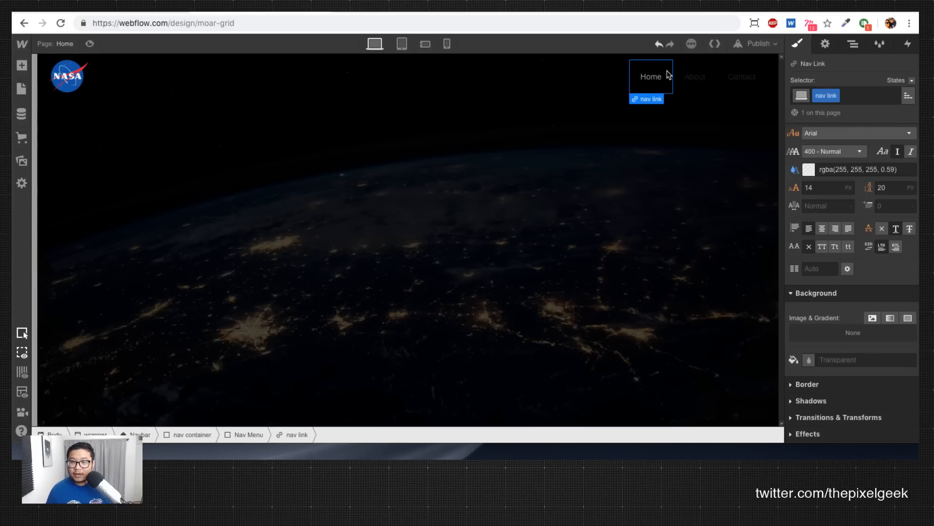
Step: Apply the existing "nav link" class to the About link in the navbar
click(693, 77)
click(854, 102)
text(nav)
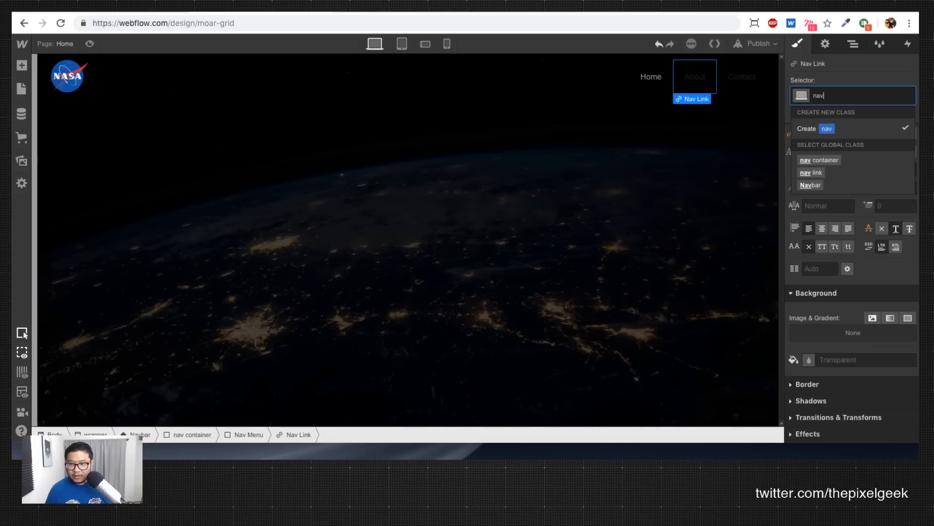
key(Down)
key(Down)
key(Return)
Step: Apply the existing "nav link" class to the Contact link in the navbar
click(737, 86)
click(833, 98)
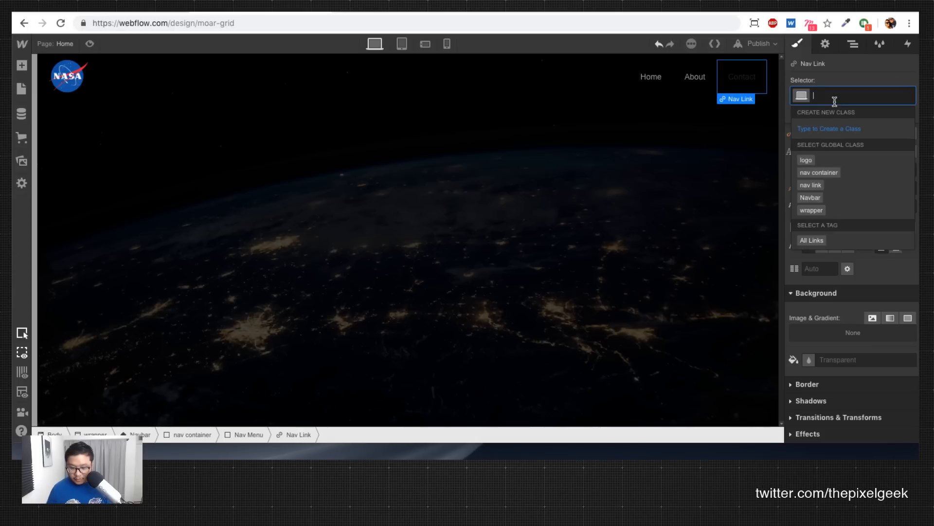
text(nav)
key(Down)
key(Down)
key(Return)
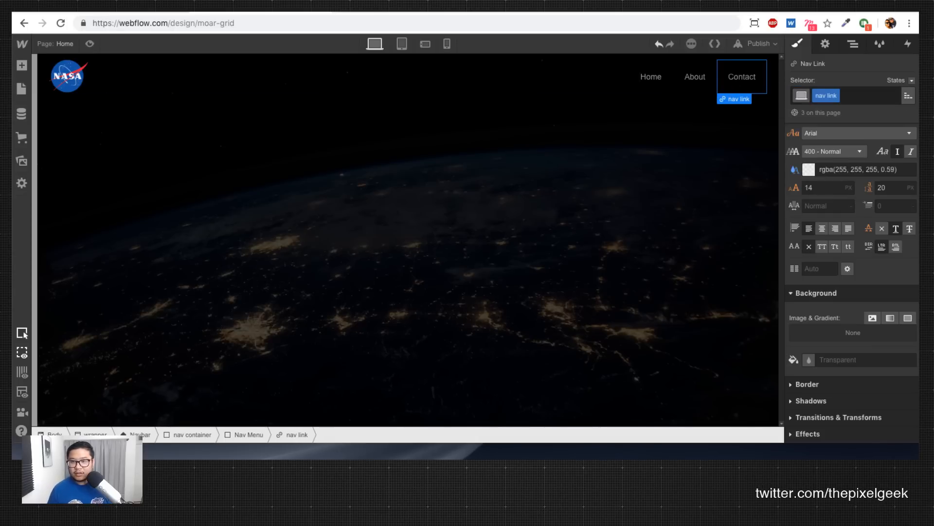
click(611, 169)
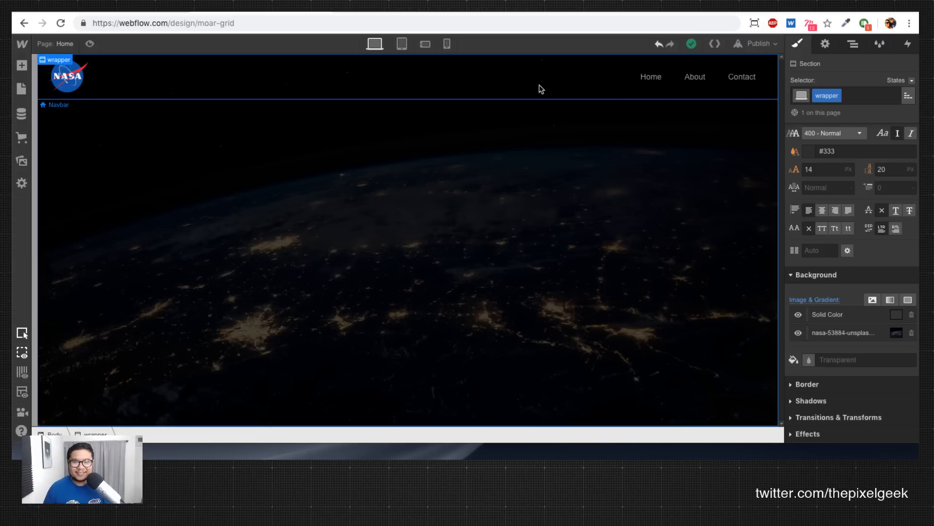
Step: Set the Navbar's top and bottom padding to 12
click(156, 75)
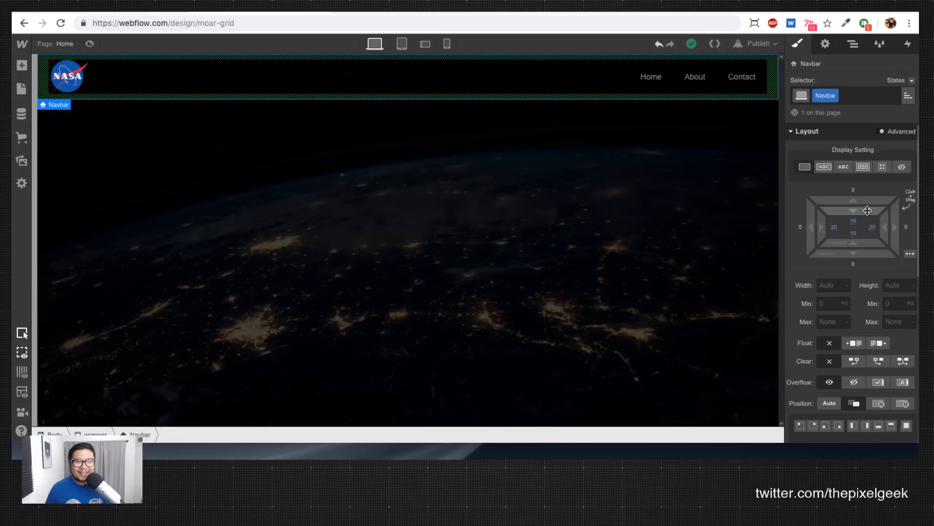
drag(867, 210, 869, 214)
click(281, 270)
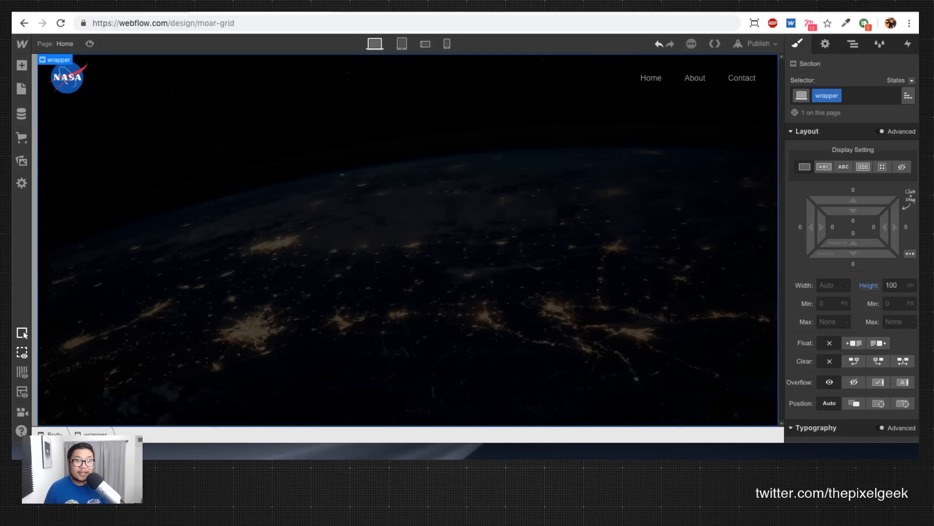
Step: Switch to Dribbble and examine the Daily Ui Design 068 layout in both attachments, including heading, image card, side items and footer
click(110, 11)
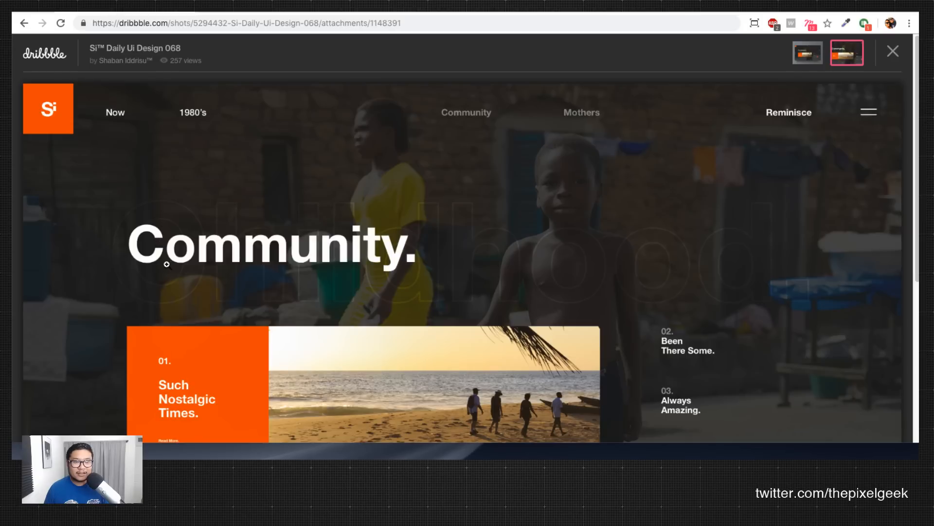
scroll(275, 264, down, 5)
scroll(275, 264, up, 5)
scroll(275, 264, down, 2)
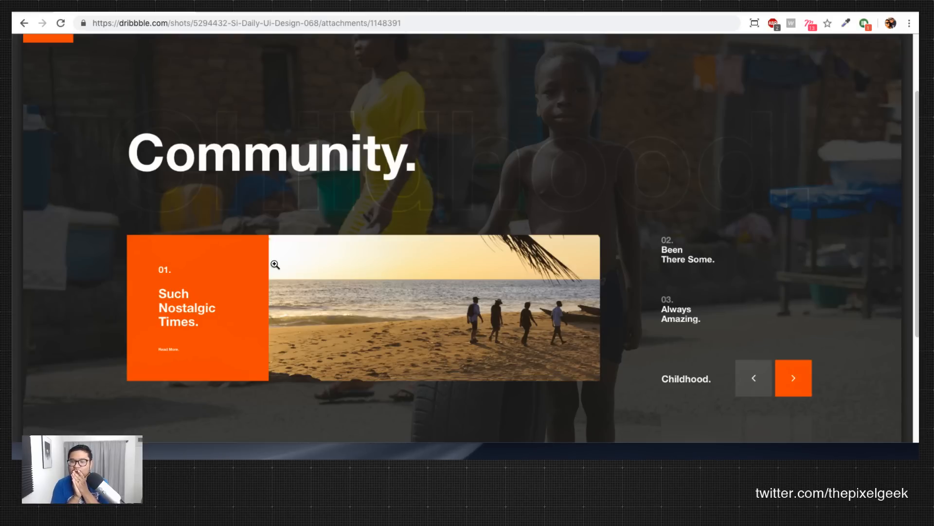
scroll(340, 323, down, 4)
scroll(340, 324, up, 6)
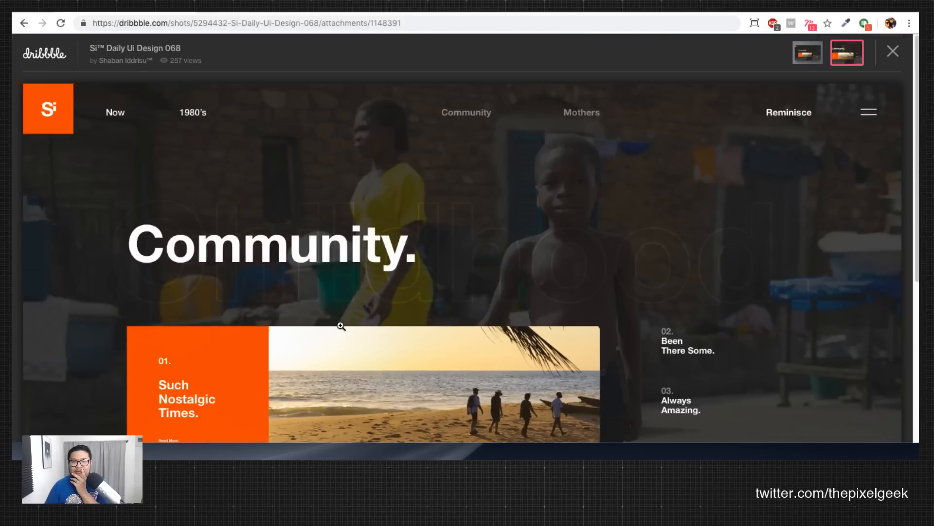
scroll(341, 326, down, 4)
scroll(341, 325, up, 3)
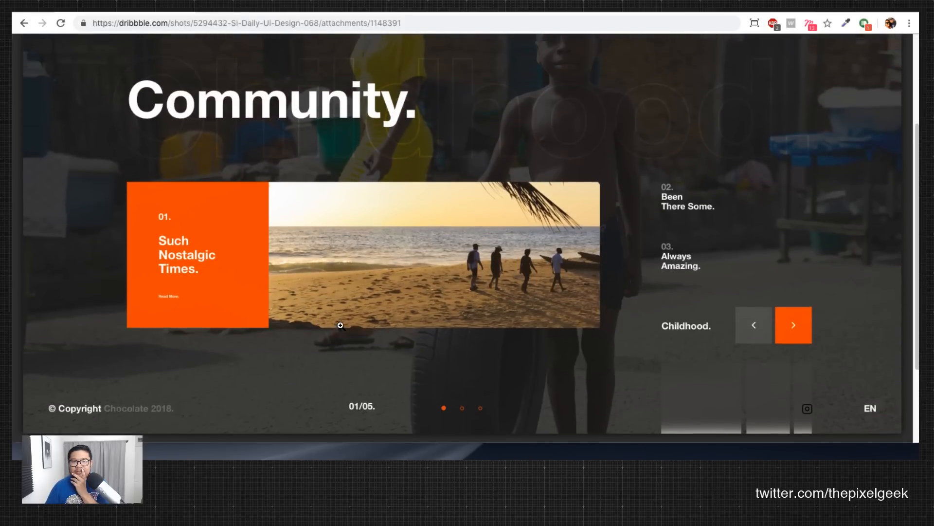
scroll(341, 325, down, 1)
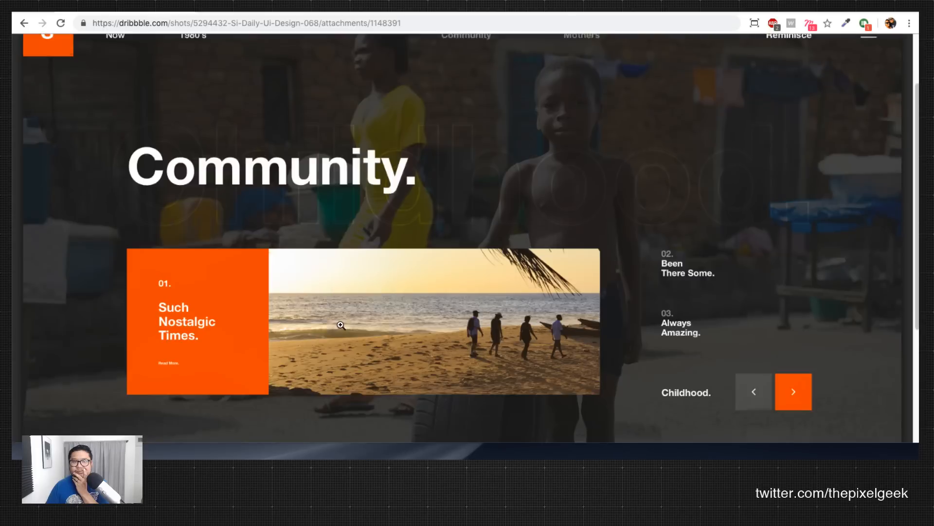
scroll(396, 150, up, 1)
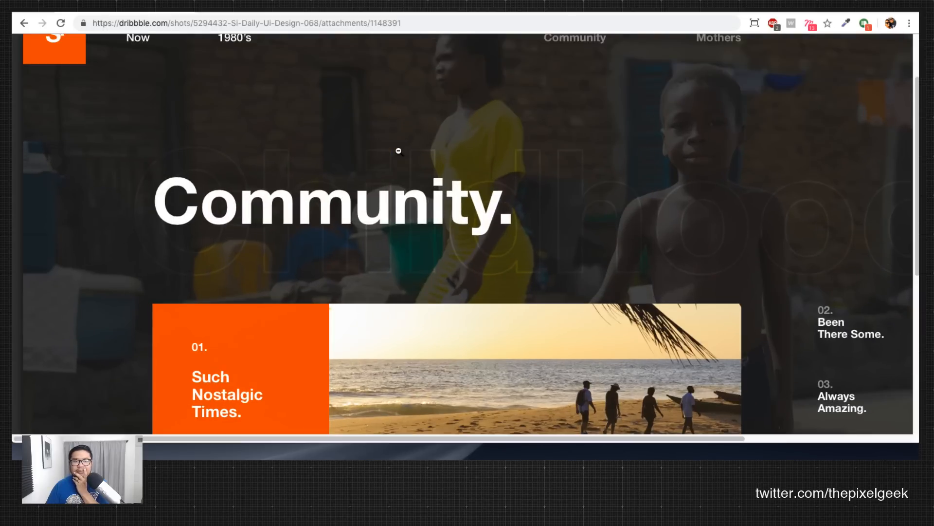
scroll(263, 90, down, 1)
click(27, 19)
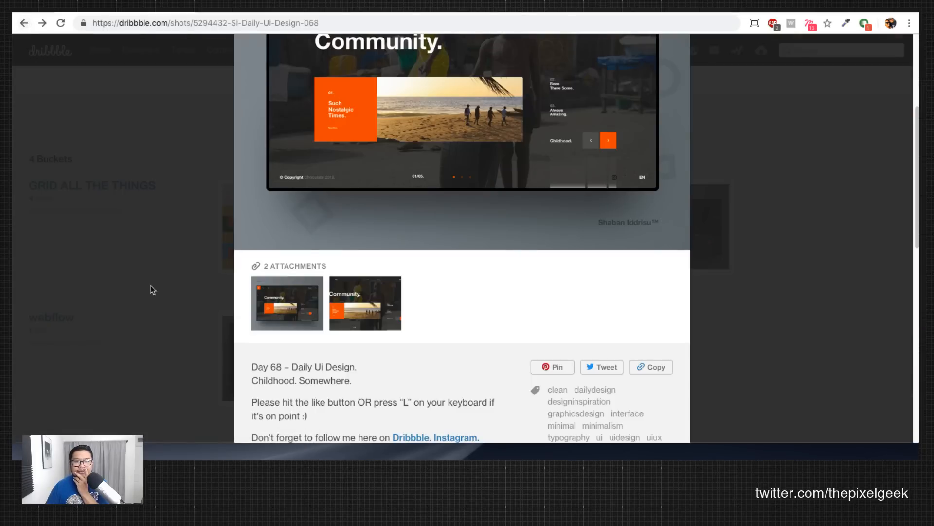
click(288, 312)
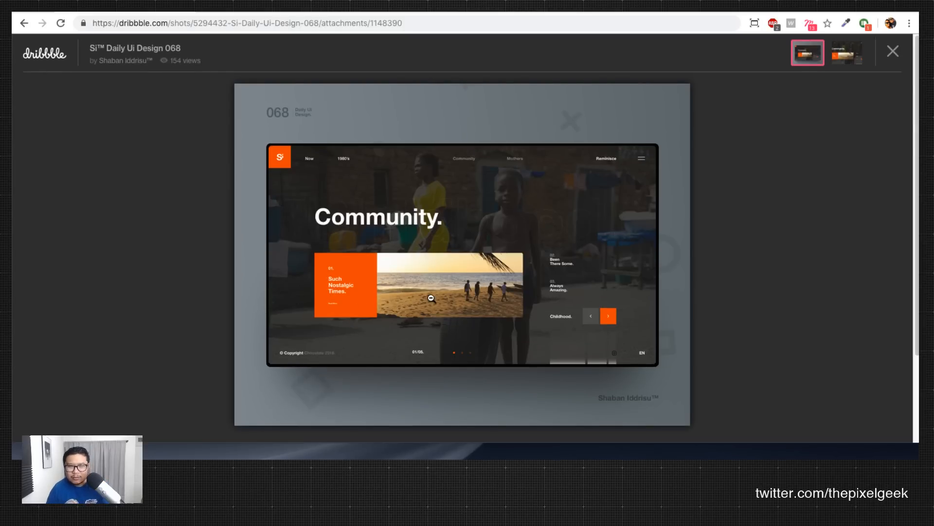
Step: Return to the Webflow moar-grid project and set the wrapper section to flex, with its children centered horizontally and vertically
click(257, 10)
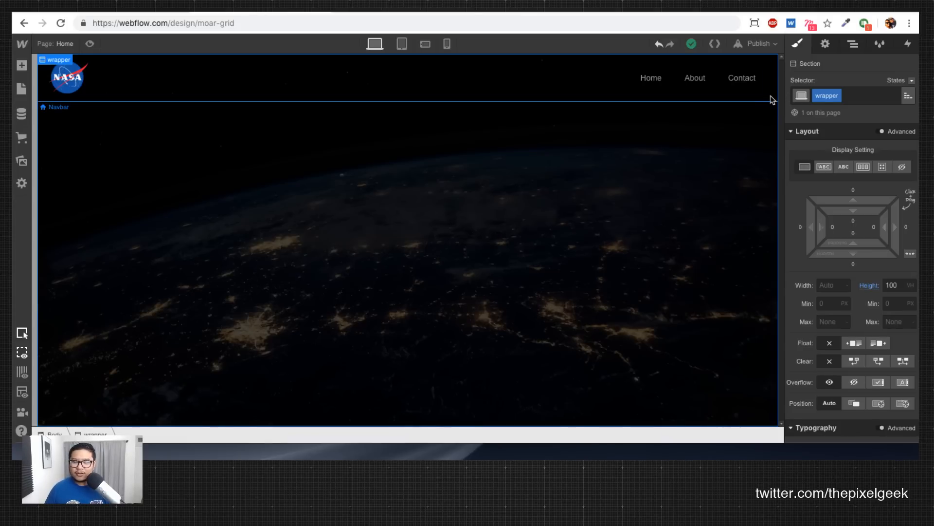
click(863, 167)
click(830, 217)
click(830, 235)
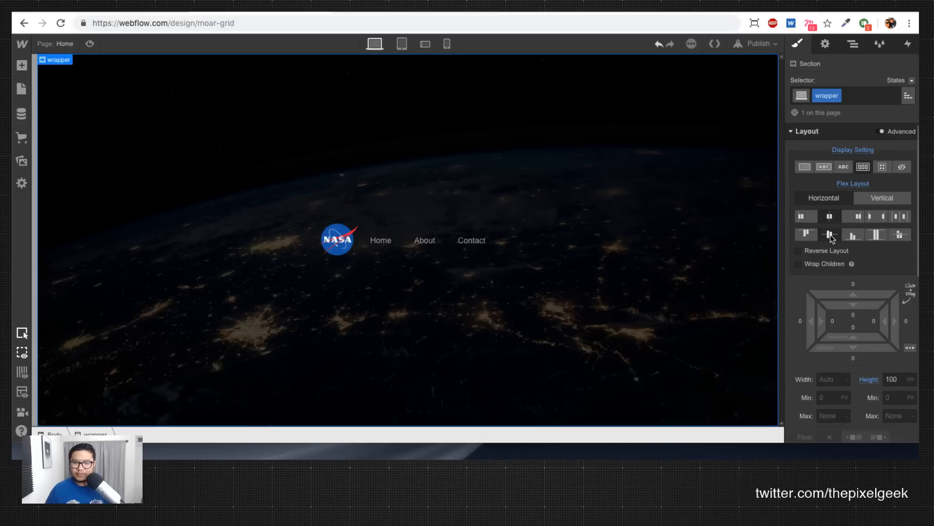
Step: Give the Navbar a fixed position pinned across the top of the page, with top, left and right offsets of 0
click(505, 263)
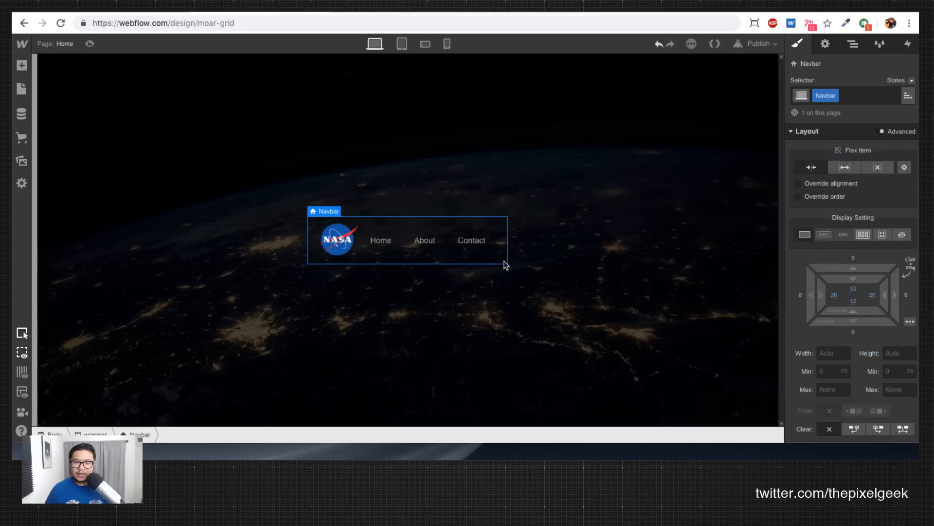
scroll(818, 273, down, 1)
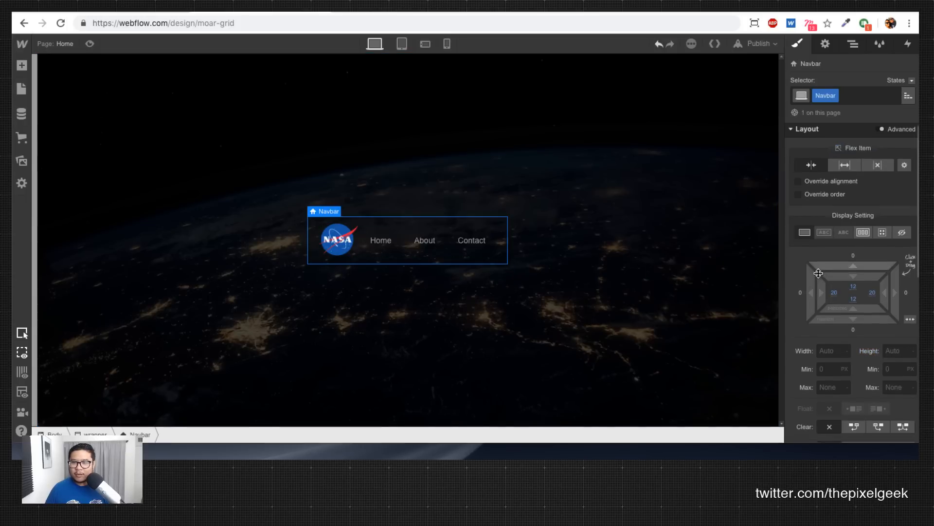
scroll(828, 282, down, 4)
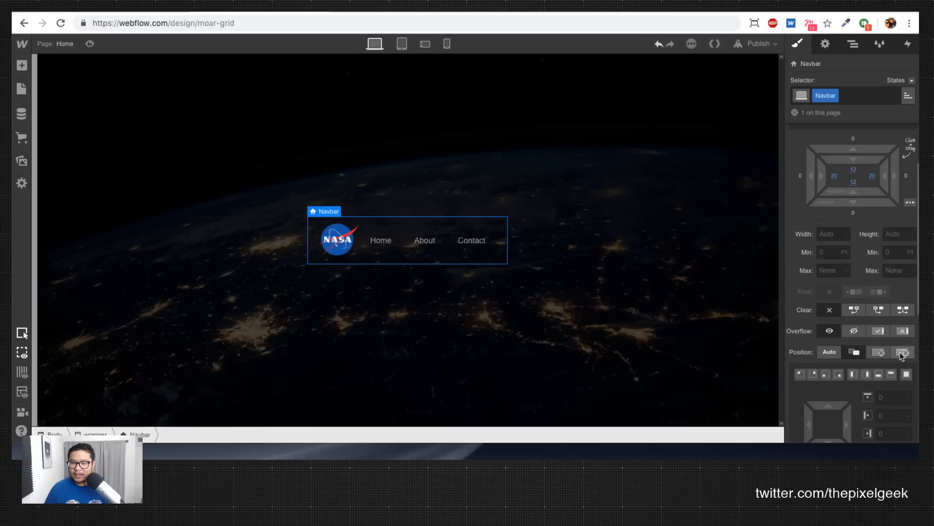
click(901, 353)
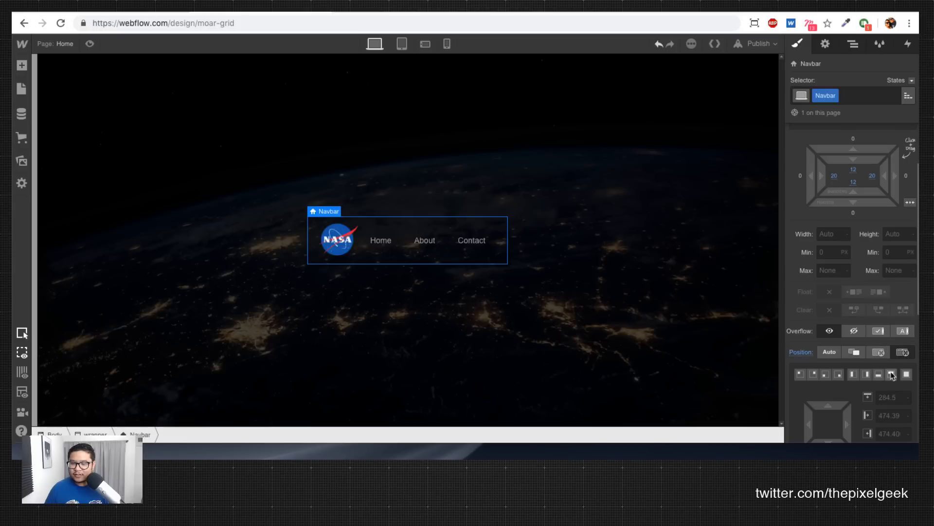
click(891, 374)
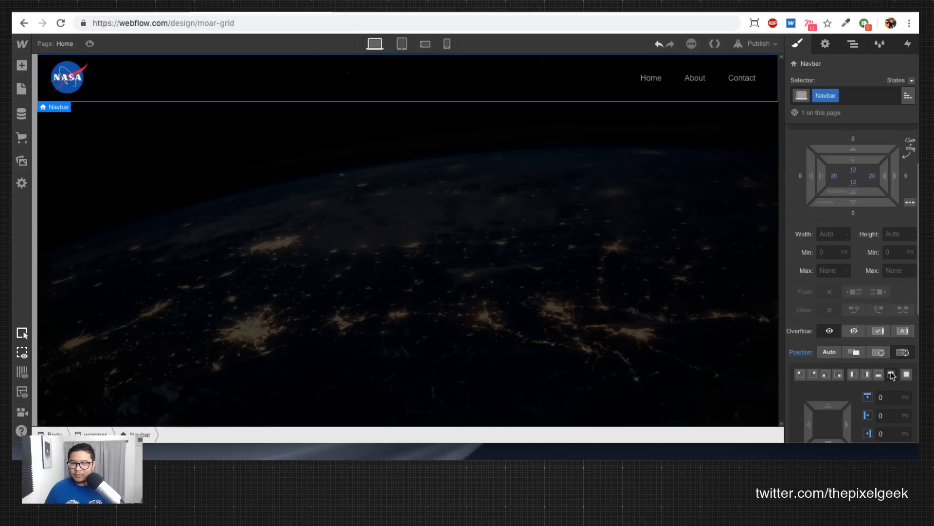
Step: Add a div block inside the wrapper section and give it a new class named "page content"
click(453, 224)
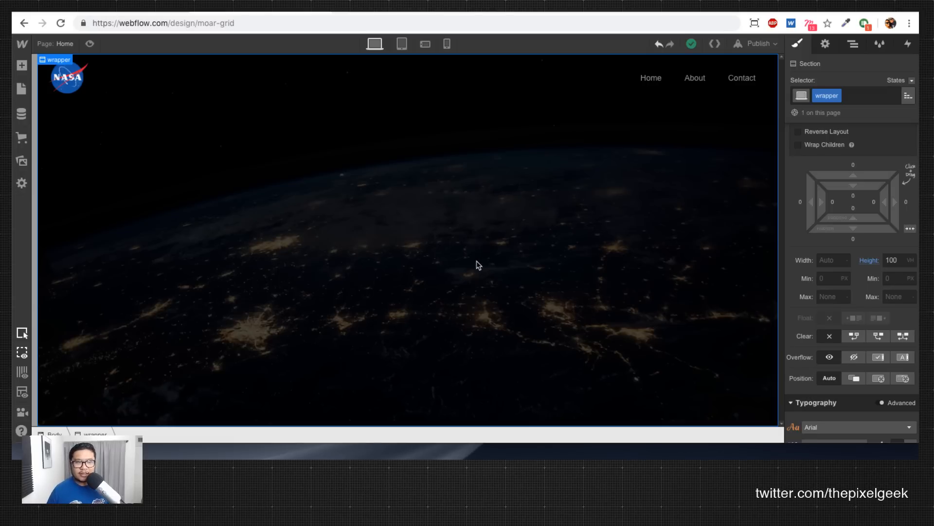
key(a)
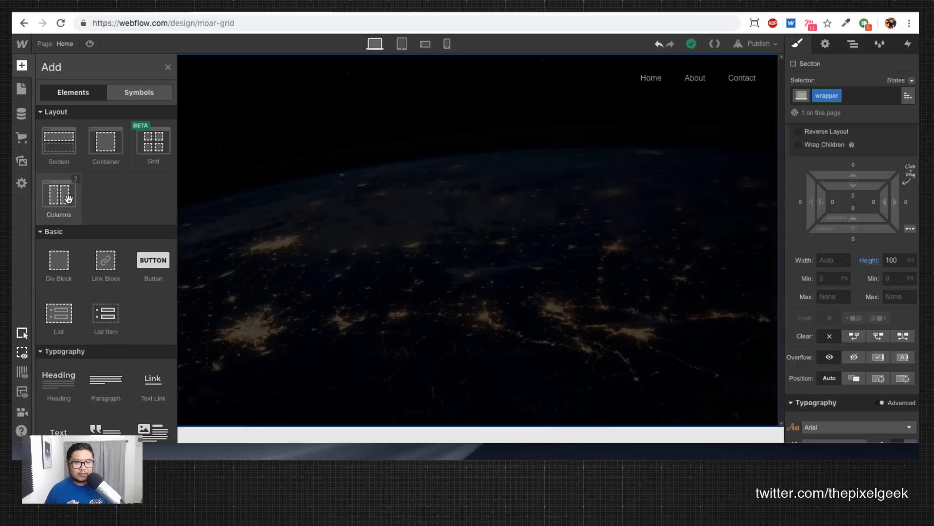
click(59, 280)
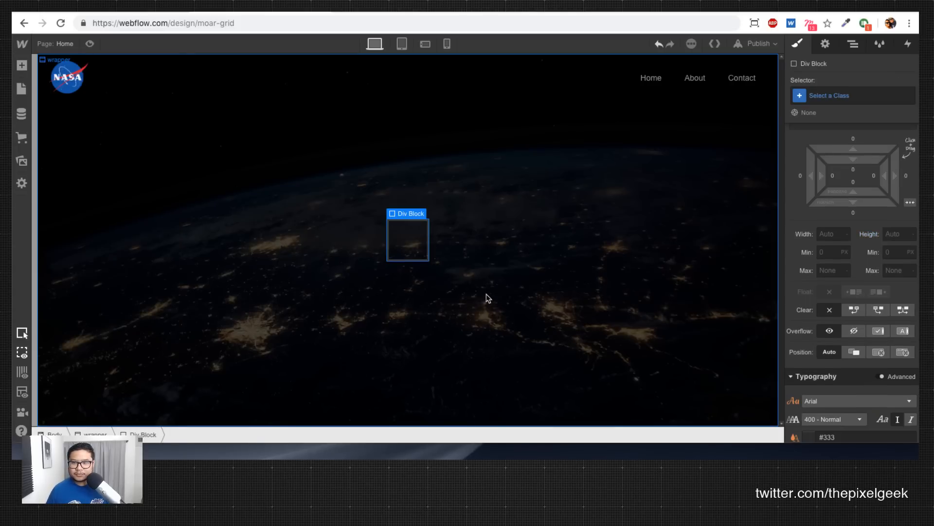
click(818, 97)
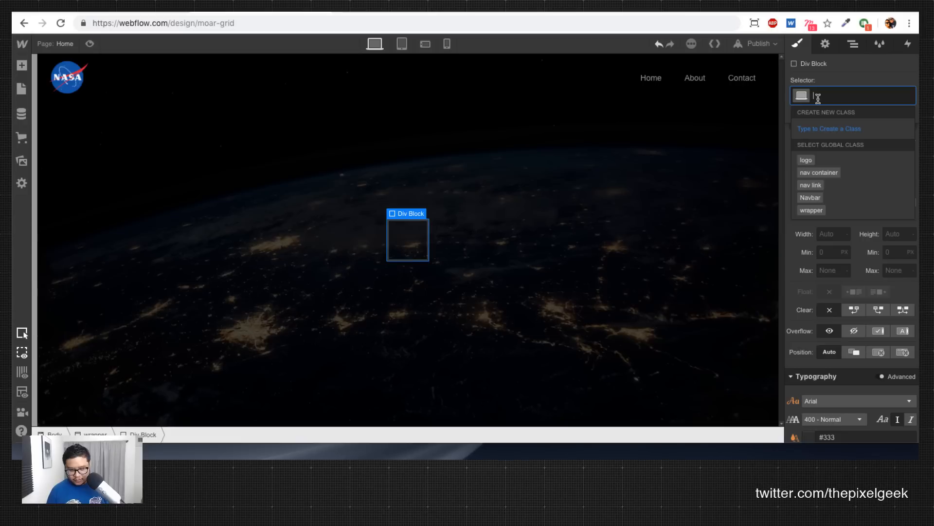
text(page content)
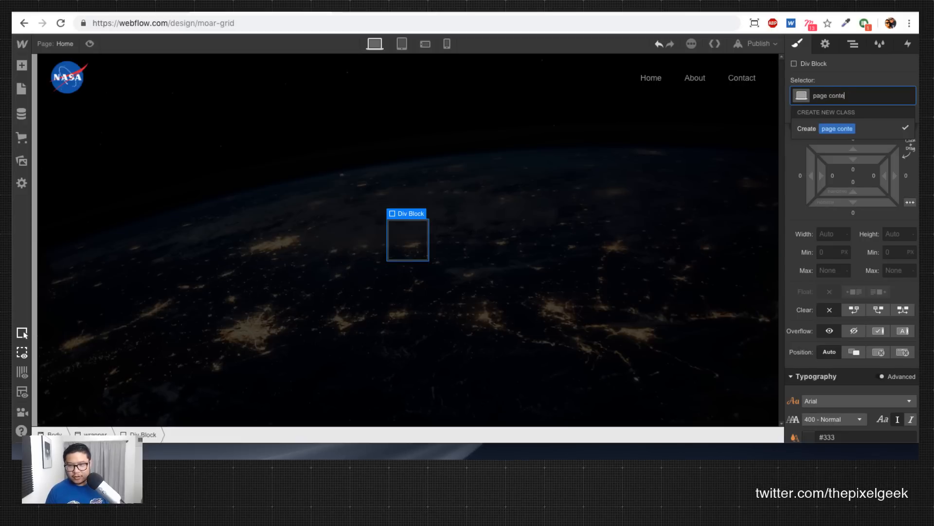
key(Return)
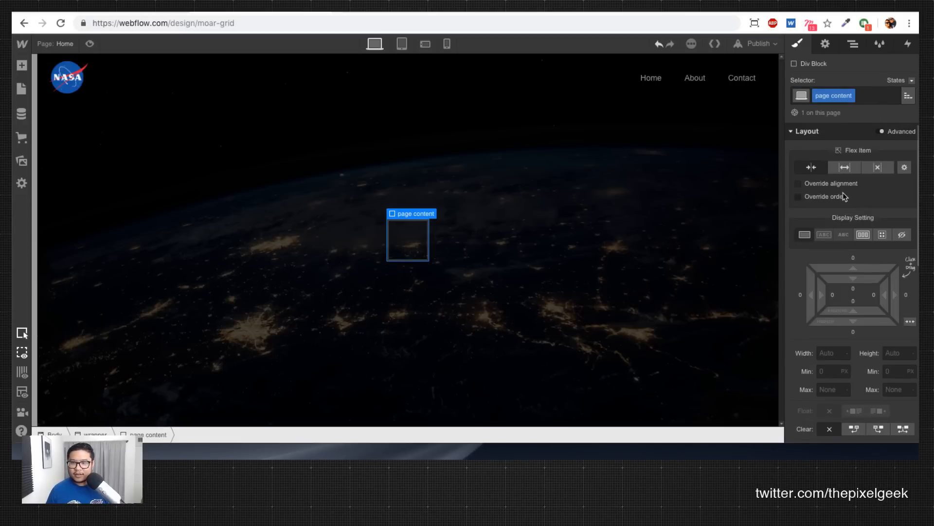
Step: Set the page content div's flex sizing to expand, with grow 1, shrink 1 and basis 0
click(846, 167)
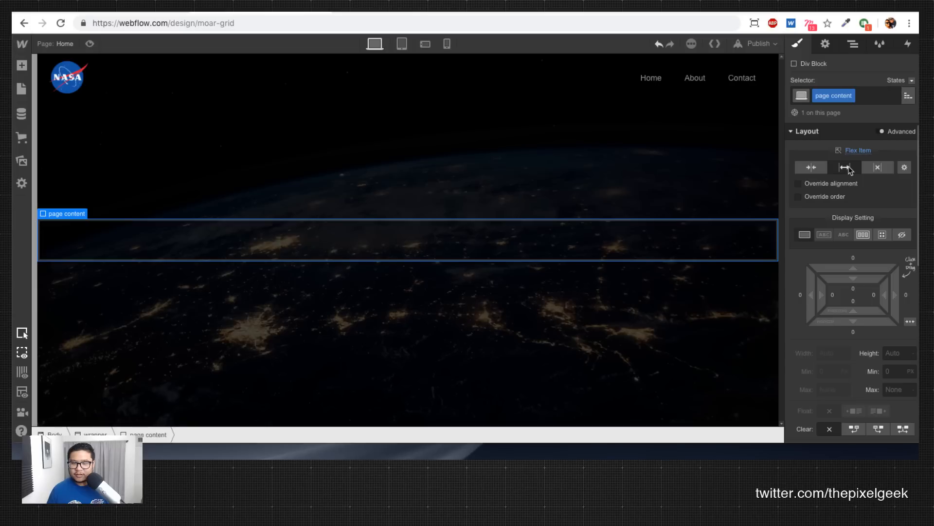
scroll(846, 241, down, 1)
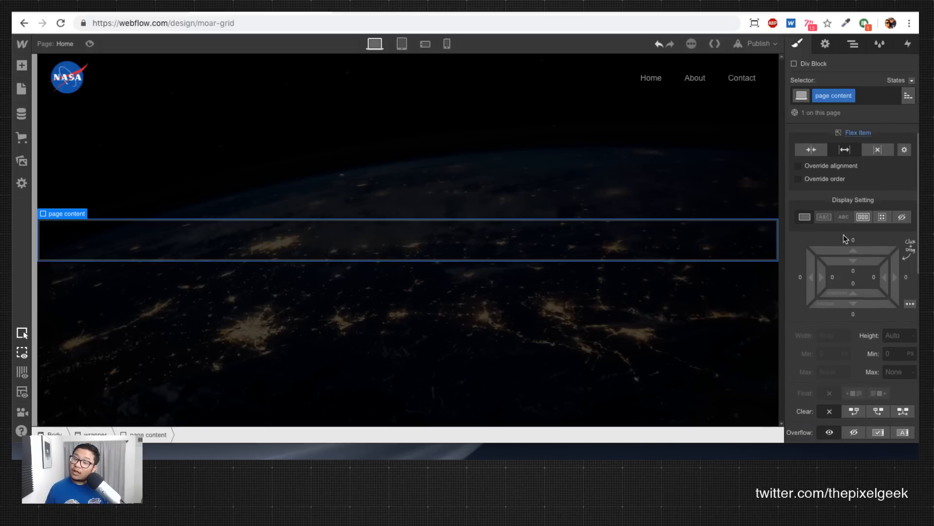
click(905, 149)
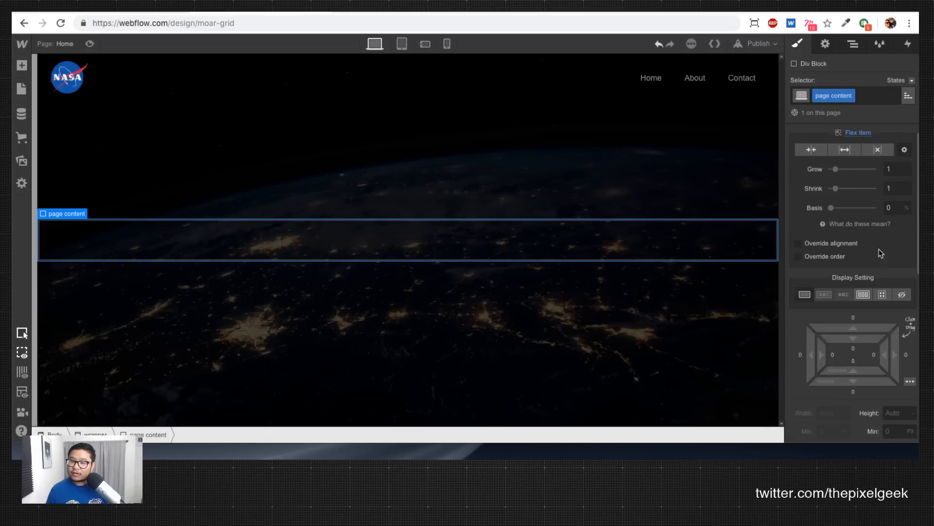
click(846, 150)
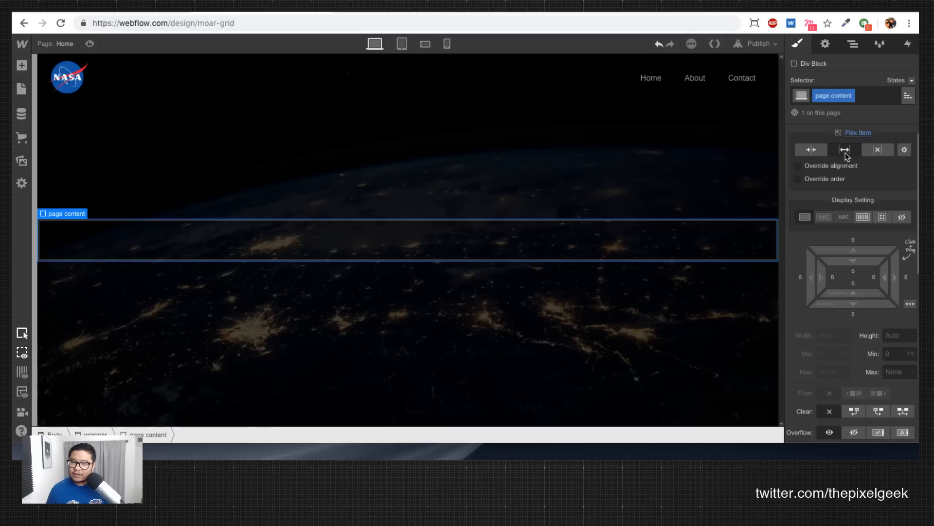
scroll(856, 200, up, 1)
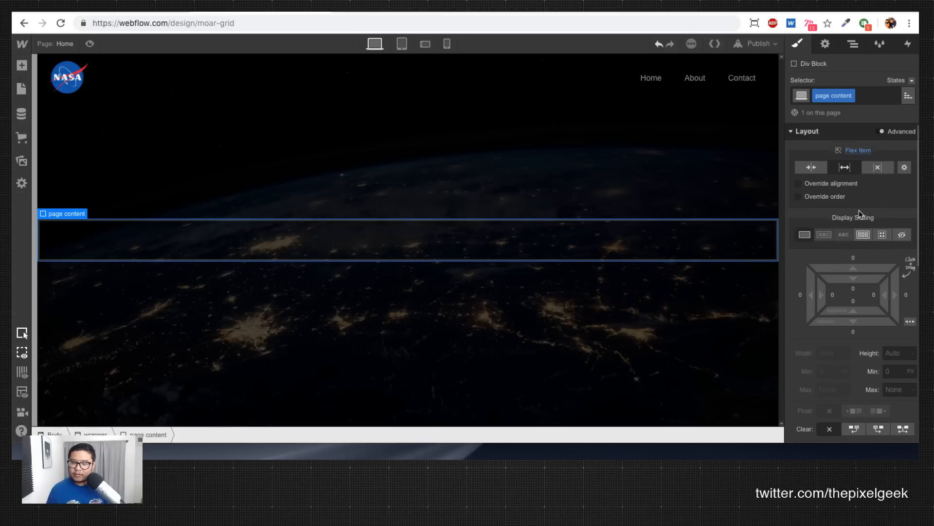
Step: Change the wrapper's flex layout direction to vertical and select the page content div
click(568, 124)
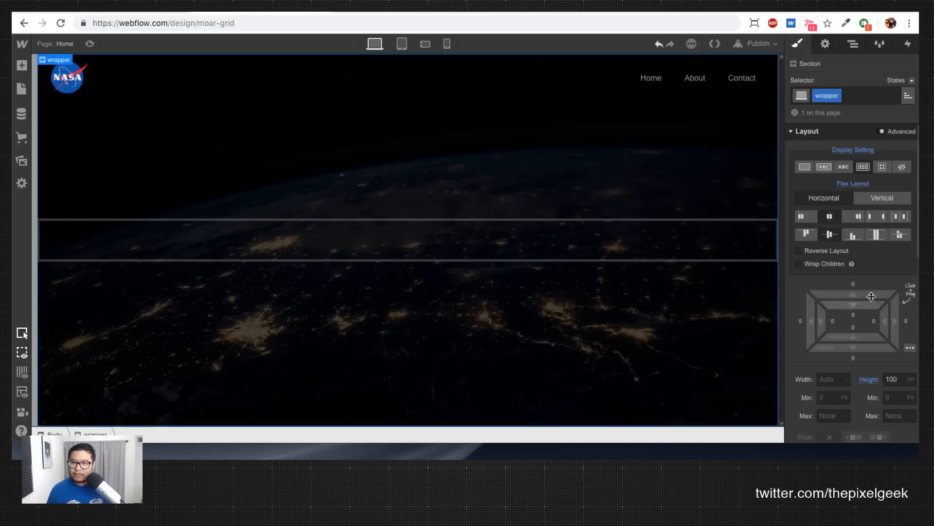
click(882, 198)
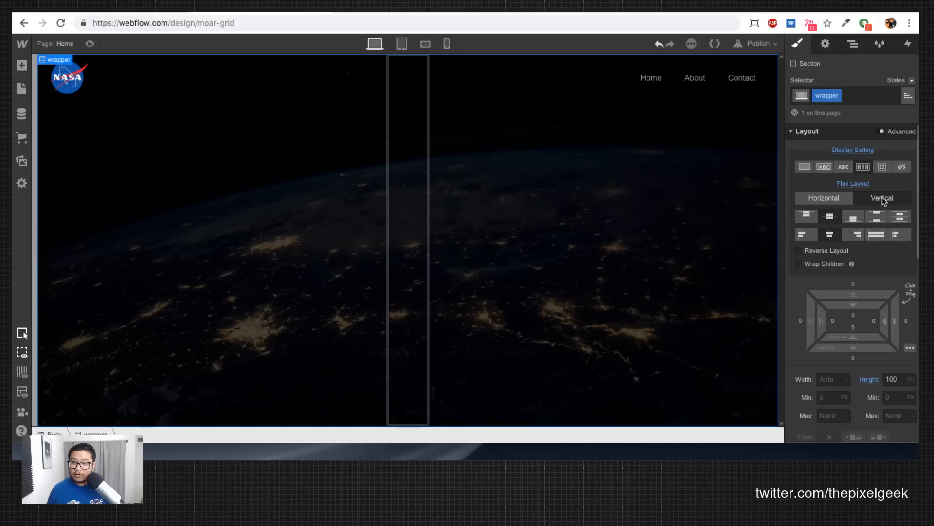
click(413, 213)
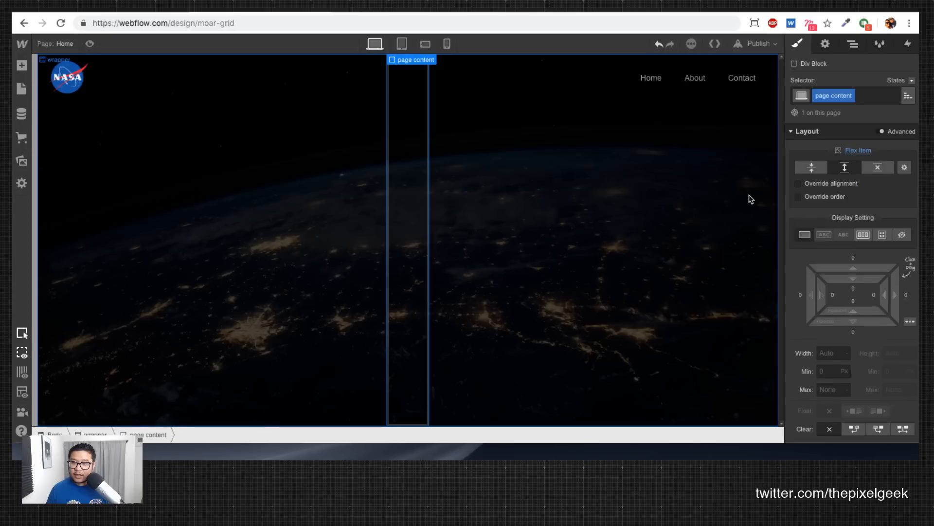
Step: Set the page content div's flex sizing to shrink and change the wrapper's flex layout direction back to horizontal
click(812, 169)
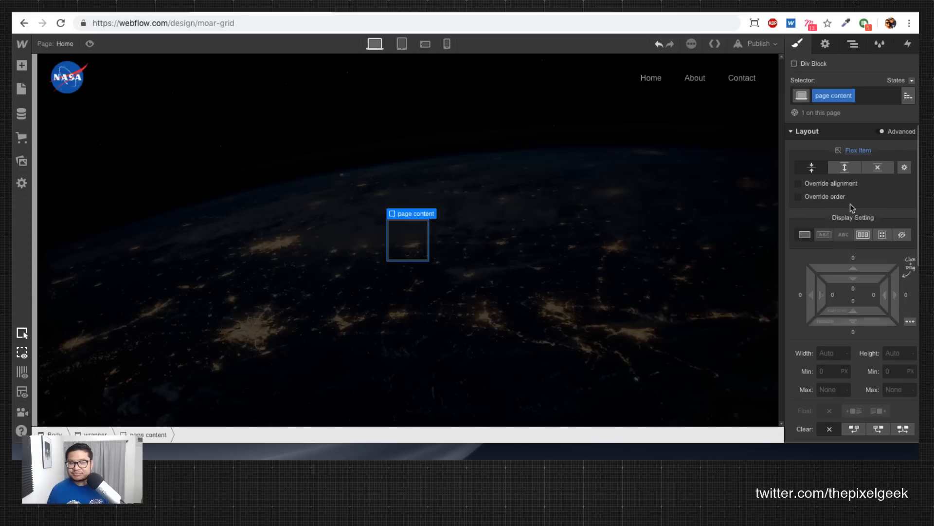
click(634, 198)
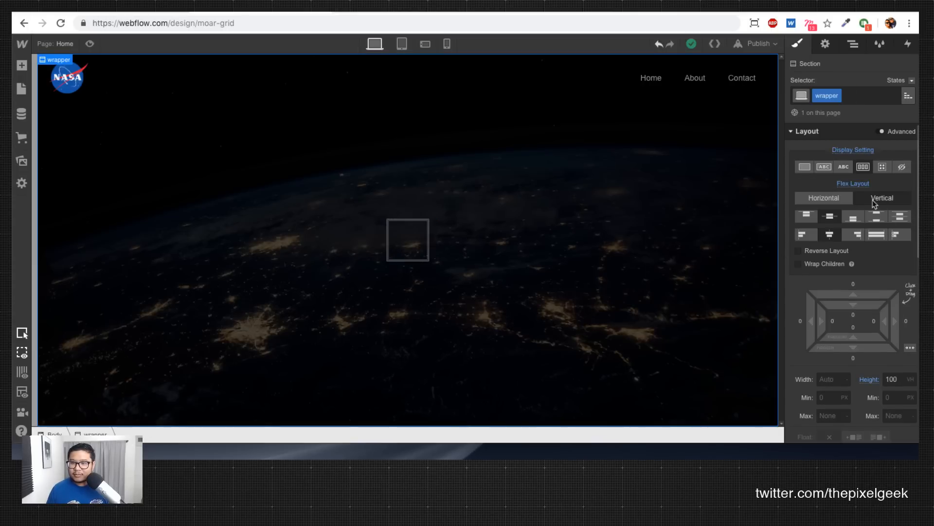
click(399, 246)
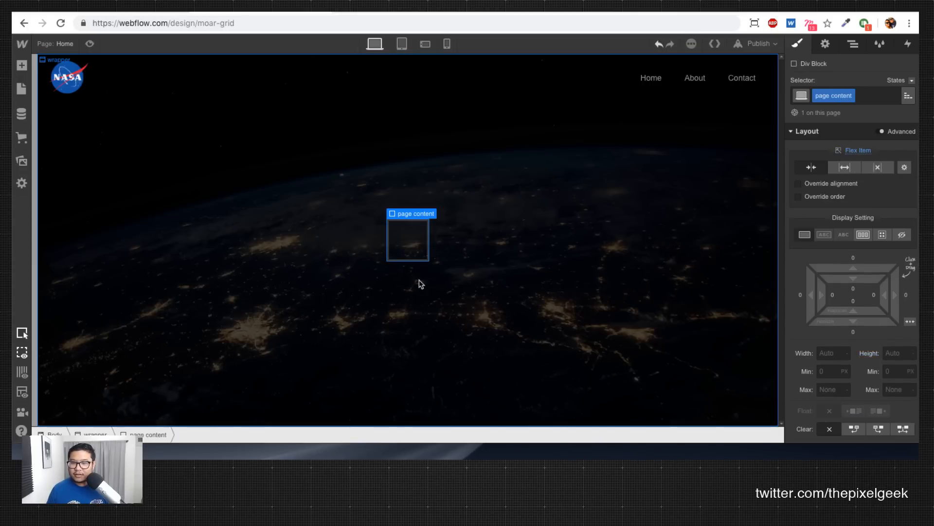
Step: Set the page content div's width to 100% and its maximum width to 1024 px
click(830, 353)
text(100%)
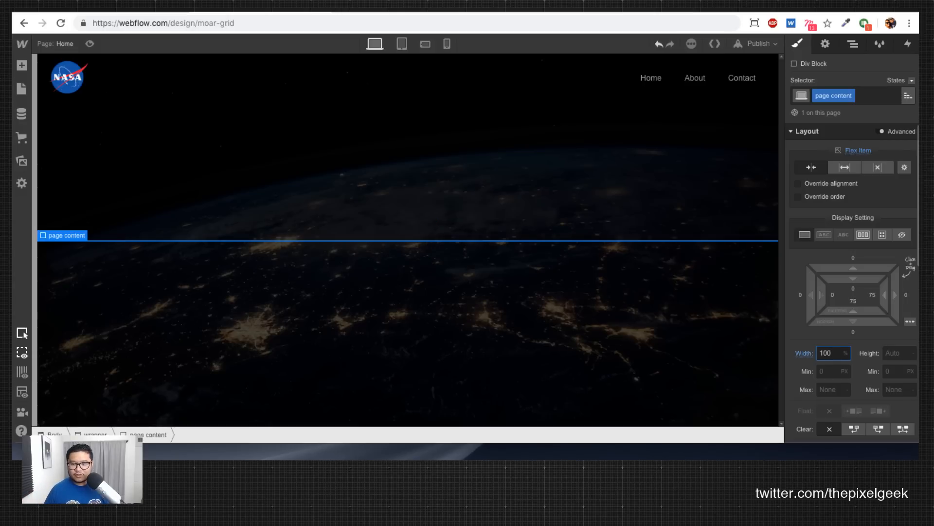
click(829, 390)
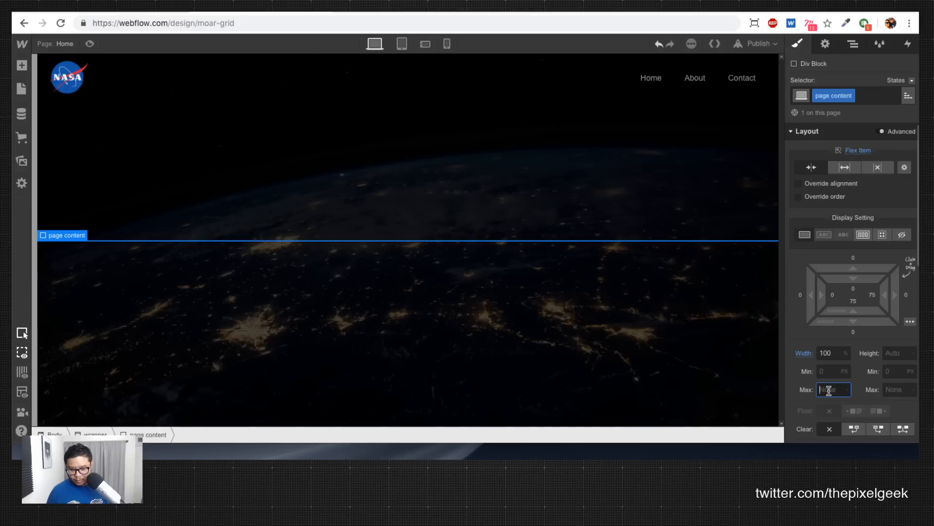
text(1280)
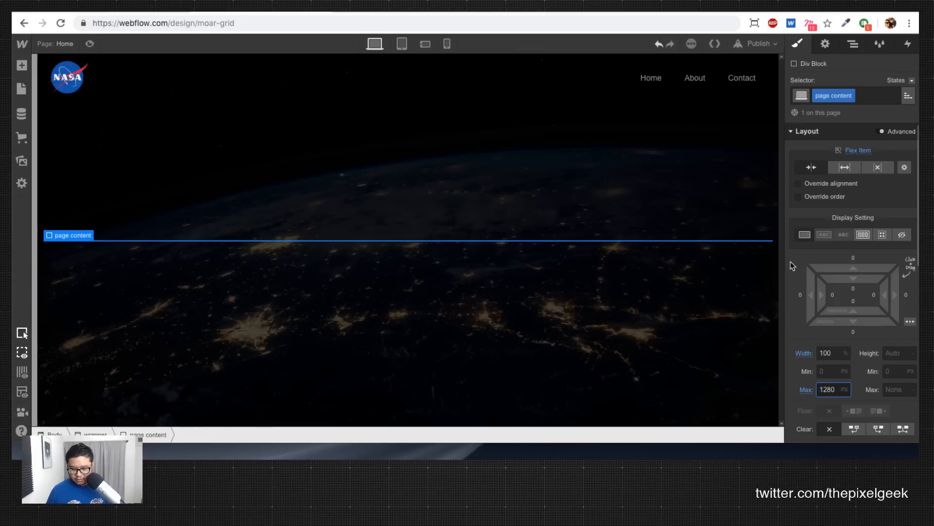
key(Return)
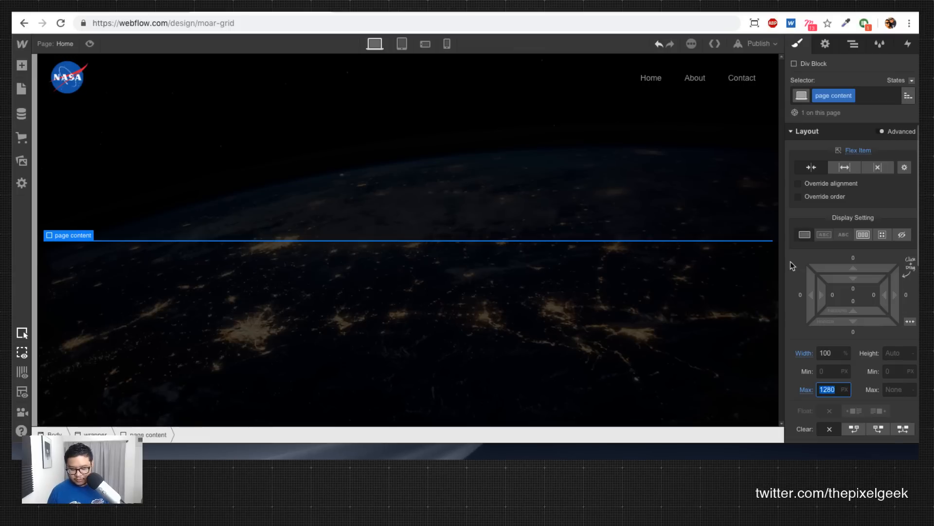
text(1024)
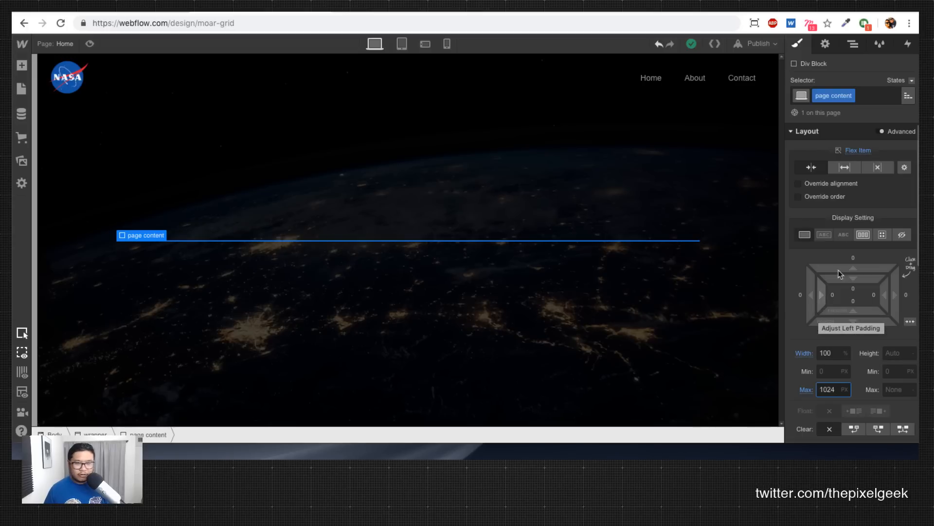
Step: Try the expand flex sizing on the page content div and switch it back to shrink
click(846, 168)
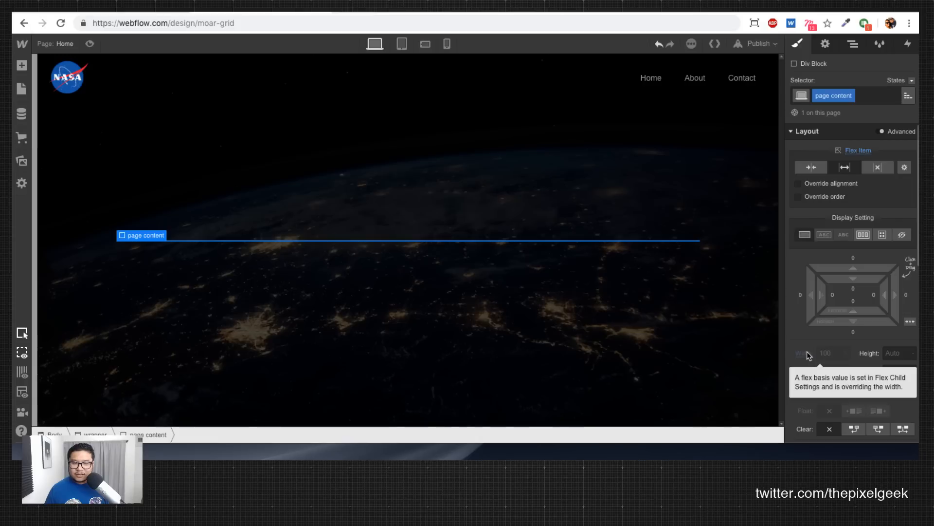
click(816, 174)
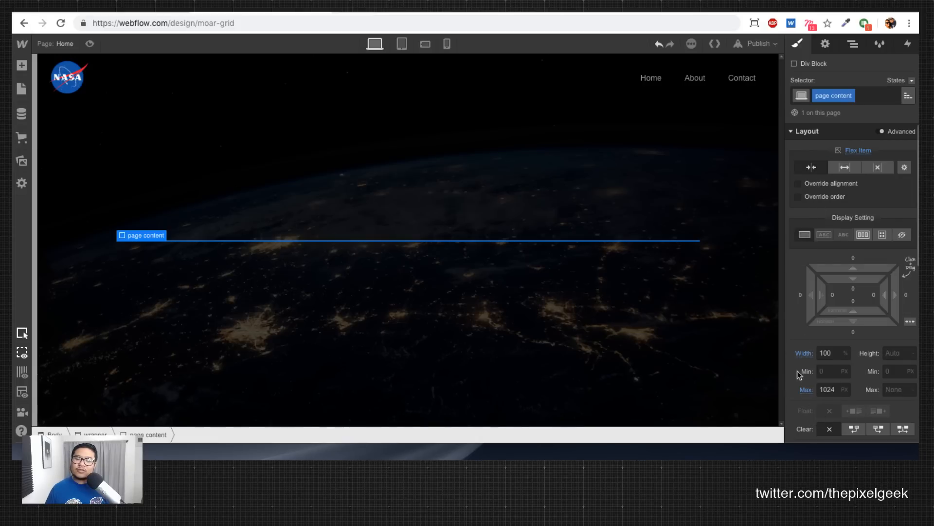
click(844, 168)
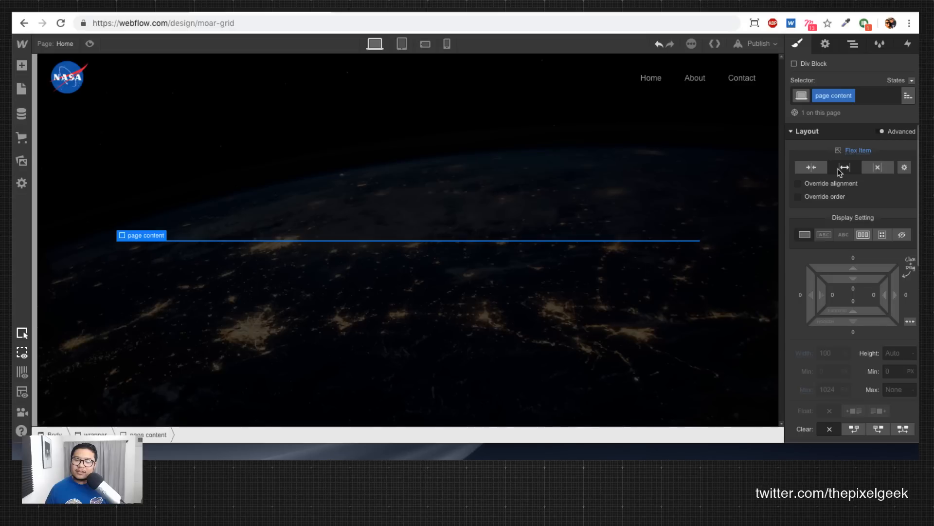
click(819, 172)
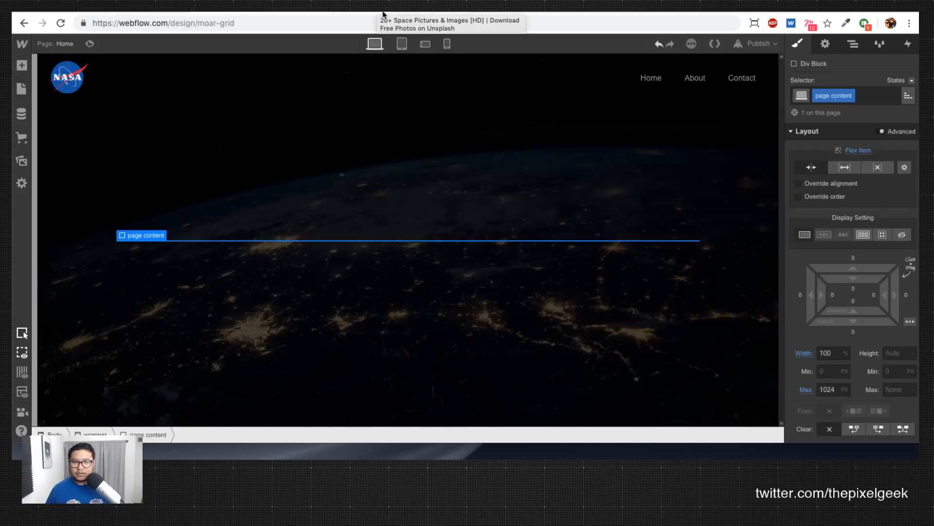
Step: Change the page content div's display setting to grid and leave grid editing
key(a)
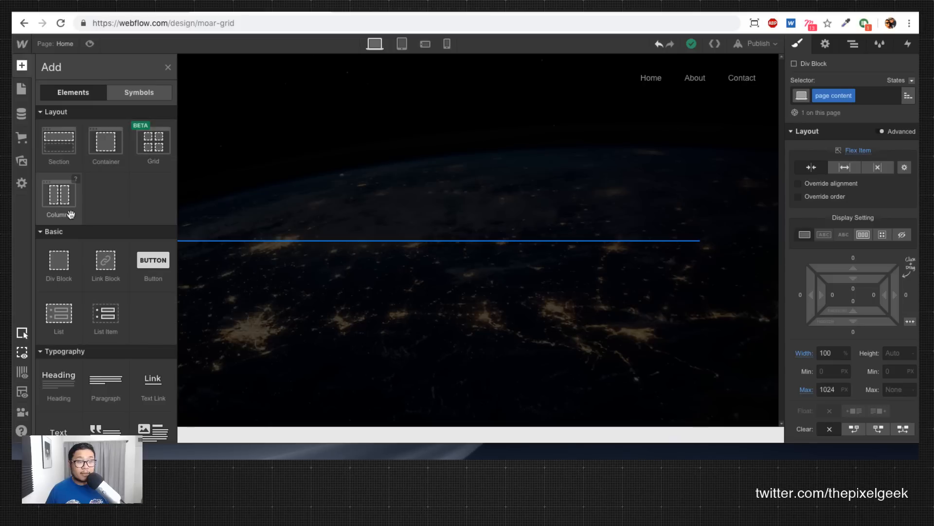
key(a)
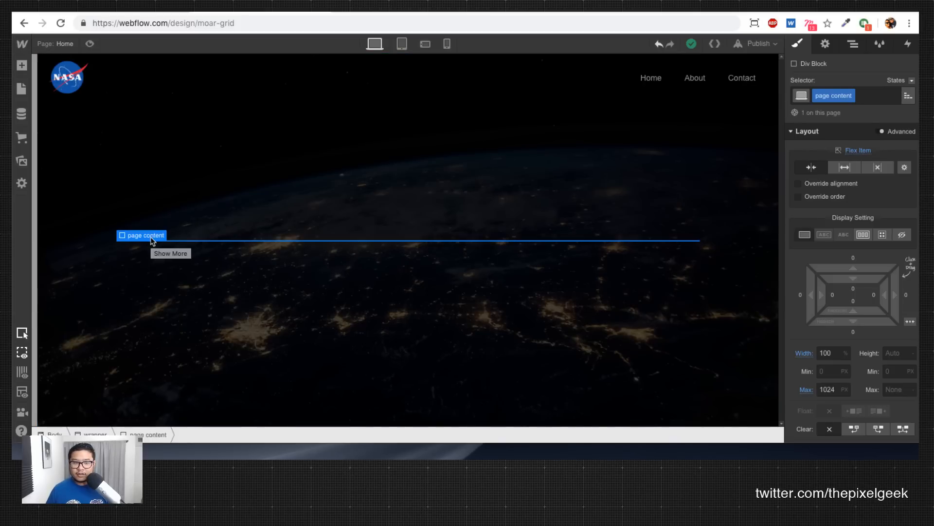
click(883, 236)
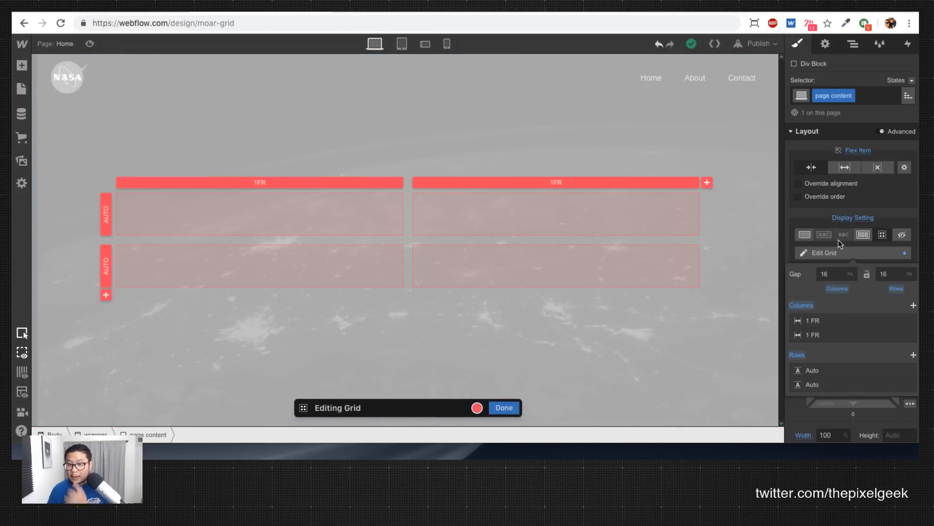
click(875, 252)
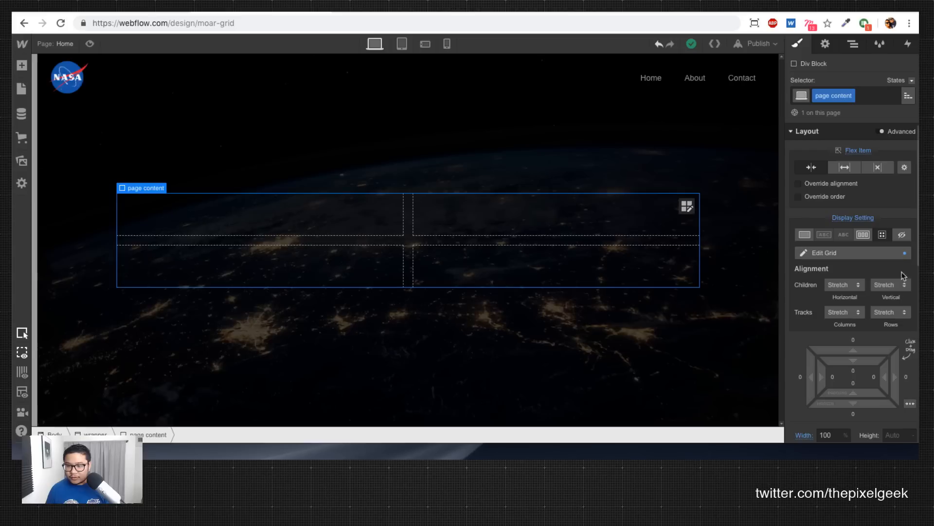
Step: Set the page content grid's height to 360 px
scroll(865, 326, down, 3)
click(896, 333)
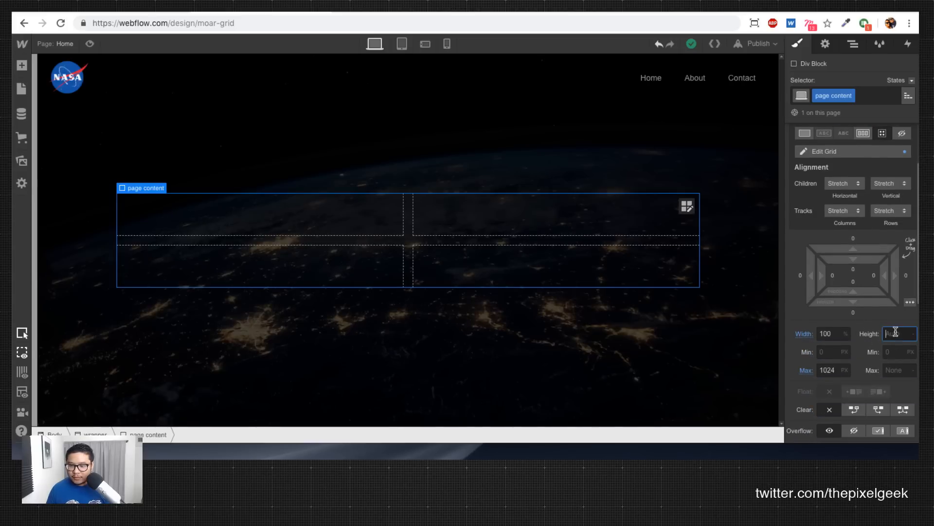
text(500)
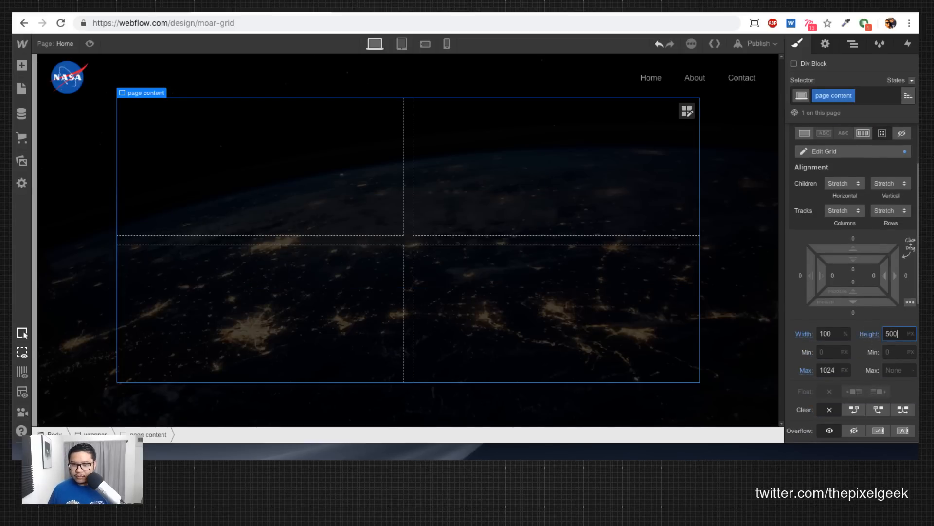
key(shift+Down)
key(shift+Down)
key(shift+Down)
key(shift+Down)
key(shift+Down)
key(shift+Down)
key(shift+Down)
key(shift+Down)
key(shift+Down)
key(shift+Down)
key(shift+Down)
key(shift+Down)
key(shift+Down)
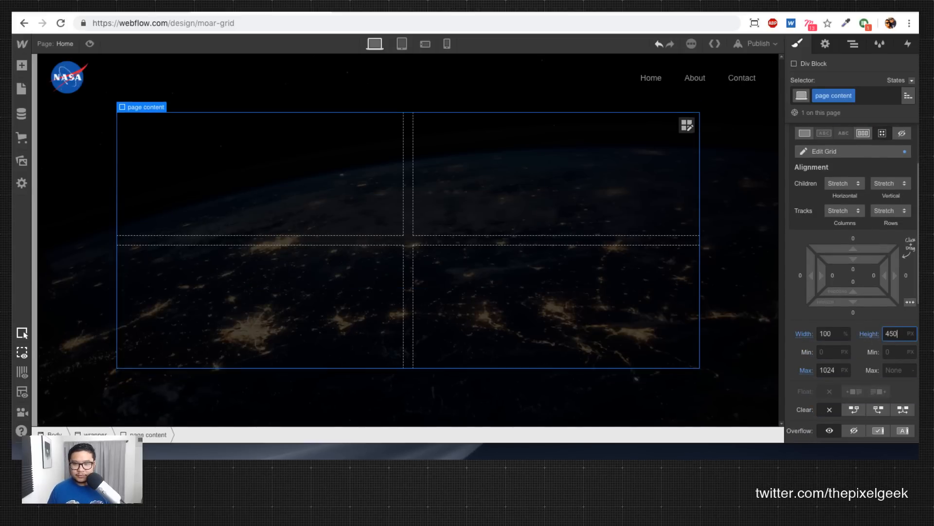
key(shift+Down)
key(shift+Down)
key(shift+Down)
key(shift+Down)
key(shift+Down)
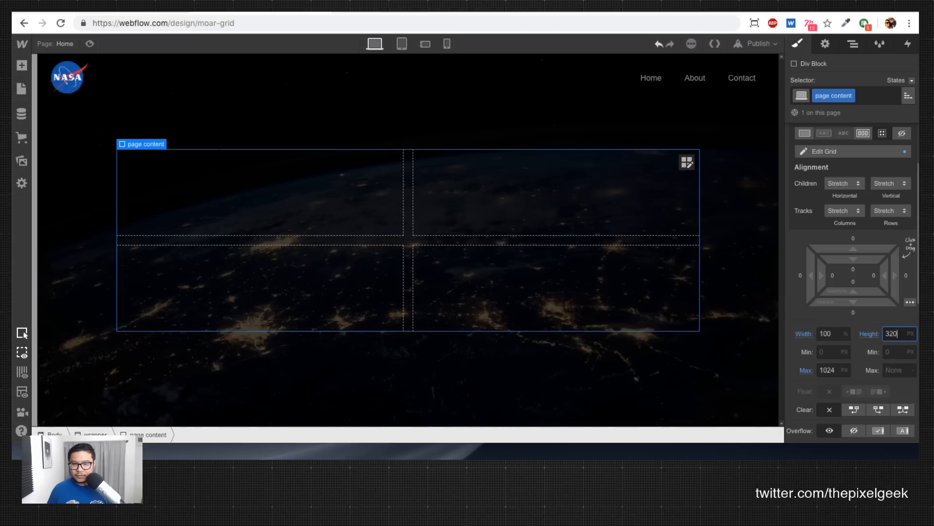
key(shift+Up)
key(shift+Up)
key(shift+Up)
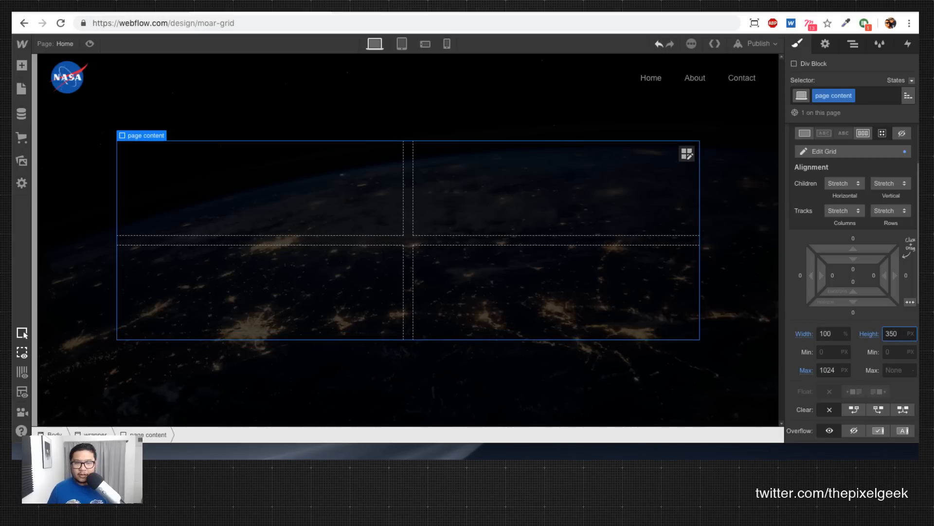
key(shift+Up)
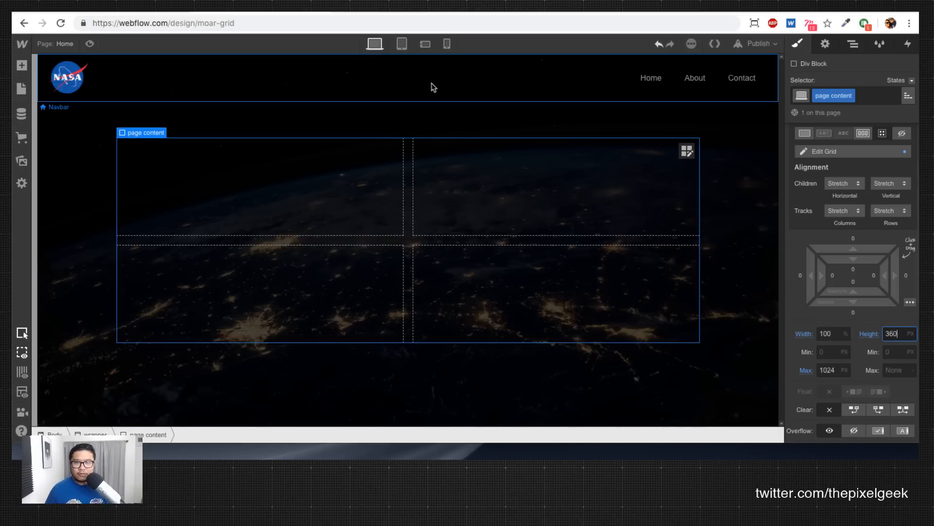
Step: Check the Dribbble reference design and add three columns to the page content grid, making five 1 FR columns
click(149, 10)
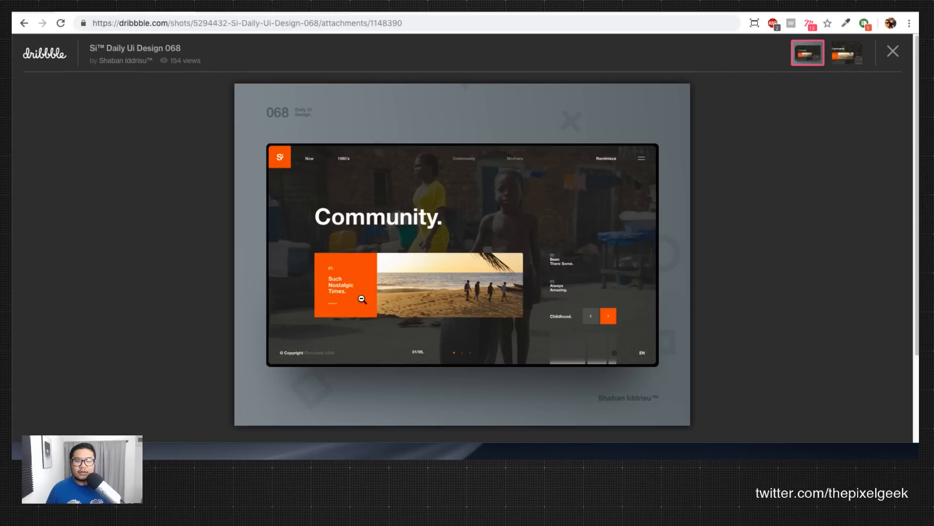
click(246, 10)
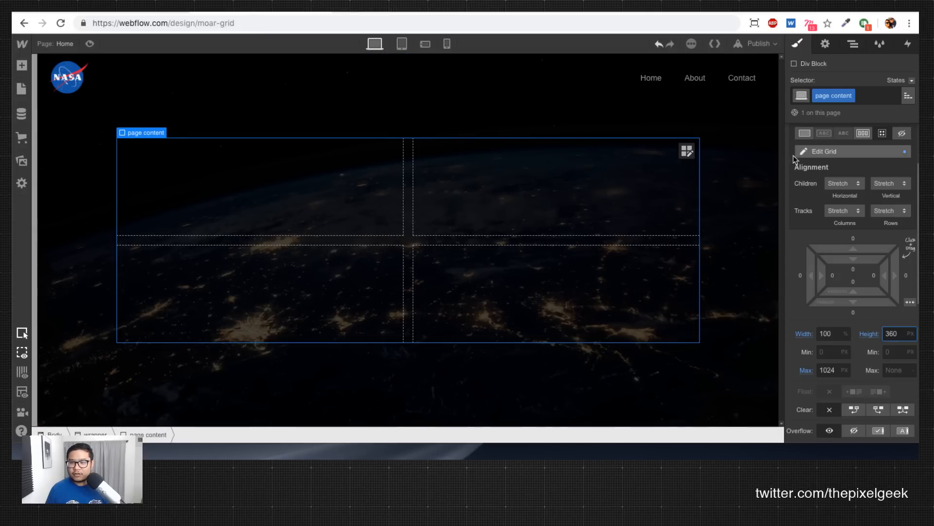
click(687, 151)
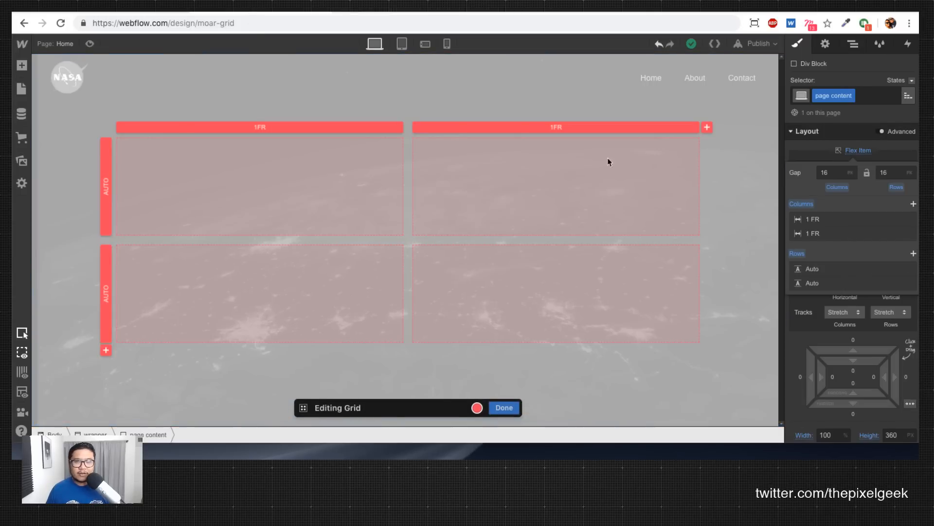
click(707, 127)
click(707, 128)
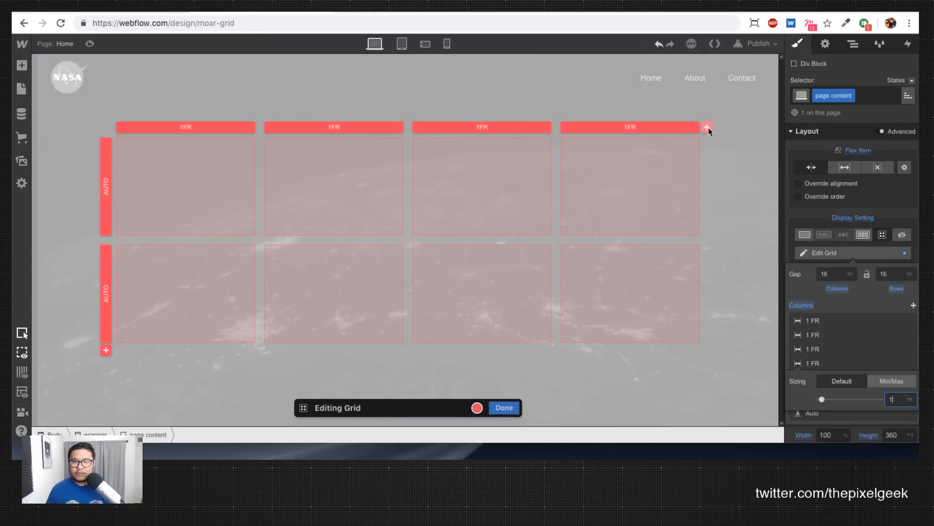
click(708, 128)
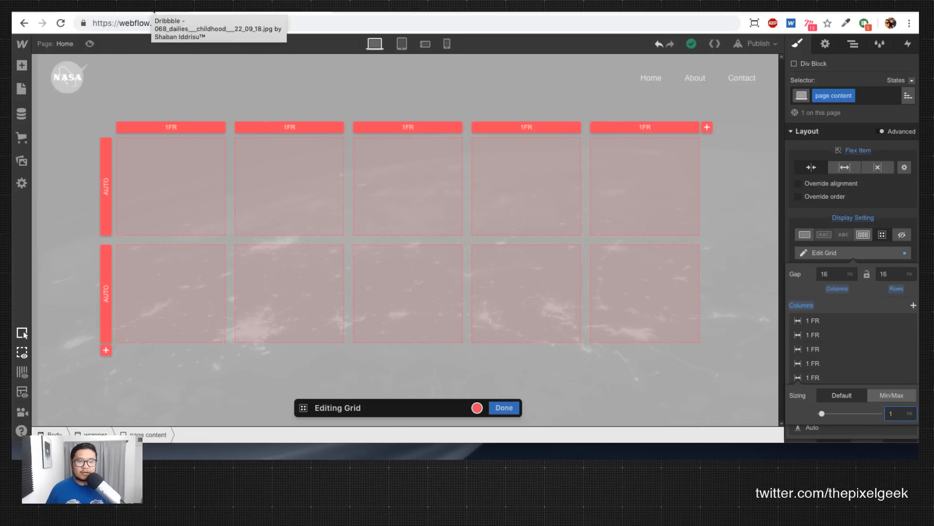
Step: Recheck the Dribbble reference, link the grid's column and row gaps, and set both to 8 px
click(155, 11)
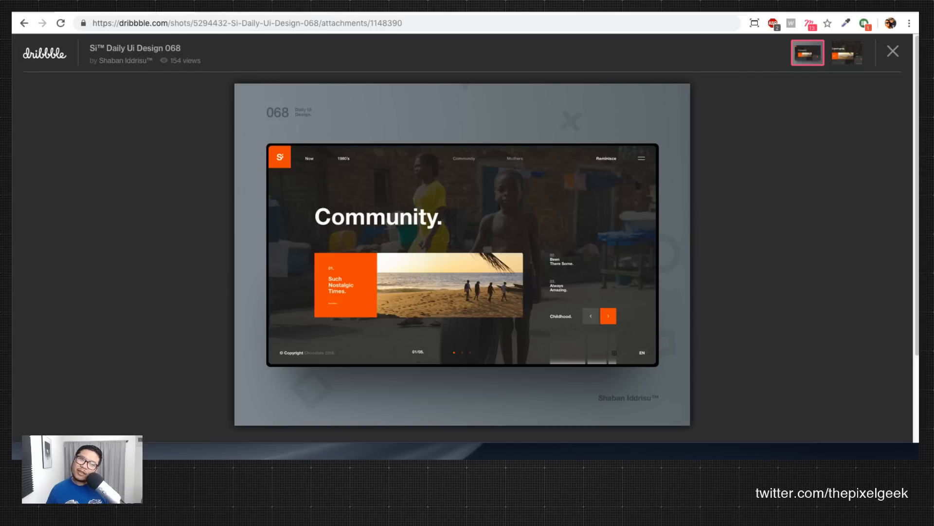
click(235, 11)
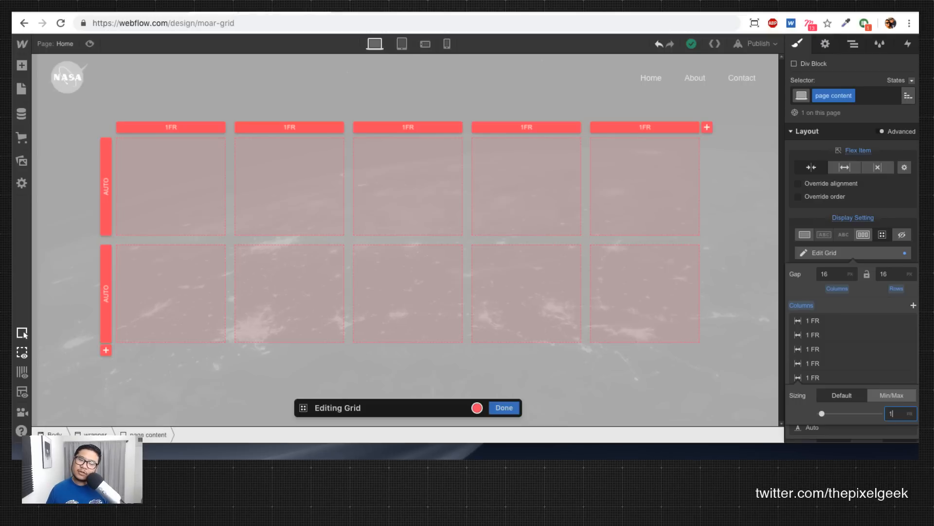
click(851, 281)
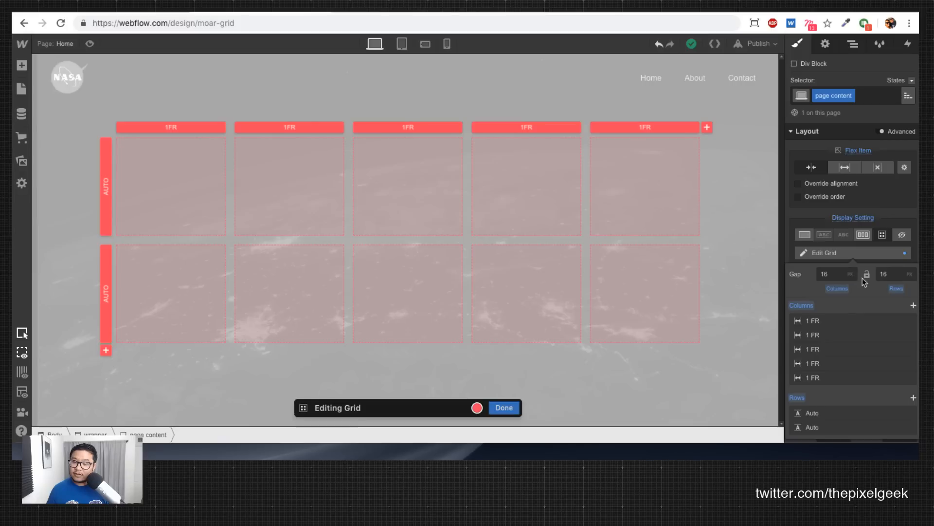
click(867, 276)
click(830, 273)
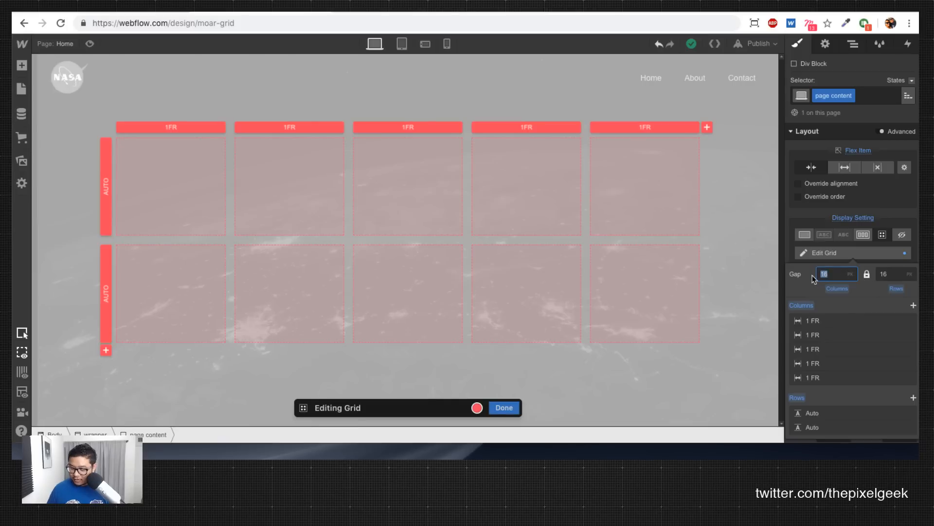
text(8)
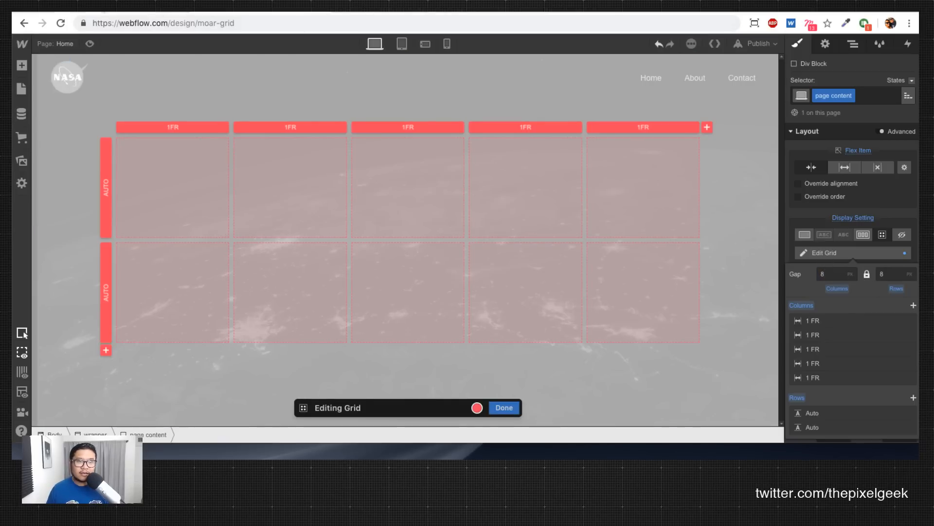
Step: Compare with the Dribbble reference design, then set the grid's second column to 5 FR and its first column to 2 FR
click(104, 10)
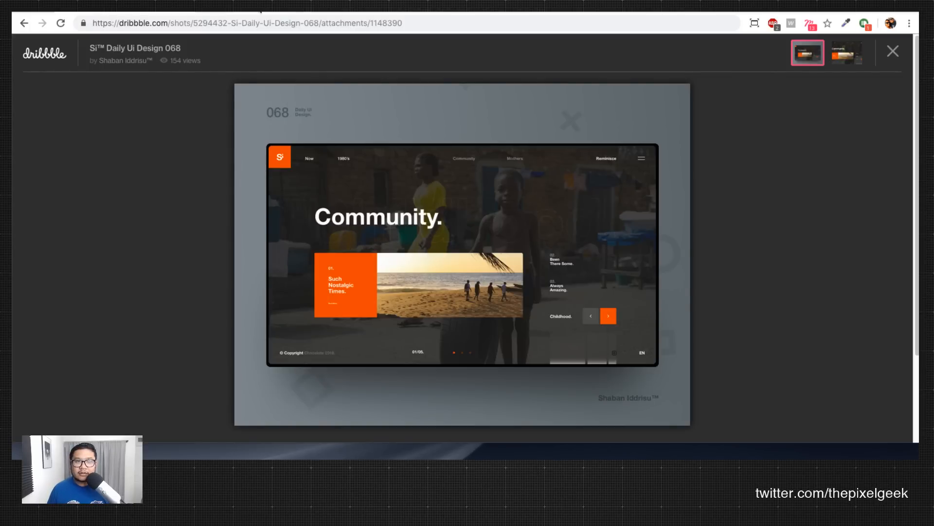
click(260, 10)
click(149, 10)
click(261, 13)
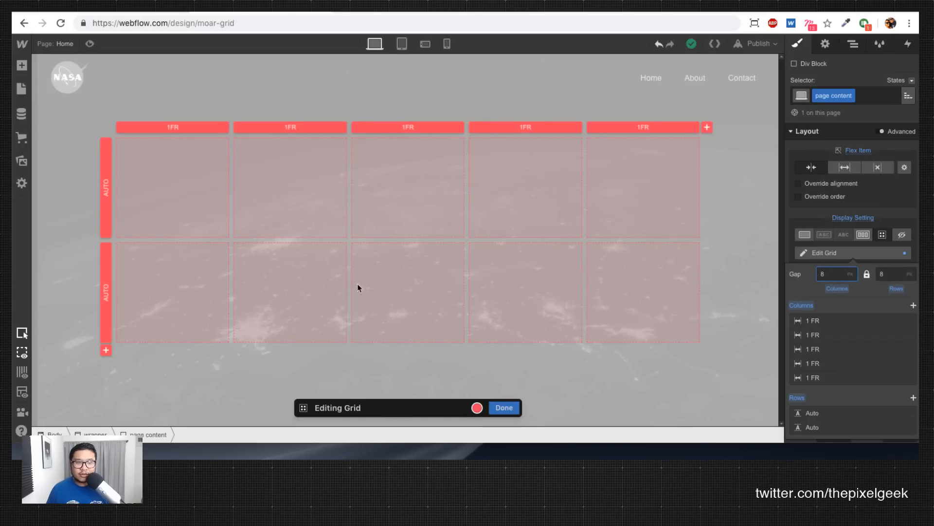
click(210, 127)
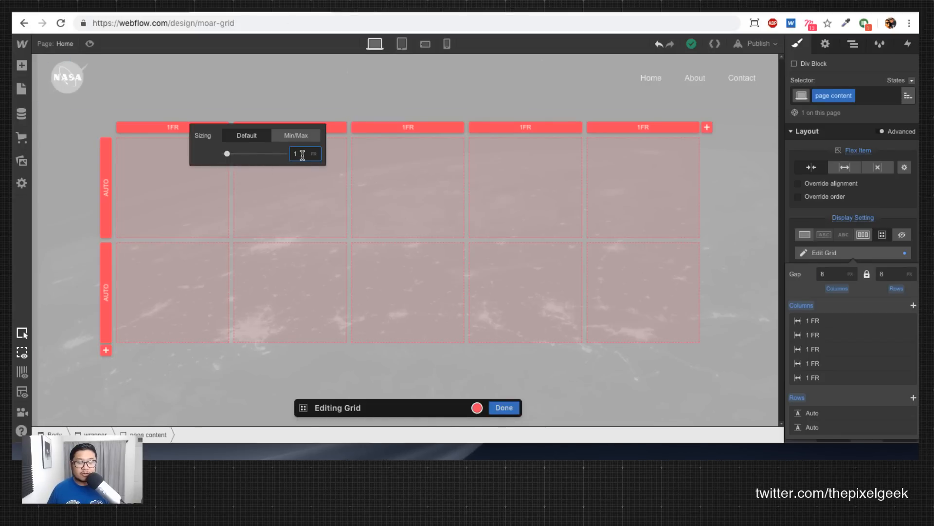
click(314, 183)
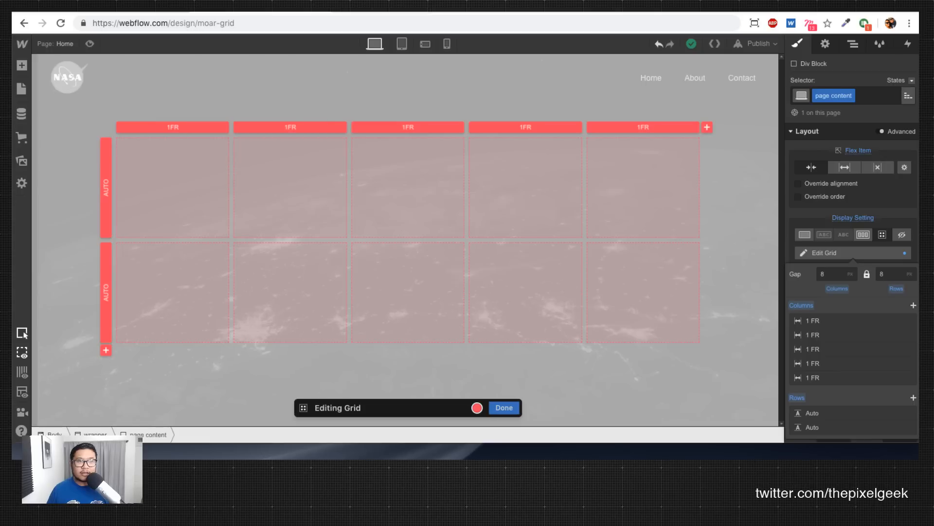
click(137, 13)
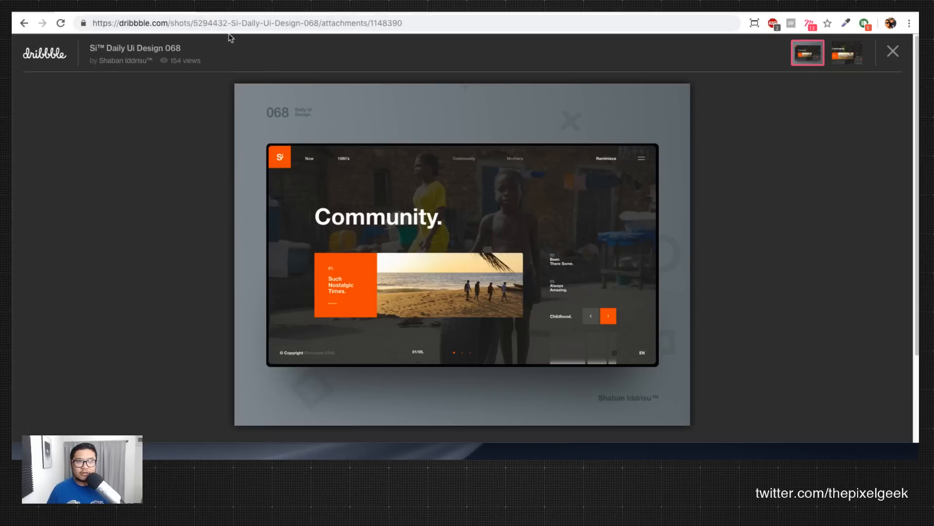
click(228, 14)
click(301, 128)
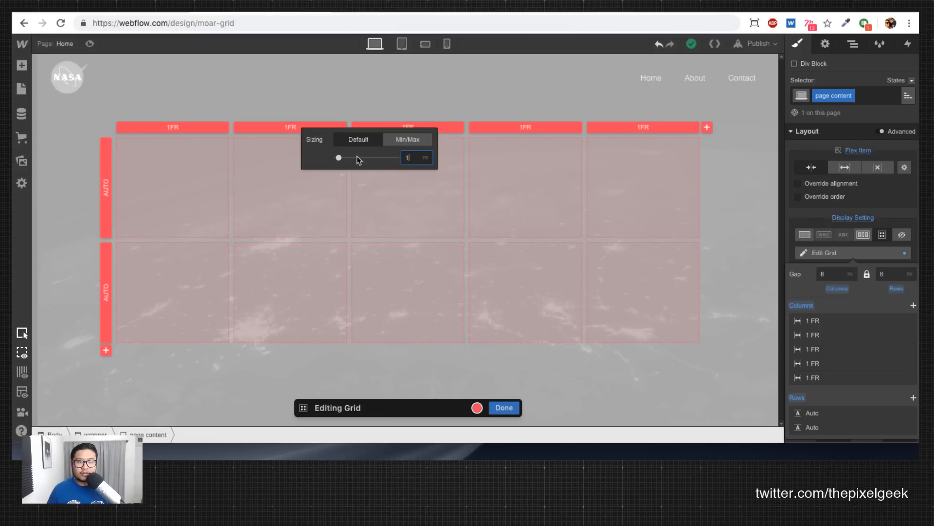
drag(339, 157, 351, 157)
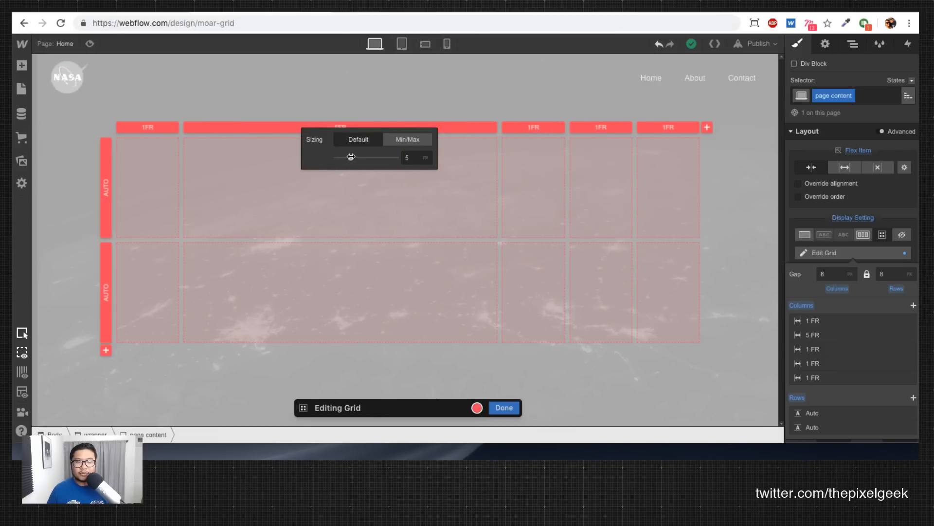
click(158, 128)
drag(196, 157, 199, 157)
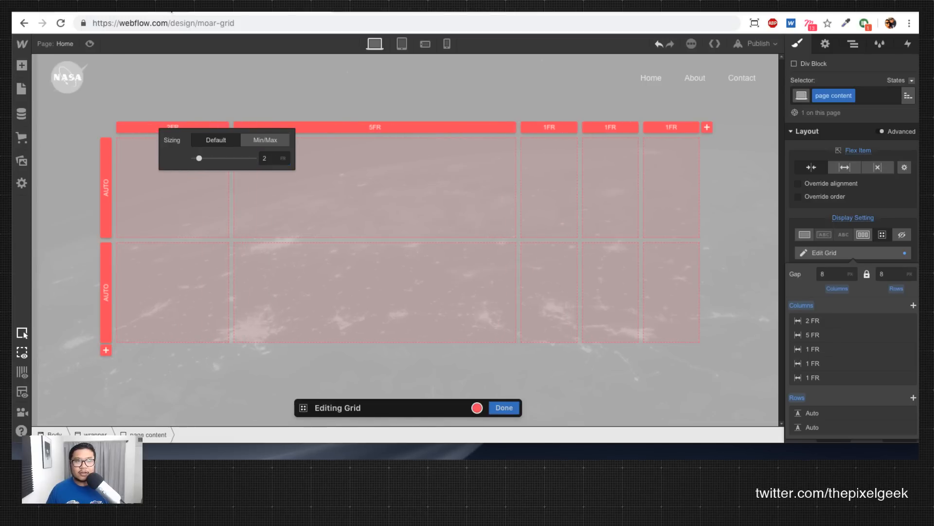
Step: Recheck the Dribbble reference and set the grid's fourth and fifth columns to 1.5 FR each
click(171, 11)
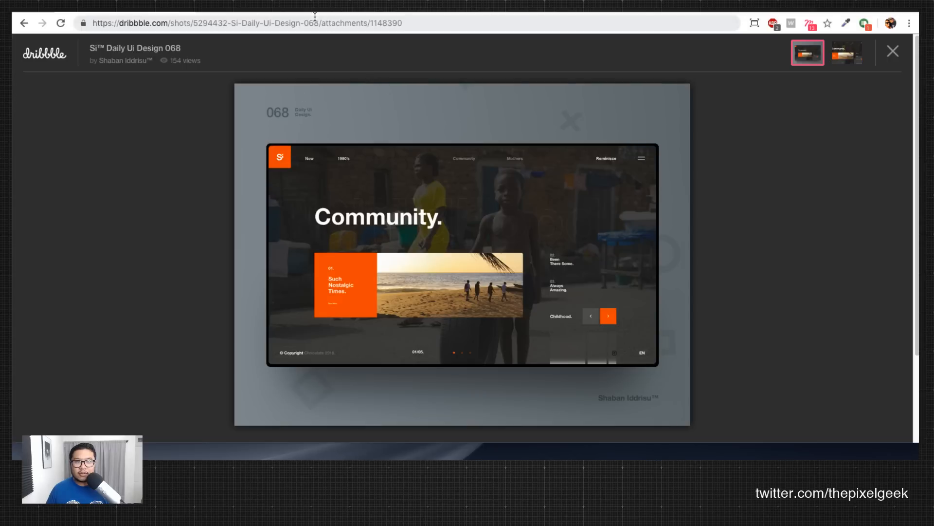
click(286, 10)
click(611, 126)
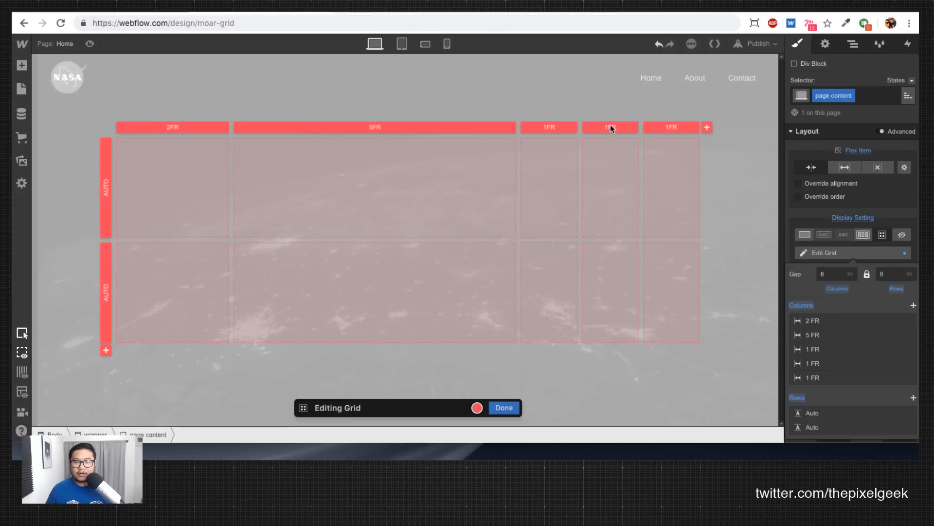
click(627, 129)
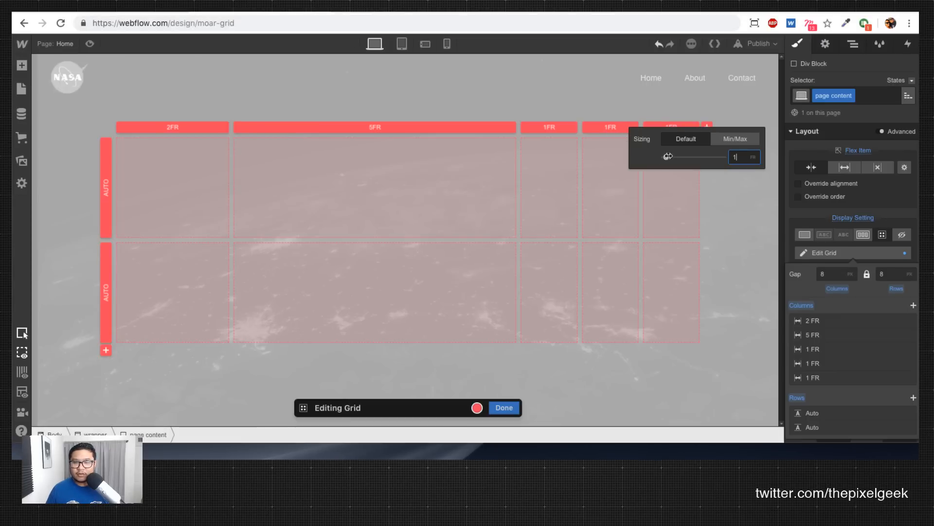
drag(667, 158, 668, 158)
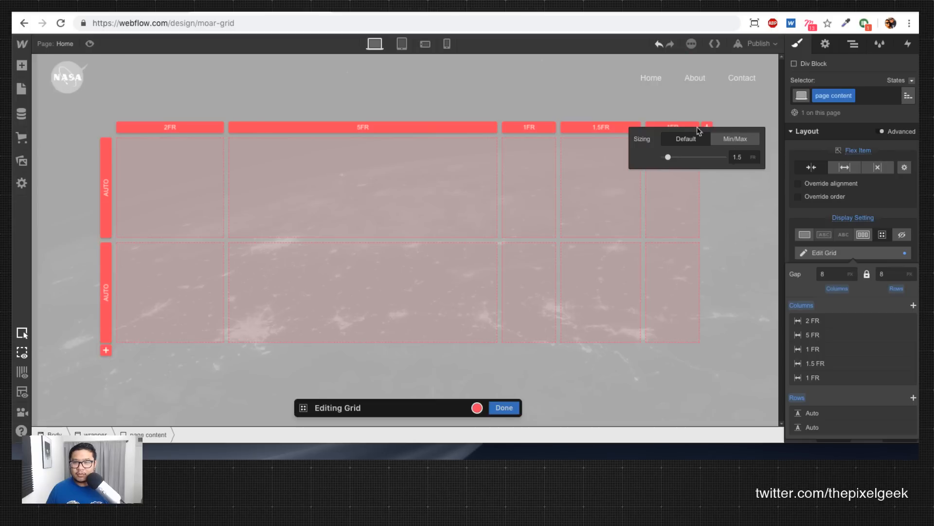
click(678, 125)
click(678, 126)
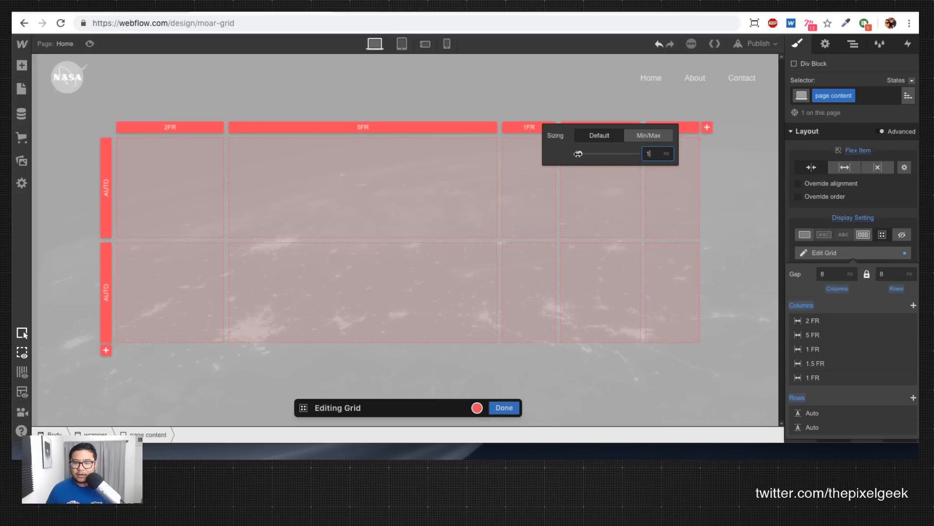
drag(579, 153, 582, 153)
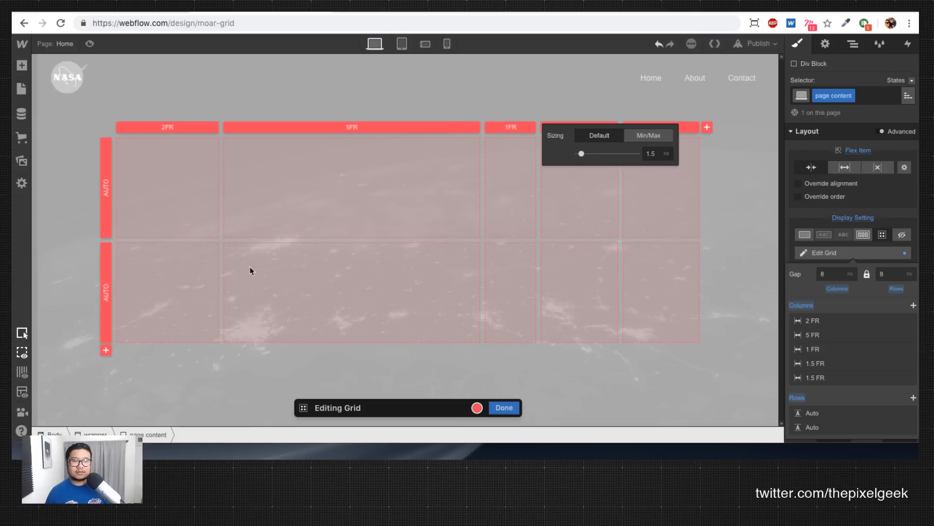
click(269, 229)
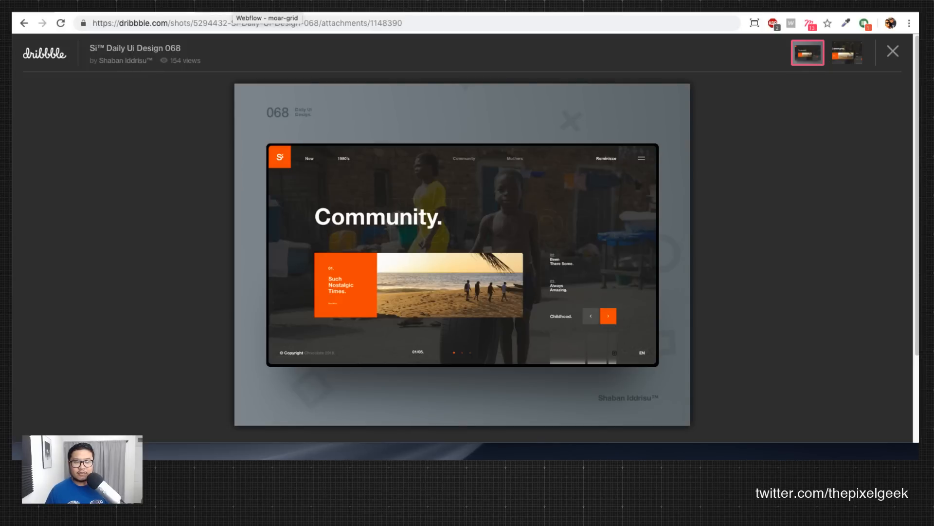
Step: Add a text block to the grid's first cell and stretch it across all five columns of the first row
click(235, 10)
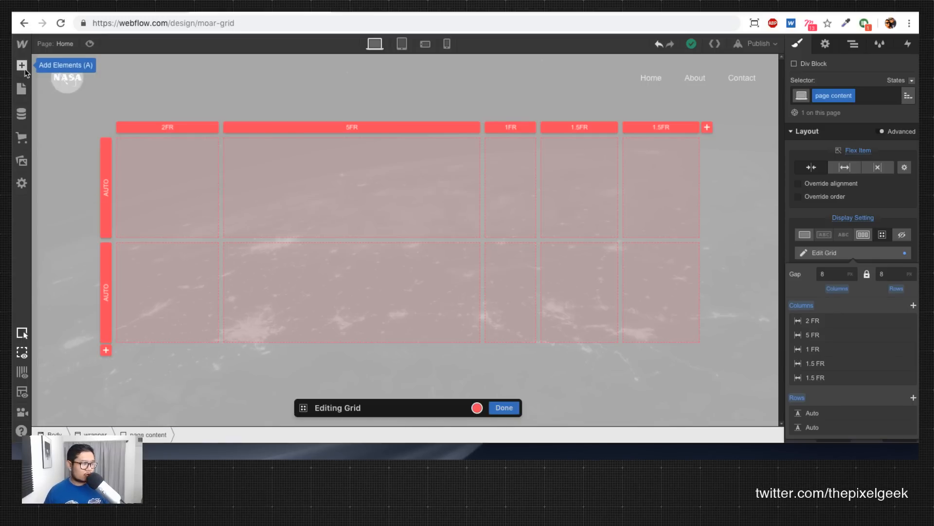
click(24, 70)
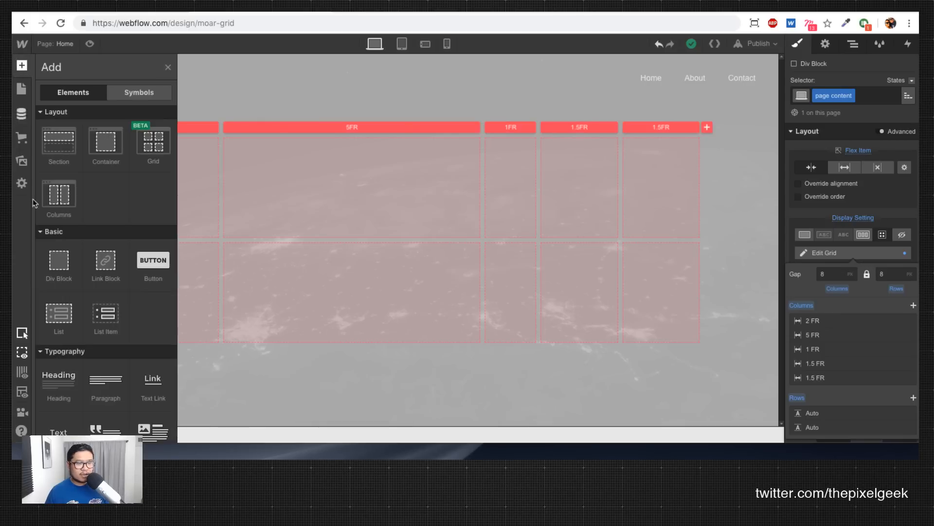
drag(54, 428, 171, 202)
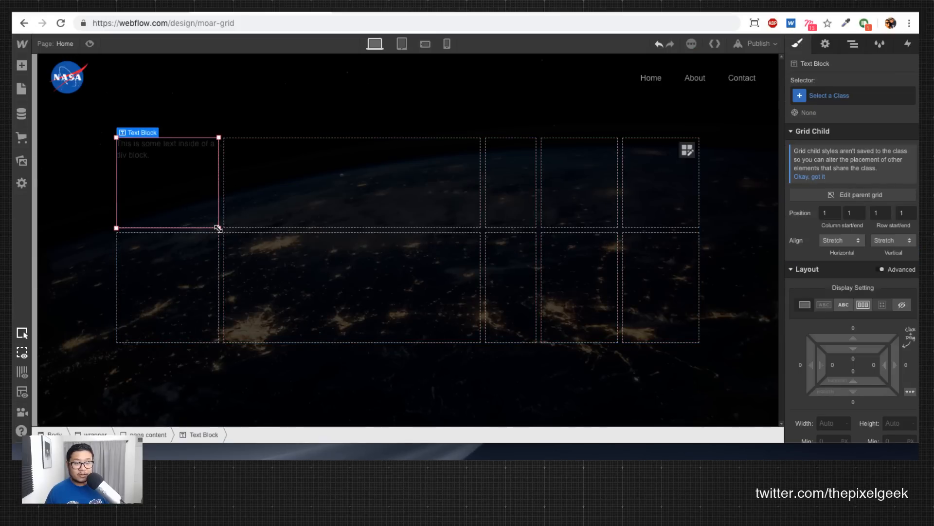
drag(220, 229, 696, 227)
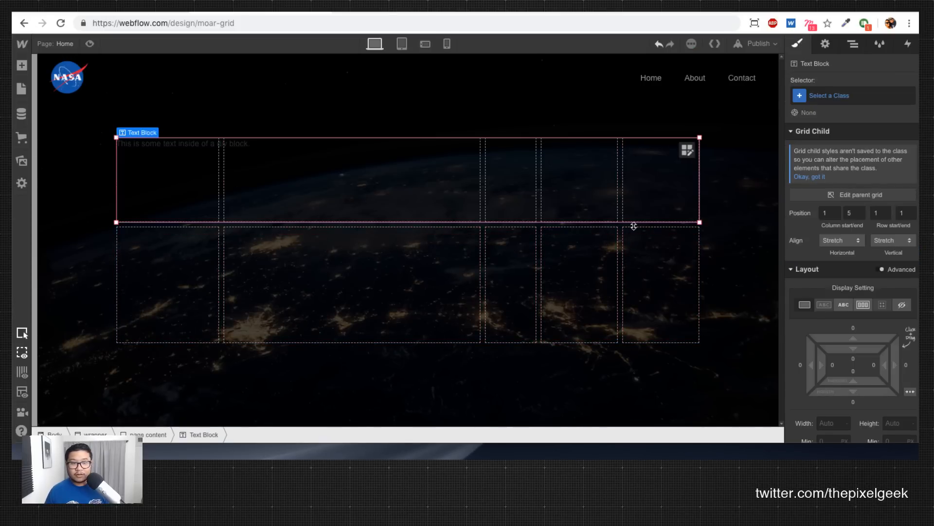
Step: Replace the text block's placeholder text with "pale blue dot."
double_click(163, 143)
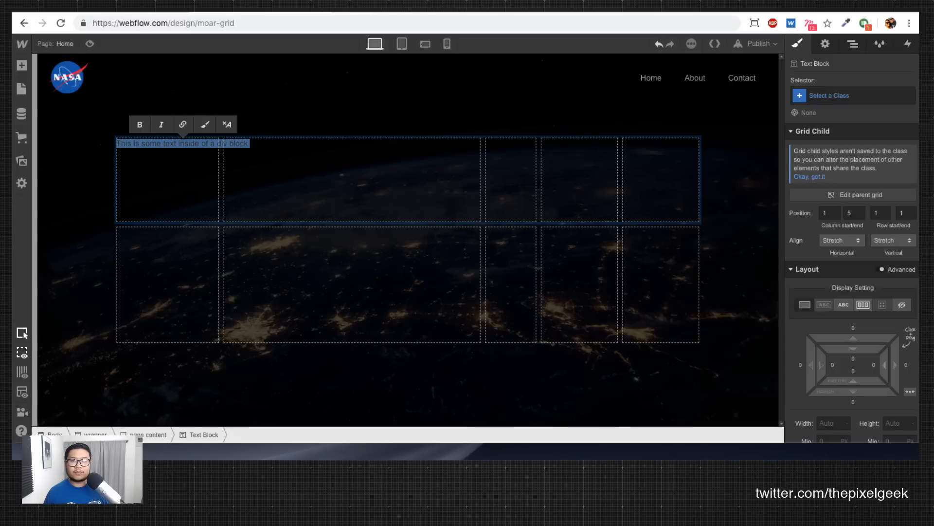
key(super+Tab)
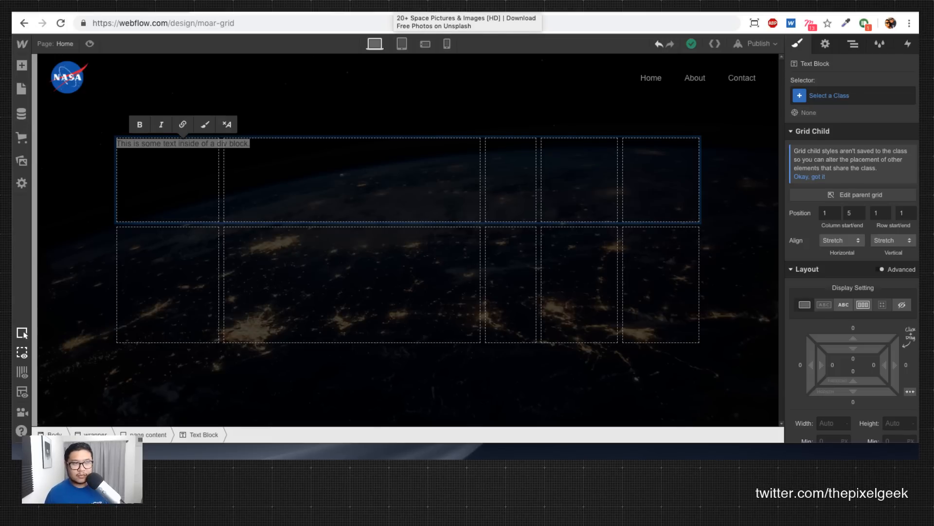
click(111, 10)
click(238, 11)
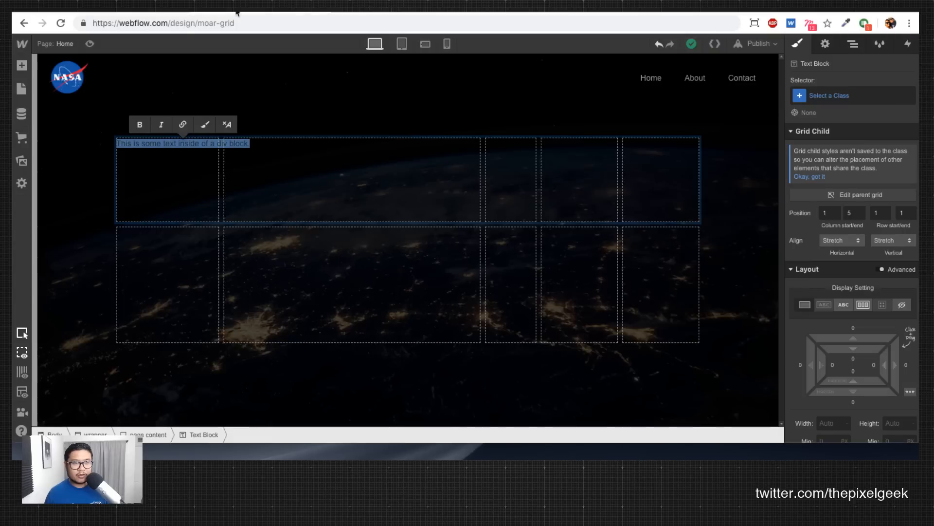
triple_click(189, 144)
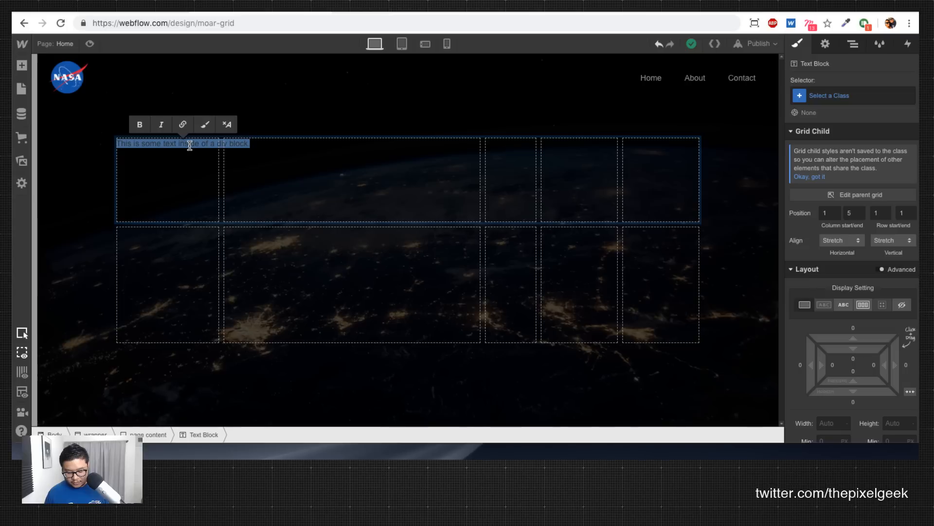
text(bla)
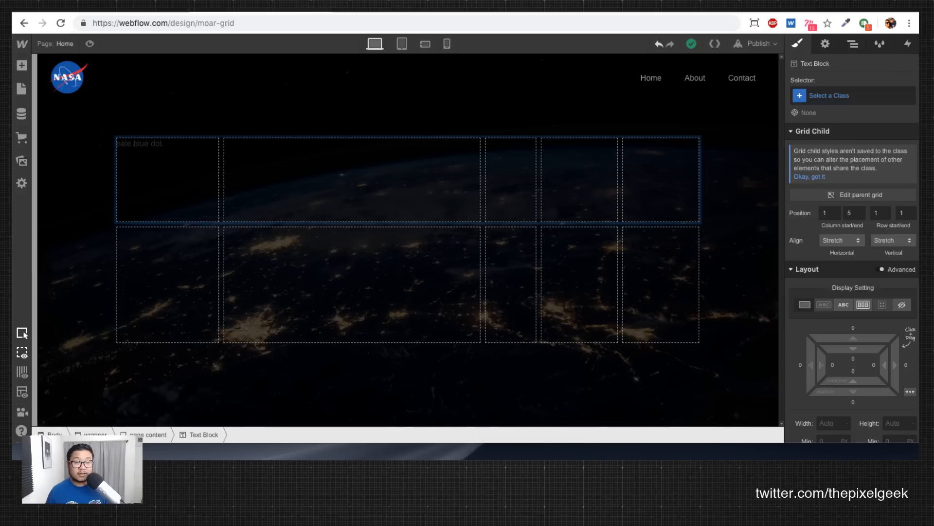
key(Escape)
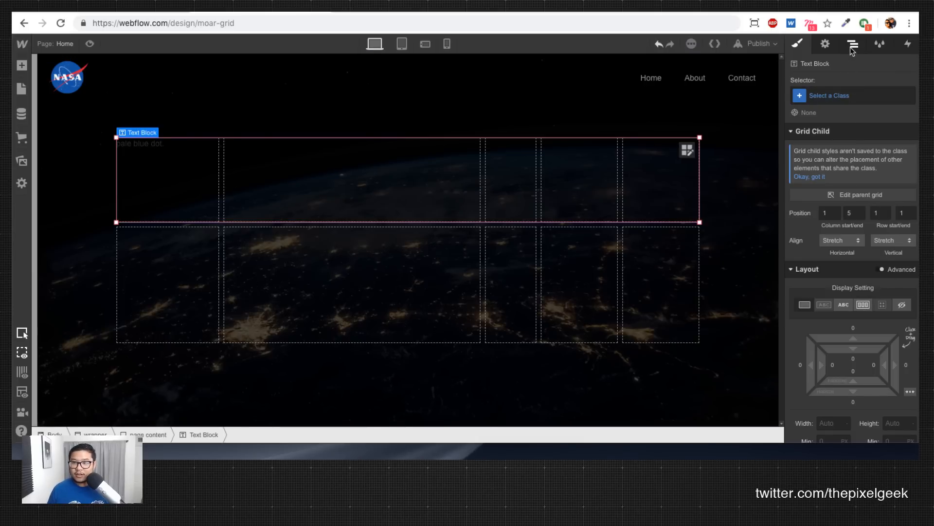
Step: Set the Body (All Pages) font to Montserrat through the wrapper section's inherited selectors
click(846, 95)
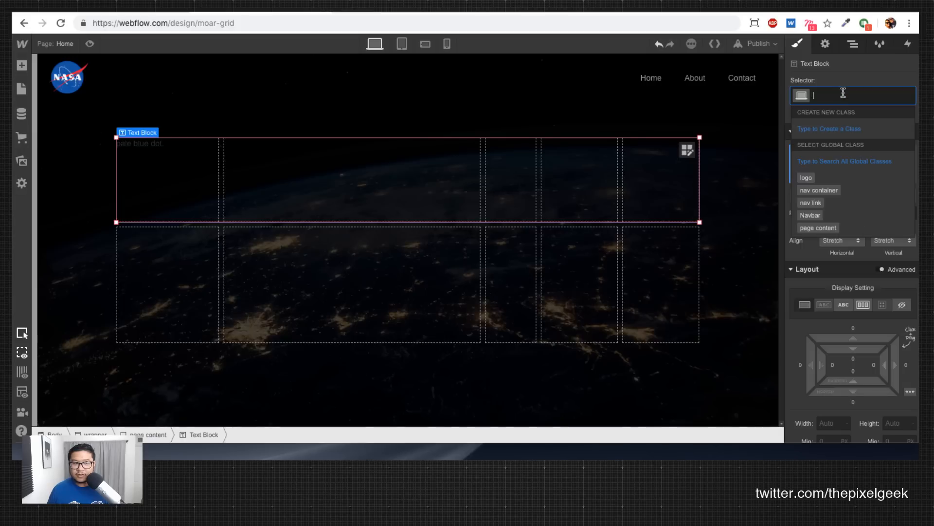
click(874, 85)
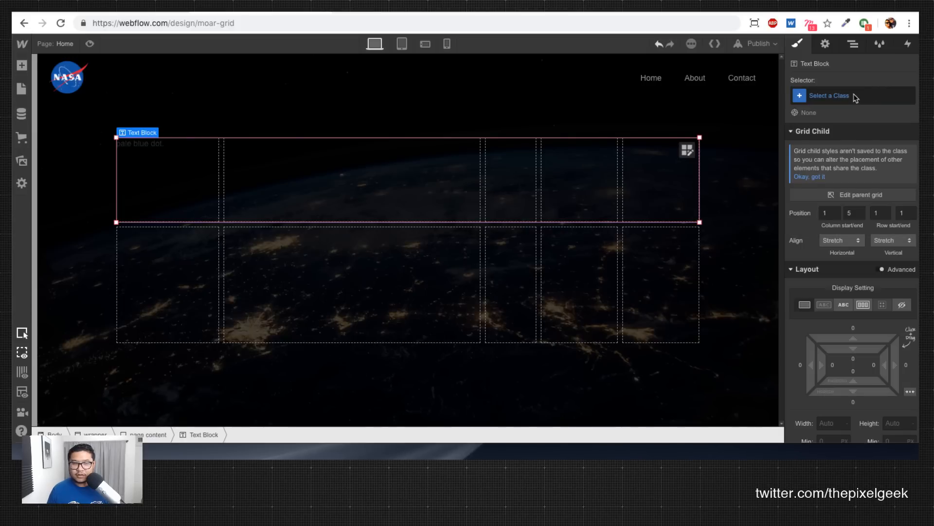
click(776, 300)
click(908, 96)
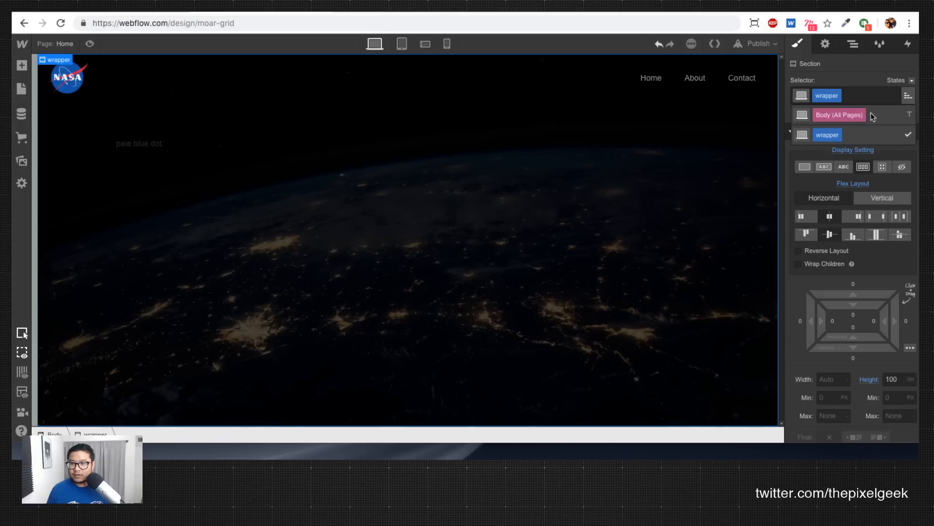
click(871, 116)
click(850, 156)
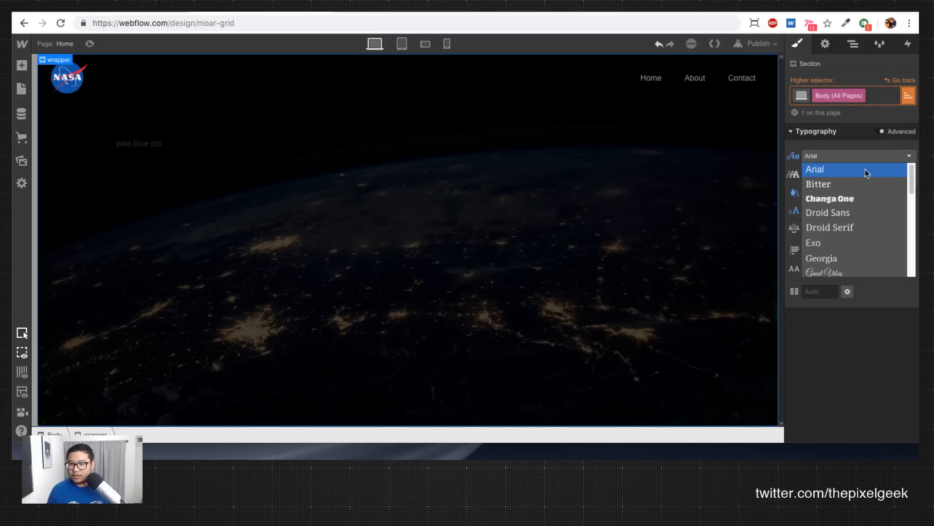
scroll(872, 218, down, 1)
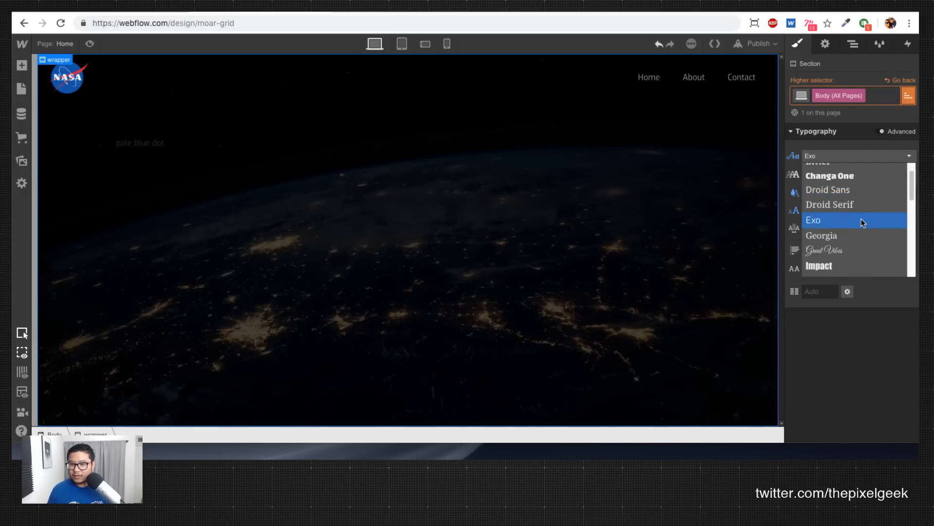
scroll(863, 225, down, 4)
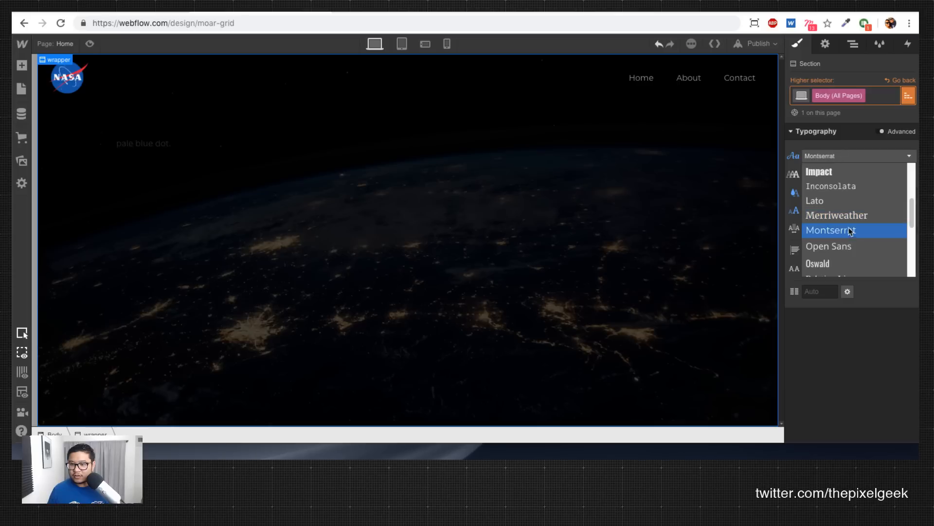
click(849, 231)
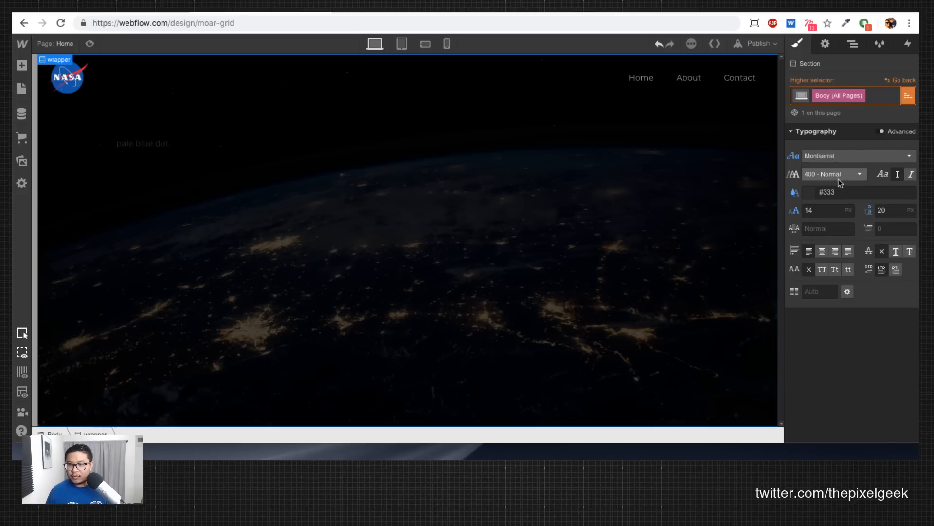
click(396, 194)
Step: Create a new class named "stroked" on the heading text block in the grid's first row
click(139, 147)
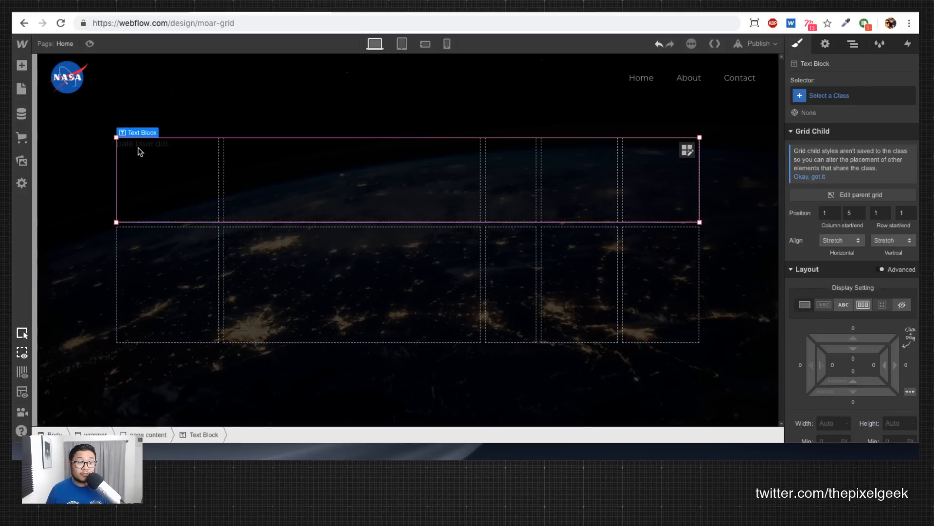
click(857, 94)
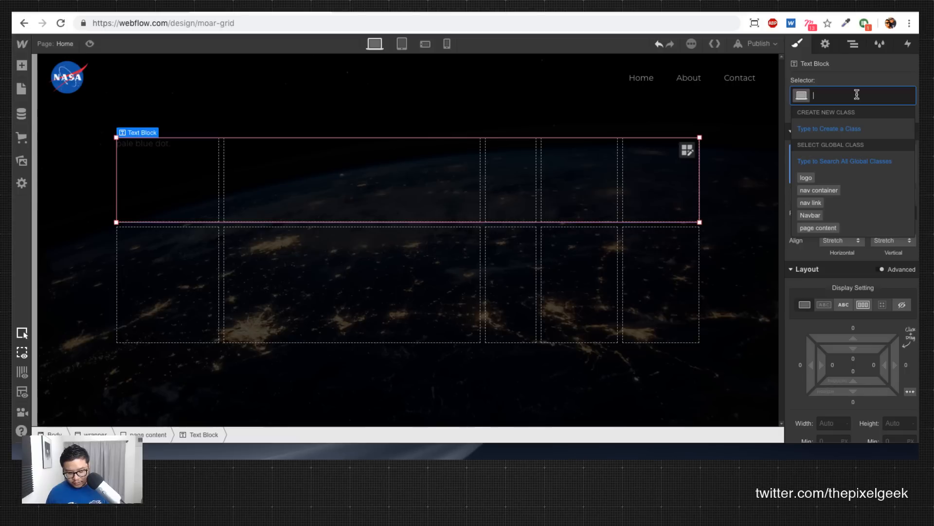
text(stroked)
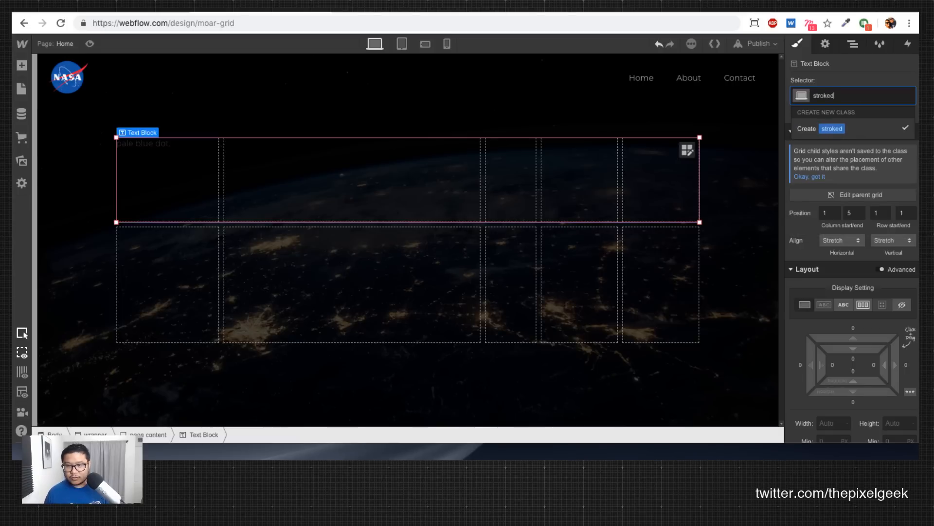
key(Return)
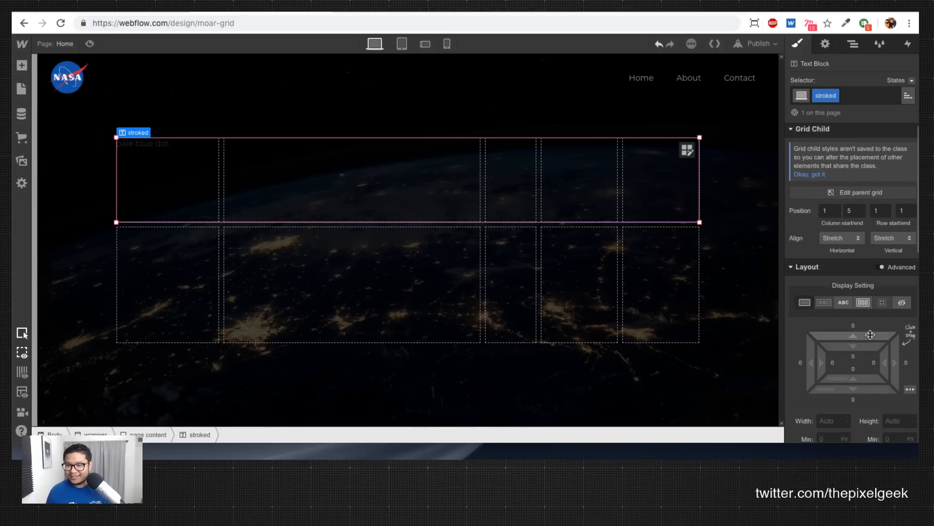
Step: Set the stroked heading's font weight to 900 - Black and its colour to translucent white, rgba(255, 255, 255, 0.19)
scroll(871, 336, down, 8)
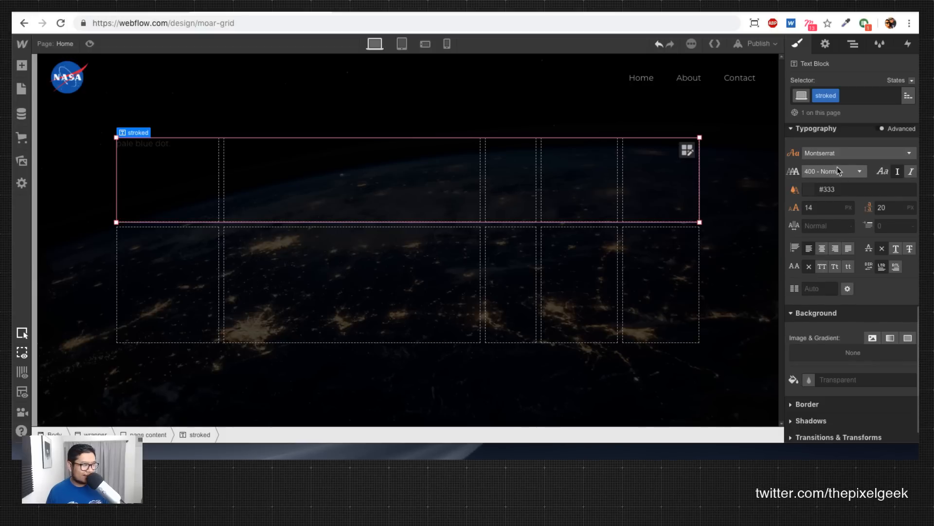
click(839, 170)
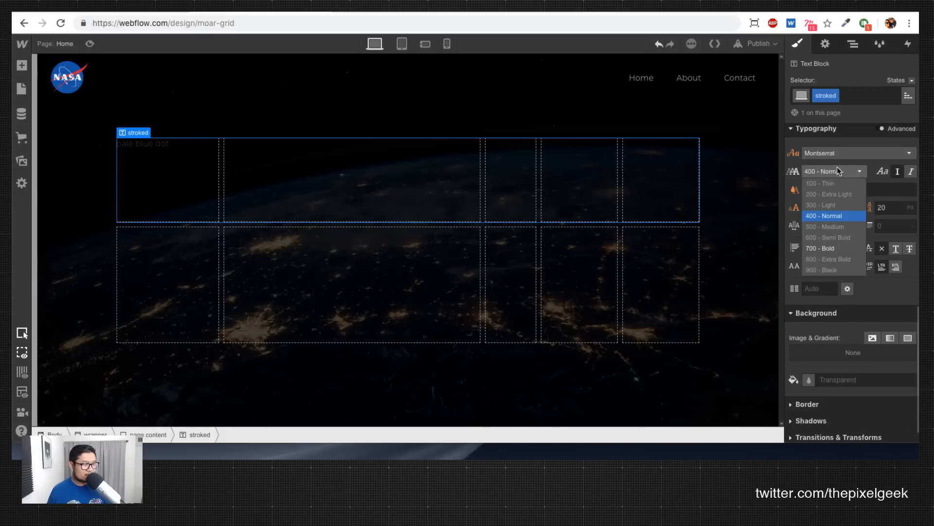
click(843, 270)
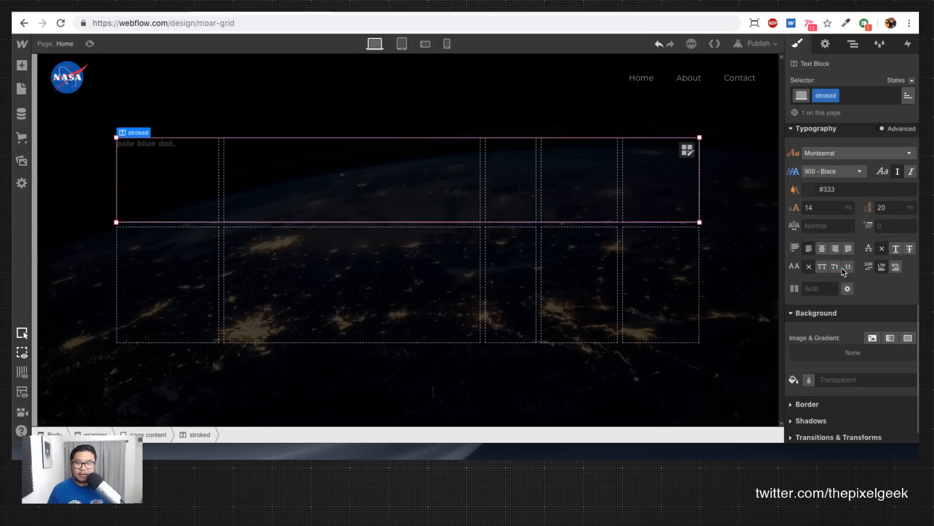
click(849, 191)
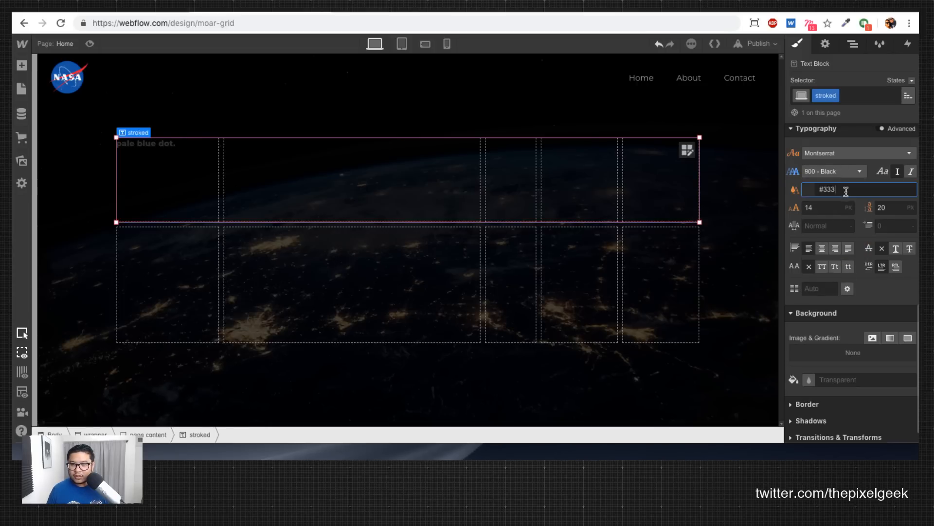
text(white)
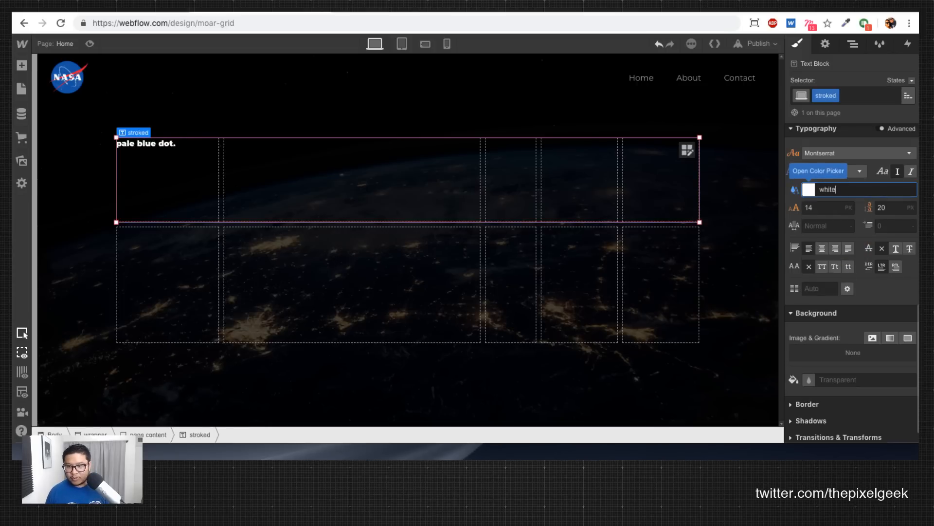
click(808, 191)
drag(905, 218, 909, 279)
click(883, 167)
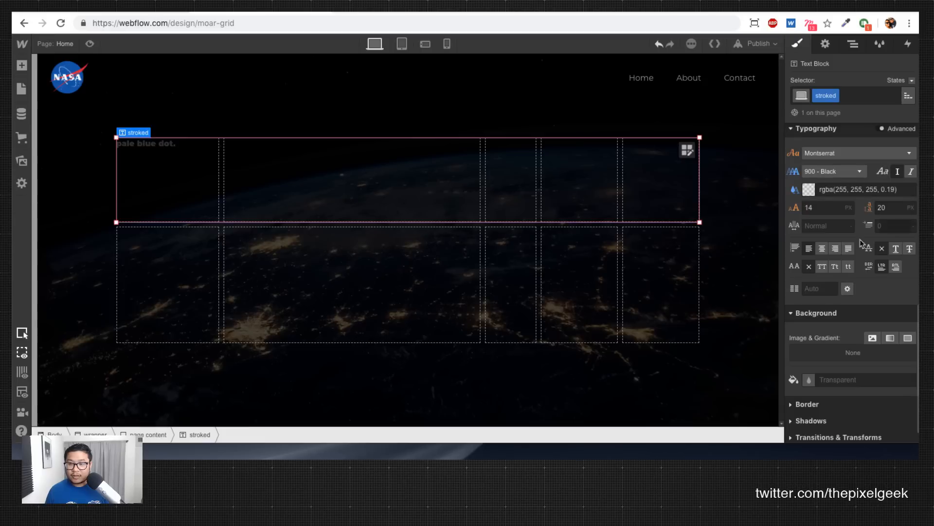
Step: Increase the stroked heading's font size to 104 px
click(822, 208)
key(shift+Up)
key(shift+Up)
key(shift+Up)
key(shift+Up)
key(shift+Up)
key(shift+Up)
key(shift+Up)
key(shift+Up)
key(shift+Up)
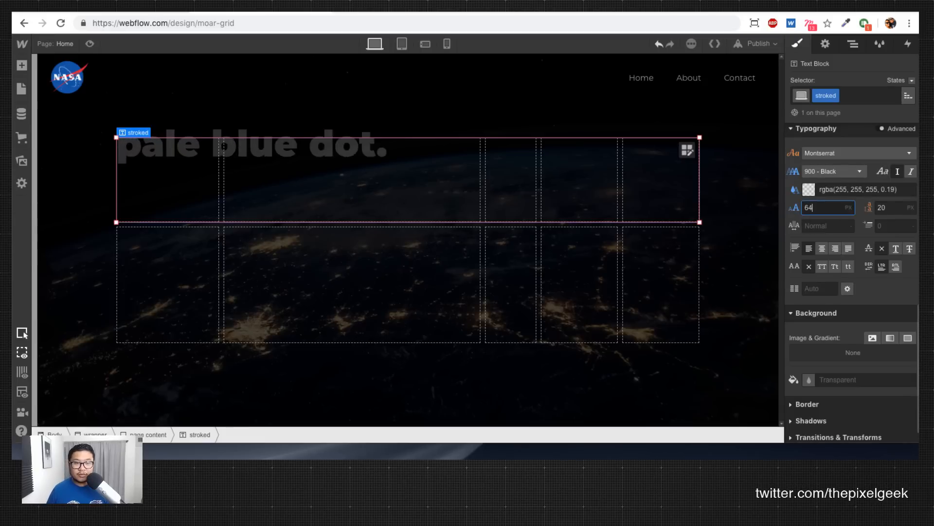
Step: Set the stroked heading's line height to 90 px
key(Tab)
text(100)
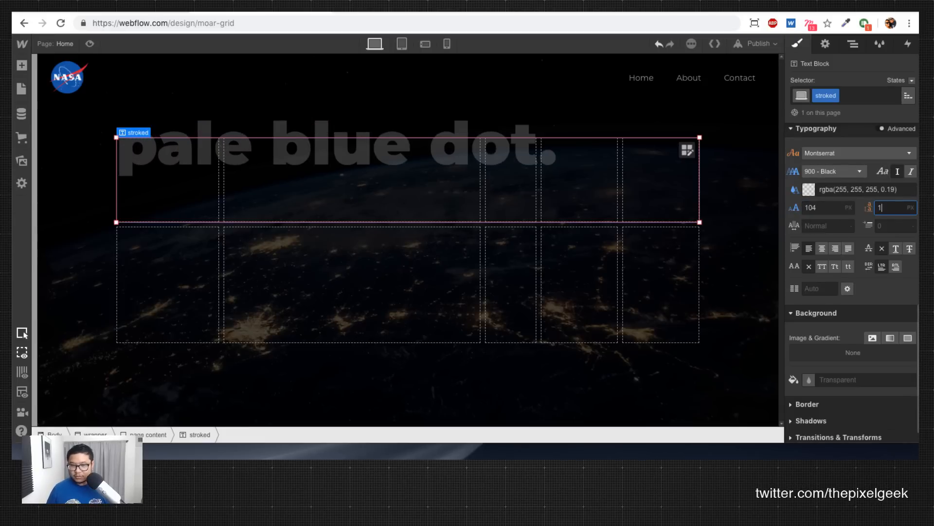
key(shift+Down)
key(shift+Down)
key(shift+Down)
key(shift+Down)
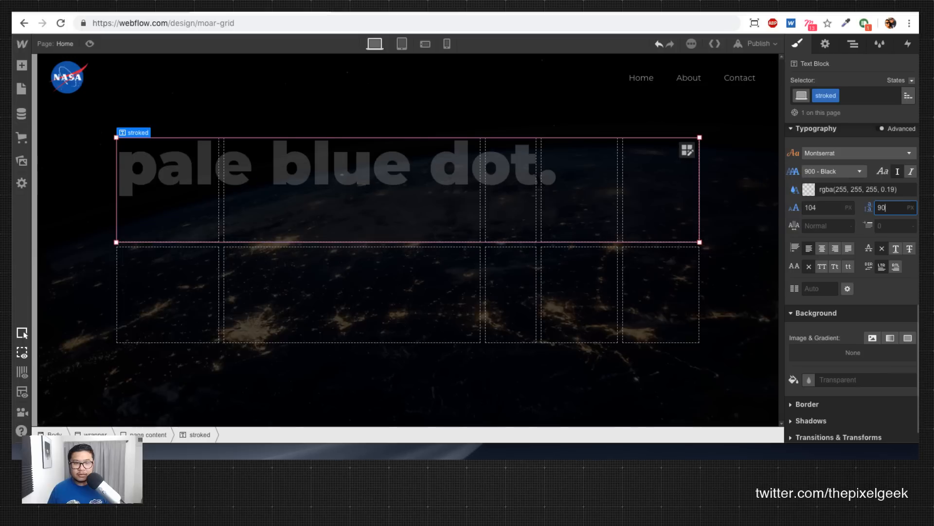
key(shift+Up)
key(shift+Up)
key(shift+Up)
key(shift+Up)
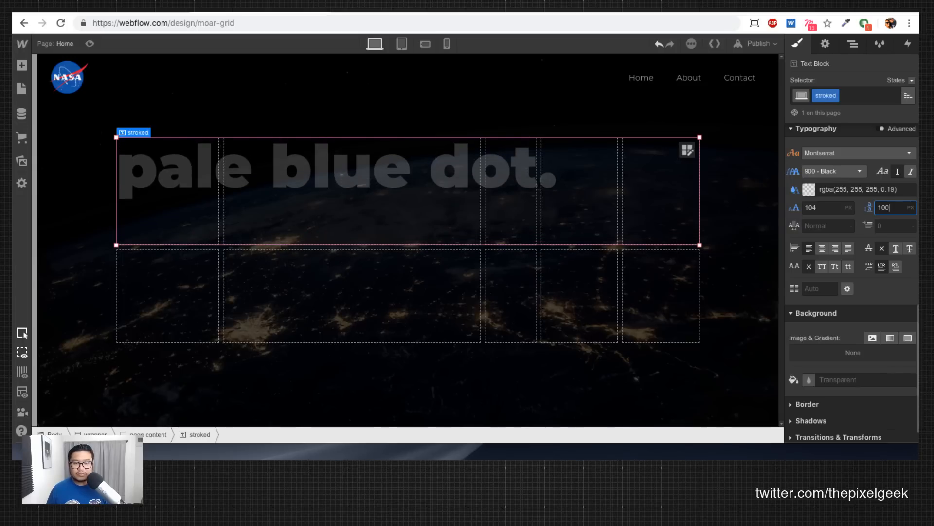
key(shift+Down)
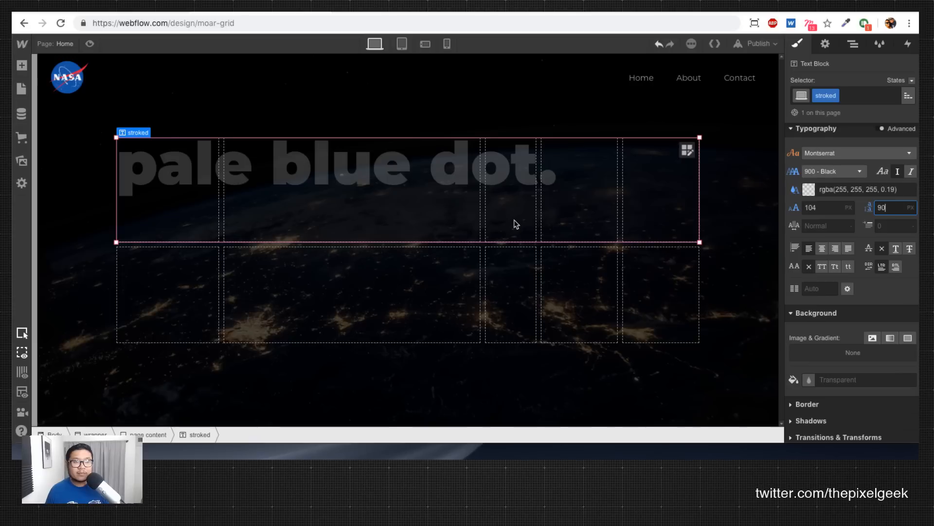
Step: Check the heading style in the Dribbble reference and return to the Webflow design
click(371, 179)
click(244, 11)
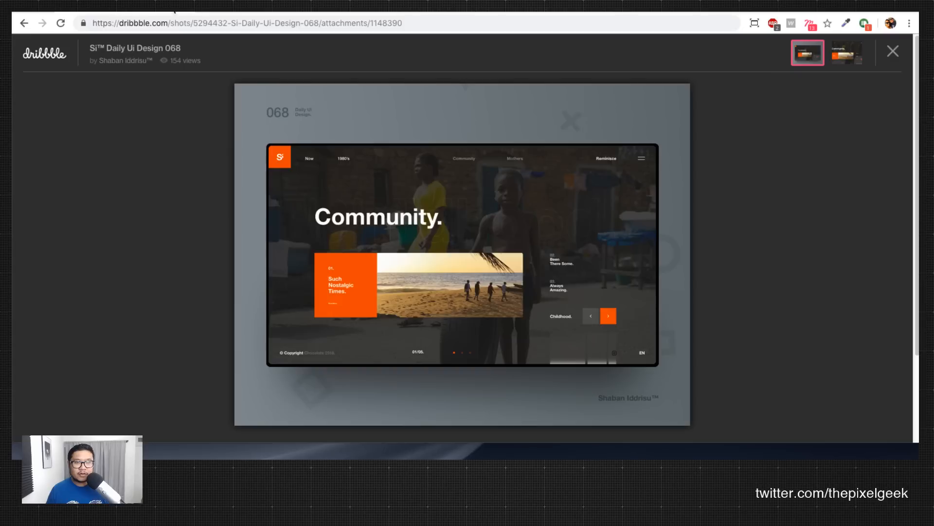
click(258, 11)
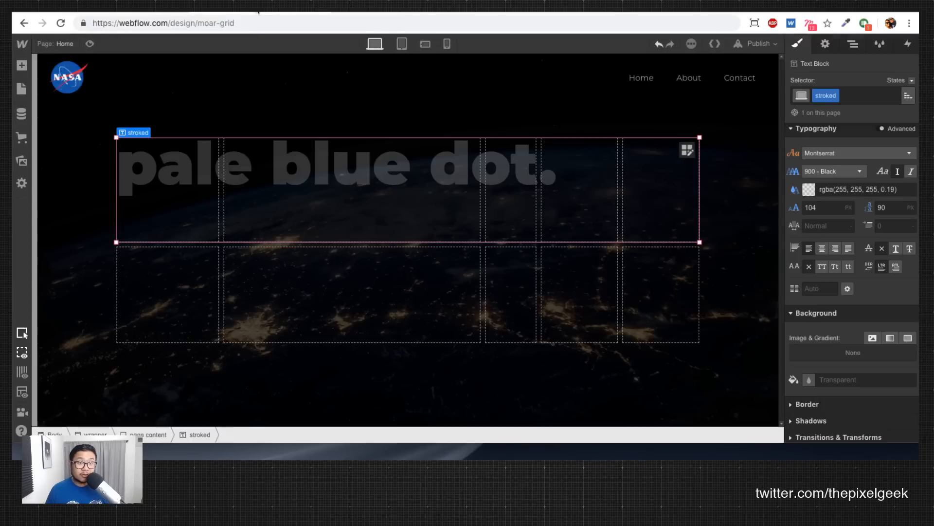
Step: Change the heading text to "Pale blue dot", with a capital P and no full stop
drag(149, 172, 119, 173)
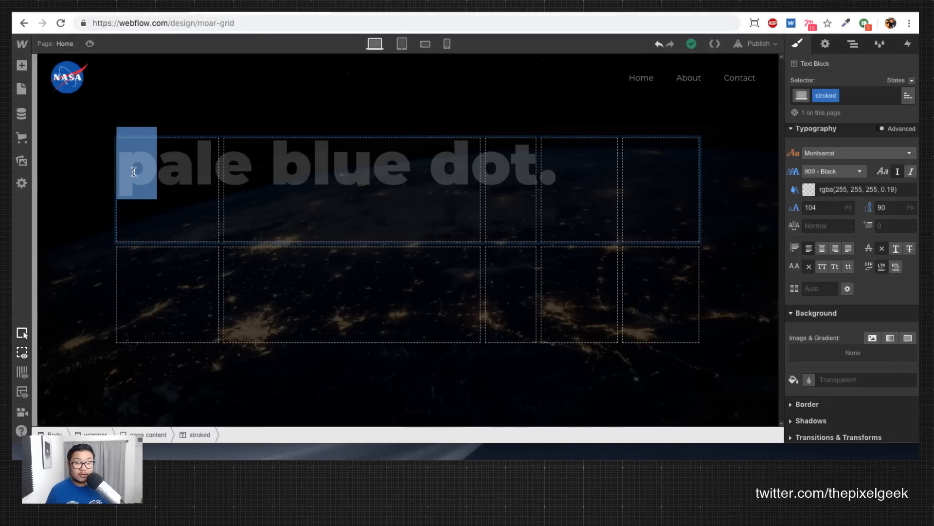
text(P)
key(Escape)
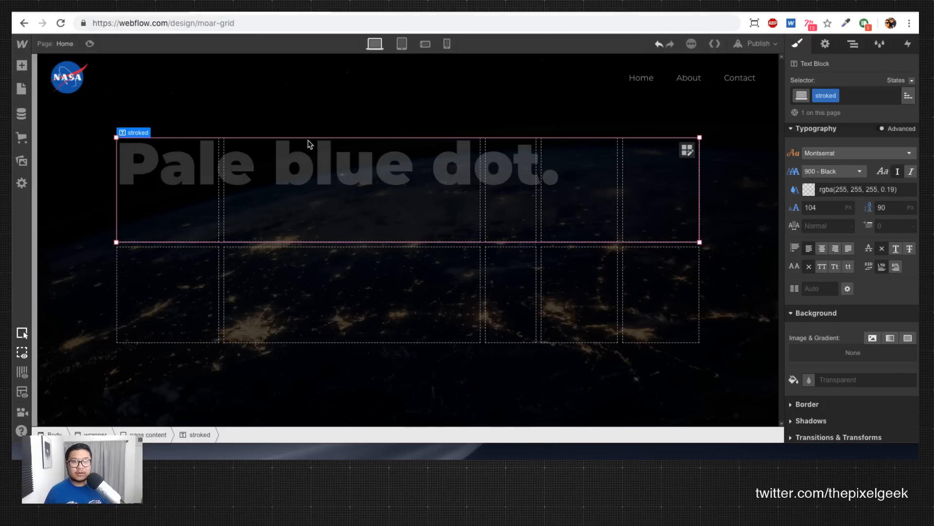
double_click(521, 176)
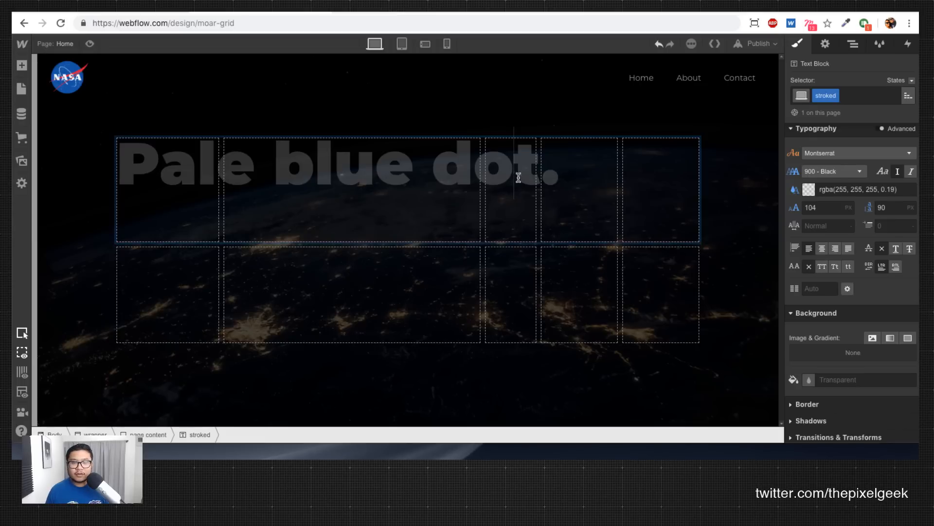
click(565, 176)
key(BackSpace)
key(Escape)
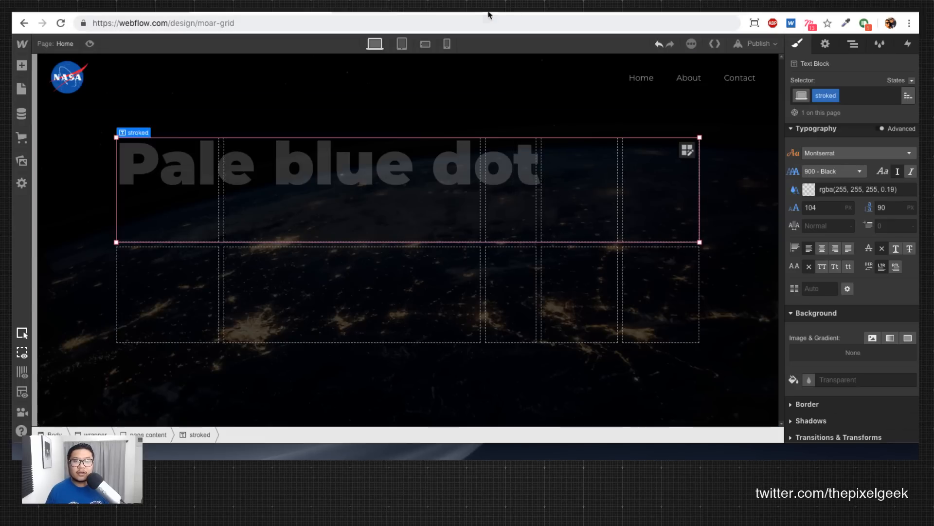
Step: Switch to the CSS Text Stroke pen on CodePen and examine its -webkit-text-stroke rule
click(506, 12)
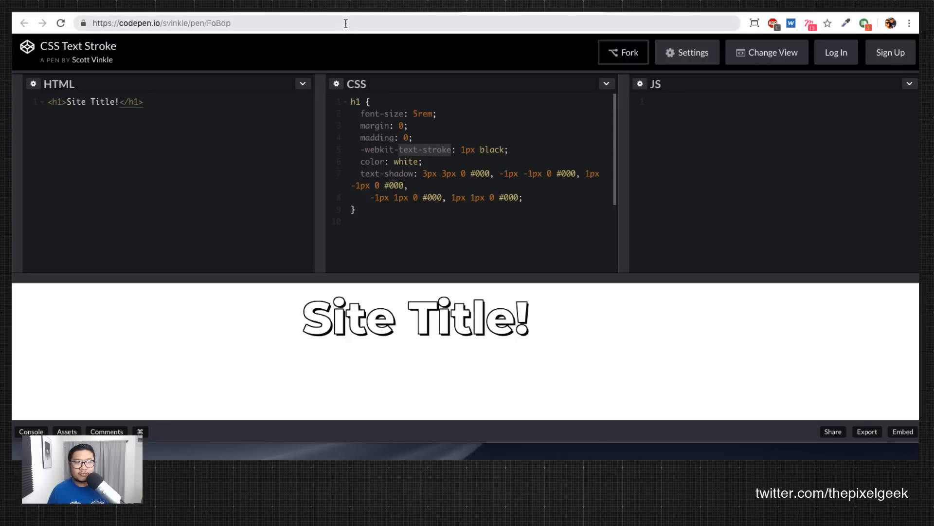
click(429, 174)
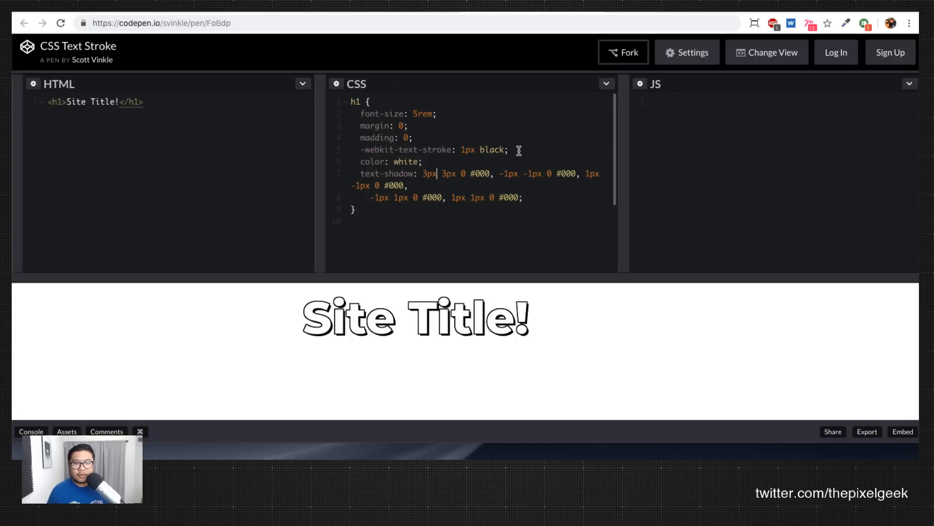
mouse_move(519, 151)
mouse_down()
mouse_move(364, 160)
mouse_move(360, 151)
mouse_up()
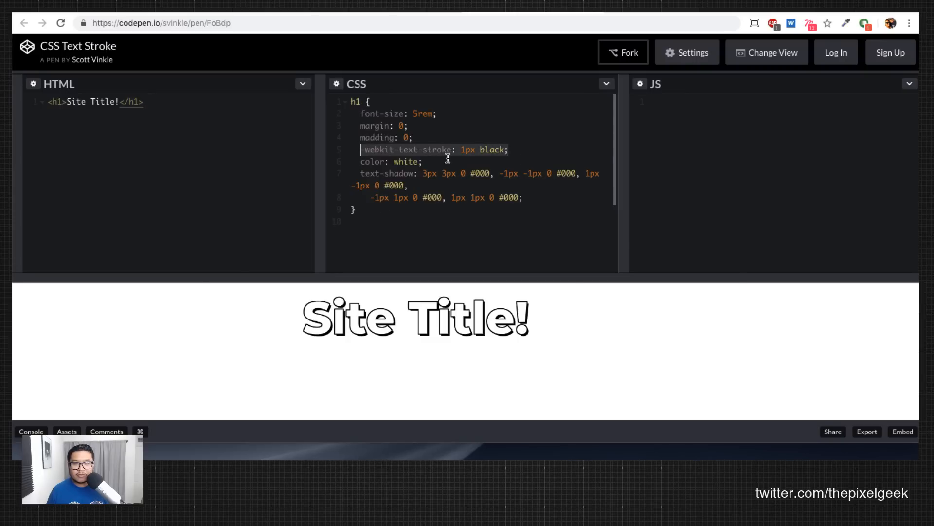
Step: Look up browser support for the CSS text-stroke property on Can I use in a new browser tab
key(super+t)
text(css text)
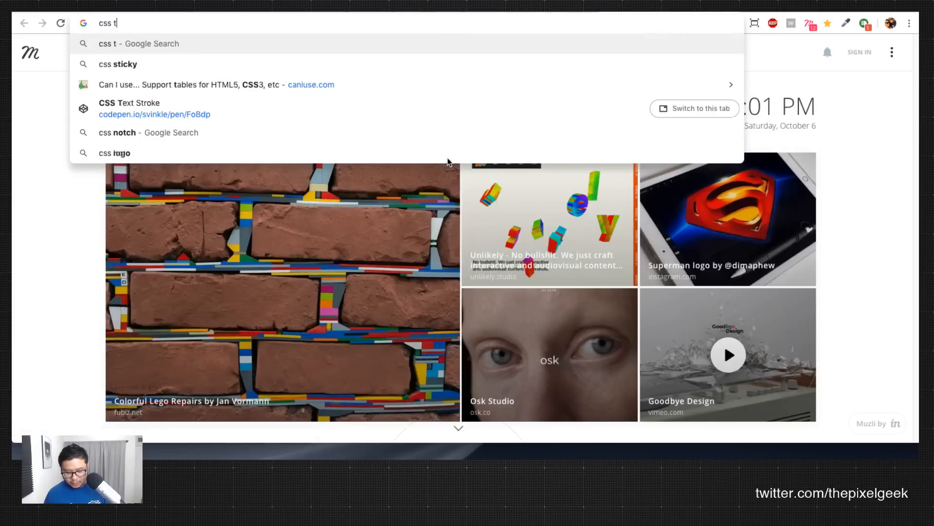
key(Down)
key(Down)
key(Down)
key(Down)
key(Down)
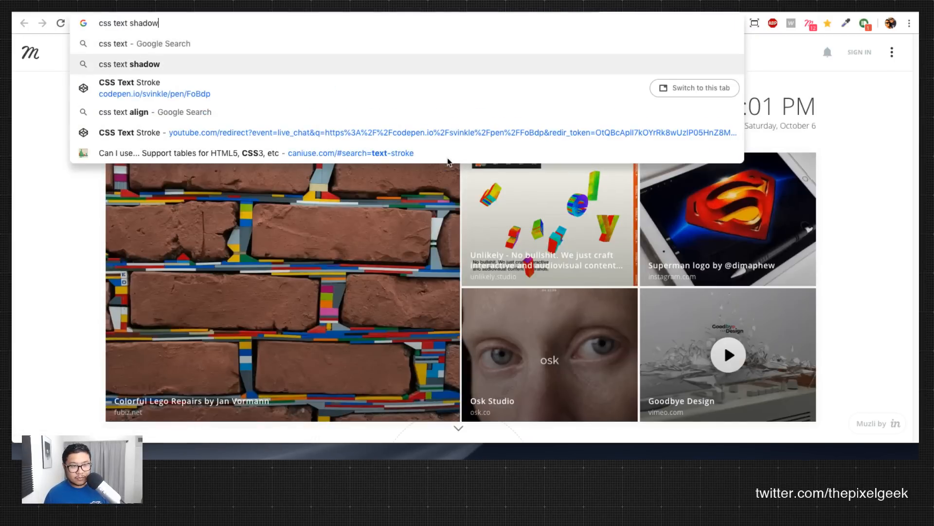
key(Return)
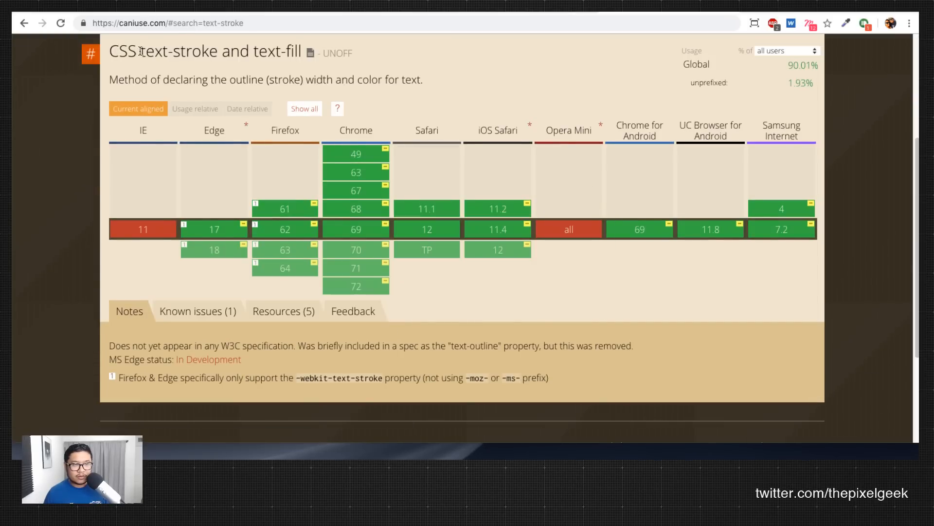
drag(141, 52, 190, 52)
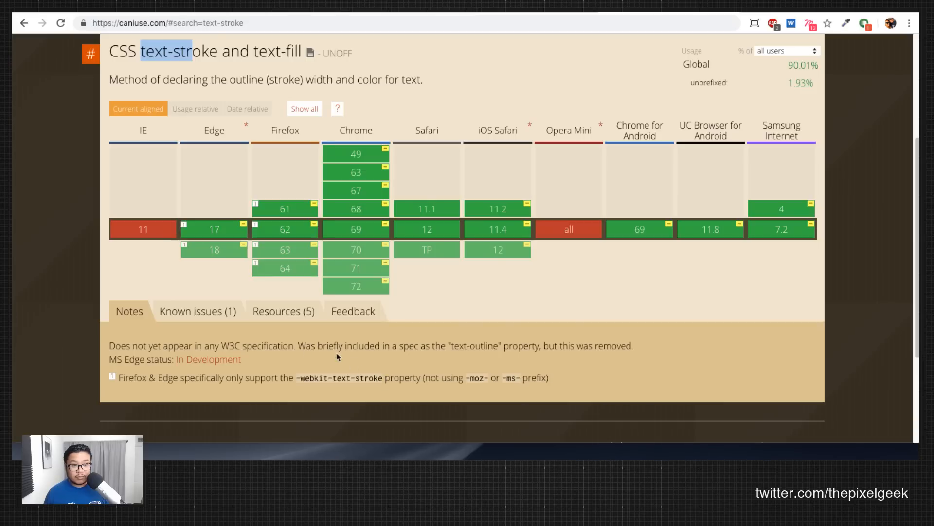
Step: Open the westciv live editor from the text-stroke resources and copy its generated stroke and fill-color code
click(284, 311)
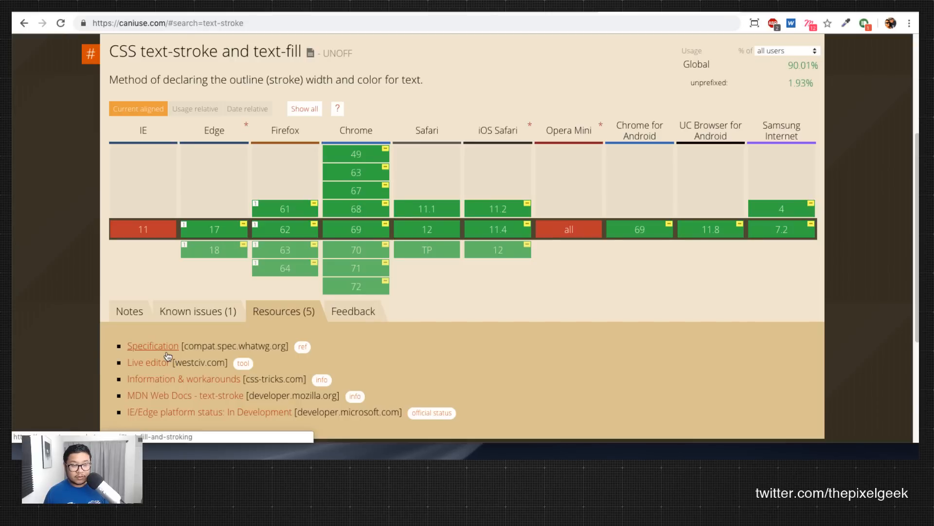
click(156, 365)
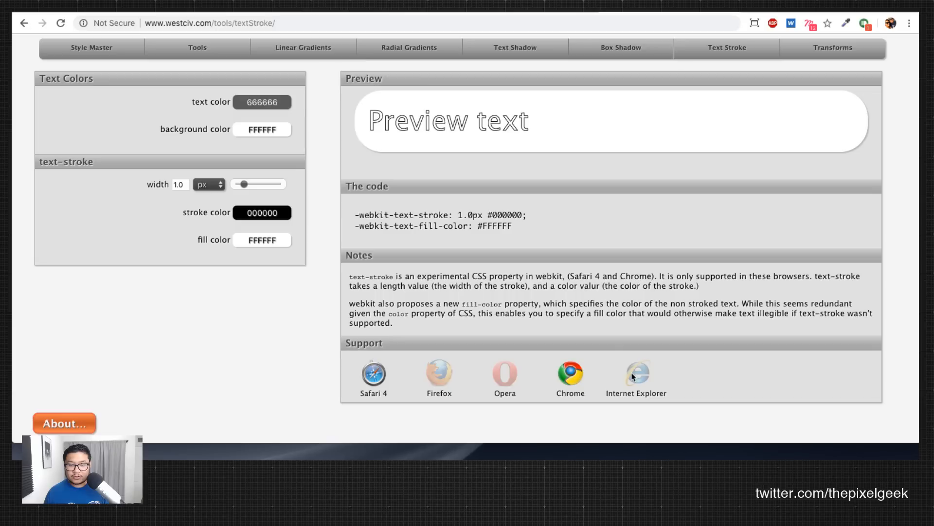
click(517, 227)
key(ctrl+c)
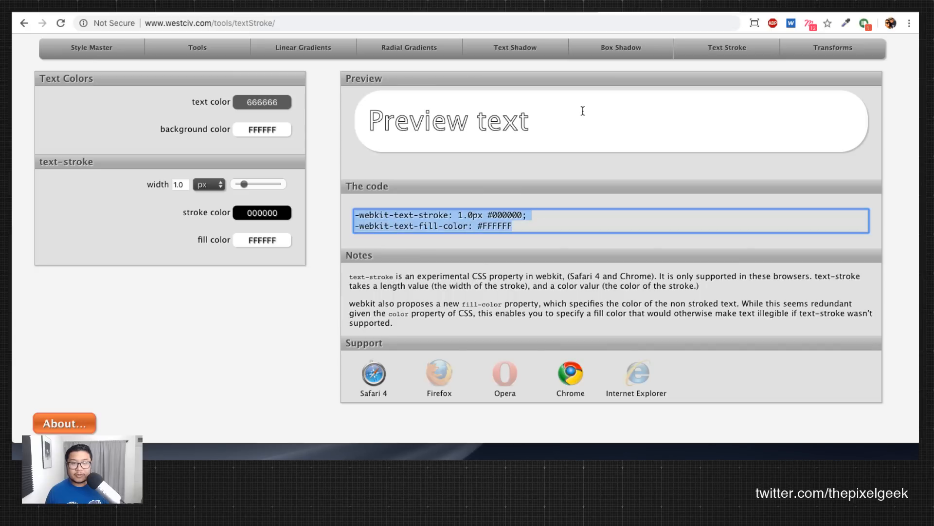
Step: Switch back to the Webflow designer and add an HTML Embed element to the page
click(243, 12)
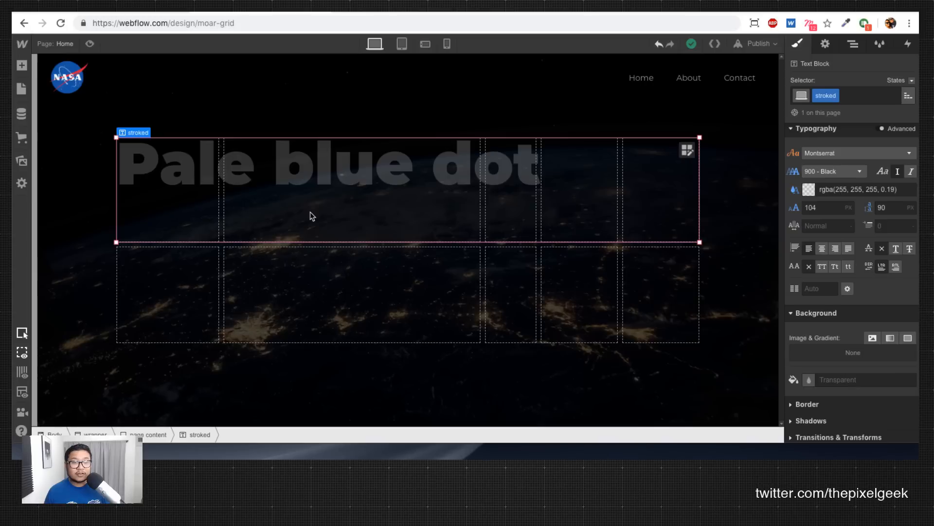
key(a)
scroll(72, 398, down, 10)
scroll(72, 398, down, 5)
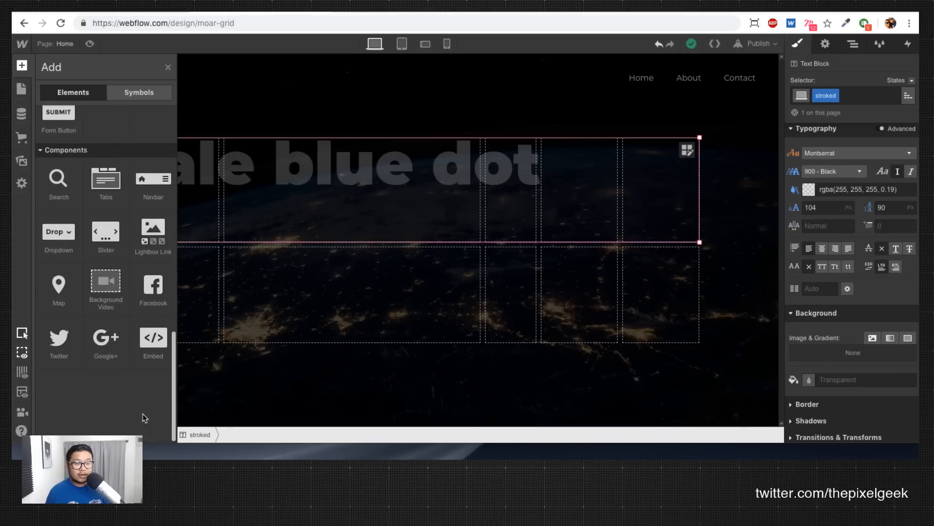
click(150, 347)
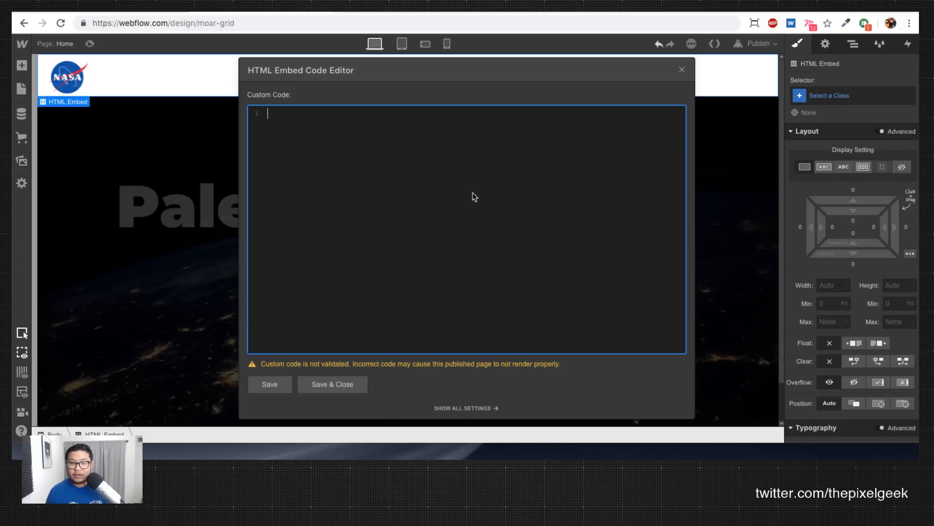
Step: Paste the stroke code into the embed editor, then replace it with an opening <style> and a closing </style> tag
key(ctrl+v)
key(ctrl+a)
key(ctrl+c)
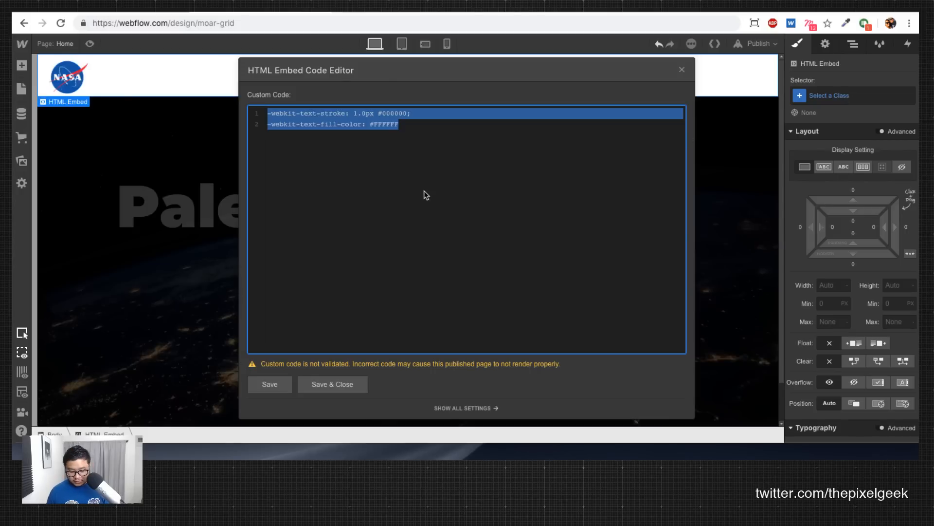
text(<style>)
key(Return)
key(Return)
text(M/st)
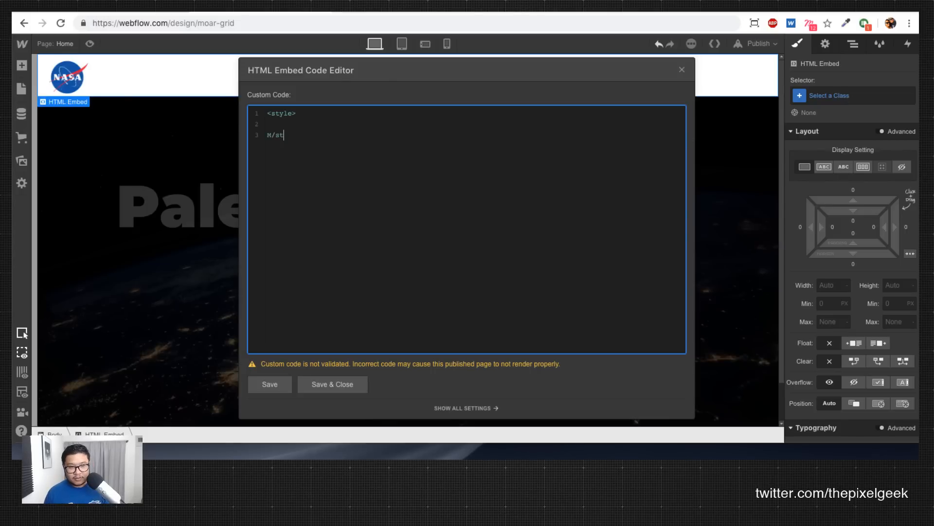
text(style>)
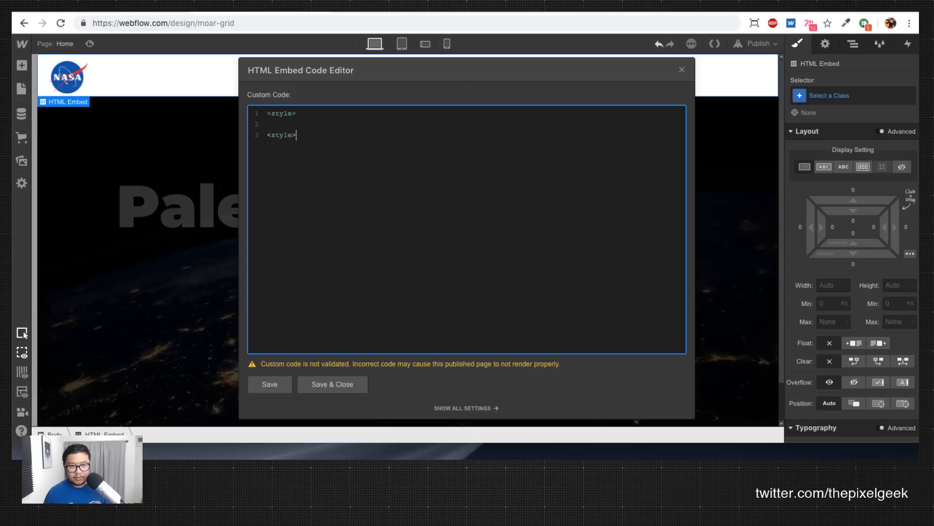
text(/)
click(268, 124)
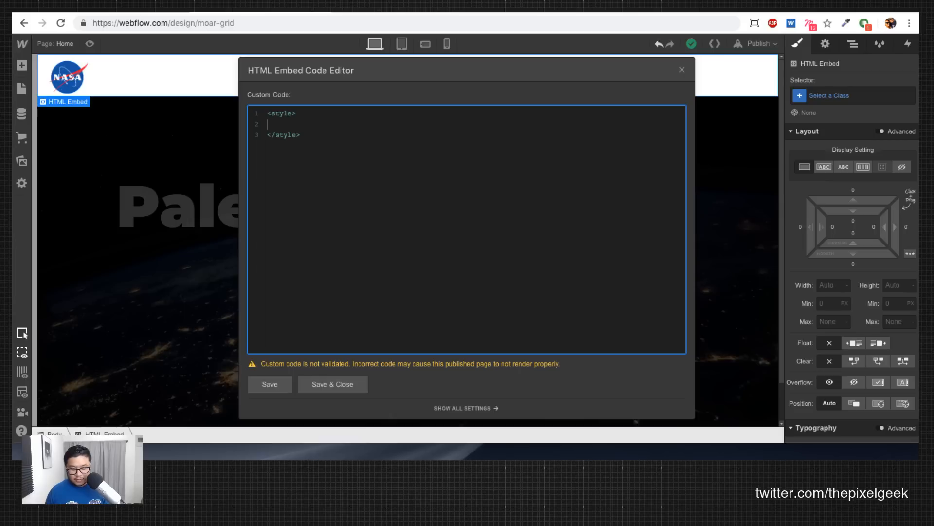
Step: Add an empty .stroked rule with braces between the style tags
text(.stroiked)
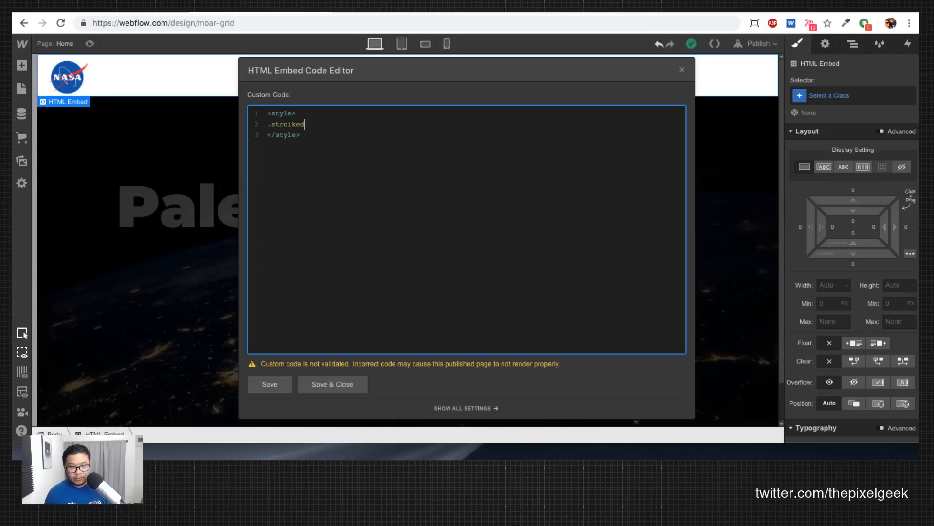
key(BackSpace)
key(BackSpace)
key(BackSpace)
key(BackSpace)
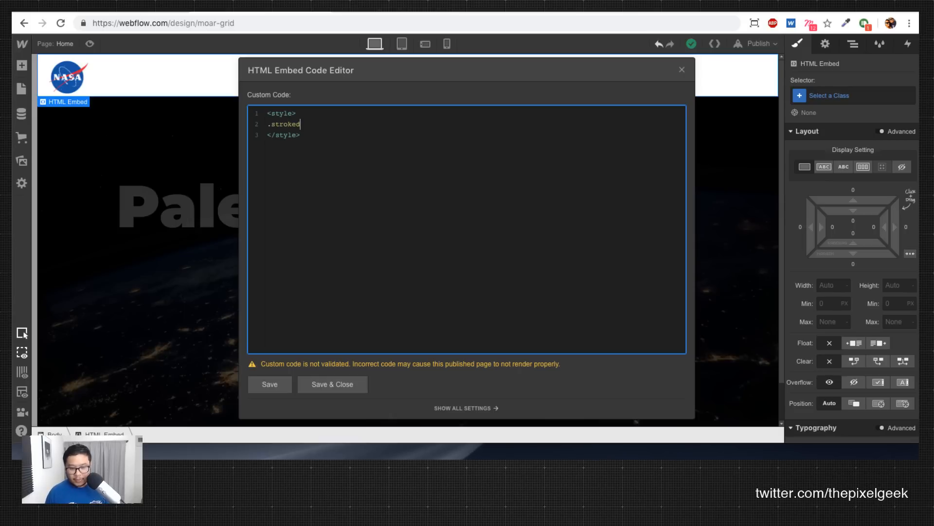
key(Return)
key(Return)
text(})
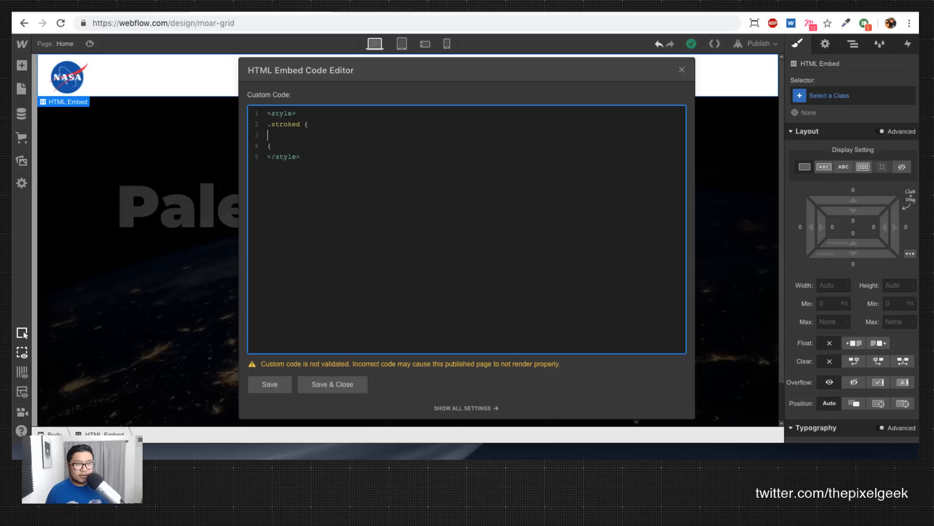
Step: Paste the -webkit-text-stroke and -webkit-text-fill-color declarations into the .stroked rule and indent both lines
key(ctrl+v)
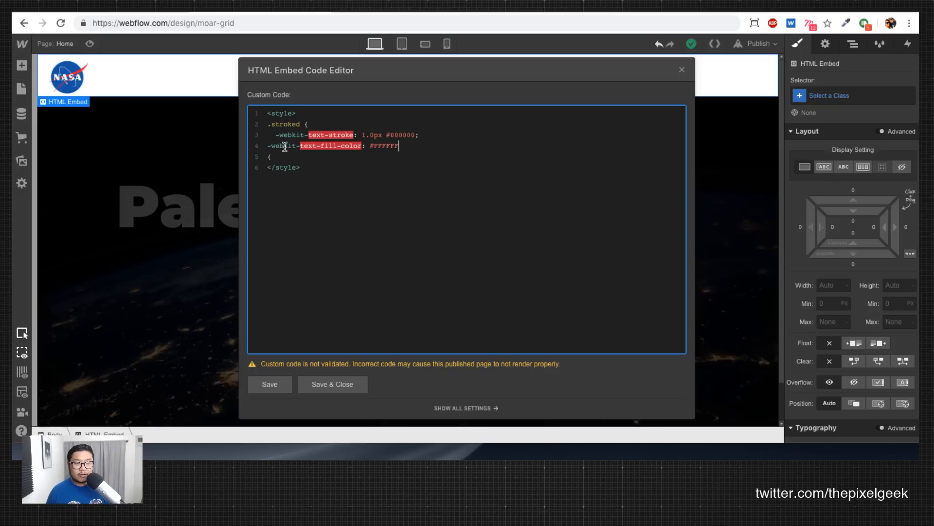
click(276, 135)
key(BackSpace)
key(BackSpace)
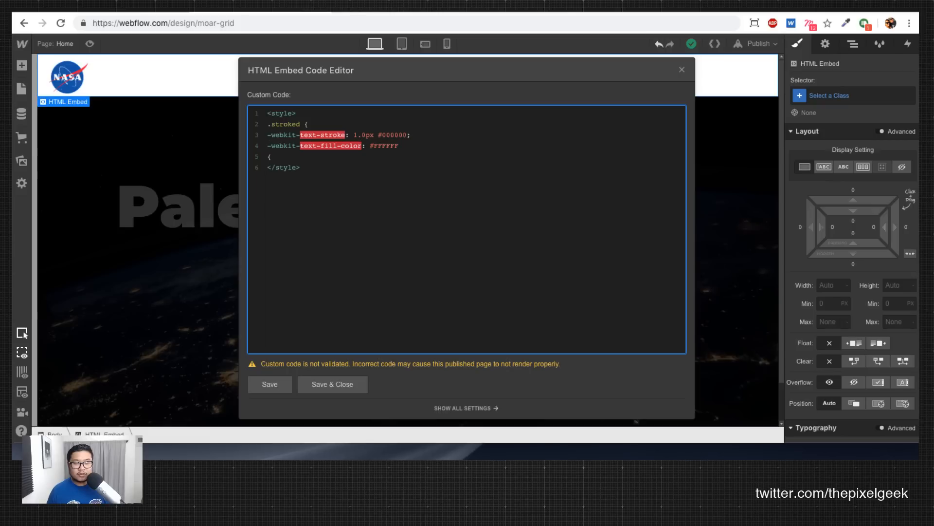
drag(419, 145, 236, 137)
key(Tab)
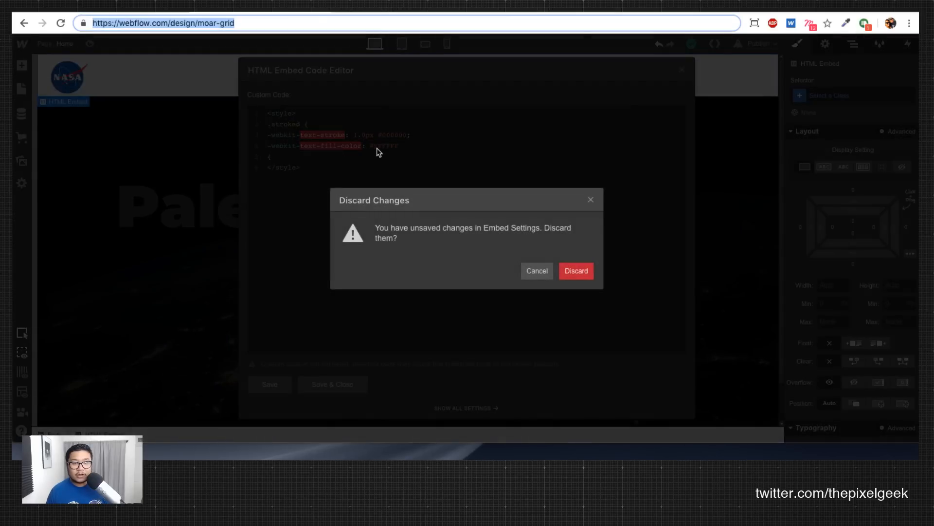
drag(404, 146, 247, 135)
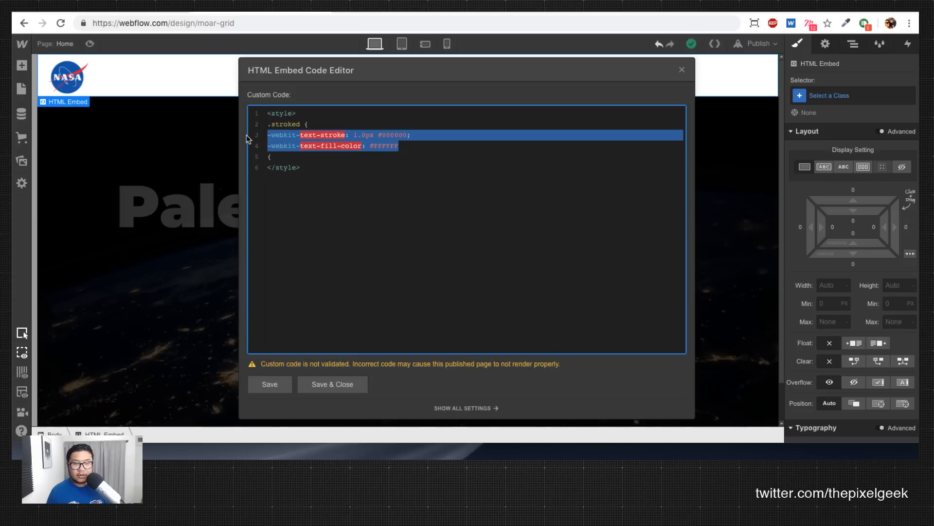
key(Tab)
click(372, 143)
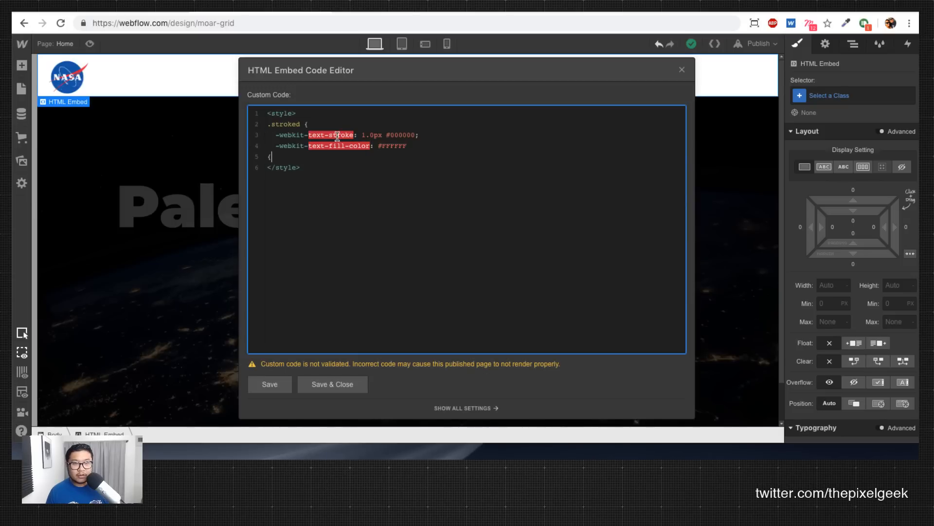
click(341, 132)
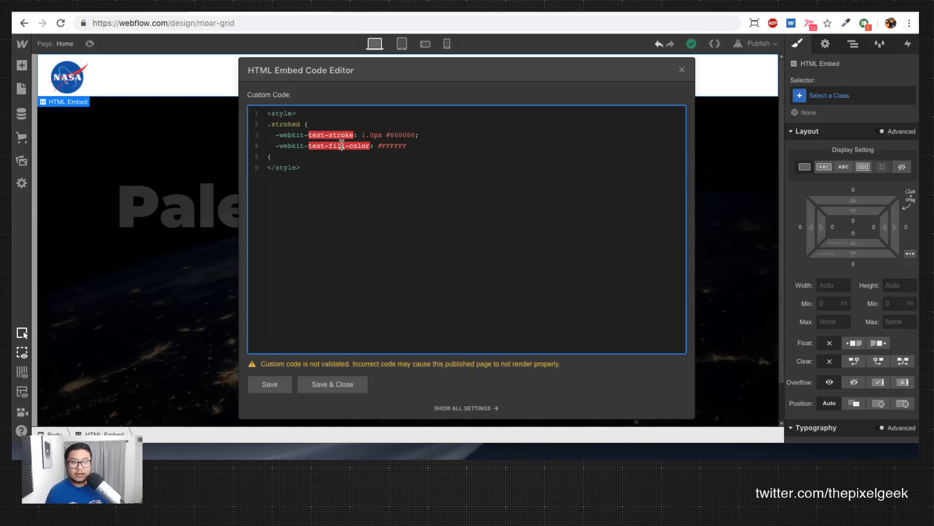
Step: Set -webkit-text-fill-color to transparent with a closing semicolon, and save and close the embed code
click(545, 150)
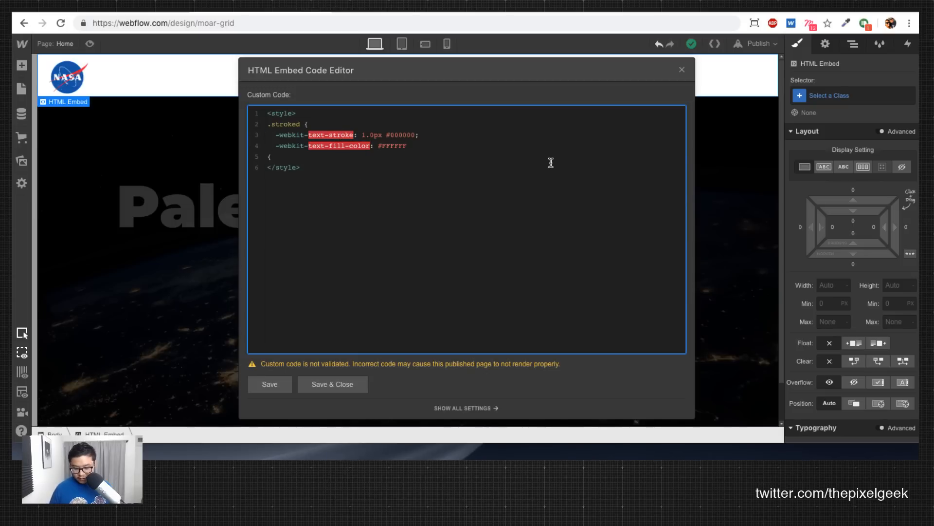
text(;)
double_click(391, 146)
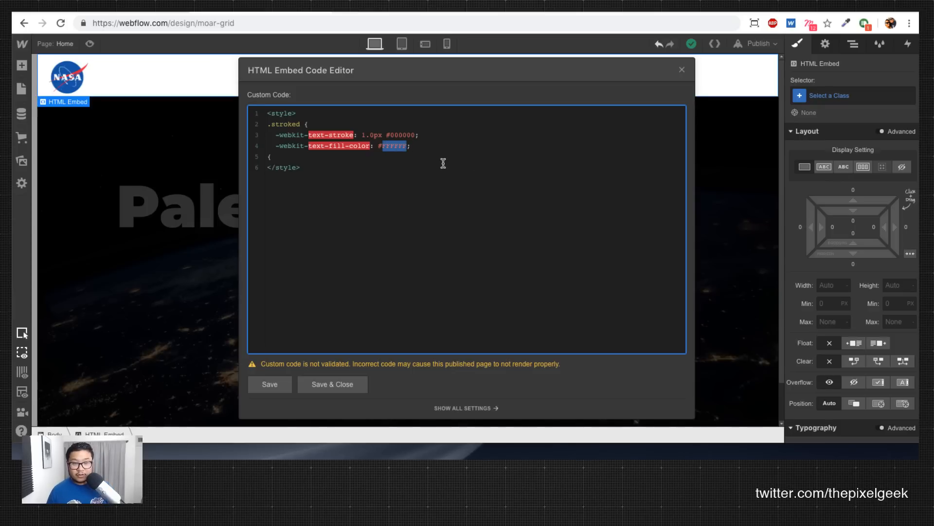
text(transparent)
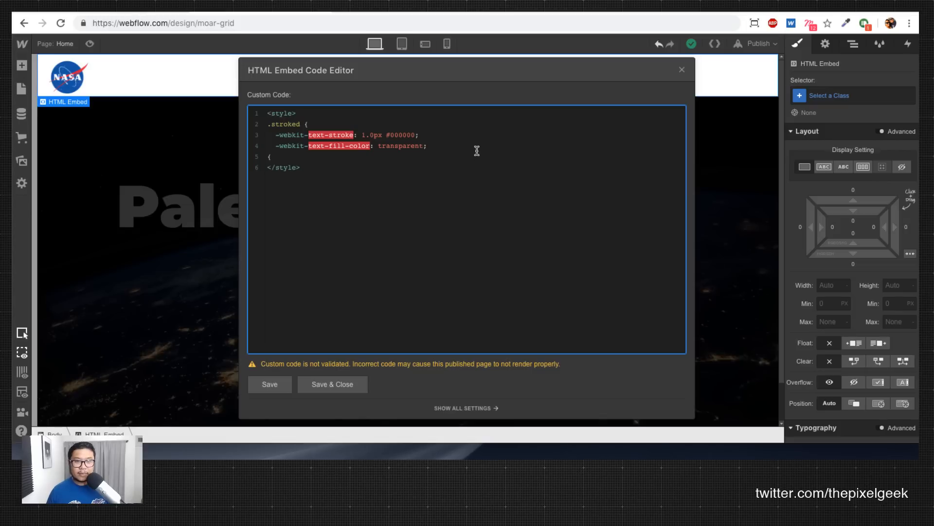
double_click(398, 134)
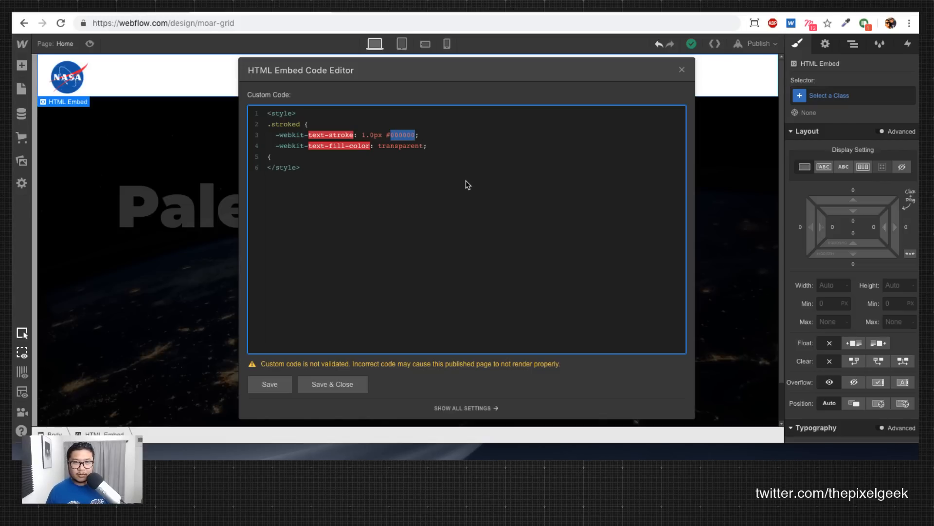
click(333, 386)
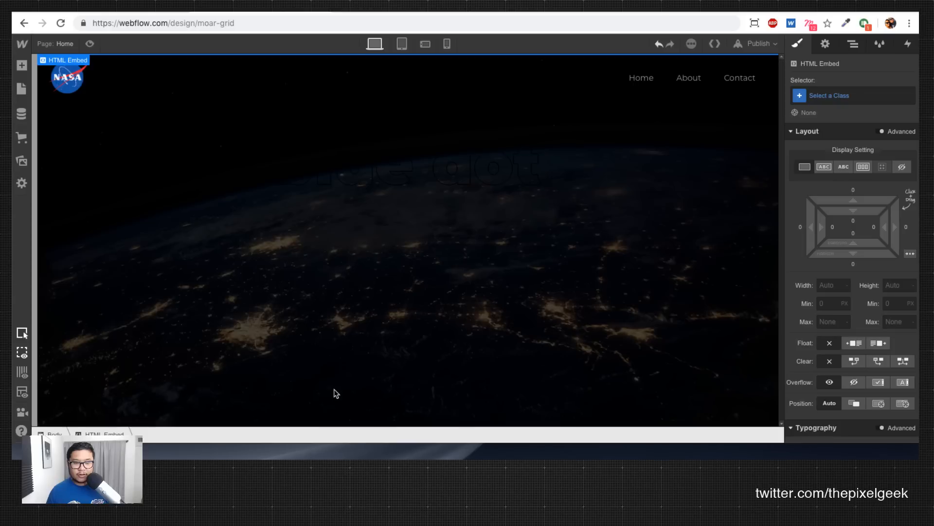
Step: Copy the font color value rgba(255, 255, 255, 0.19) of the "Pale blue dot" heading
click(396, 167)
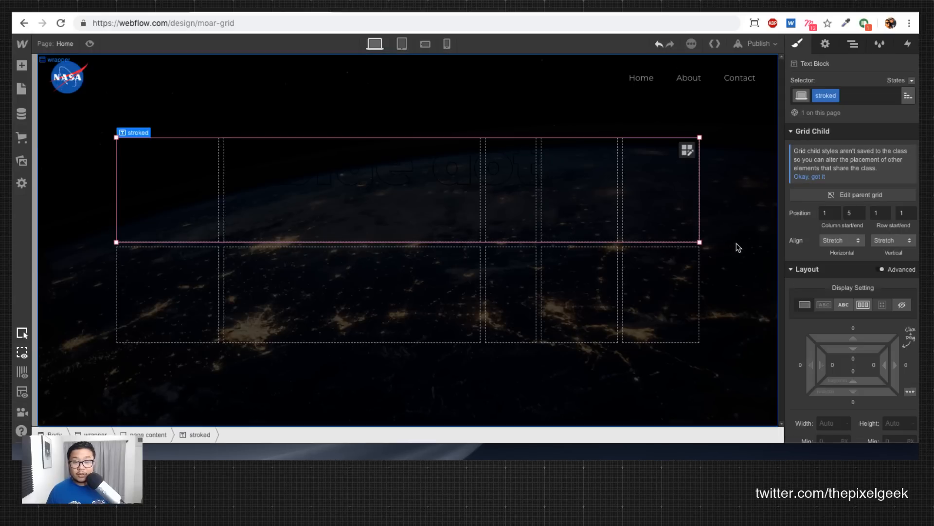
scroll(849, 318, down, 5)
click(848, 293)
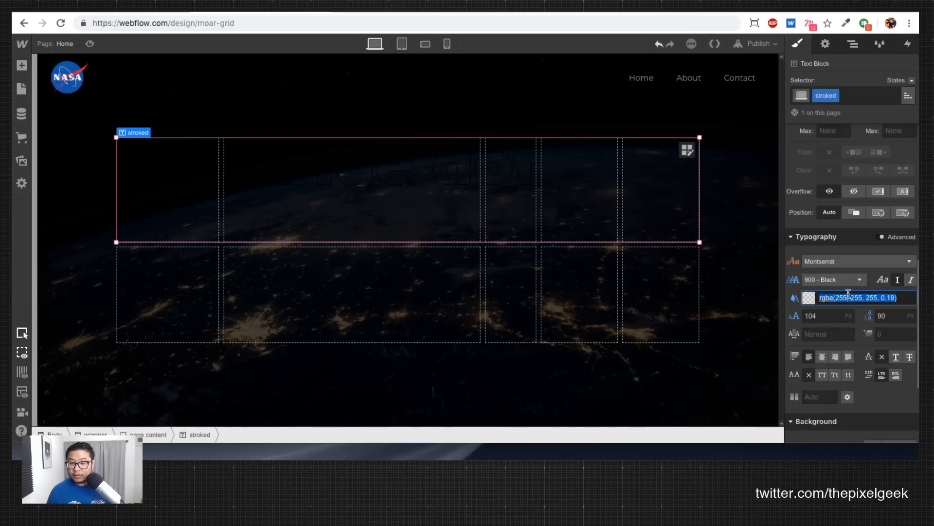
Step: Set the -webkit-text-stroke color in the HTML embed to rgba(255, 255, 255, 0.19), and save and close the code
click(854, 44)
click(827, 92)
click(826, 44)
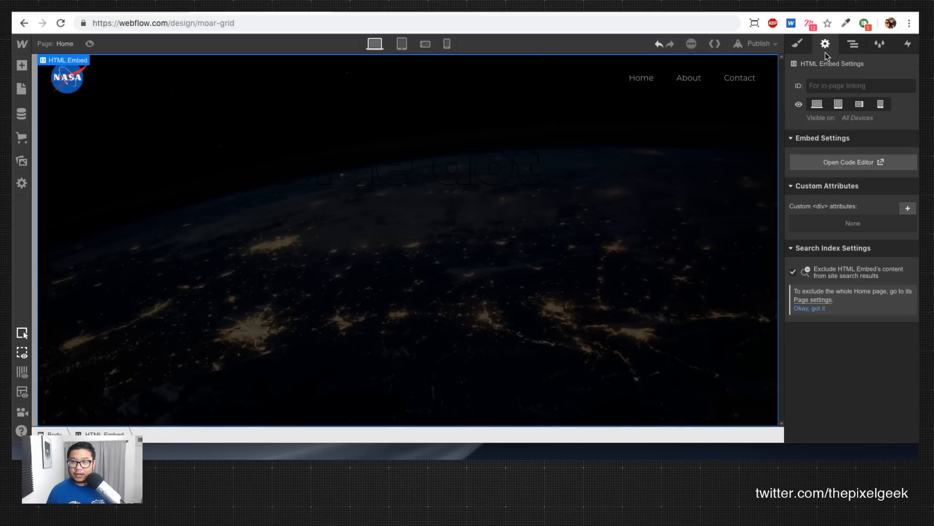
click(830, 162)
click(386, 146)
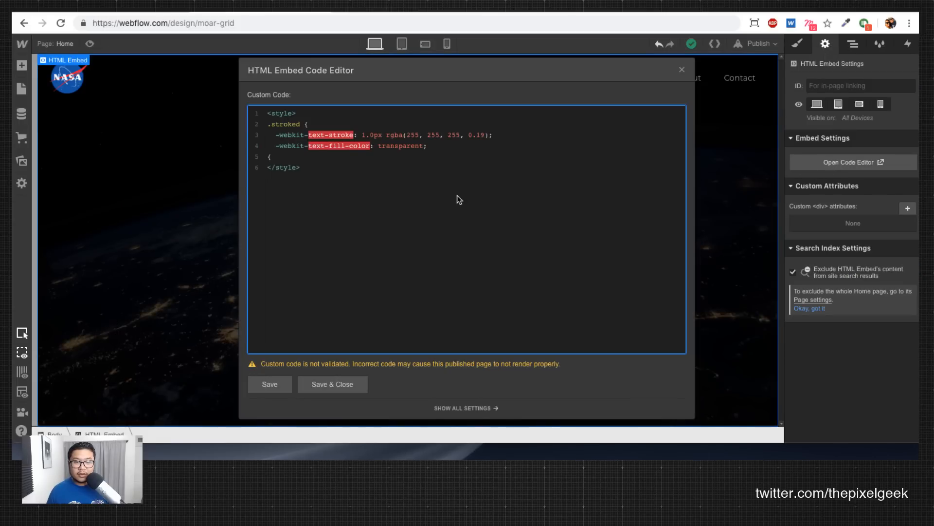
click(358, 384)
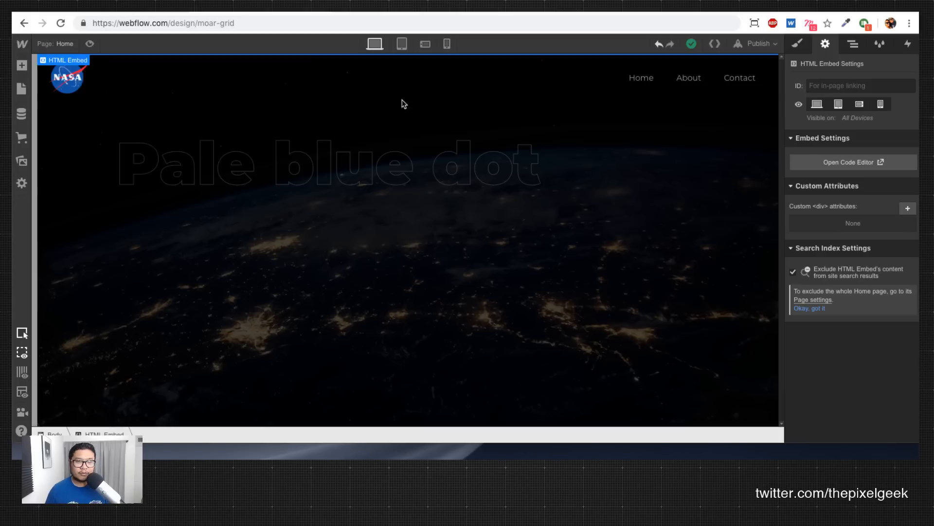
Step: Set the stroked heading's vertical alignment in its grid row to Center
click(366, 168)
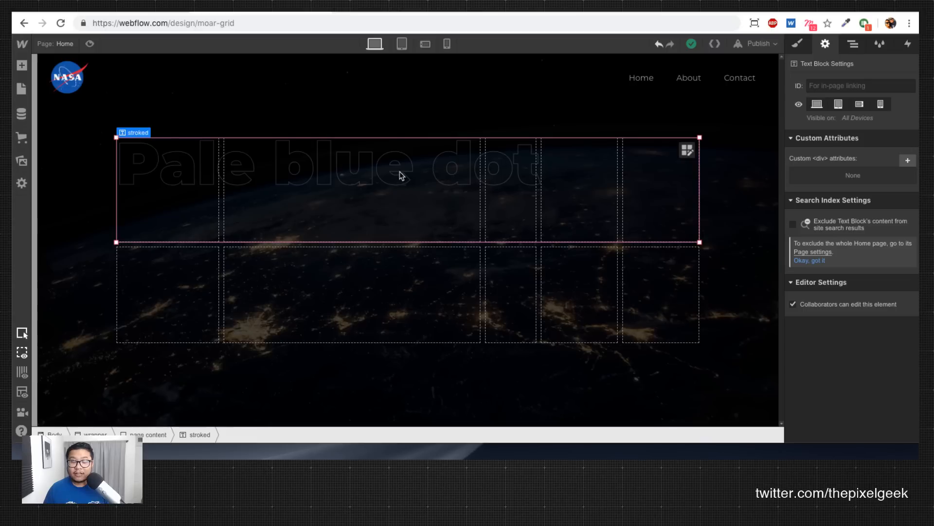
click(797, 43)
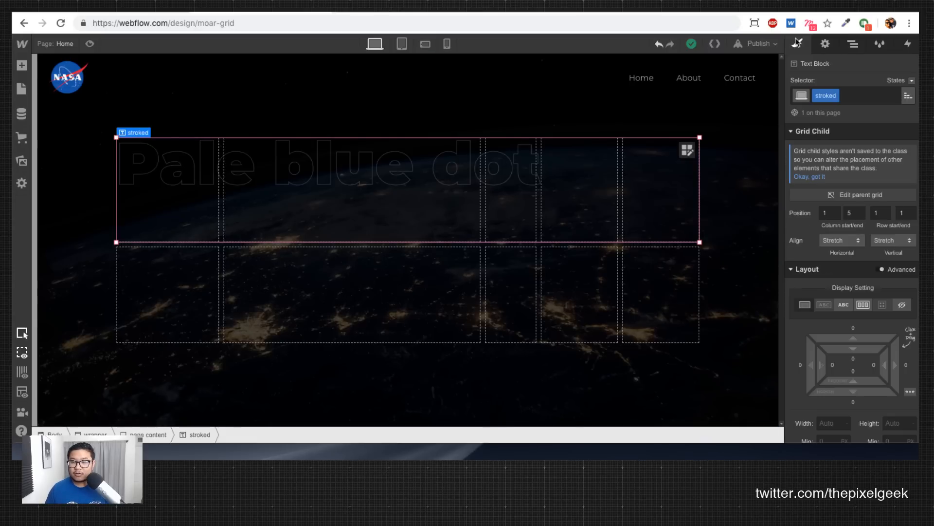
click(888, 242)
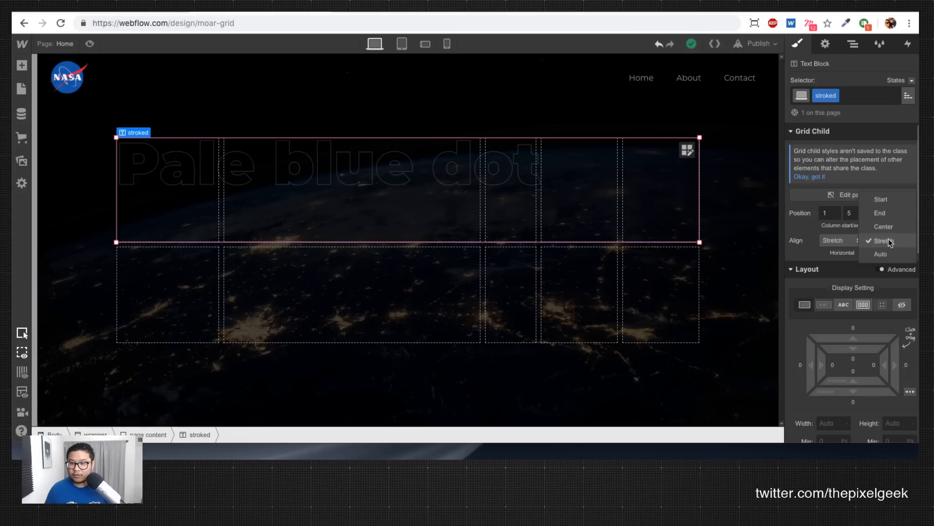
click(893, 226)
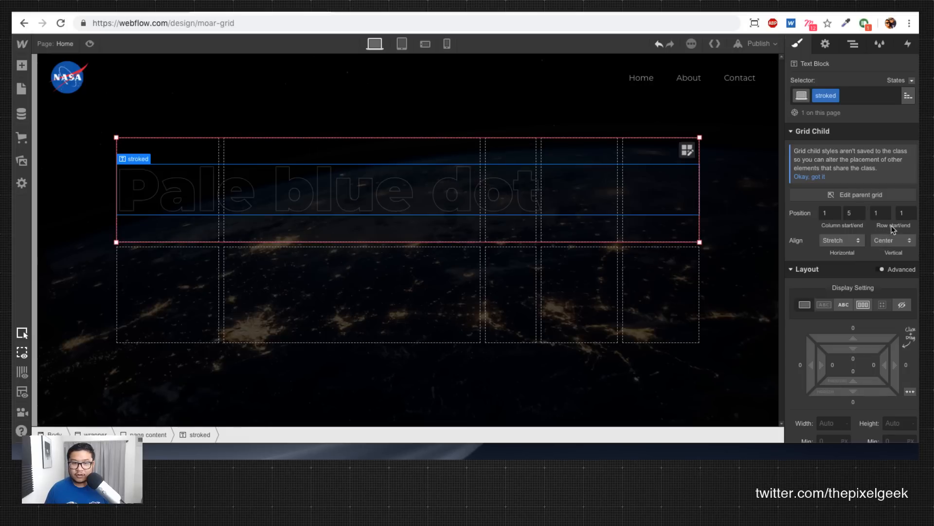
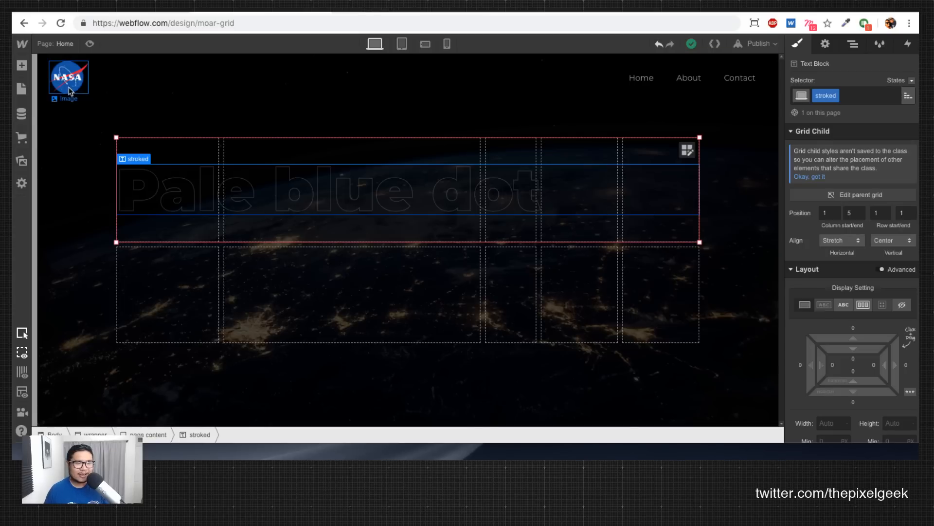
Step: Add a Text Block to the grid's first cell and extend it across all five columns of the first row
click(21, 65)
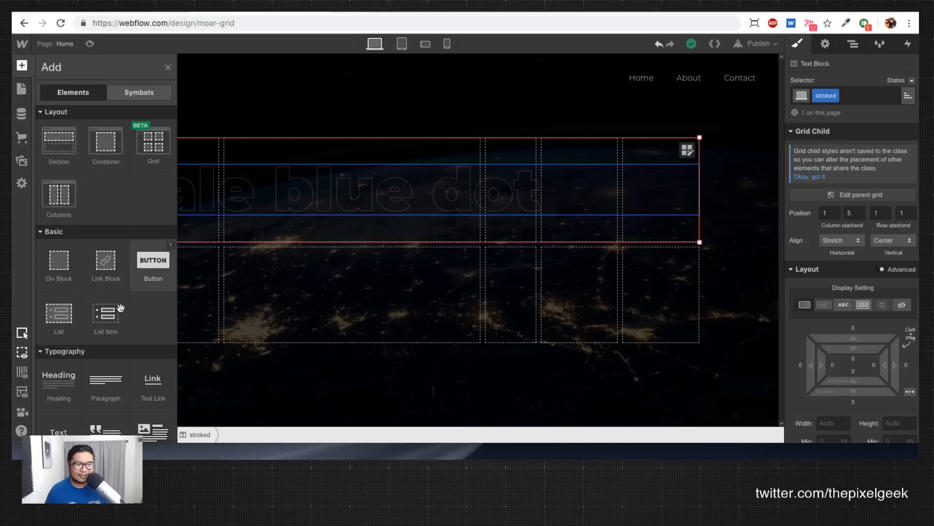
drag(59, 428, 185, 217)
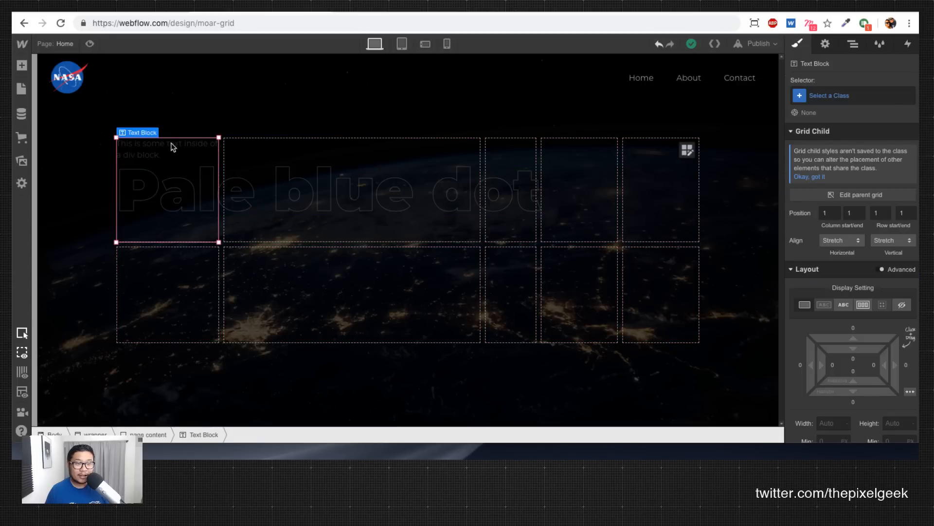
drag(217, 240, 159, 220)
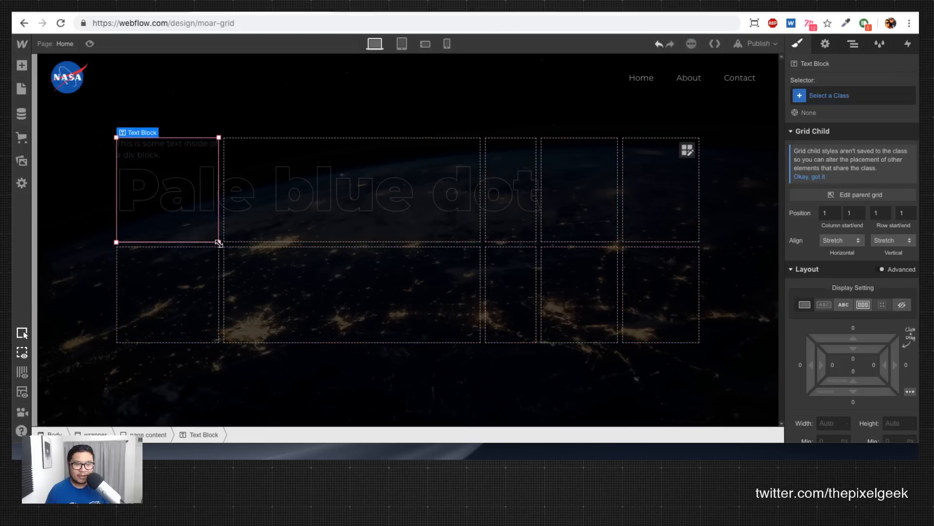
drag(218, 242, 672, 240)
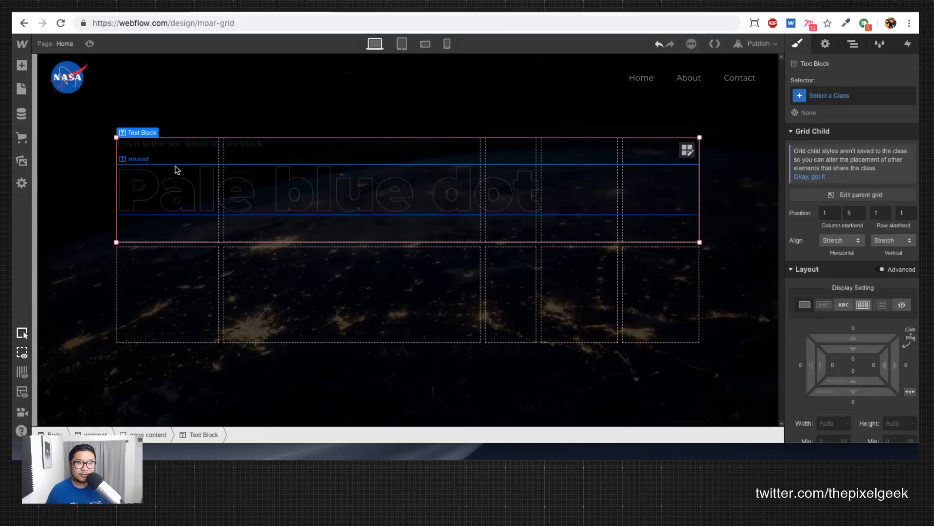
Step: Replace the new Text Block's placeholder text with "Pale blue dot"
double_click(169, 145)
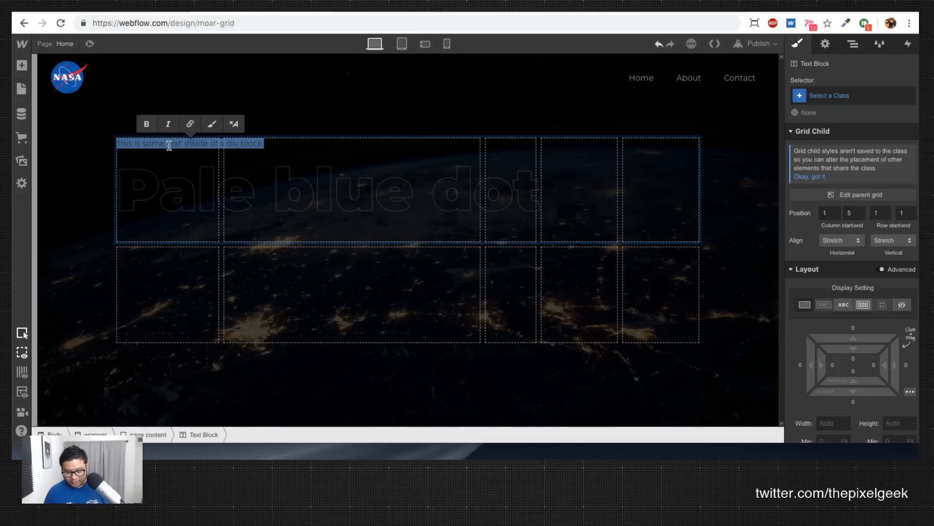
text(Pale Blue)
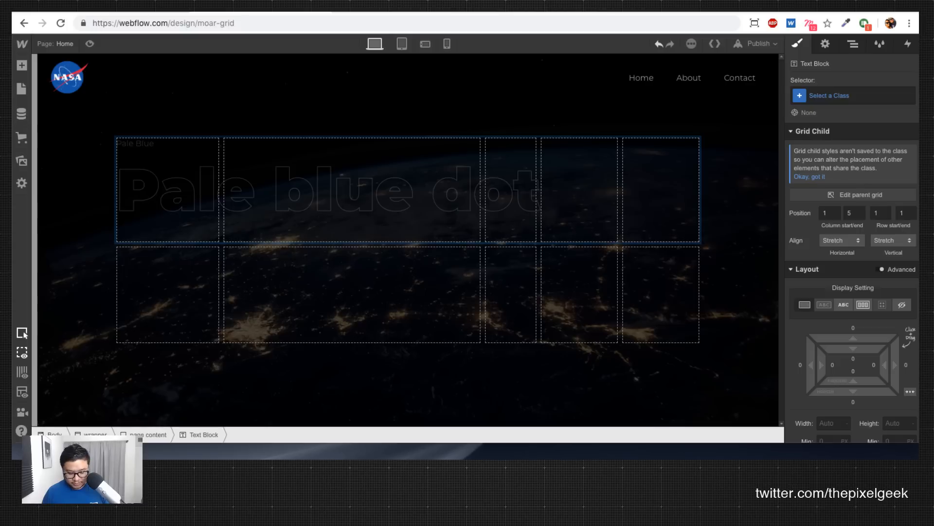
text( Dot)
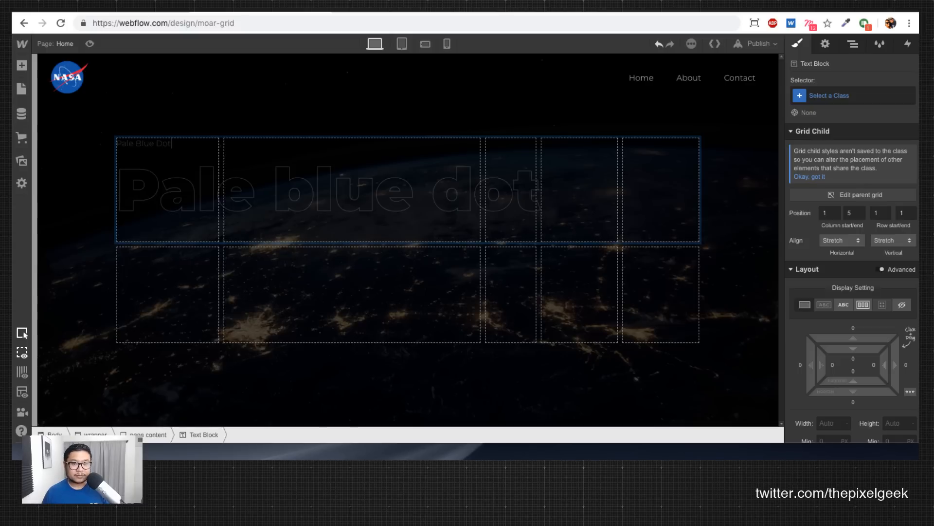
key(BackSpace)
key(BackSpace)
key(BackSpace)
key(BackSpace)
key(BackSpace)
key(BackSpace)
key(BackSpace)
key(BackSpace)
key(BackSpace)
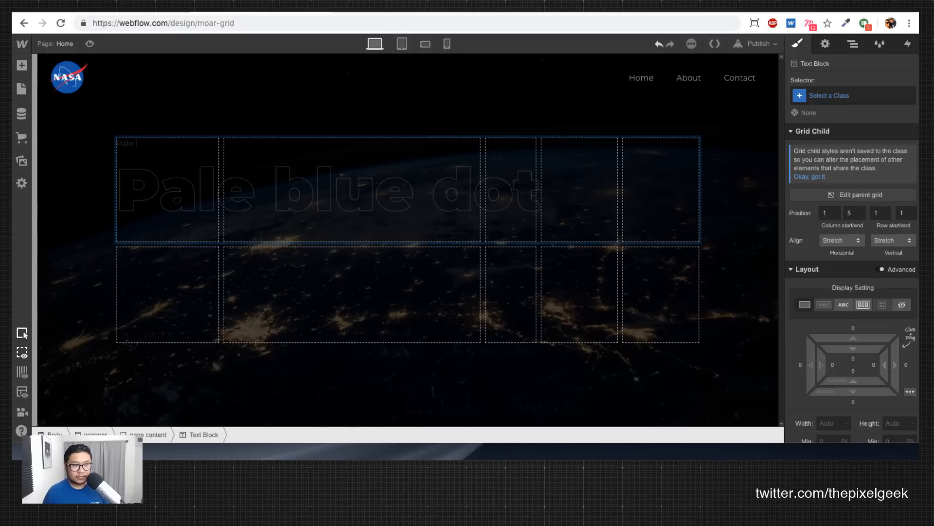
key(Escape)
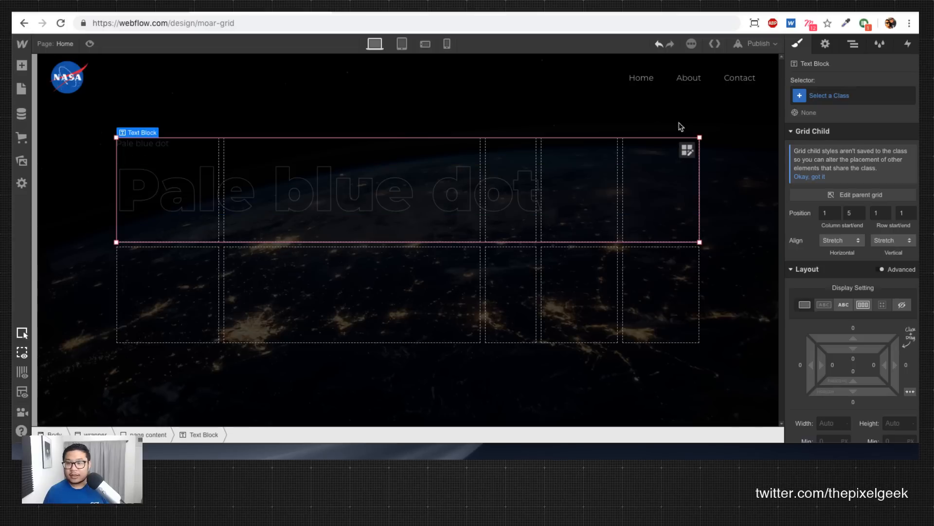
Step: Give the new "Pale blue dot" Text Block the class "big text"
click(871, 95)
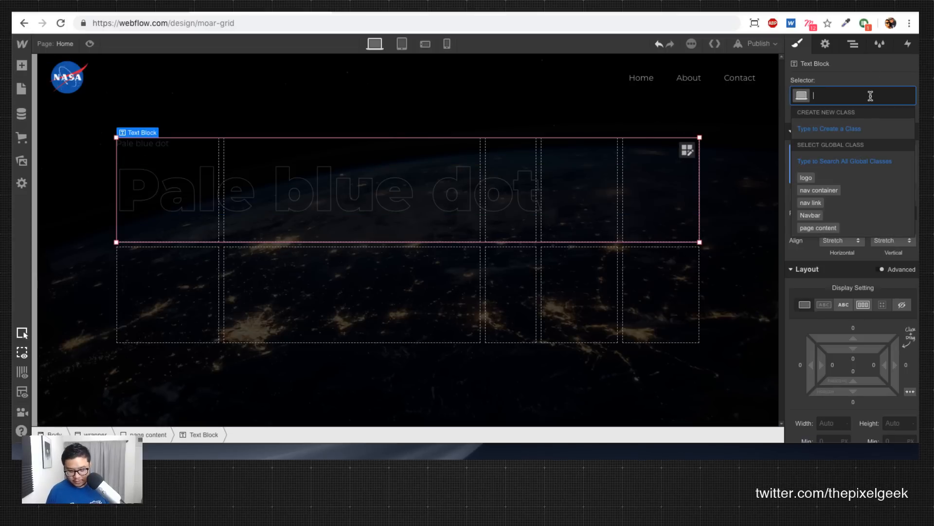
text(big text)
key(Return)
Step: Style the big text with font weight 900 - Black, white color and a font size of 104 px
scroll(878, 344, down, 5)
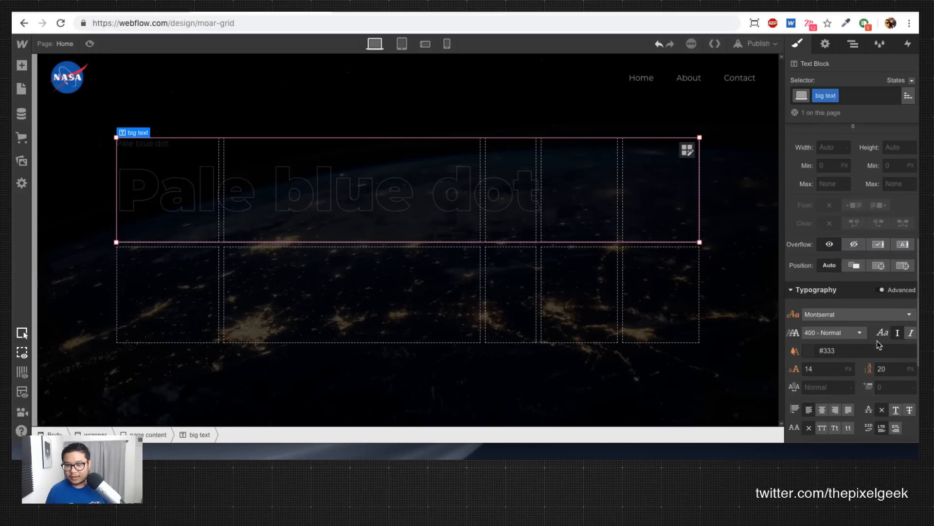
click(840, 333)
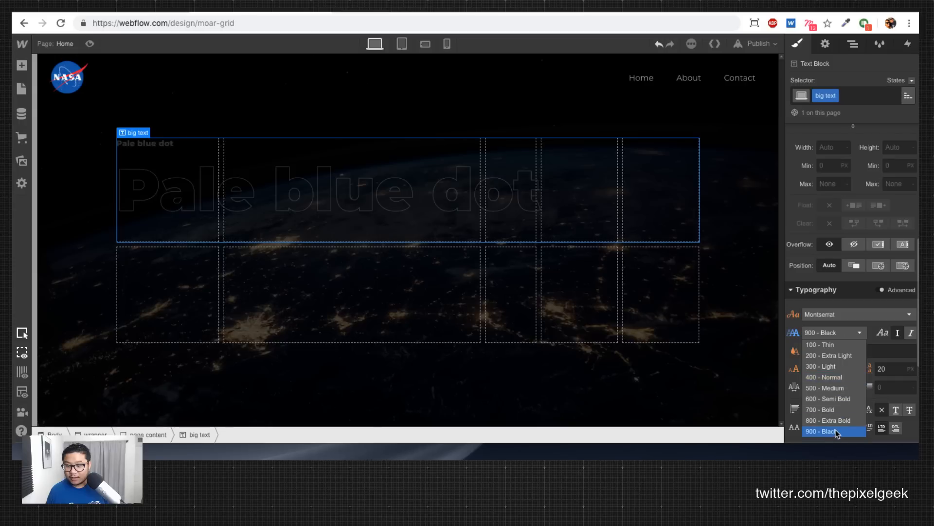
click(835, 432)
click(827, 351)
text(whi)
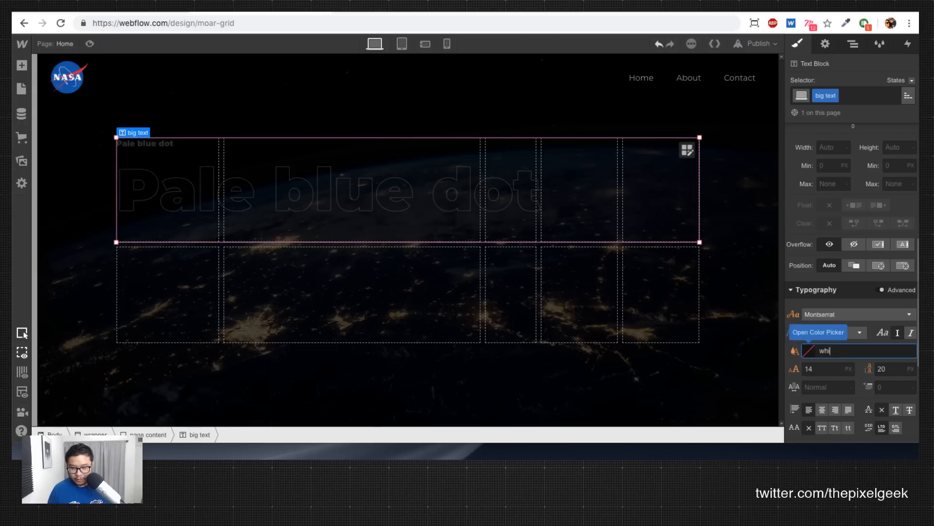
text(te)
key(Tab)
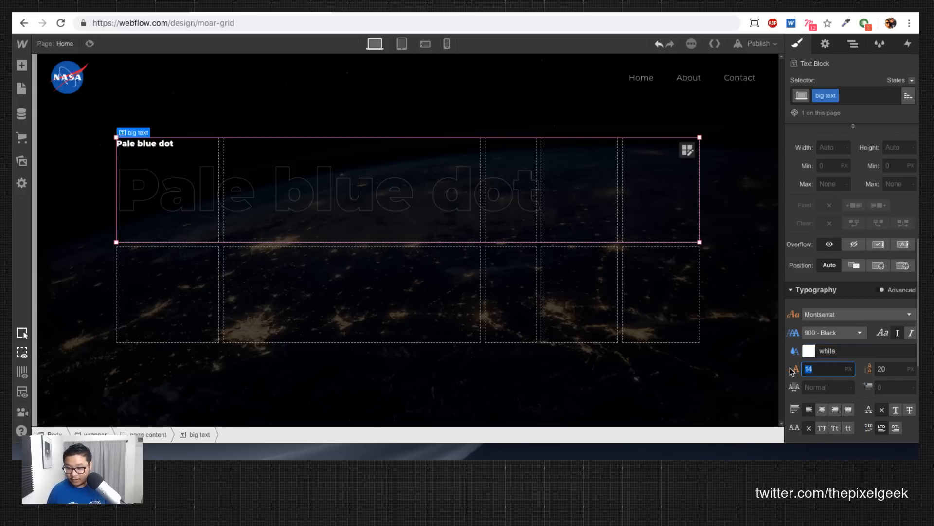
text(104)
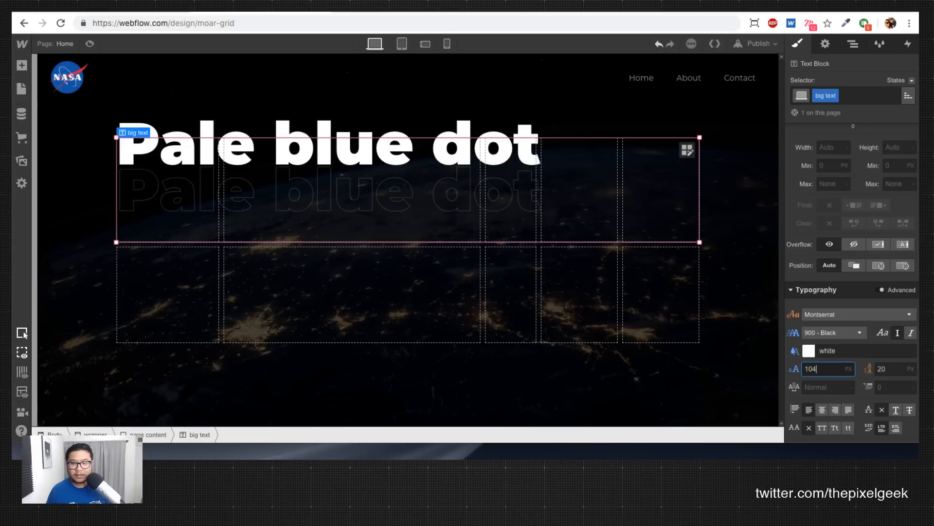
Step: Set the stroked heading's font size to 10 vw and its line height to 7 vw, after trying 124 px
click(444, 214)
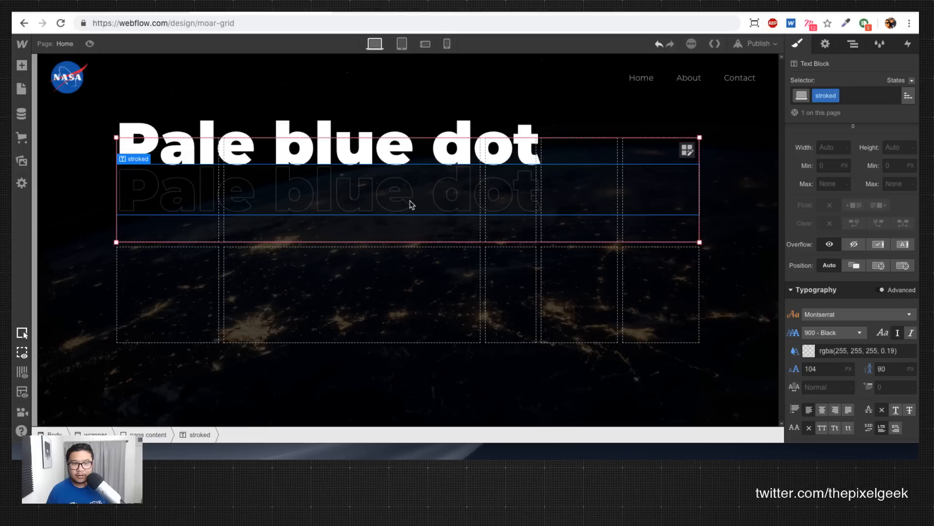
double_click(829, 368)
text(124)
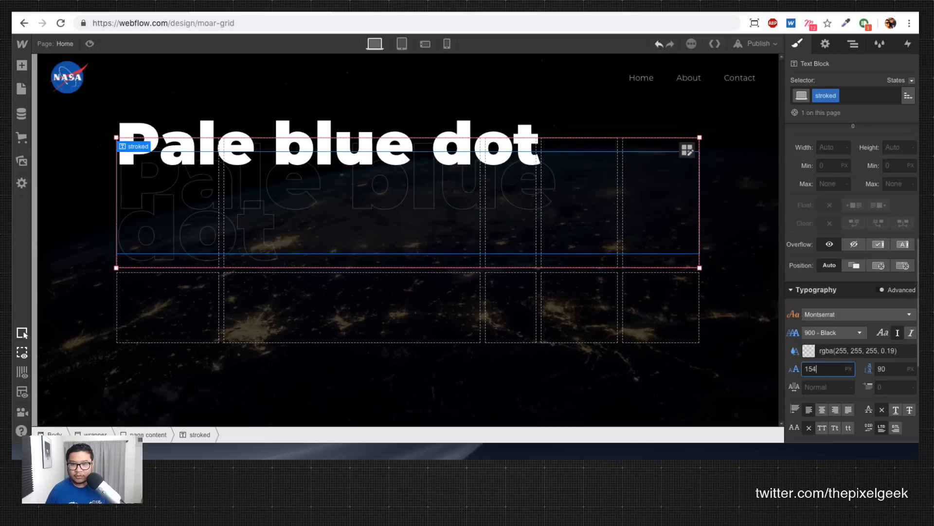
key(Return)
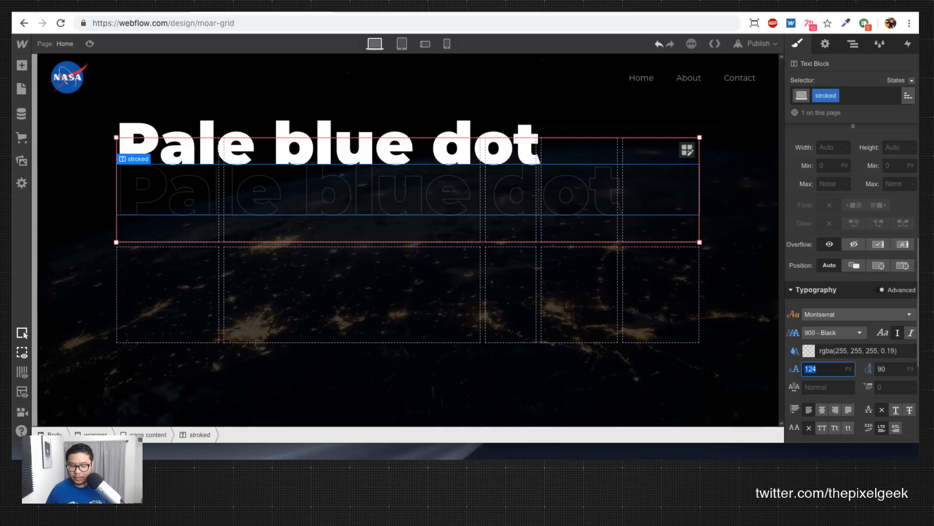
text(10vw)
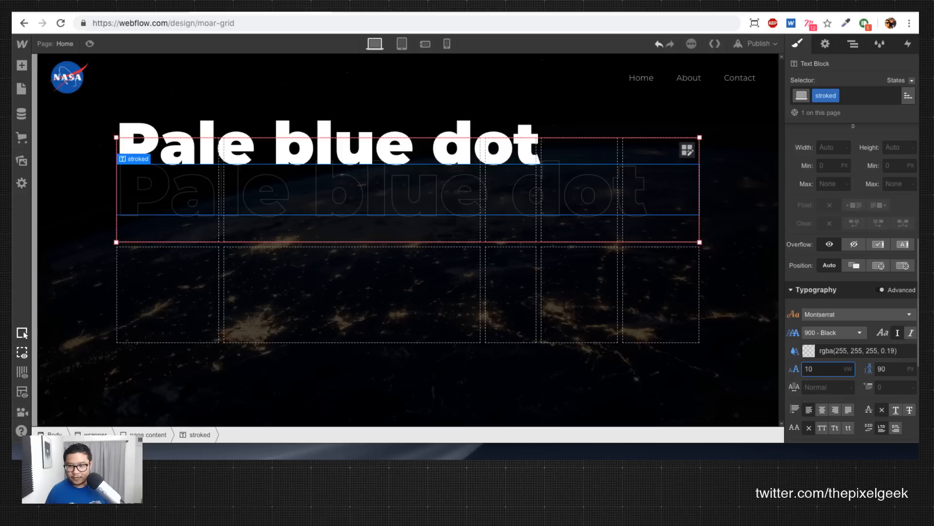
key(Tab)
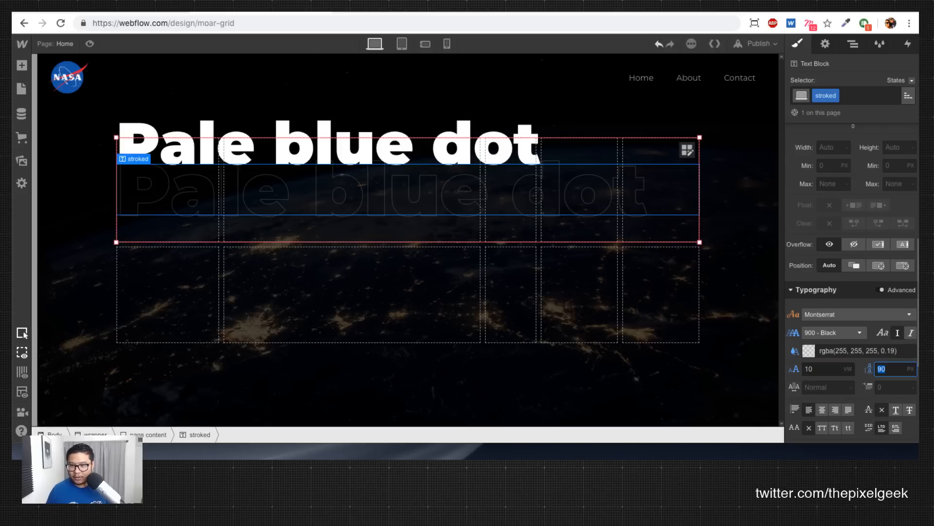
text(7vw)
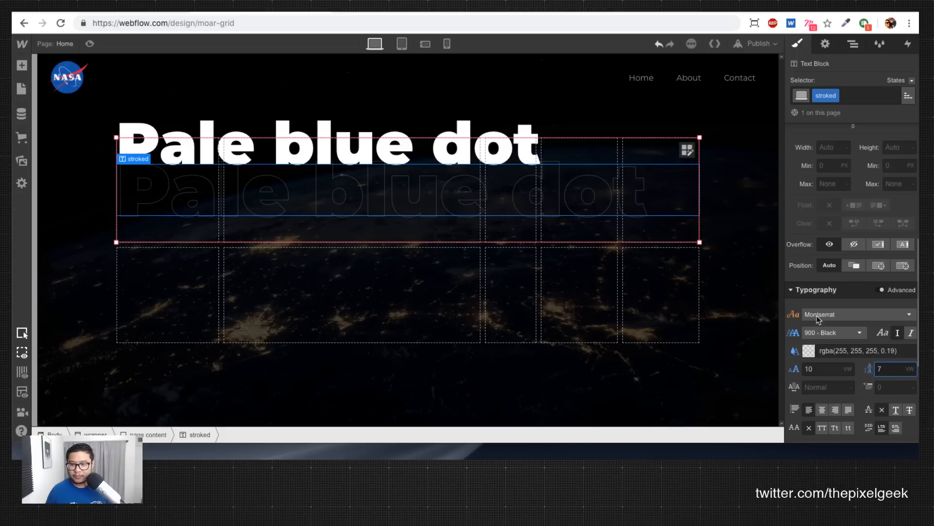
Step: Set the big text's vertical alignment in its grid row to Center
click(244, 148)
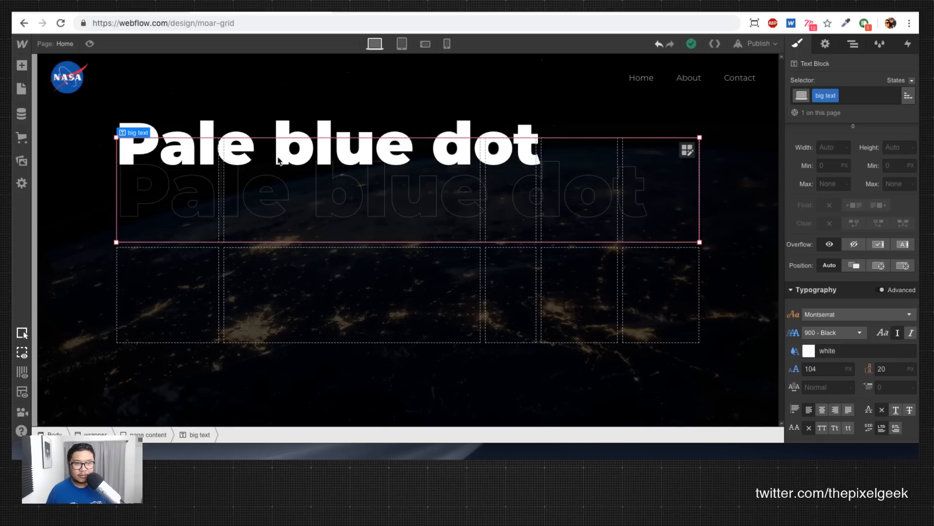
scroll(847, 334, up, 5)
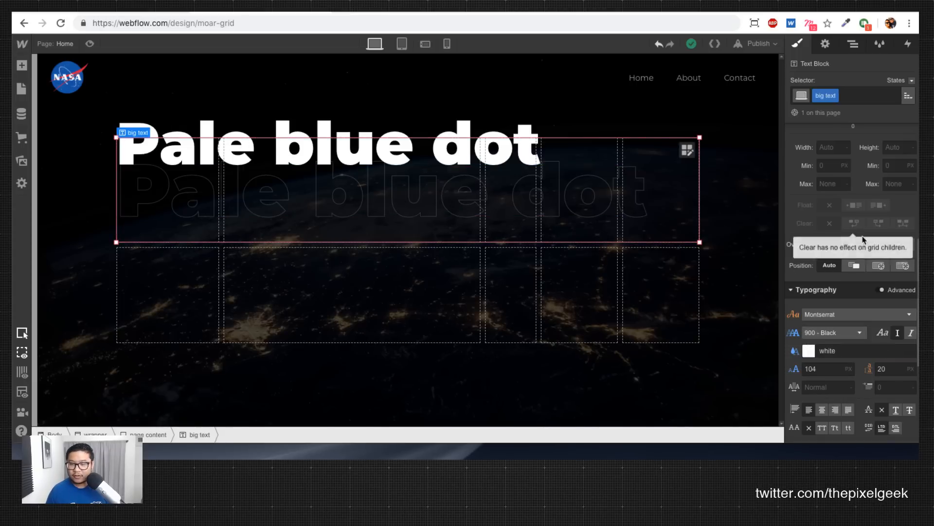
click(893, 165)
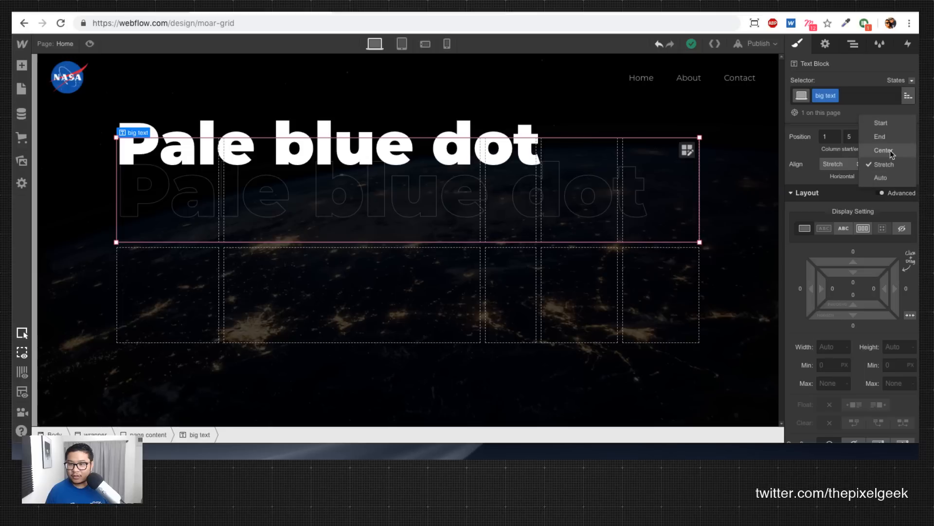
click(890, 150)
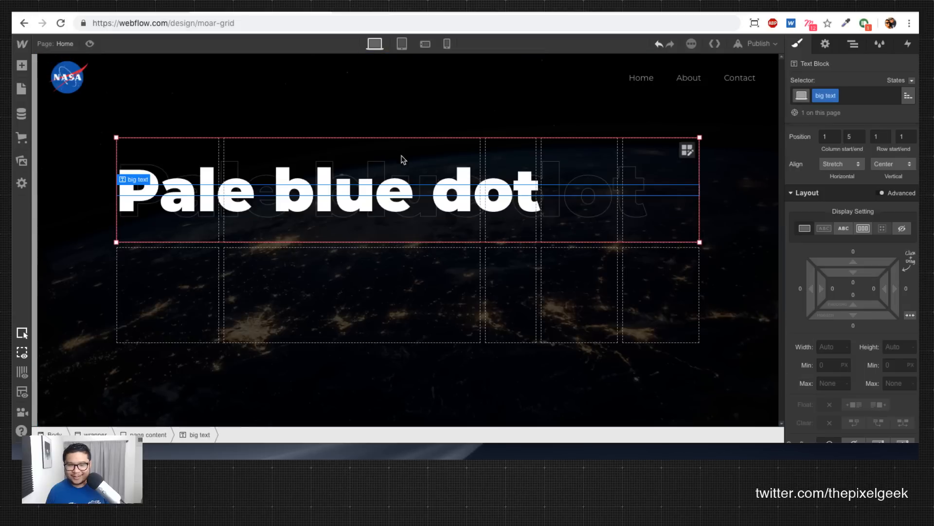
Step: Set the big text's font size to 10 vw and its line height to 7 vw
scroll(838, 340, down, 5)
click(829, 272)
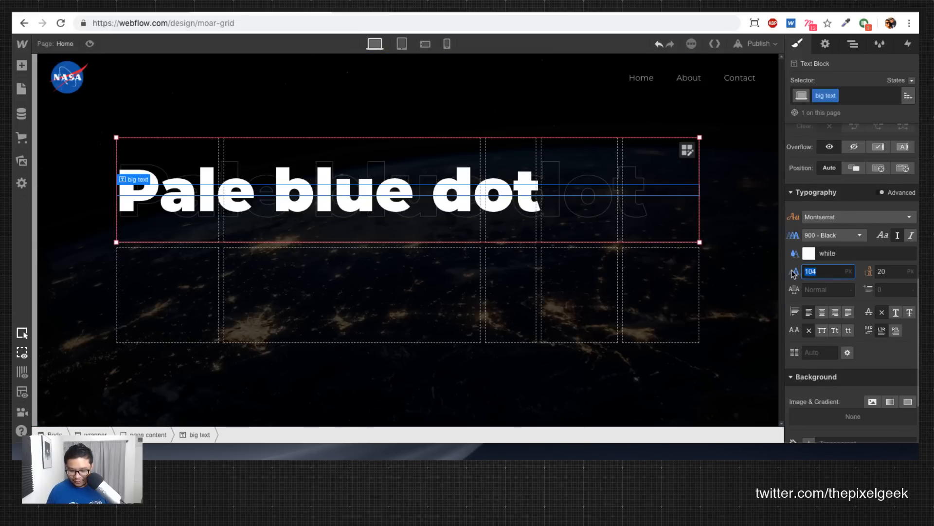
text(10vw)
key(Return)
key(Tab)
text(10v)
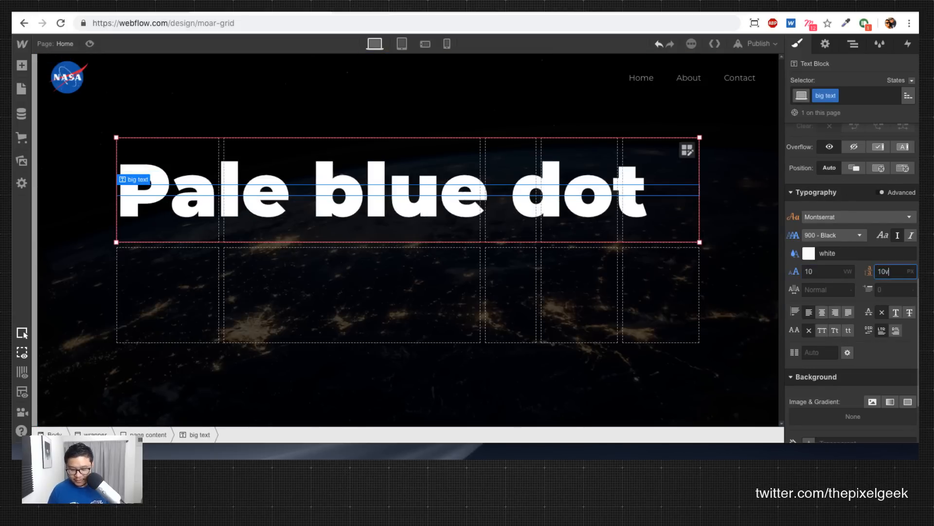
text(w)
key(Return)
key(Down)
key(Down)
key(Down)
Step: Reduce the big text's font size to 5 vw
key(shift+Tab)
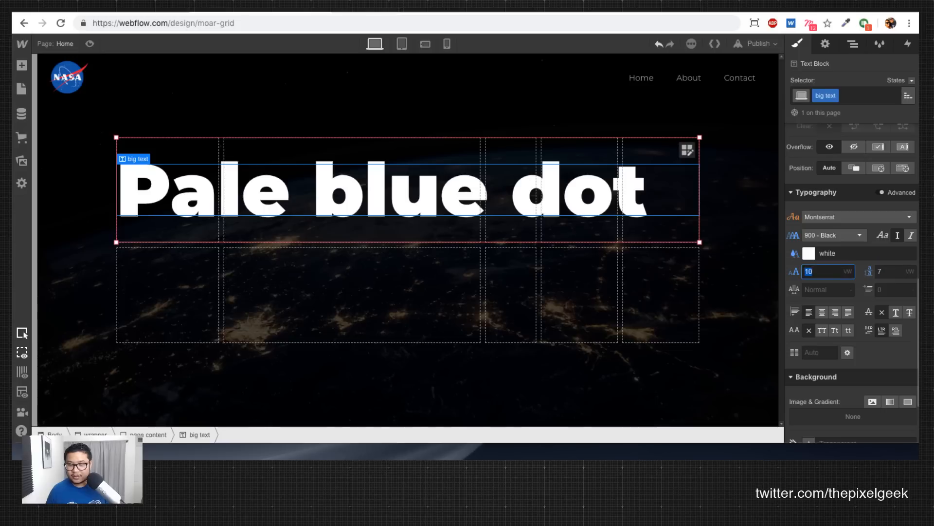
key(Down)
key(Down)
key(Down)
key(Down)
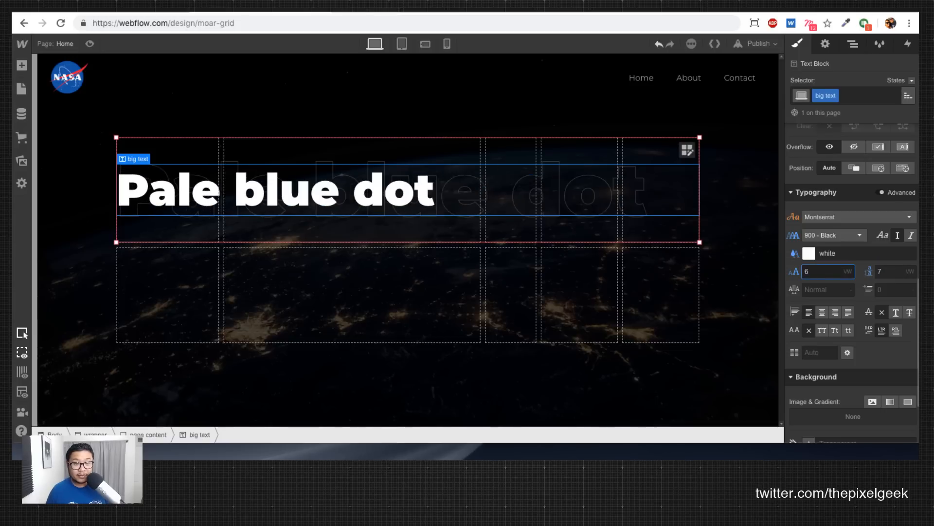
key(Down)
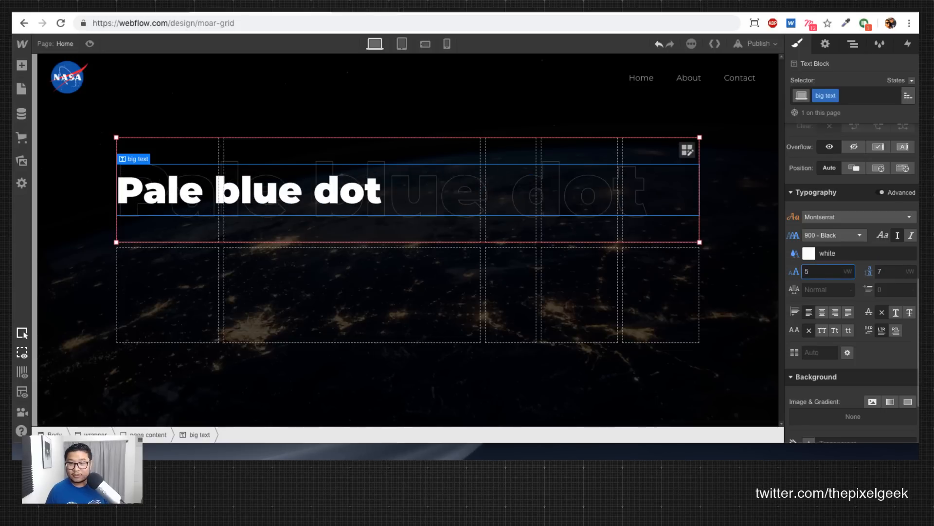
key(Tab)
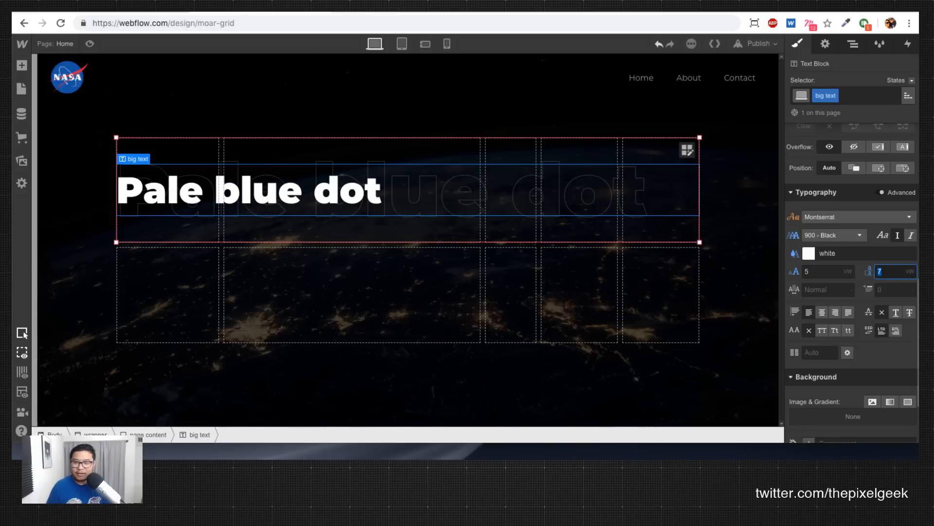
Step: Set the big text's line height to 4 VW and its left padding to 2vw
text(4)
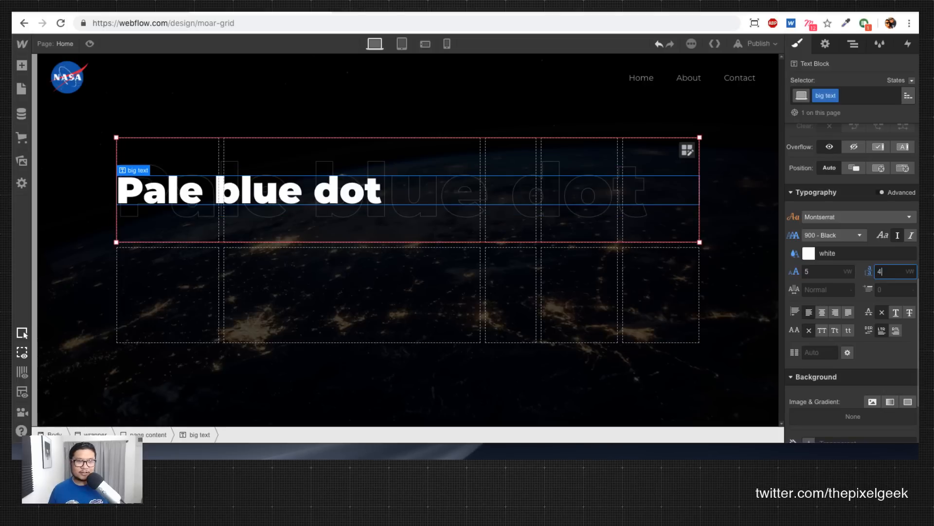
scroll(887, 255, up, 5)
scroll(887, 254, up, 3)
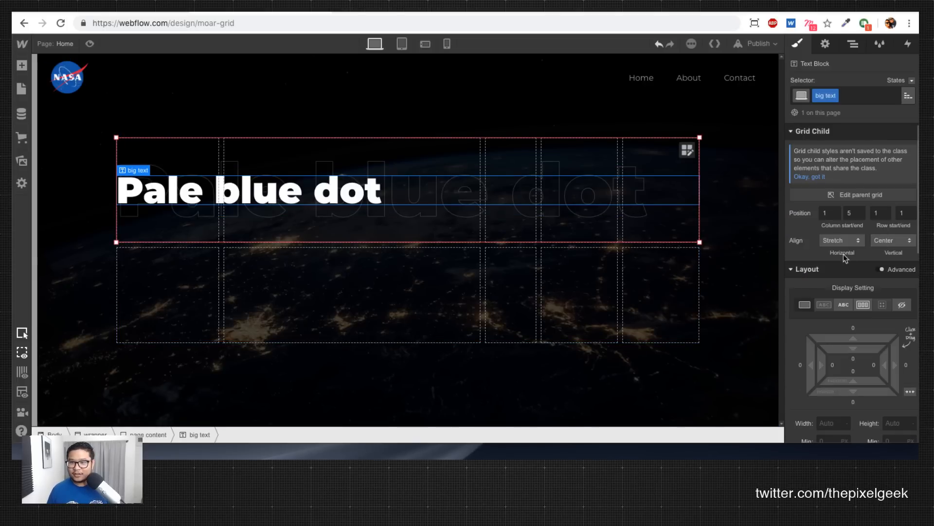
drag(822, 367, 873, 365)
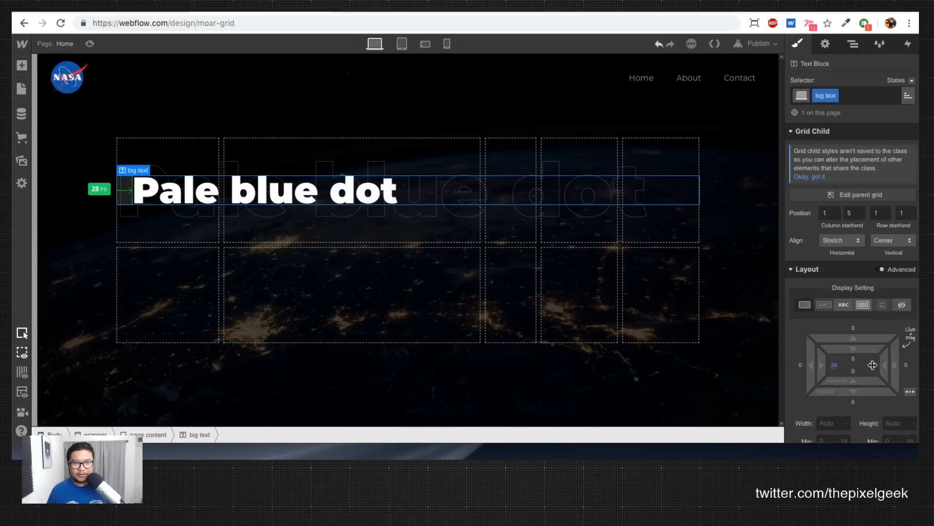
click(834, 365)
text(5vw)
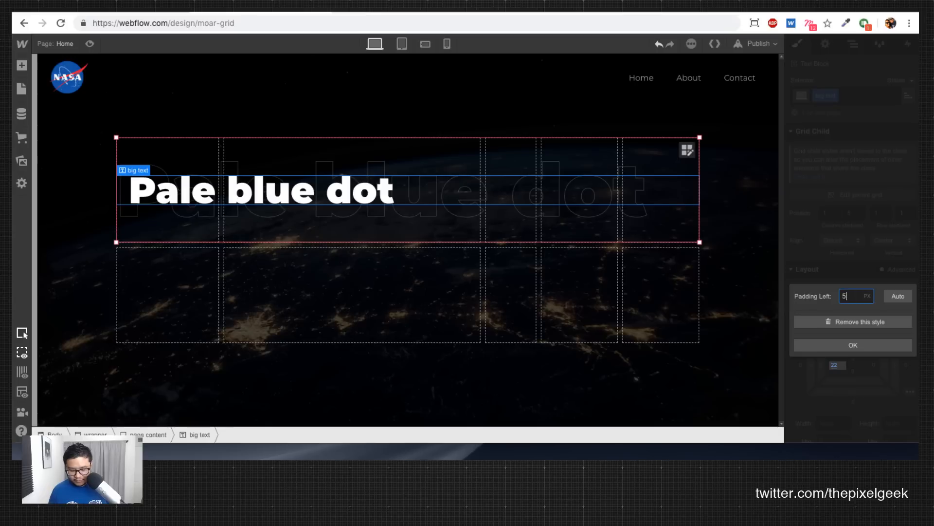
key(Return)
drag(839, 372, 818, 367)
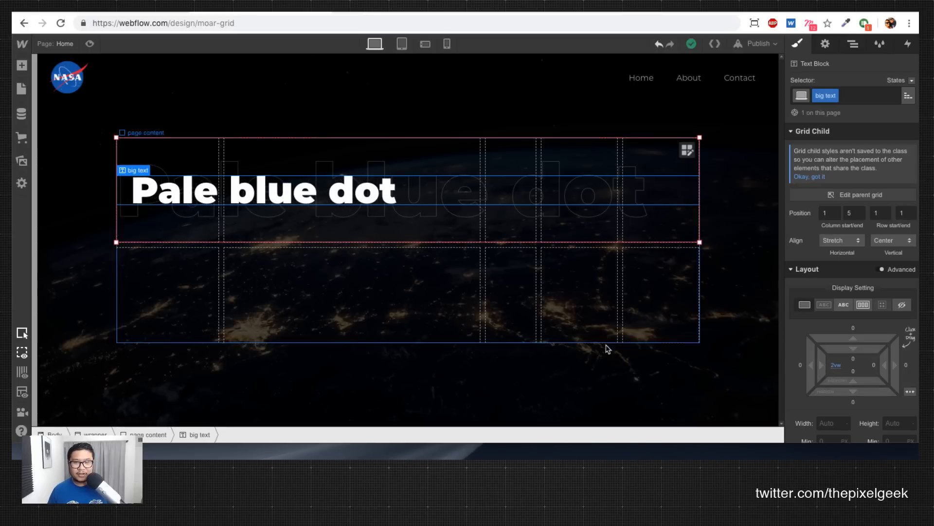
Step: Select the page content grid and preview the page to check how the solid heading overlays the outlined one
click(308, 278)
click(89, 44)
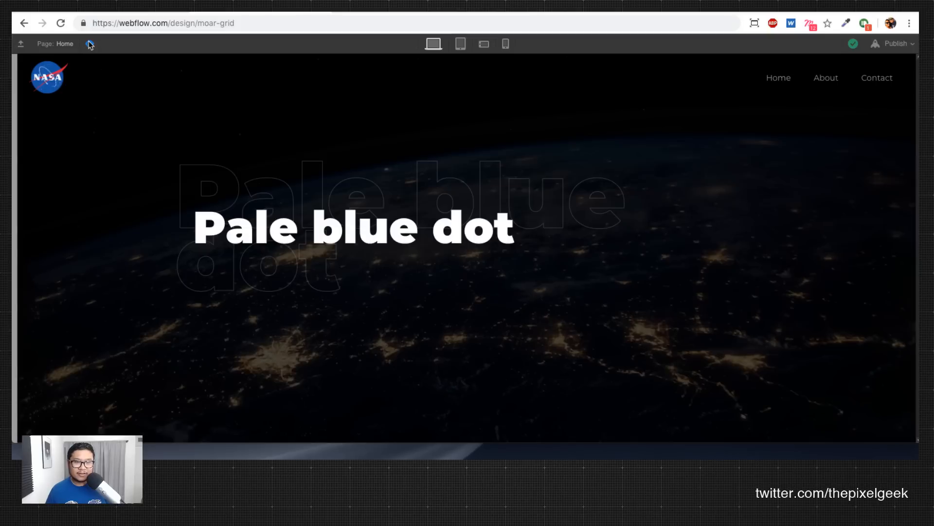
click(89, 43)
click(89, 44)
click(89, 43)
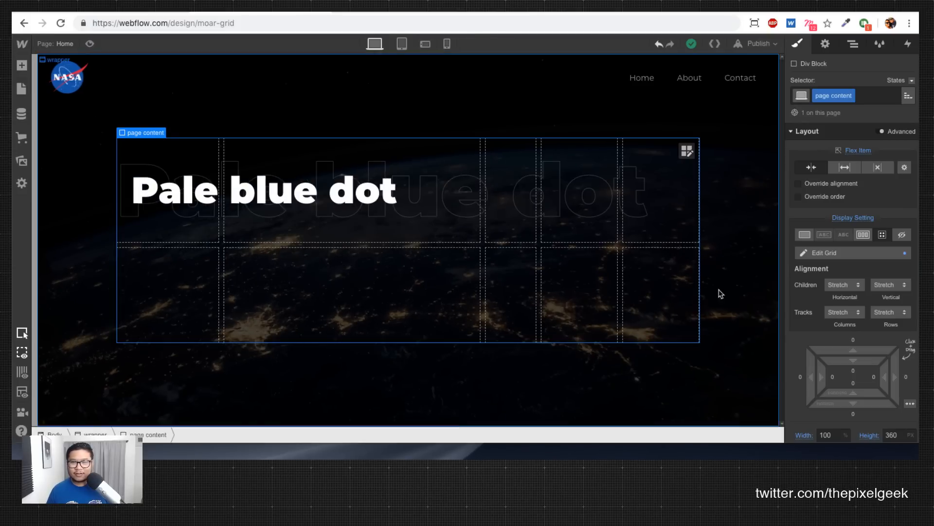
Step: Set the page content grid's maximum width to 1180 px
scroll(840, 311, down, 2)
scroll(837, 326, down, 3)
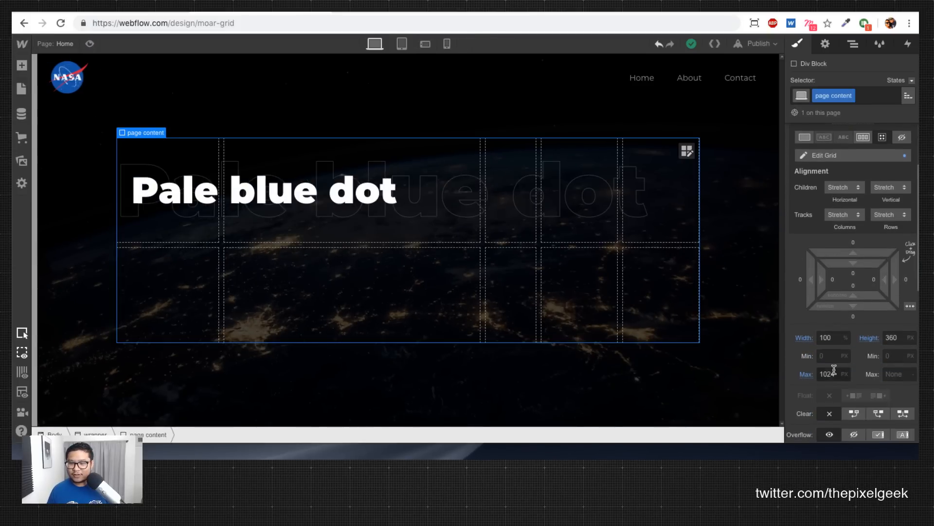
click(827, 374)
text(1)
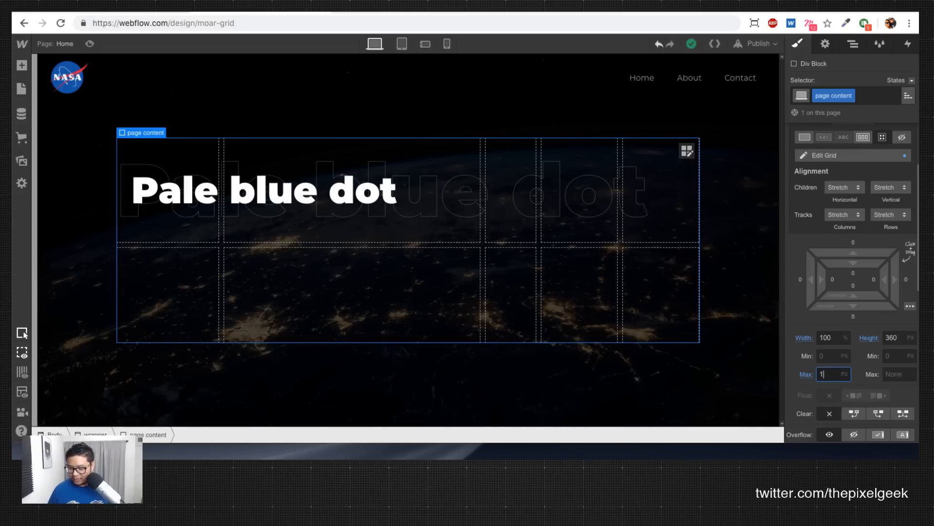
text(180)
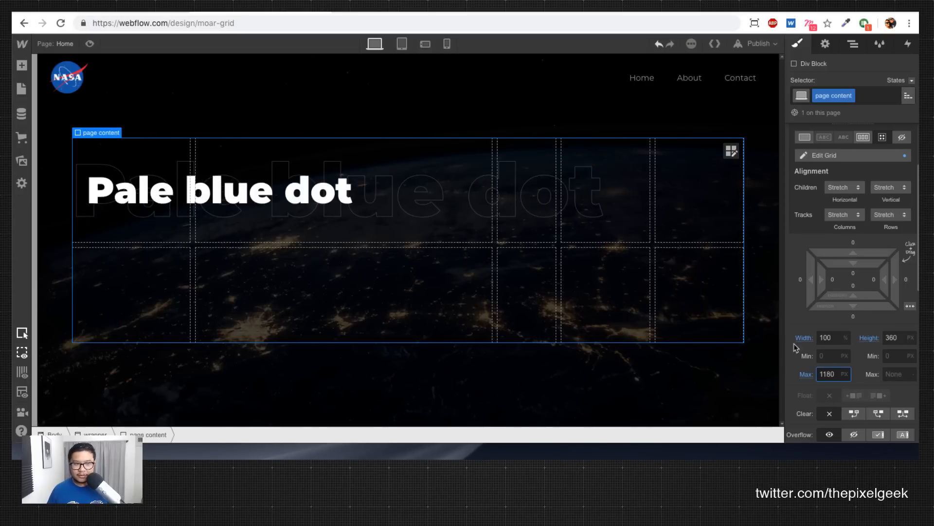
Step: Preview the page to check the heading layout, and compare it with the reference design on Dribbble
click(91, 44)
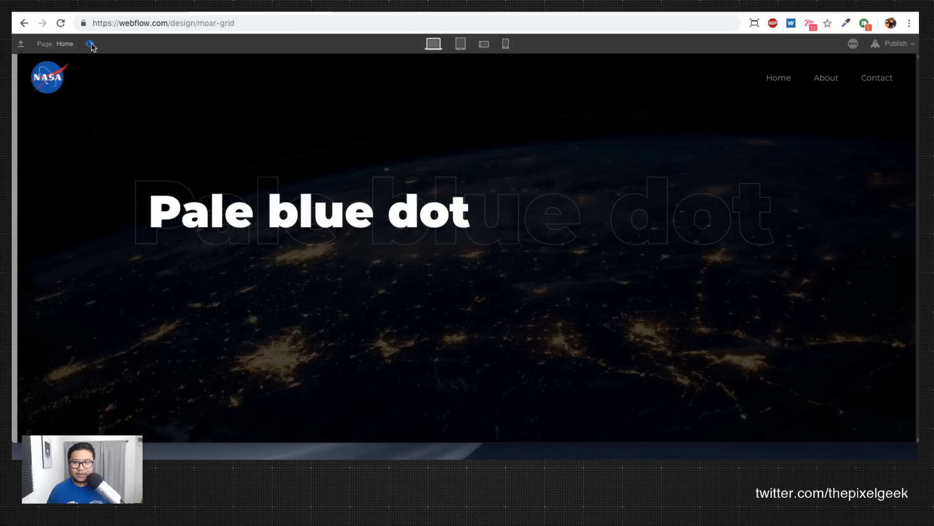
click(90, 45)
click(90, 44)
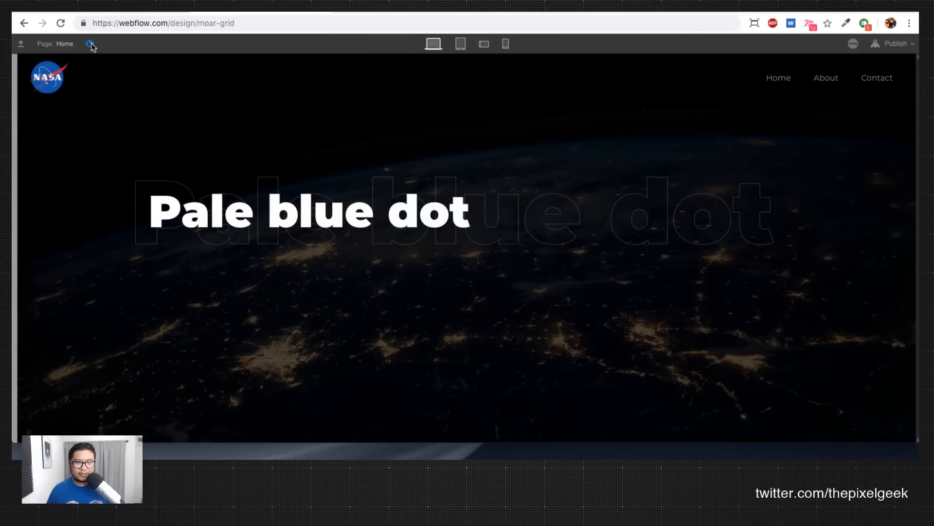
click(90, 44)
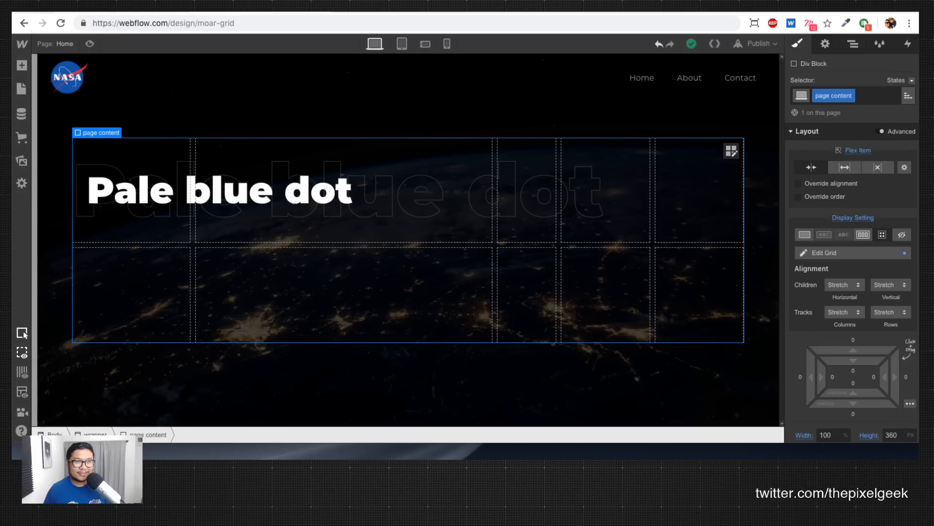
click(146, 7)
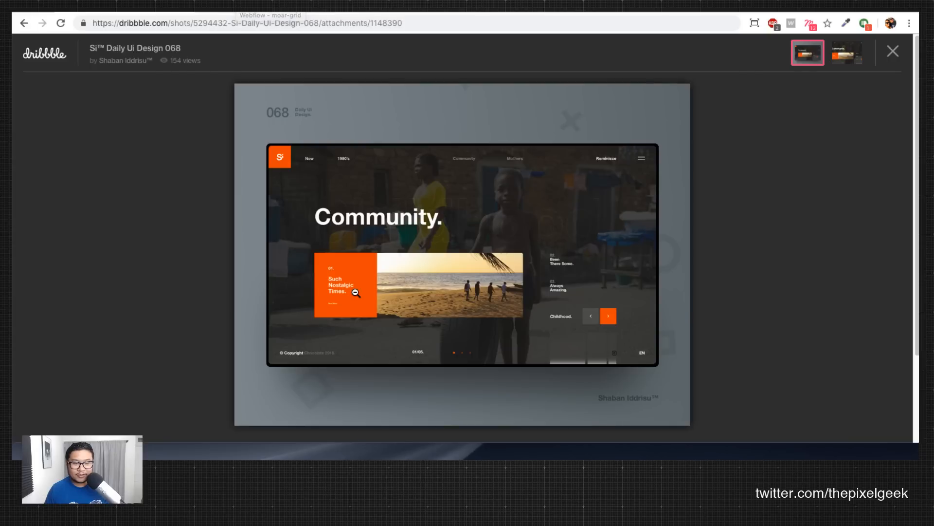
click(238, 6)
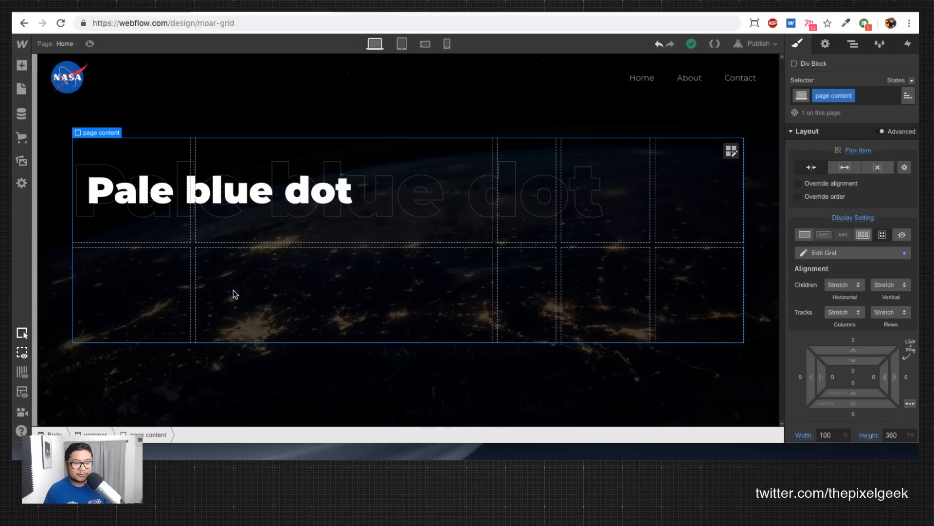
Step: Add a div block to the first cell of the grid's second row and give it the class box
click(22, 65)
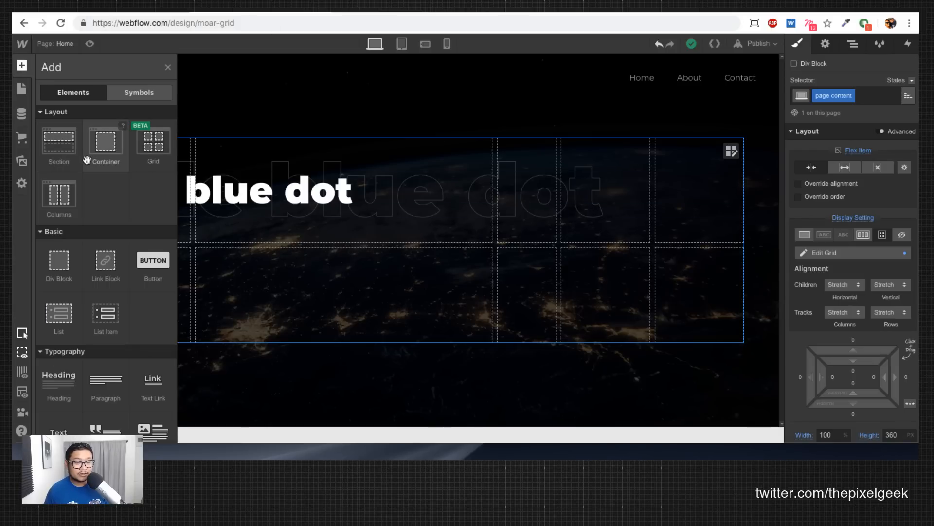
drag(59, 261, 141, 289)
click(853, 96)
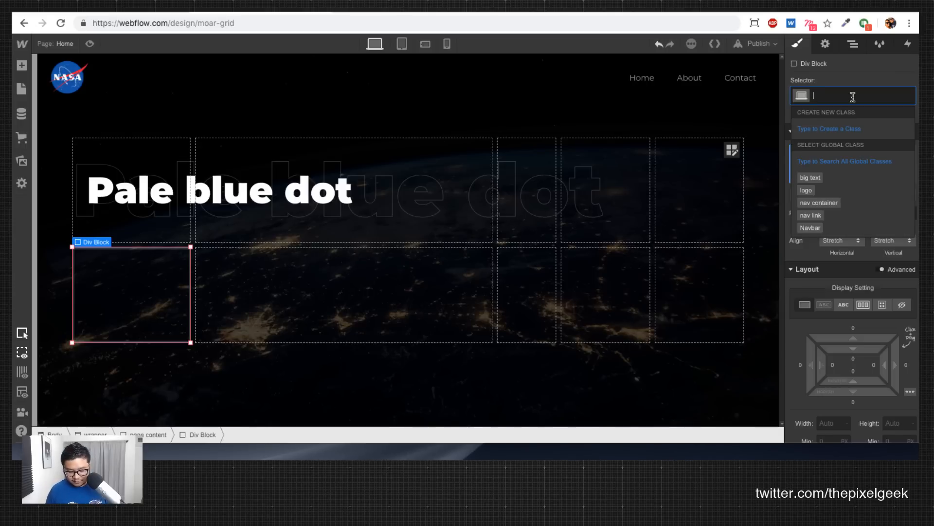
text(box)
key(Return)
Step: Fill the box's background with the NASA logo's blue, sampled as #125cae
scroll(860, 342, down, 5)
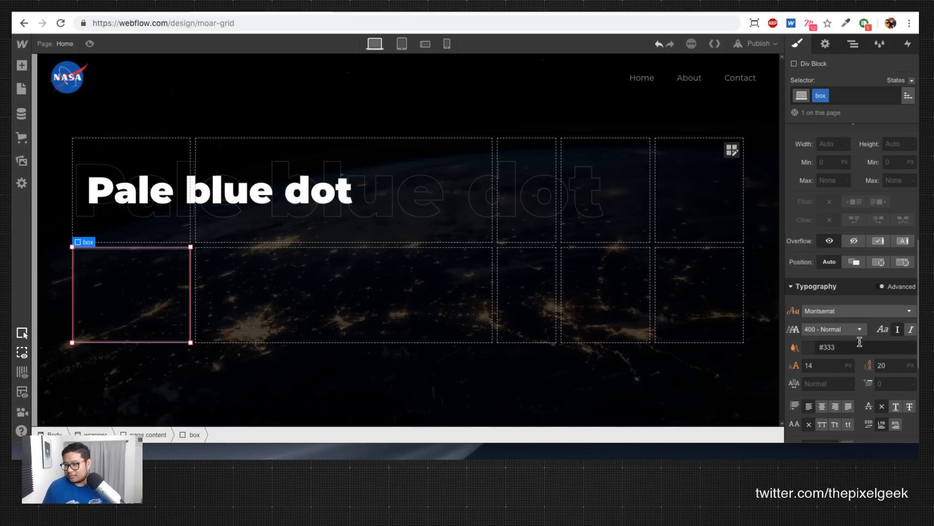
scroll(860, 342, down, 4)
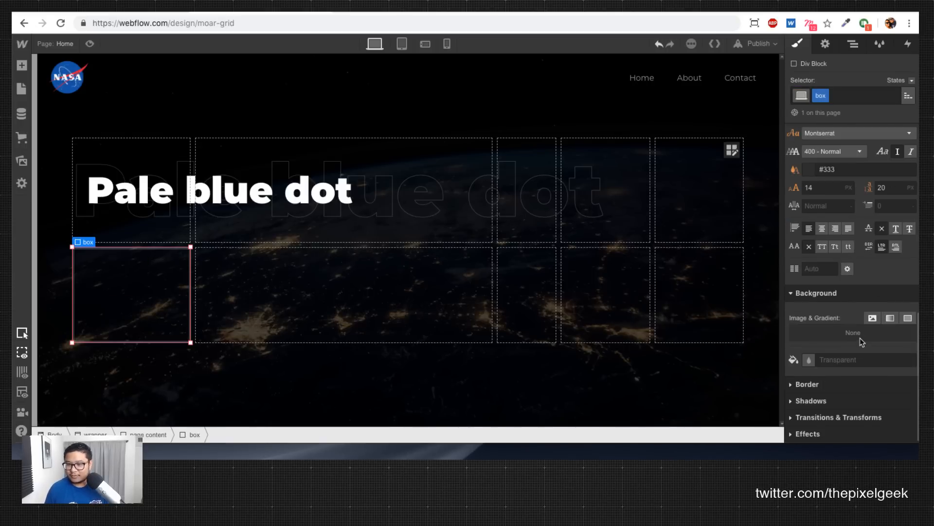
click(809, 360)
drag(845, 257, 880, 217)
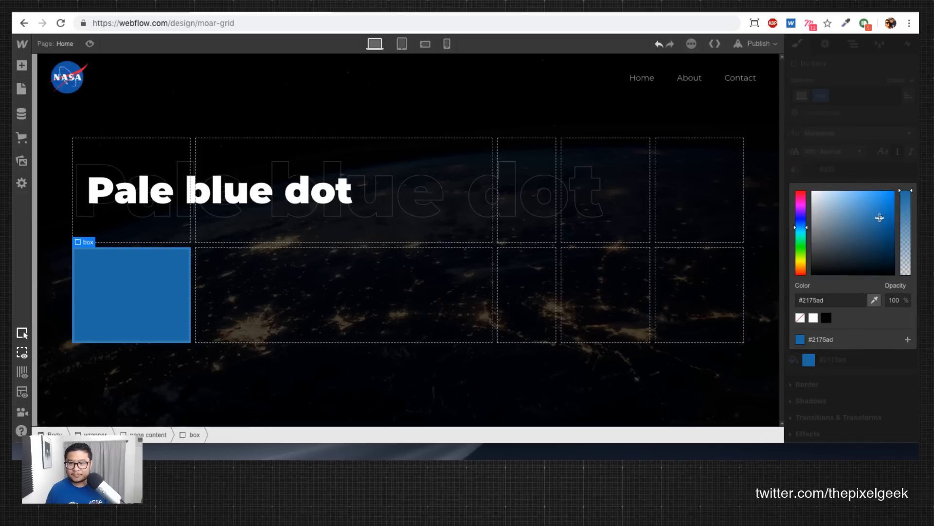
click(875, 301)
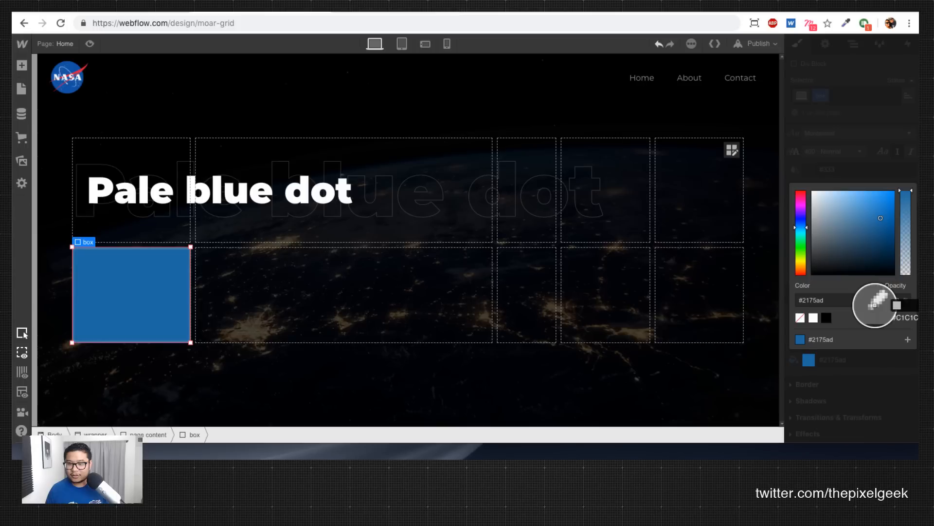
click(69, 89)
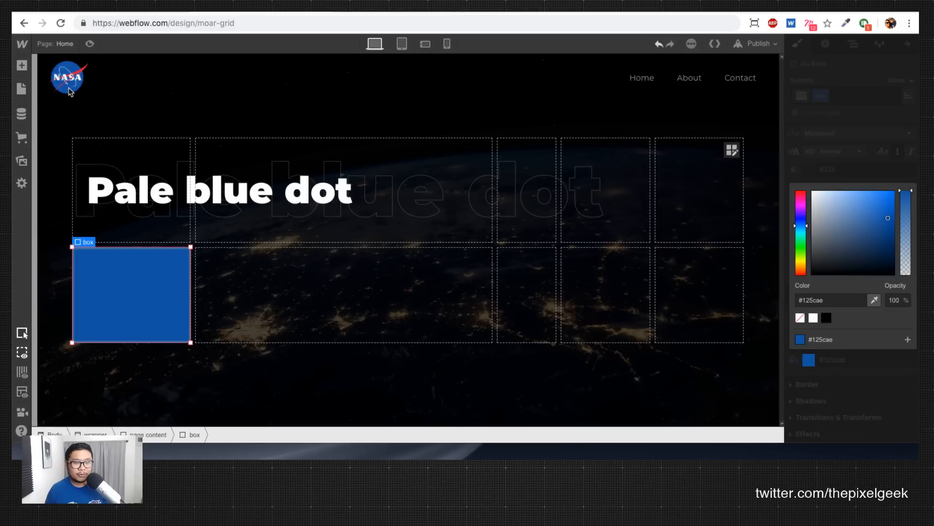
click(870, 183)
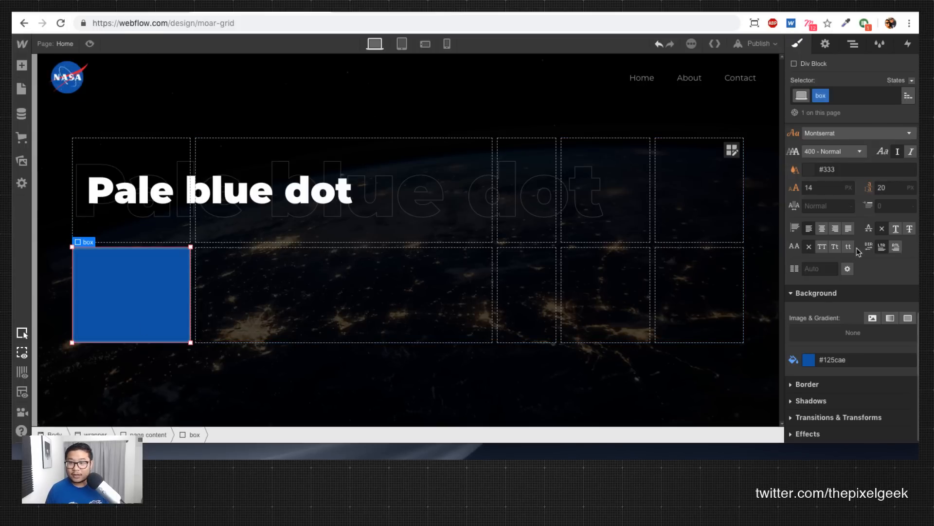
Step: Make the box a horizontal flex layout centered on both axes and add a text block inside it
scroll(858, 251, up, 10)
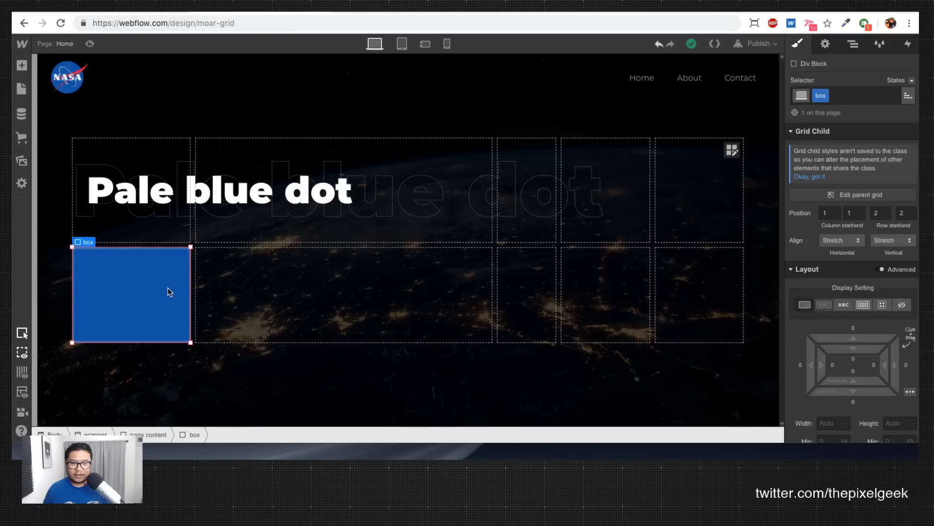
click(863, 304)
click(832, 356)
click(832, 375)
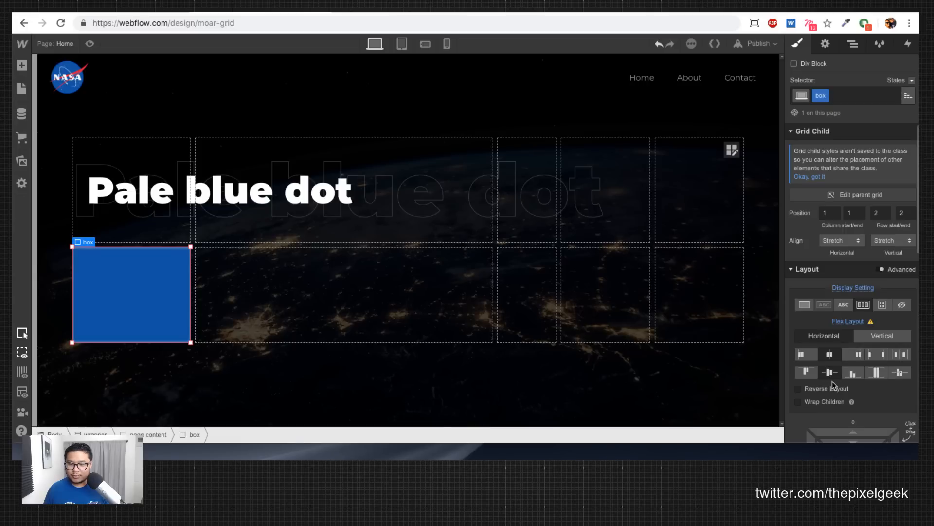
key(a)
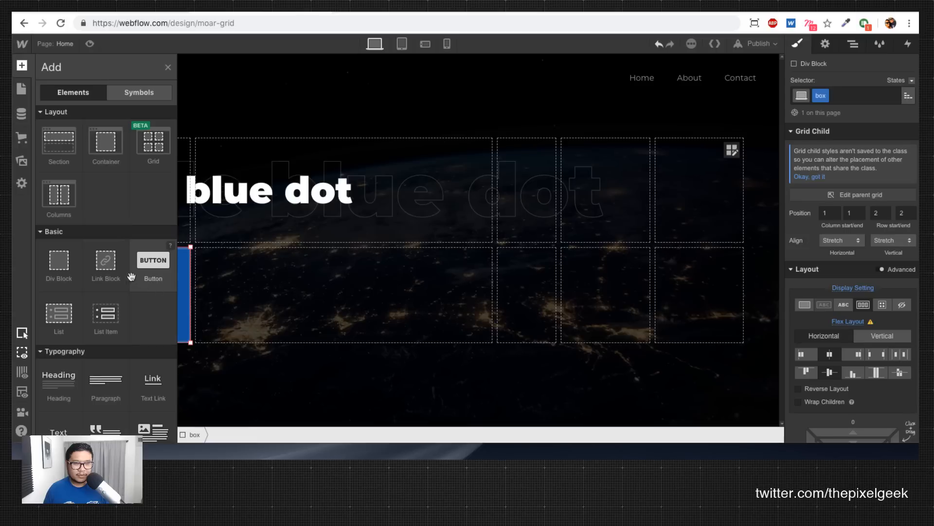
drag(59, 429, 194, 278)
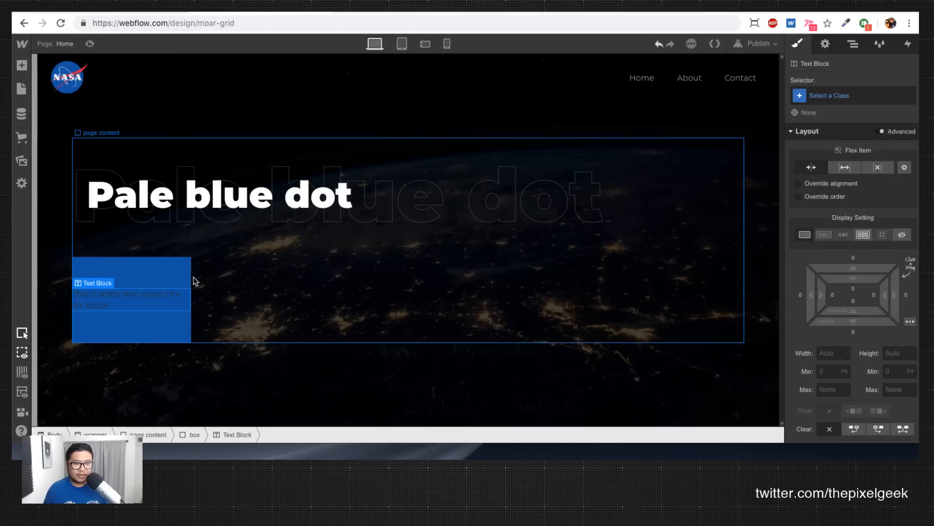
Step: Give the box 30 px of padding on all four sides
click(167, 274)
scroll(881, 276, down, 5)
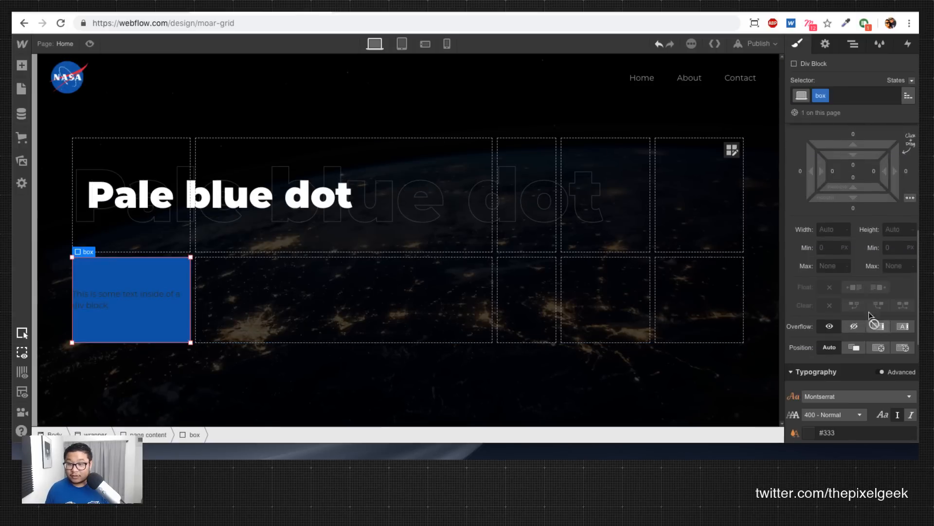
scroll(881, 275, up, 2)
drag(881, 275, 880, 289)
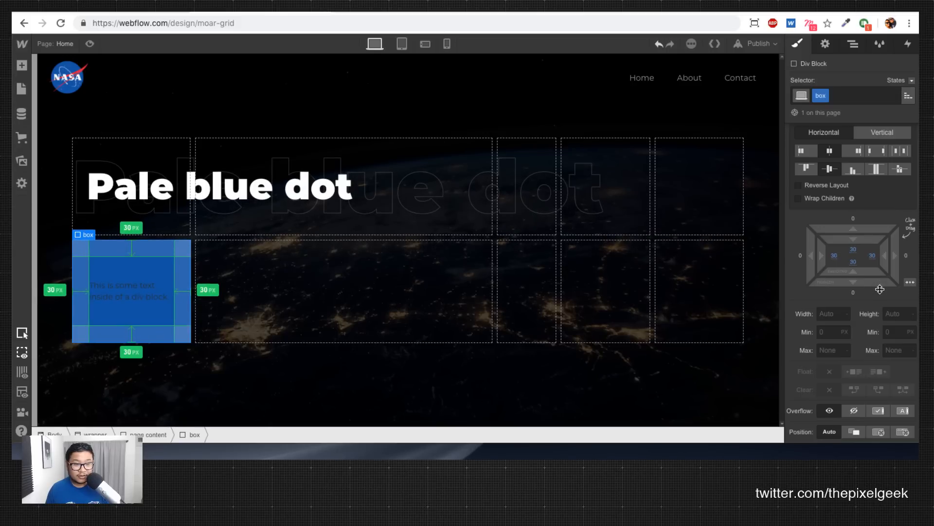
drag(880, 289, 880, 289)
Step: Set the box's text color to white
scroll(880, 289, down, 5)
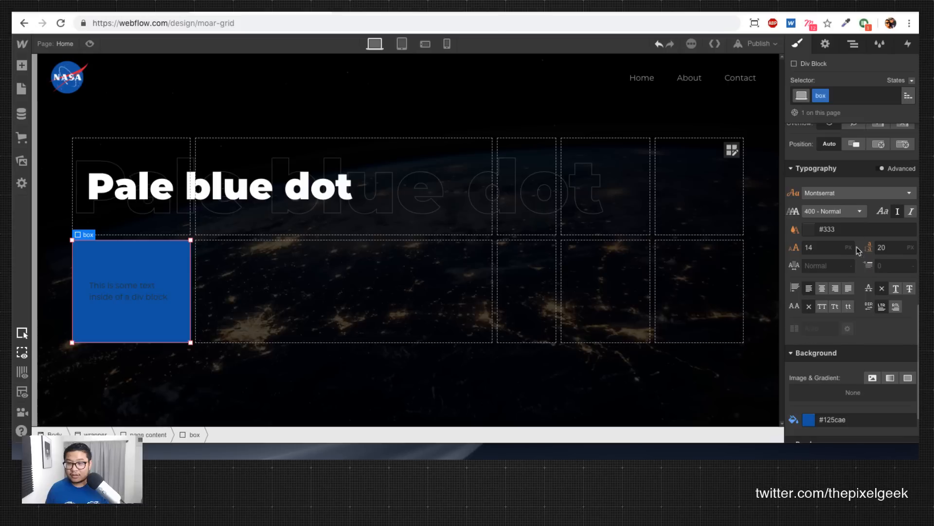
click(862, 229)
text(white)
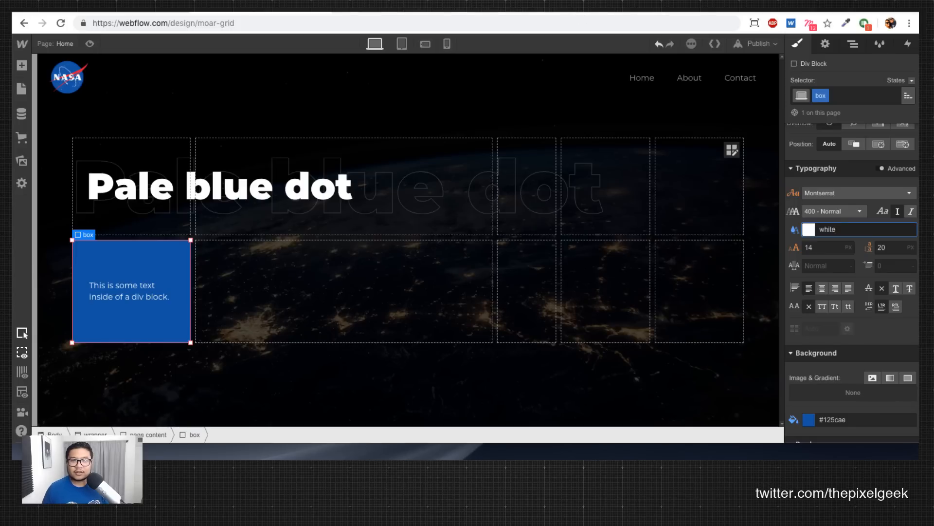
Step: Search Unsplash for nasa photos and return to the Webflow design
click(404, 11)
double_click(326, 48)
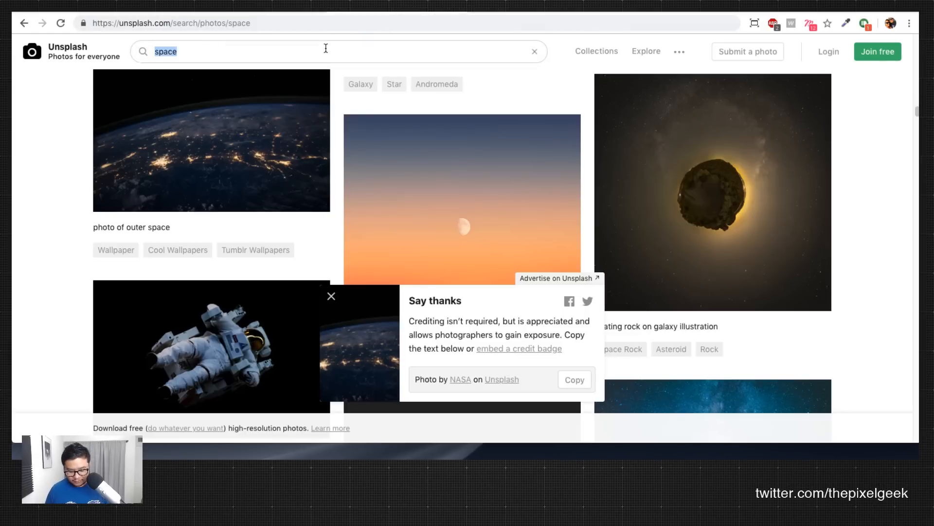
text(nasa)
key(Return)
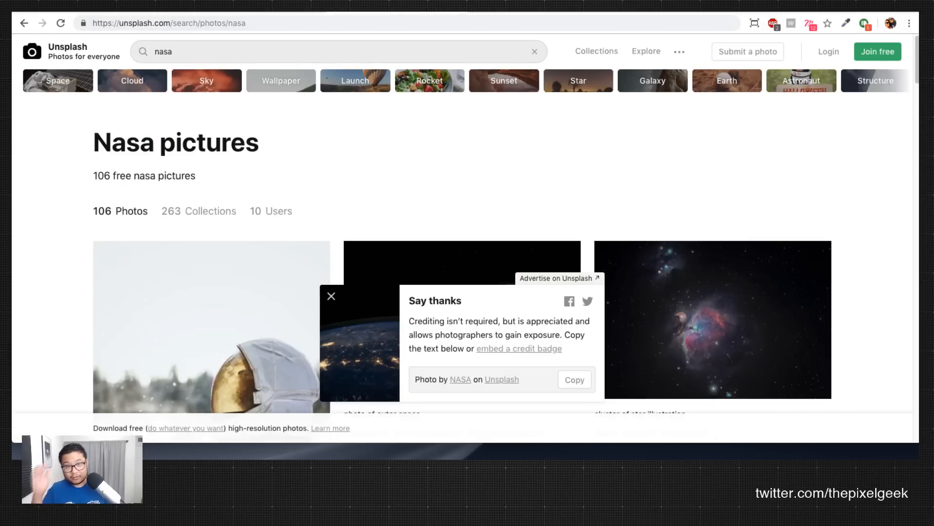
key(ctrl+shift+Tab)
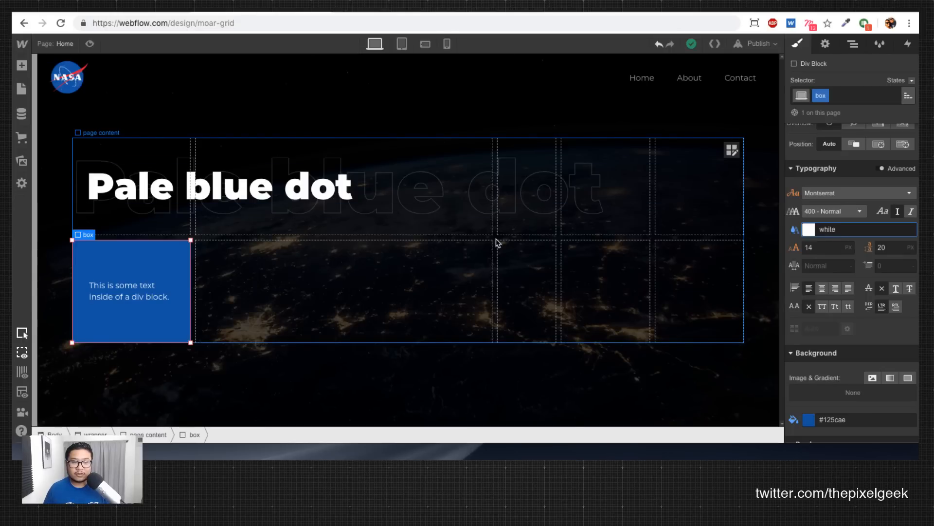
click(157, 11)
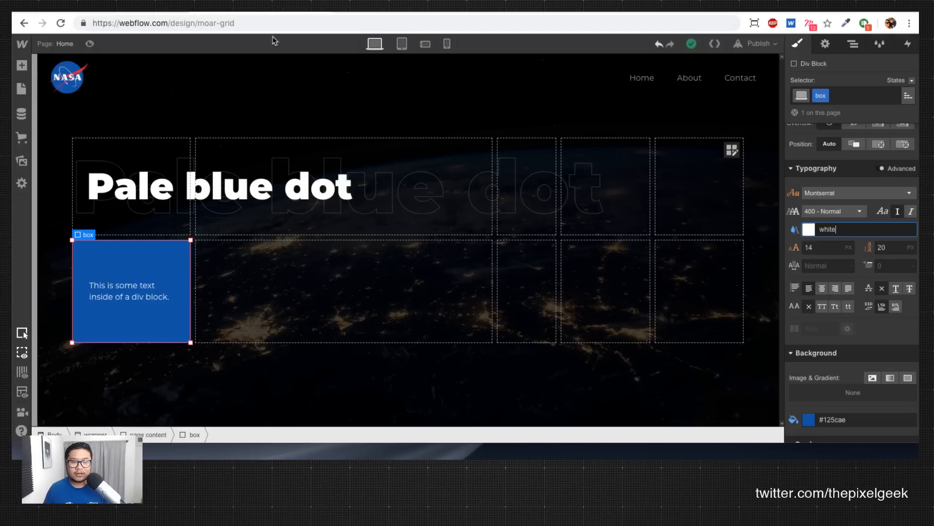
Step: Set the page content grid's column and row gaps both to 0 and finish editing the grid
click(256, 10)
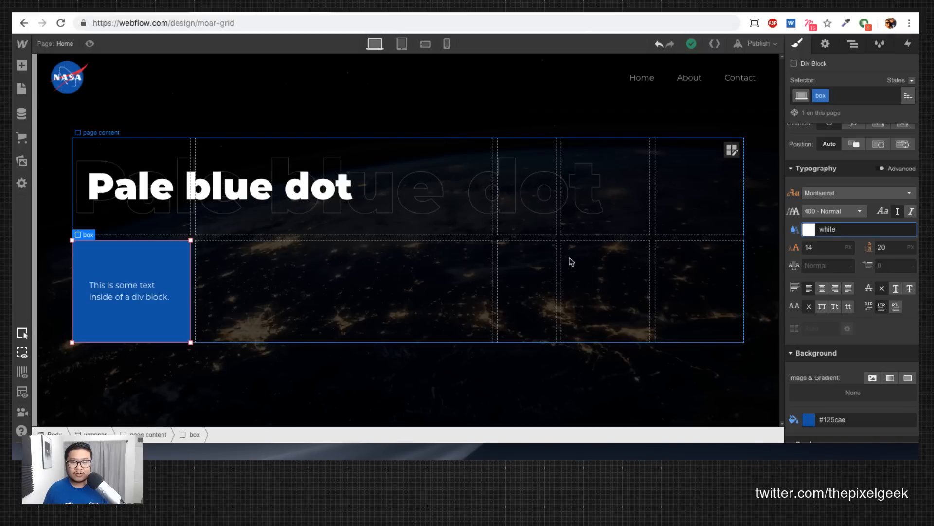
click(732, 151)
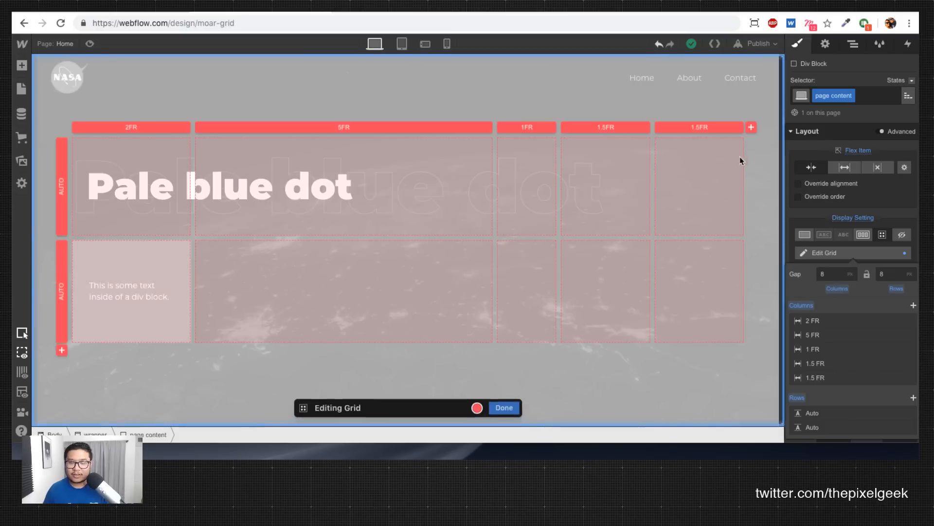
click(867, 274)
click(835, 274)
text(0)
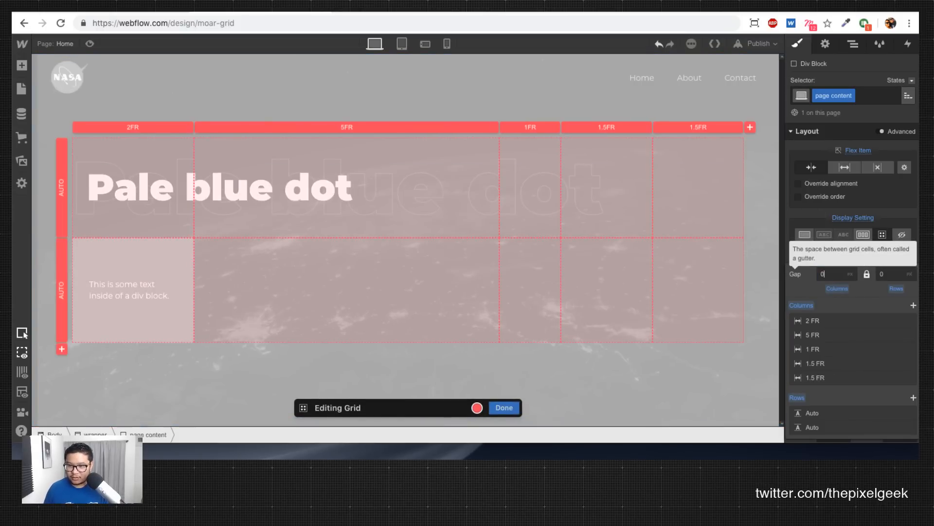
click(870, 254)
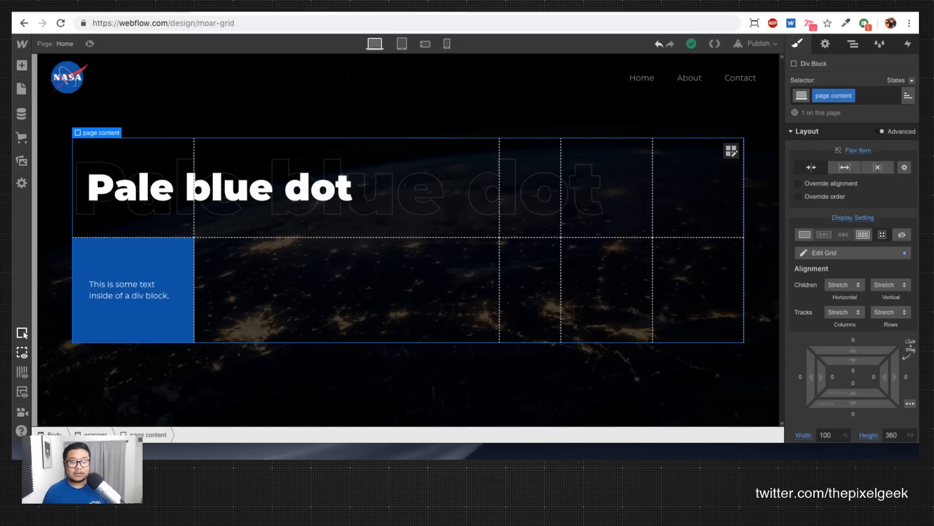
Step: Switch to the Unsplash nasa results, browse the photos, and download the satellite dish one captioned "gray satellite disc on field"
click(382, 7)
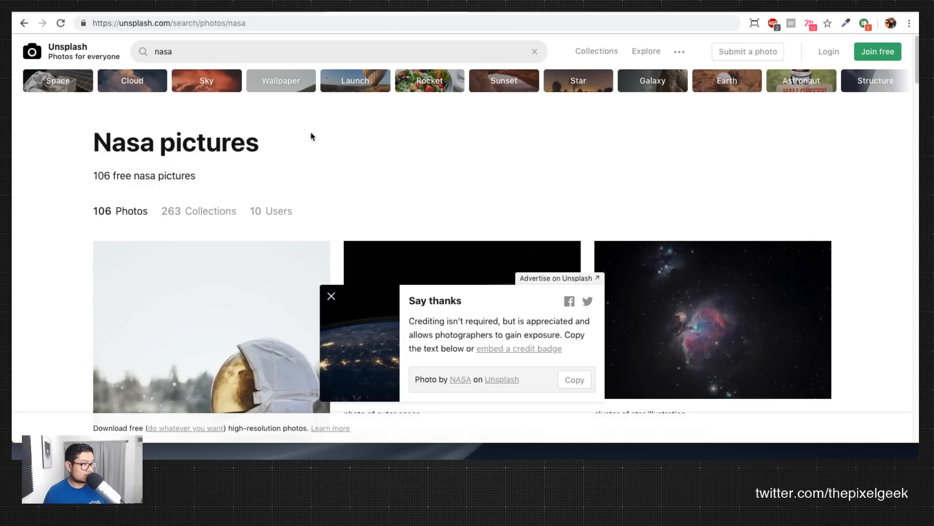
scroll(246, 209, down, 7)
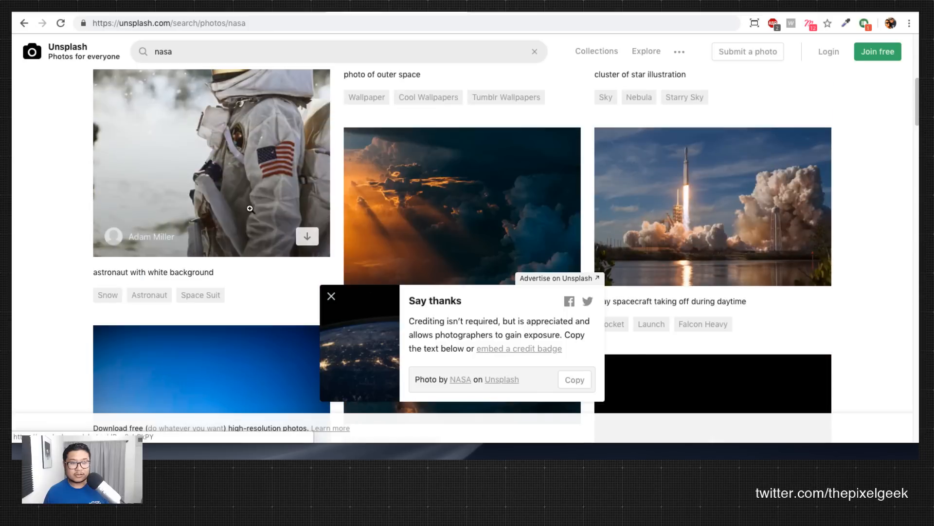
scroll(820, 294, down, 8)
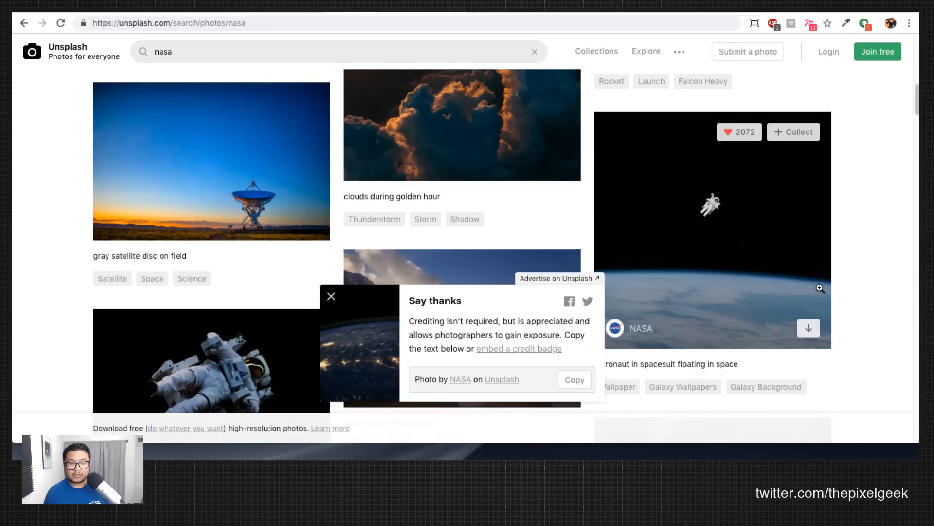
scroll(779, 292, down, 1)
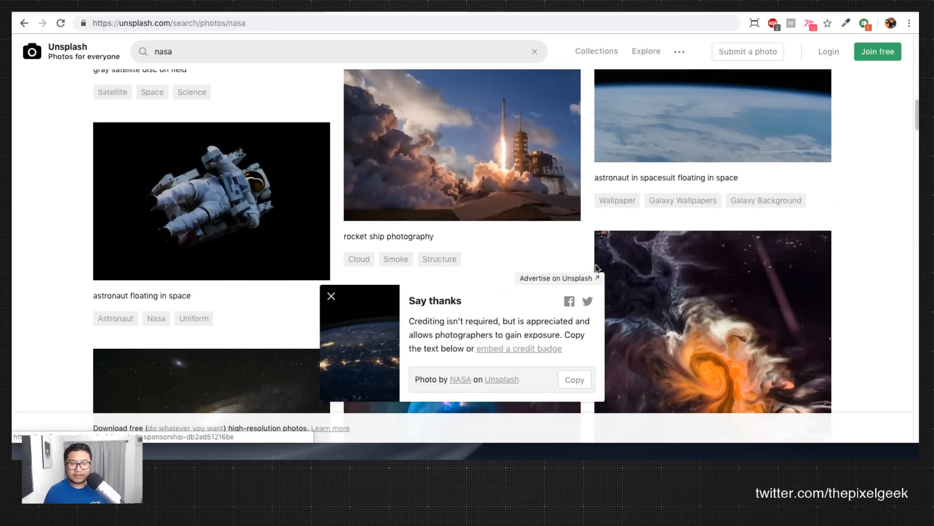
scroll(836, 305, down, 2)
scroll(836, 305, down, 5)
scroll(835, 302, up, 12)
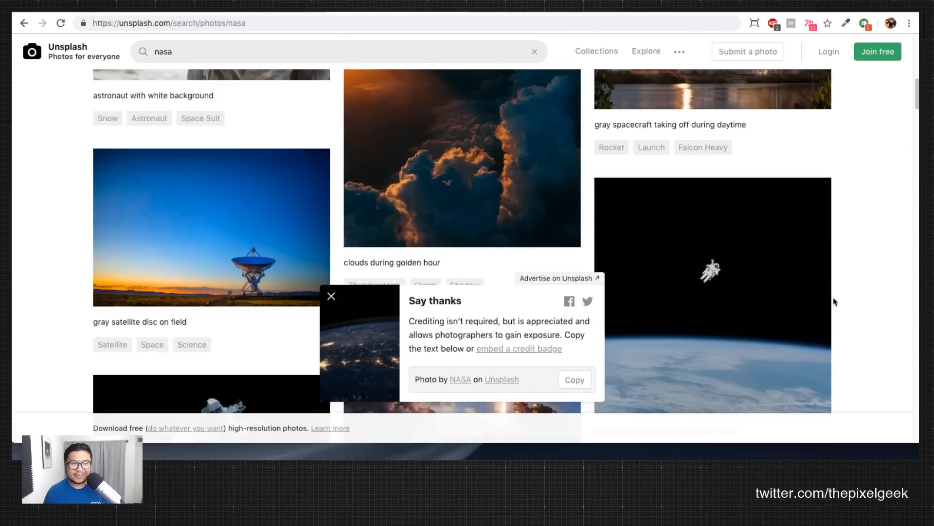
scroll(831, 296, up, 2)
scroll(830, 297, up, 4)
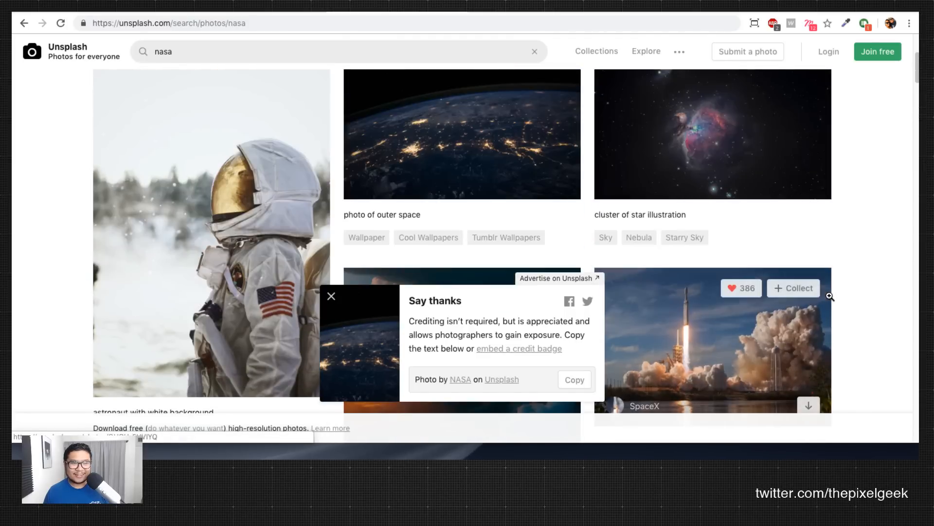
scroll(831, 297, down, 4)
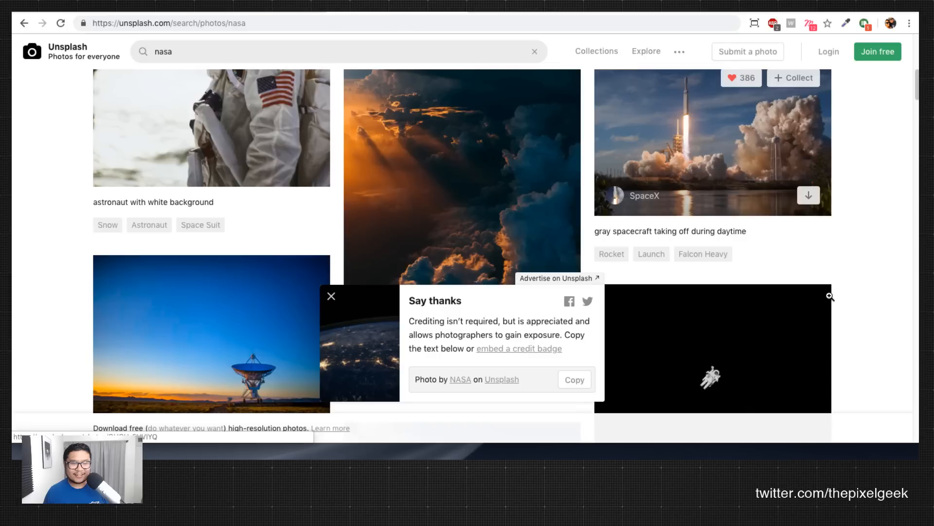
scroll(830, 296, down, 2)
click(308, 271)
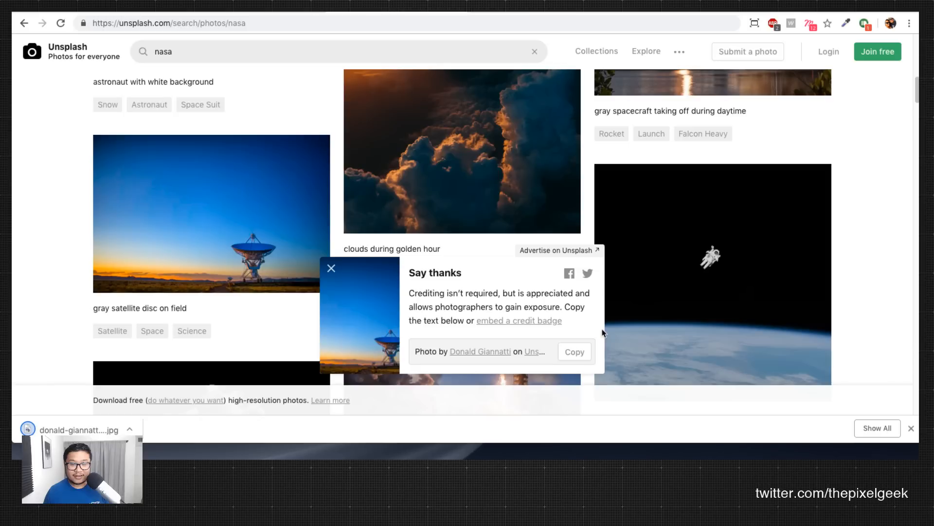
mouse_move(182, 280)
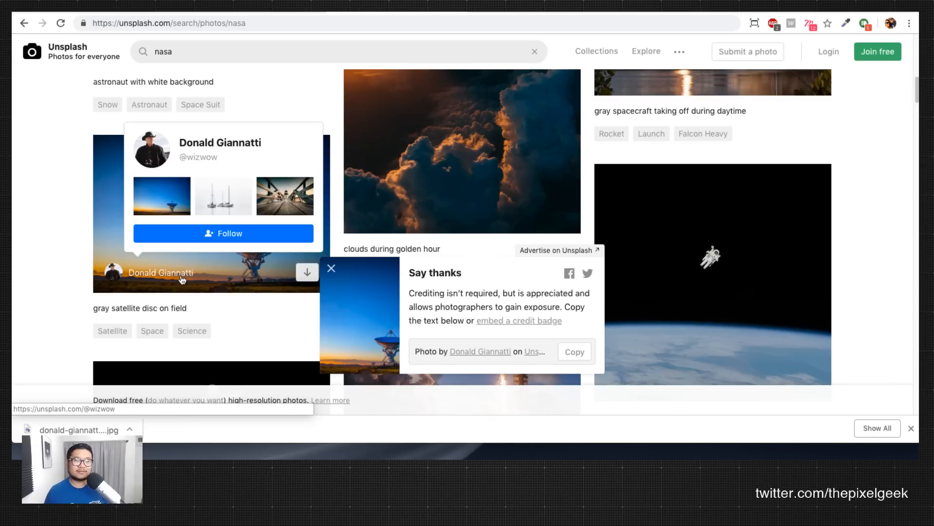
click(911, 428)
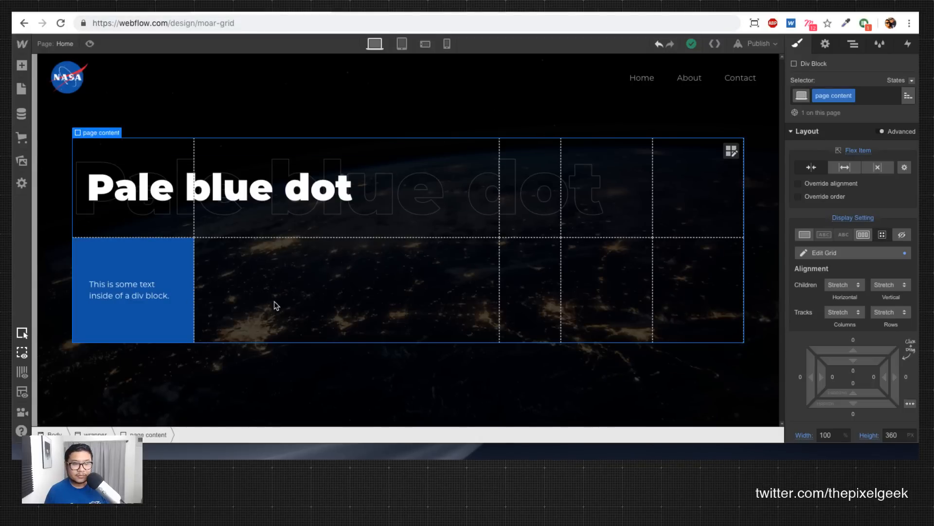
Step: Add a div block to the page content grid in the second column of the second row, beside the blue box
click(22, 65)
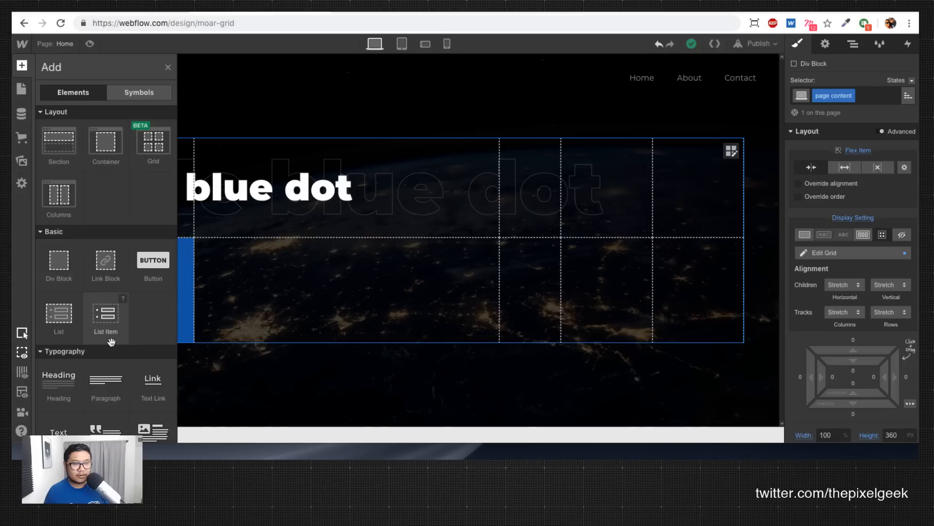
scroll(111, 342, down, 5)
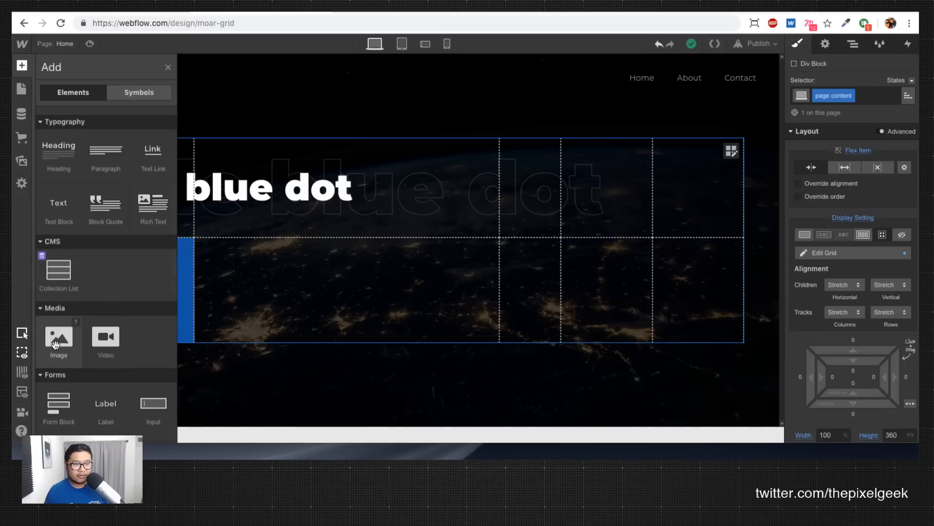
scroll(84, 260, up, 2)
scroll(83, 261, up, 3)
drag(57, 274, 293, 295)
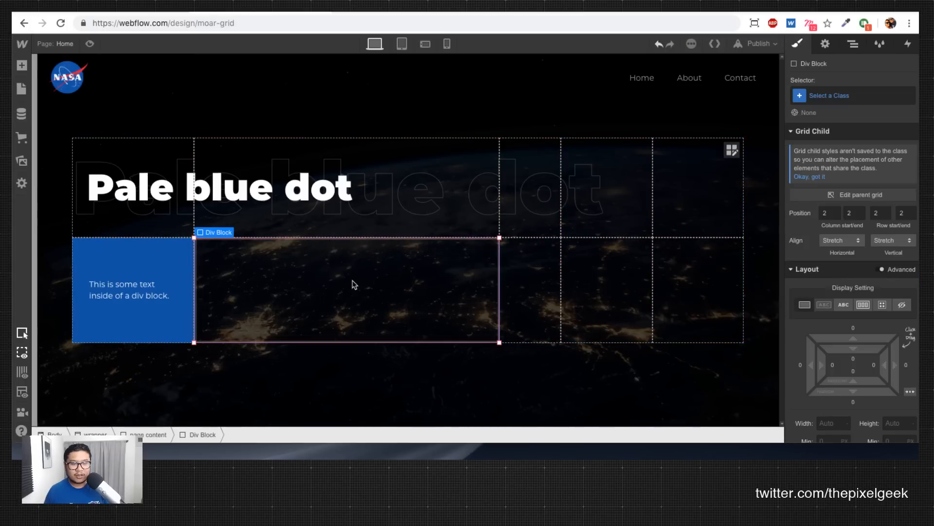
Step: Give the new div block the class "nasa photo"
key(ctrl+Return)
text(nasas)
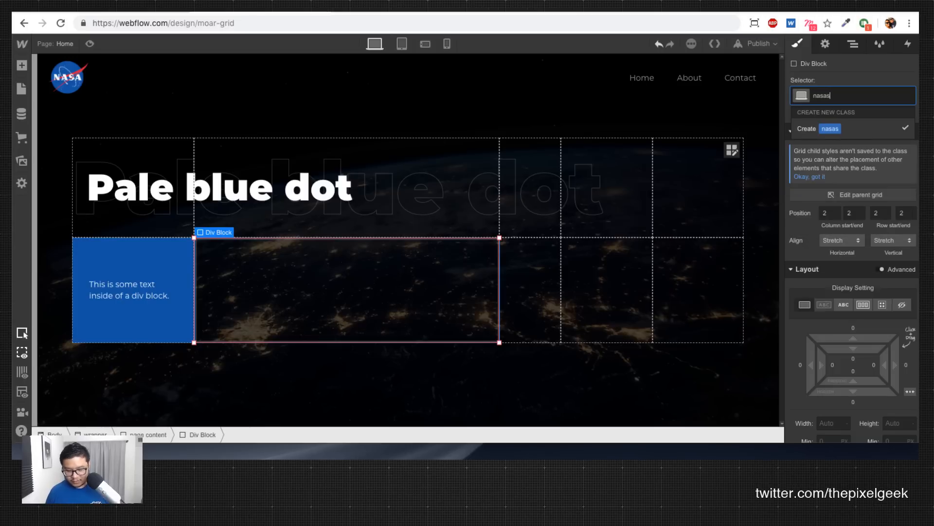
key(BackSpace)
text( photo)
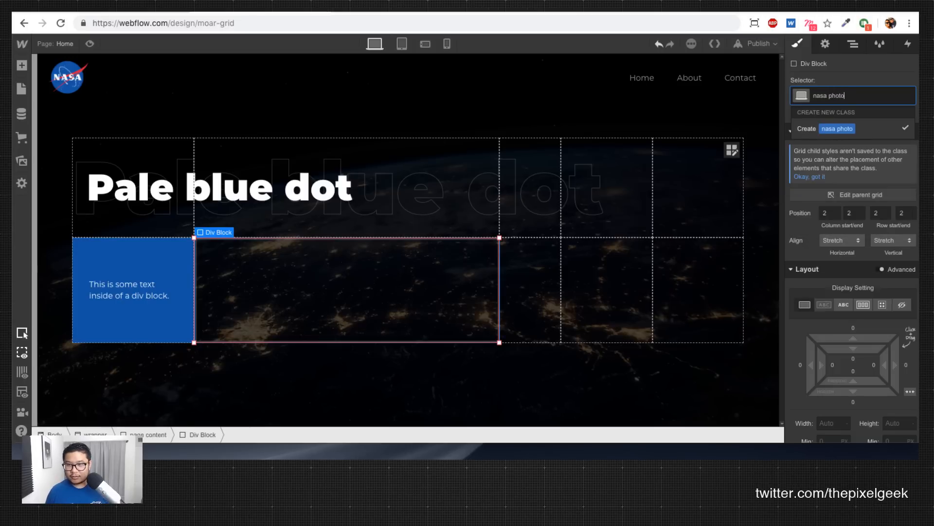
key(Return)
Step: Upload the downloaded satellite dish photo and use it as the nasa photo block's background image
scroll(869, 361, down, 10)
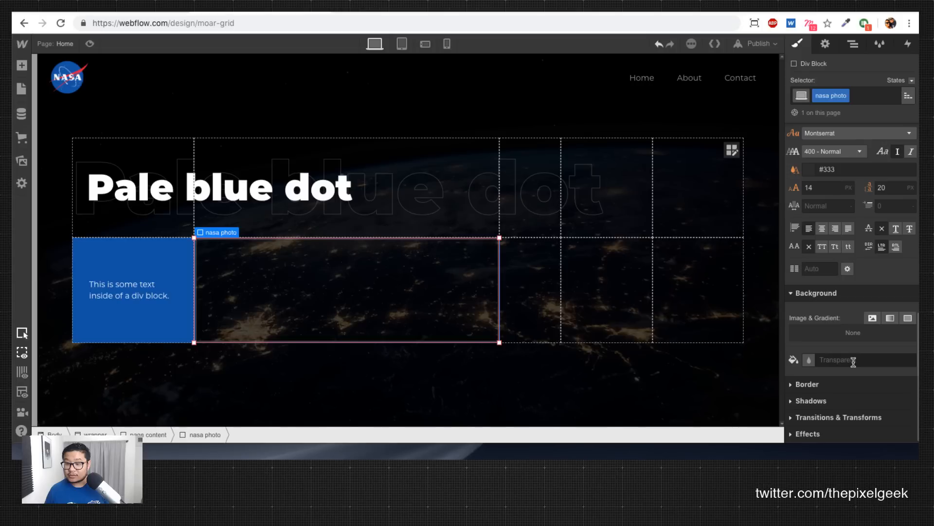
click(873, 318)
click(861, 99)
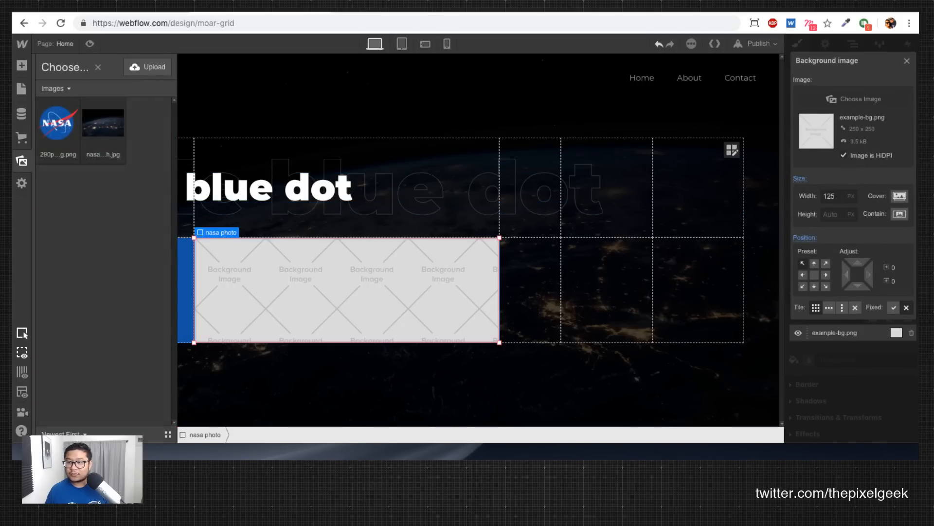
drag(487, 149, 130, 235)
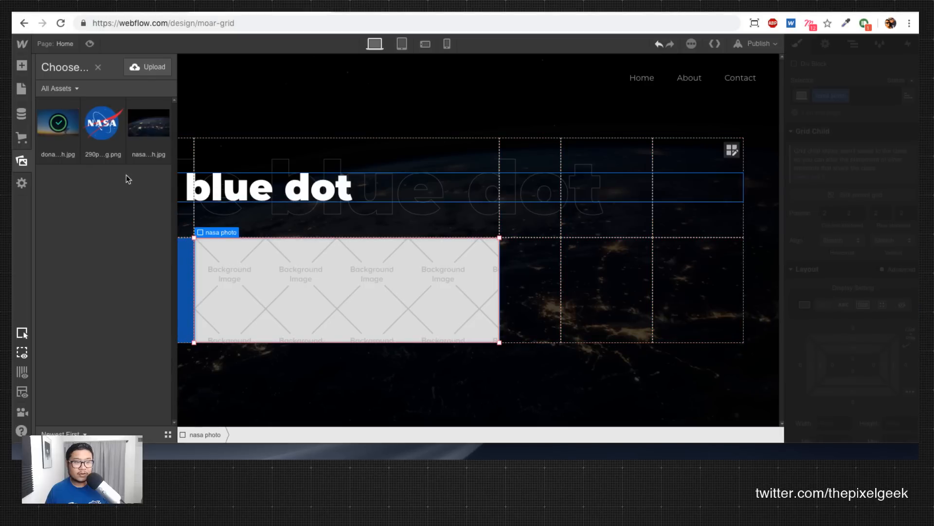
click(57, 129)
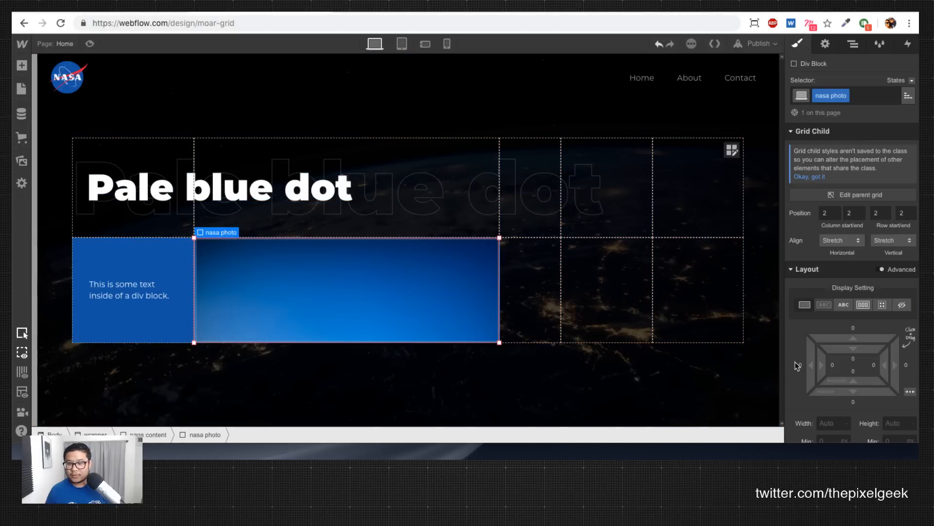
Step: Set the nasa photo background image to Cover and anchor it at the bottom center
scroll(866, 292, down, 10)
click(871, 332)
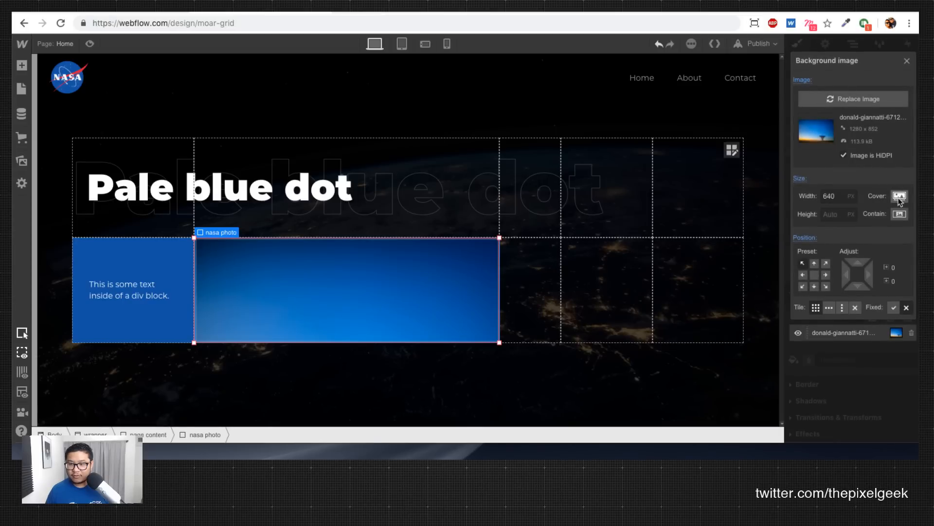
click(900, 197)
click(815, 287)
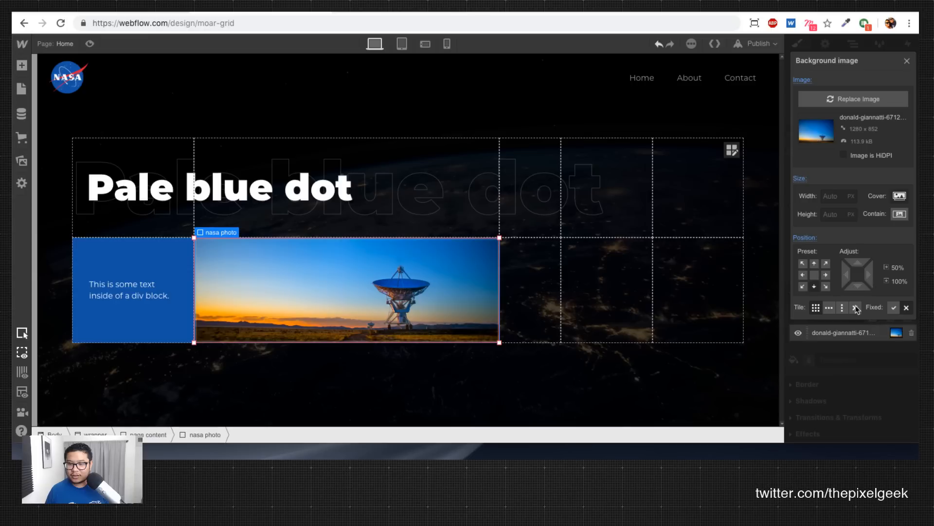
key(Escape)
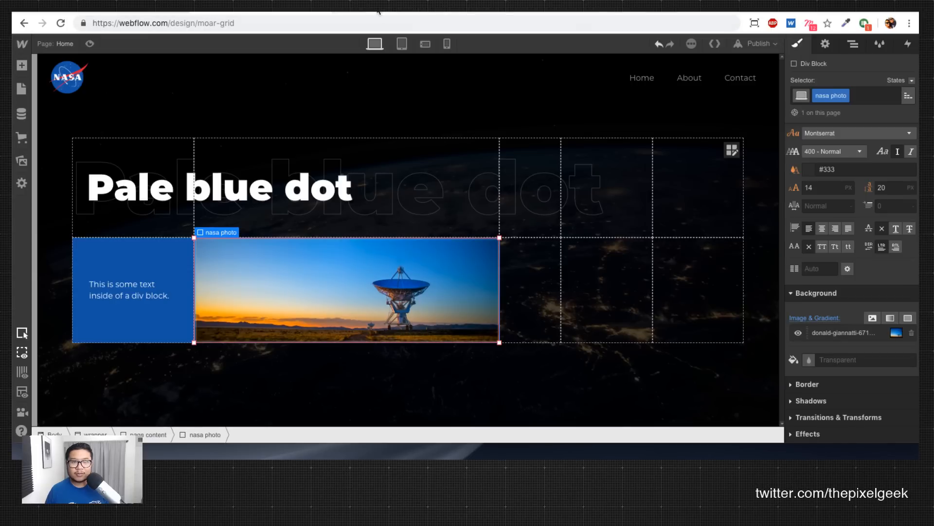
Step: Switch to Unsplash, open the satellite dish photo with its full description, and copy its location text
click(379, 9)
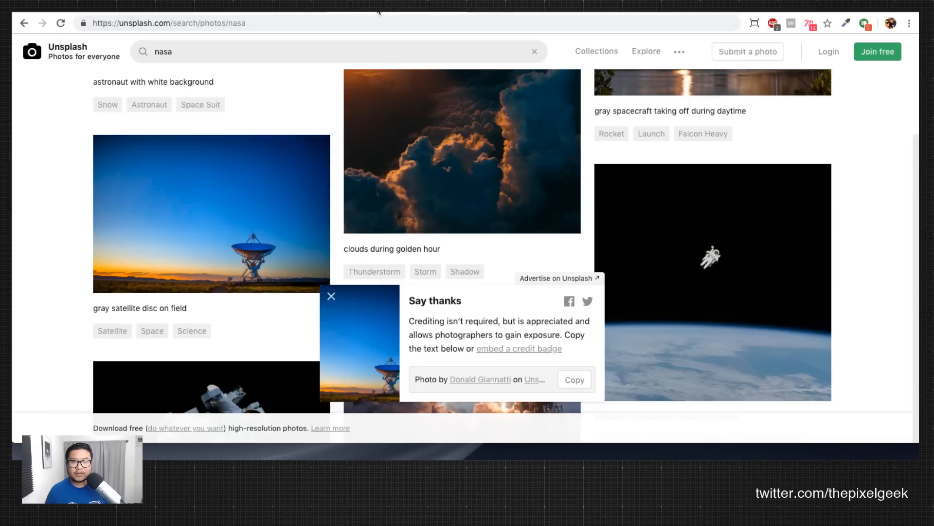
click(217, 256)
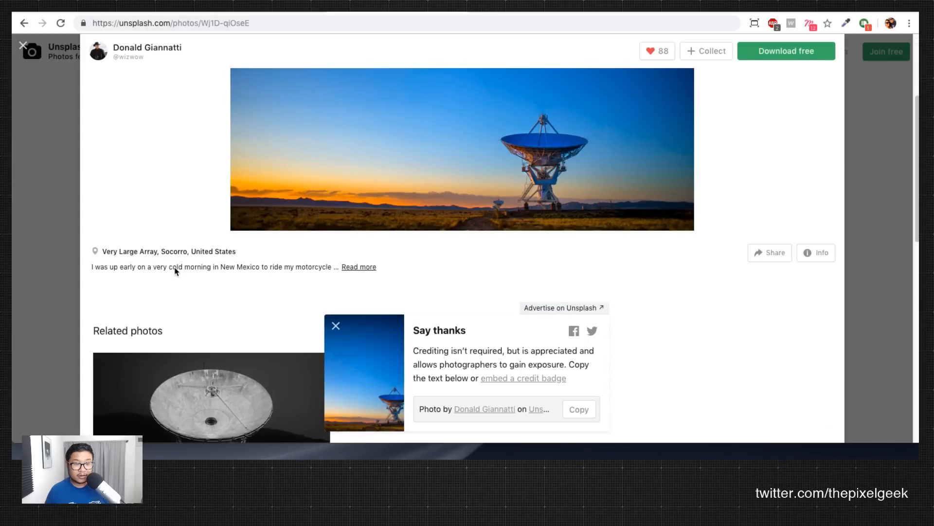
click(361, 267)
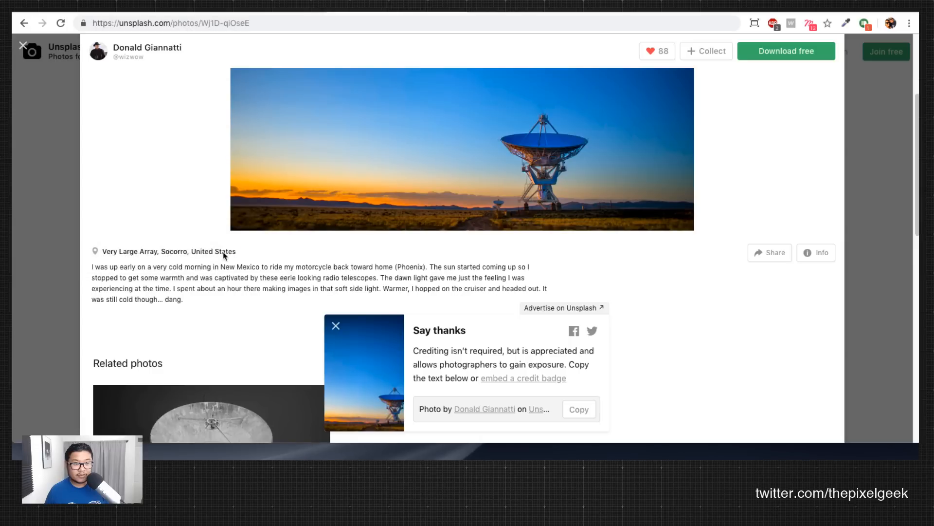
drag(238, 252, 100, 252)
key(super+c)
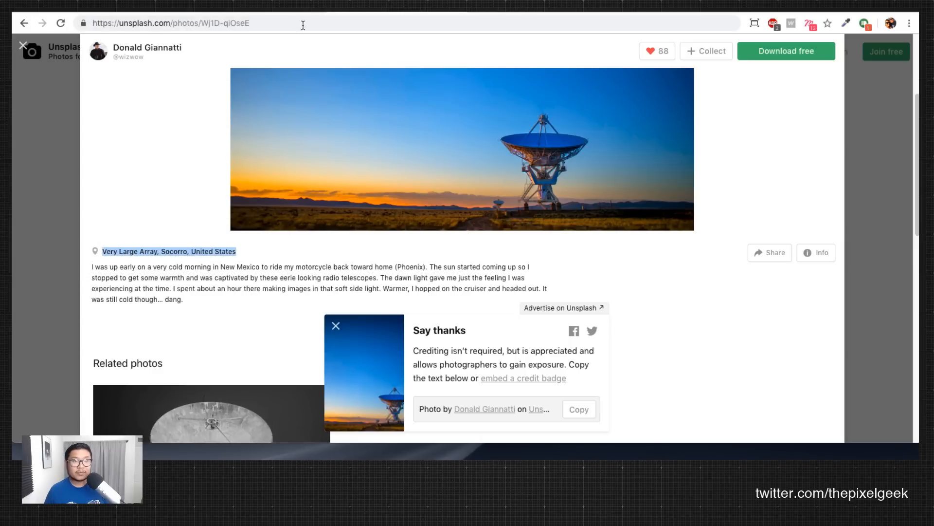
Step: Return to Webflow and replace the blue box's placeholder text with "Very Large Array, Socorro, United States", pasted without formatting
click(224, 7)
double_click(127, 296)
key(super+a)
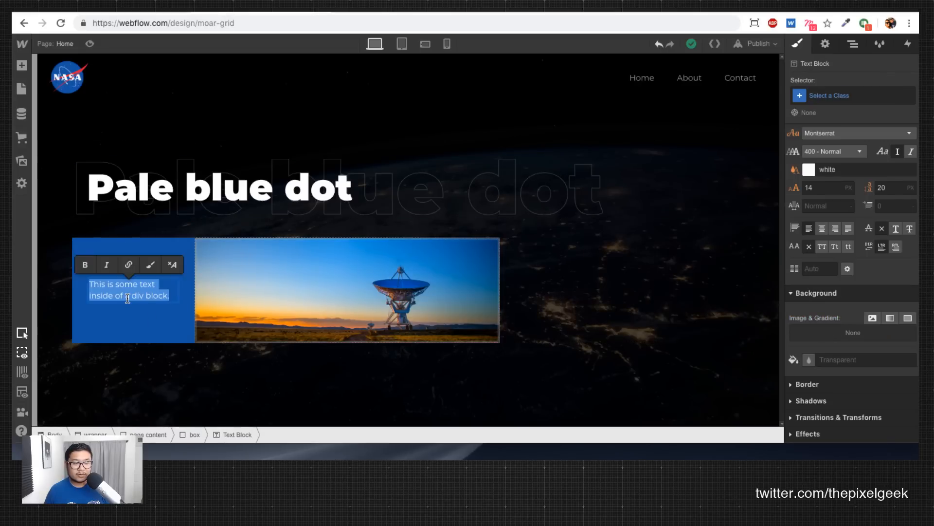
key(super+v)
key(super+z)
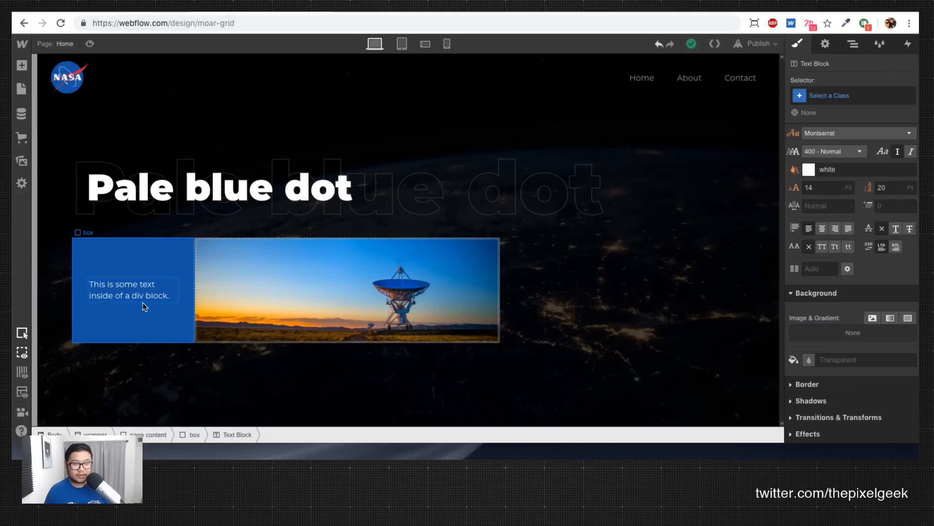
key(super+a)
key(super+shift+v)
key(Escape)
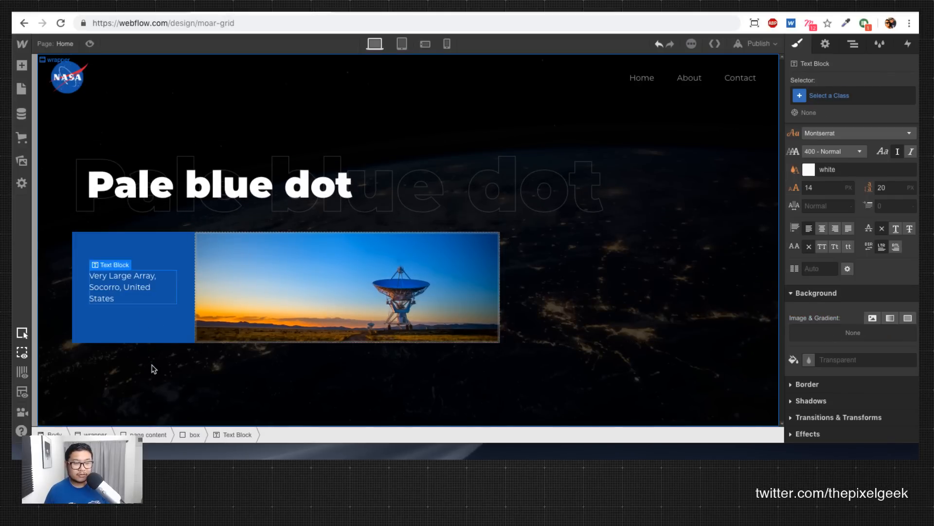
Step: Select the wrapper section and switch to the Dribbble reference shot to compare its layout
click(188, 360)
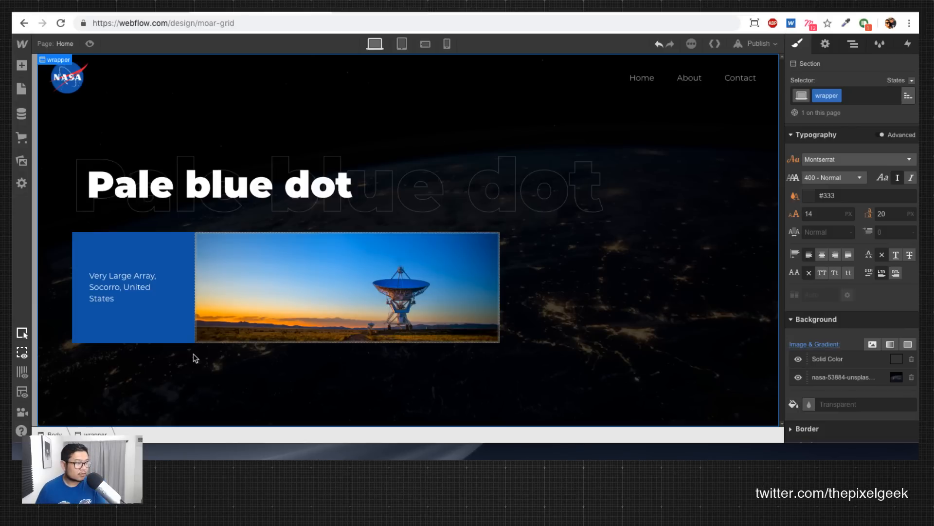
click(134, 12)
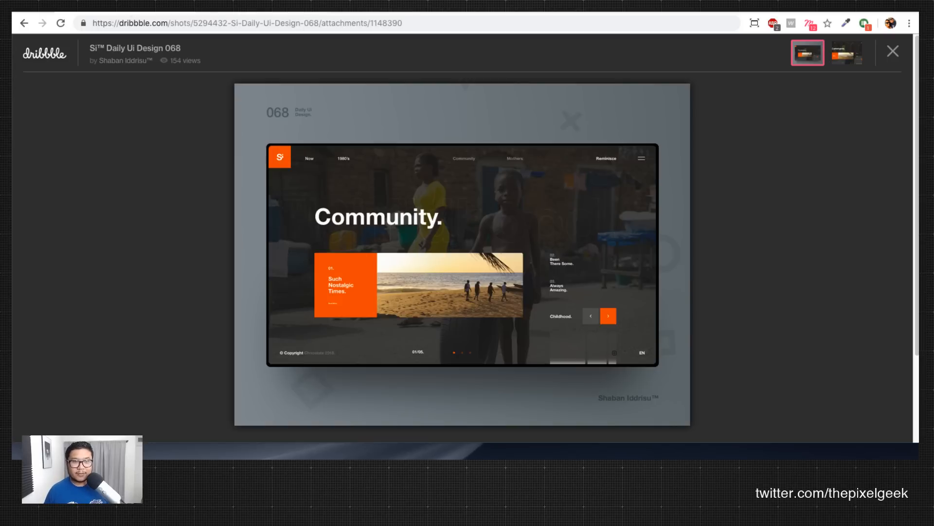
Step: Switch back to Webflow, add a second text block inside the blue box, and set the box's flex layout to Vertical
click(205, 12)
click(115, 288)
key(a)
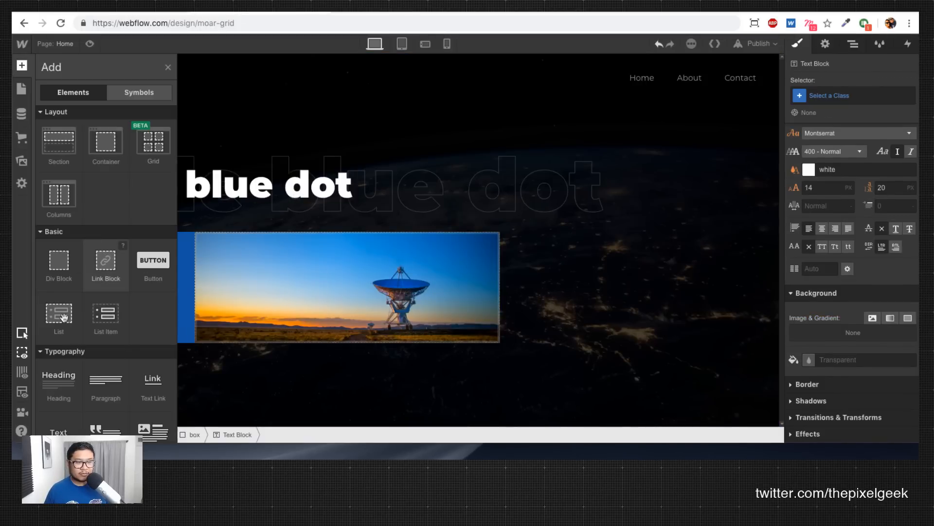
click(185, 321)
scroll(893, 252, up, 5)
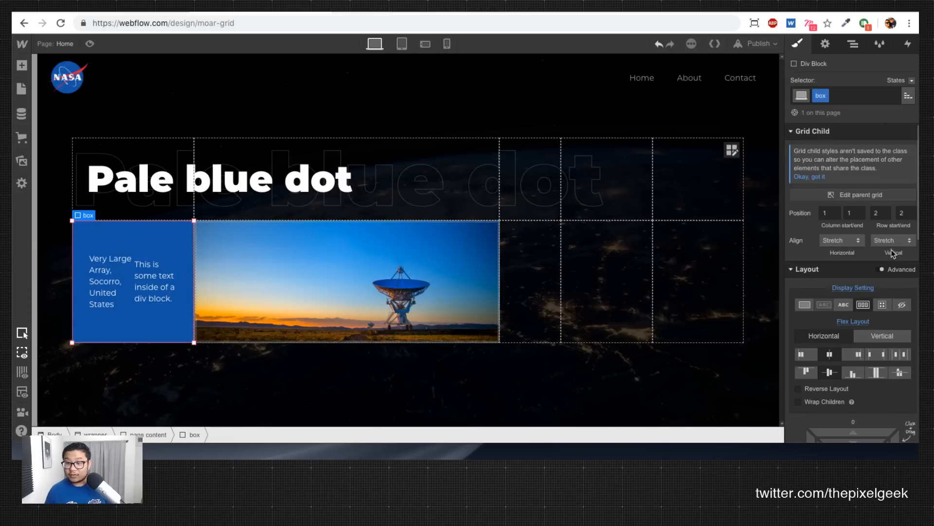
click(882, 336)
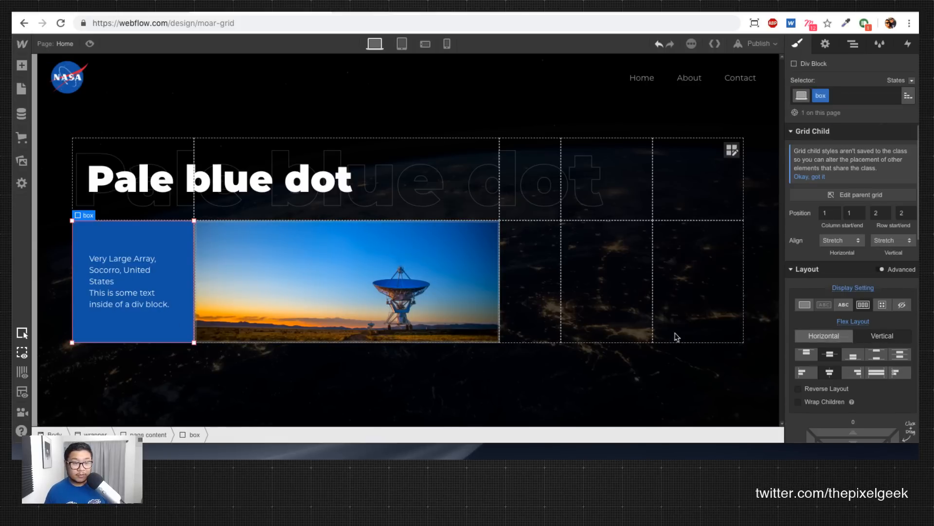
Step: Move the new text block above the location text and replace its placeholder text with "01"
drag(125, 304, 90, 279)
click(125, 304)
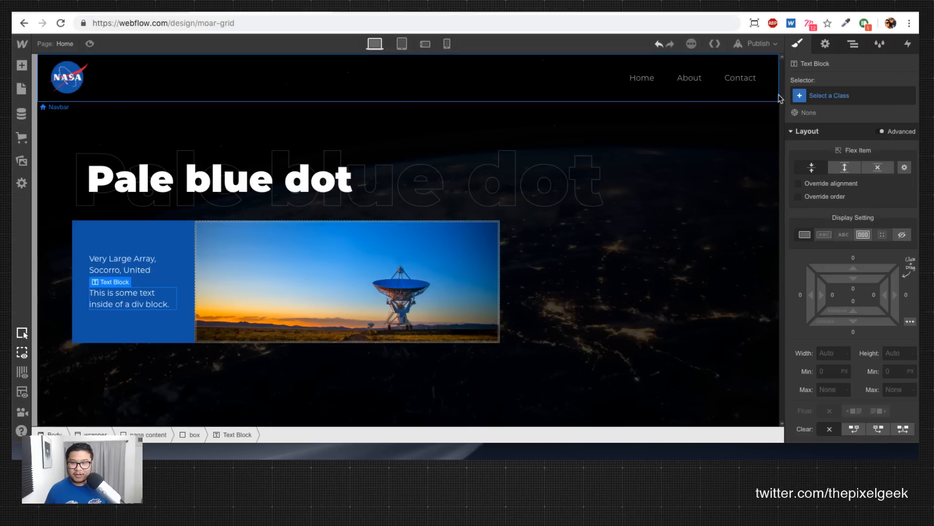
click(852, 44)
drag(847, 299, 861, 284)
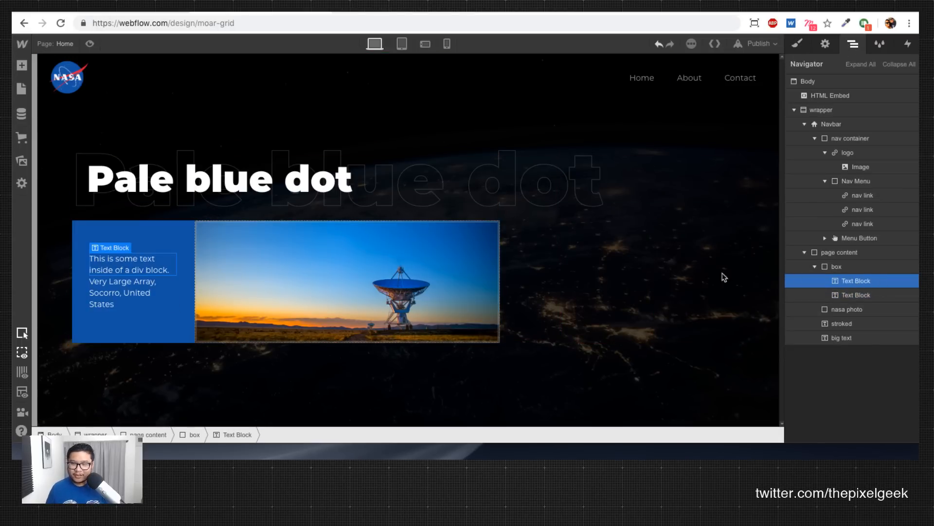
double_click(116, 264)
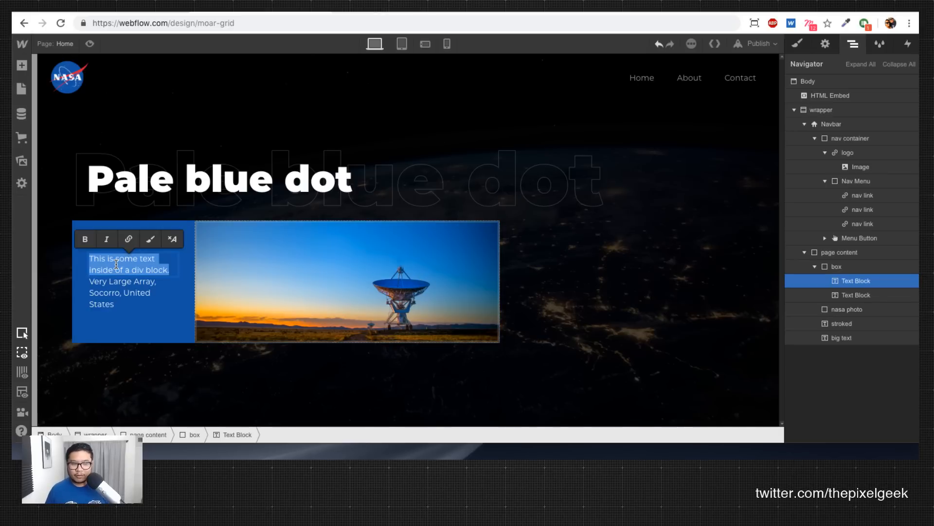
text(01)
key(Escape)
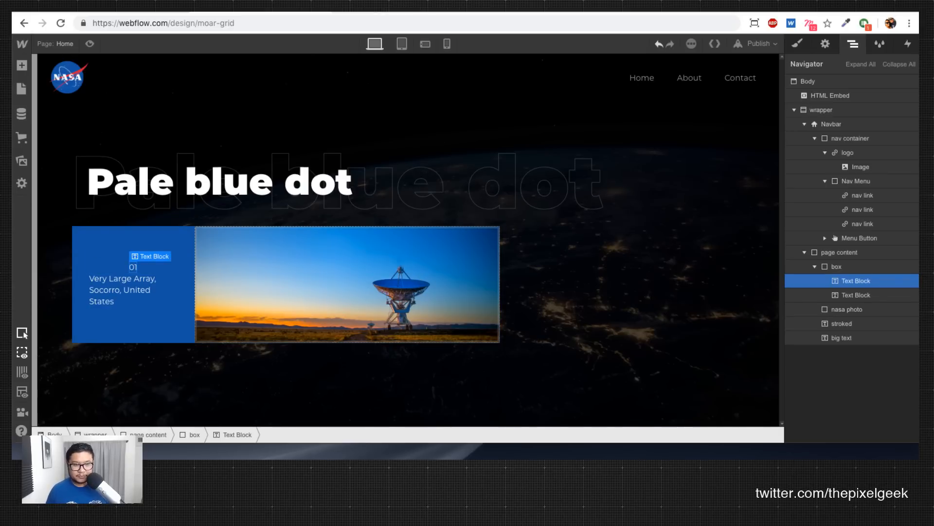
Step: Select the blue box and align its flex children to the left edge
click(157, 325)
click(798, 45)
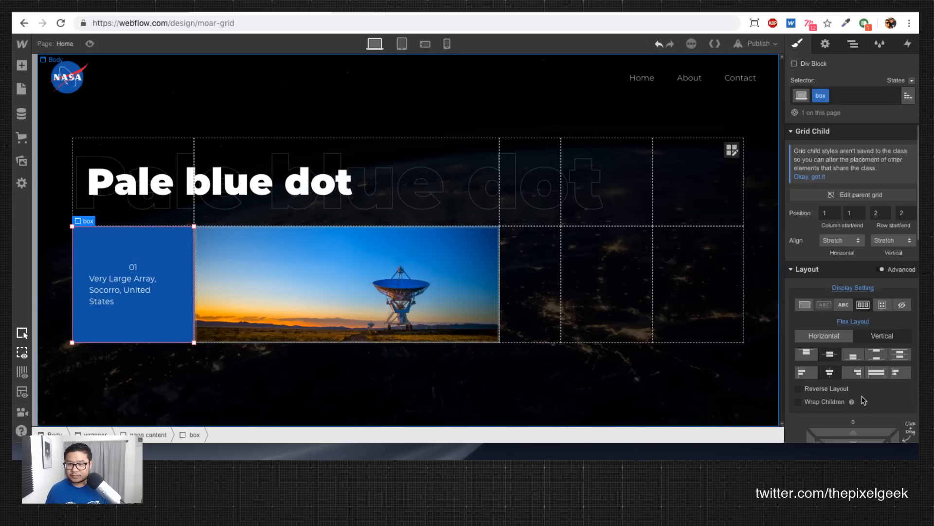
click(806, 373)
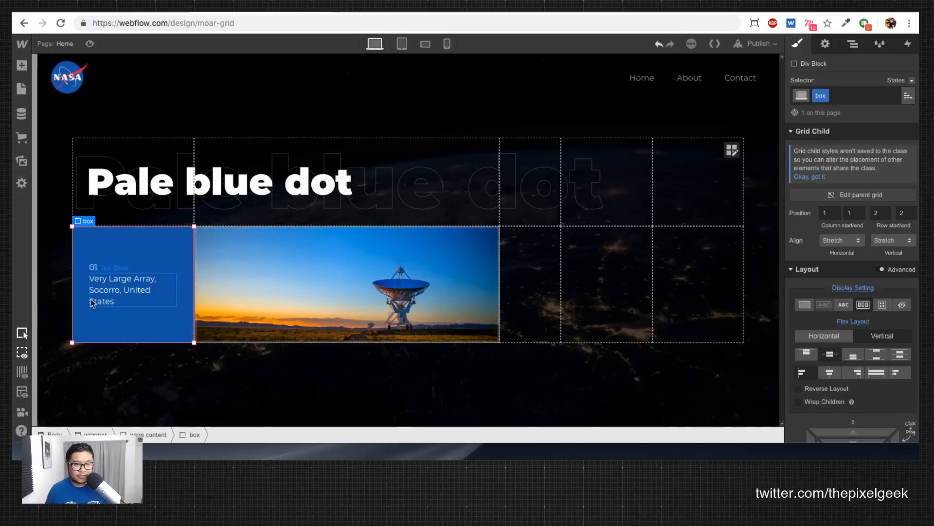
Step: Set the location text's weight to 600 - Semi Bold and give it 15 px top and bottom margins
click(119, 289)
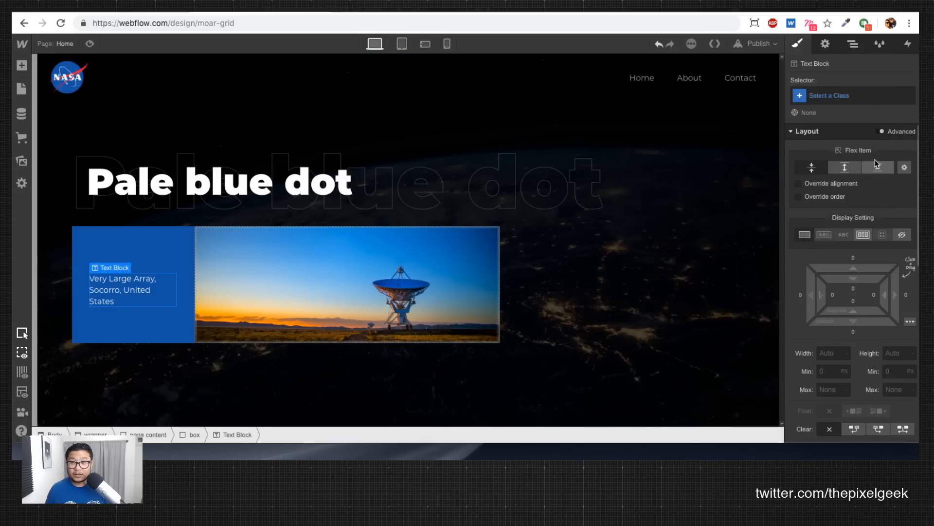
scroll(840, 382, down, 2)
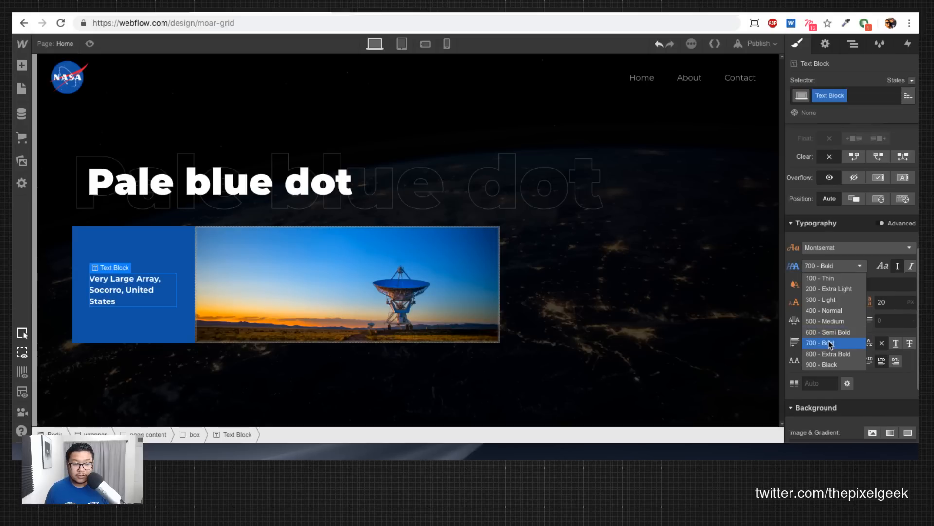
click(827, 332)
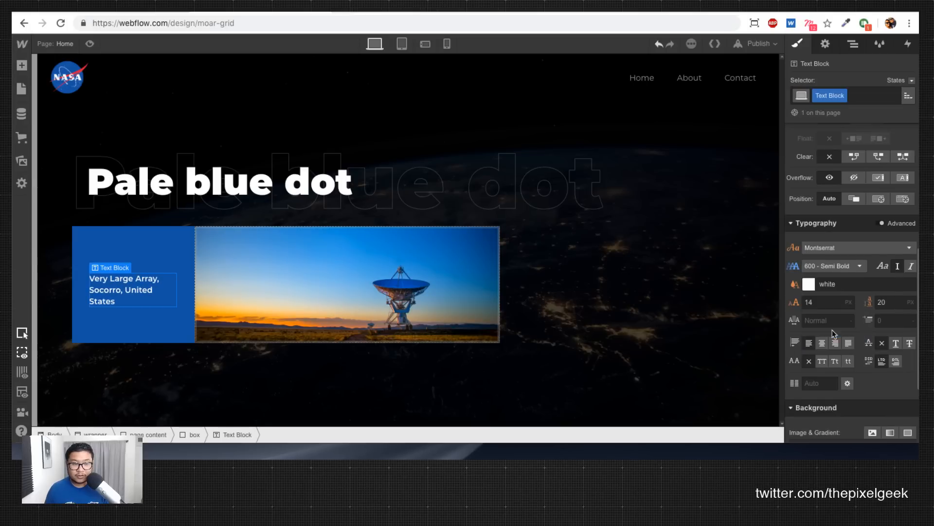
scroll(902, 177, up, 5)
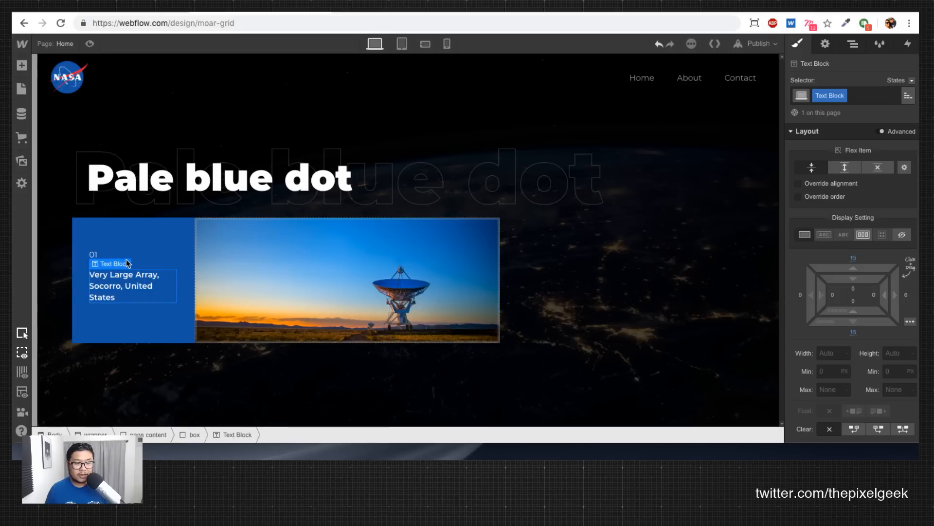
Step: Change the number text above the location to "_01"
click(128, 252)
double_click(93, 255)
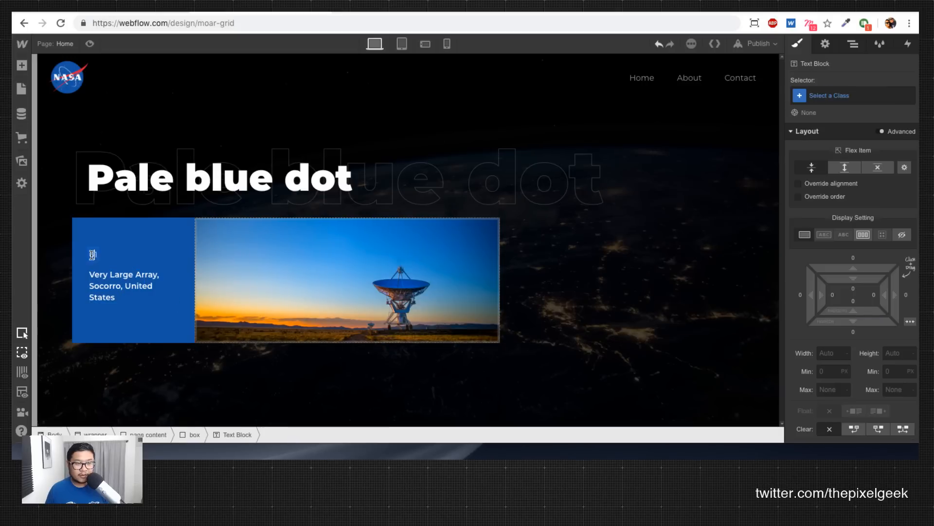
text(0)
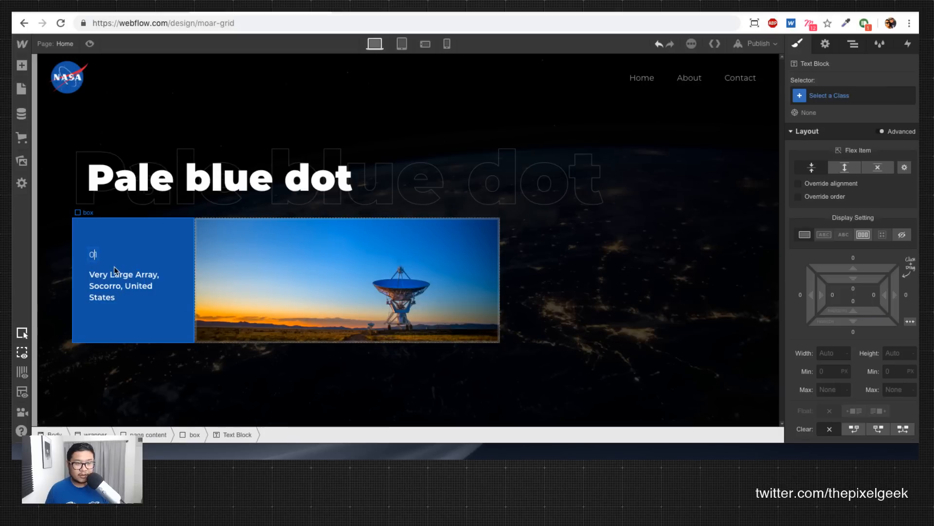
text(1)
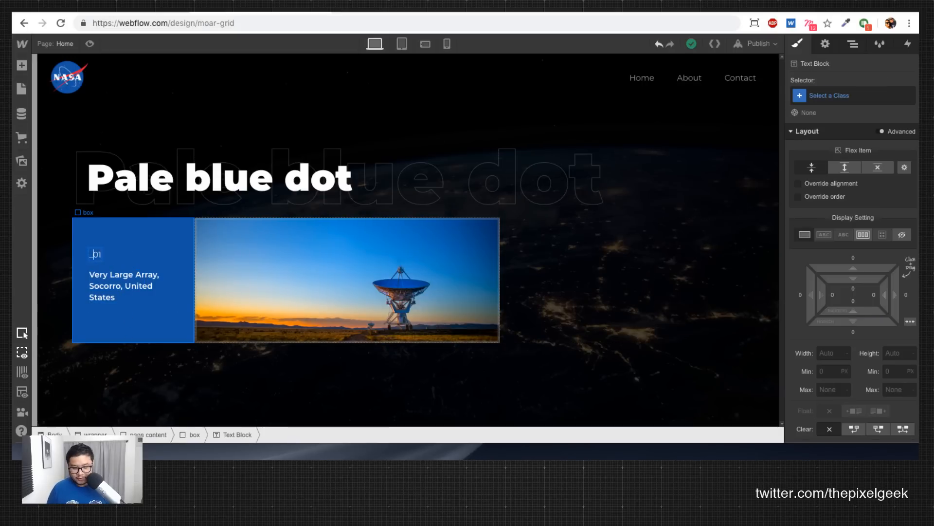
click(139, 323)
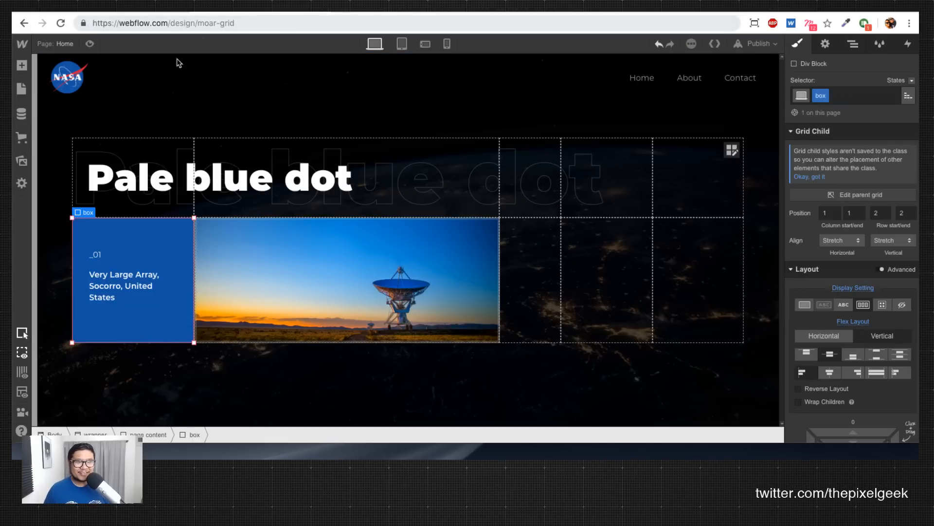
Step: Select the location text, examine the orange box in both Dribbble shot attachments, and return to Webflow
click(125, 296)
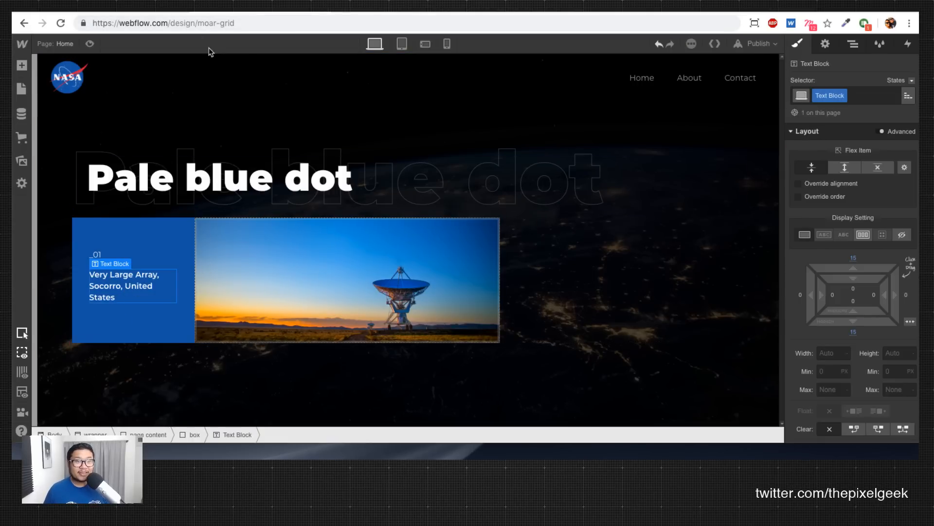
click(147, 10)
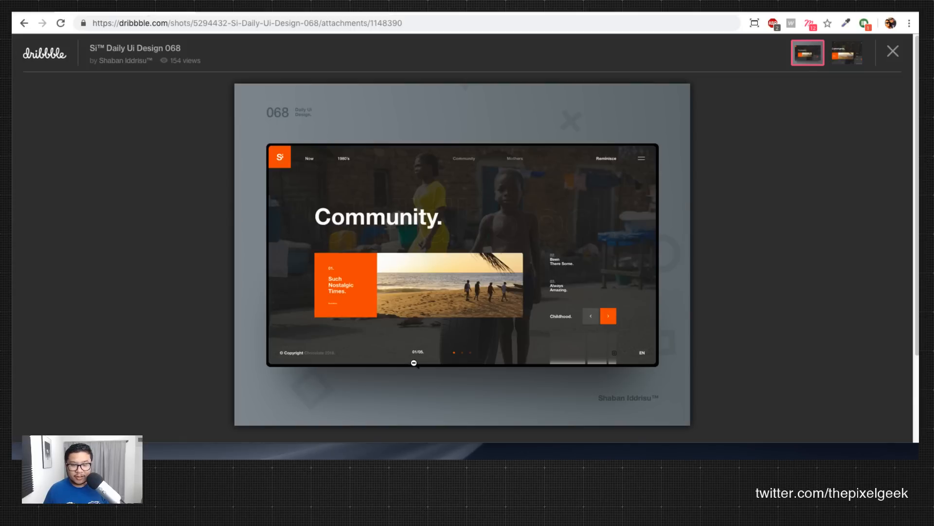
scroll(414, 362, down, 2)
scroll(321, 353, up, 2)
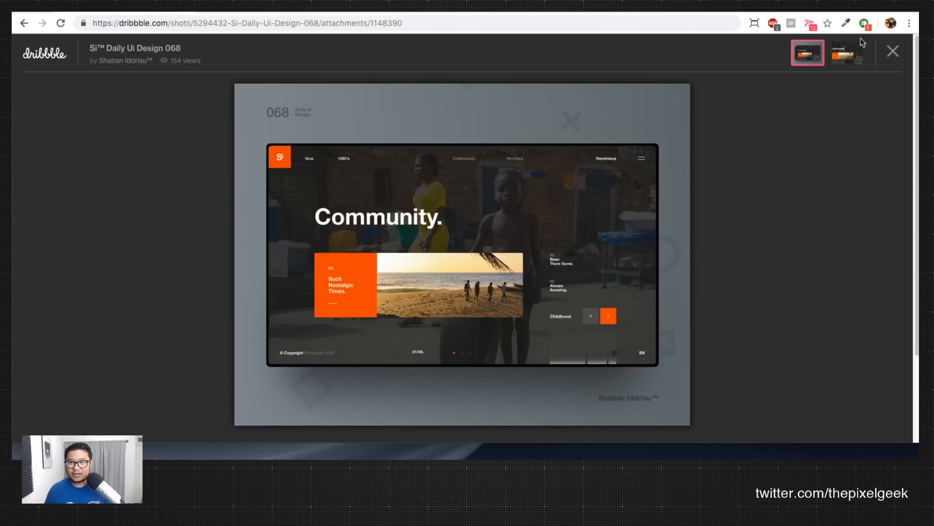
click(849, 52)
scroll(390, 374, down, 4)
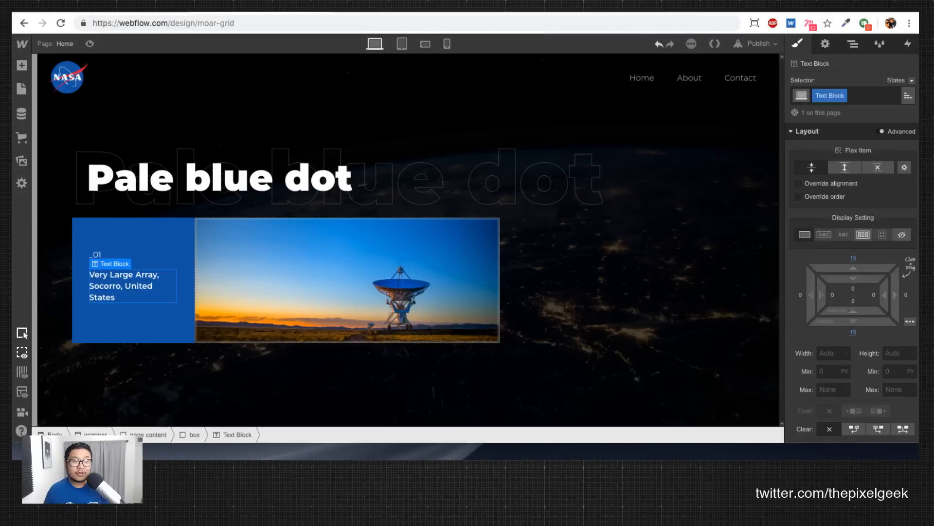
Step: Add a text link below the location text in the blue box and label it "Read More"
key(a)
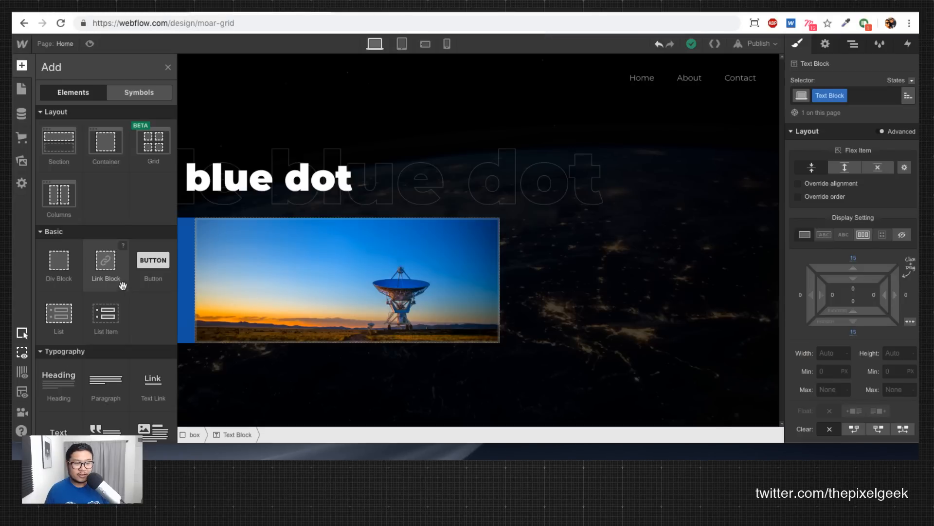
click(152, 394)
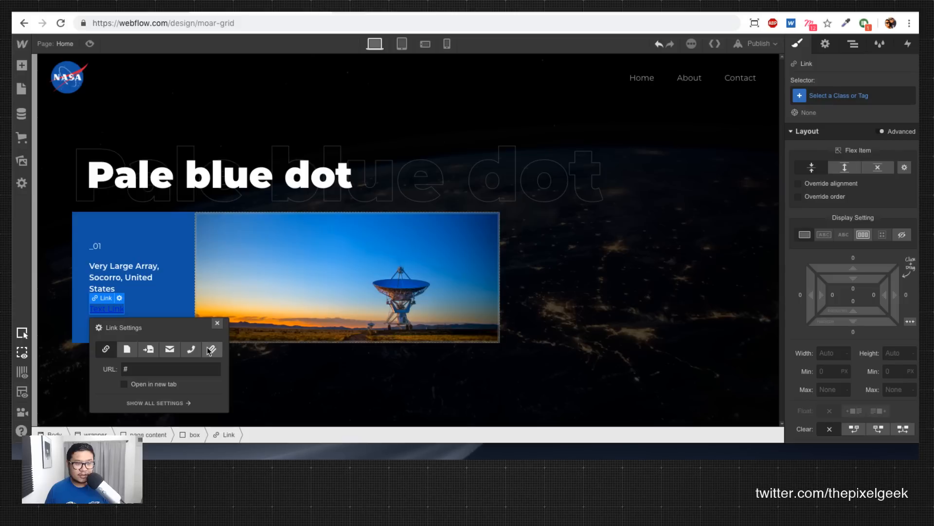
key(Return)
text(Raed )
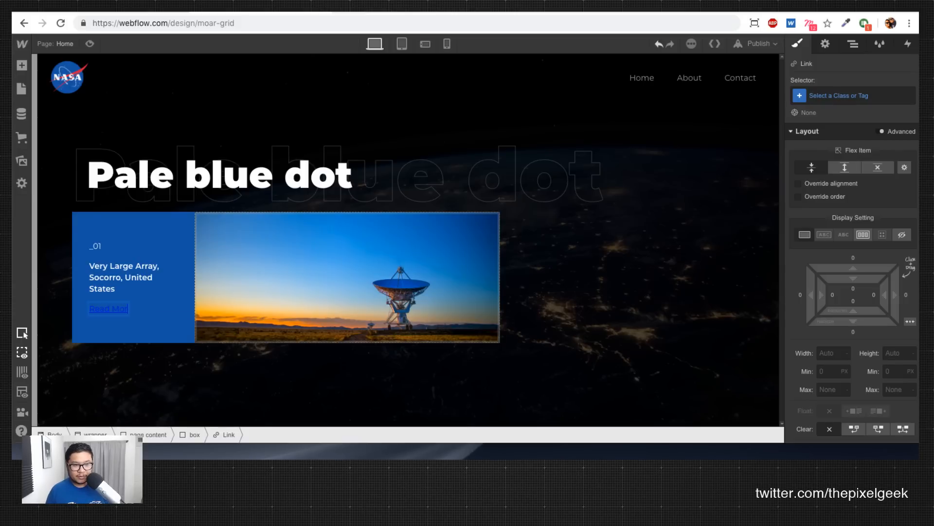
text(e)
key(Escape)
Step: Give the Read More link a new class named "text link" and set its text colour to white
click(853, 94)
text(ter)
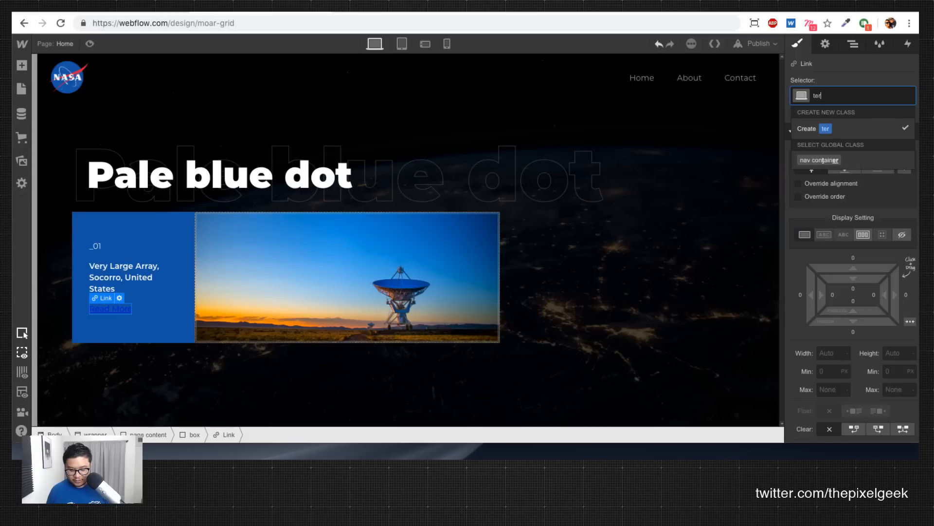
text(t link)
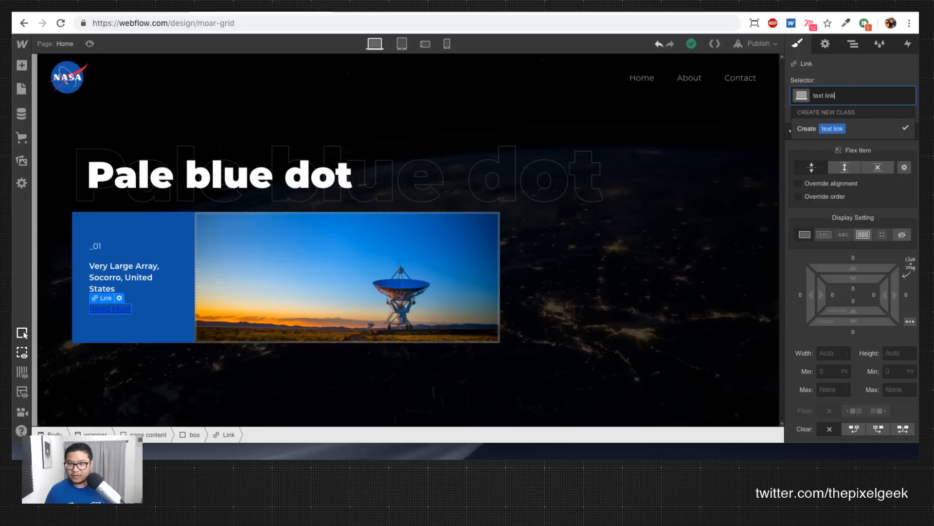
key(Return)
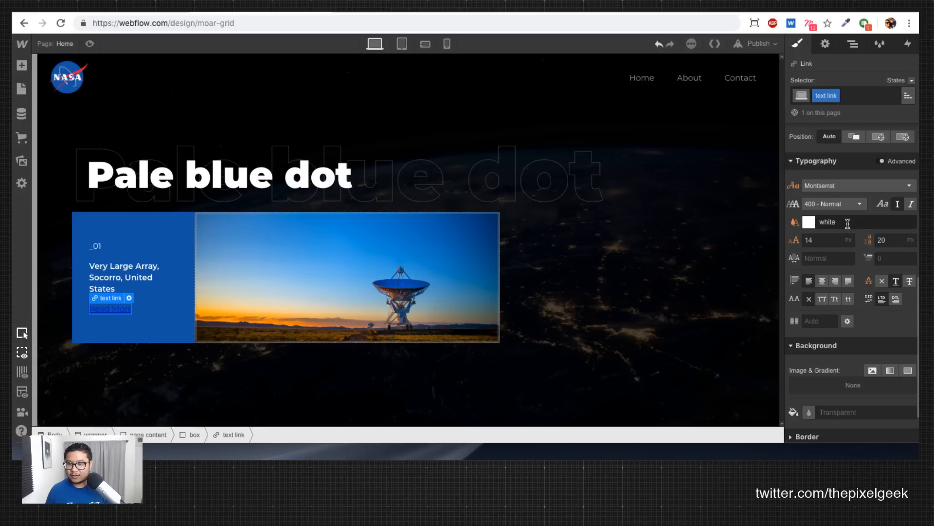
click(848, 223)
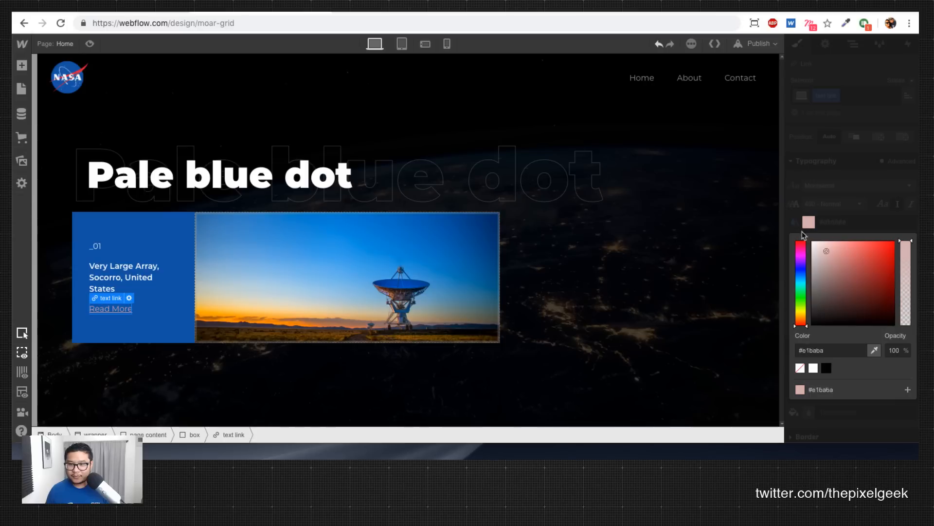
click(854, 223)
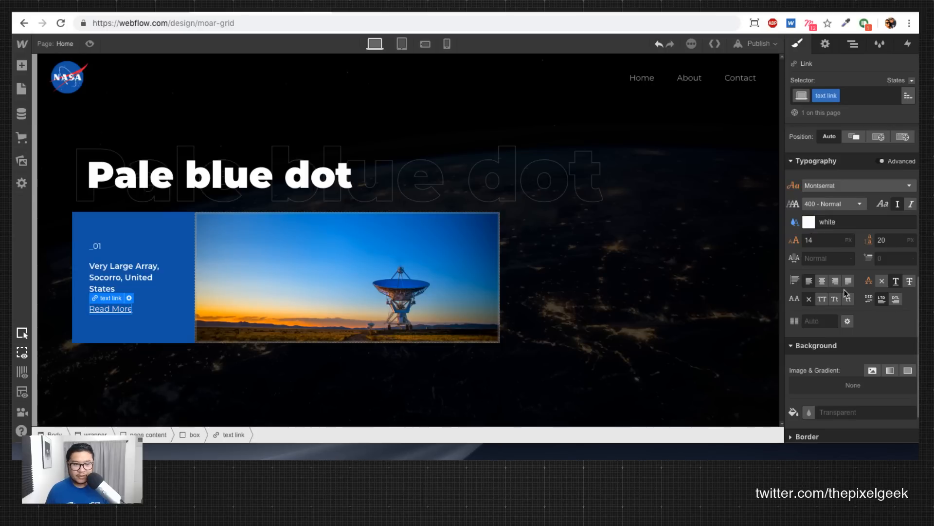
Step: Style the Read More link in all caps at 11 px with a 17 px line height and no underline
scroll(844, 289, down, 1)
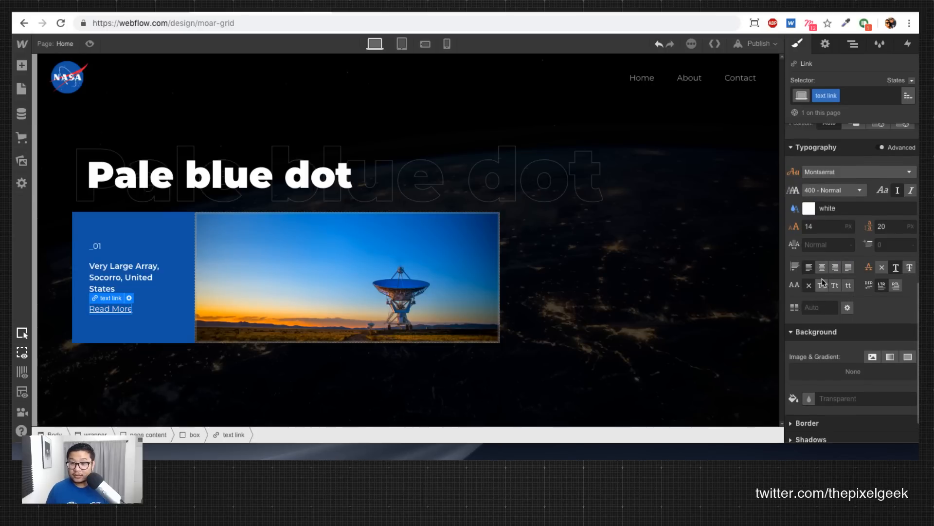
click(822, 284)
click(811, 226)
text(11)
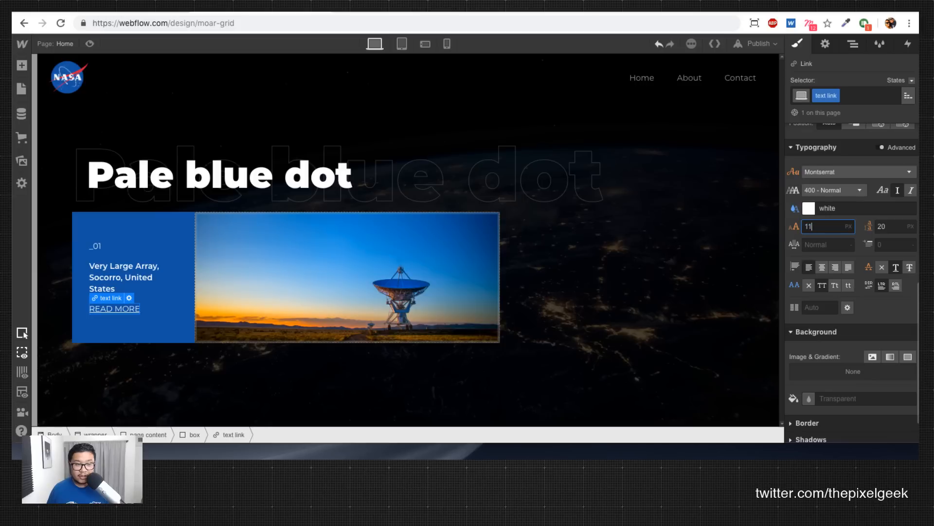
key(Tab)
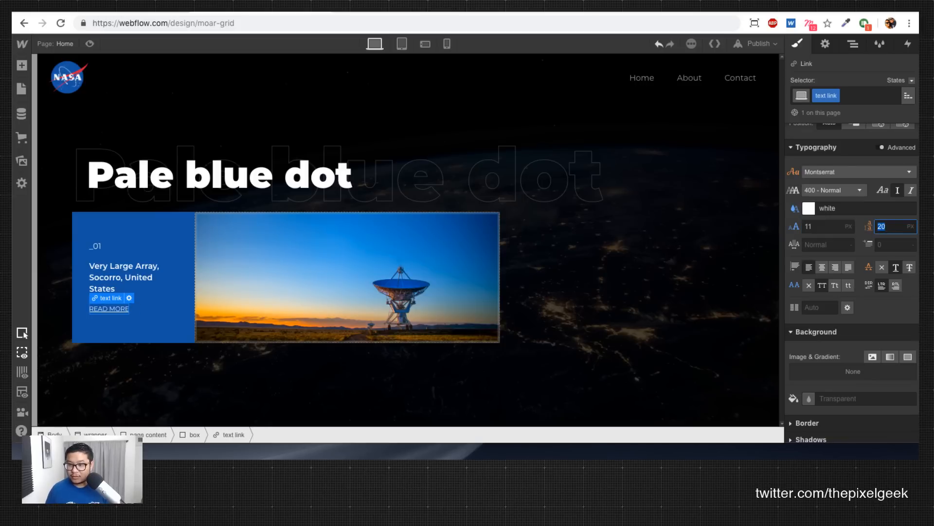
click(882, 267)
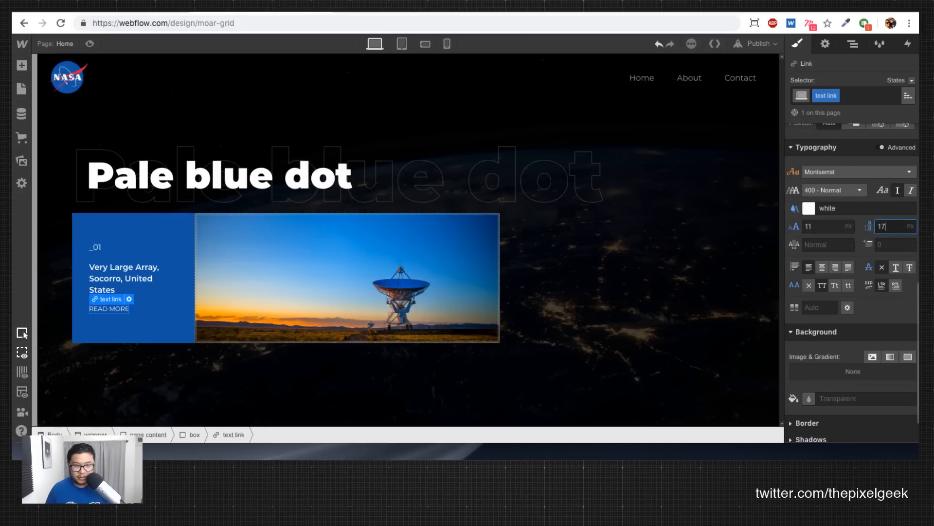
Step: Try a 50 px top and bottom margin on the outlined heading text, clearing both margins again
click(235, 341)
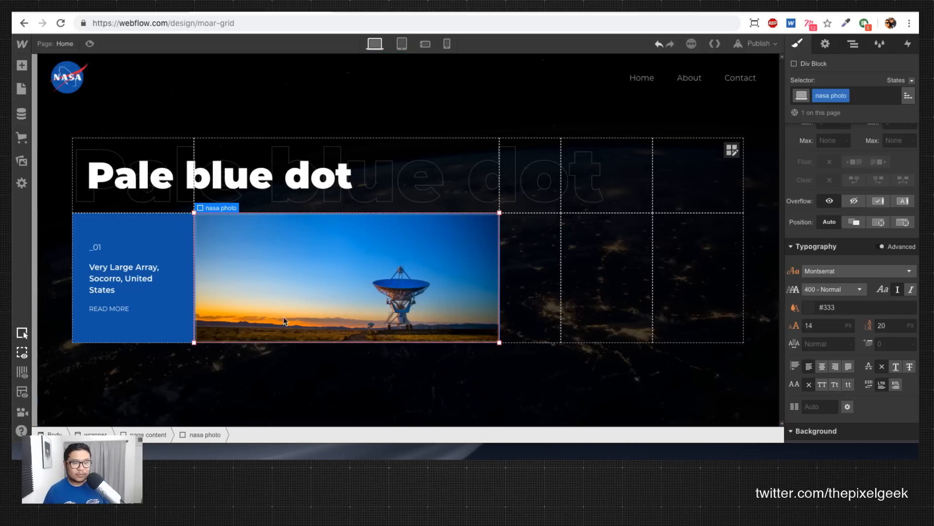
click(321, 211)
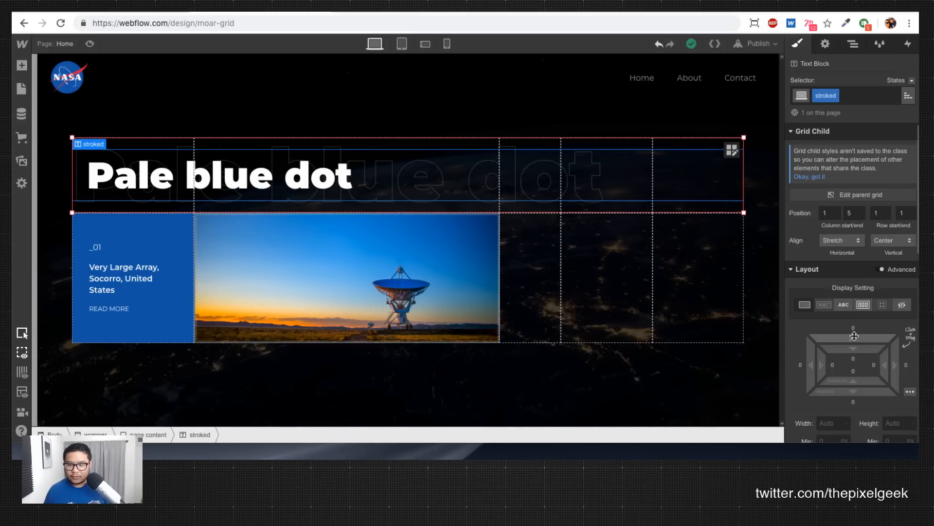
drag(855, 336, 845, 250)
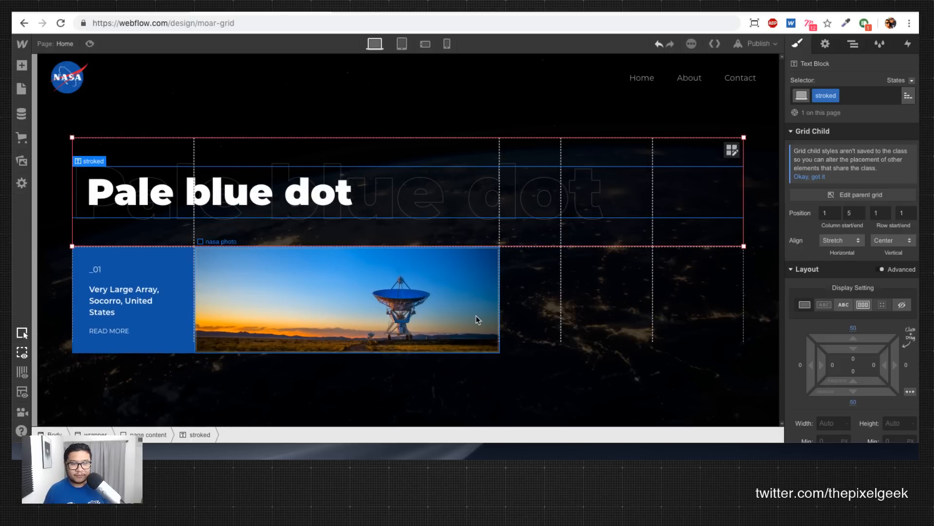
alt+click(853, 329)
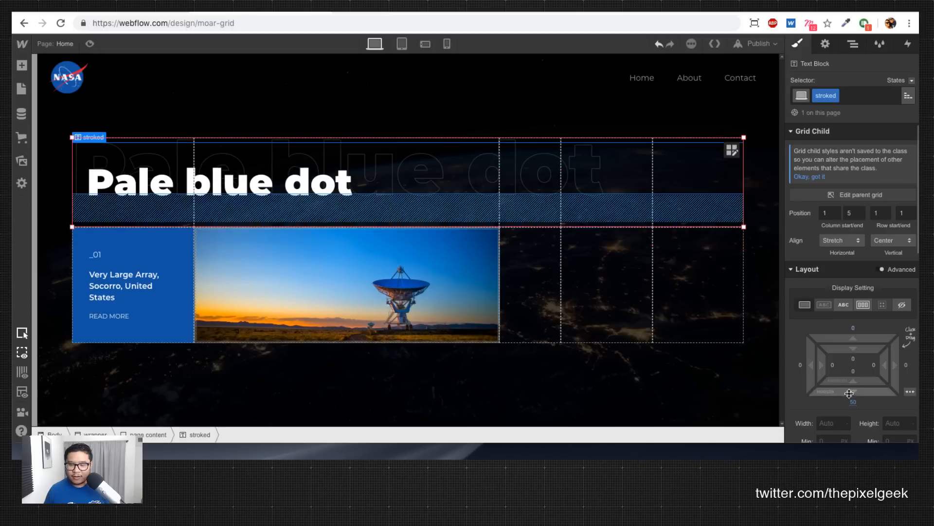
alt+click(855, 403)
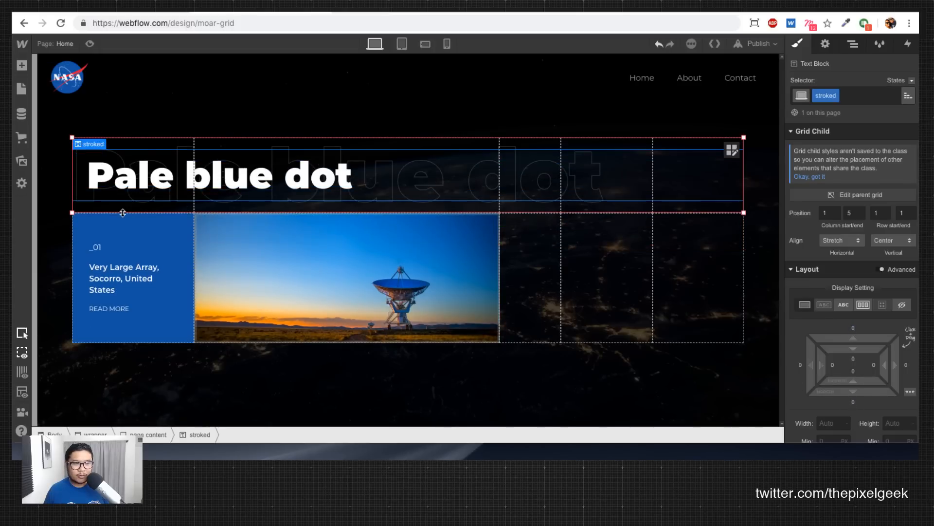
Step: Add a third auto-sized row to the page content grid and leave grid editing
click(732, 150)
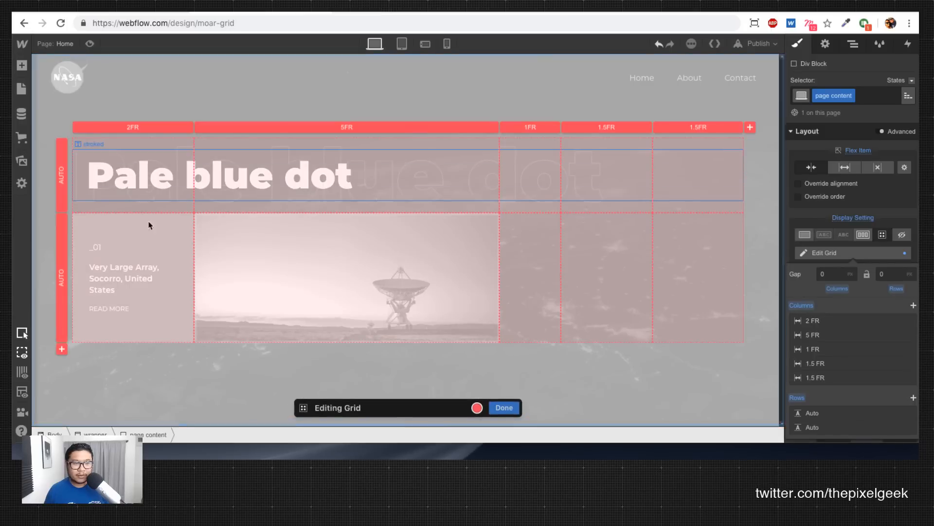
click(61, 349)
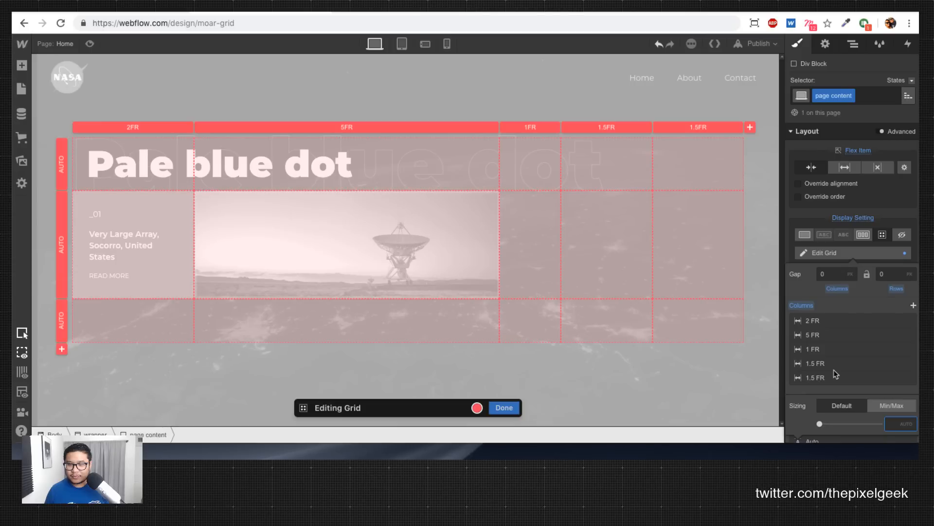
scroll(836, 374, down, 1)
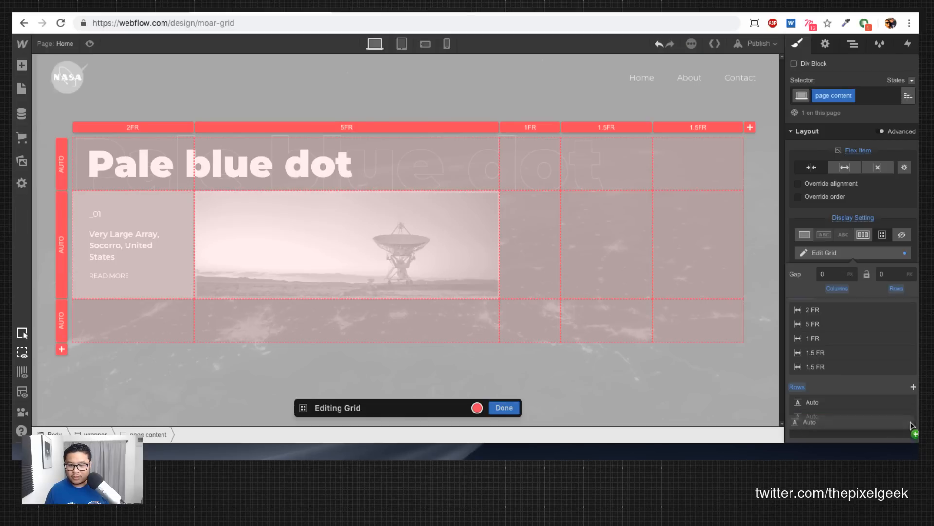
drag(911, 430, 913, 415)
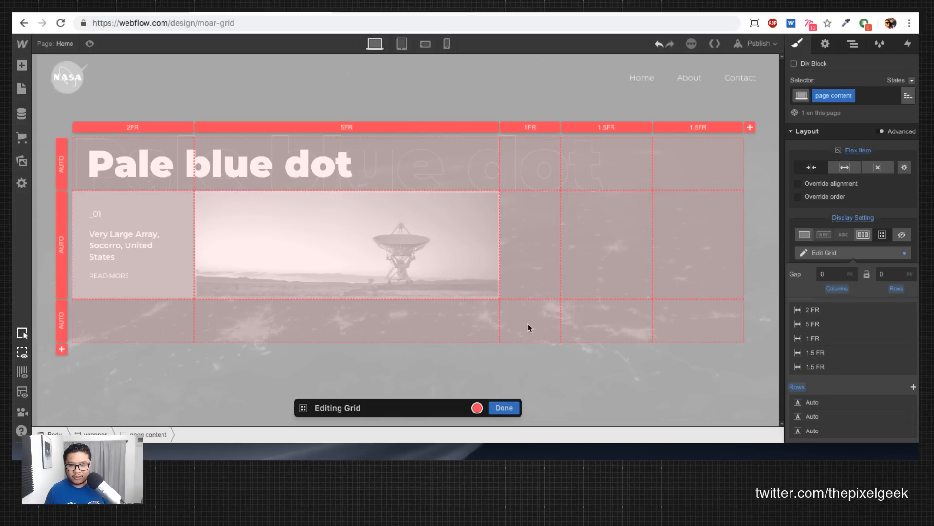
key(Escape)
Step: Move the blue text box and the telescope photo down into the third grid row, keeping their columns
click(143, 265)
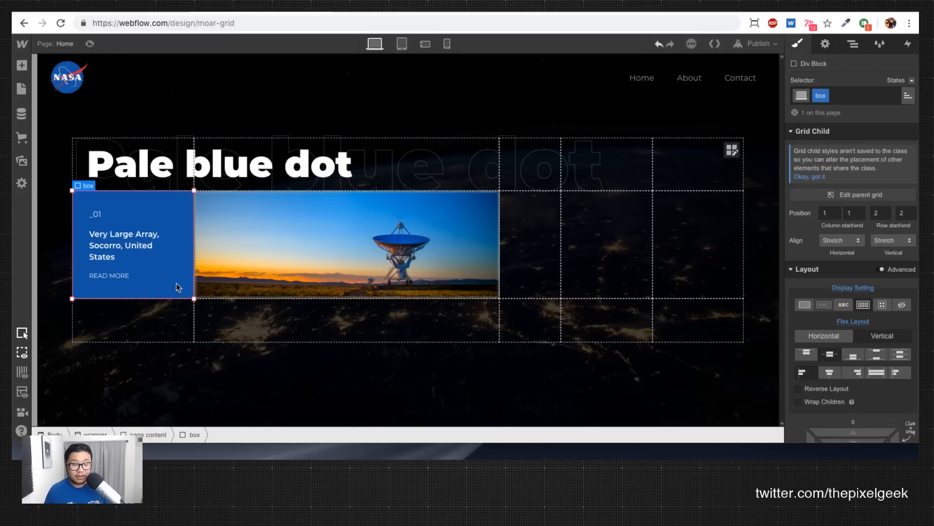
drag(176, 287, 170, 316)
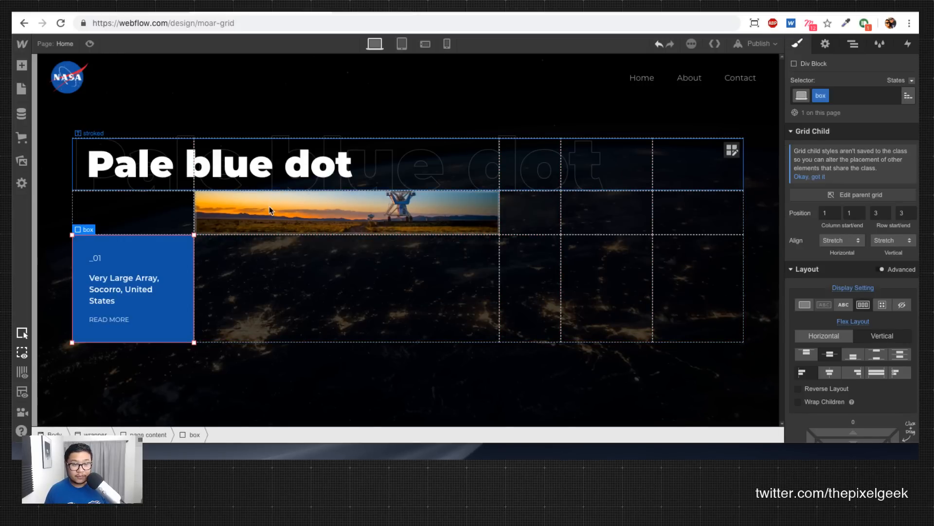
drag(372, 223, 358, 262)
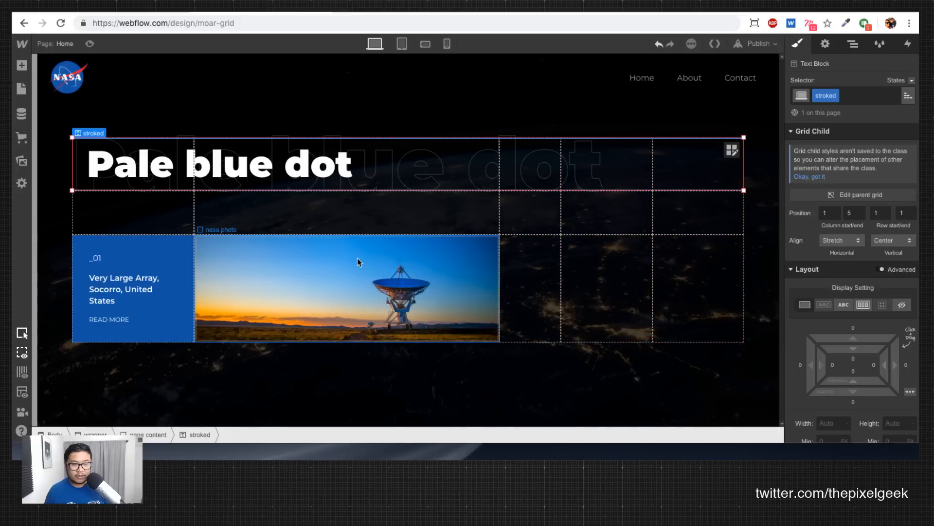
Step: Set the empty middle row of the page content grid to a default size of 1 FR
click(146, 215)
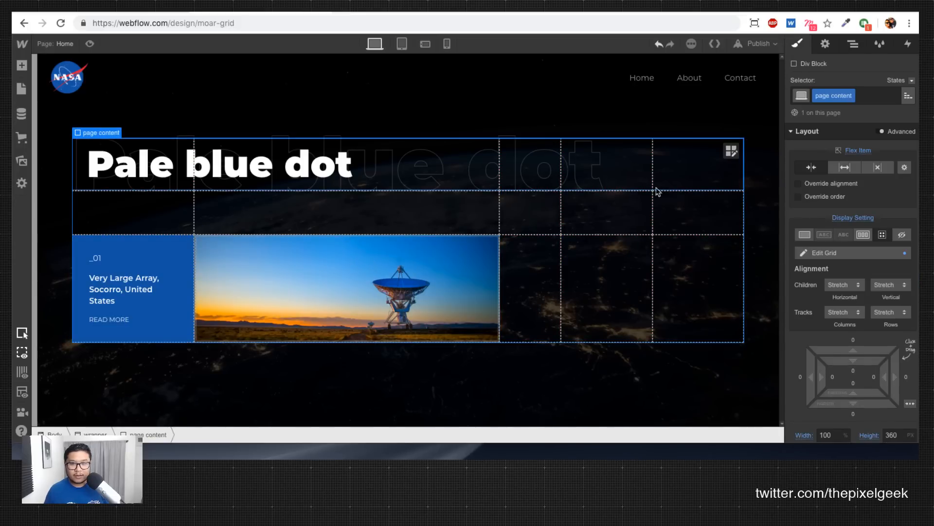
click(732, 151)
click(61, 212)
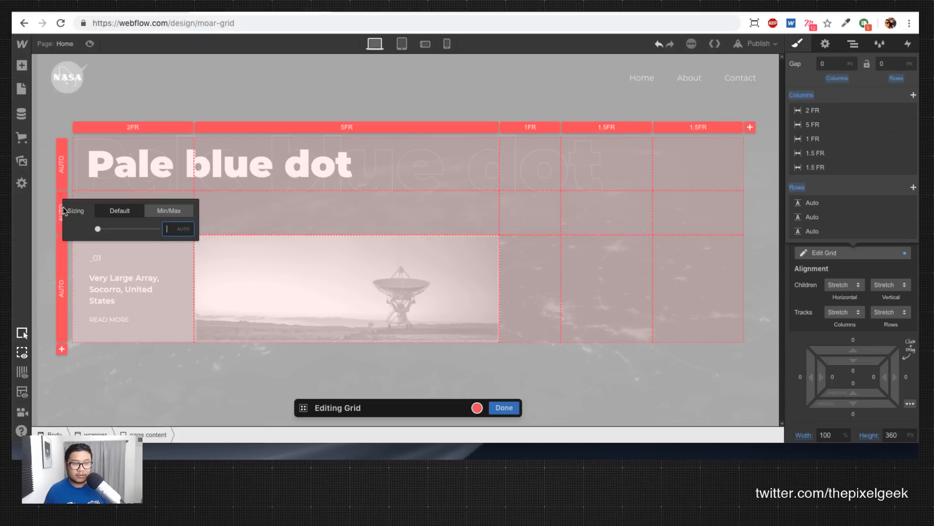
click(99, 228)
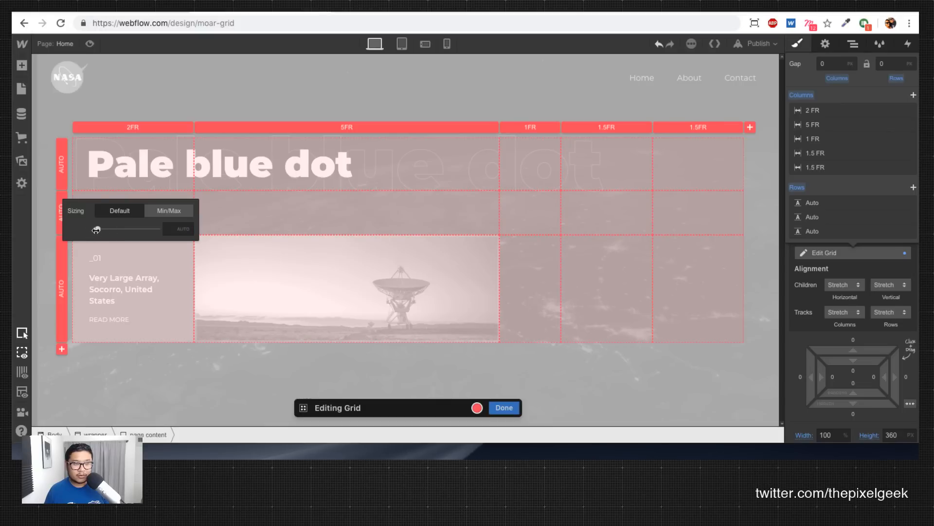
click(169, 210)
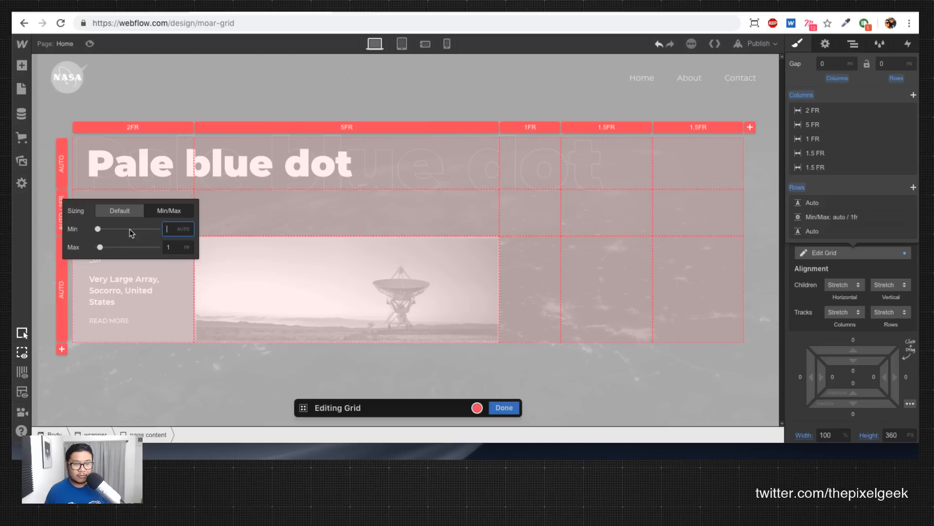
click(119, 210)
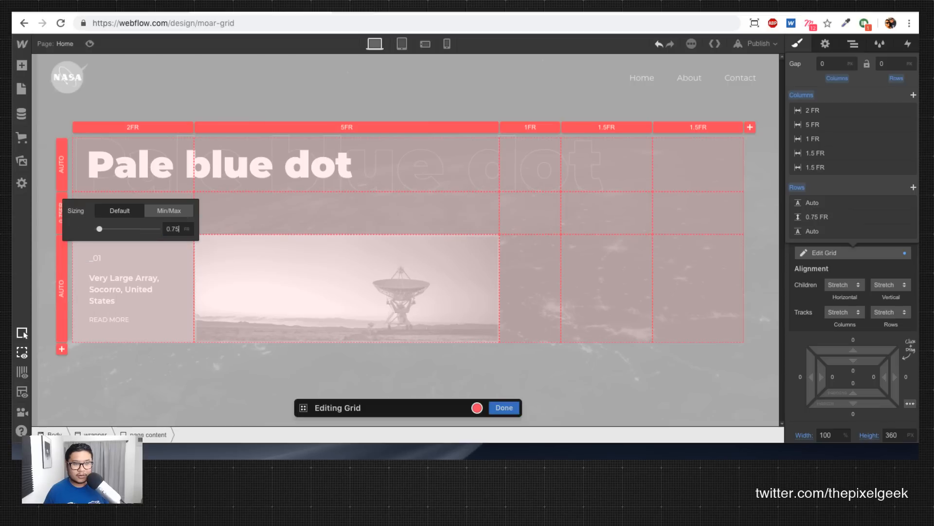
text(0.5)
key(Up)
key(Up)
click(578, 244)
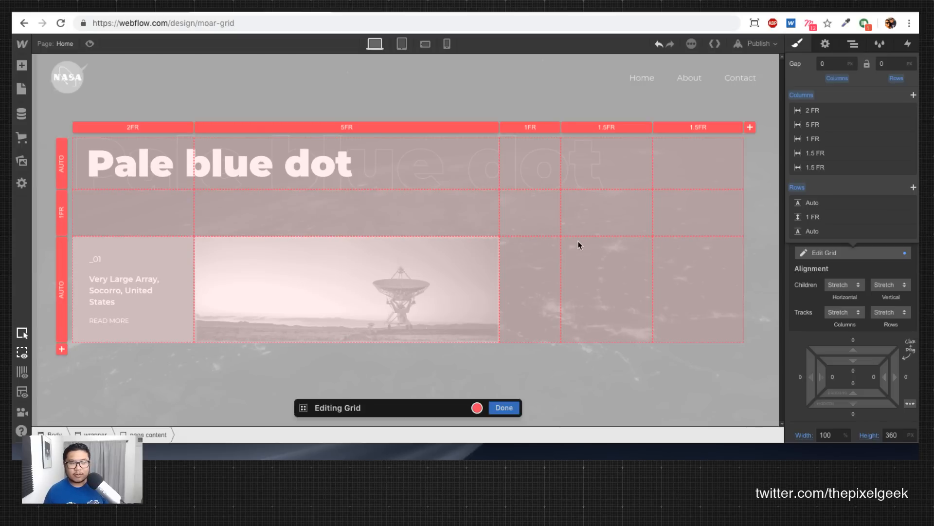
click(852, 254)
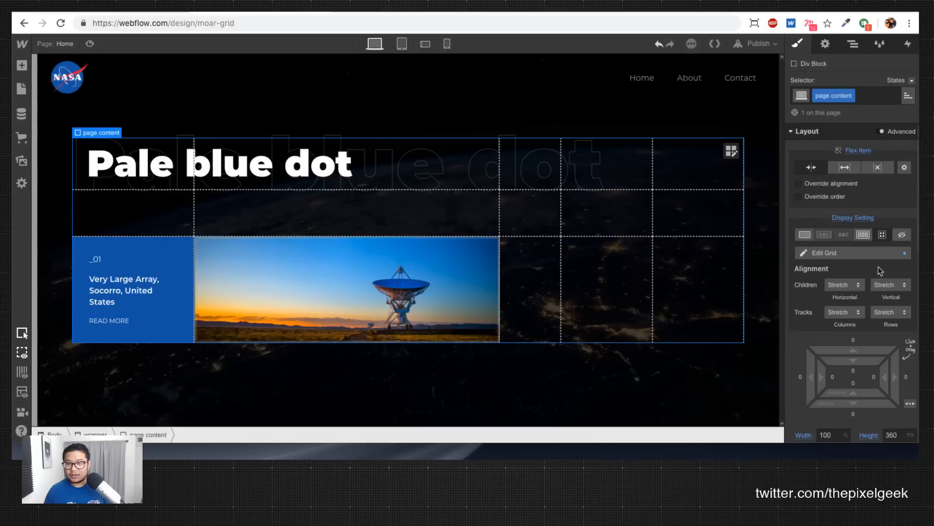
Step: Set the page content block's height to 420 px
scroll(872, 317, down, 3)
click(894, 305)
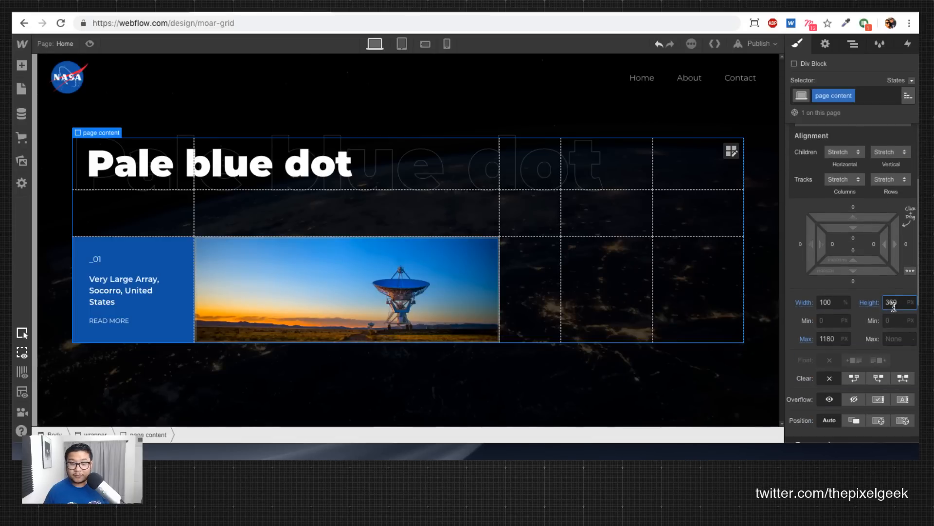
key(shift+Up)
key(shift+Up)
key(shift+Up)
key(shift+Up)
key(shift+Up)
key(shift+Up)
key(shift+Up)
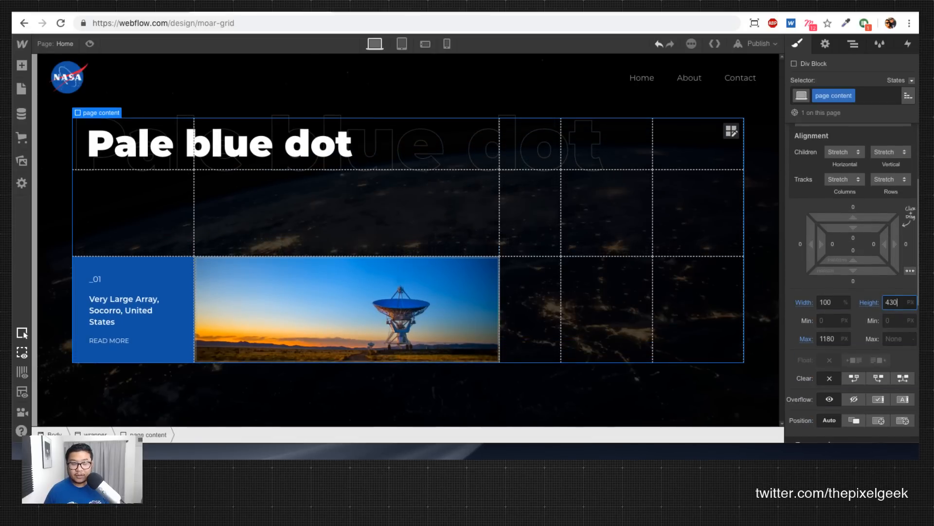
key(shift+Down)
click(89, 203)
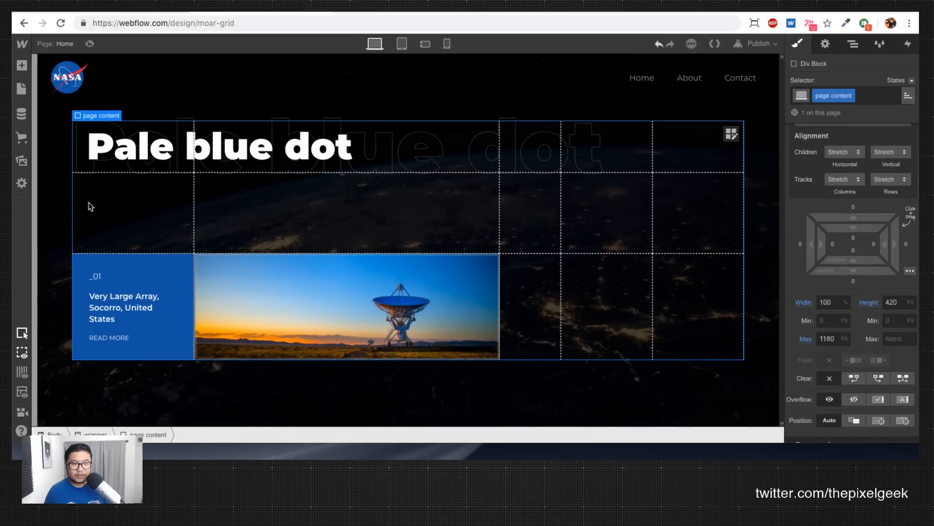
Step: Change the page content grid's middle row to pixel sizing, set it to 30 px, and leave grid editing
click(732, 134)
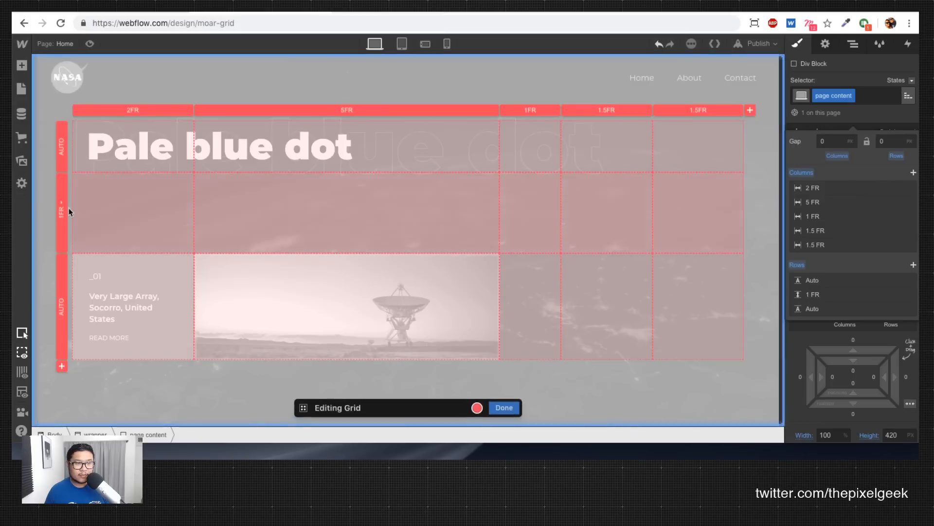
click(61, 210)
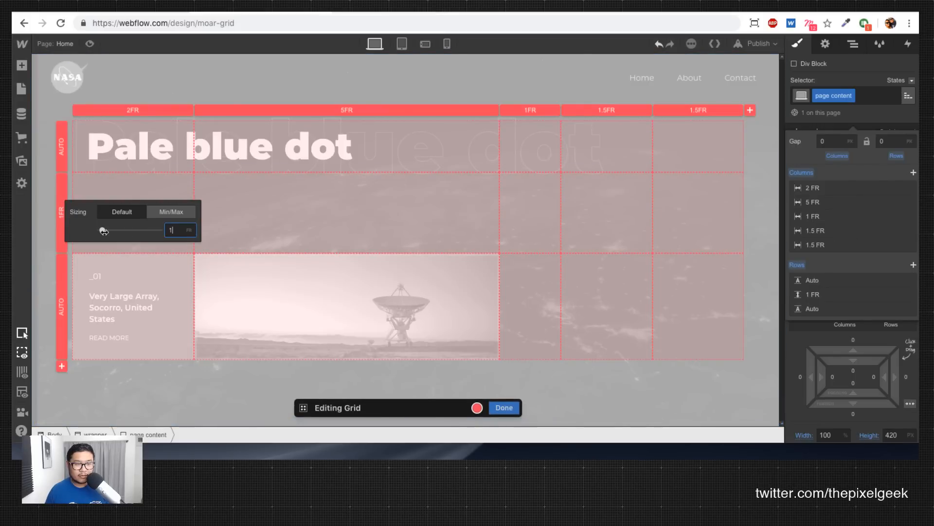
drag(102, 230, 100, 231)
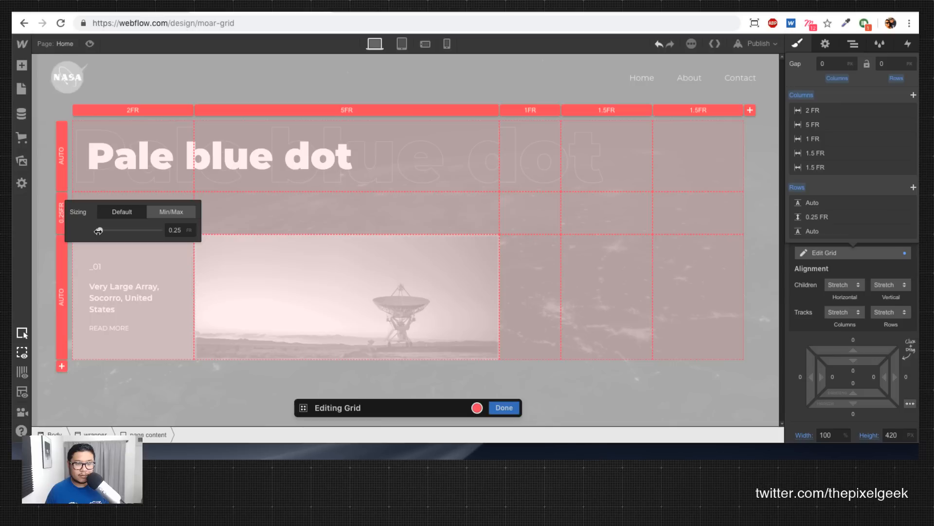
click(189, 231)
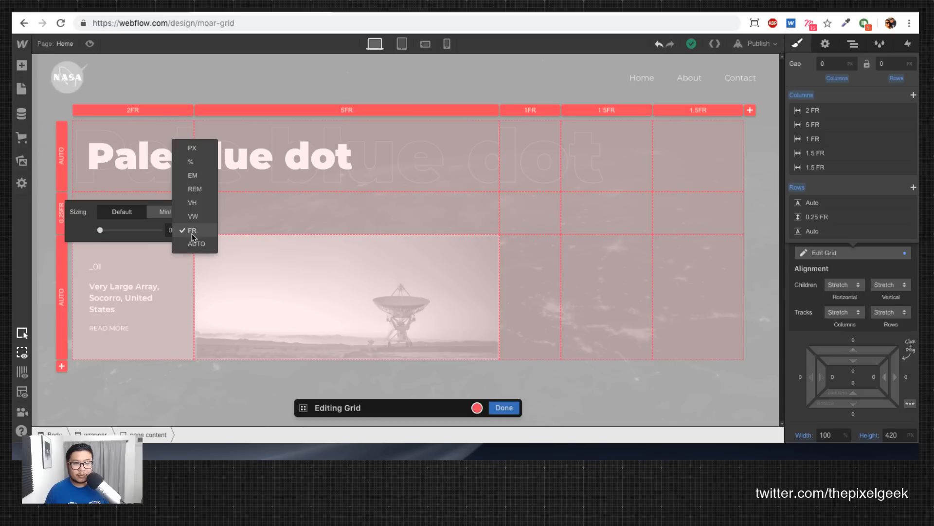
click(203, 151)
click(175, 230)
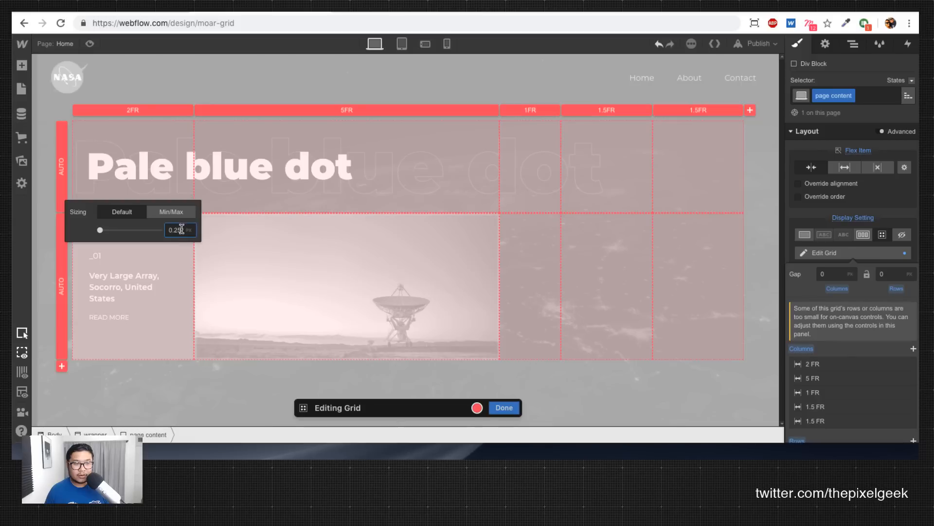
text(50)
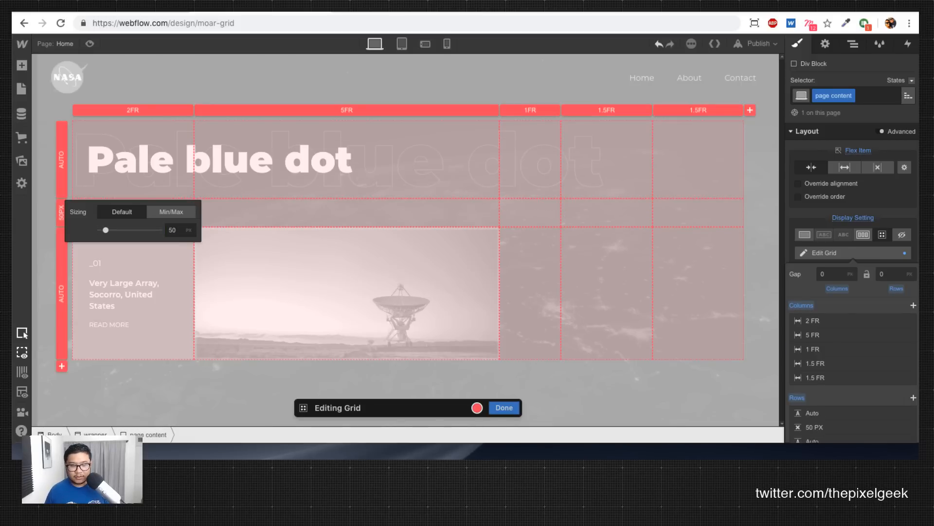
key(Down)
key(Down)
key(Down)
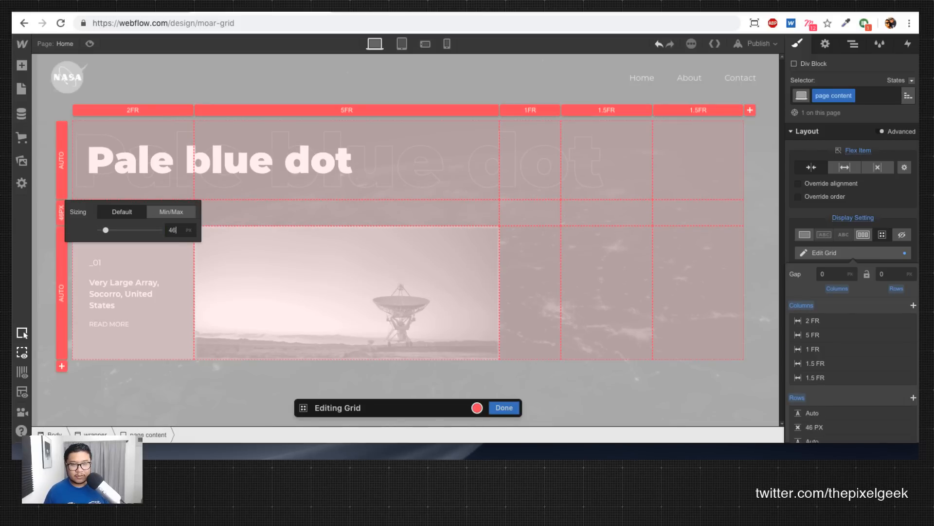
key(Down)
key(Down)
key(Down)
key(Down)
key(Down)
key(Down)
key(Down)
key(Down)
key(Down)
key(Down)
key(Down)
key(Down)
key(Down)
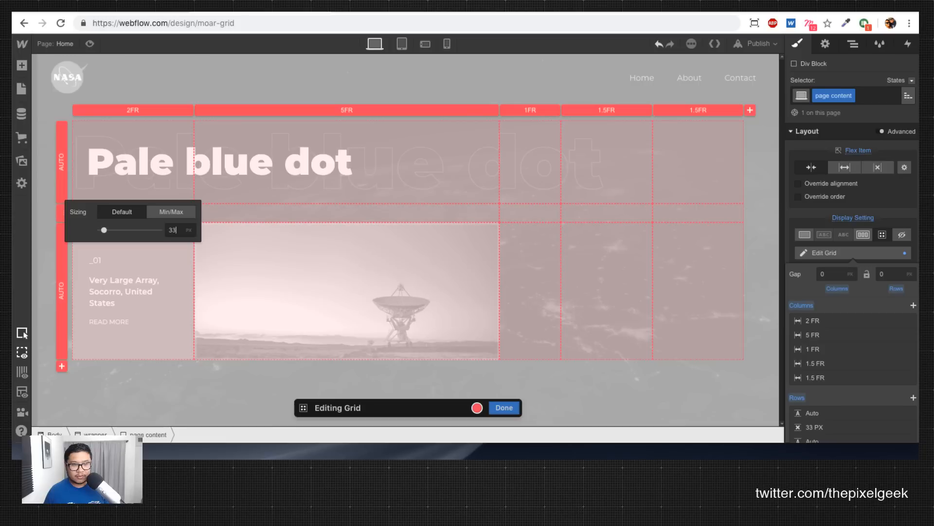
key(Down)
key(Down)
key(Down)
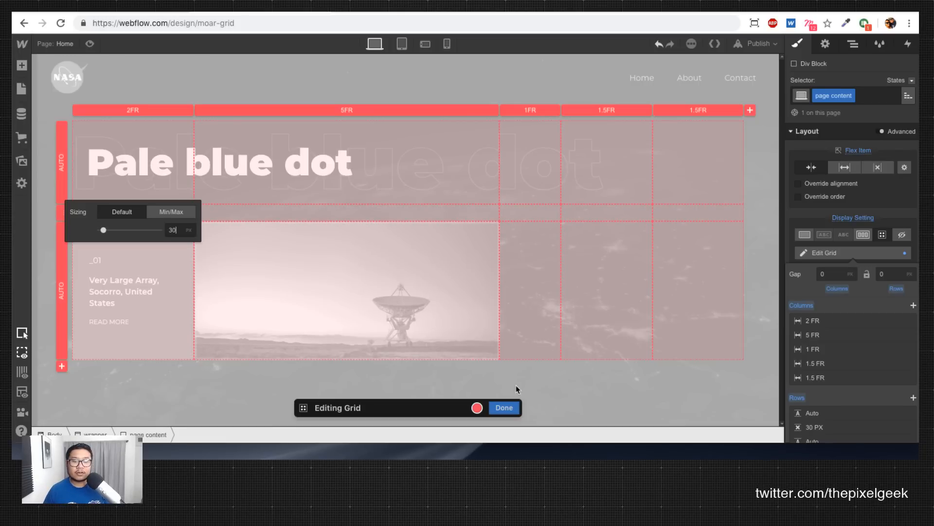
click(596, 378)
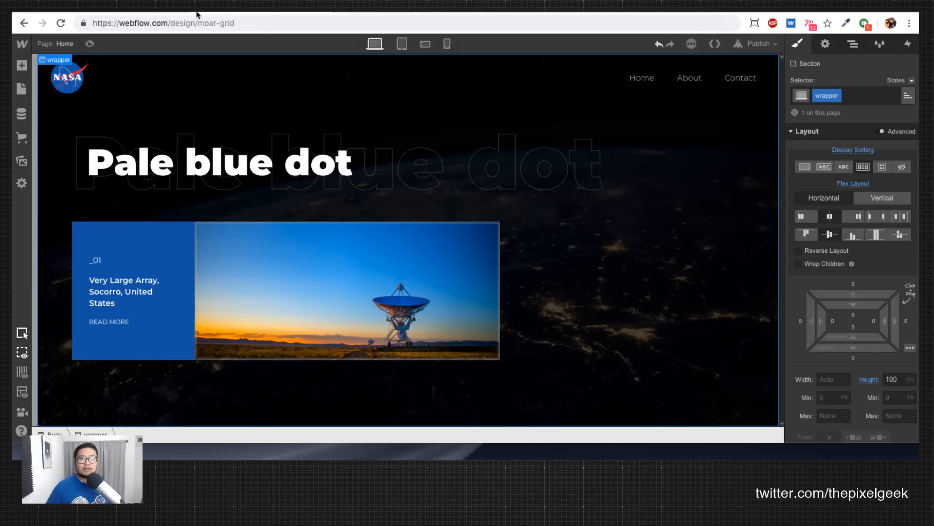
Step: Switch to the Dribbble shot attachment and examine the numbered text items and arrow controls beside the photo
click(128, 12)
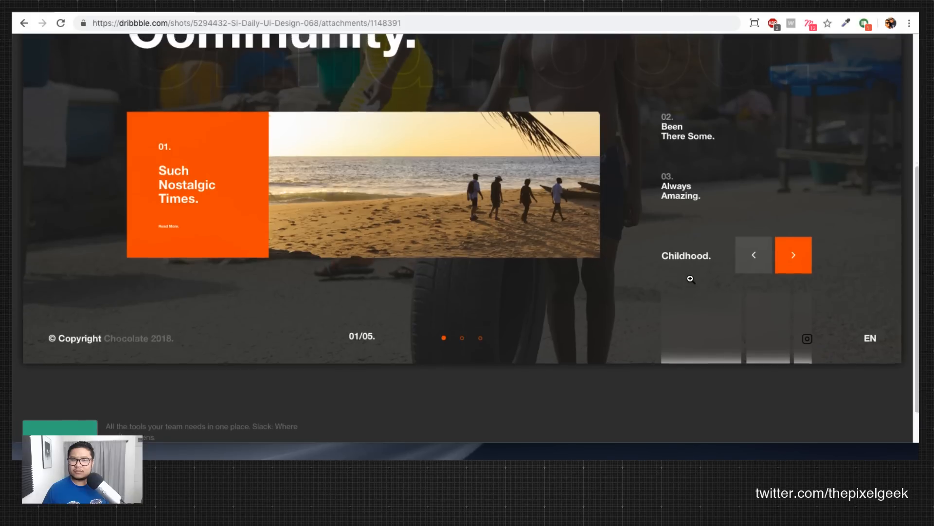
scroll(689, 282, up, 1)
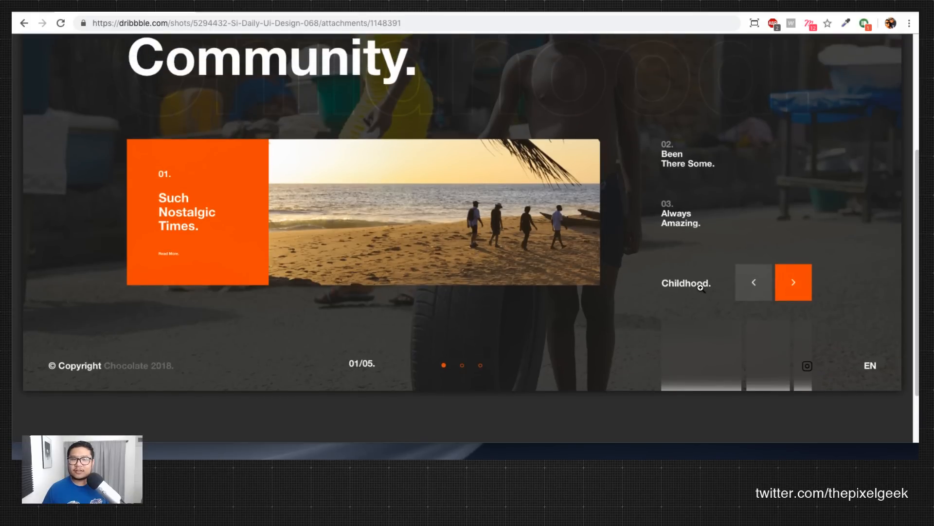
scroll(493, 258, up, 5)
scroll(493, 255, down, 2)
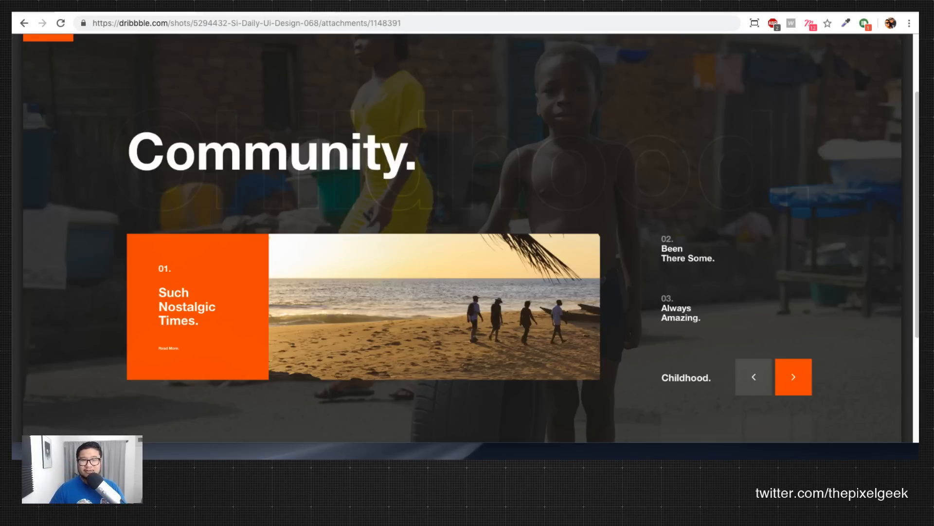
Step: Switch back to Webflow and select the page content grid
click(269, 7)
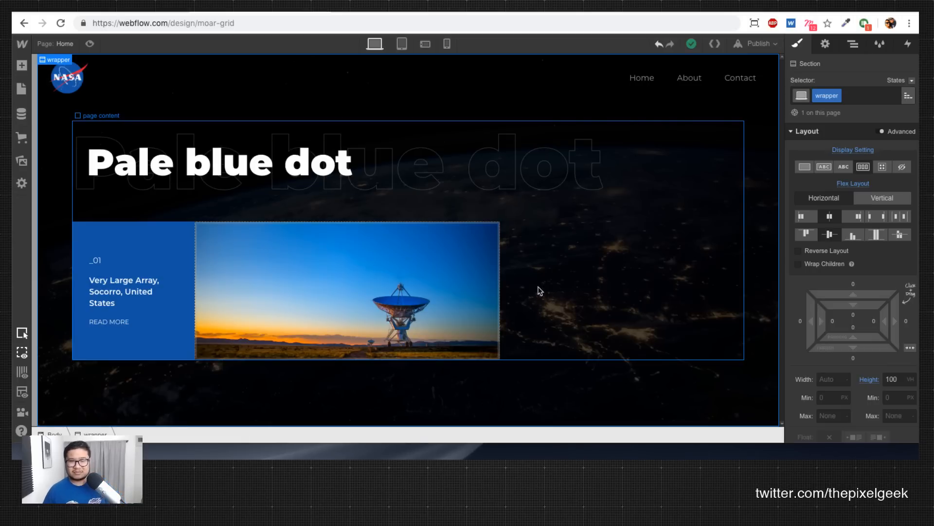
click(553, 279)
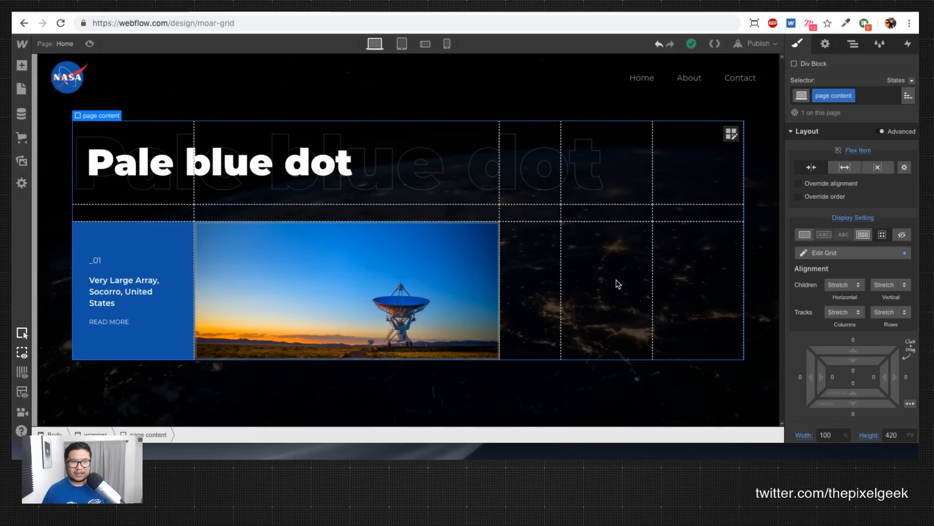
key(a)
scroll(64, 351, down, 3)
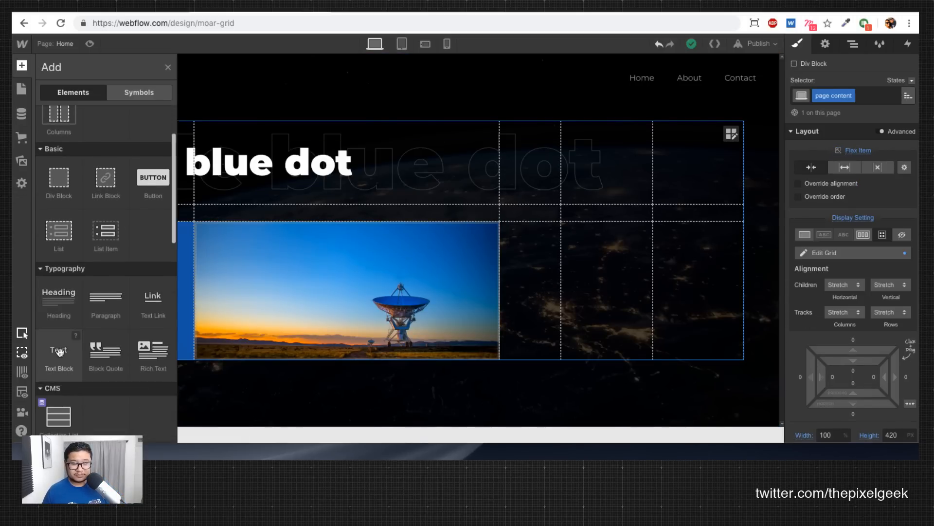
drag(59, 351, 585, 249)
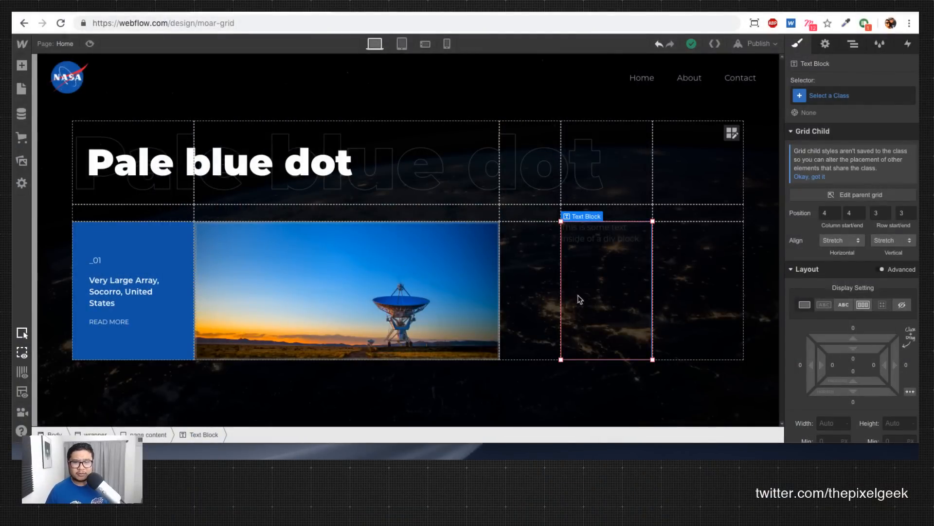
click(848, 99)
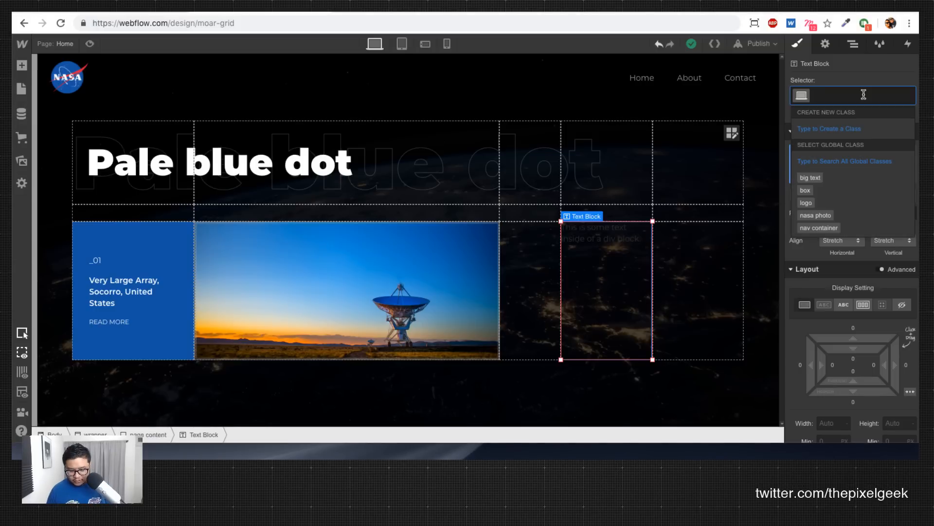
click(148, 6)
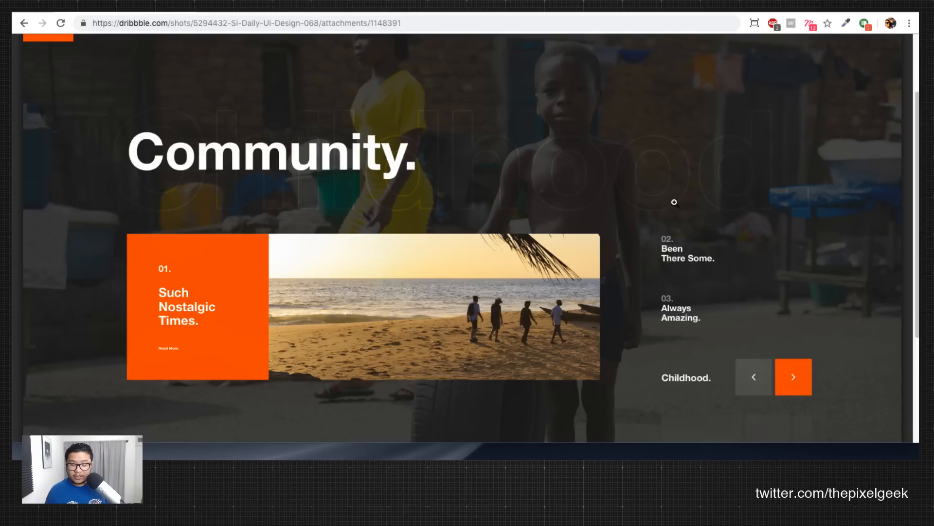
click(263, 6)
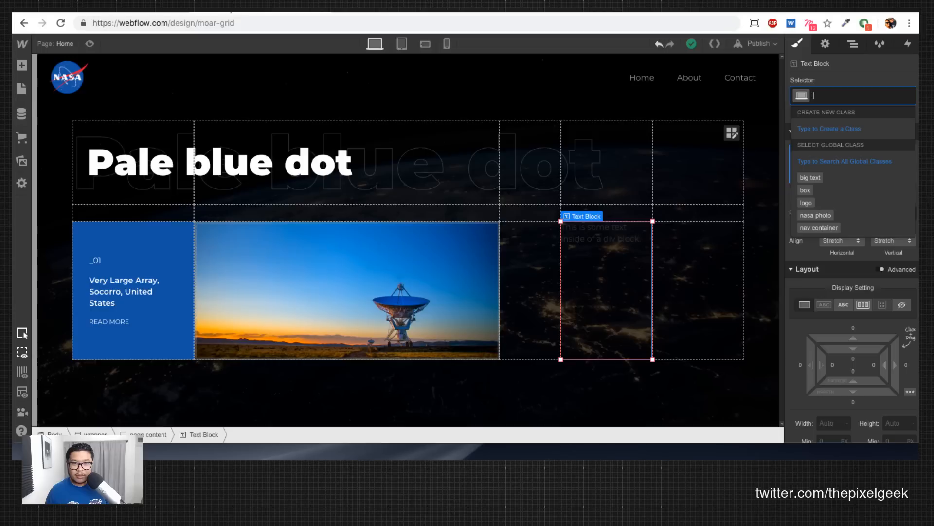
click(587, 250)
key(Delete)
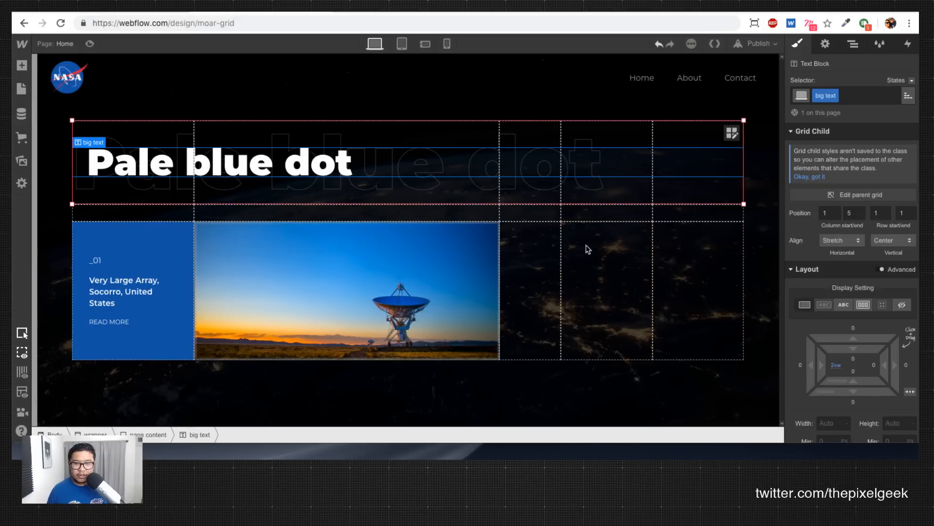
Step: Add a div block to the fourth column of the page content grid's lowest row
click(587, 250)
key(a)
drag(59, 267, 604, 272)
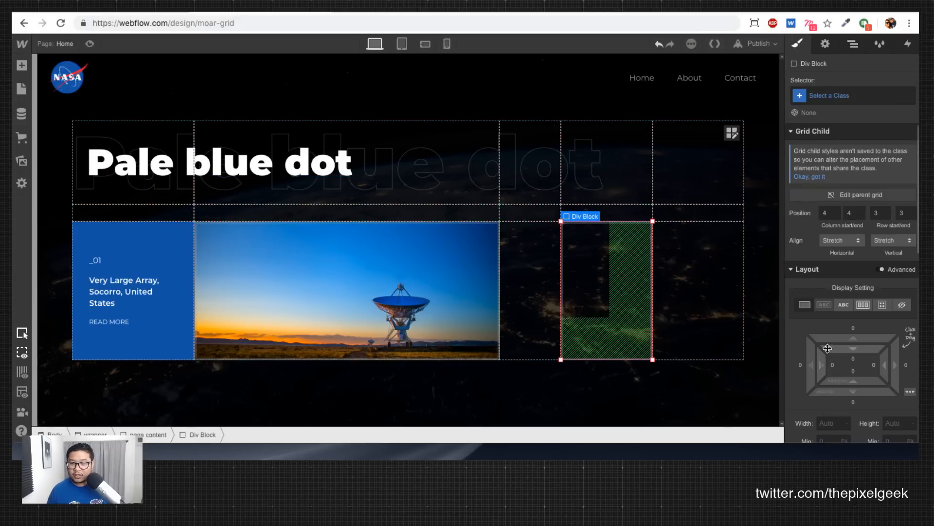
Step: Set the new div block's text color to white
scroll(828, 348, down, 3)
scroll(838, 381, down, 3)
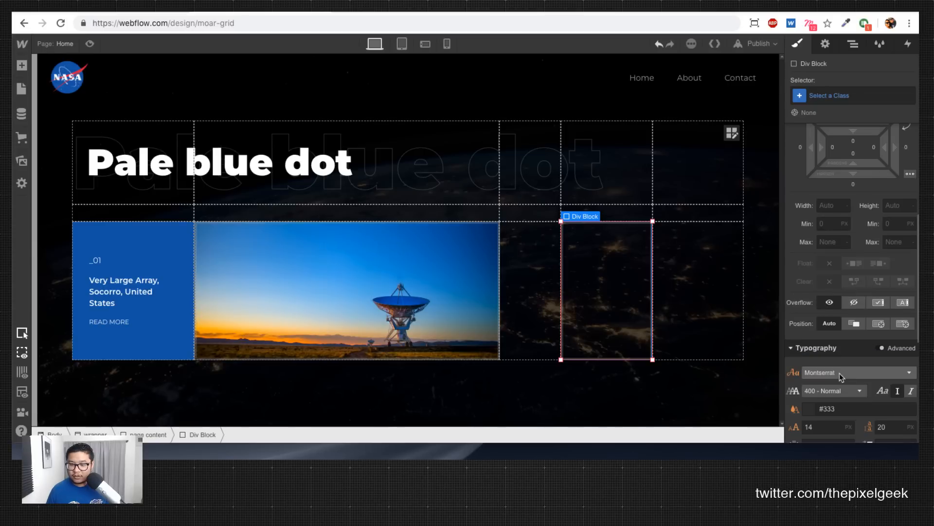
click(837, 408)
text(white)
key(Return)
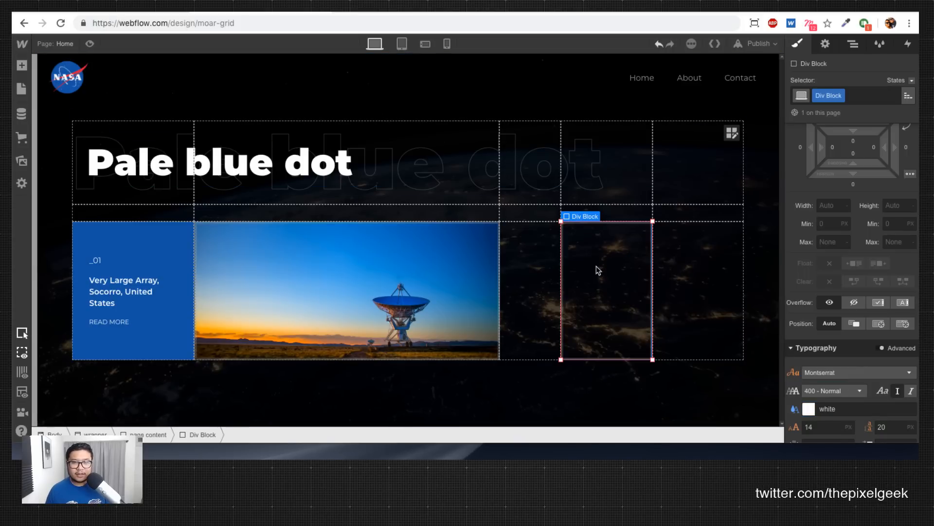
Step: Add a text block inside the fourth-column div block and set its text to "_02", checking the Dribbble reference
key(a)
click(71, 432)
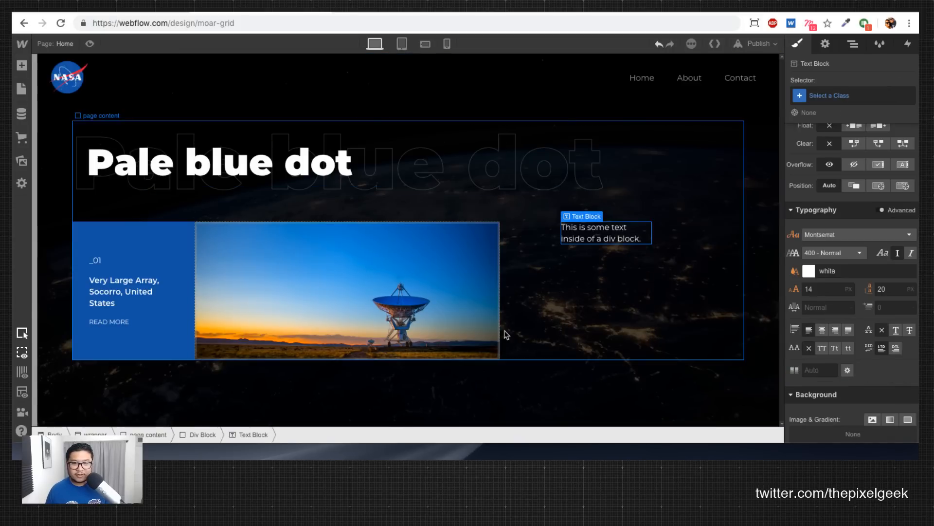
click(137, 12)
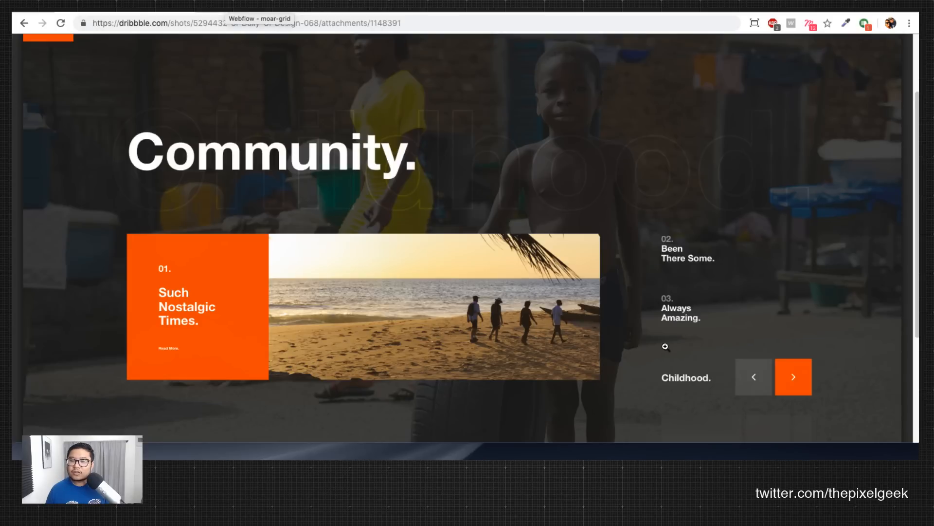
click(241, 10)
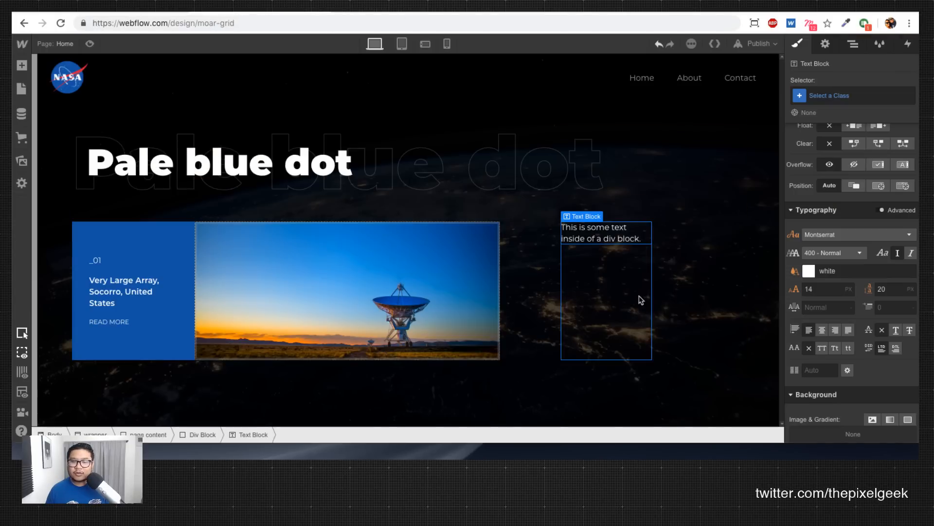
double_click(594, 237)
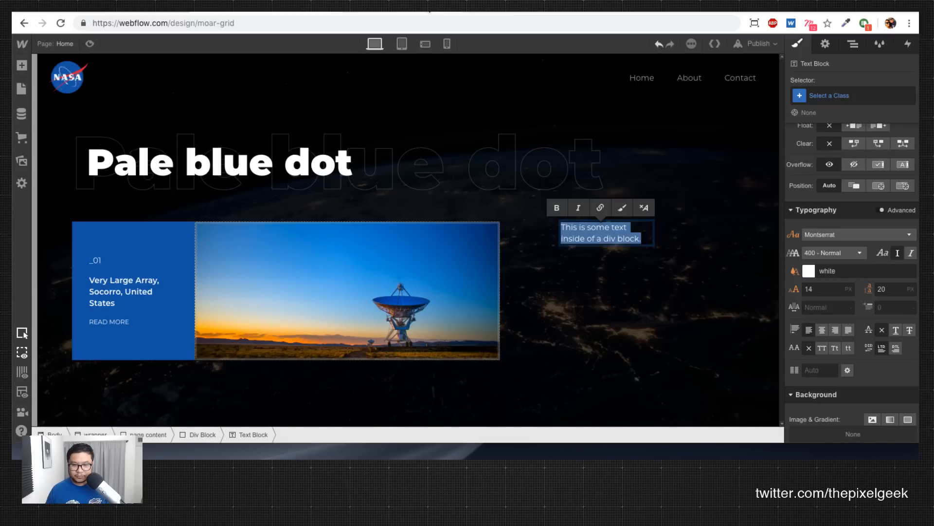
text(02)
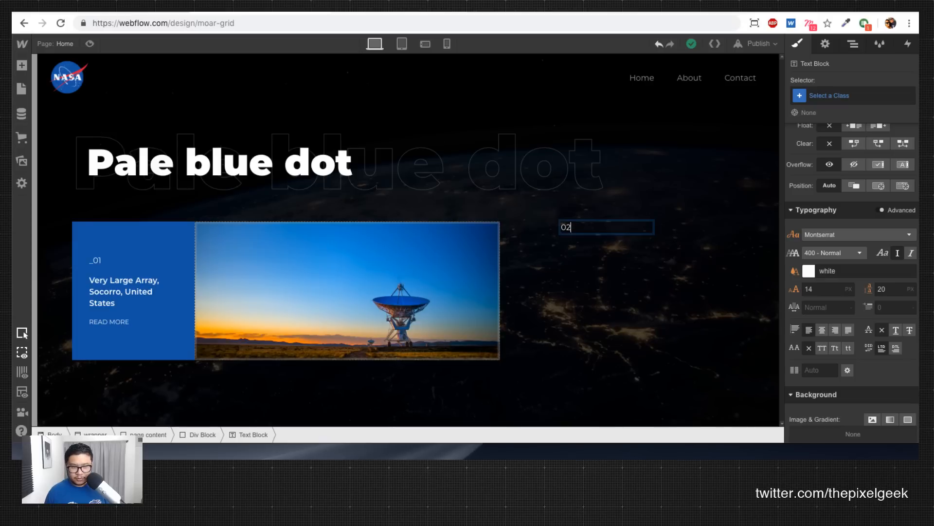
text(_)
key(Escape)
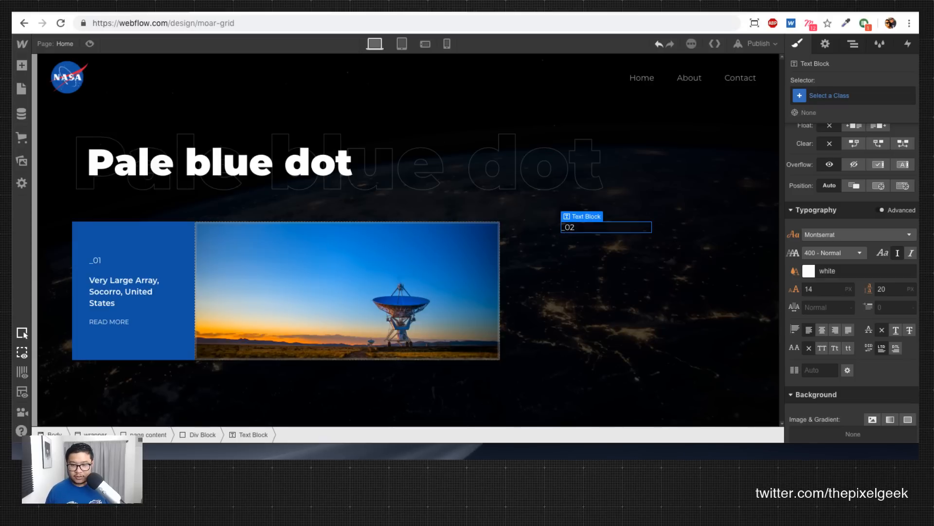
Step: Add a second div block inside the fourth-column div block and nest the "_02" text block in it
key(a)
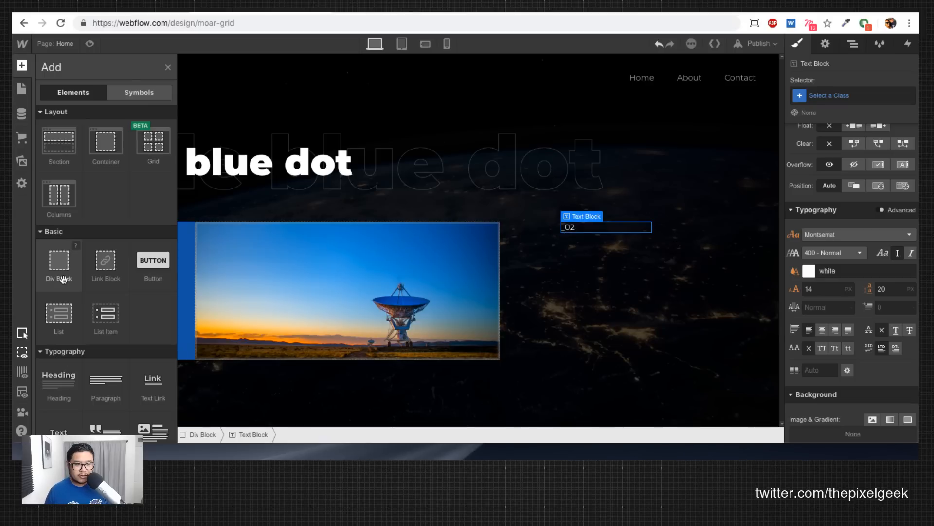
click(64, 279)
click(853, 44)
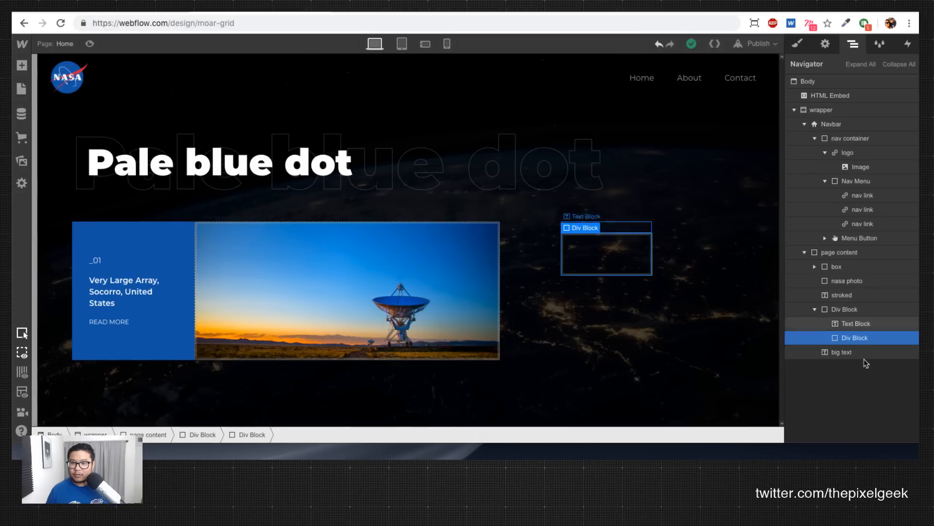
drag(855, 325, 859, 336)
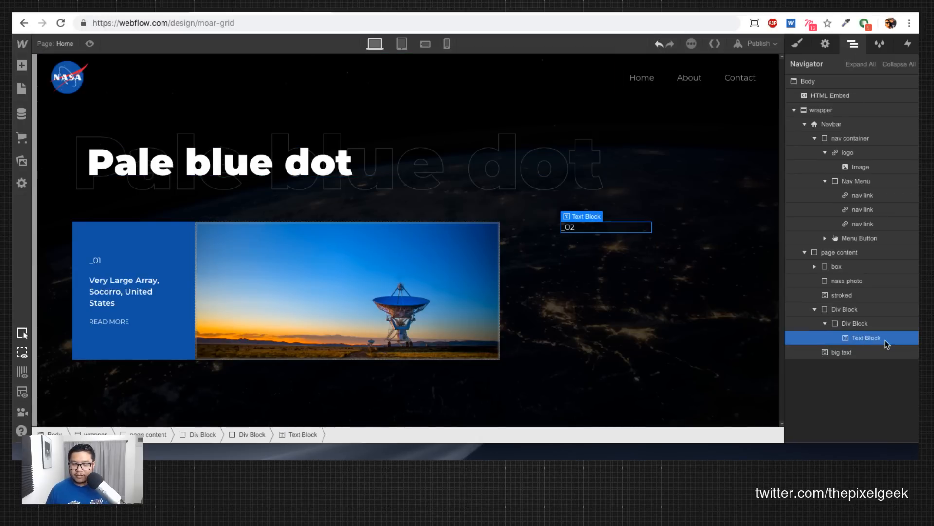
Step: Duplicate the "_02" text block and open the lower copy's text for editing
key(super+d)
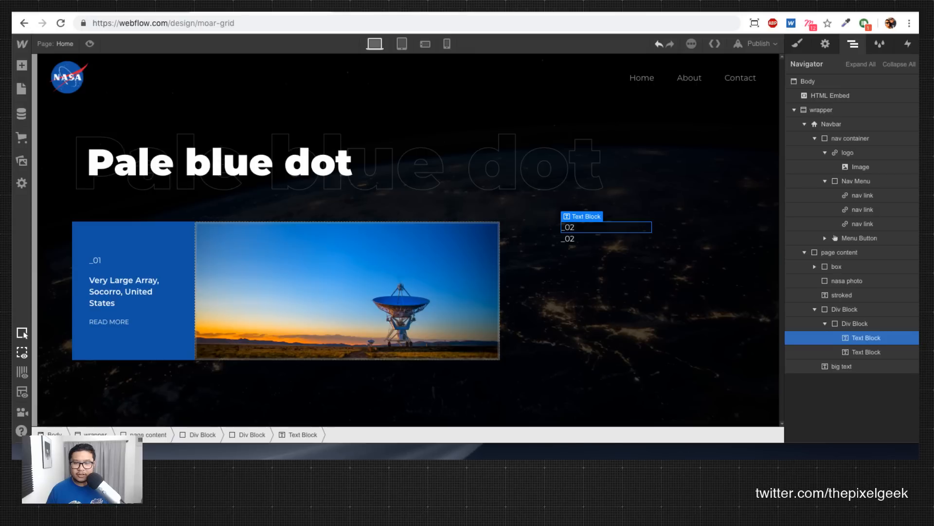
double_click(569, 238)
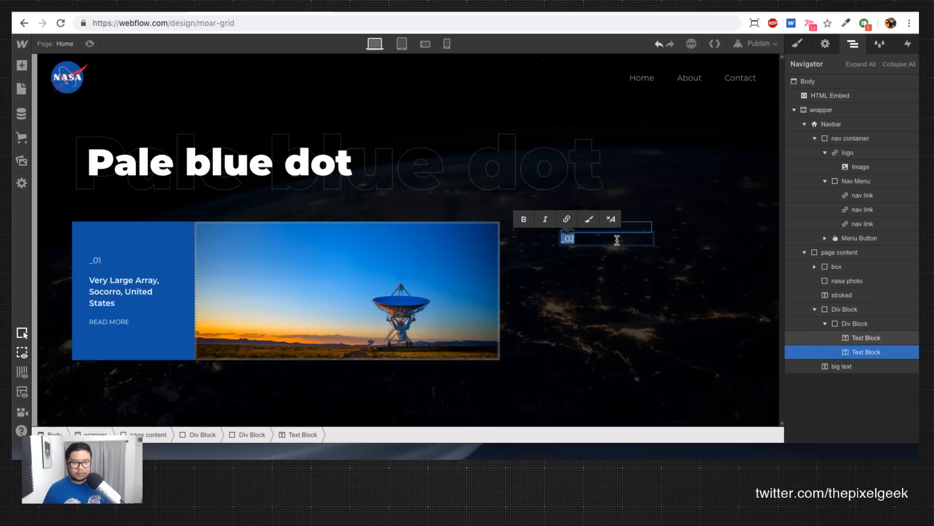
Step: Switch to Unsplash, close the open photo and browse the nasa search results for a suitable photo caption
click(362, 12)
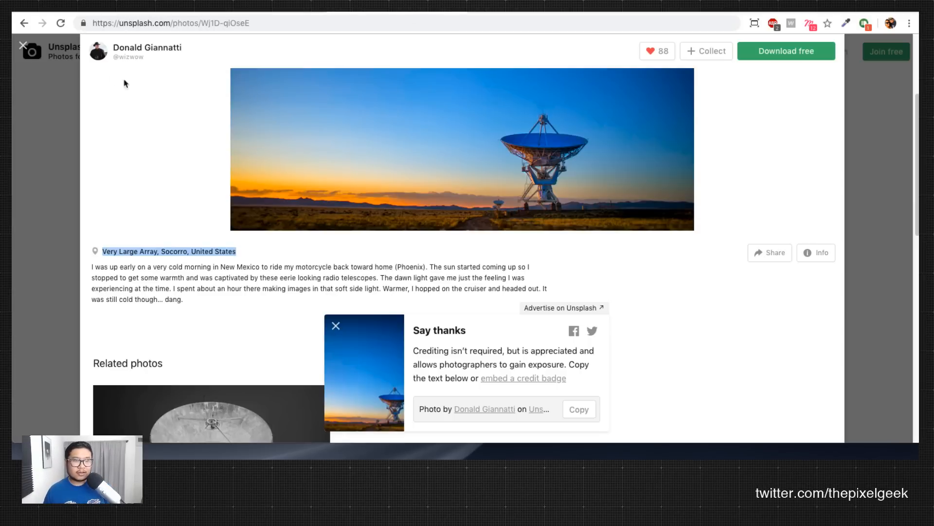
click(58, 128)
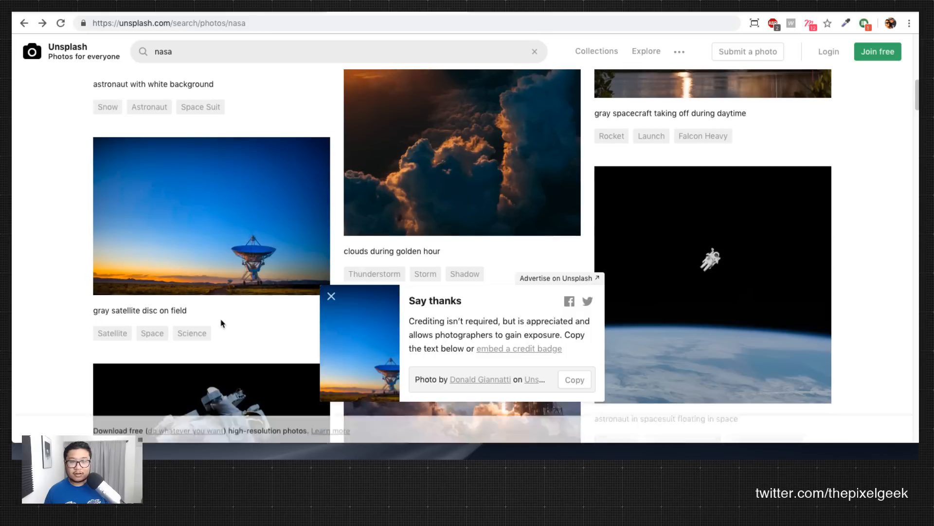
scroll(222, 322, up, 6)
scroll(221, 319, up, 5)
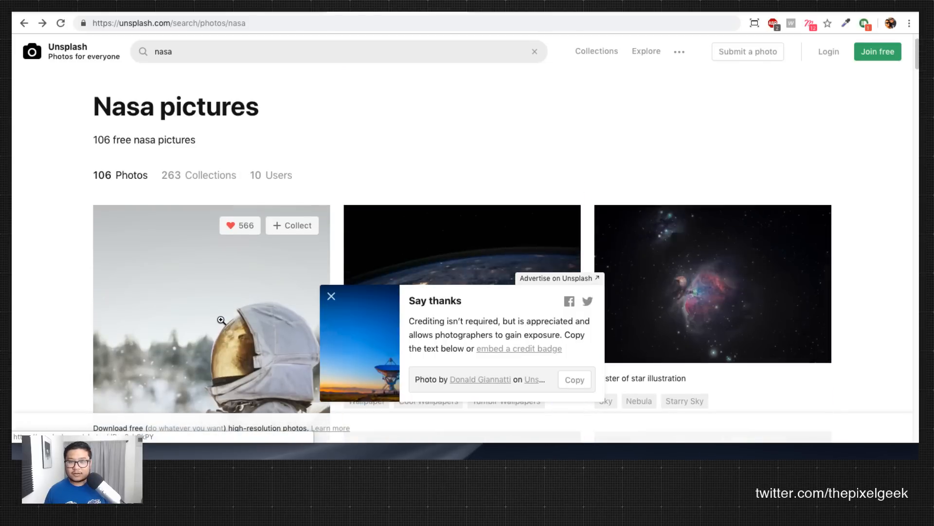
scroll(221, 319, down, 8)
scroll(221, 320, up, 5)
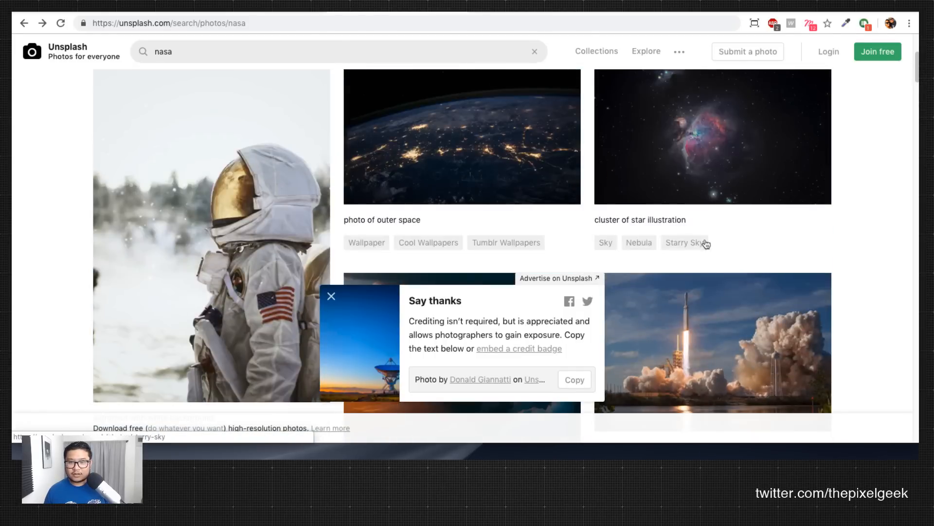
scroll(617, 271, down, 9)
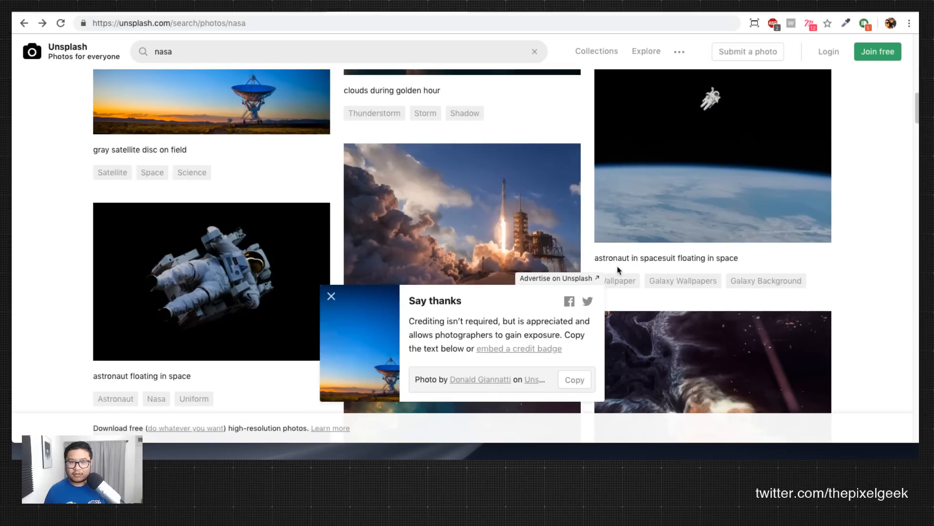
scroll(215, 272, down, 7)
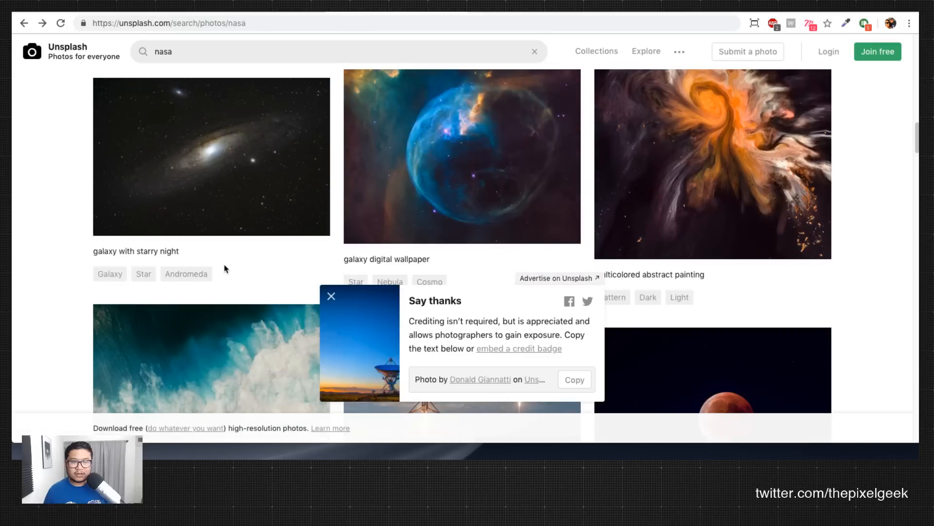
scroll(225, 269, down, 1)
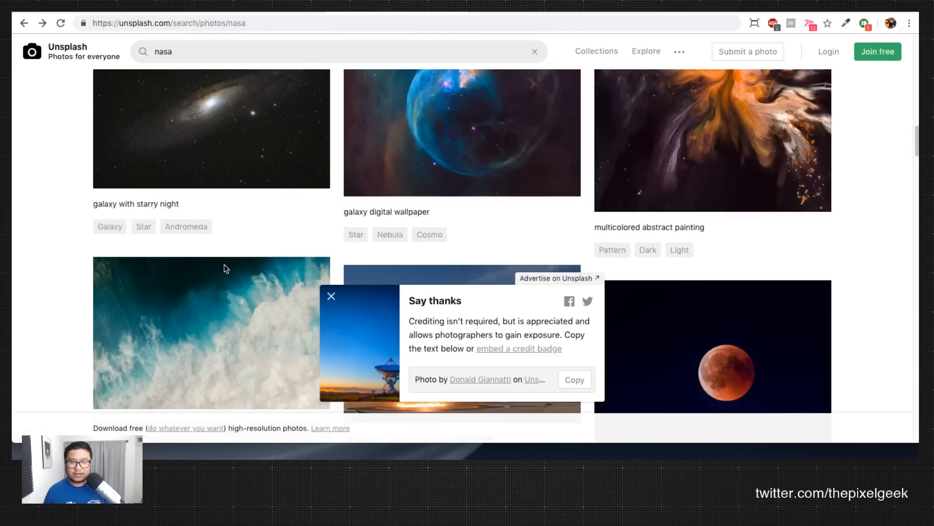
scroll(226, 268, down, 7)
drag(657, 163, 610, 187)
scroll(610, 187, down, 2)
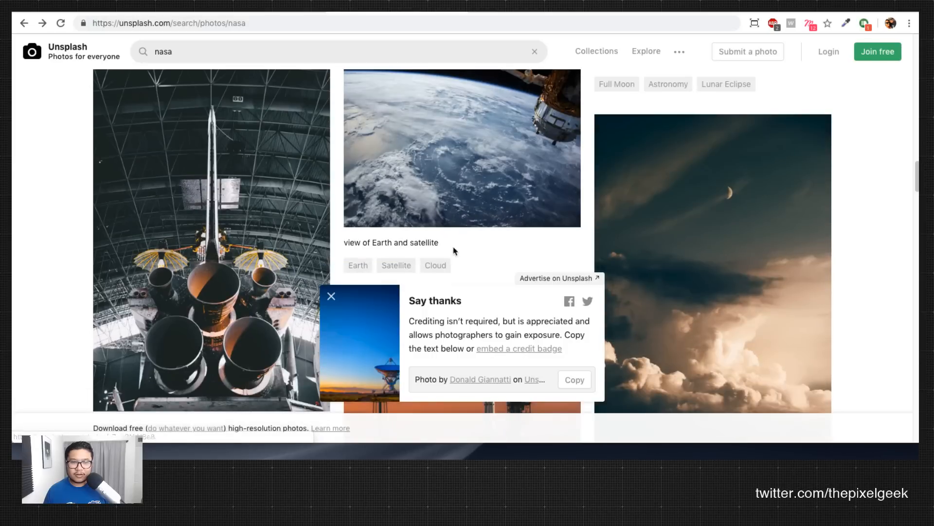
Step: Copy the Unsplash caption "view of Earth and satellite" and paste it over the duplicate text block's content in Webflow
drag(441, 243, 344, 241)
key(super+c)
key(super+Tab)
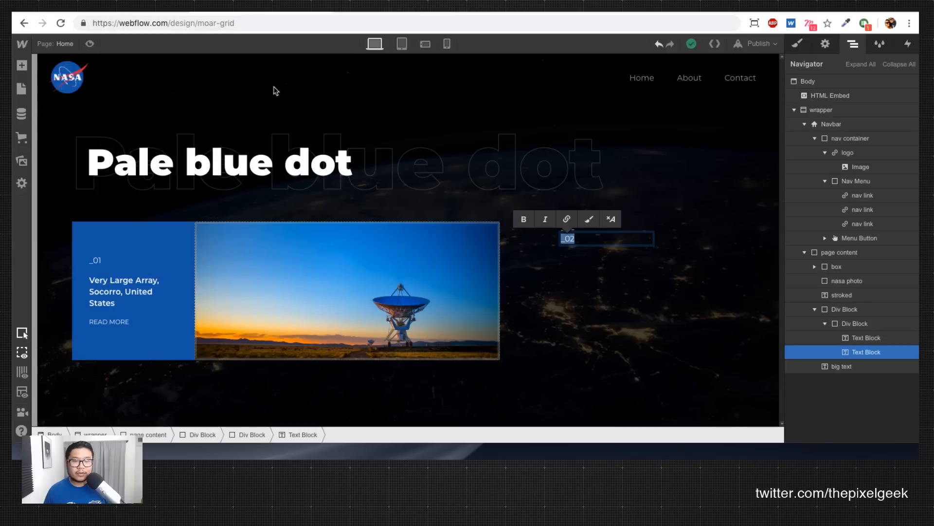
click(570, 237)
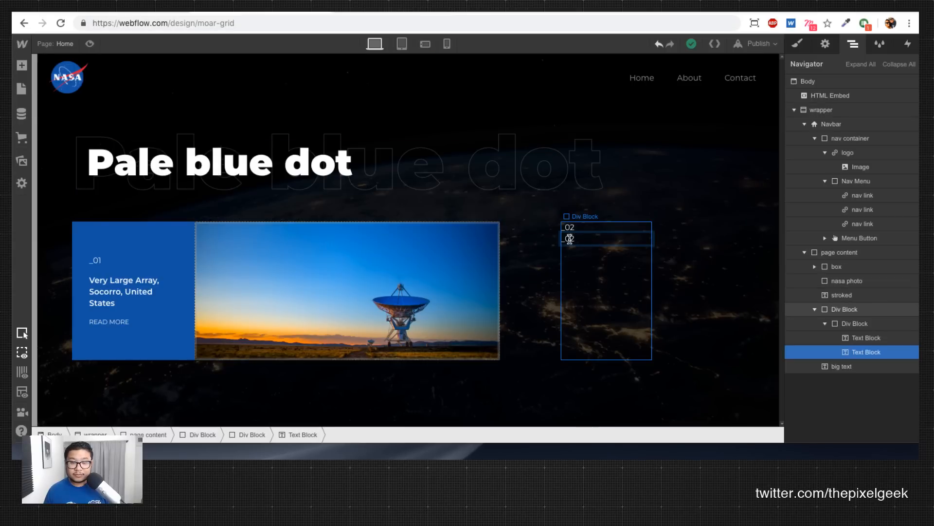
key(super+v)
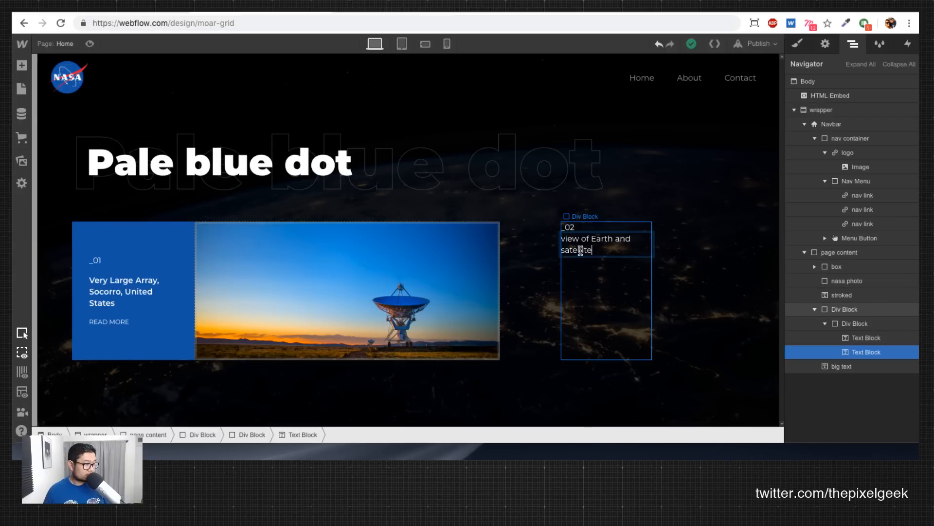
key(Escape)
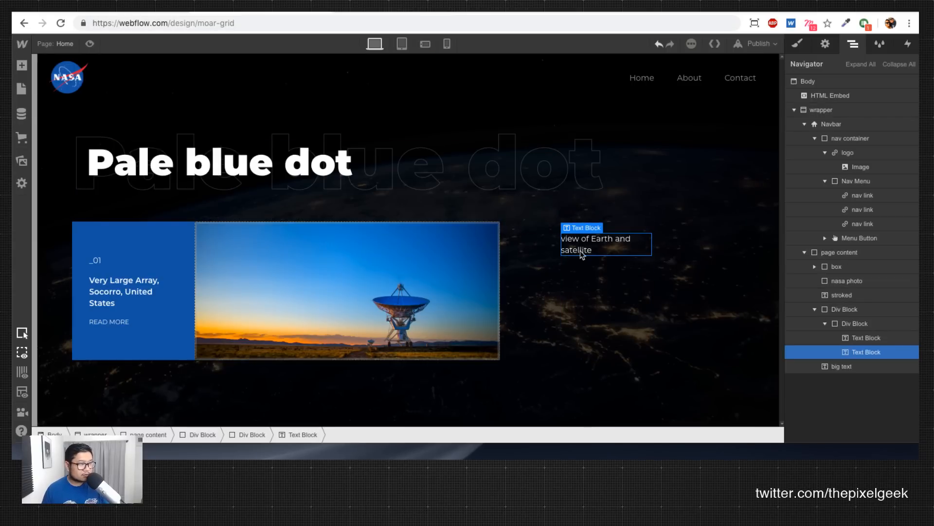
click(625, 307)
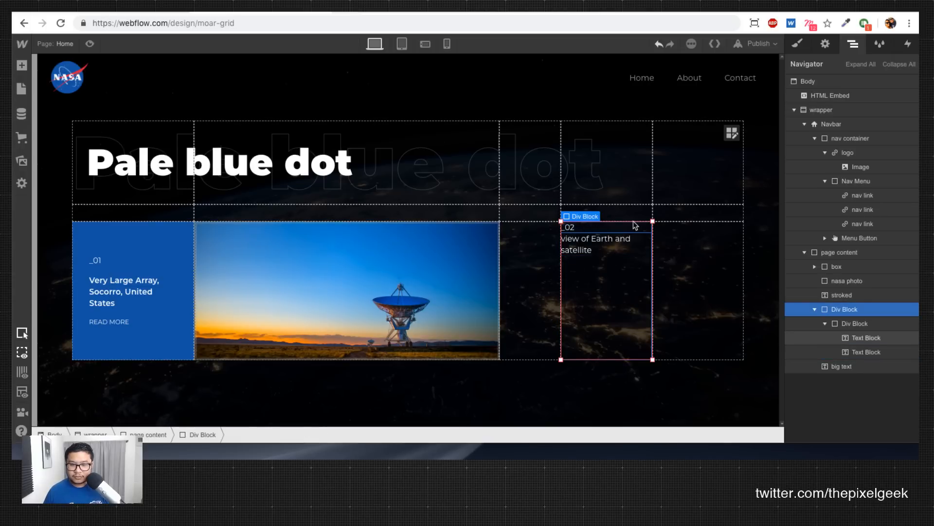
Step: Set the fourth-column outer div block's font weight to 700 - Bold
click(585, 233)
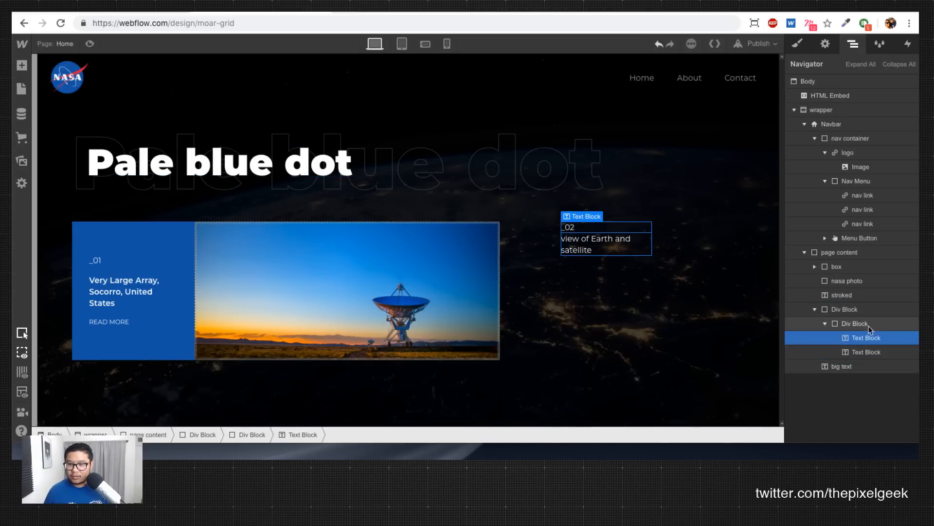
click(854, 314)
key(s)
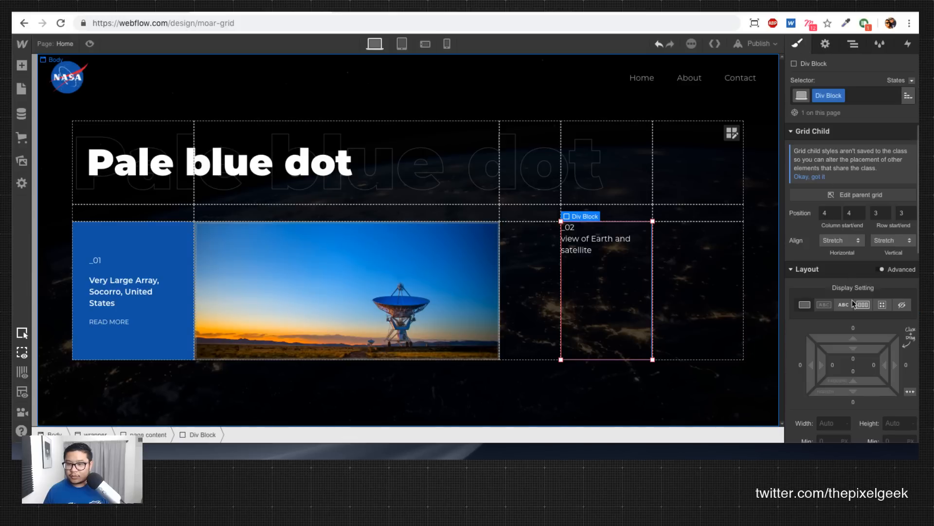
scroll(852, 322, down, 1)
scroll(853, 322, down, 4)
click(833, 258)
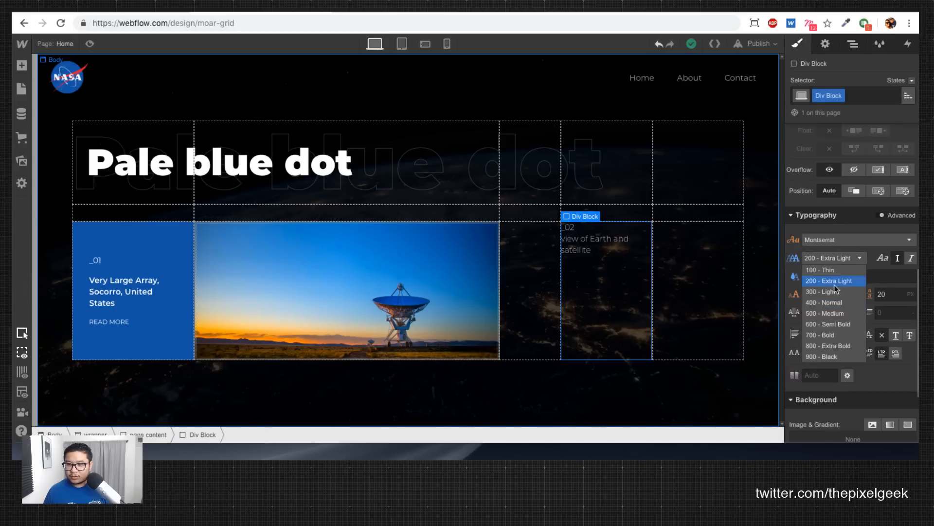
click(828, 335)
Step: Give the "_02" text block the class "number" and reduce its white text colour to 54% opacity
click(570, 227)
click(852, 95)
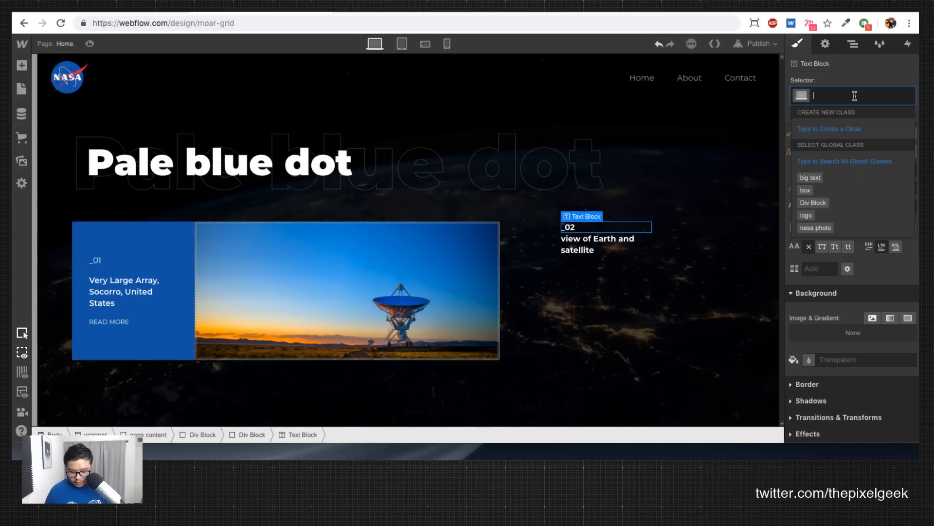
text(number)
key(Return)
scroll(849, 262, up, 2)
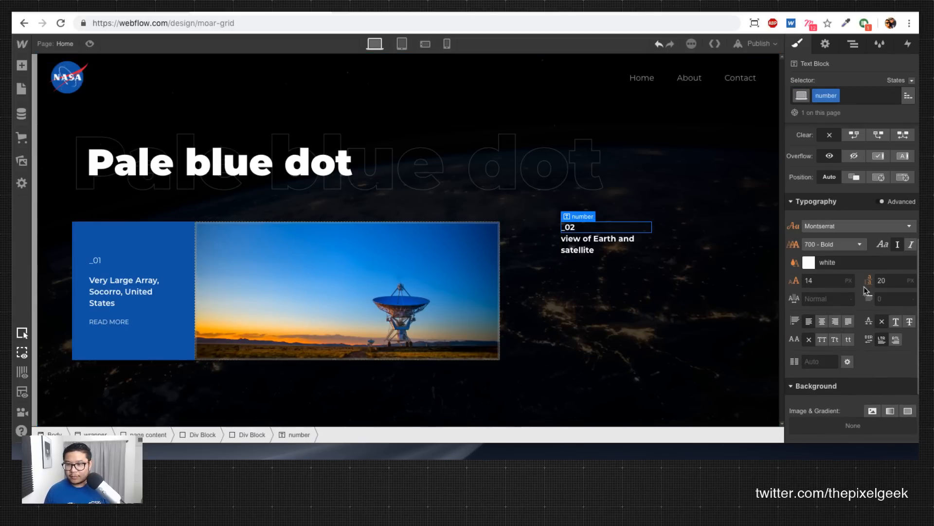
click(809, 262)
click(905, 132)
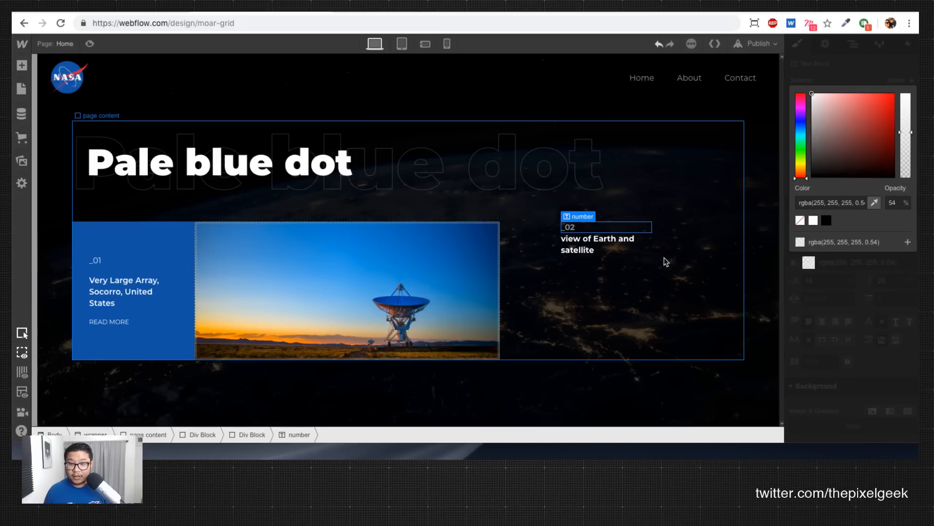
click(736, 285)
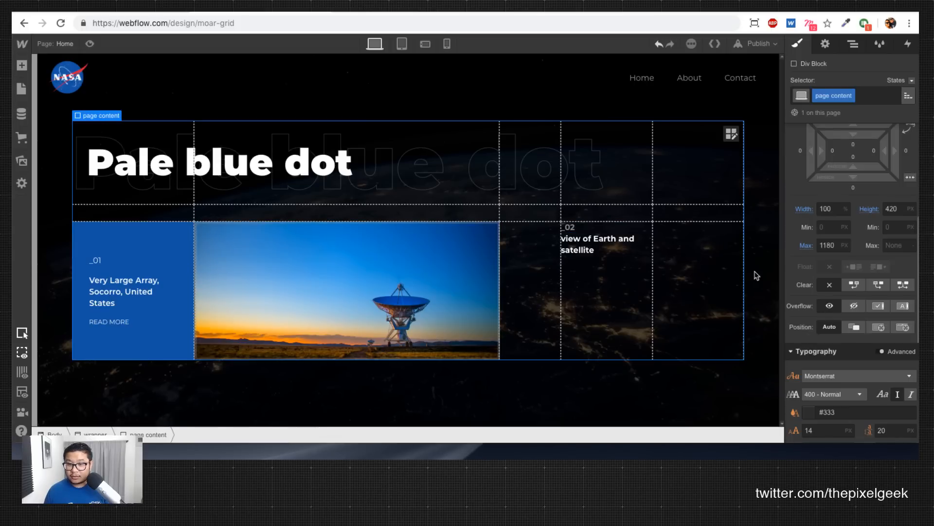
Step: Set the "_02" number text's font size to 12 px and its line height to 18 px
click(570, 228)
key(BackSpace)
text(2)
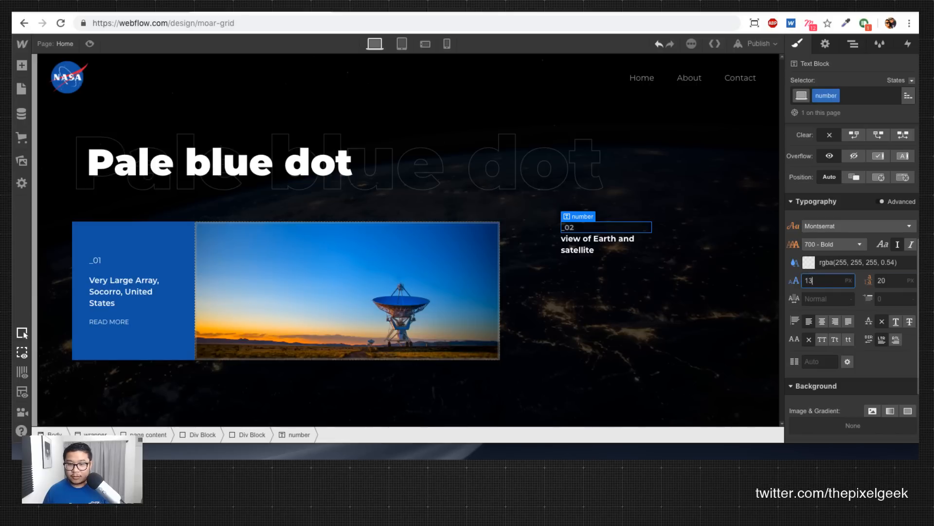
key(Tab)
text(18)
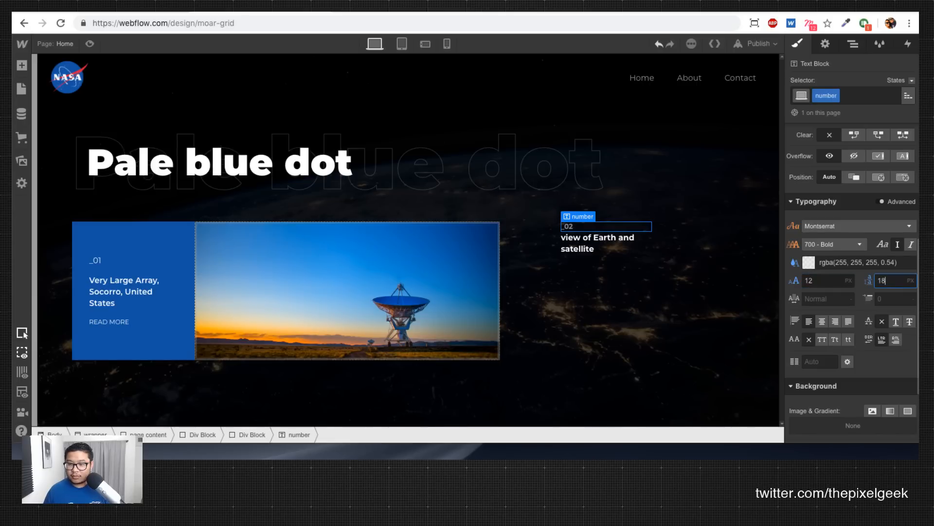
key(shift+Tab)
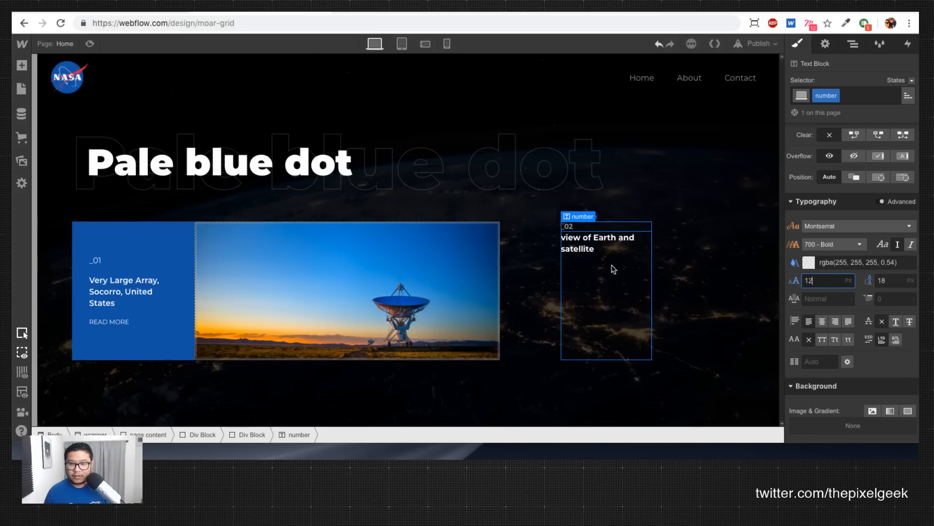
Step: Make the fourth-column outer div block a vertical flex layout with its children justified by space between
click(574, 251)
click(626, 268)
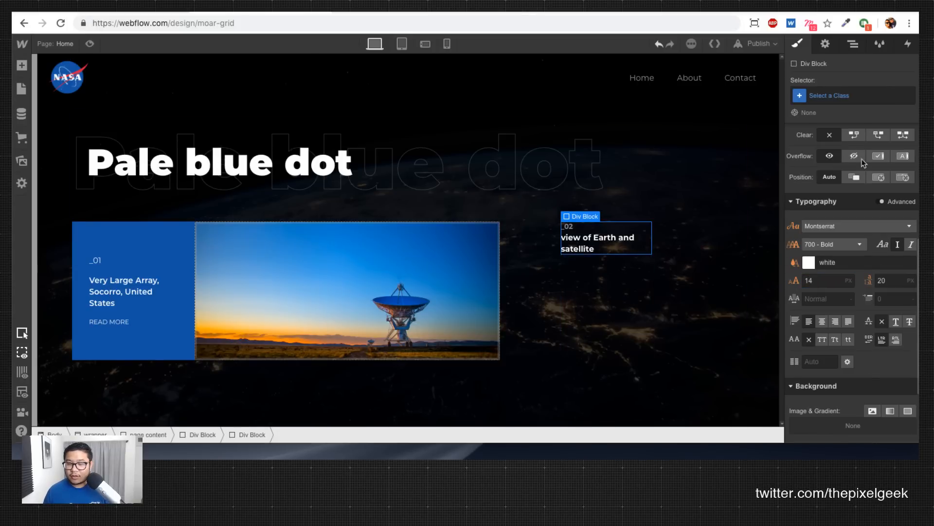
scroll(865, 373, up, 5)
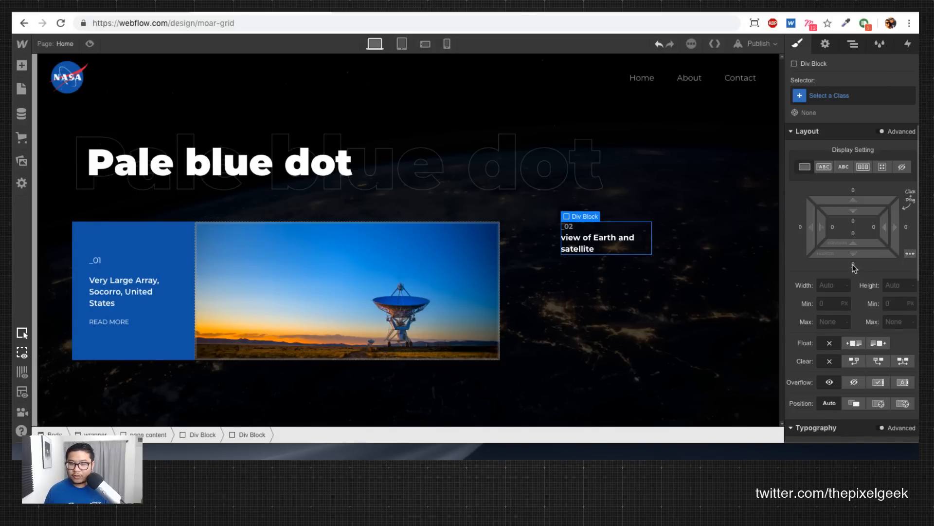
click(644, 279)
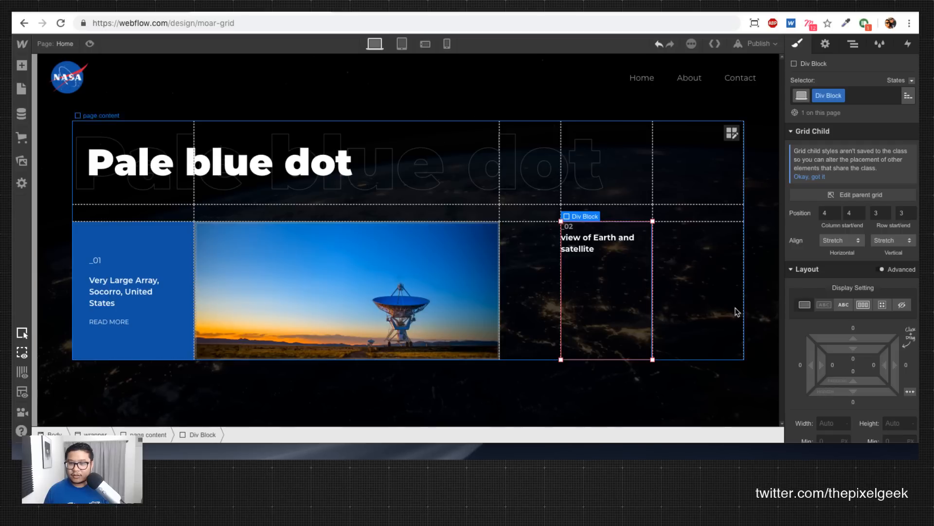
click(863, 305)
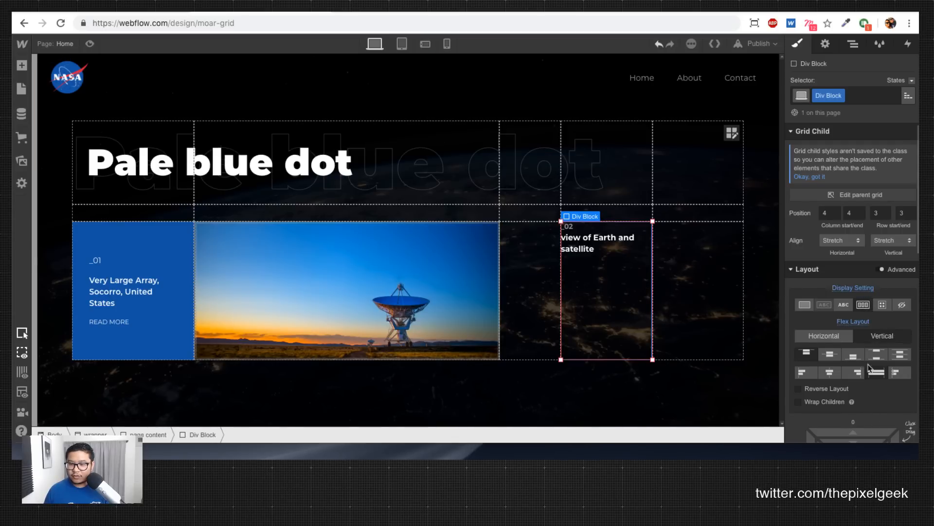
click(883, 356)
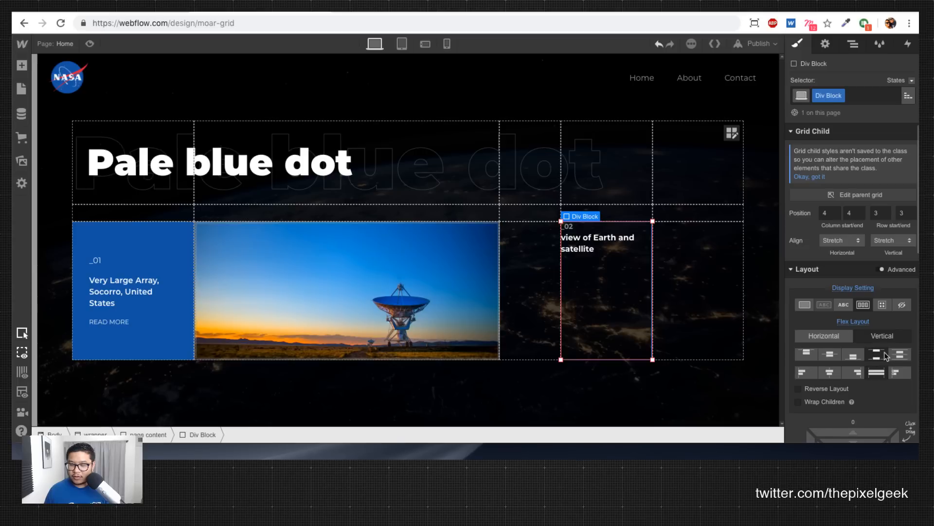
Step: Duplicate the inner div block holding the "_02" item and undo the extra second copy
click(614, 255)
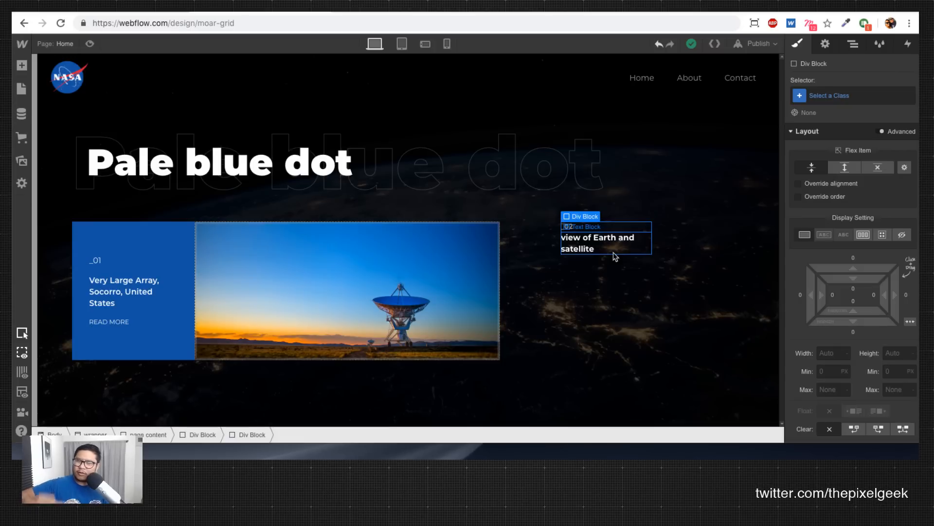
key(ctrl+d)
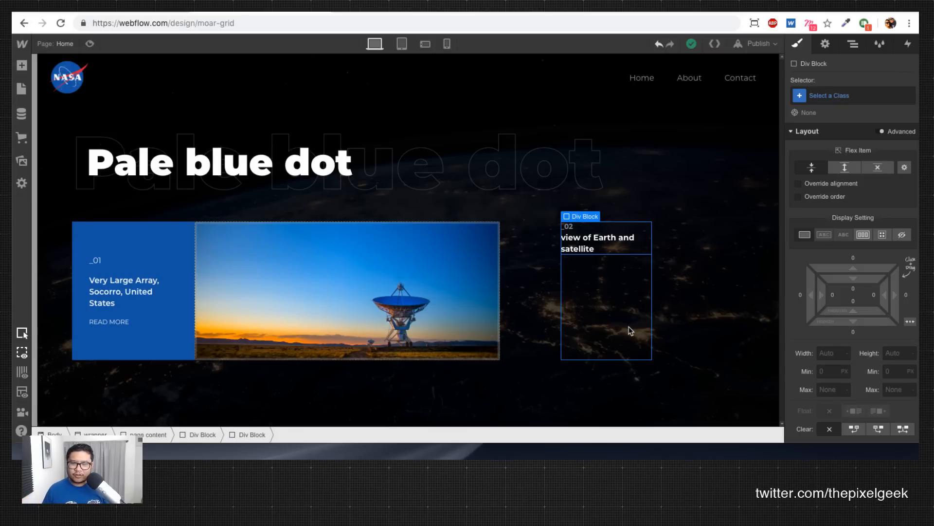
key(ctrl+d)
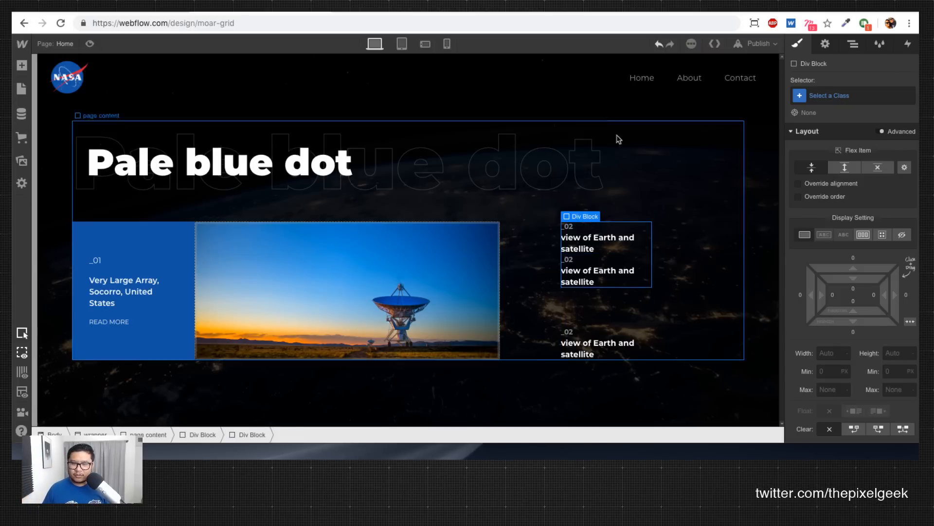
key(ctrl+z)
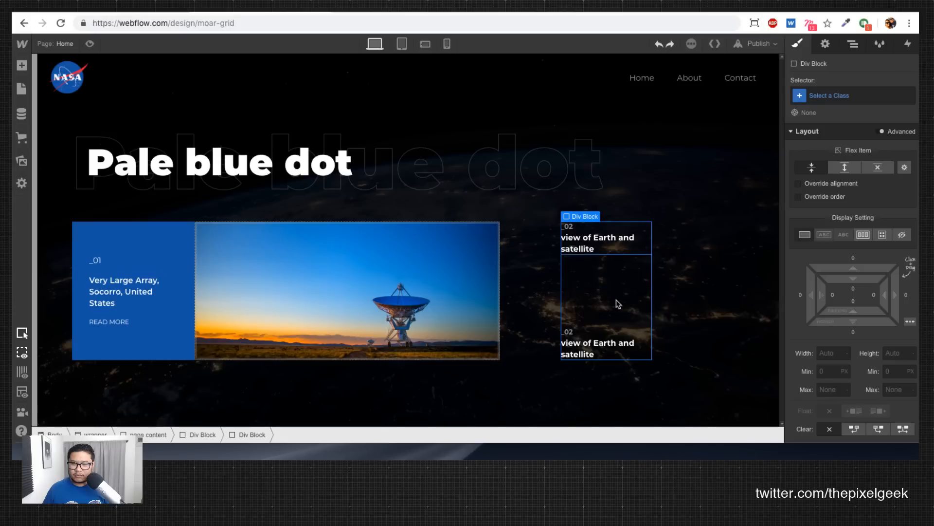
Step: Paste another copy of the "_02" item's div block into the fourth-column outer div block
click(852, 43)
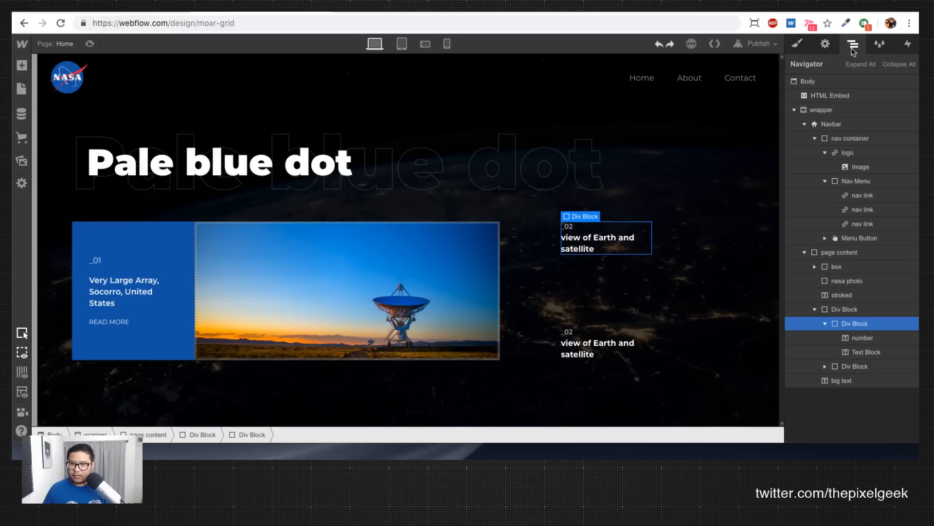
click(825, 324)
click(845, 312)
key(ctrl+v)
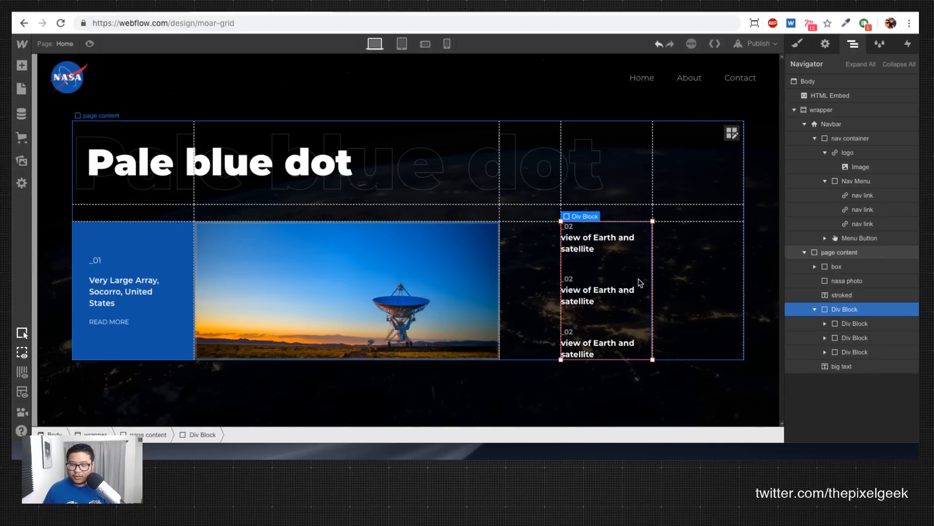
Step: Renumber the middle item in the fourth column as "_03" and the lowest item as "_04"
click(601, 300)
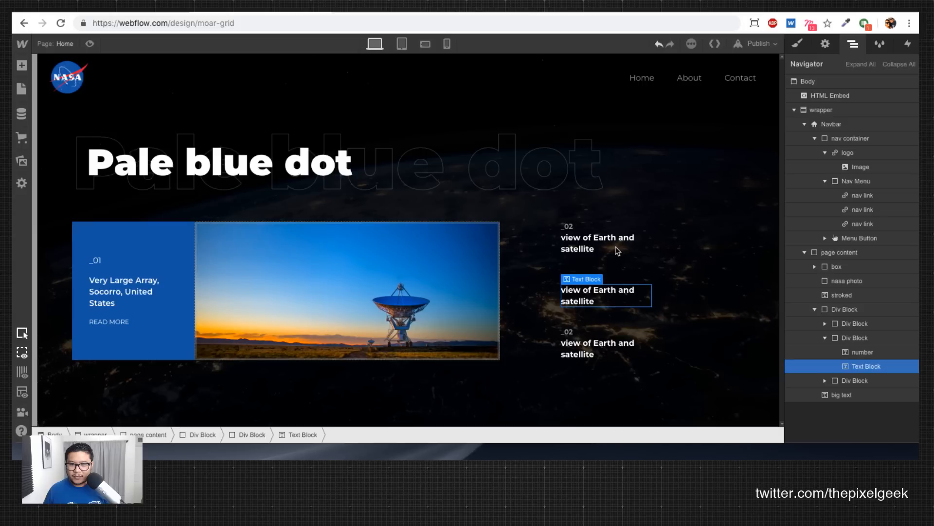
click(566, 279)
double_click(566, 279)
key(BackSpace)
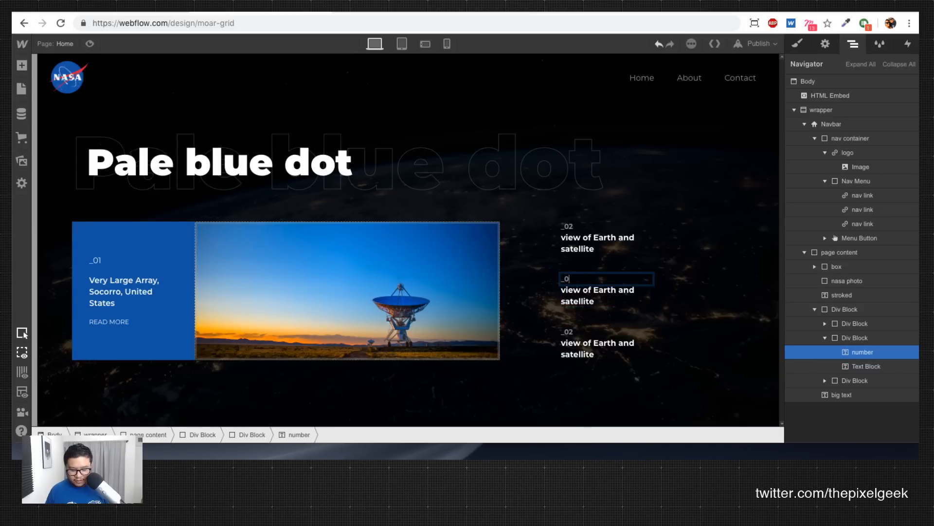
click(568, 332)
double_click(567, 331)
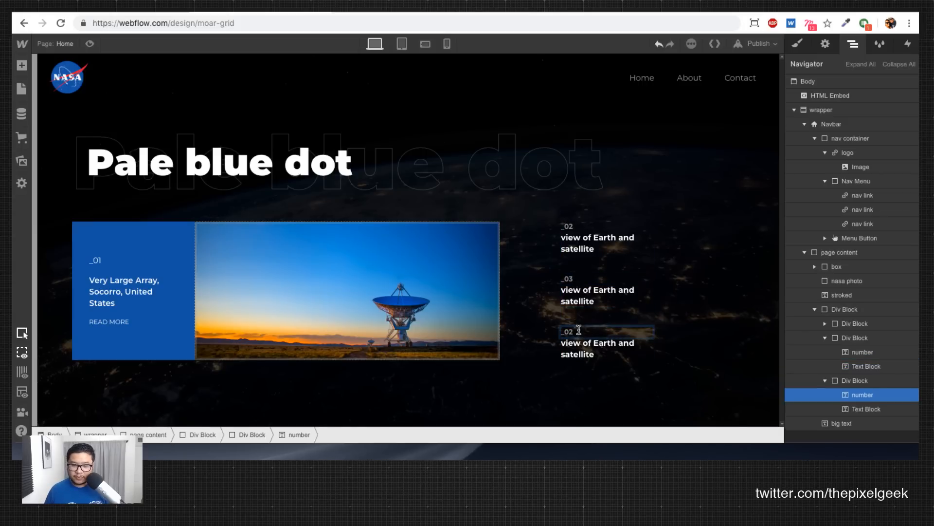
key(BackSpace)
text(4)
key(Escape)
Step: Switch to Unsplash and browse the nasa search results for a caption to use for the "_03" item
click(354, 9)
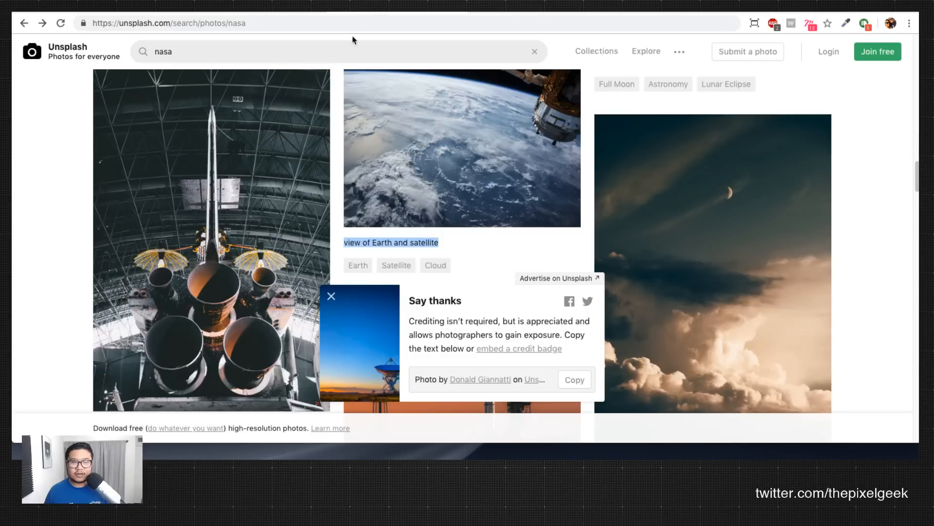
scroll(418, 297, down, 1)
scroll(417, 297, down, 3)
drag(241, 265, 85, 291)
key(super+c)
scroll(97, 331, down, 6)
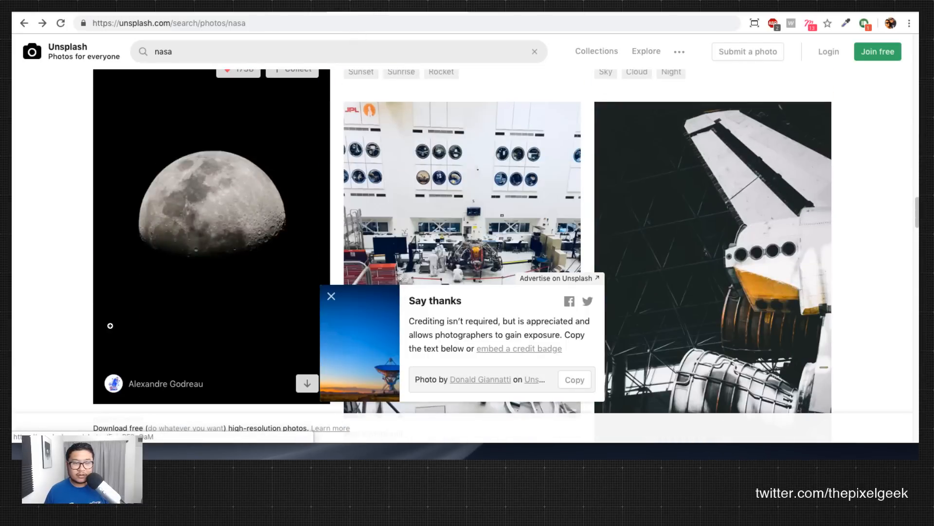
scroll(112, 329, down, 4)
scroll(268, 302, down, 6)
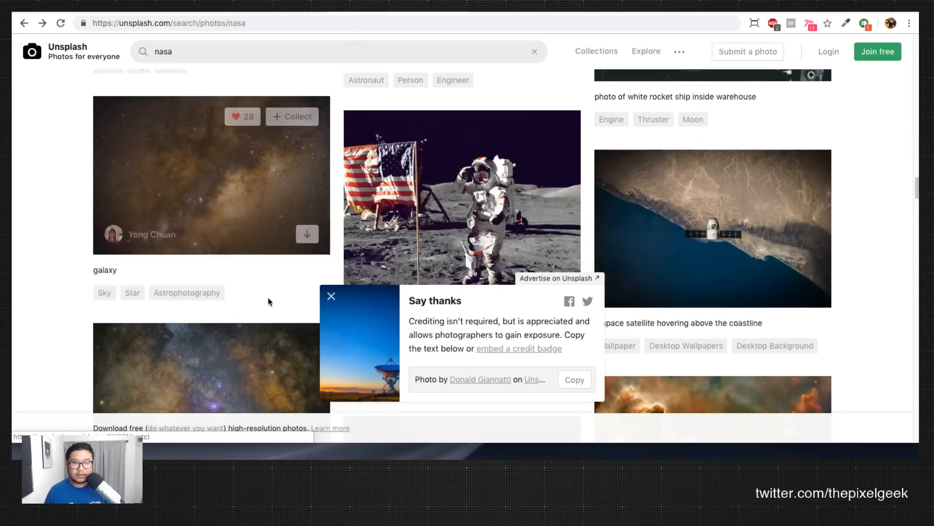
scroll(268, 298, up, 4)
scroll(268, 297, down, 6)
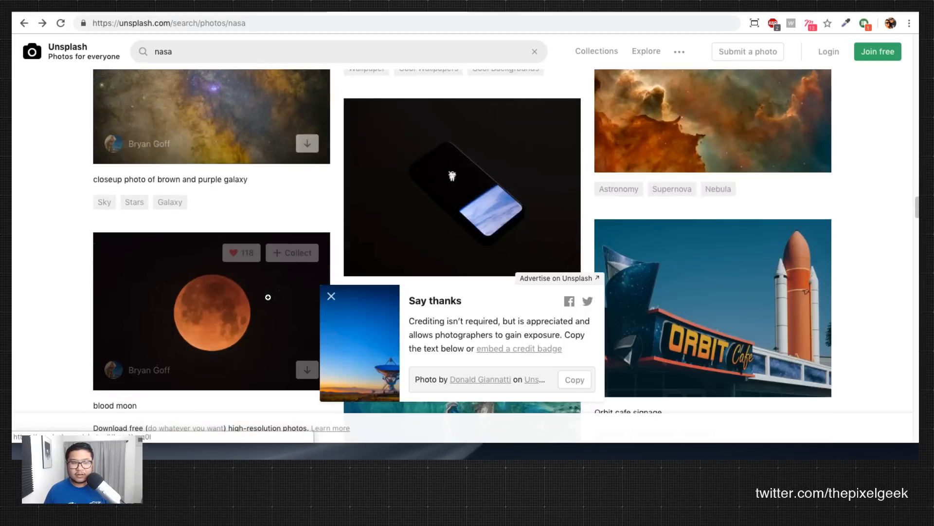
scroll(268, 297, down, 4)
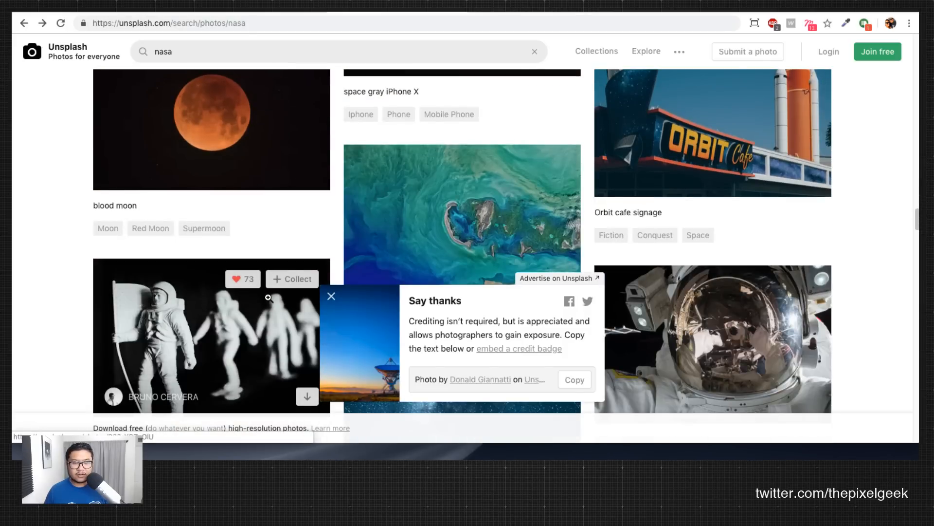
scroll(268, 297, down, 8)
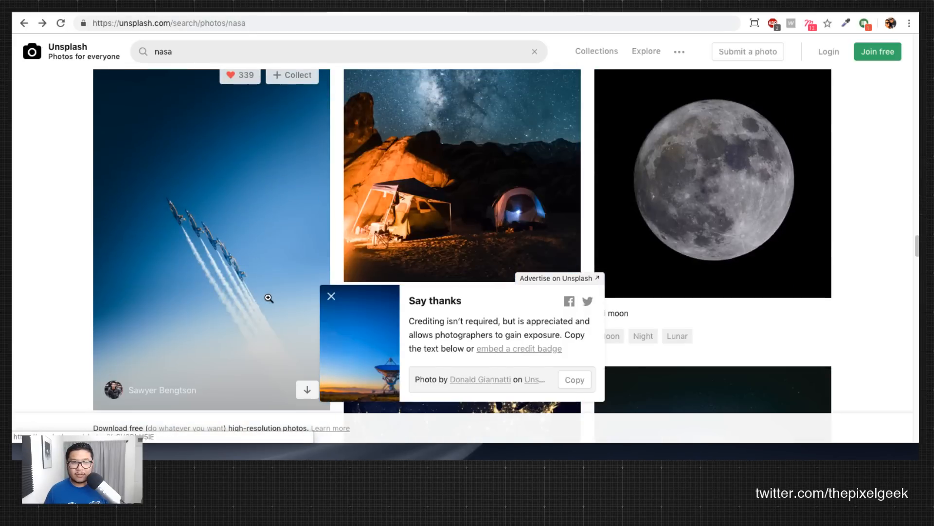
Step: Copy the Unsplash caption "closeup photo of brown and purple galaxy" and paste it over the "_03" item's text in Webflow
scroll(269, 298, up, 12)
drag(249, 277, 97, 276)
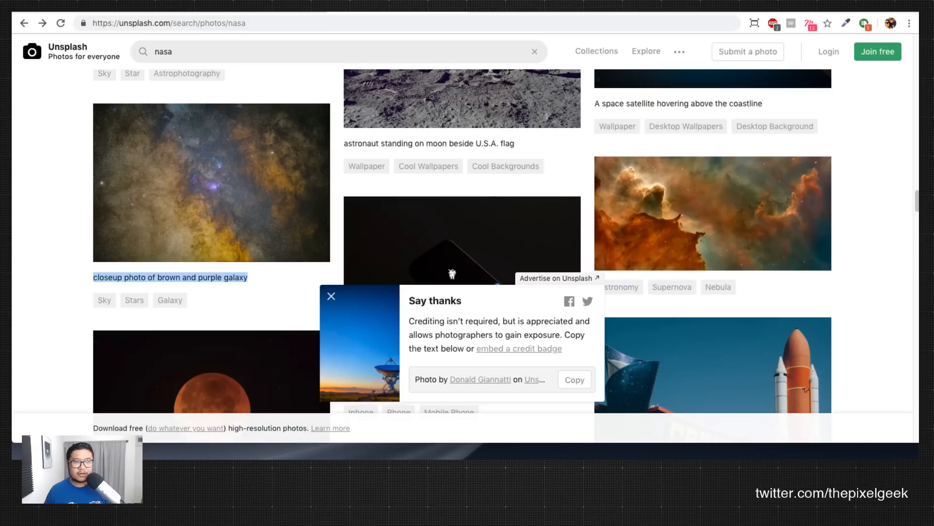
click(260, 12)
double_click(577, 303)
text(closeup photo of brown and purple galaxy)
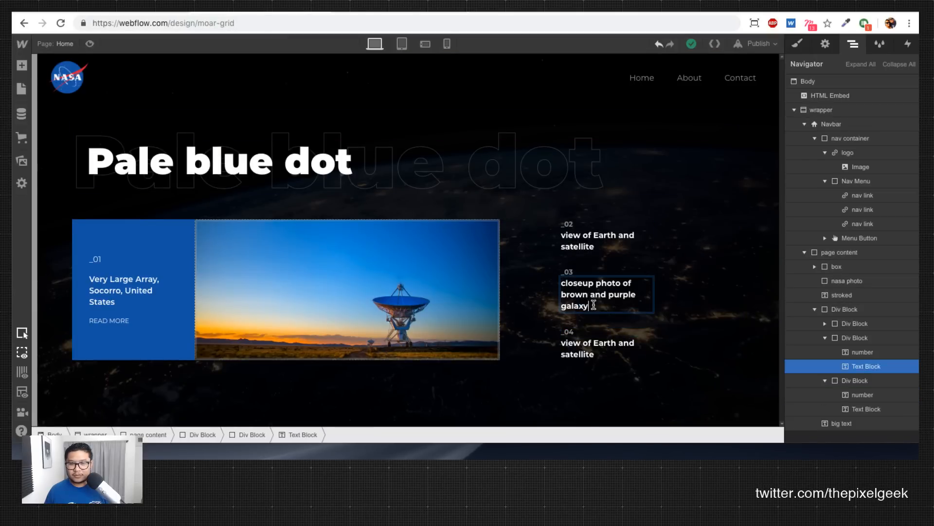
Step: Switch to Unsplash and copy the caption "photo of rocket ship inside warehouse" from the nasa search results
click(436, 13)
scroll(409, 185, up, 4)
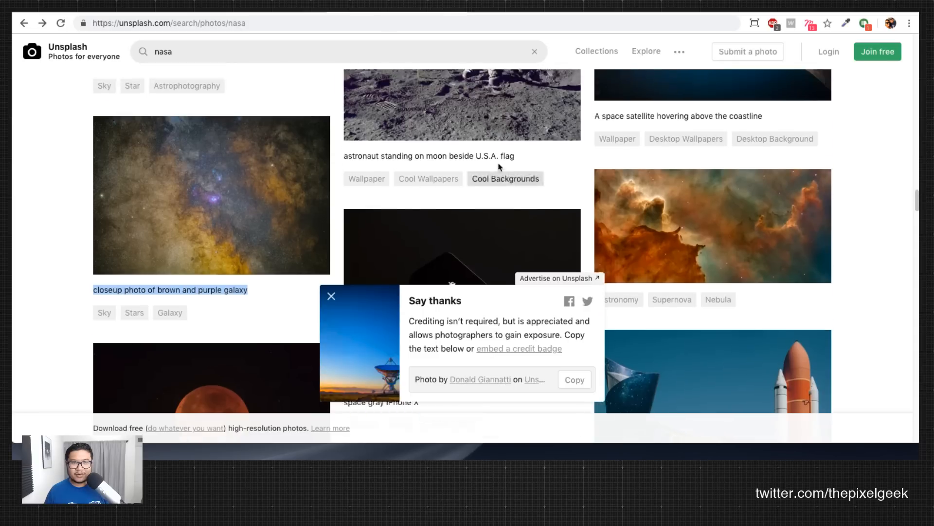
scroll(229, 245, up, 4)
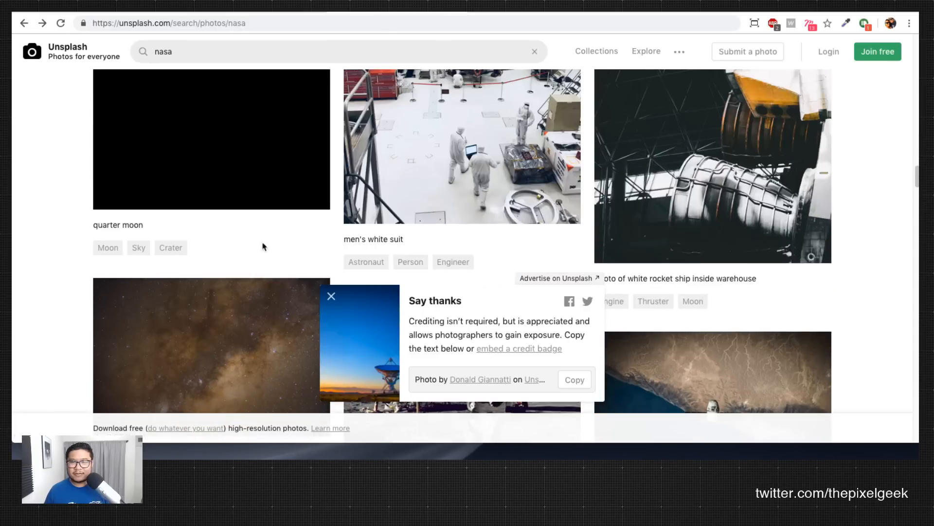
scroll(419, 251, up, 9)
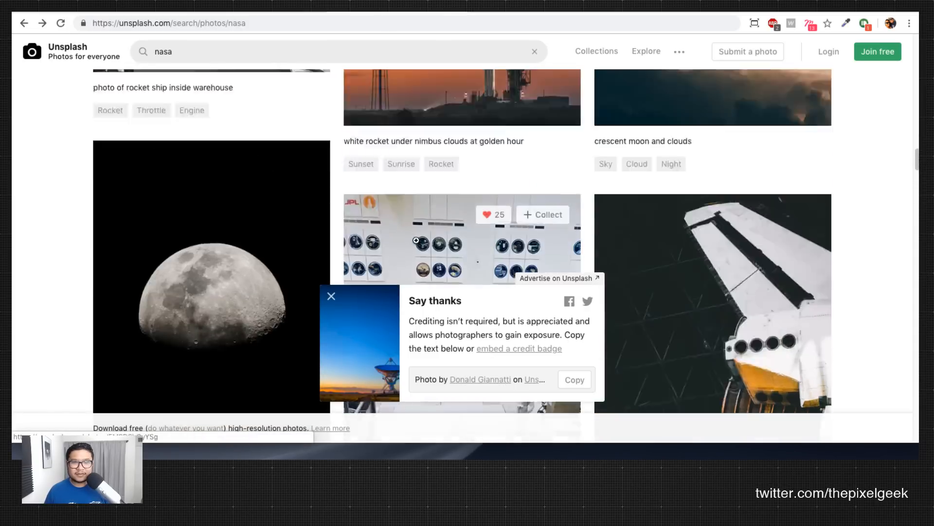
scroll(417, 237, up, 2)
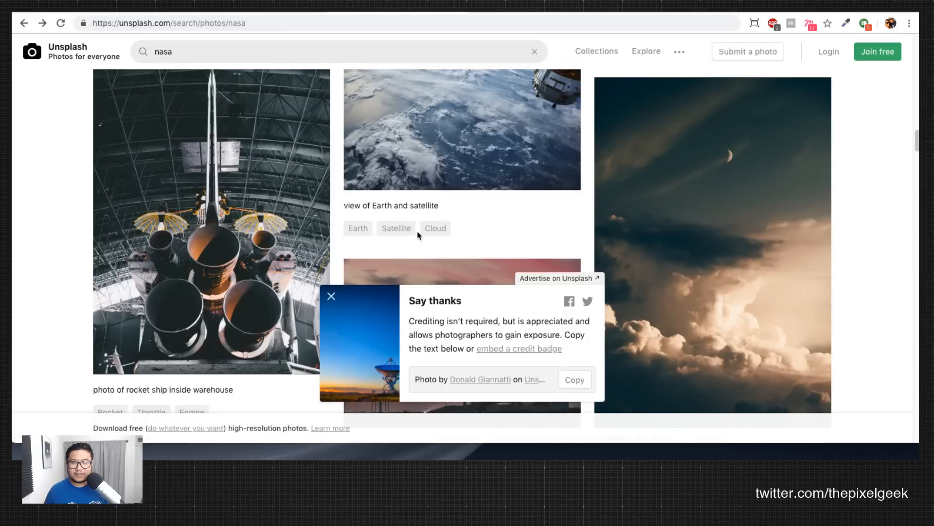
scroll(417, 234, down, 4)
drag(238, 226, 97, 222)
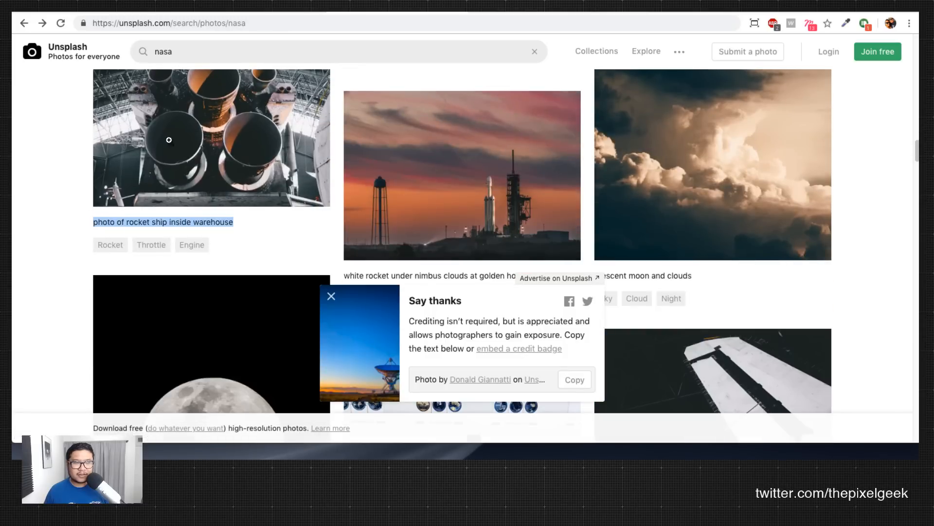
Step: Return to Webflow and replace the "_04" item's text with the copied caption "photo of rocket ship inside warehouse"
click(266, 6)
double_click(586, 353)
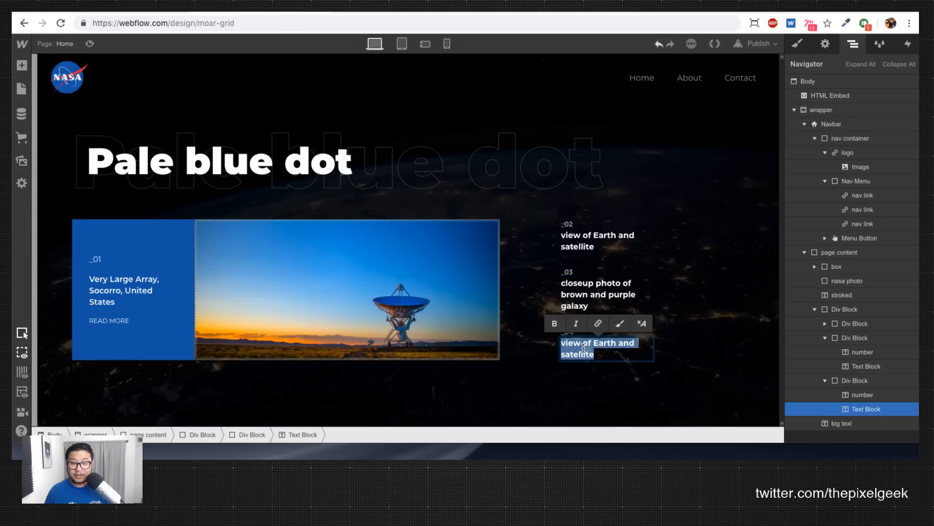
key(super+v)
click(559, 397)
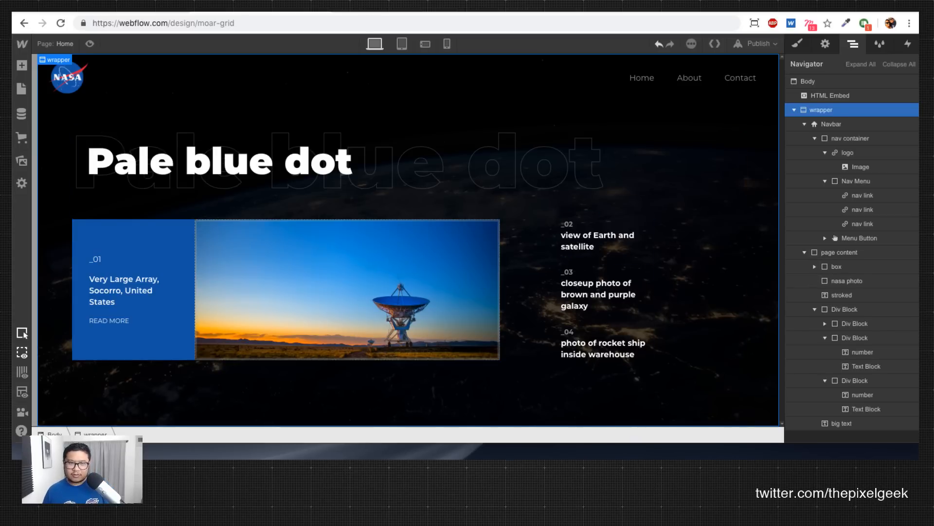
Step: Check the arrow buttons in the Dribbble reference, and add a div block to column 5, row 3 of Webflow's page content grid
key(ctrl+shift+Tab)
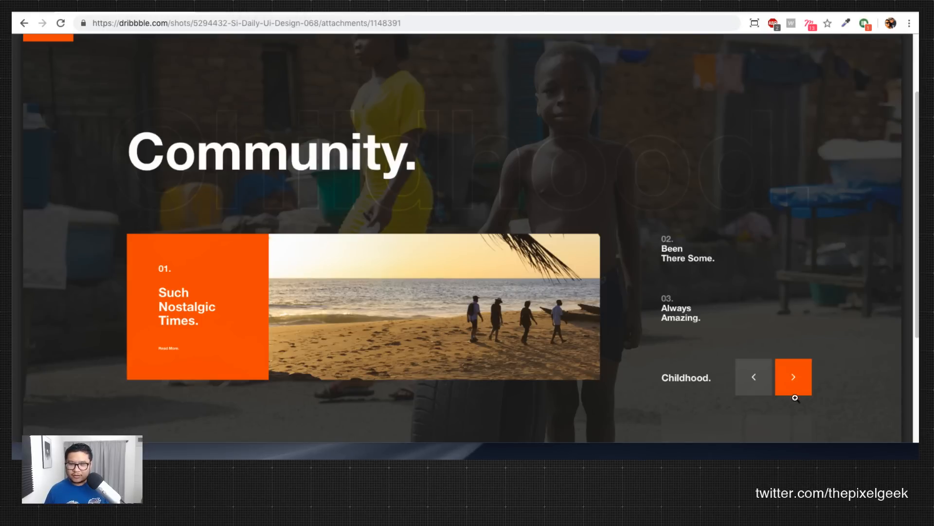
key(ctrl+Tab)
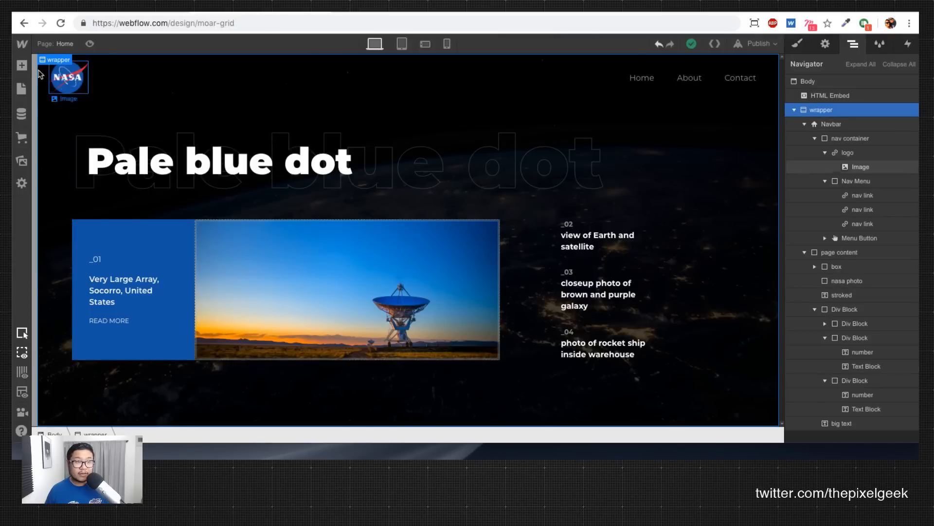
click(20, 66)
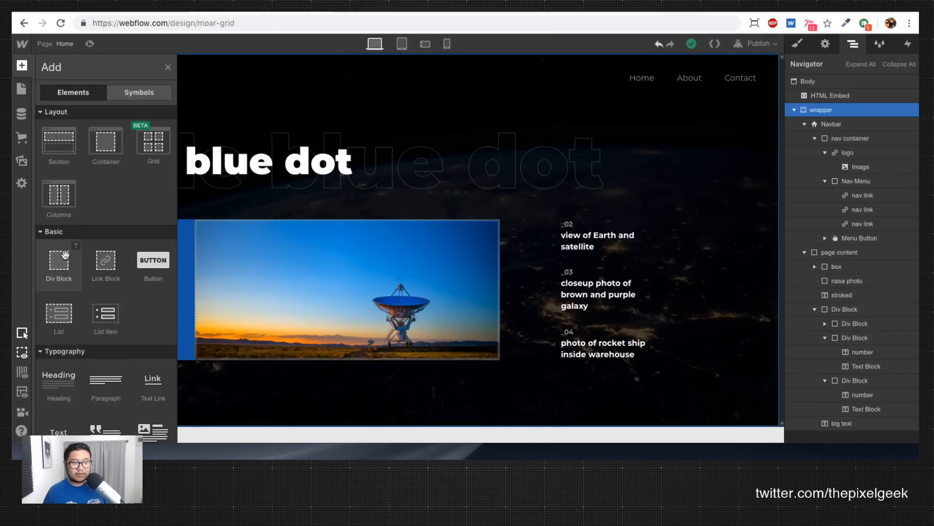
drag(536, 312, 674, 322)
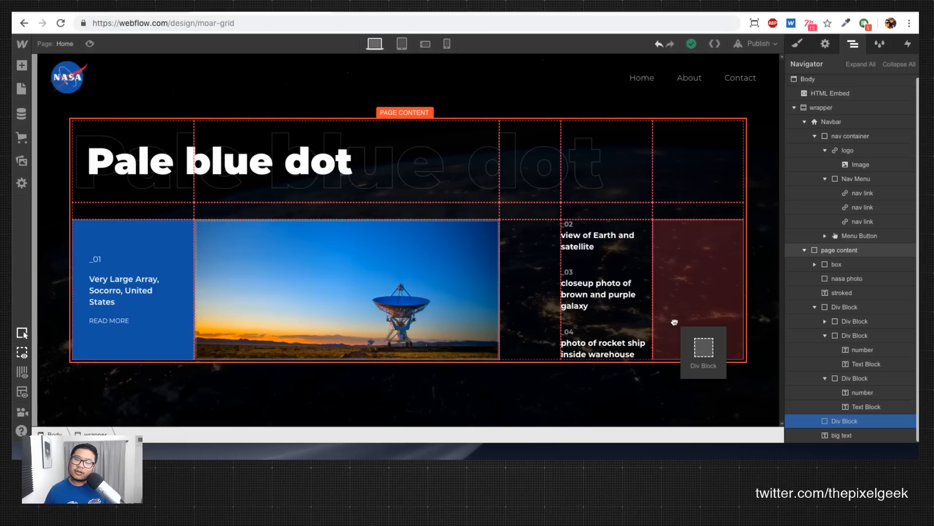
drag(675, 322, 694, 324)
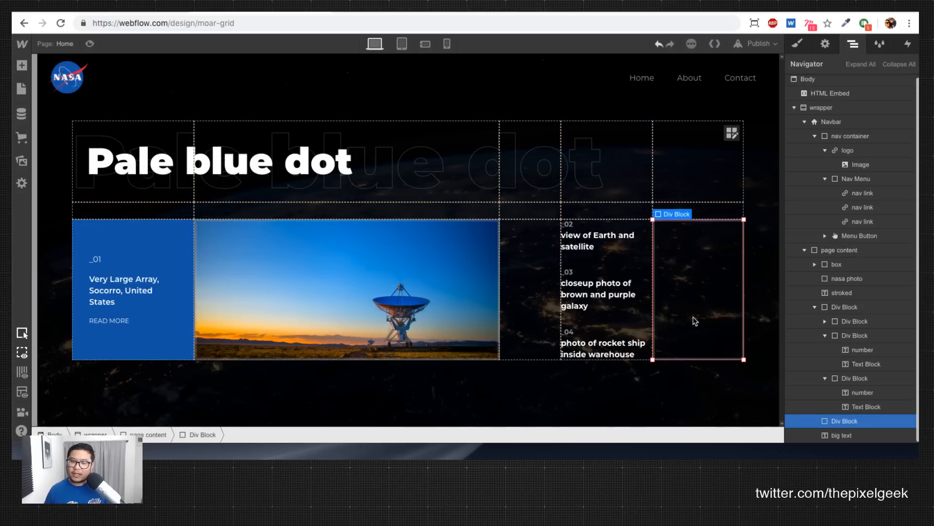
Step: Set the fifth-column div block's vertical grid alignment to End
click(800, 45)
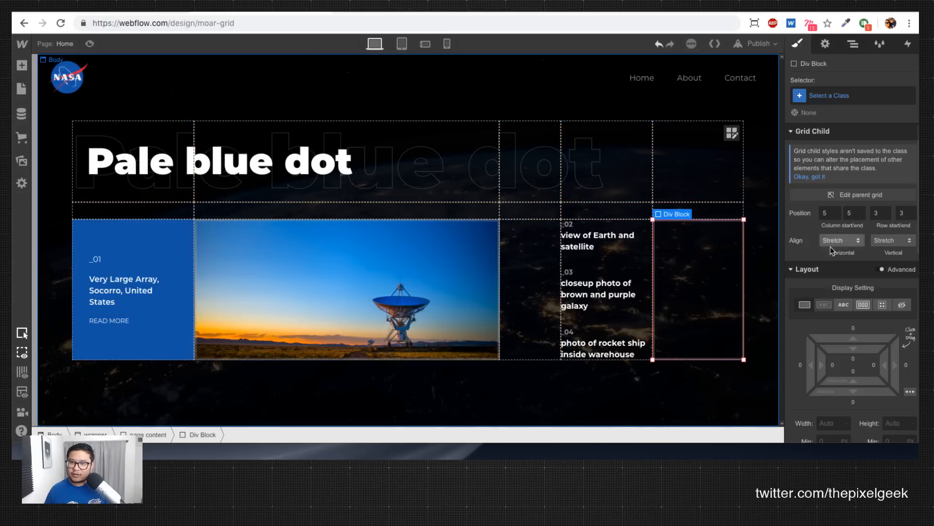
click(894, 241)
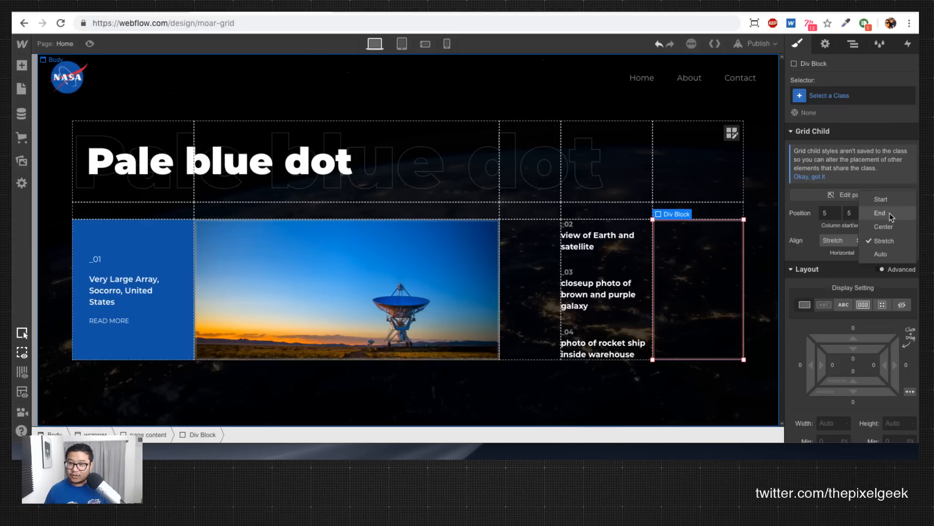
click(890, 214)
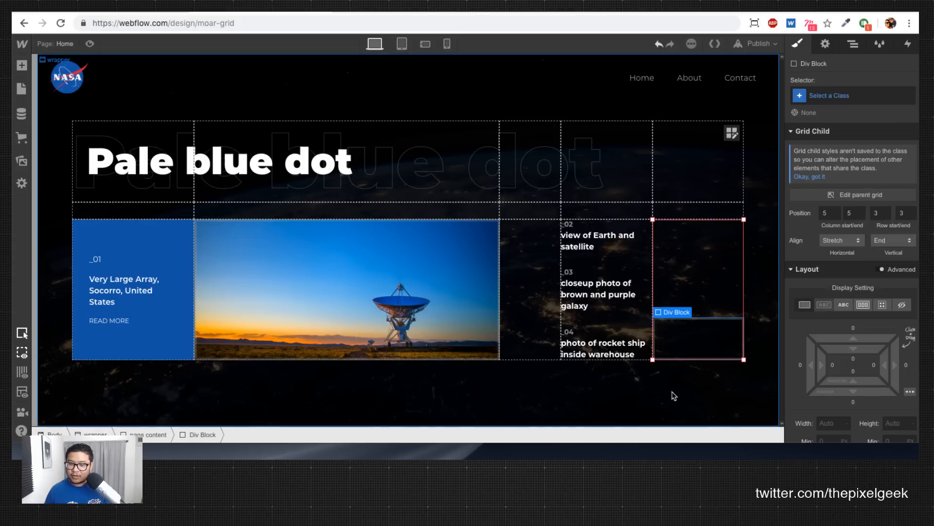
click(685, 372)
click(686, 347)
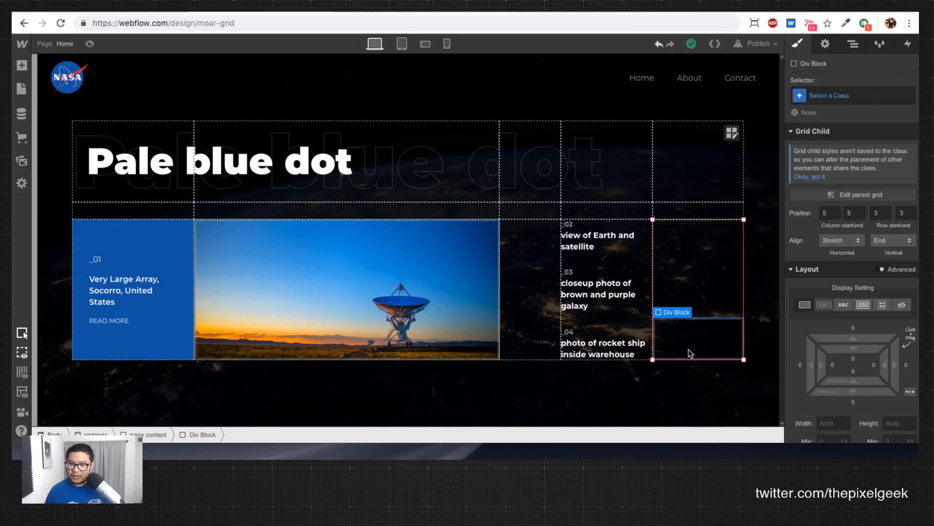
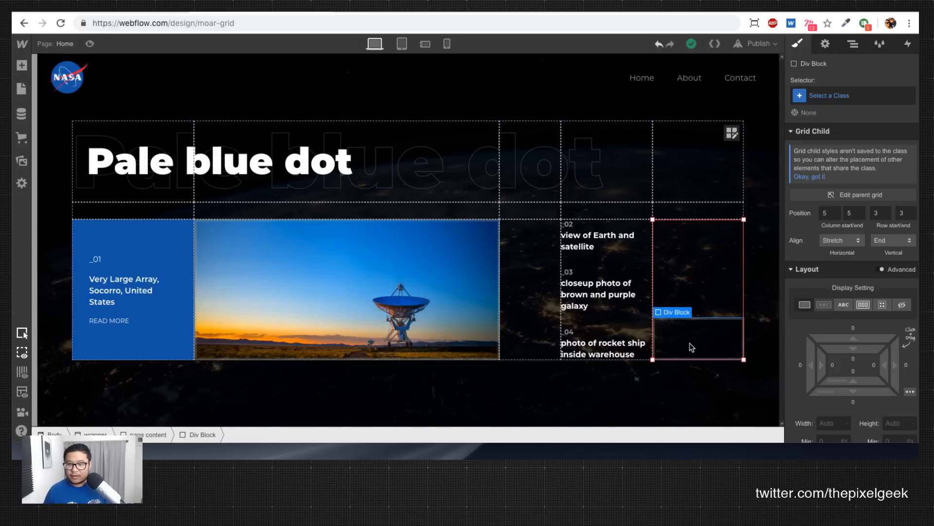
Step: Add a div block inside the fifth-column div block and set its width to 50% and height to 100%
key(a)
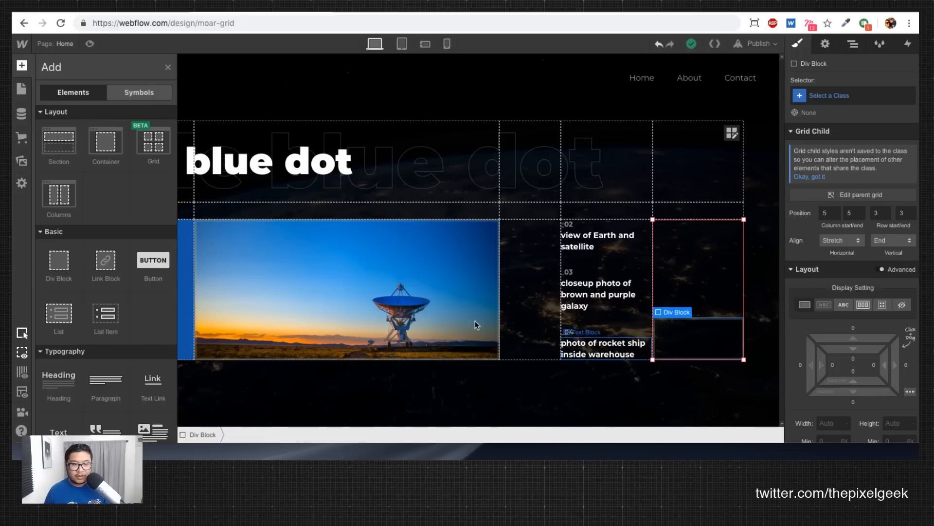
click(57, 269)
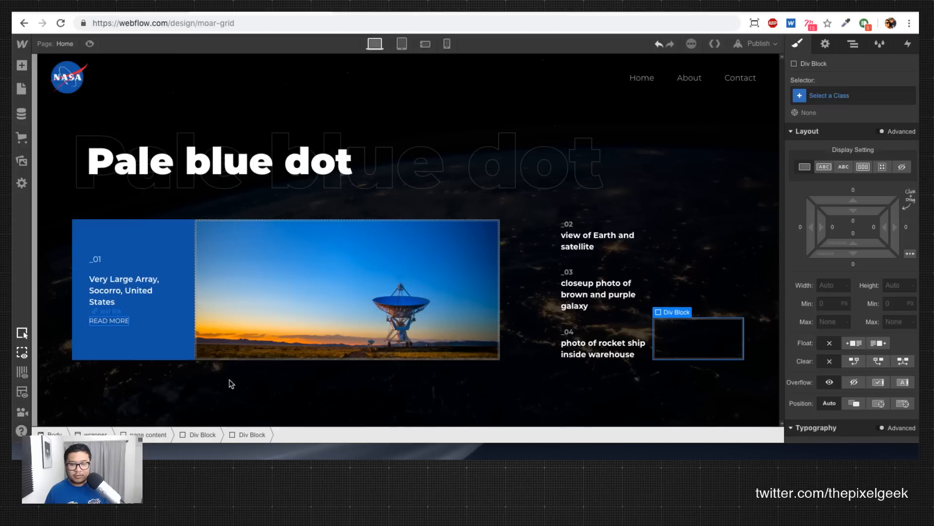
click(831, 285)
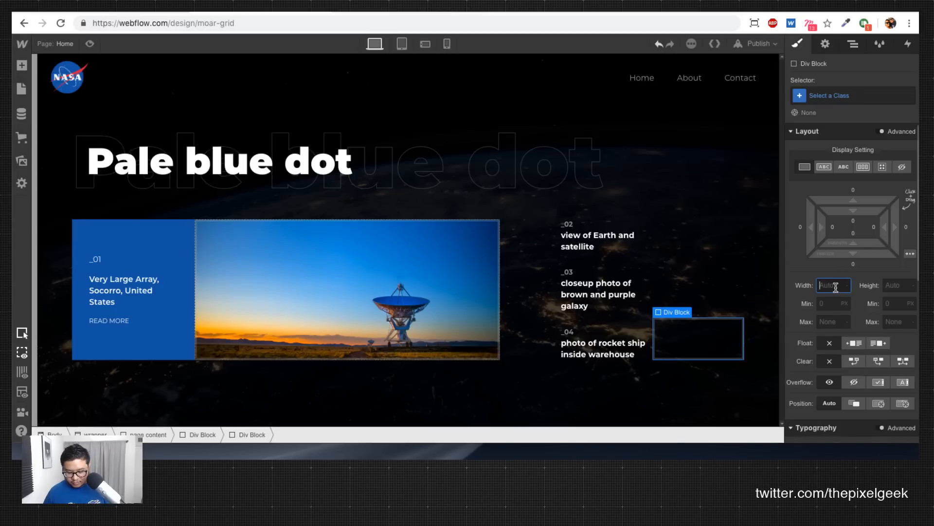
text(50%)
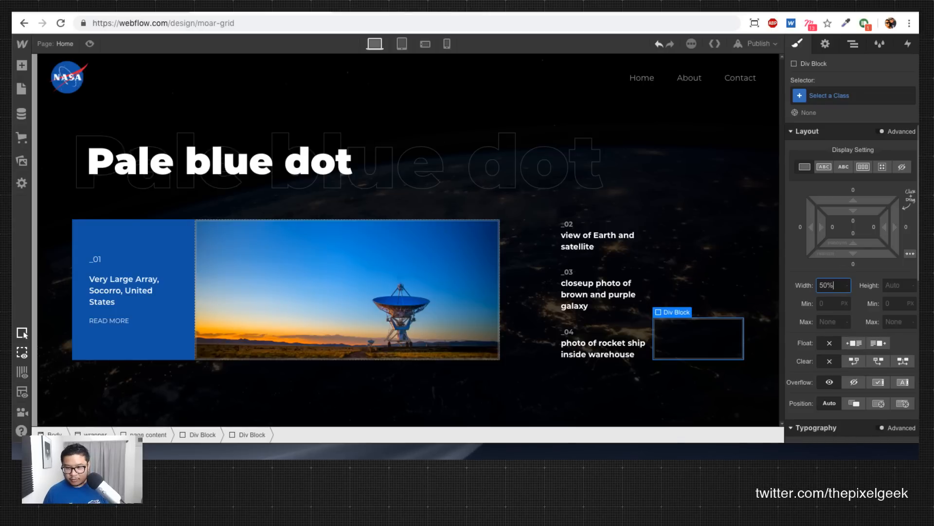
key(Tab)
text(100)
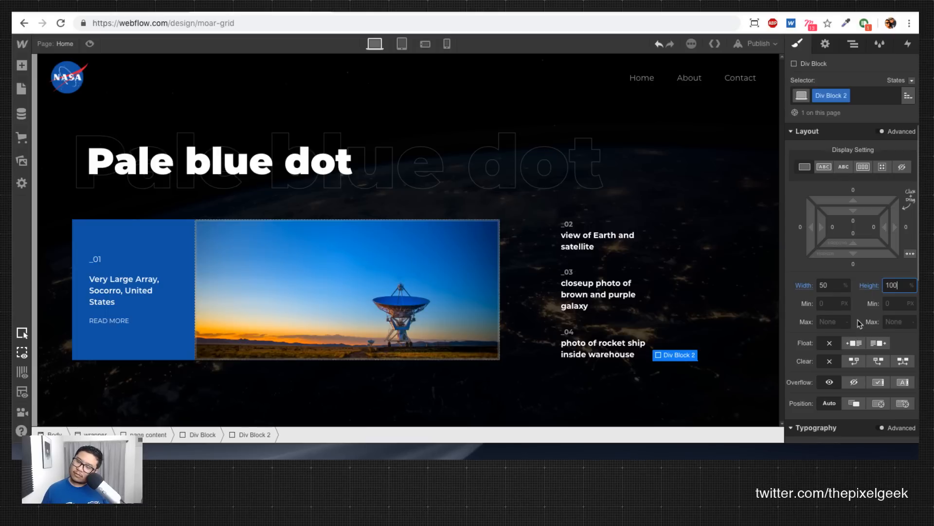
Step: Select the outer fifth-column div block and set its height to 75 px
click(854, 46)
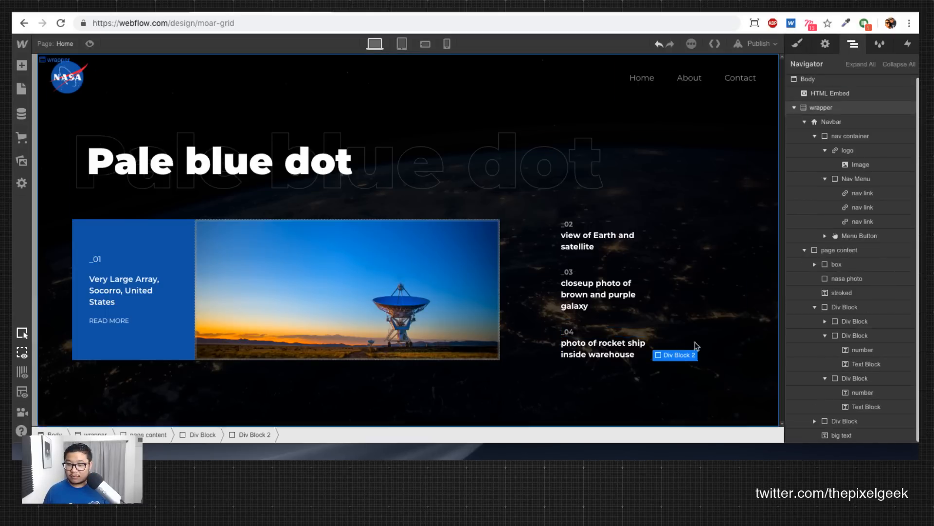
click(847, 422)
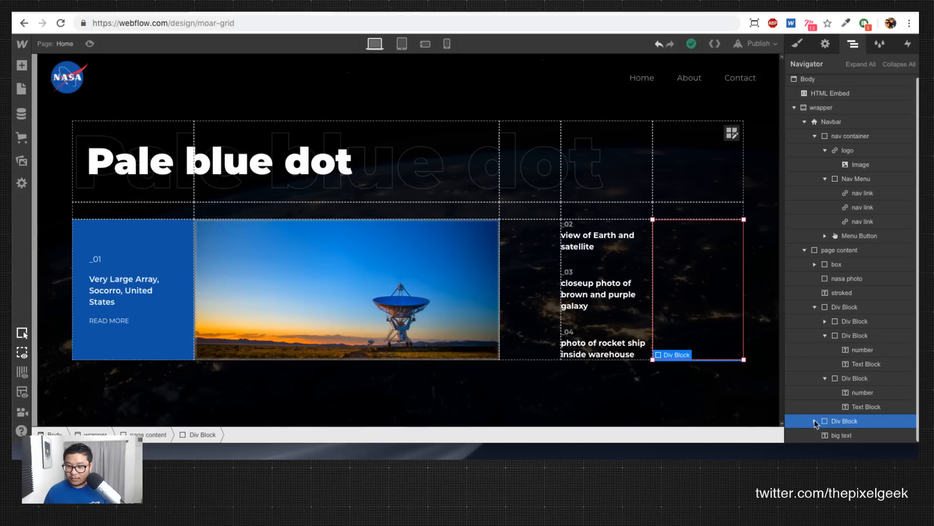
click(816, 422)
key(s)
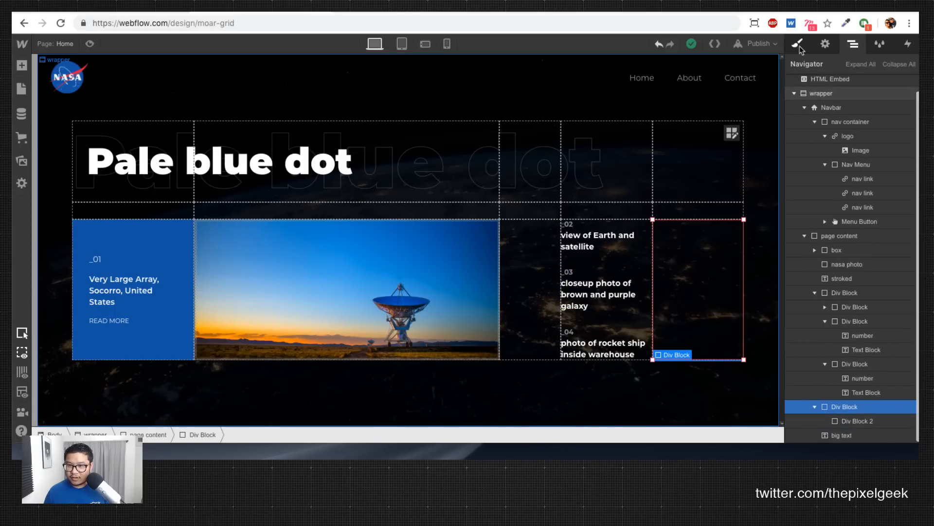
scroll(882, 401, down, 2)
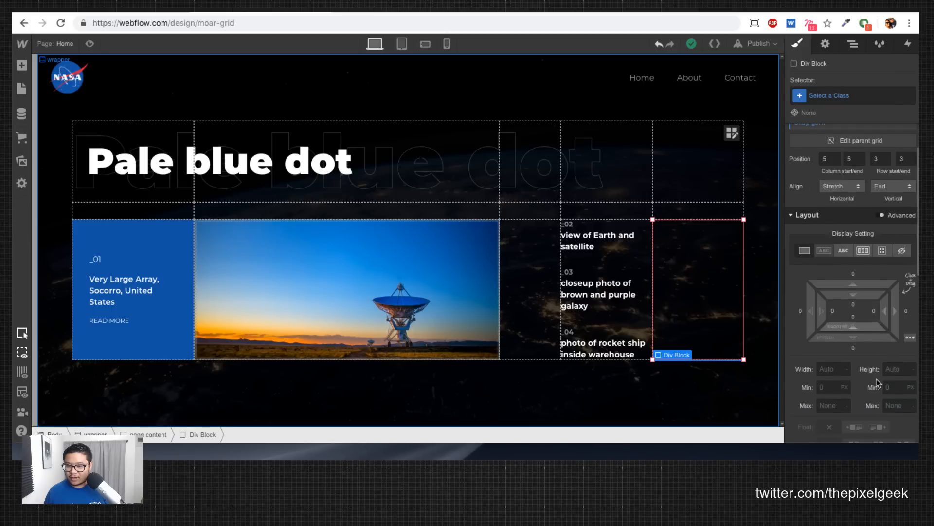
click(888, 369)
text(50)
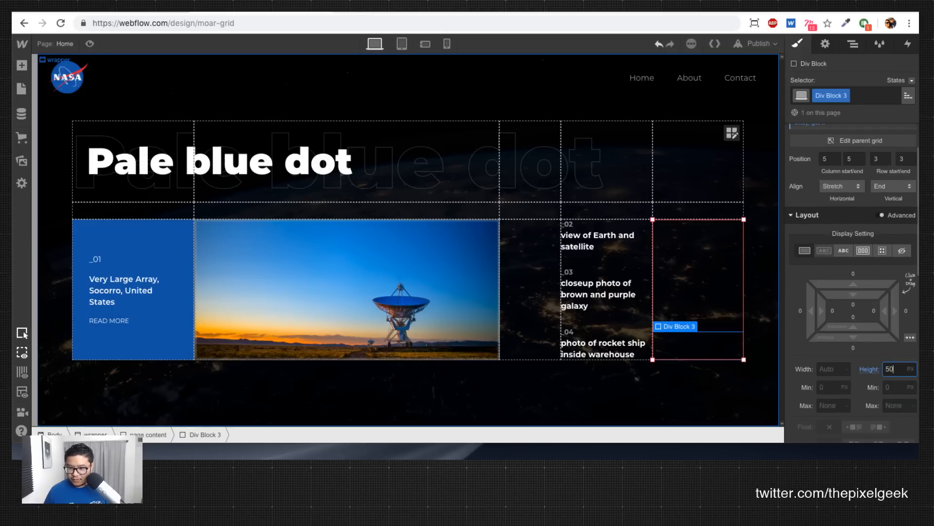
key(BackSpace)
key(BackSpace)
text(70)
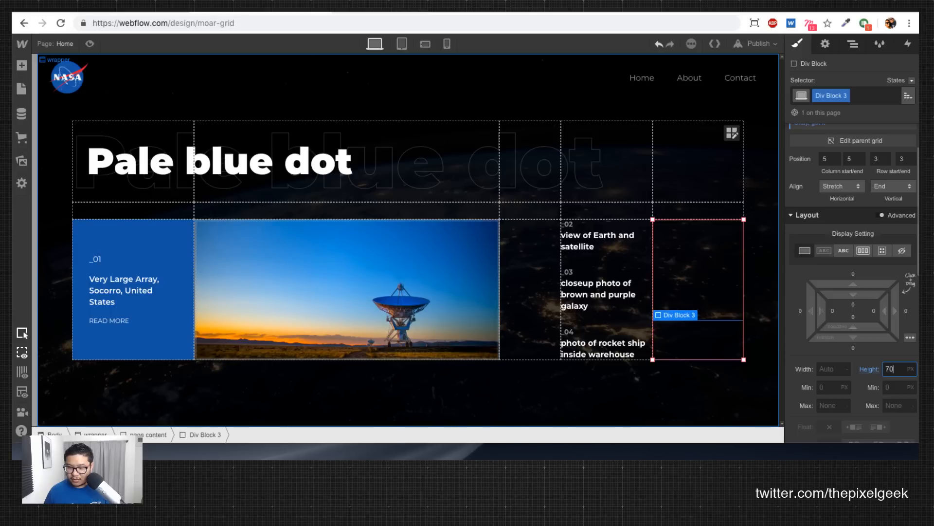
key(Up)
key(Up)
key(Up)
key(Up)
key(Up)
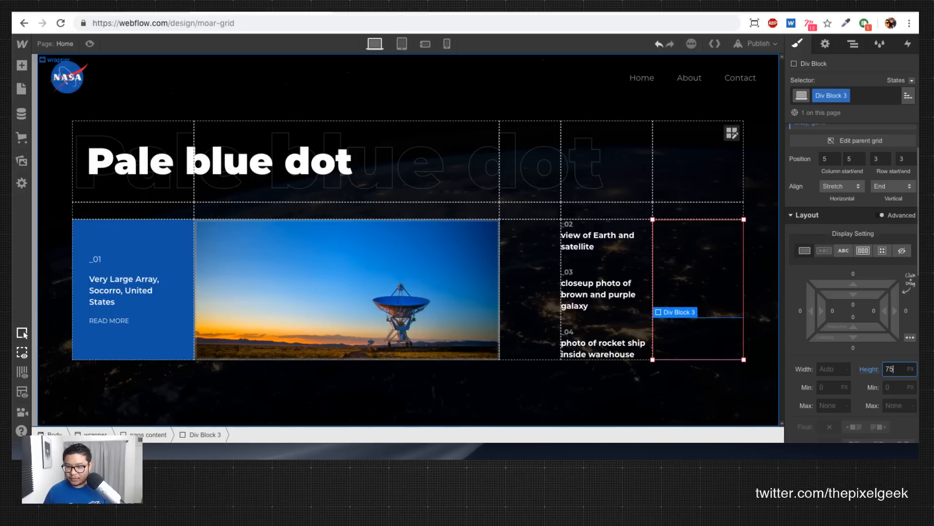
Step: Paste a copy of the half-width inner div block and give both a #115cad background sampled from the blue "_01" box
click(702, 337)
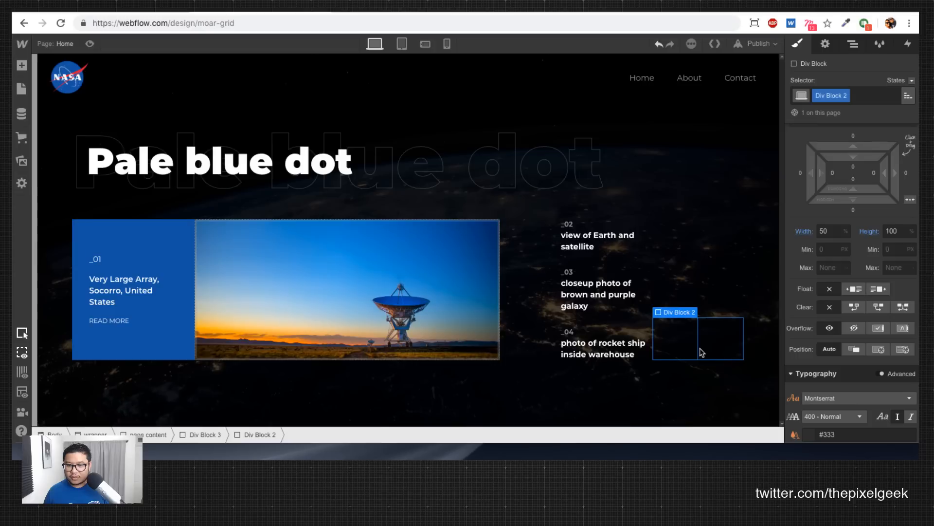
key(super+v)
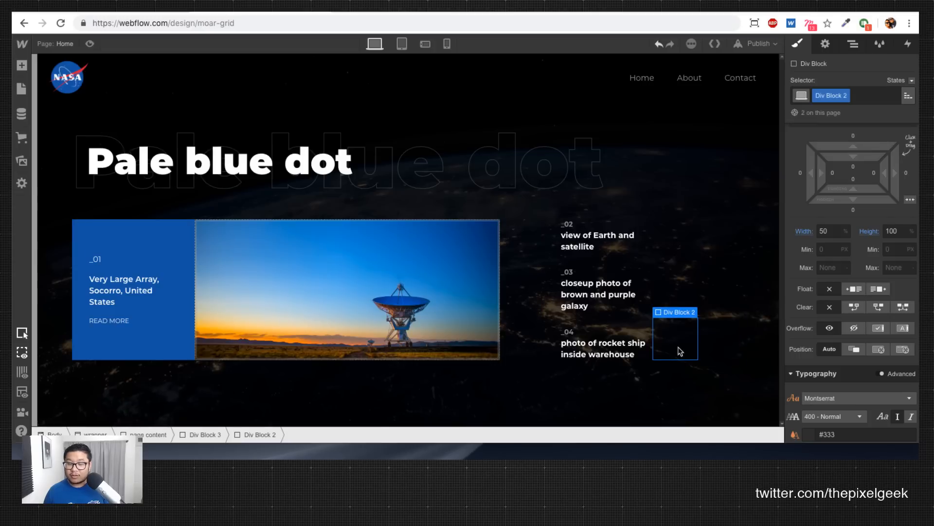
scroll(863, 366, down, 5)
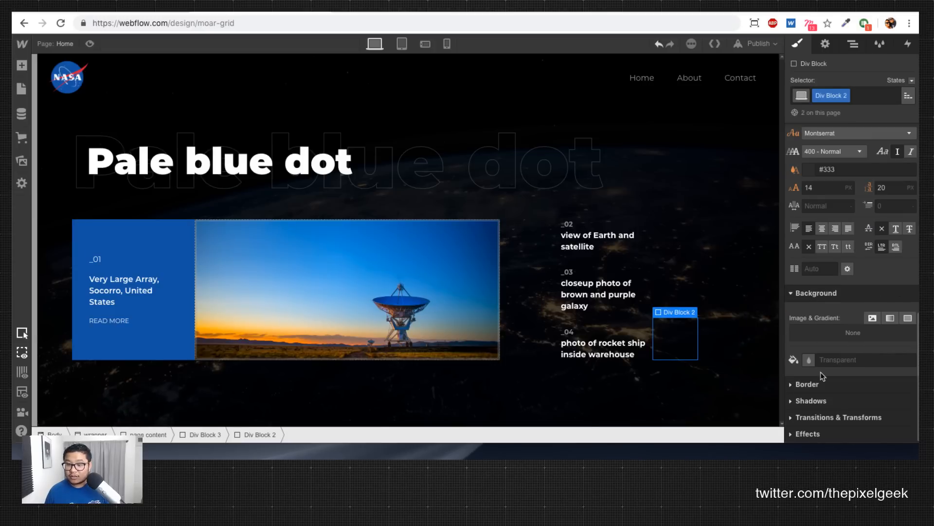
click(809, 361)
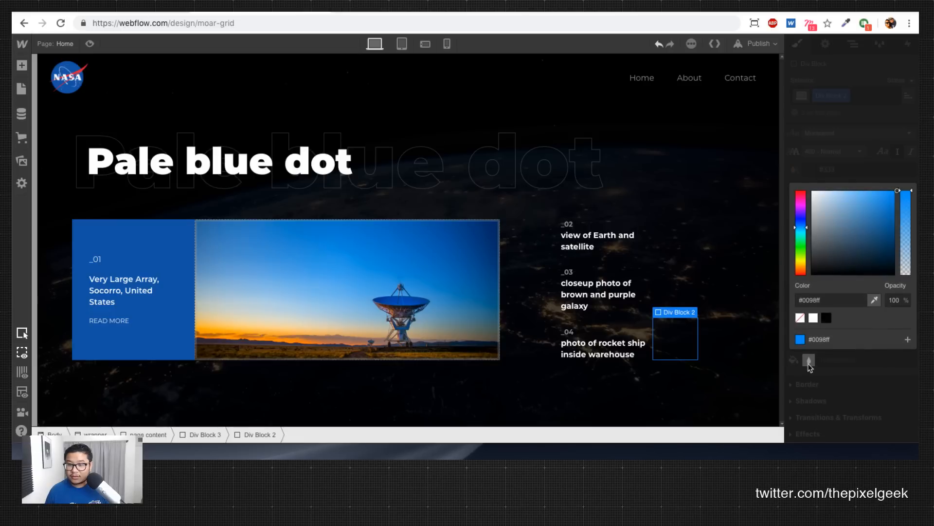
click(875, 300)
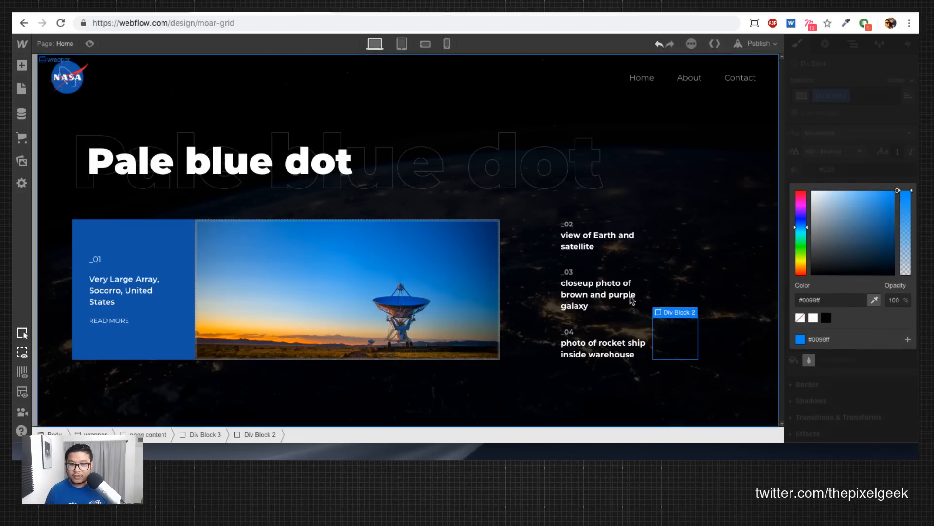
click(159, 239)
click(859, 180)
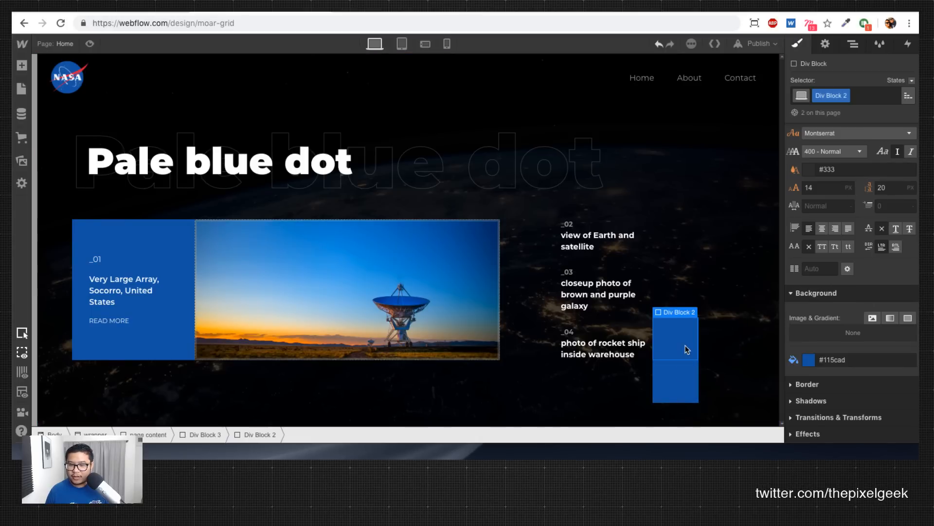
Step: Change the display setting of the half-width blue blocks to inline-block so they sit side by side
scroll(827, 292, up, 6)
click(830, 286)
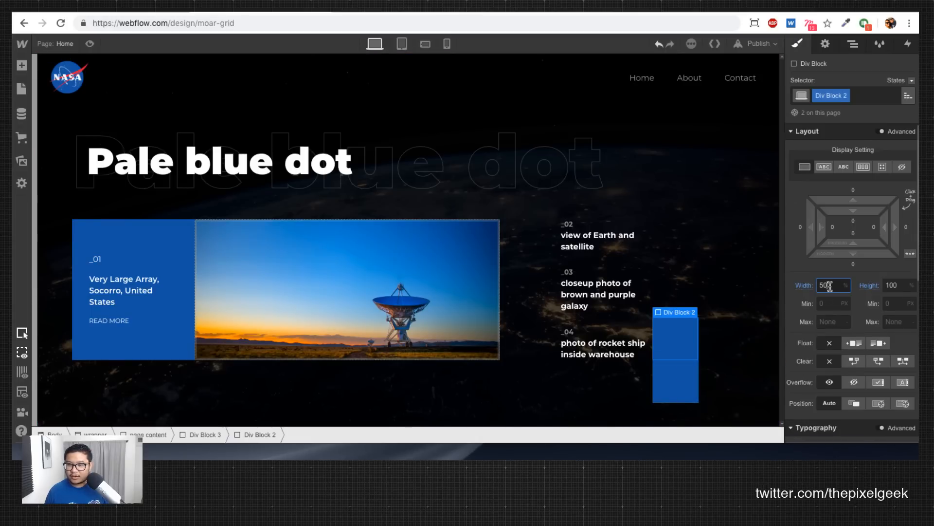
key(Down)
key(Up)
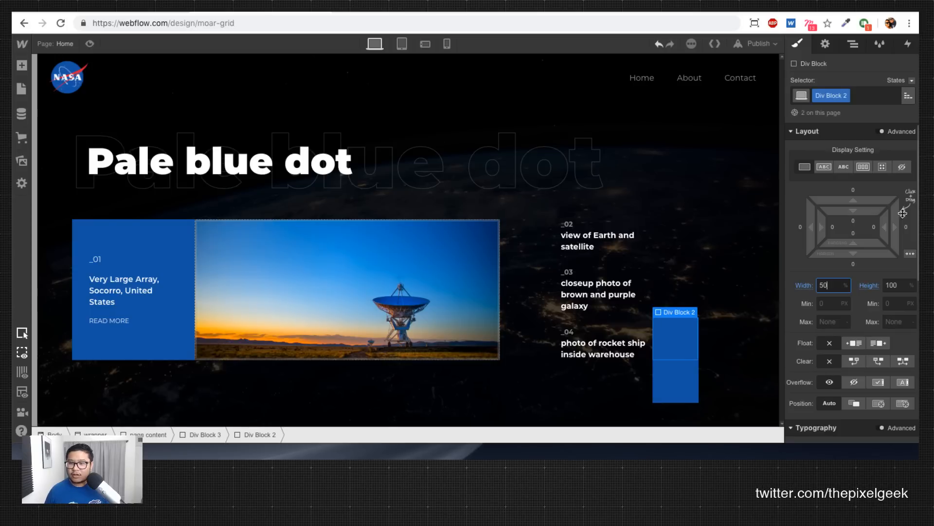
click(824, 166)
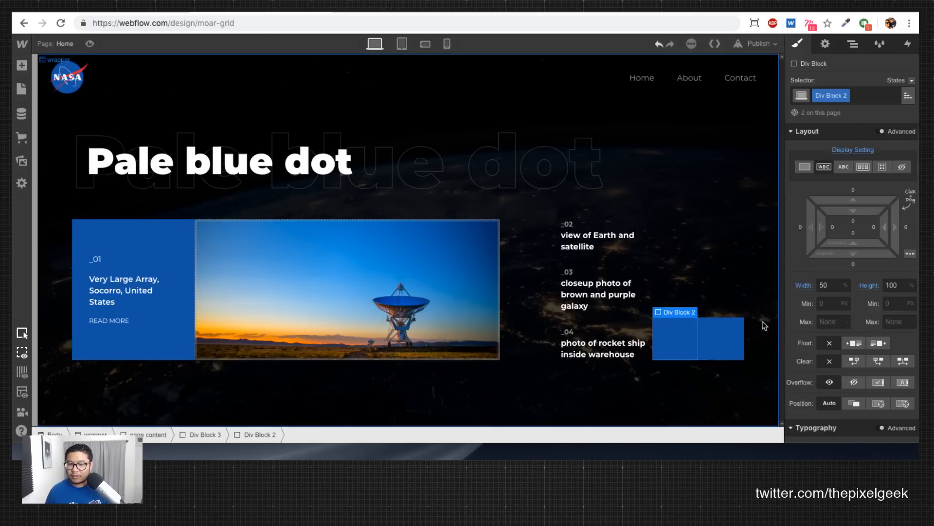
Step: Add the combo class "off" to the second blue block
scroll(842, 341, down, 1)
scroll(842, 341, down, 5)
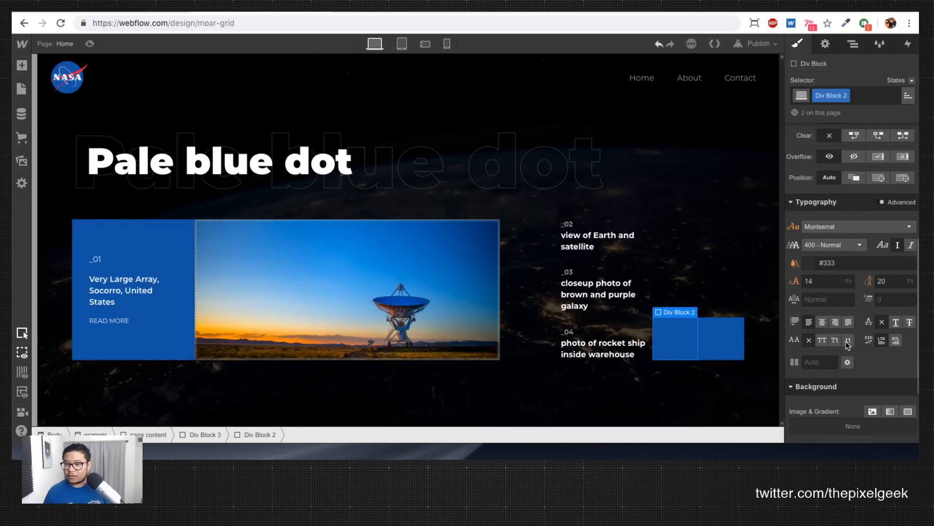
click(811, 361)
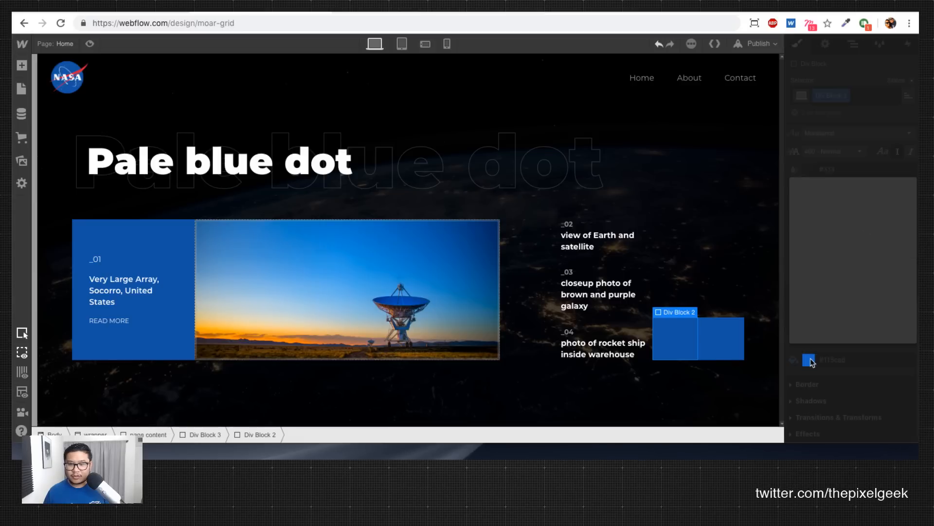
click(730, 340)
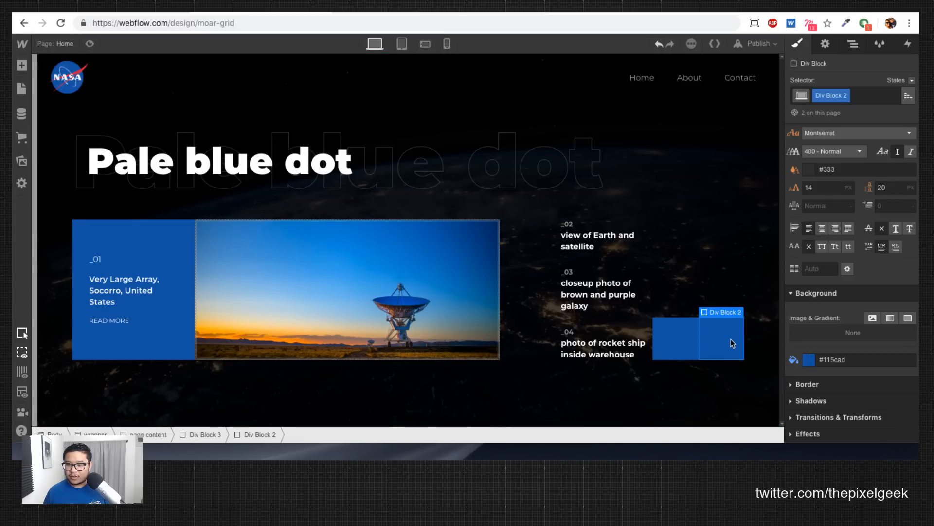
click(864, 96)
text(off)
key(Return)
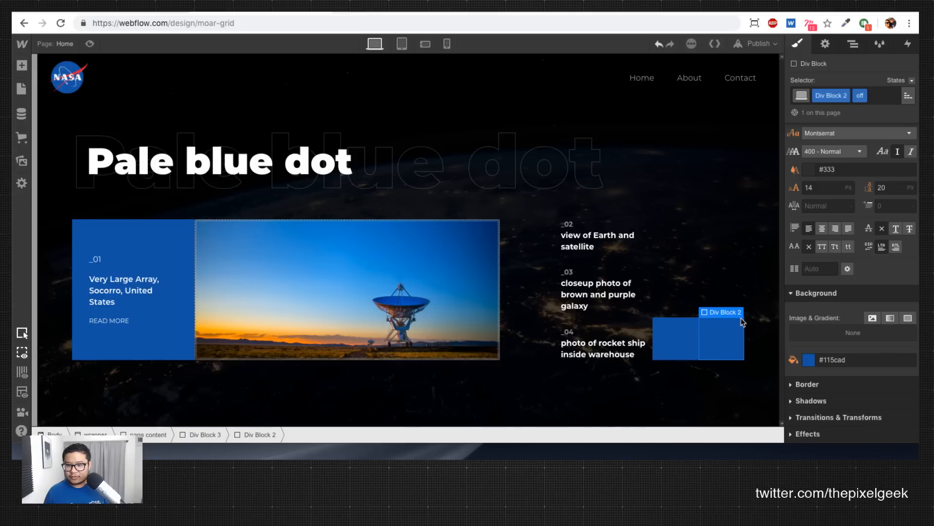
Step: Rename the blue blocks' base class to "arrow blocks"
double_click(827, 95)
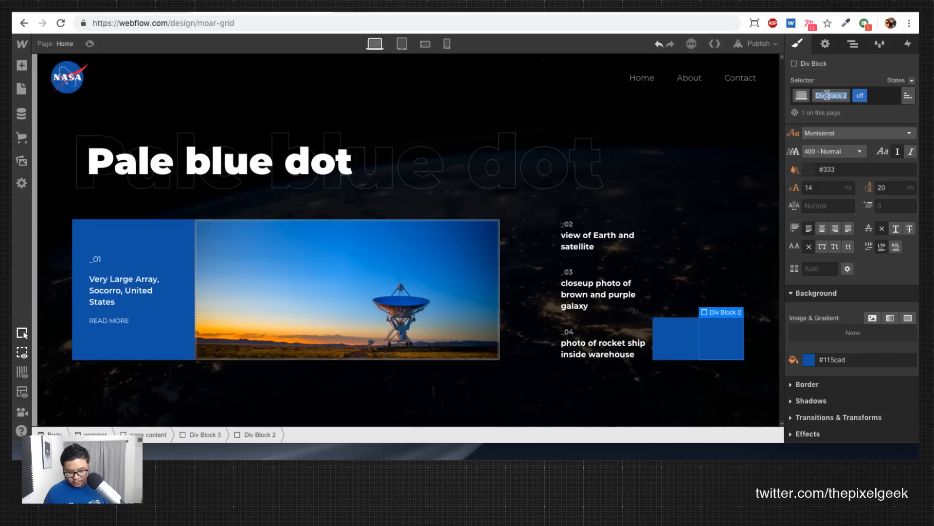
text(arrow blocks)
key(Return)
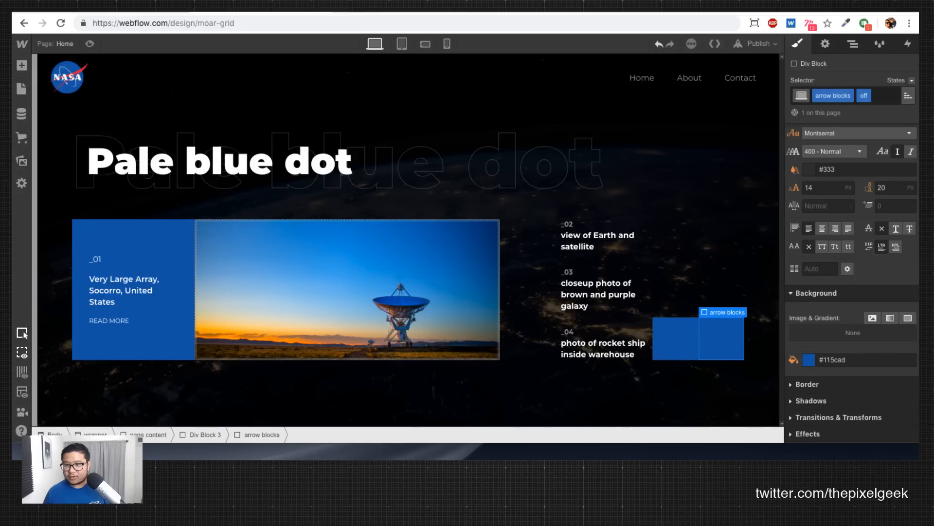
Step: Reduce the second block's blue background to 50% opacity, rgba(17, 92, 173, 0.5)
click(809, 360)
click(906, 233)
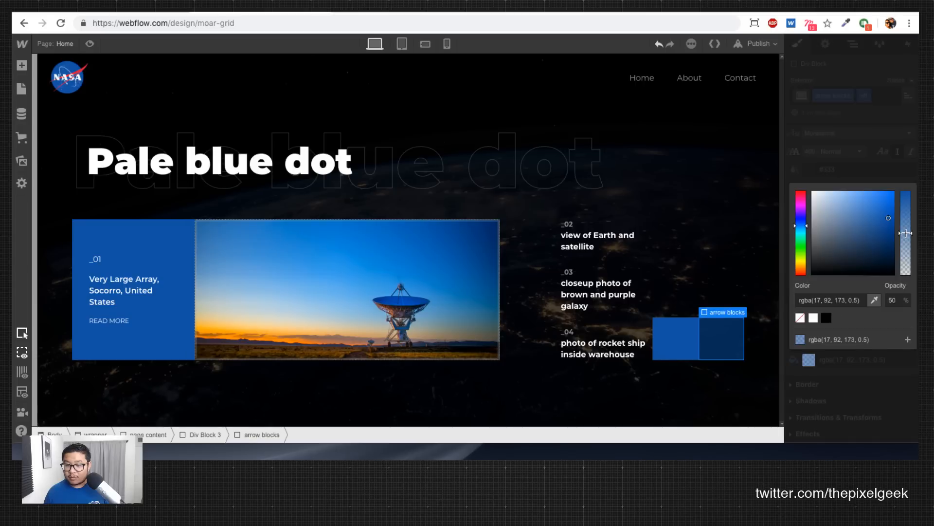
click(881, 163)
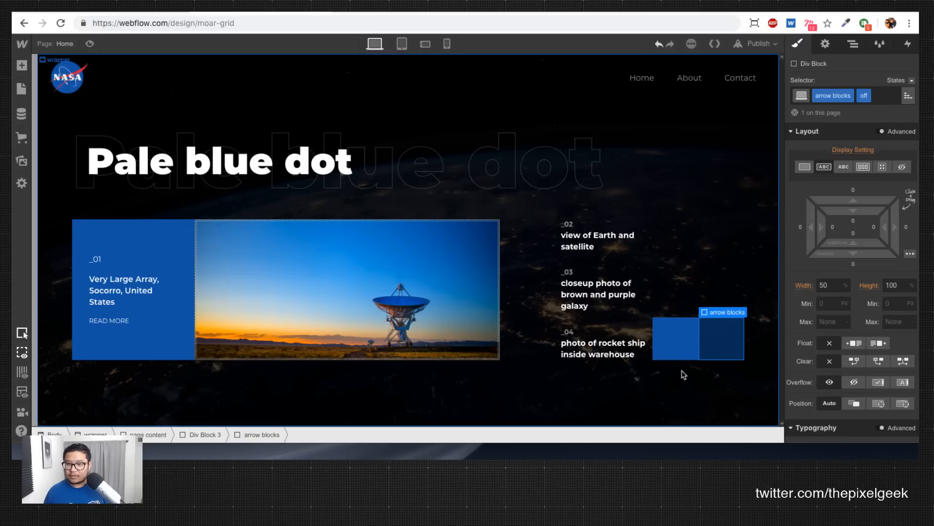
Step: Give the arrow blocks a flex layout centred on both axes and set their parent div block's display to flex
click(676, 338)
click(863, 167)
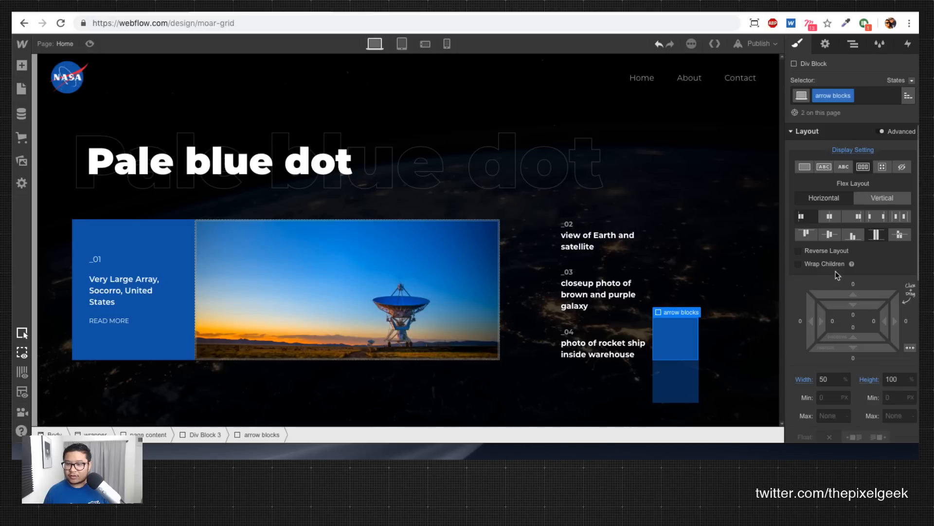
click(832, 219)
click(831, 235)
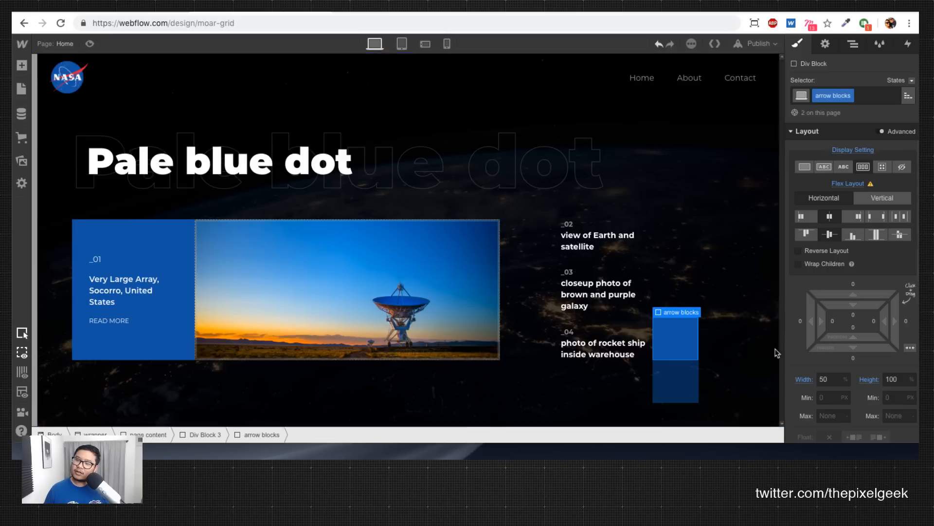
click(726, 346)
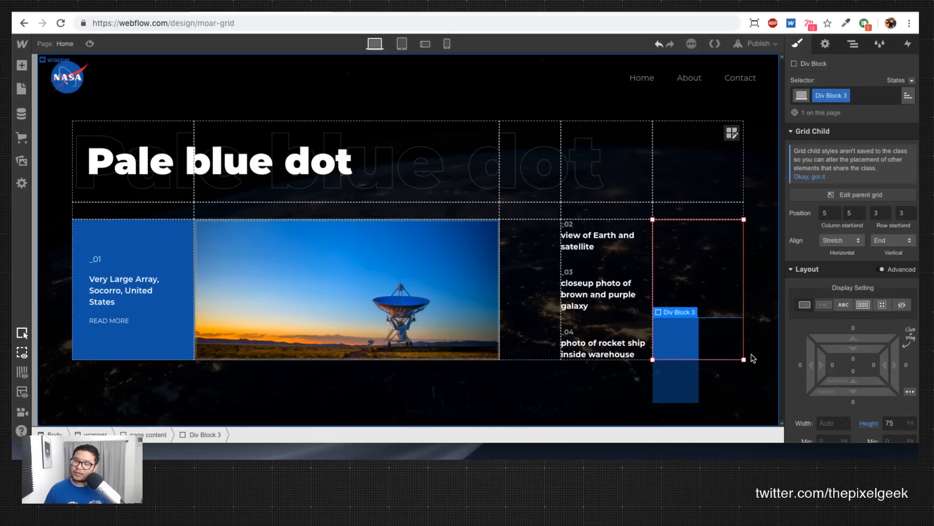
click(862, 306)
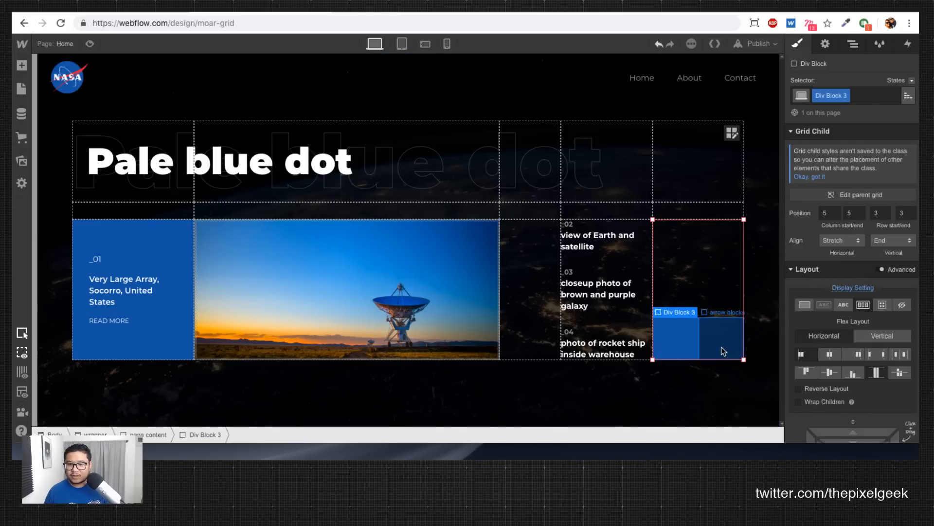
Step: Compare the first arrow block's layout settings with the arrow buttons in the Dribbble reference design
click(684, 350)
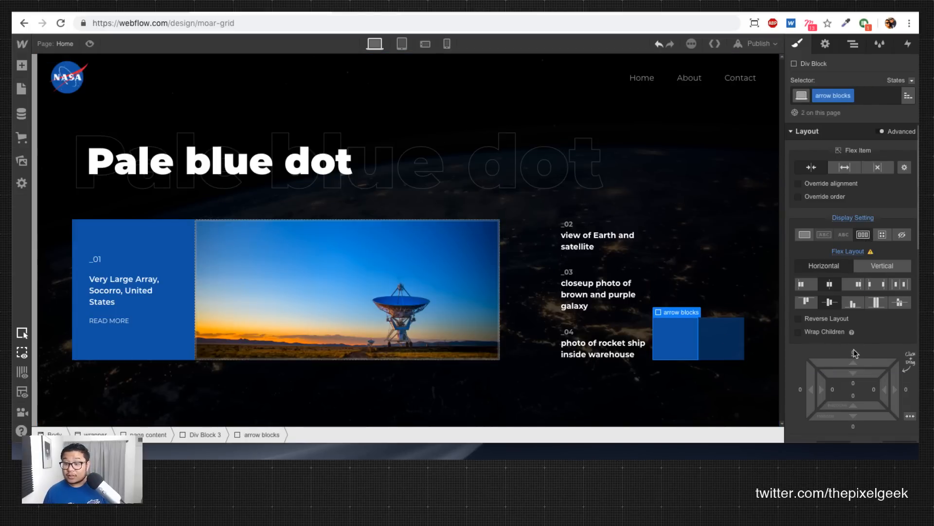
scroll(856, 352, down, 2)
scroll(856, 351, up, 1)
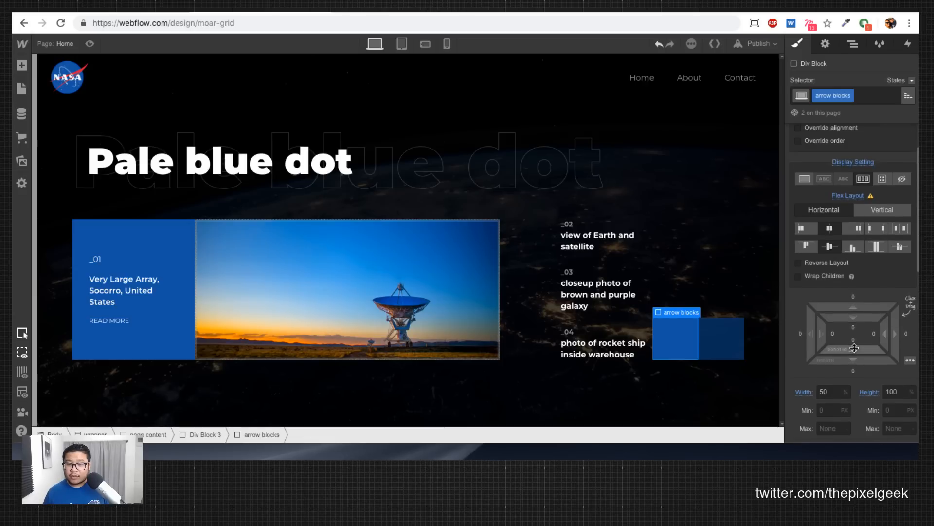
scroll(855, 349, down, 2)
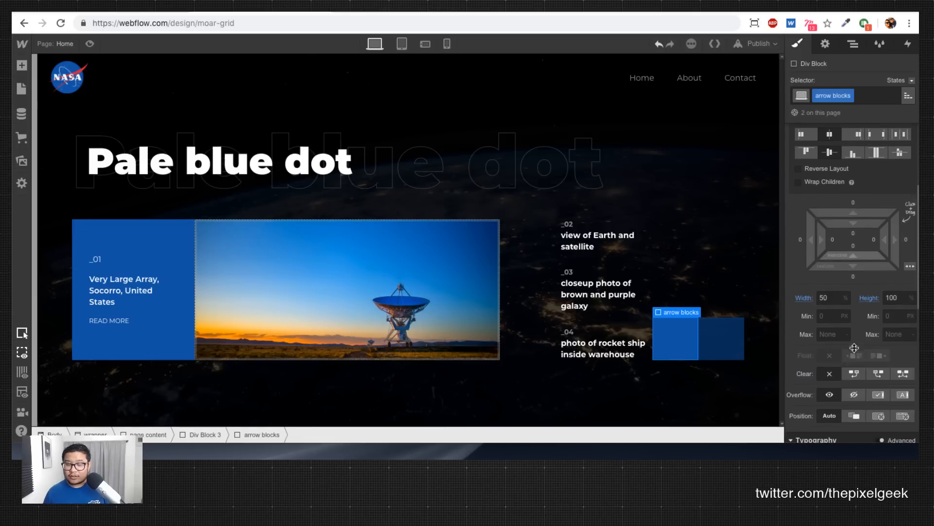
click(144, 12)
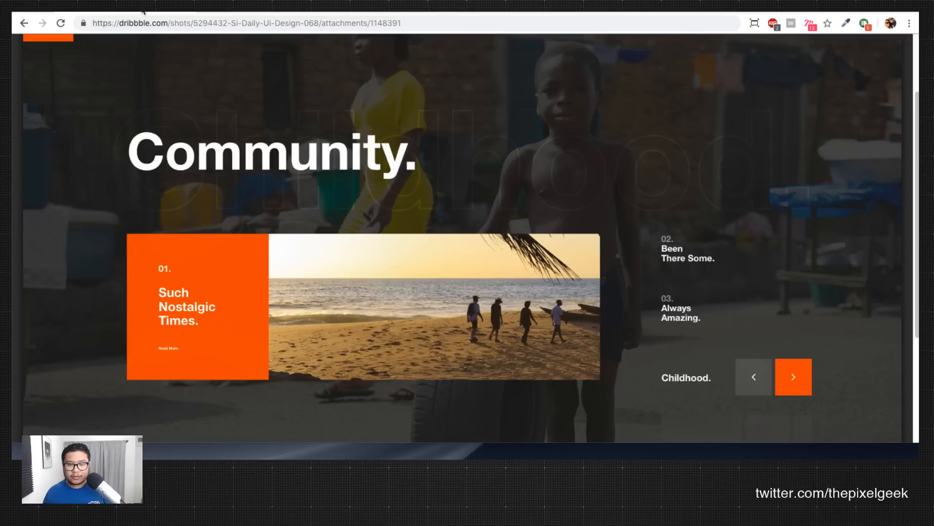
click(218, 11)
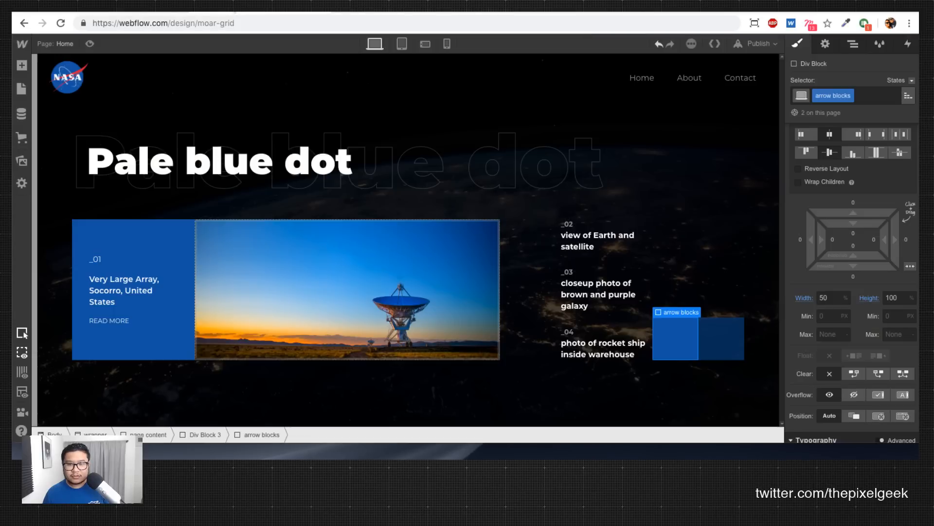
Step: Open the page content block's grid for editing
click(536, 194)
click(734, 133)
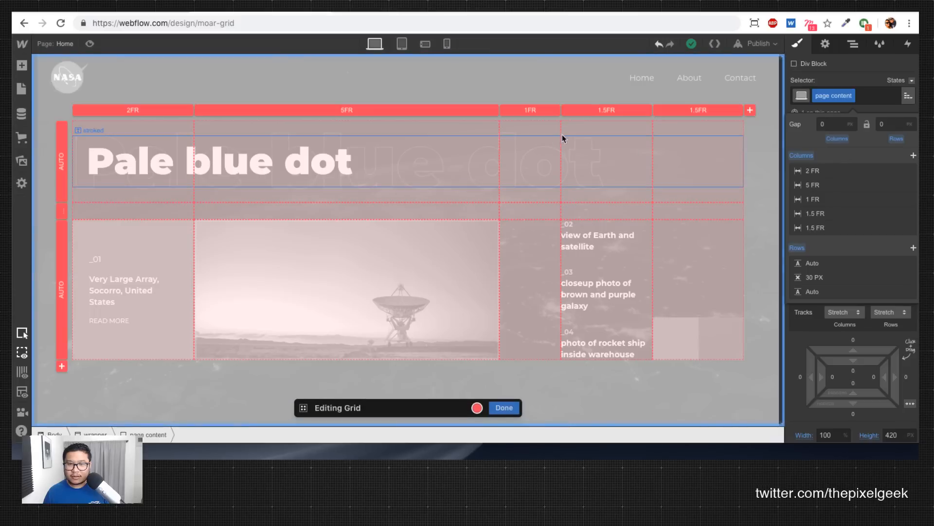
click(554, 110)
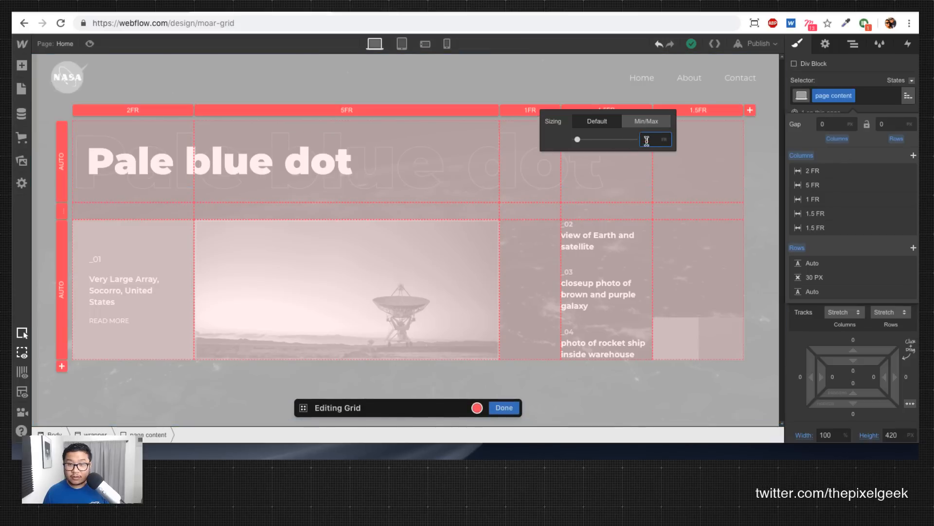
click(664, 139)
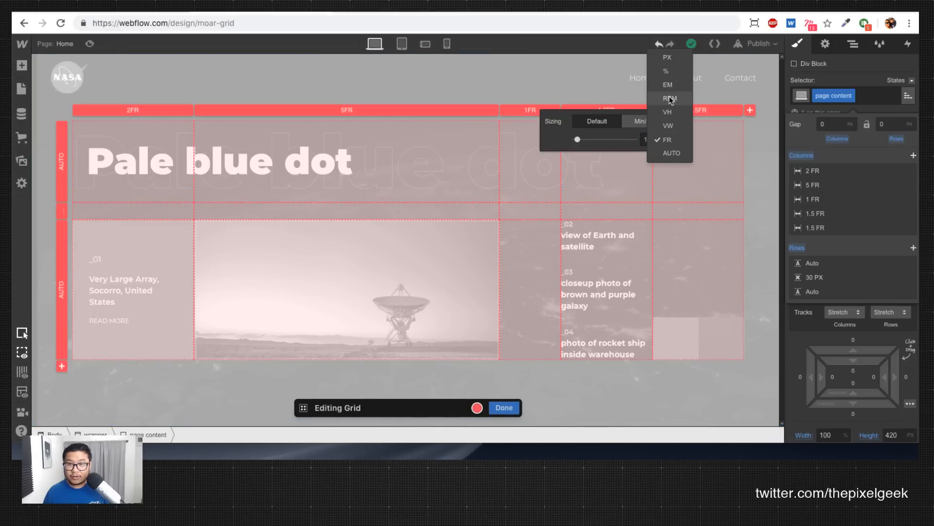
click(667, 57)
key(super+z)
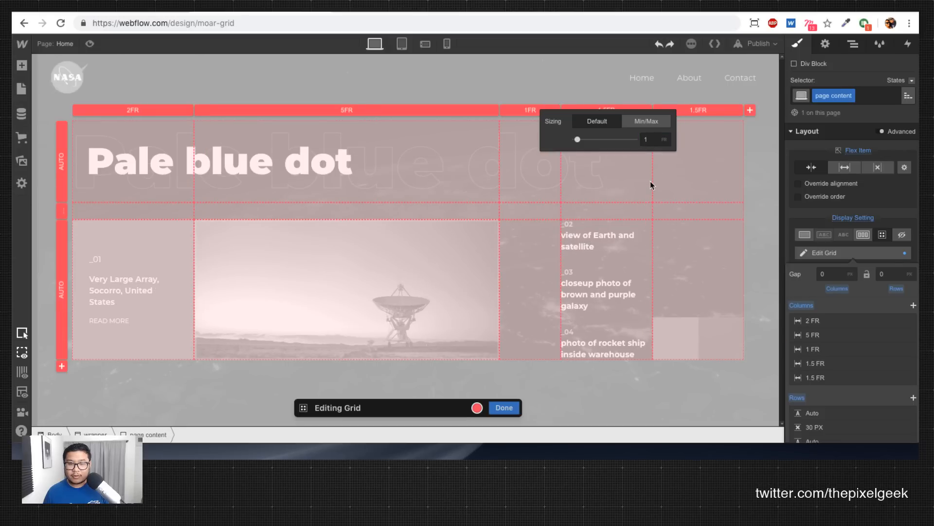
Step: Set the width of the grid's third column to 30 px
click(532, 109)
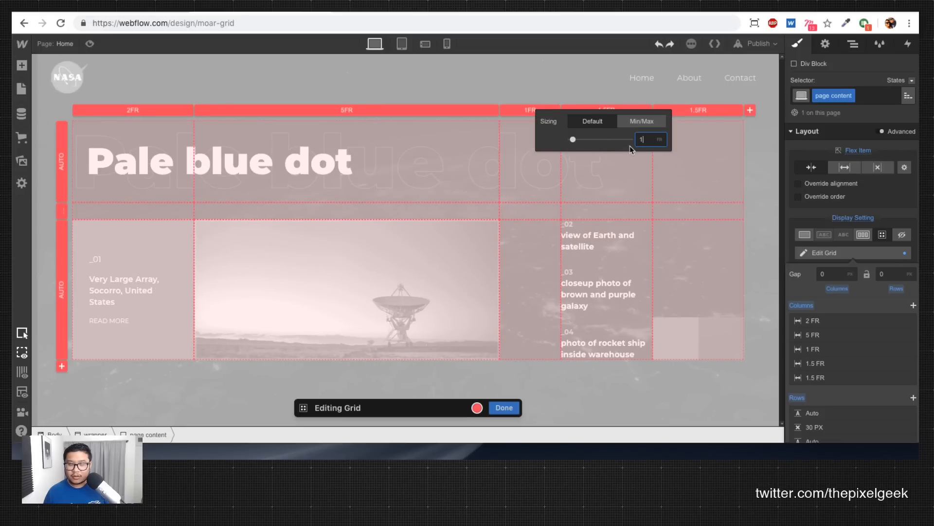
key(BackSpace)
text(0.25)
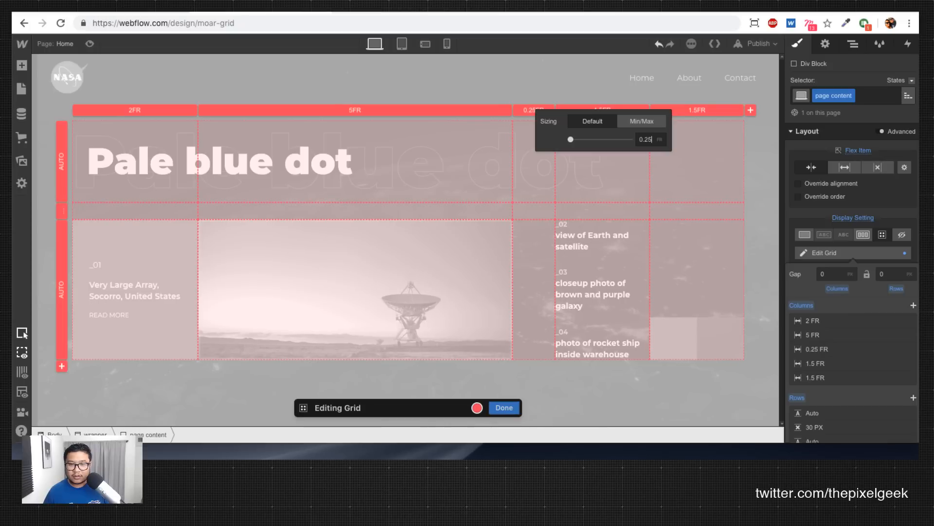
click(659, 140)
click(665, 58)
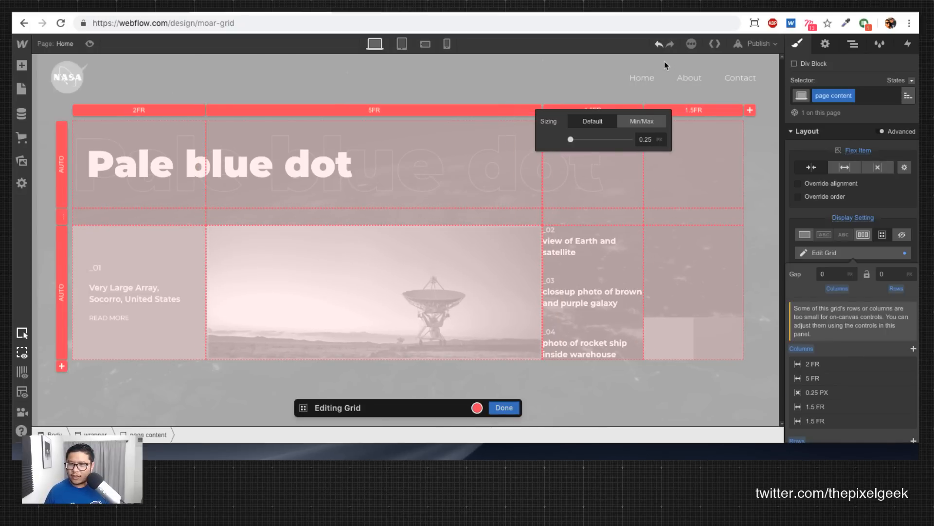
click(647, 139)
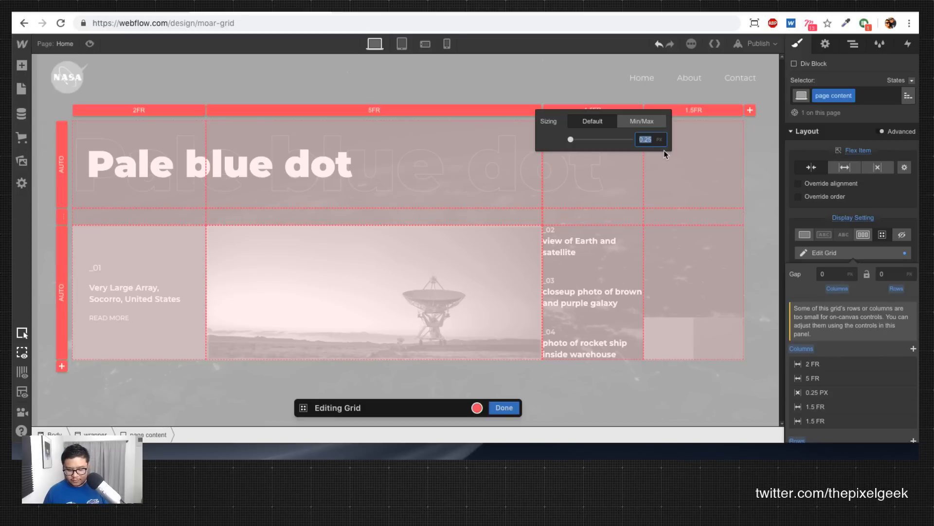
text(50)
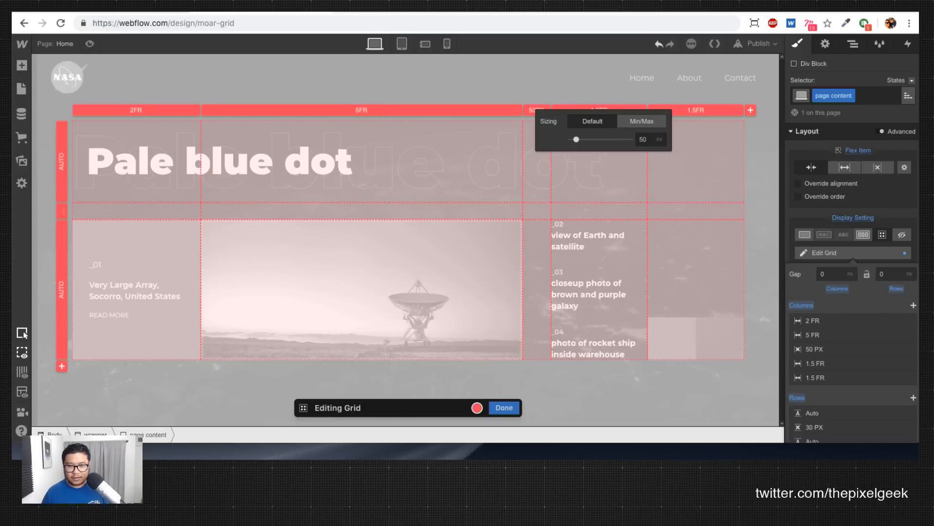
key(Down)
key(Down)
key(Down)
key(Down)
key(Down)
key(Down)
key(Down)
key(Down)
key(Down)
key(Down)
key(Down)
key(Down)
key(Down)
key(Down)
key(Down)
key(Down)
key(Down)
key(Down)
key(Down)
key(Down)
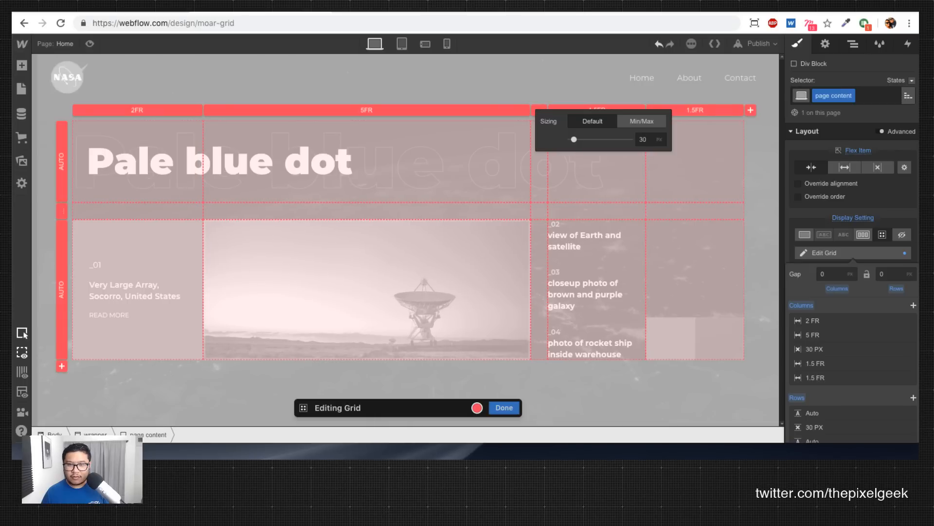
key(Down)
key(Up)
Step: Add a sixth column of 1 FR at the end of the grid and finish grid editing
click(752, 111)
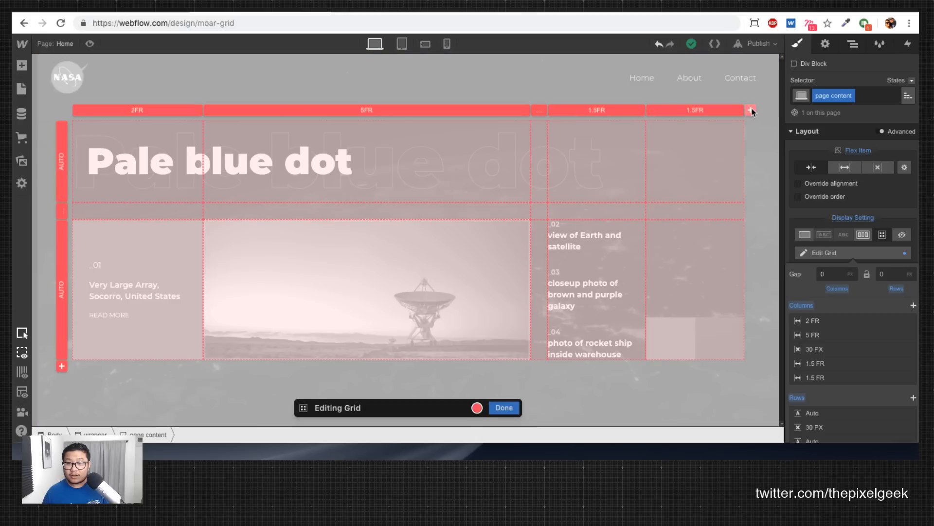
click(753, 111)
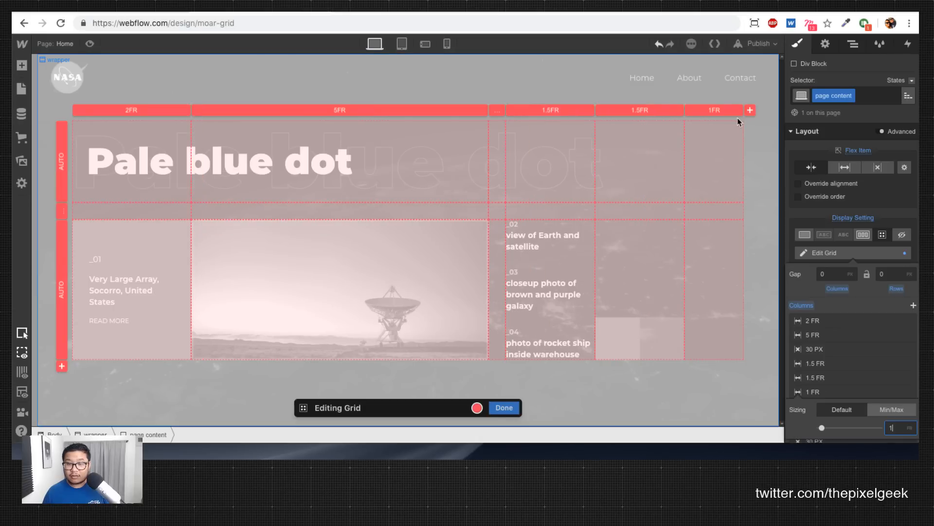
click(611, 346)
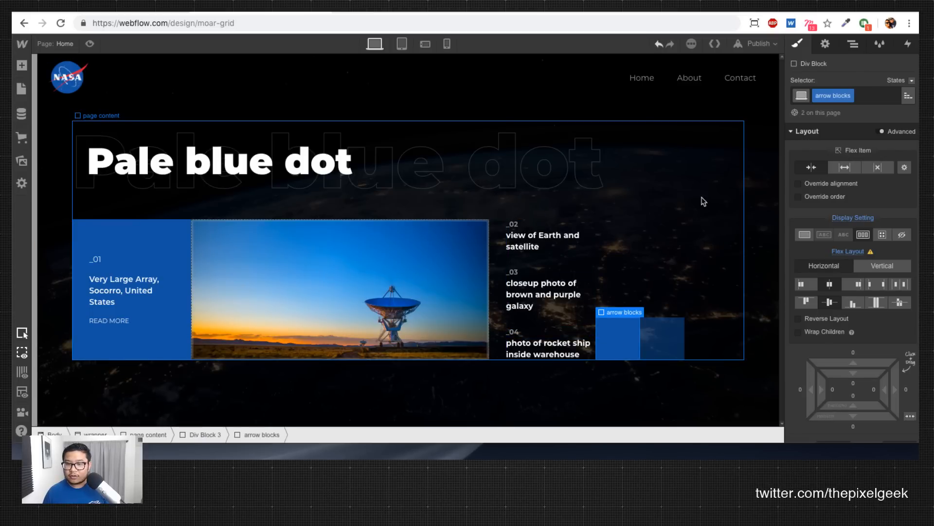
Step: Move the div holding the two arrow blocks into the grid's sixth column, third row
click(651, 334)
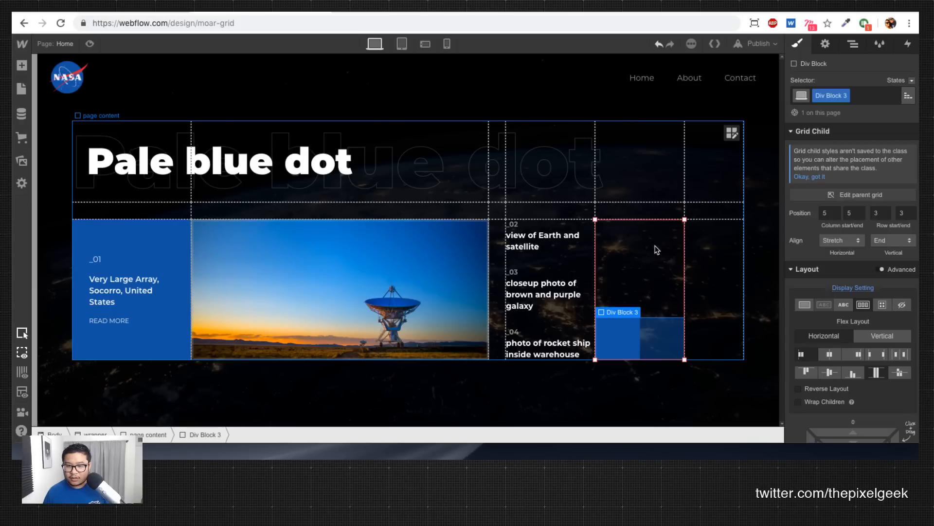
drag(657, 250, 709, 269)
drag(653, 287, 720, 292)
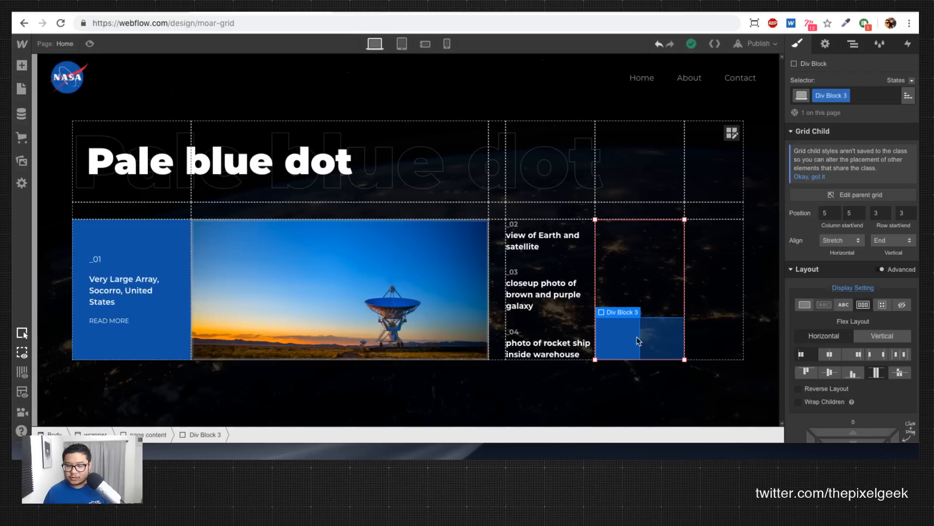
drag(652, 331, 712, 314)
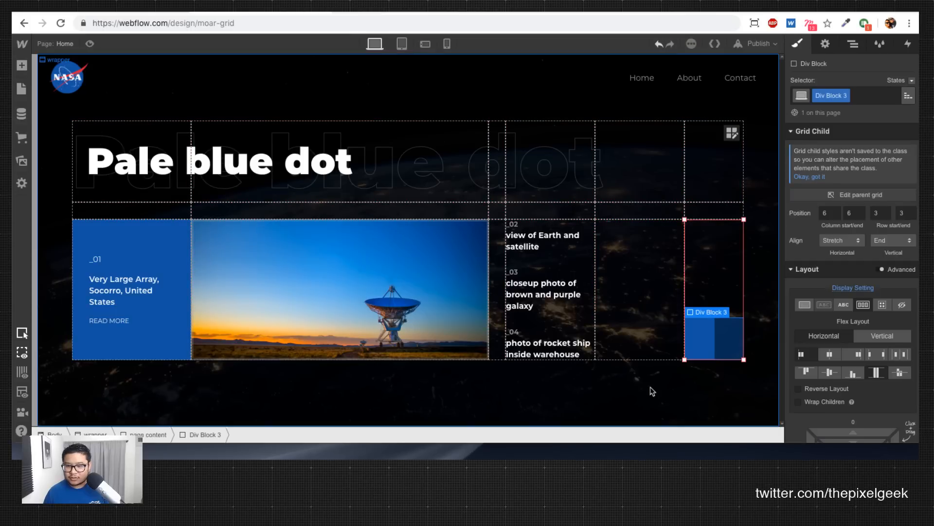
Step: Set the width of the page content grid's fifth column to 25 px
click(732, 133)
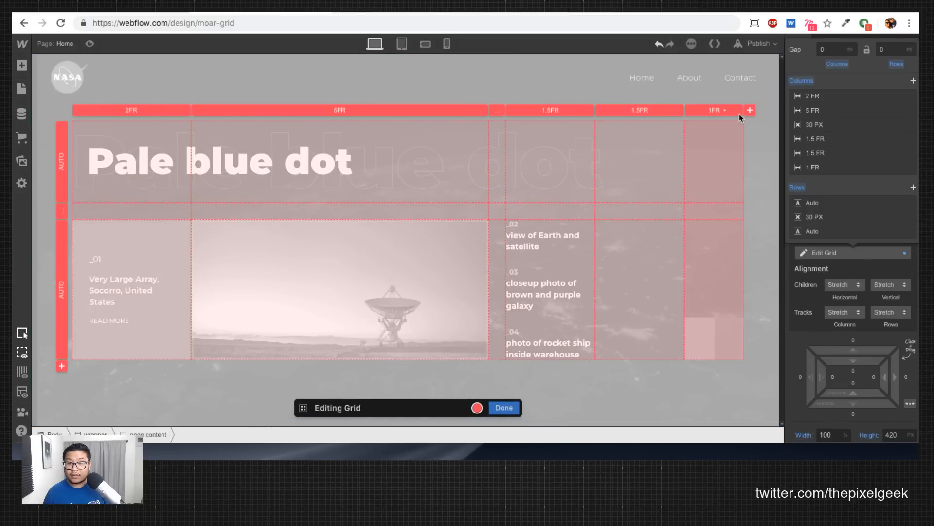
click(640, 110)
click(623, 139)
text(25)
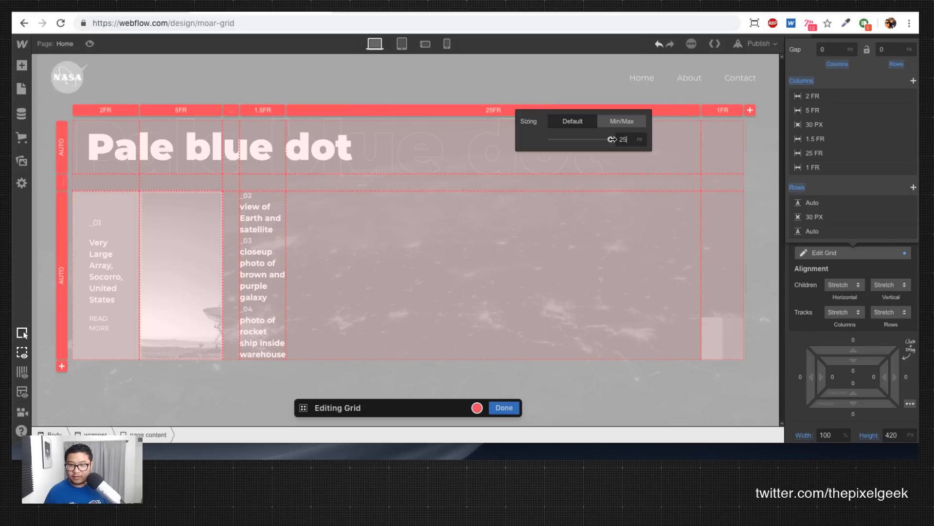
text(px)
key(Return)
click(690, 206)
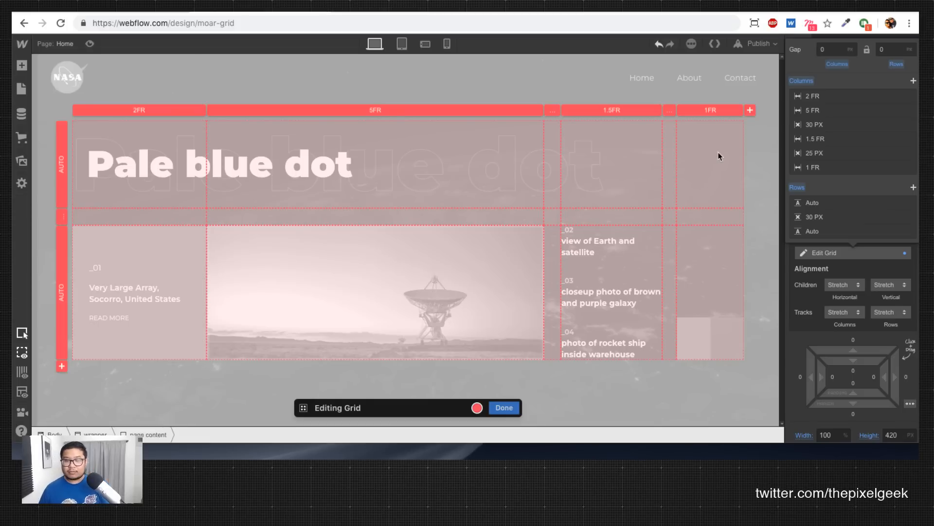
Step: Try narrower widths for the grid's fifth column, then return it to 25 px
click(669, 110)
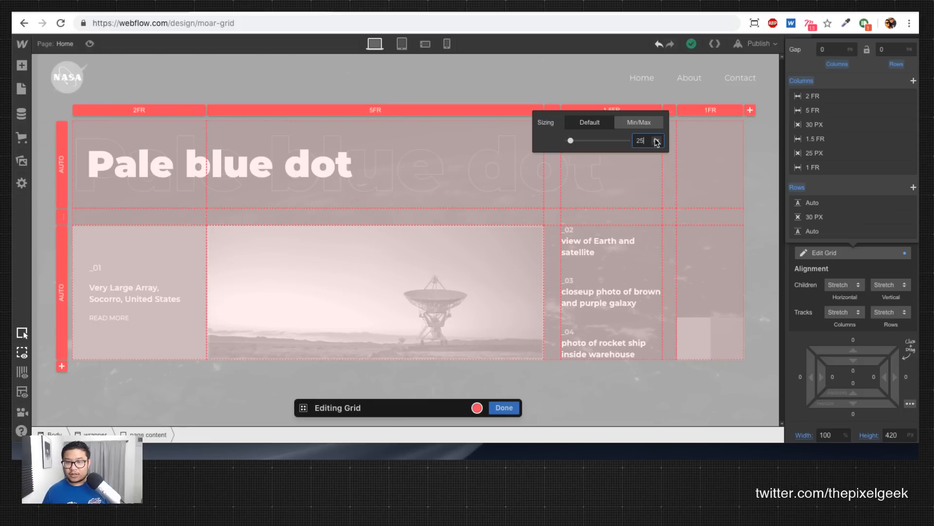
key(Down)
key(Down)
key(Down)
key(Down)
key(Down)
key(Down)
key(Down)
key(Down)
key(Down)
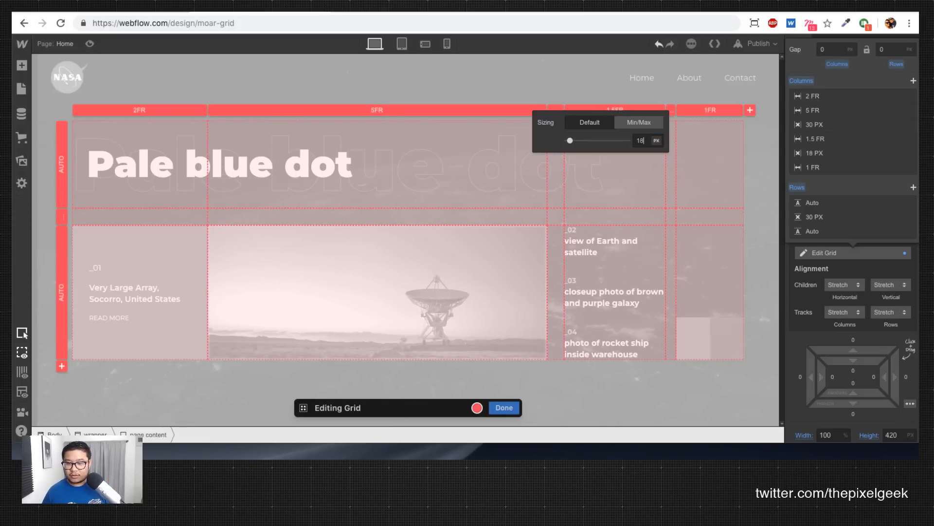
key(Up)
key(Up)
key(Up)
key(Up)
key(Up)
key(Up)
key(Up)
key(Up)
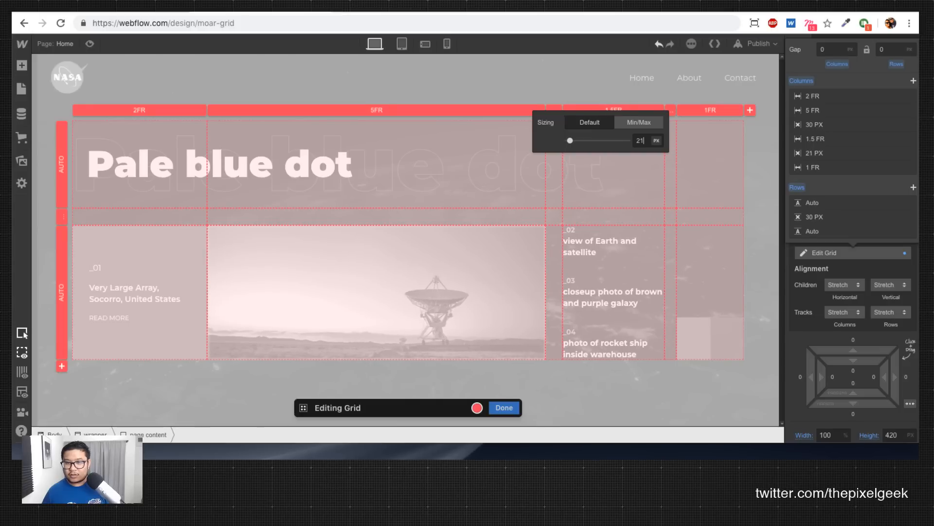
key(Up)
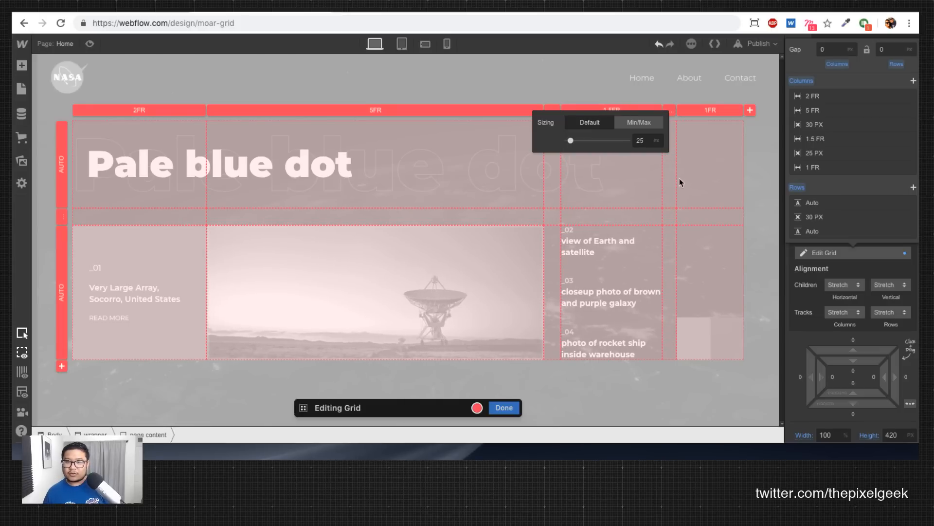
click(681, 180)
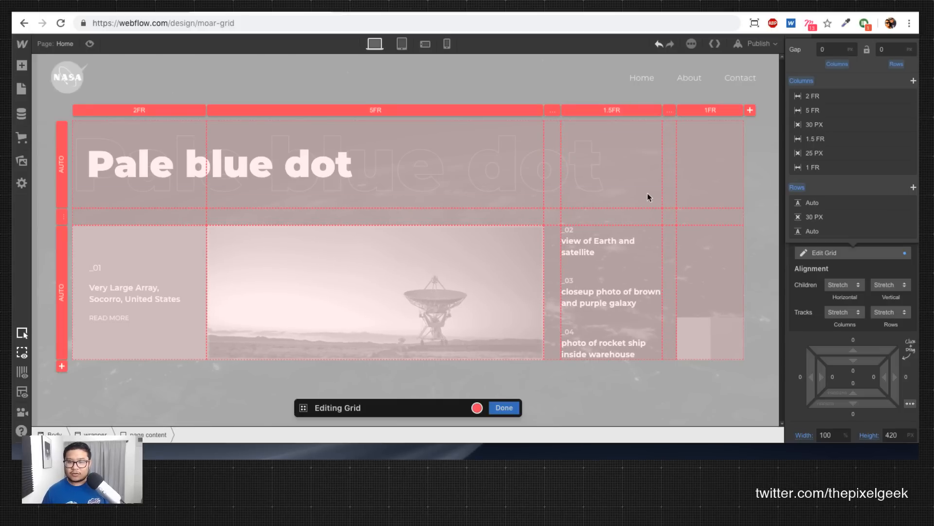
Step: Set the grid's last column to 1.5 FR and finish editing the grid
click(716, 110)
text(1.5)
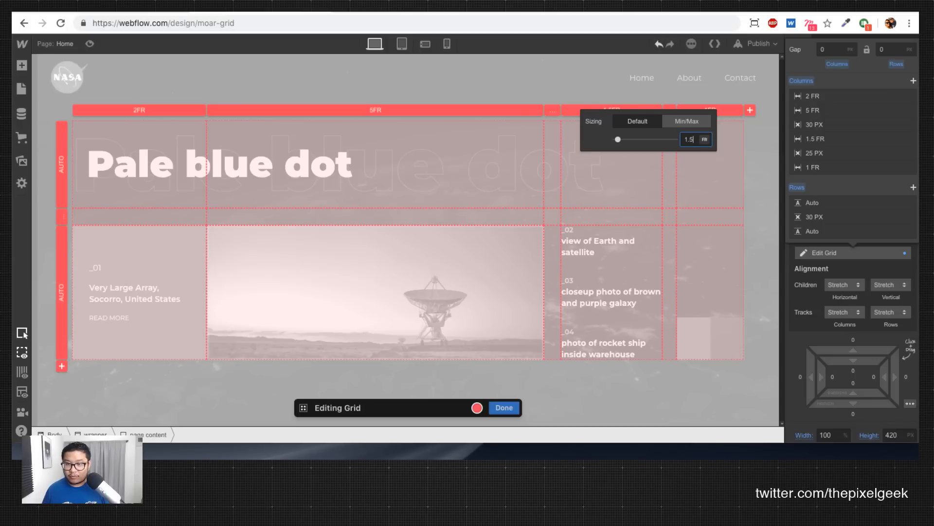
key(Return)
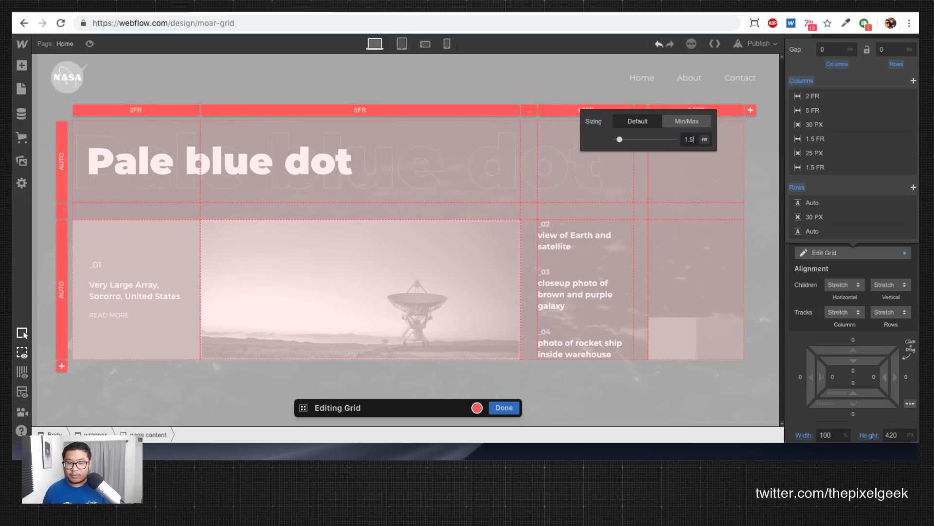
click(714, 186)
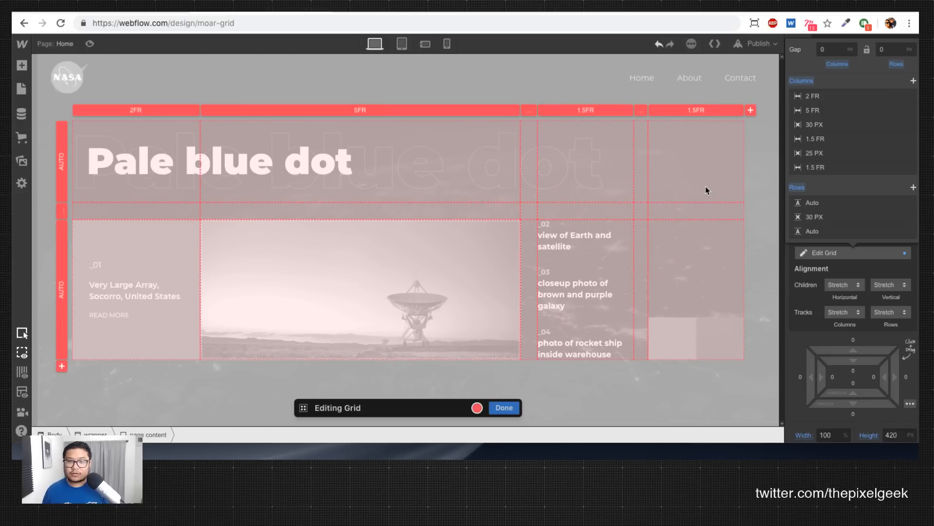
click(750, 164)
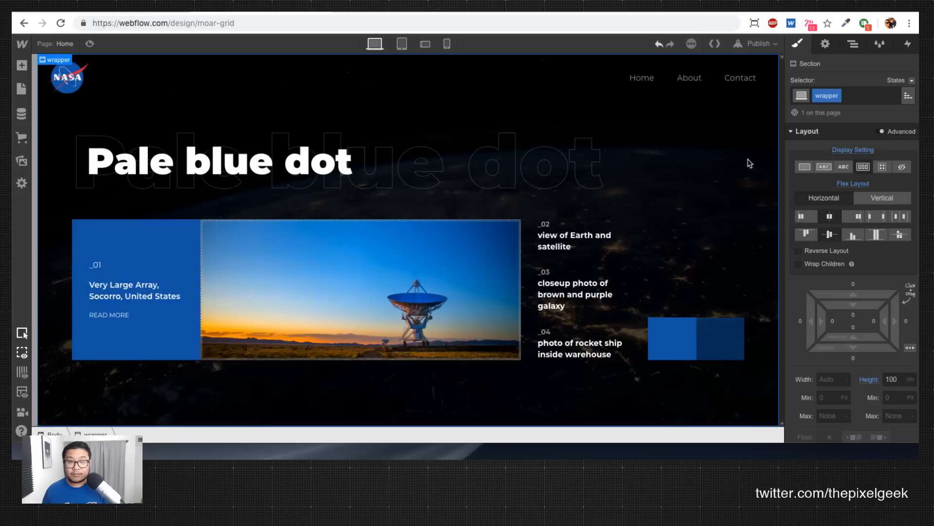
Step: Extend both the stroked heading and the big text heading across all six grid columns
click(503, 175)
drag(647, 121, 739, 125)
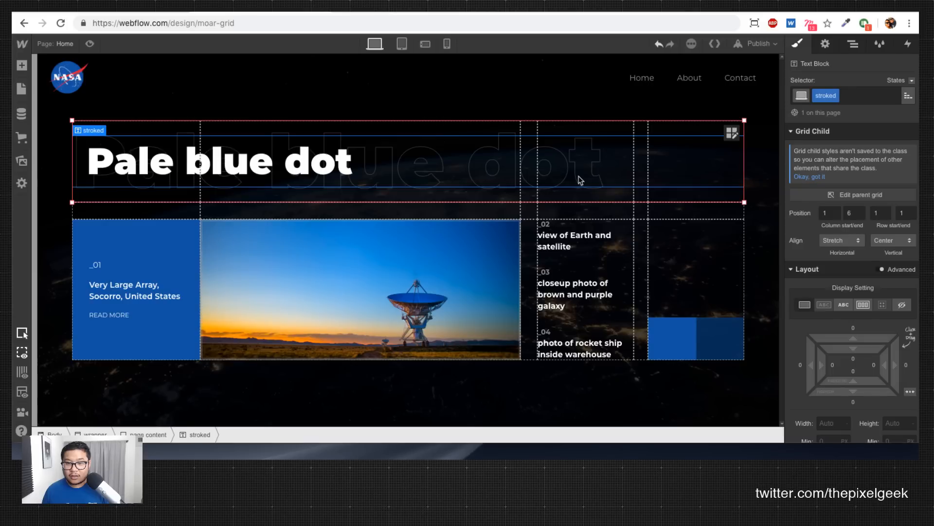
key(z)
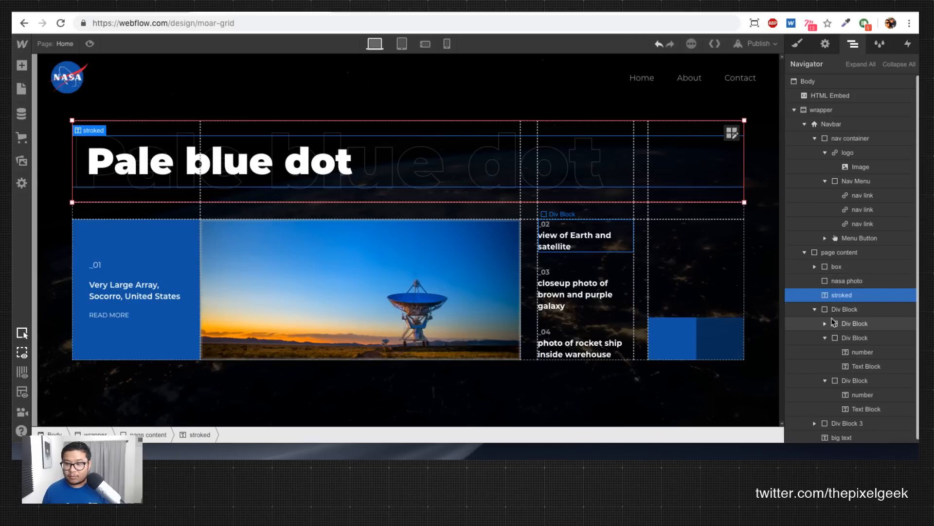
click(842, 437)
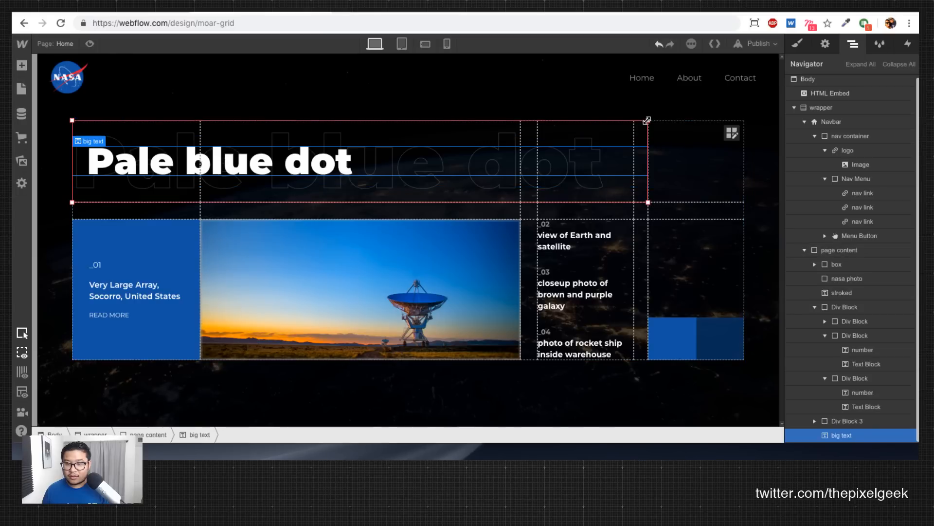
drag(648, 120, 744, 122)
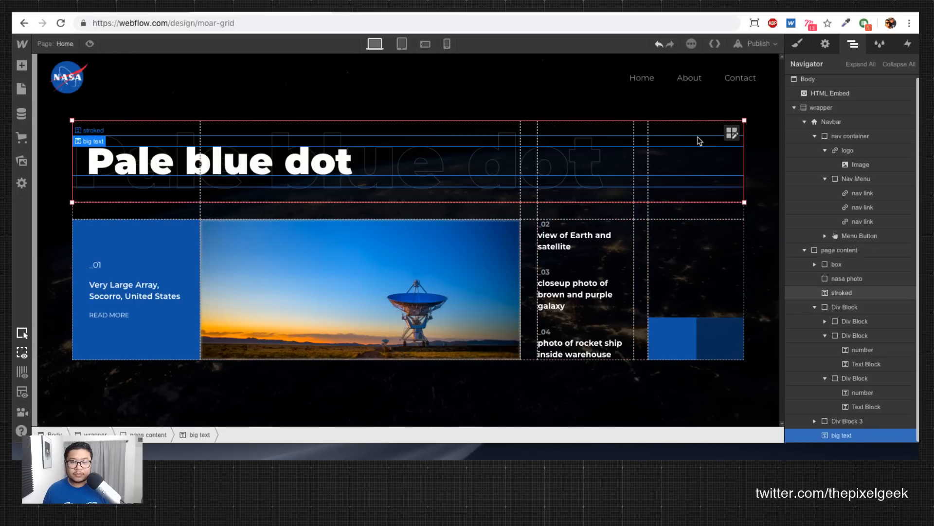
Step: Add a text block to the first arrow block and replace its placeholder text with "<"
click(673, 340)
key(a)
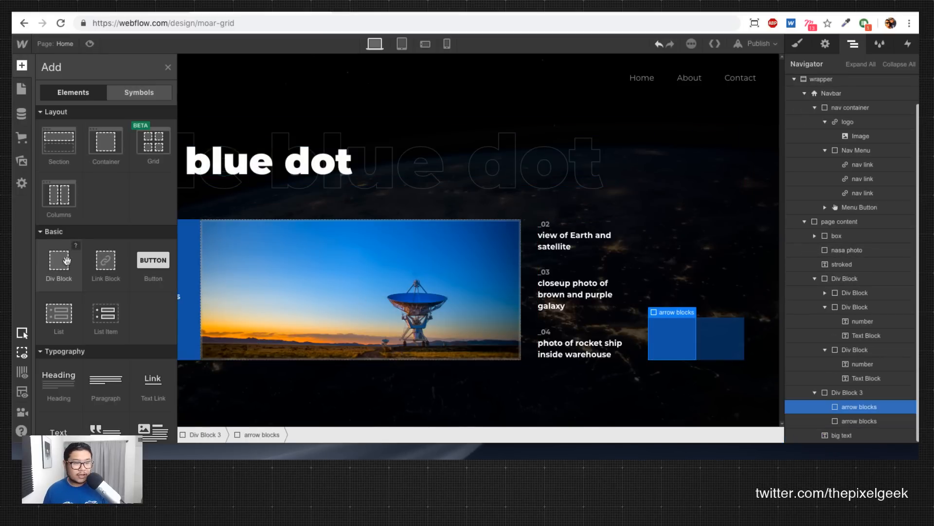
scroll(90, 364, down, 2)
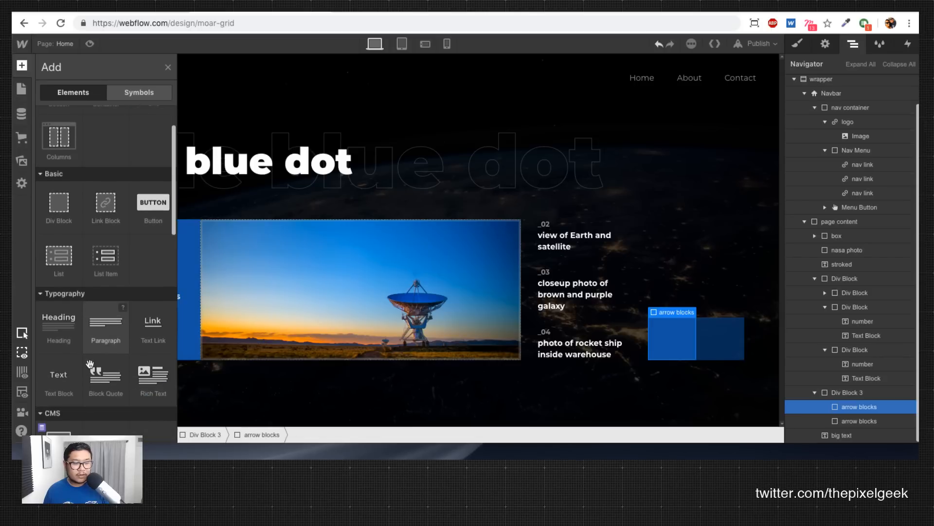
drag(58, 376, 685, 346)
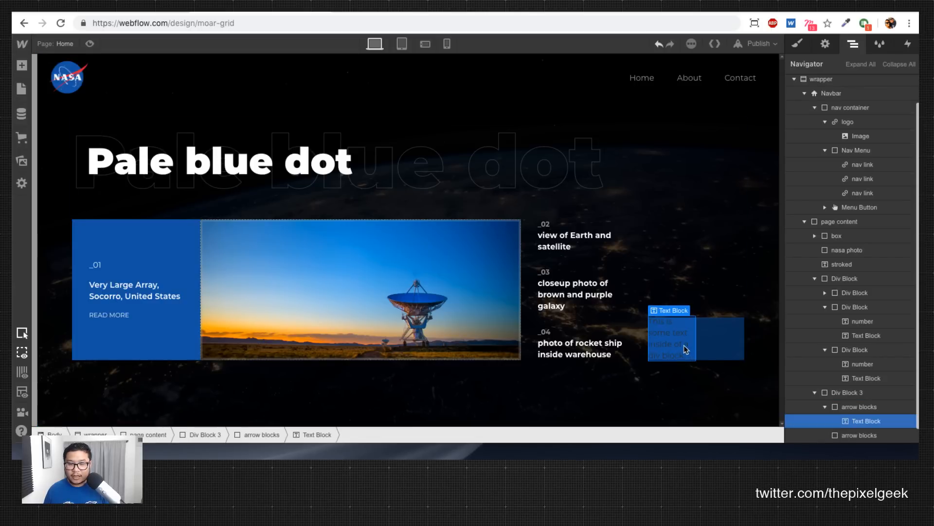
double_click(684, 346)
key(BackSpace)
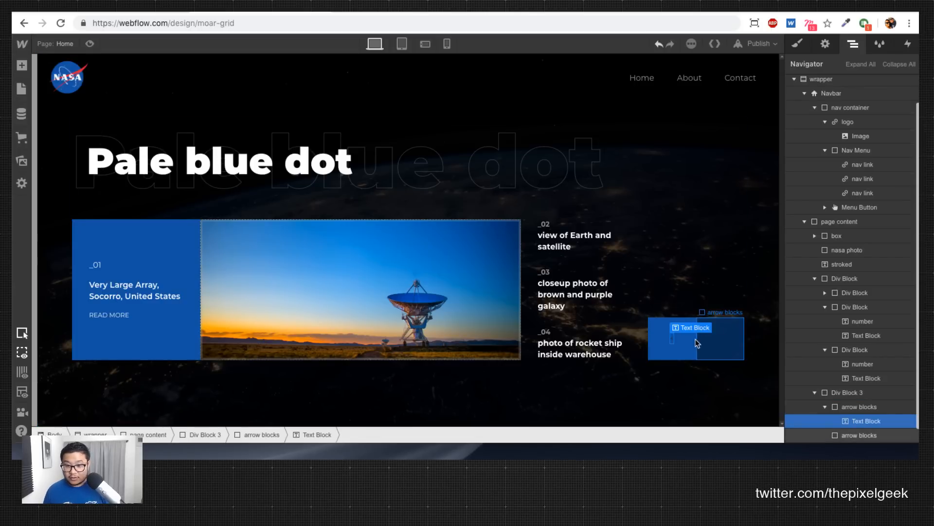
Step: Style the arrow blocks' text white, 34 px in size with 40 px line height and 900 - Black weight
click(691, 345)
click(797, 44)
scroll(839, 352, down, 10)
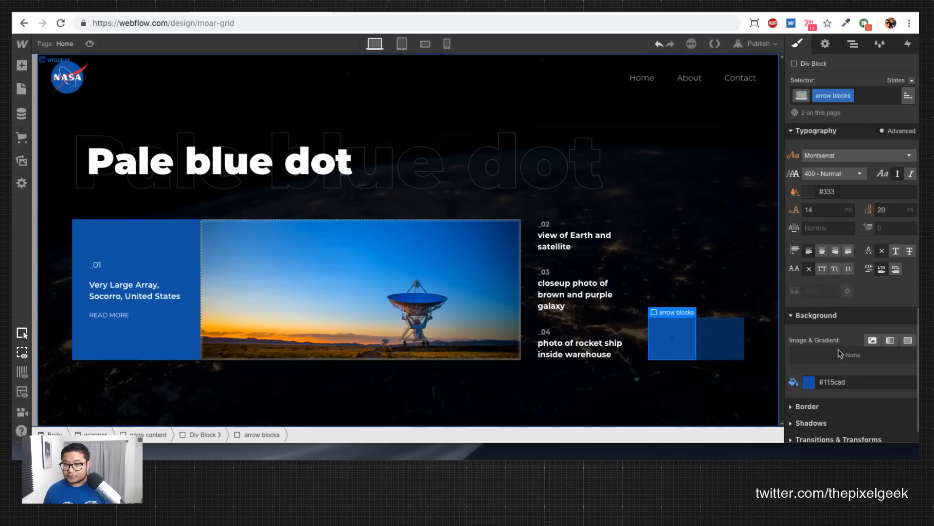
click(842, 194)
text(w)
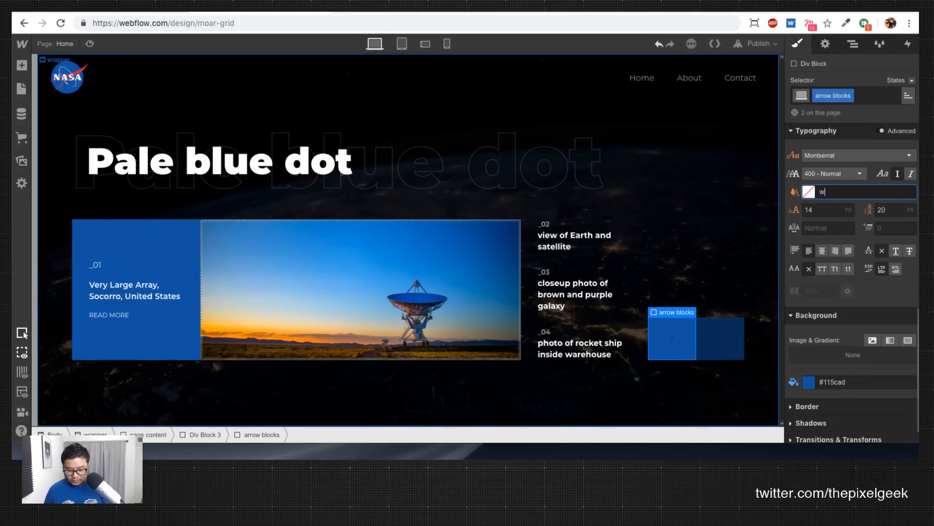
text(hite)
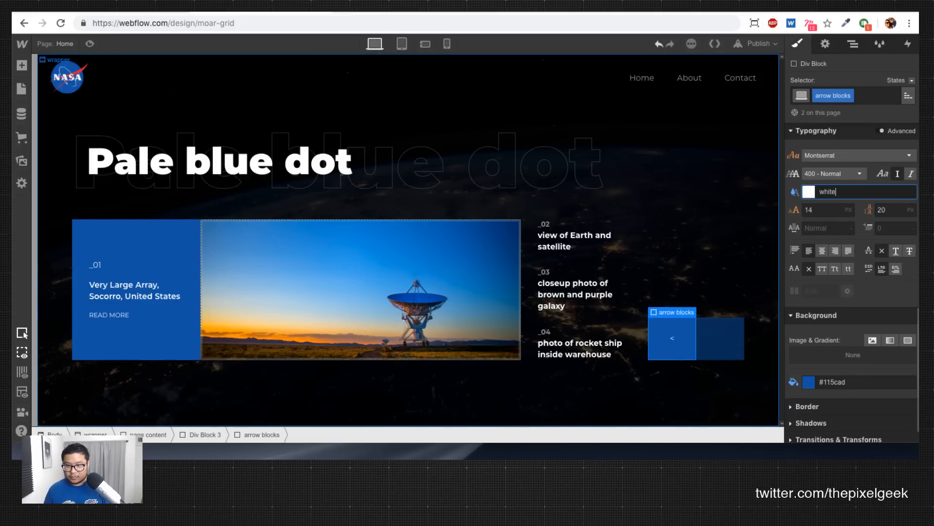
key(Tab)
text(34)
key(Tab)
text(40)
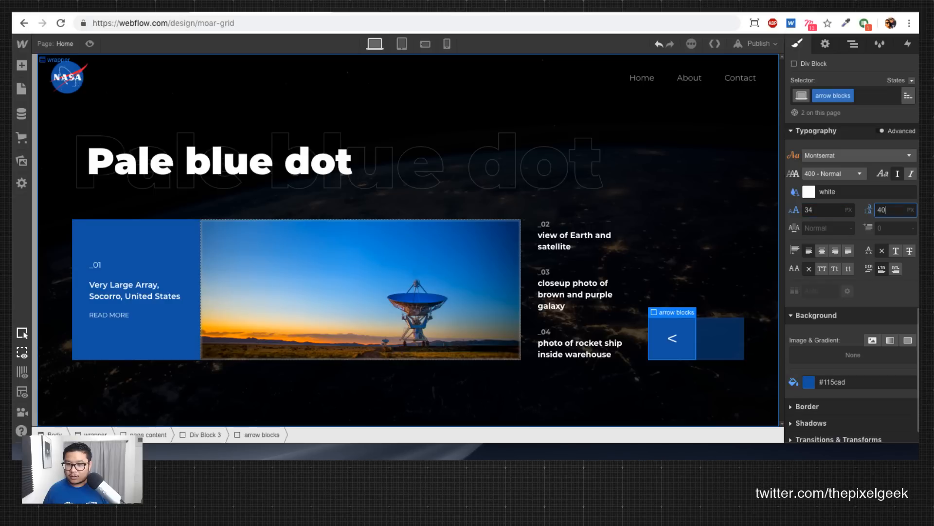
click(832, 174)
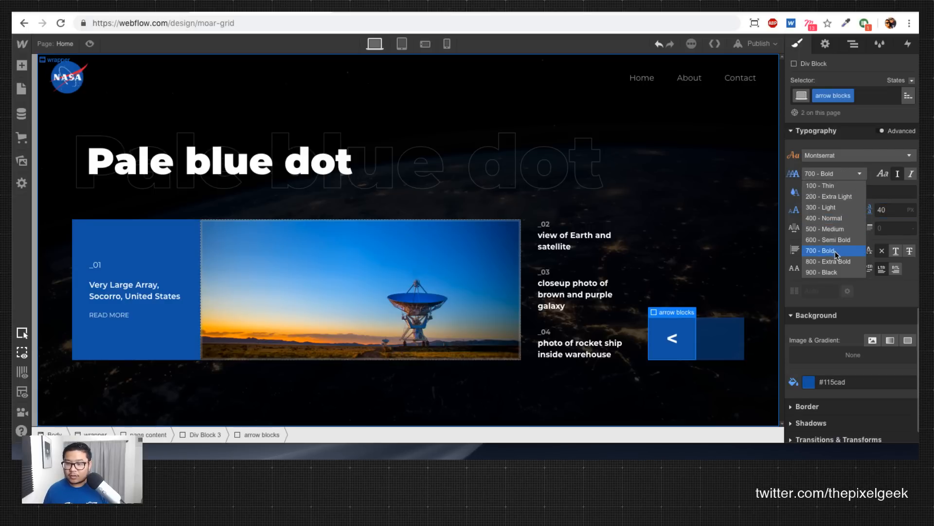
click(830, 272)
Step: Copy the arrow text block into the darker second arrow block and change its text to ">"
click(708, 346)
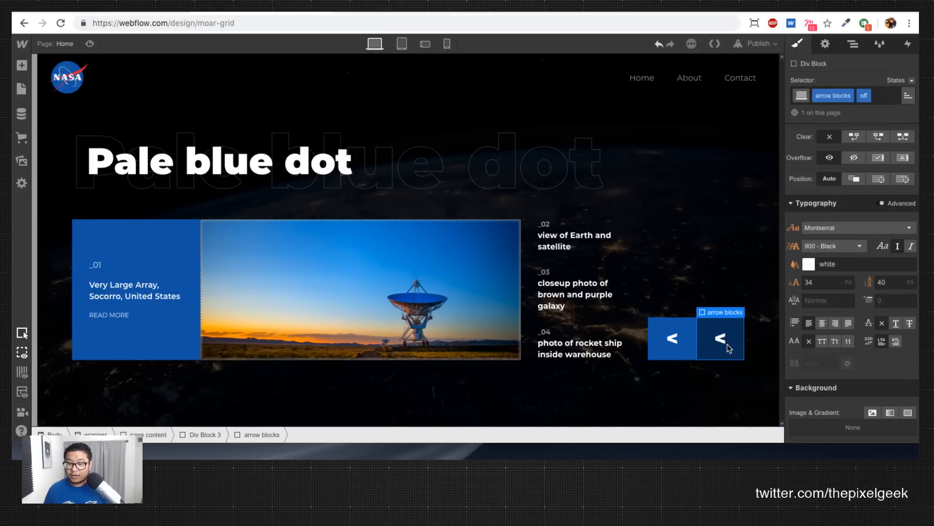
double_click(720, 340)
text(>)
key(Escape)
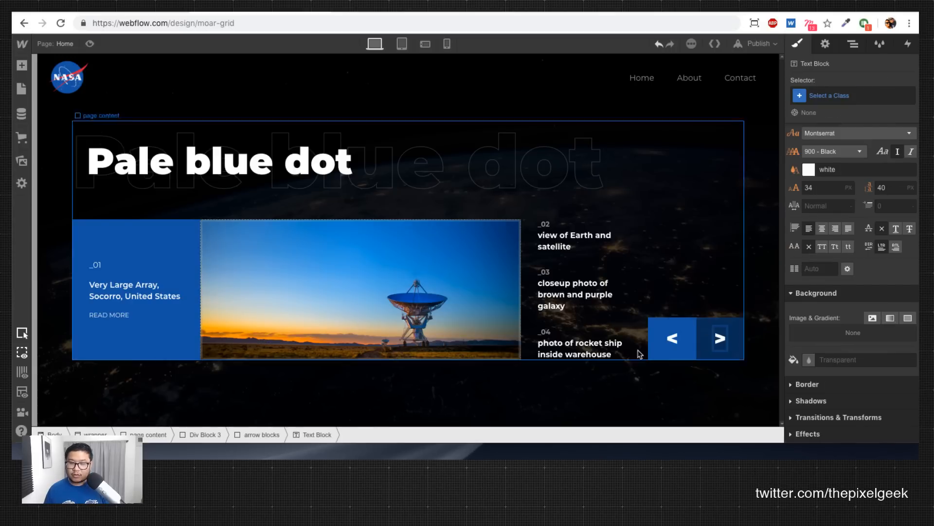
Step: Publish the site to moar-grid.webflow.io and close the publishing options
click(605, 388)
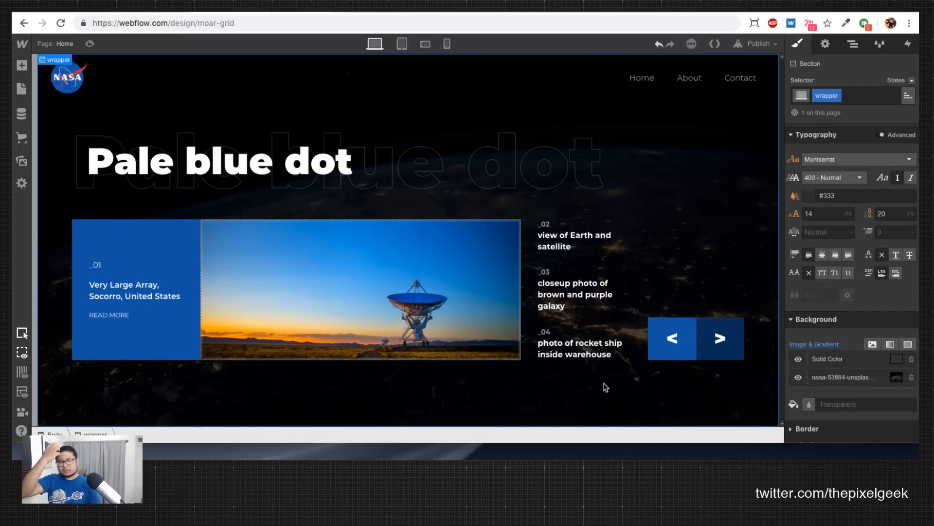
key(shift+p)
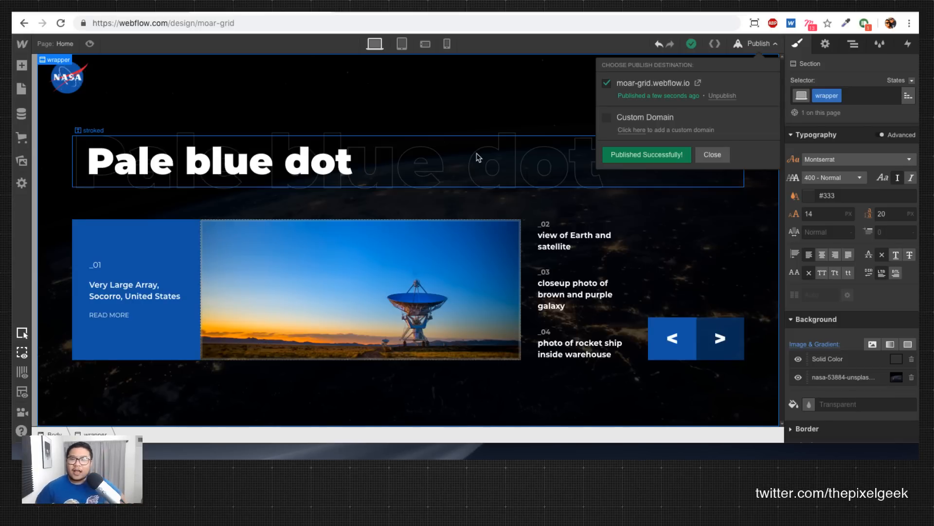
click(714, 155)
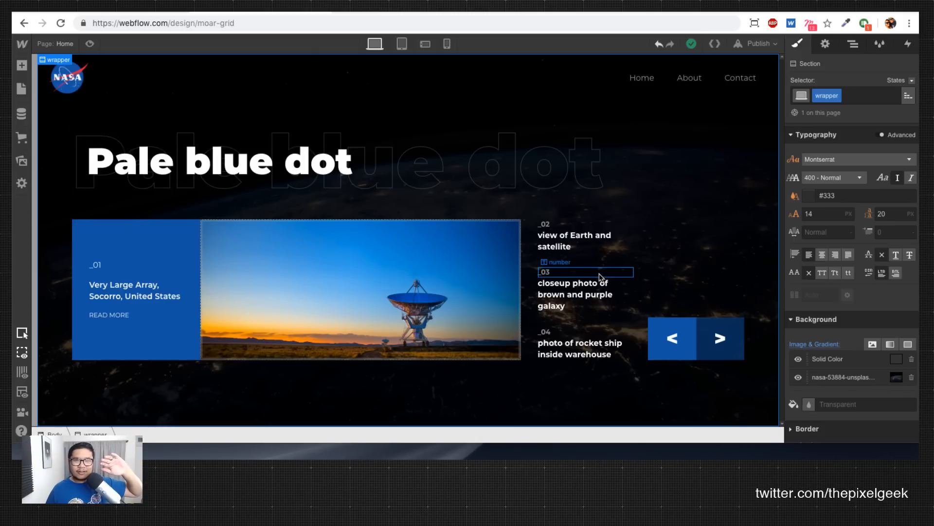
Step: Examine the grid child and layout settings of the blue "_01" box
click(157, 329)
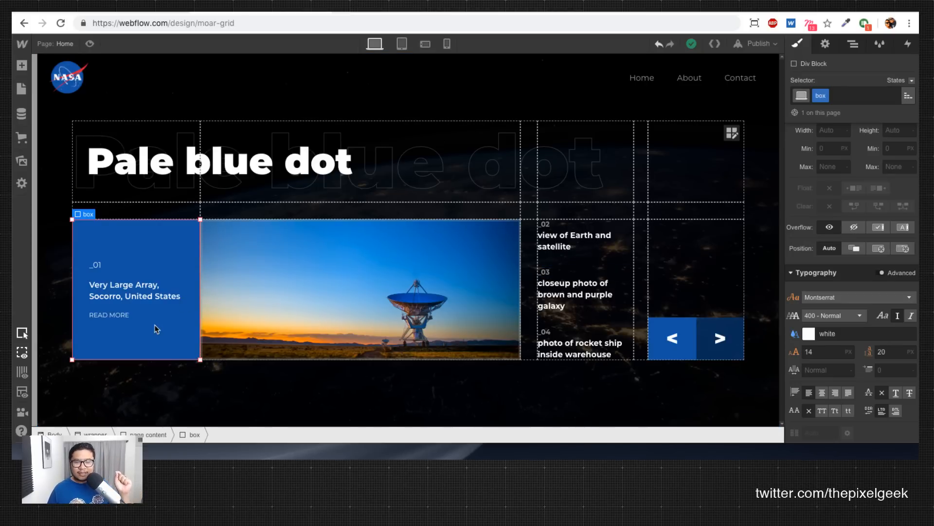
scroll(861, 281, up, 5)
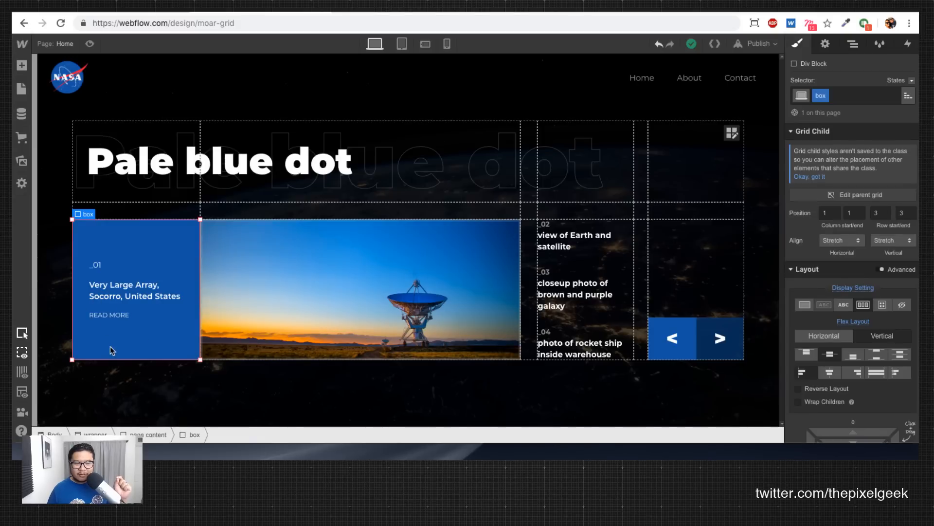
Step: Examine the spacing and flex layout settings of the blue "_01" box, the "<" arrow block and the numbered captions block
scroll(844, 350, down, 2)
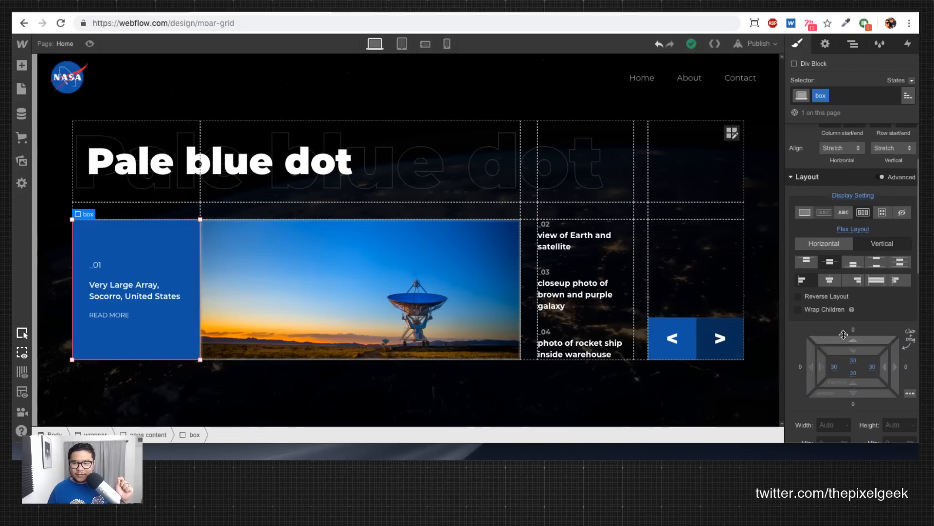
click(684, 325)
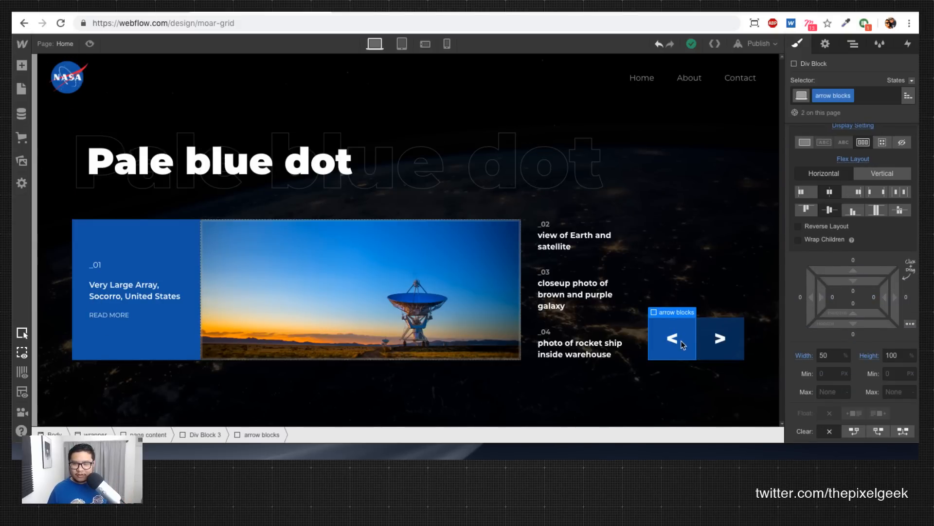
click(625, 326)
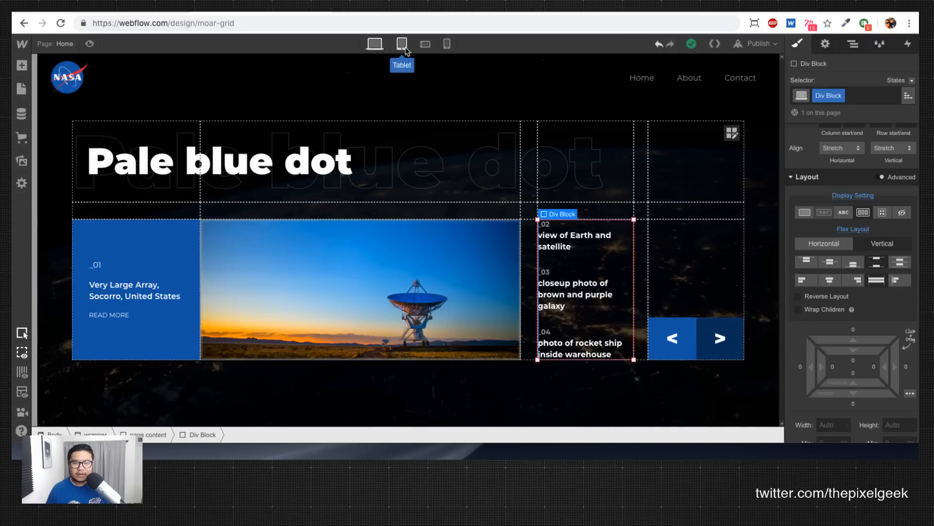
Step: In the tablet view, set the left and right margins of the page content grid to 20 px
click(404, 47)
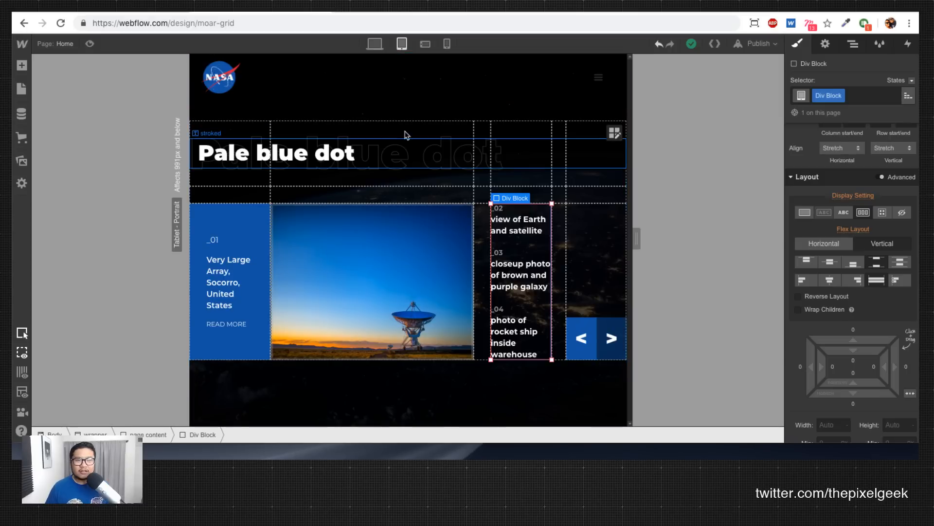
click(853, 43)
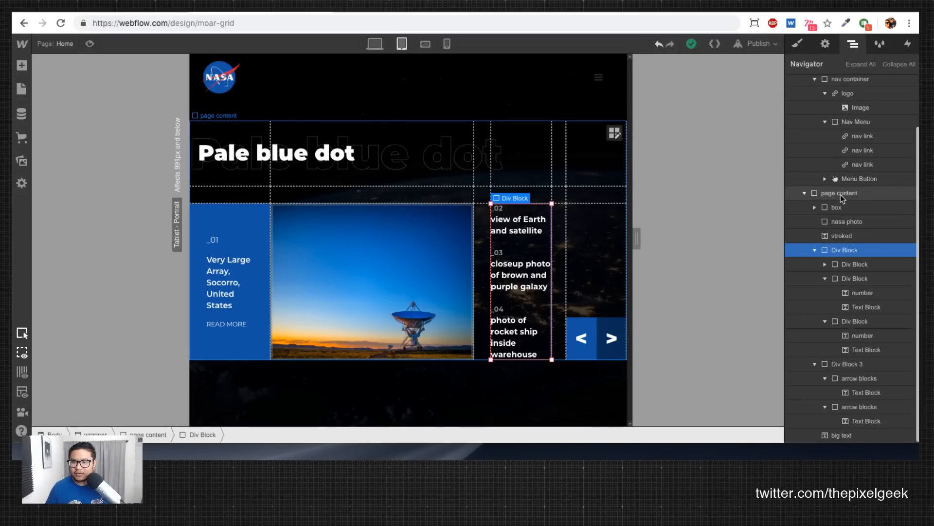
click(842, 194)
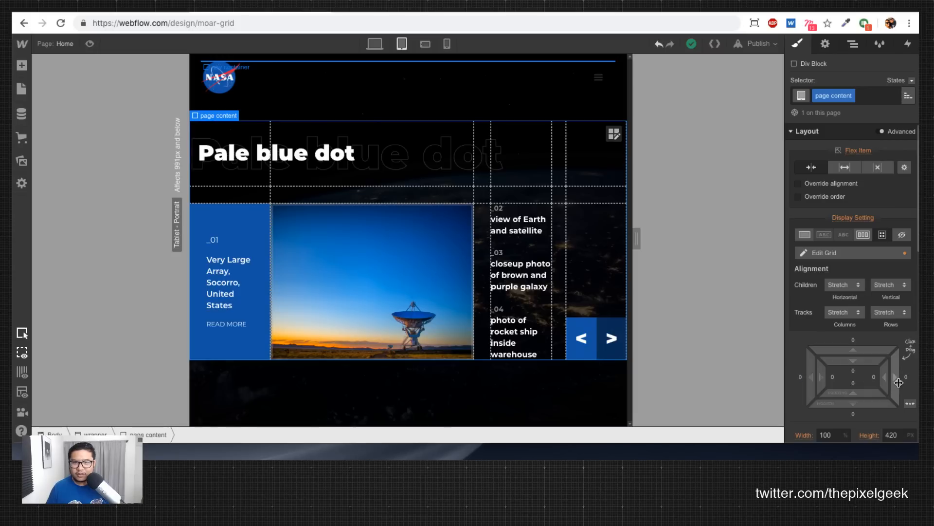
drag(898, 383, 914, 381)
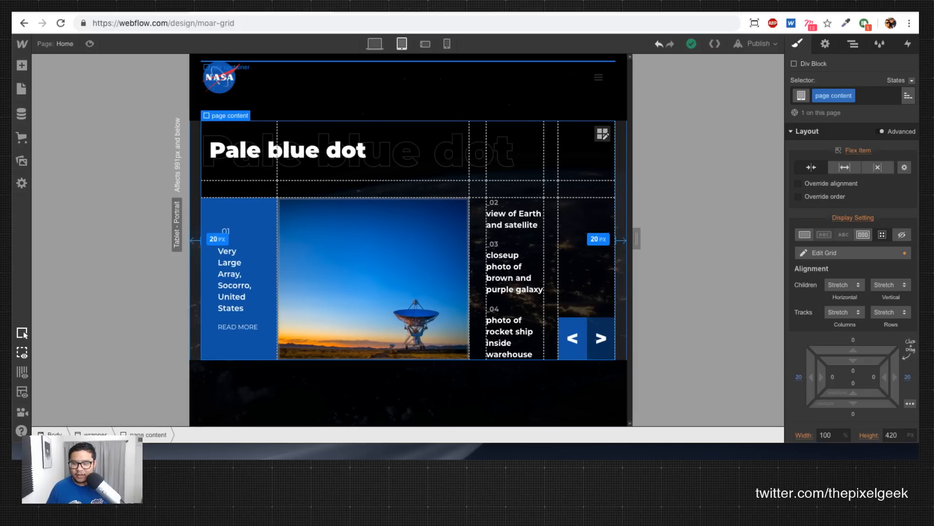
Step: Add two auto-sized rows to the bottom of the page content grid in the tablet view
scroll(895, 373, down, 4)
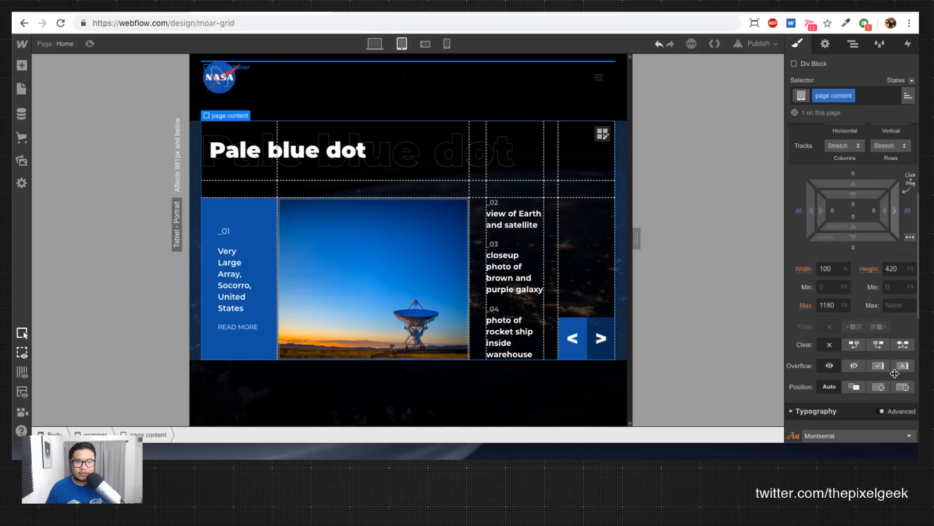
click(602, 136)
click(206, 367)
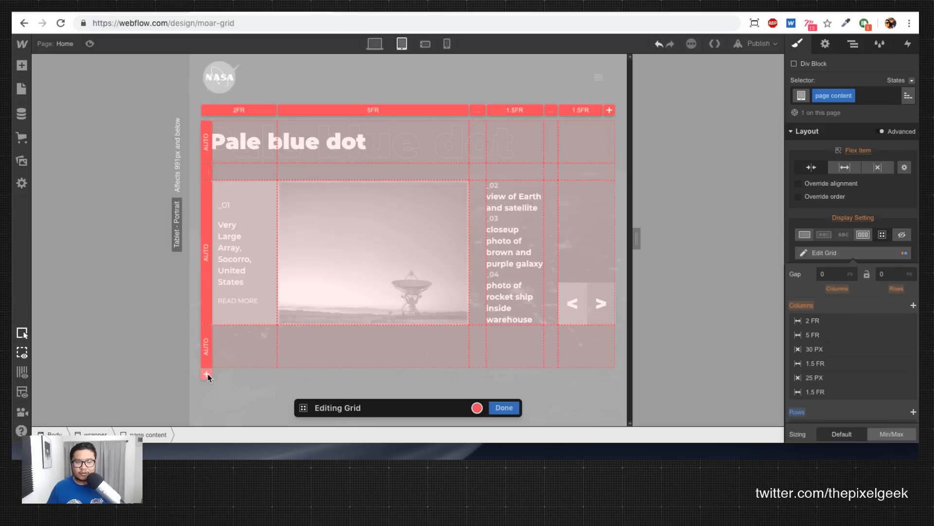
click(206, 374)
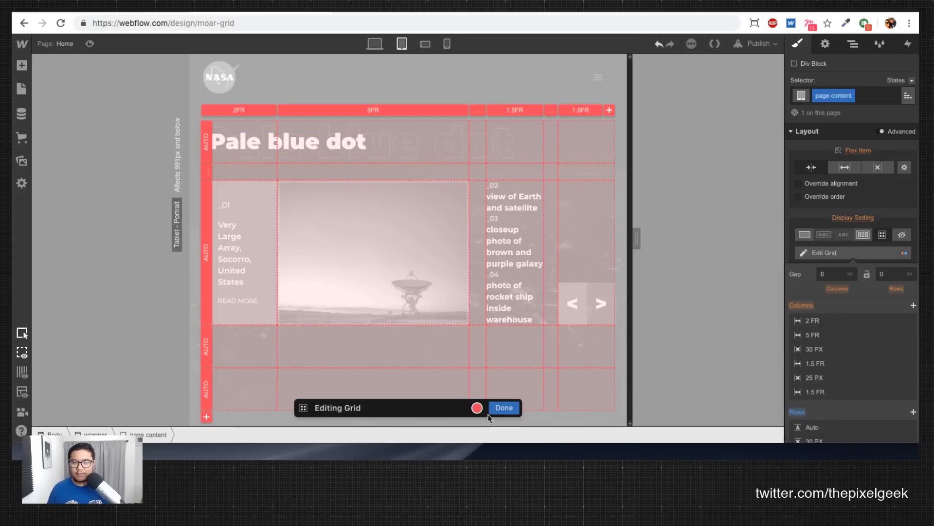
click(502, 408)
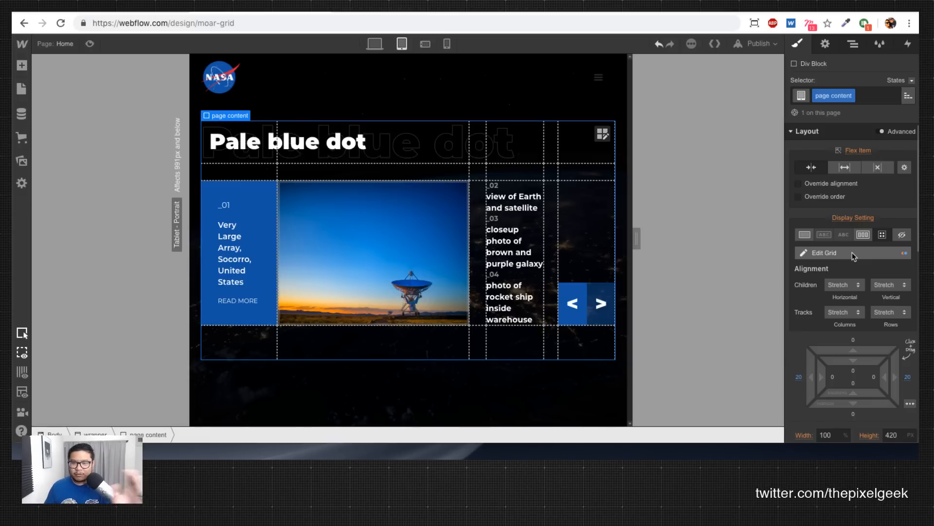
Step: Set the page content block's height to Auto
scroll(860, 335, down, 3)
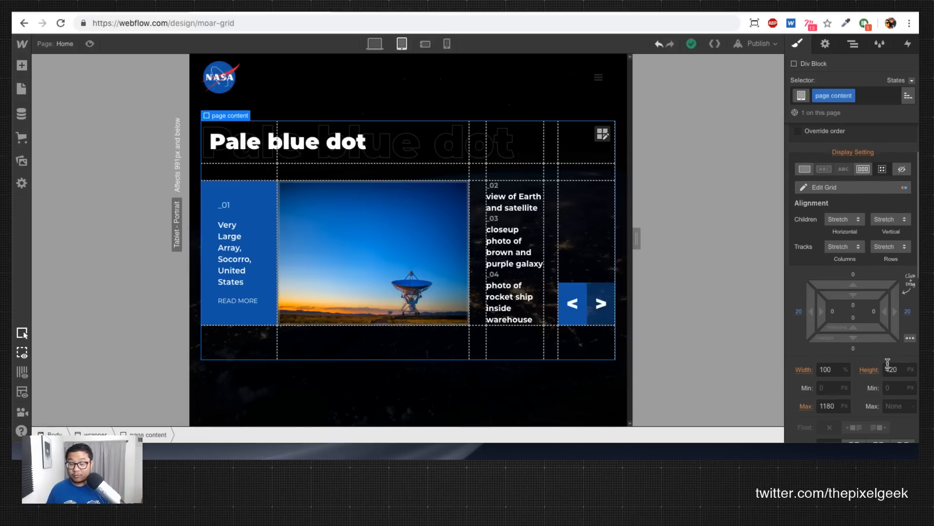
click(910, 369)
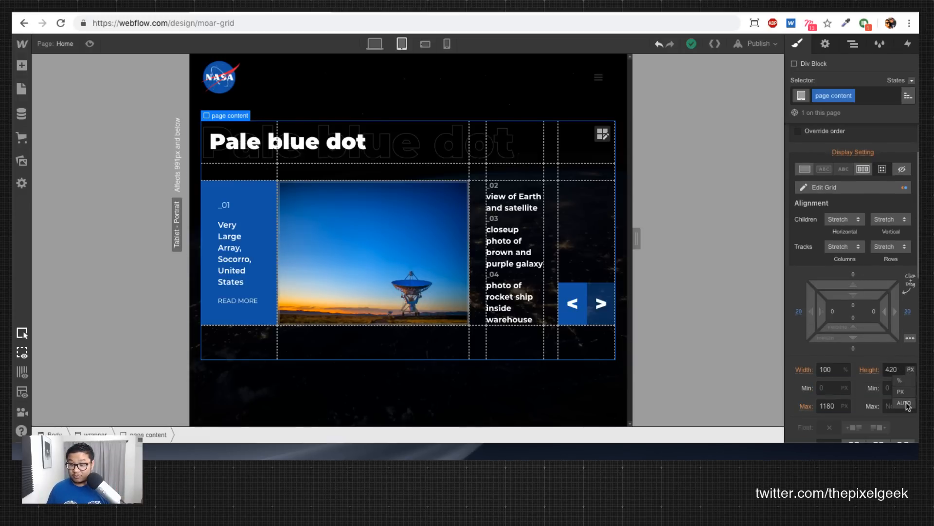
click(906, 404)
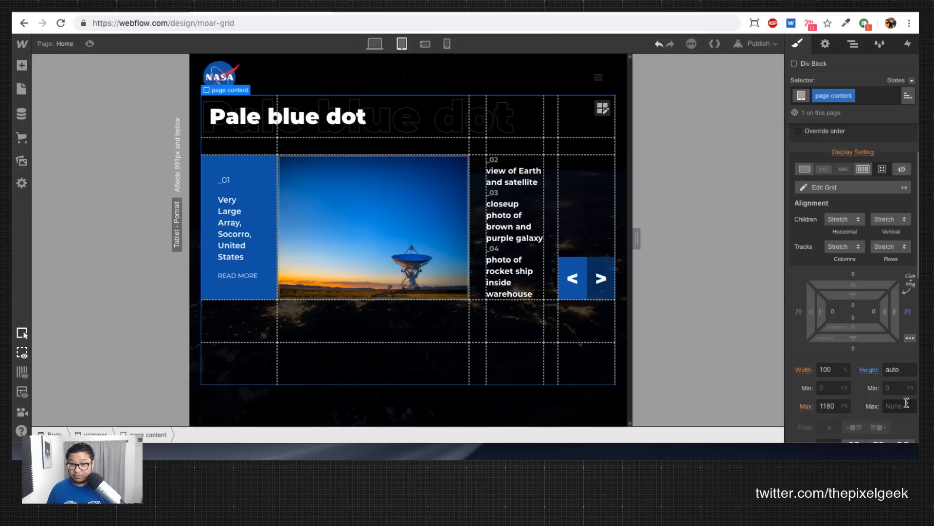
Step: Give the page content block a 49 px top margin
scroll(882, 269, up, 3)
drag(854, 350, 855, 266)
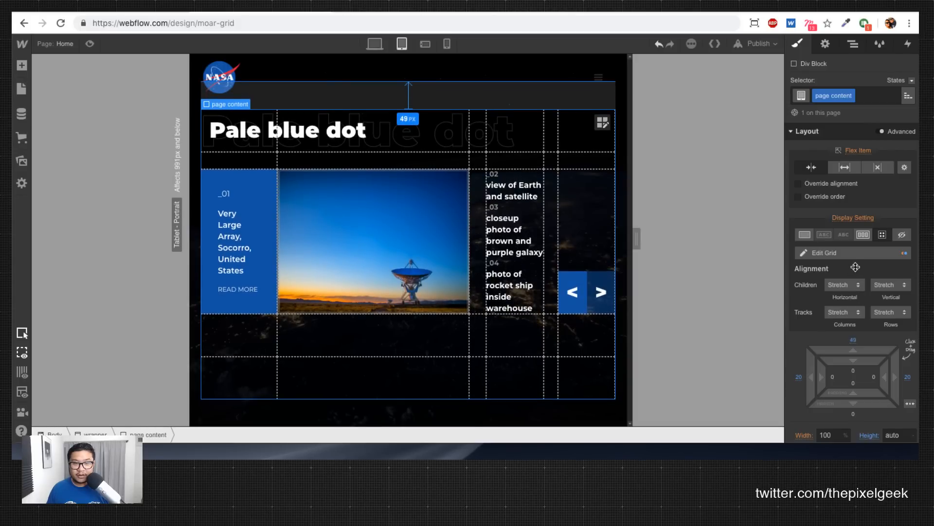
Step: Change the wrapper section's display setting to Block and remove the page content block's top margin
click(553, 411)
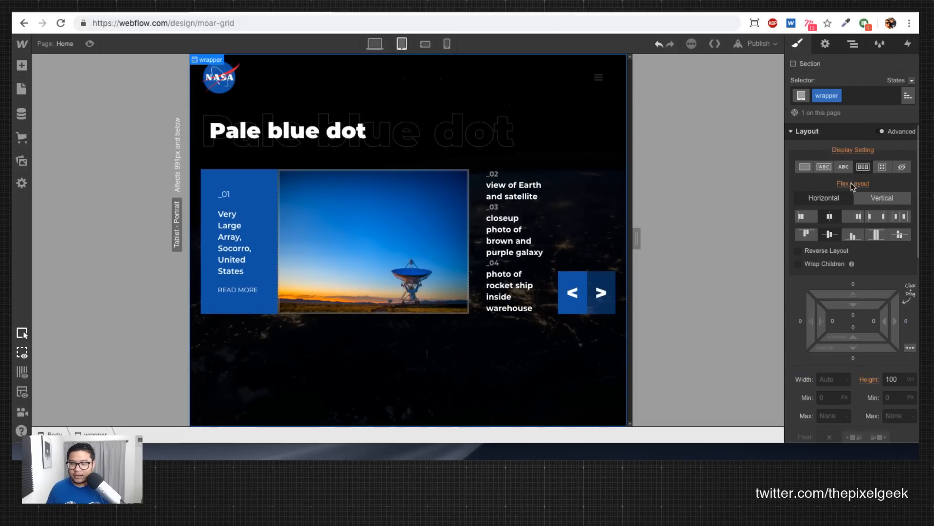
click(804, 167)
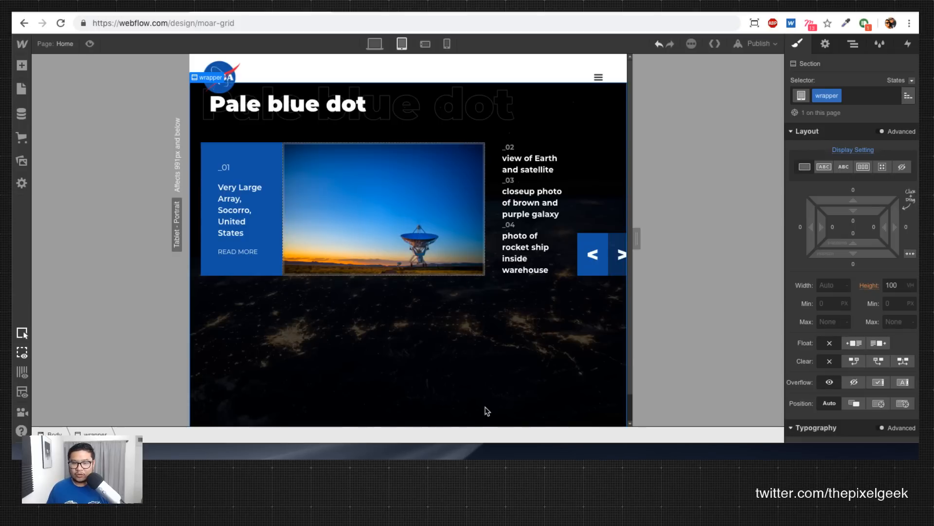
click(517, 316)
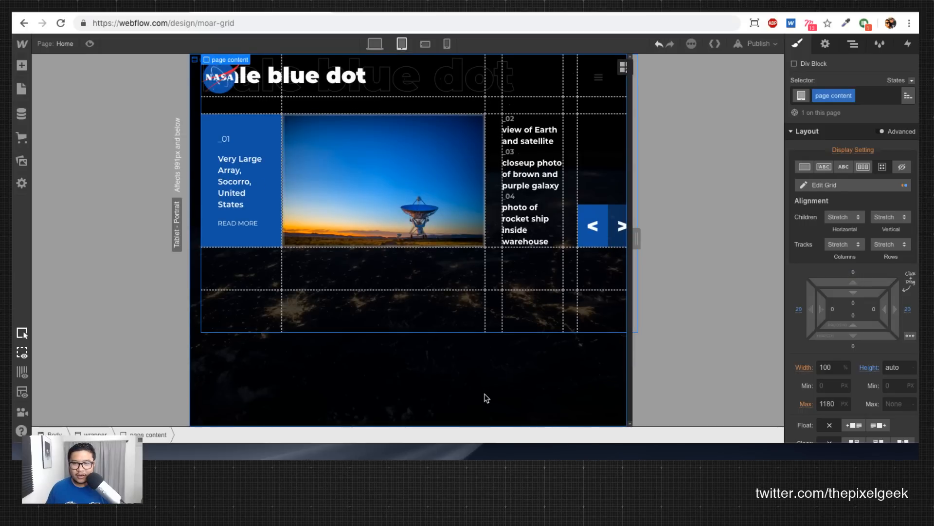
Step: Add top padding to the wrapper section so the page content sits below the navbar
click(486, 398)
drag(853, 213, 869, 368)
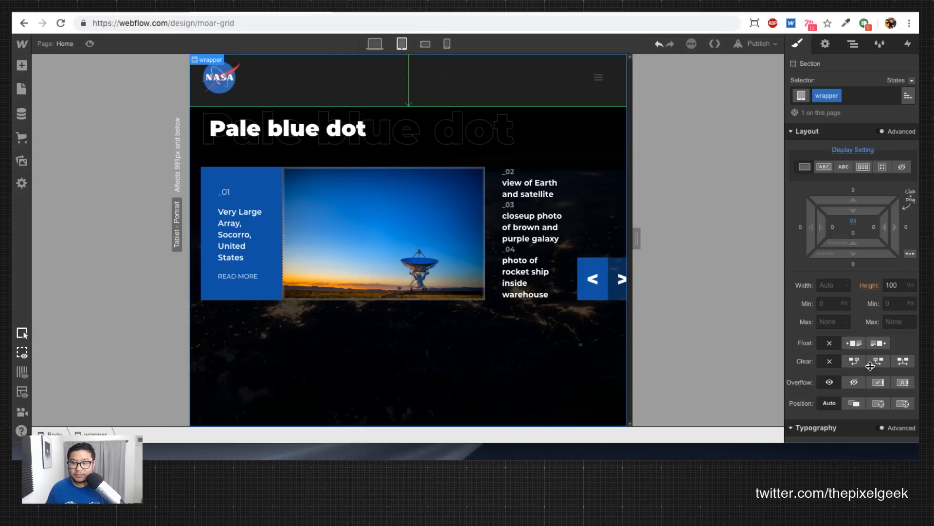
drag(869, 366, 870, 365)
Step: Examine how far the page content grid overflows the tablet canvas horizontally
click(564, 325)
scroll(819, 352, down, 1)
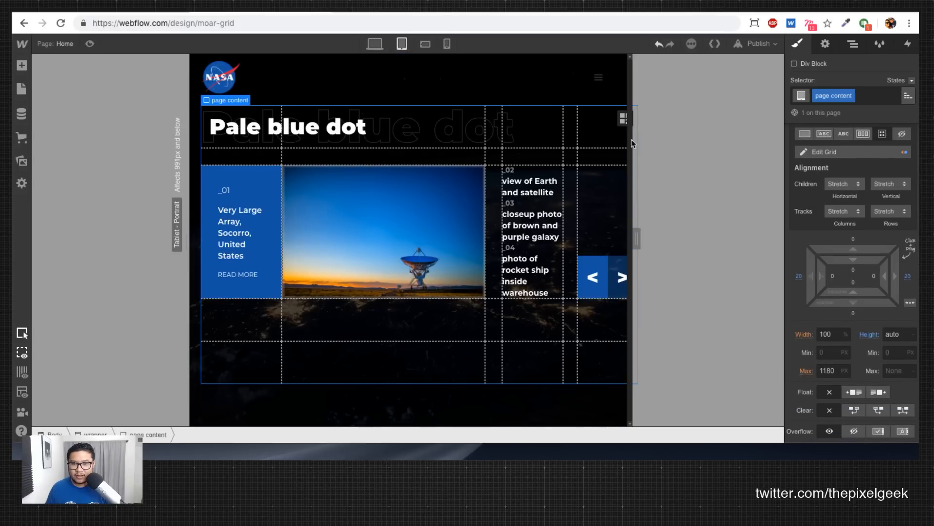
scroll(578, 265, right, 1)
scroll(579, 266, left, 1)
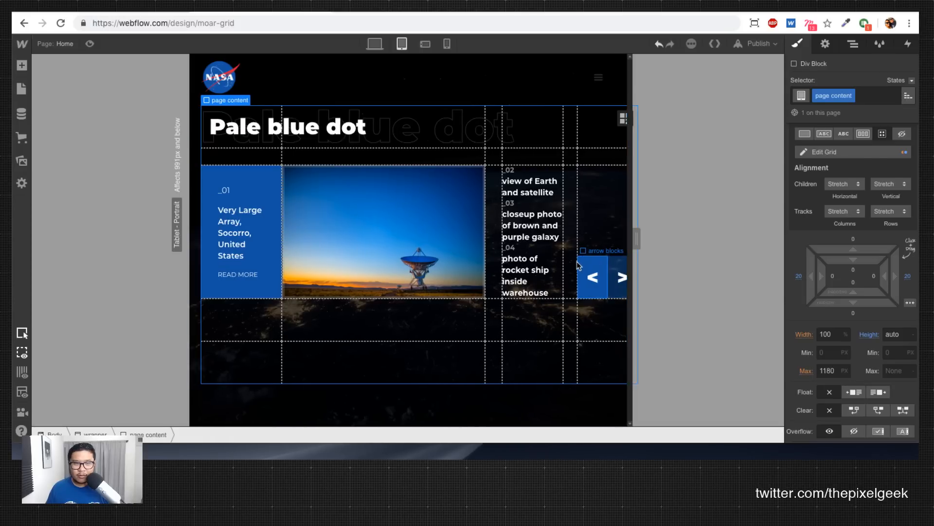
scroll(579, 266, right, 1)
scroll(579, 266, left, 1)
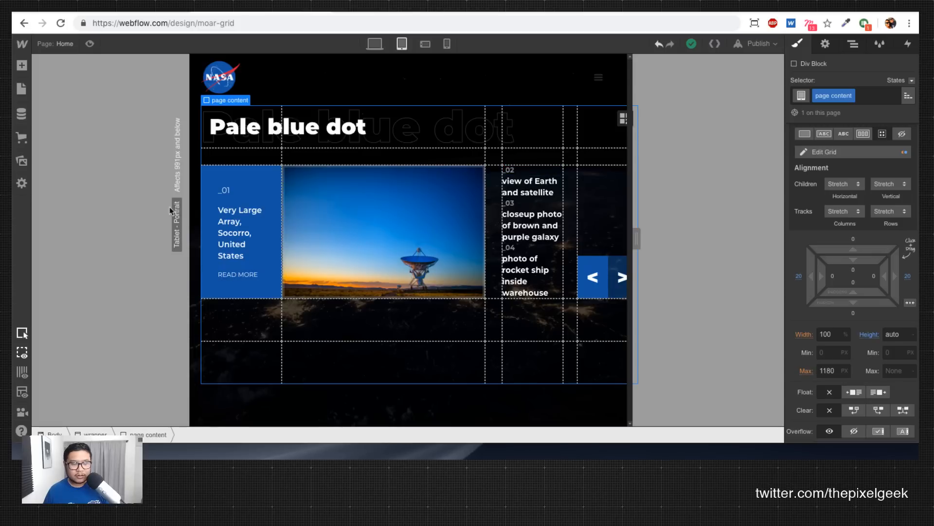
Step: Move the div block holding the 02 to 04 photo list to the first column of the grid's last row
click(525, 170)
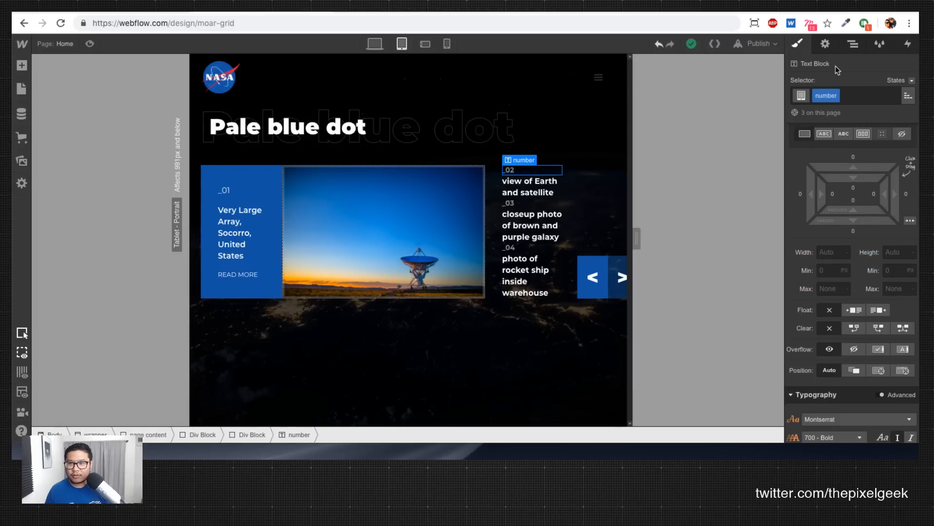
click(852, 43)
click(845, 310)
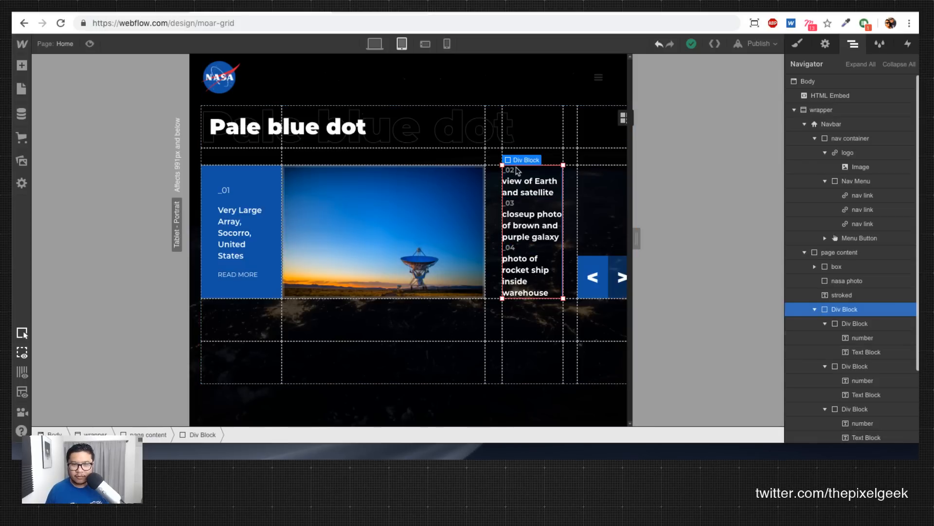
drag(510, 171, 236, 359)
Step: Extend the photo list block across grid columns 1 to 4 in the last row
scroll(371, 329, down, 2)
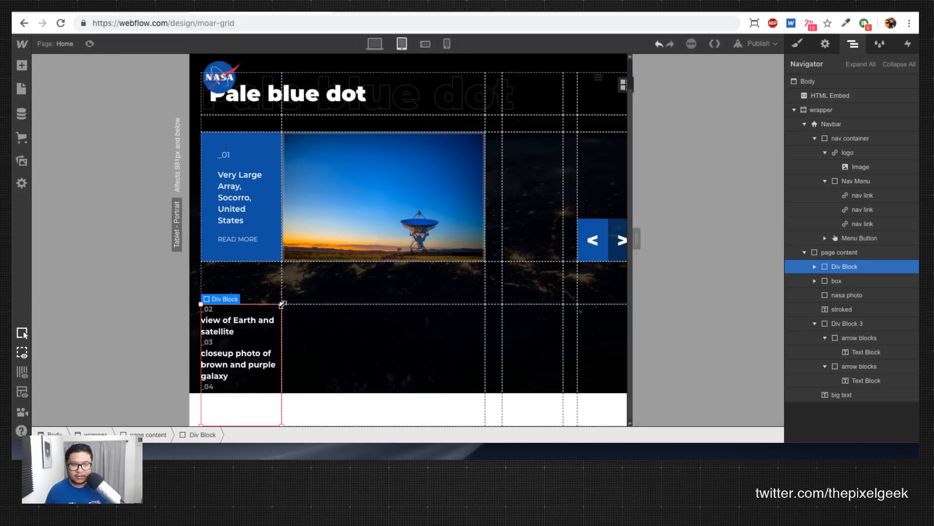
drag(282, 305, 496, 311)
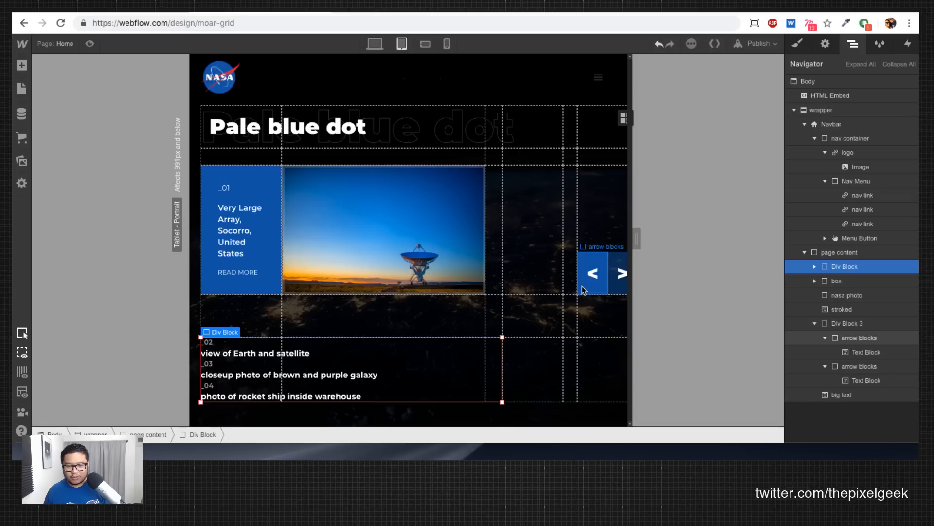
drag(502, 337, 555, 337)
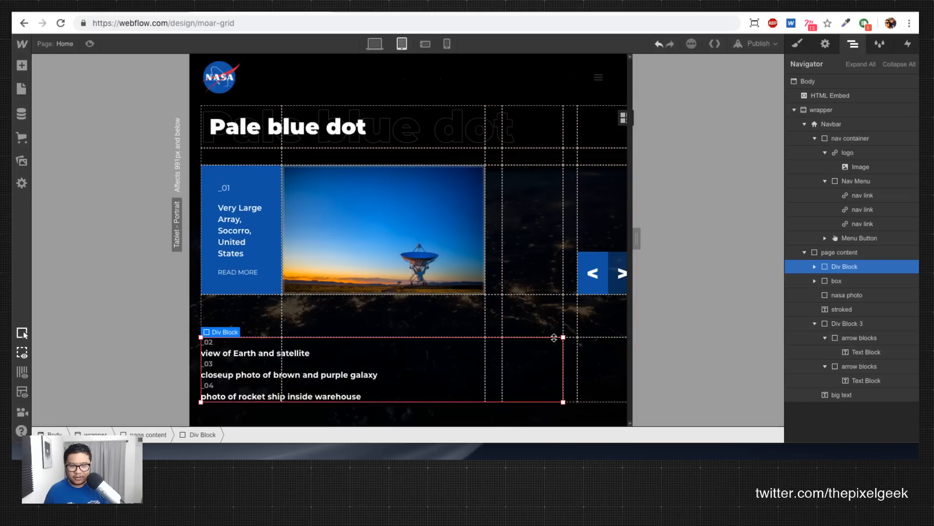
Step: Move Div Block 3, which holds both arrow blocks, into the last grid row beside the photo list
drag(590, 267, 590, 353)
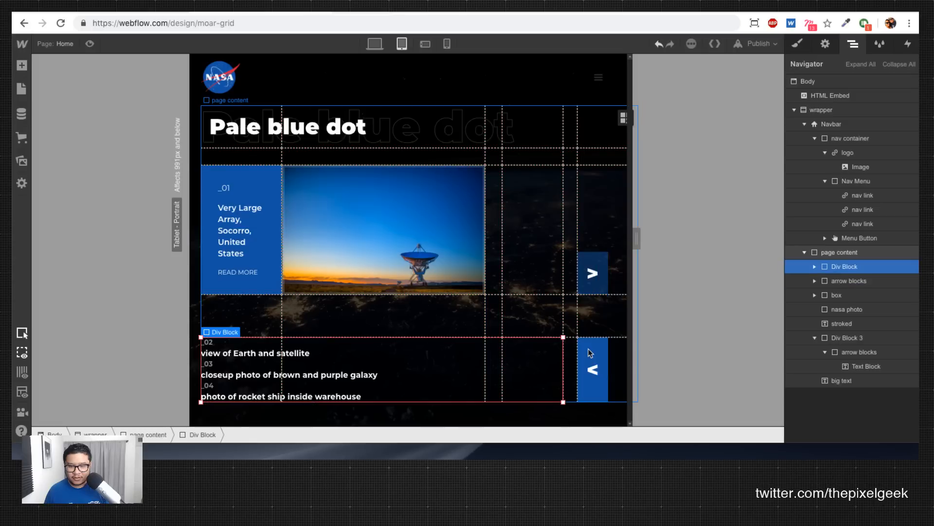
key(ctrl+z)
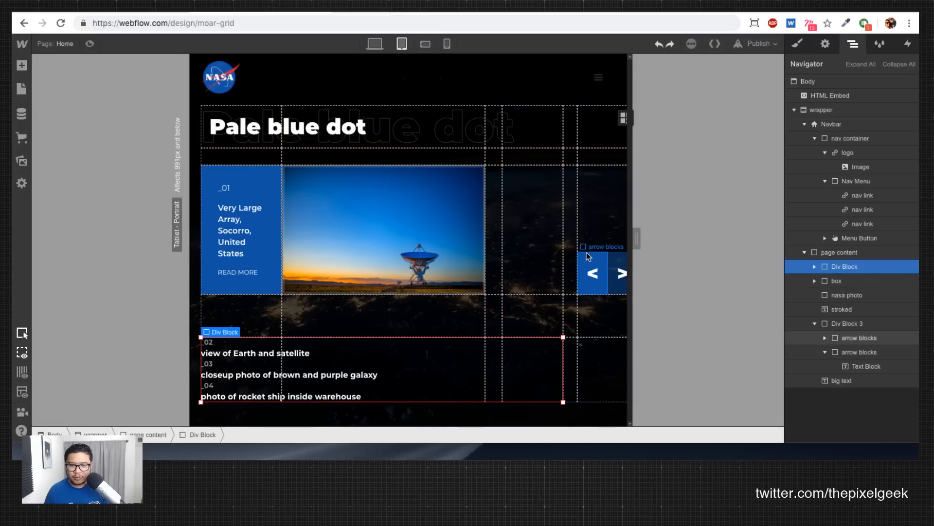
click(587, 258)
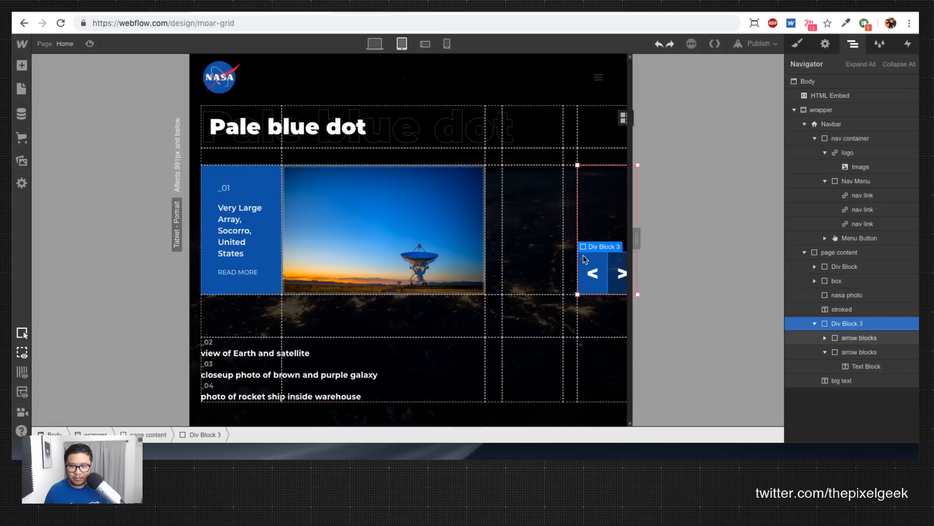
drag(583, 255, 566, 355)
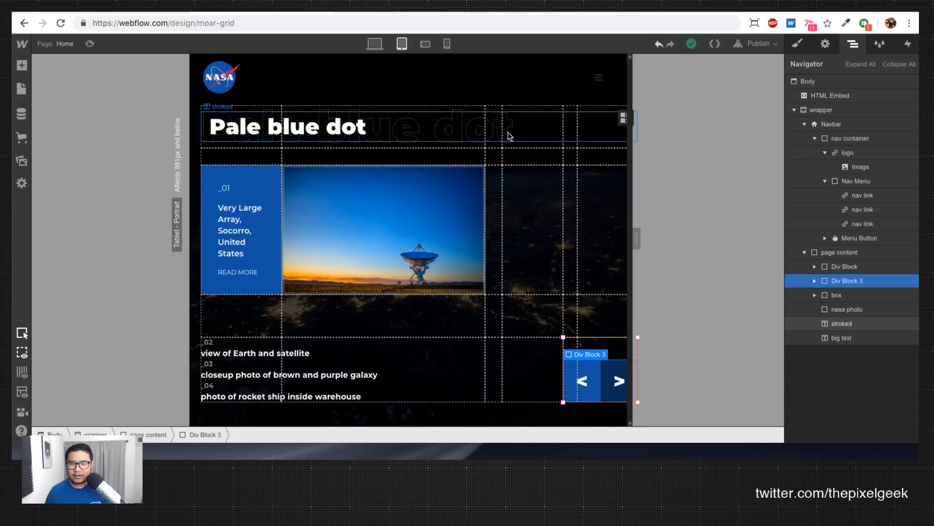
Step: Shrink Div Block 3 with the arrows to occupy only grid column 5 in the last row
click(623, 119)
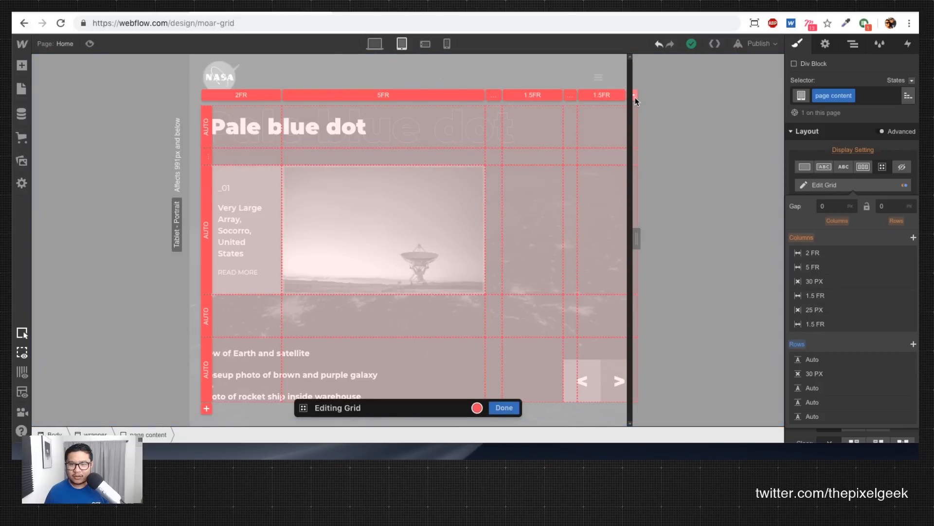
click(571, 364)
click(585, 356)
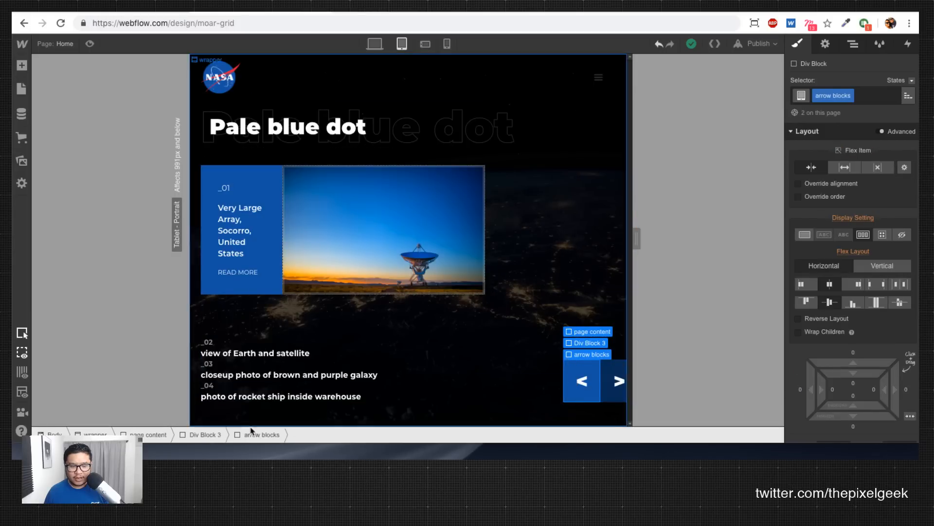
click(205, 436)
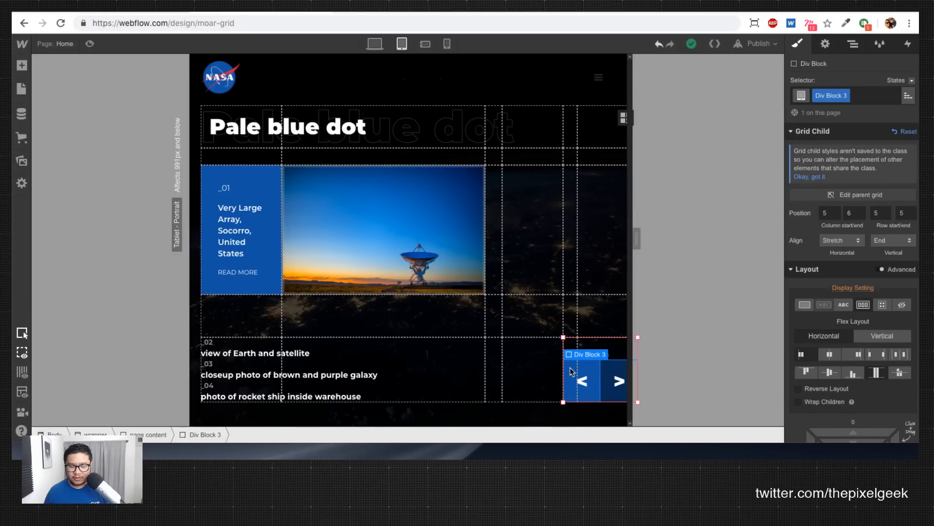
mouse_move(570, 366)
mouse_down()
mouse_move(528, 355)
mouse_move(521, 371)
mouse_move(572, 353)
mouse_up()
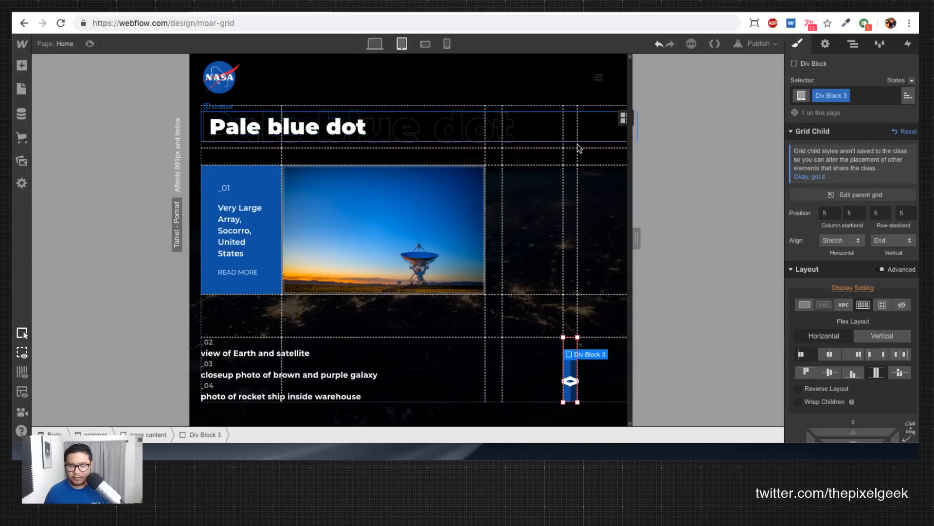
Step: Shorten the stroked text and the big text heading to span grid columns 1 to 5 in the first row
click(634, 141)
drag(575, 150, 577, 137)
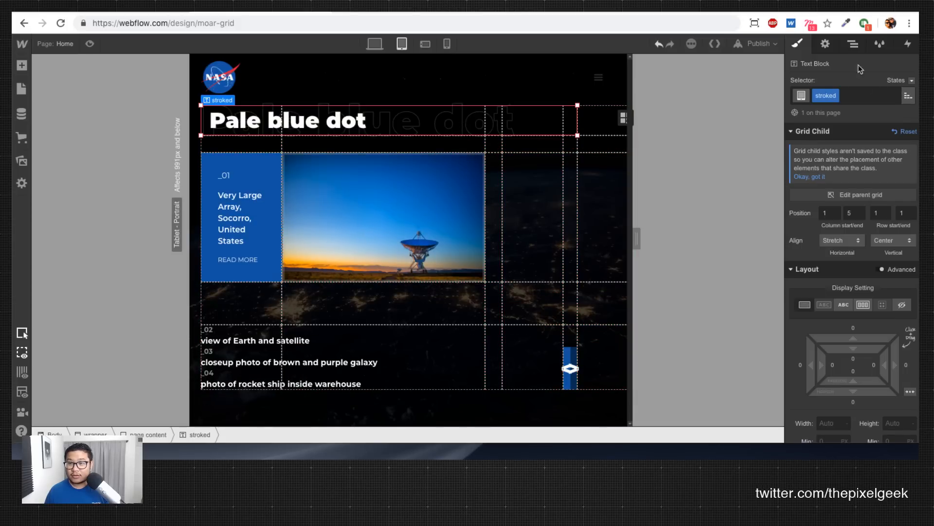
click(853, 44)
click(842, 435)
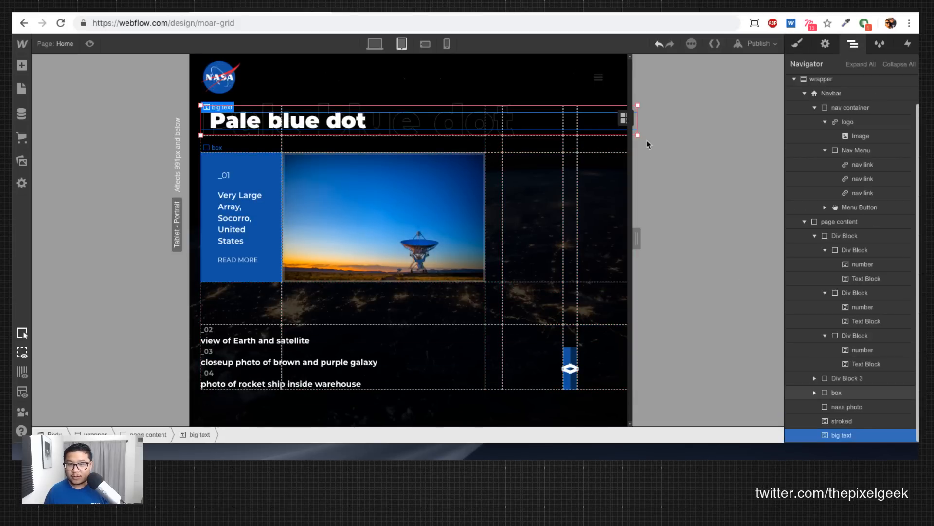
drag(637, 135, 575, 134)
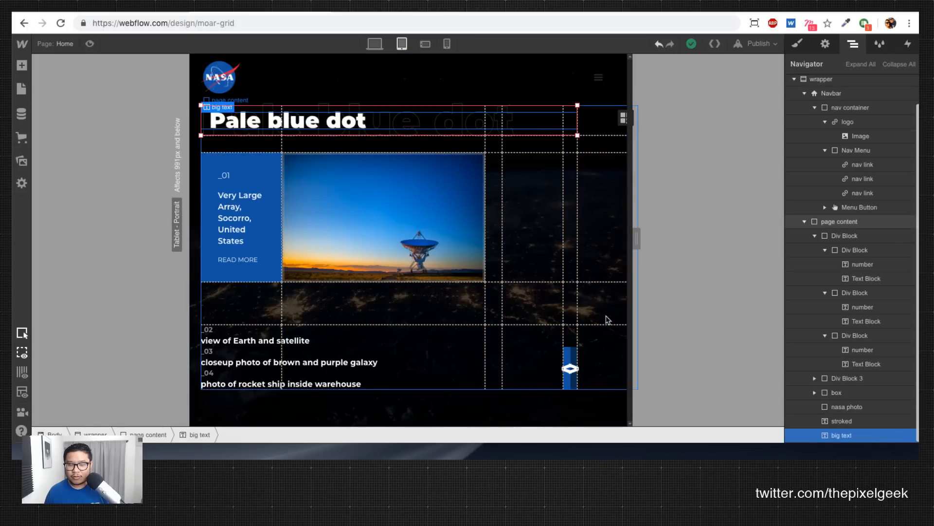
Step: Resize the nasa photo block to span grid columns 3 to 5 in its row
click(484, 164)
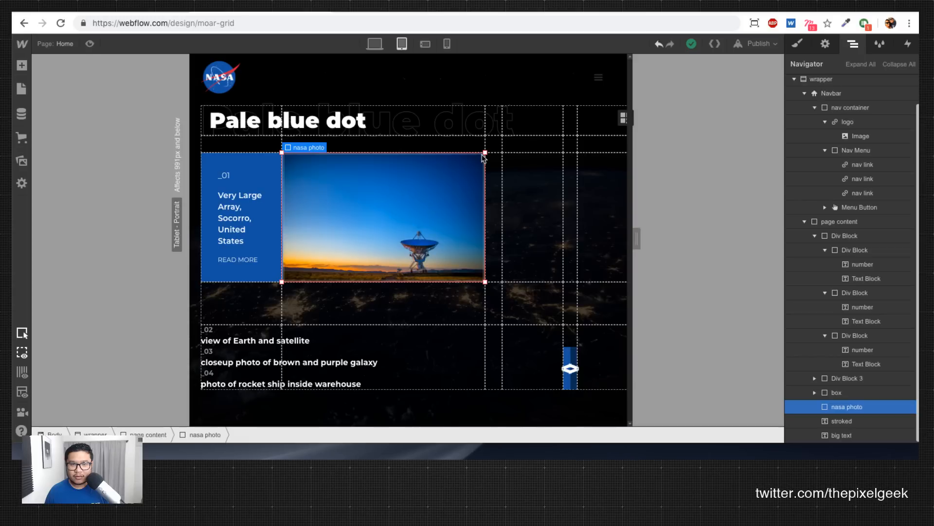
drag(484, 158, 577, 155)
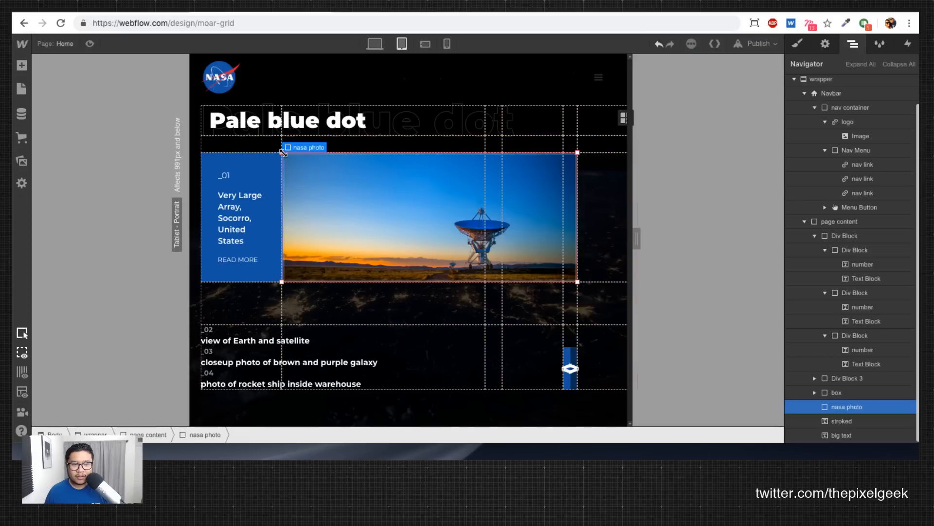
drag(283, 152, 489, 157)
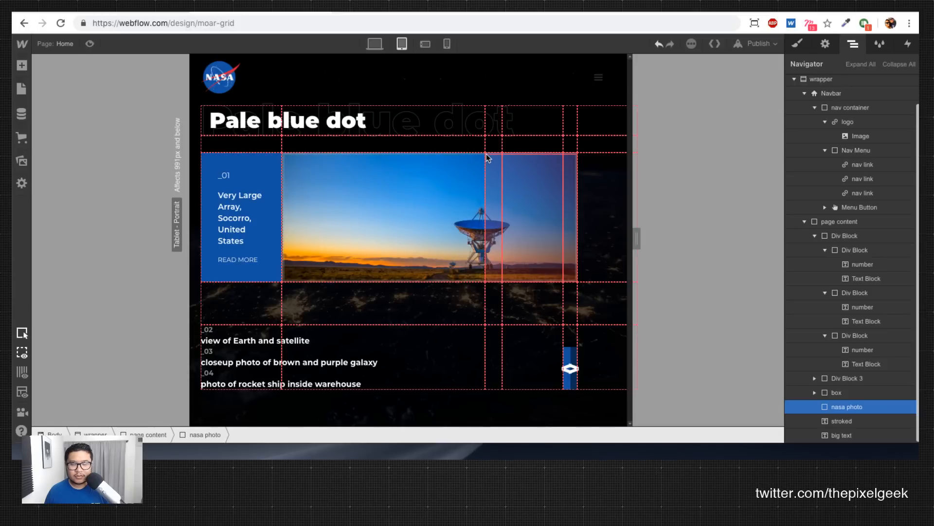
drag(488, 157, 486, 156)
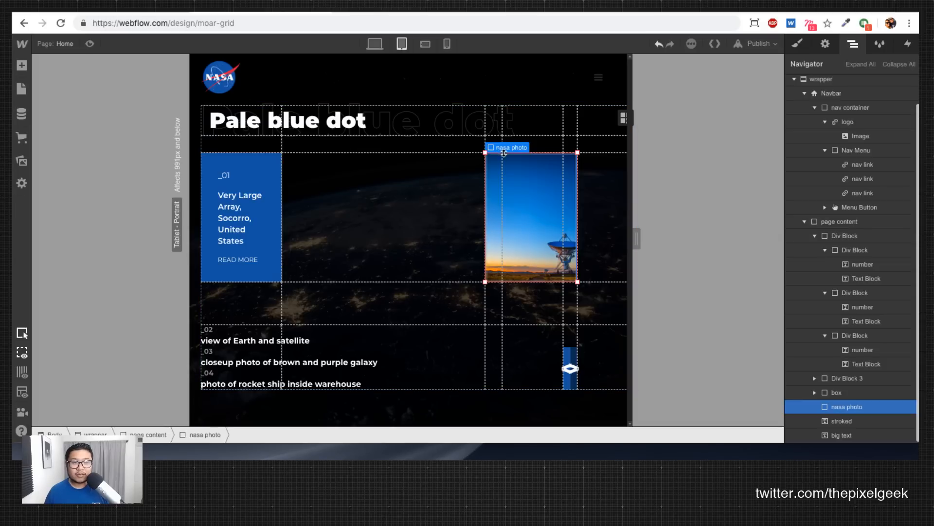
Step: Extend the nasa photo block to span grid columns 2 to 5 in its row
drag(486, 153, 294, 159)
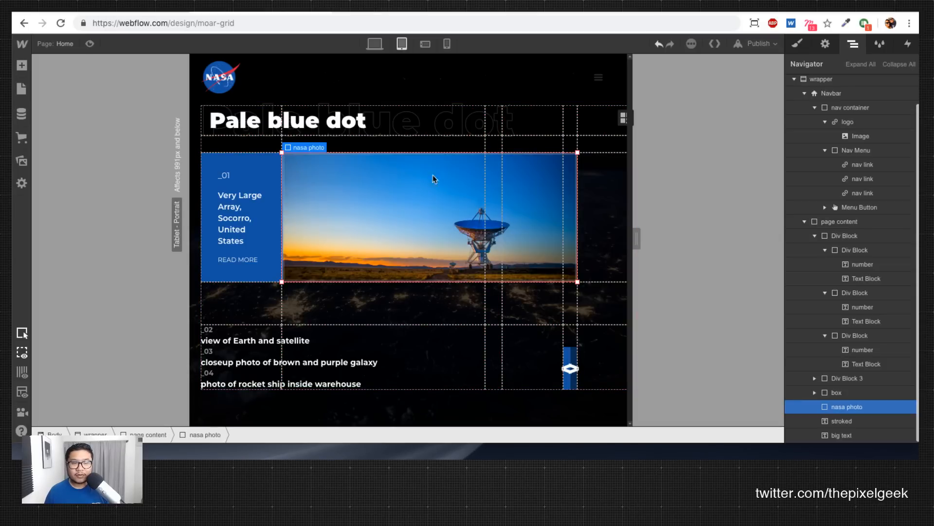
Step: Try deleting the last 1.5 FR column from the page content grid, and undo the deletion
click(625, 119)
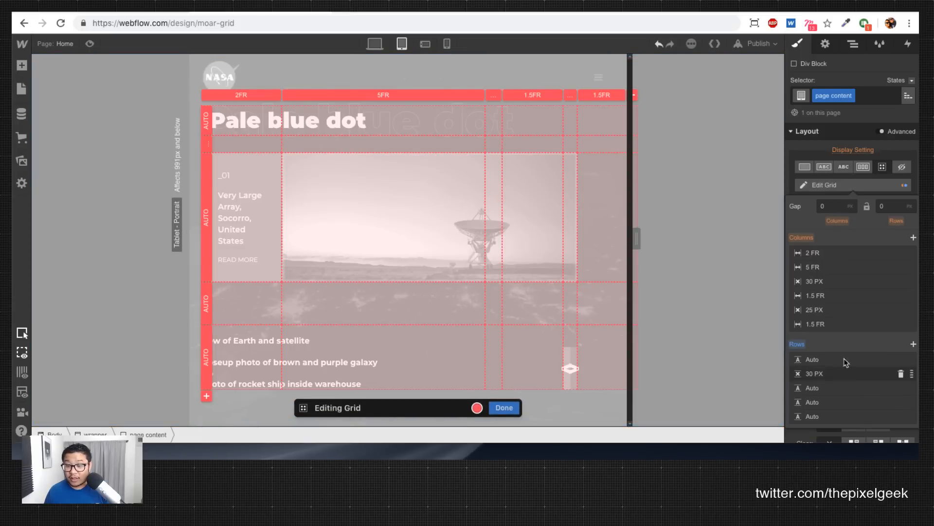
mouse_move(822, 325)
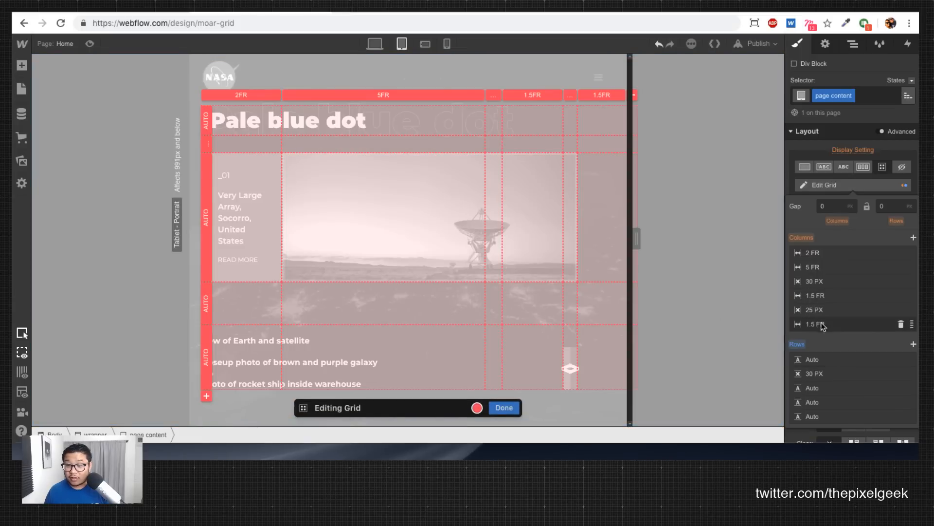
click(901, 324)
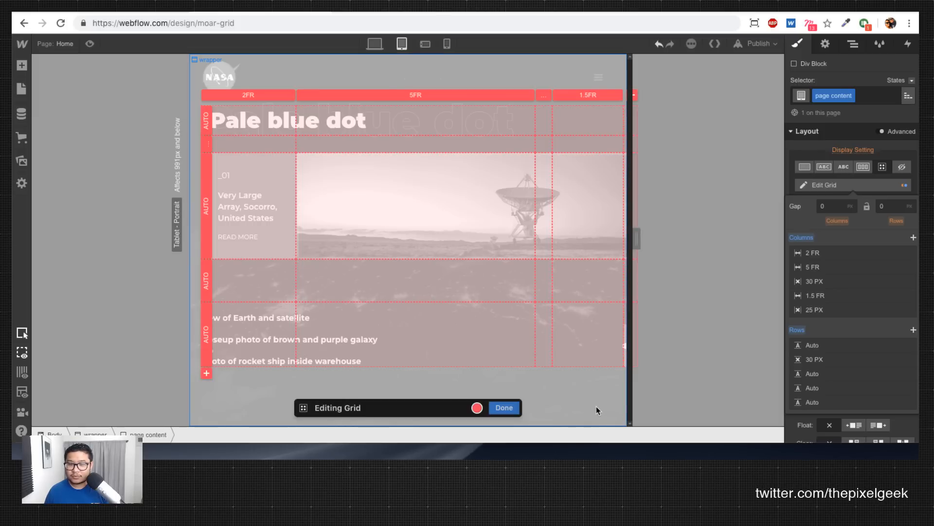
key(ctrl+z)
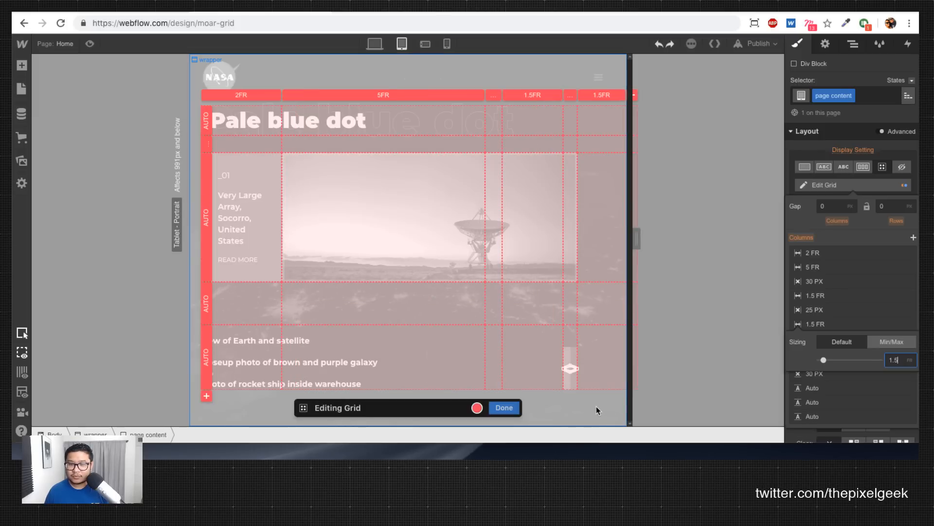
click(504, 407)
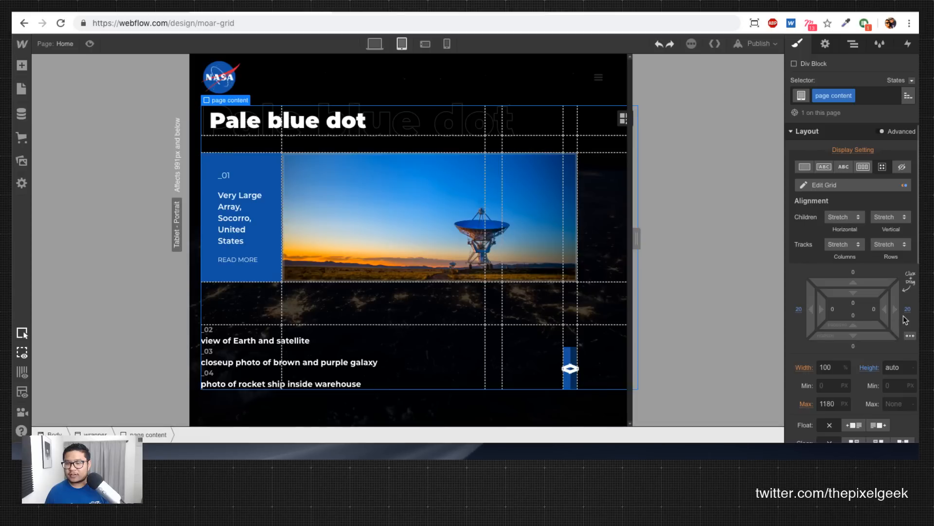
Step: Try the page content block at widths from 80 to 96 percent, and set its width to auto
click(832, 367)
text(80)
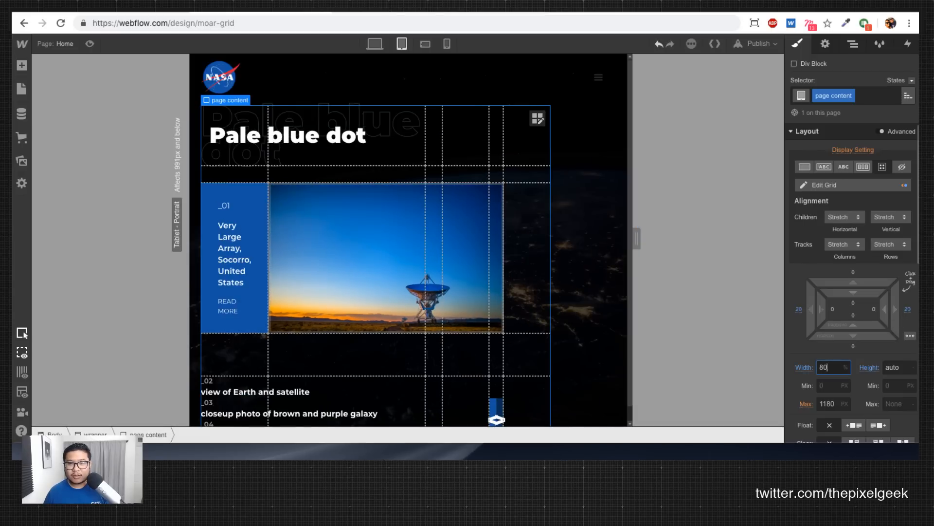
key(shift+Up)
key(Up)
key(Up)
key(Up)
key(Up)
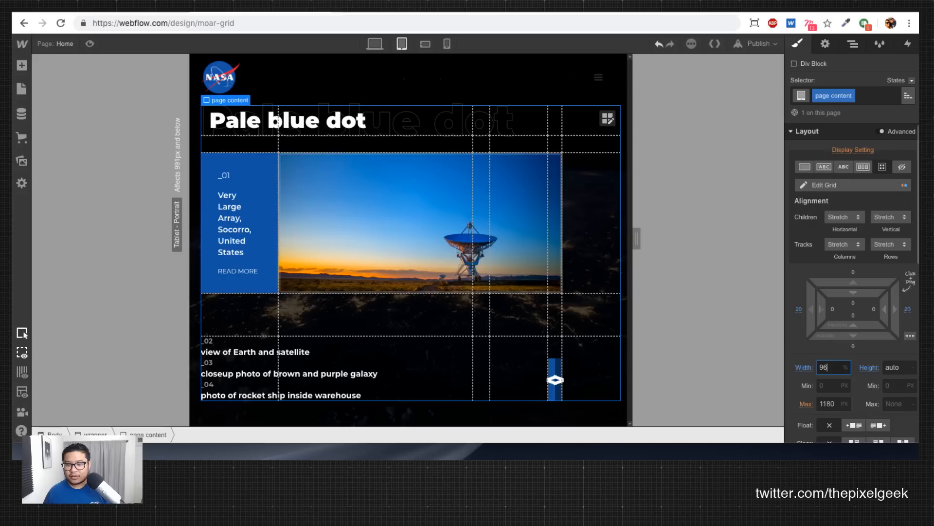
key(Down)
click(846, 367)
click(842, 399)
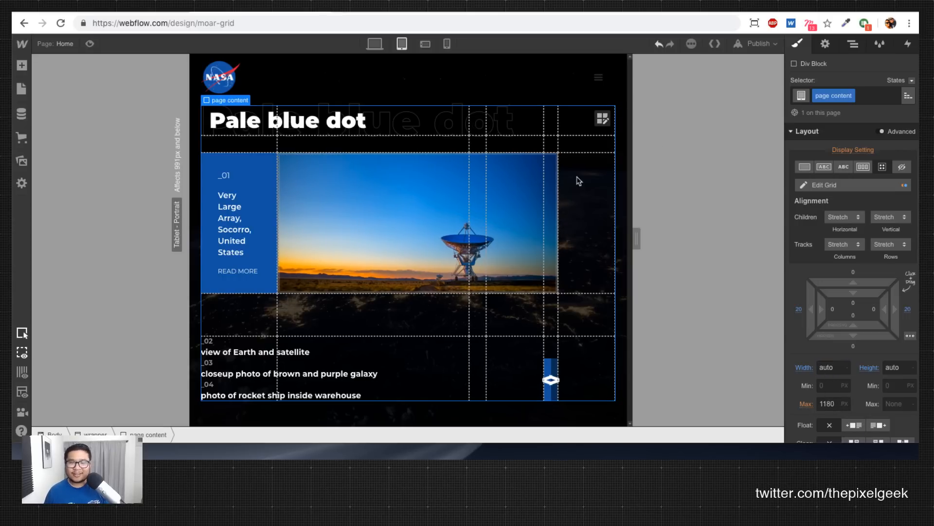
Step: Extend the nasa photo block through grid column 6, and set the page content grid's second column to 1 FR
click(556, 171)
drag(558, 151, 613, 157)
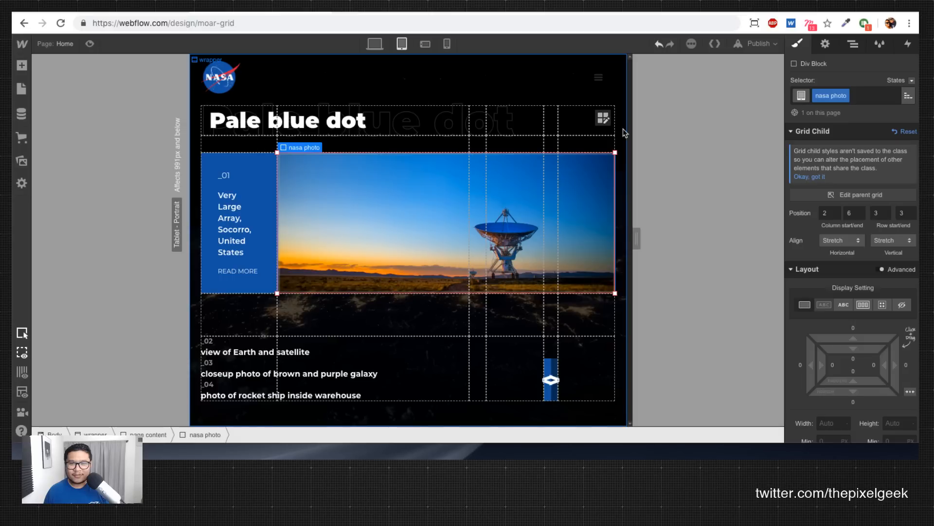
click(603, 118)
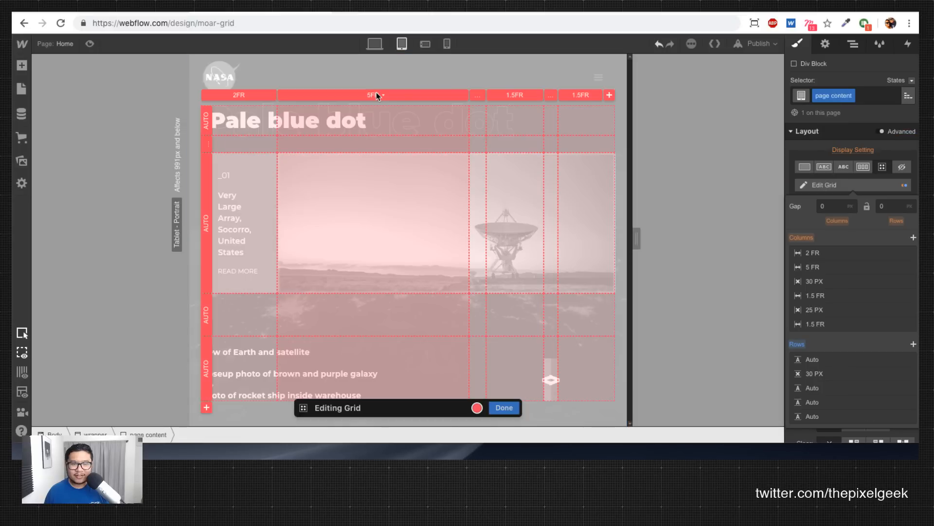
click(376, 94)
text(1)
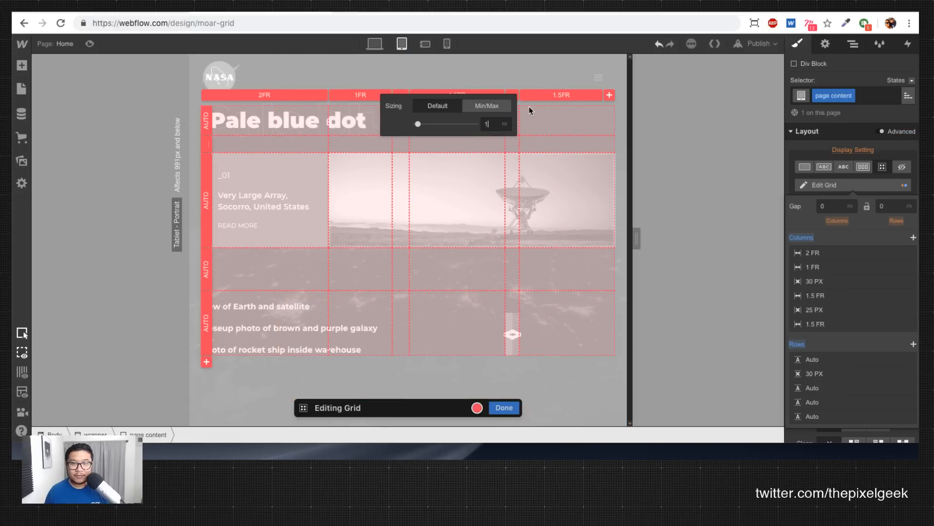
click(504, 408)
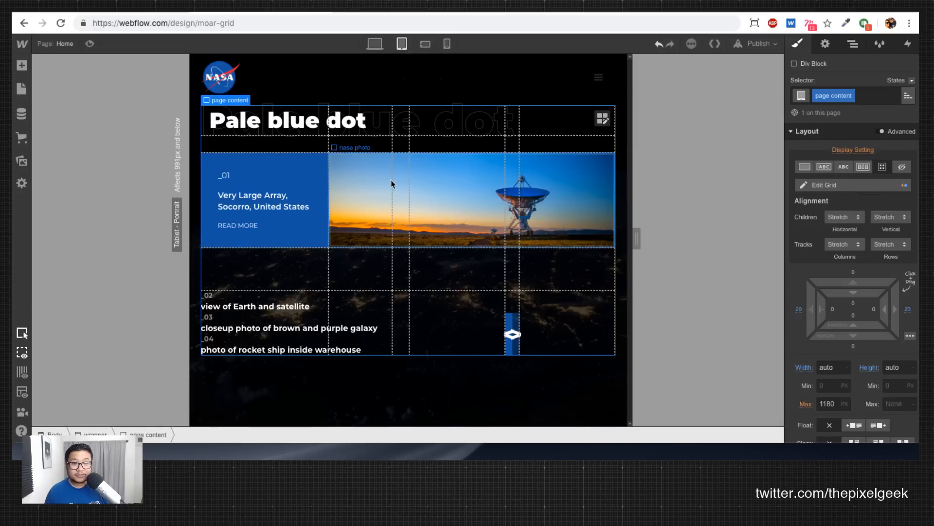
Step: Move Div Block 3 with the arrows into grid column 6 of the last row
click(513, 320)
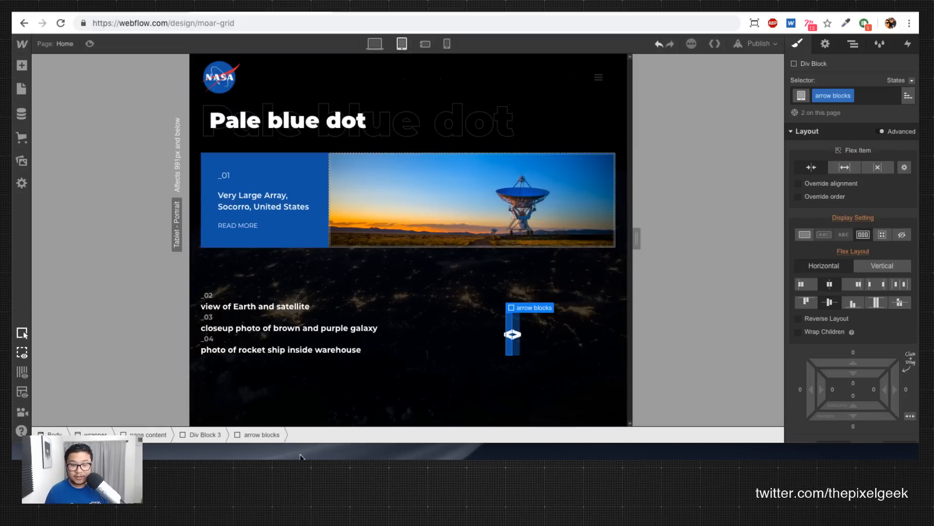
click(220, 435)
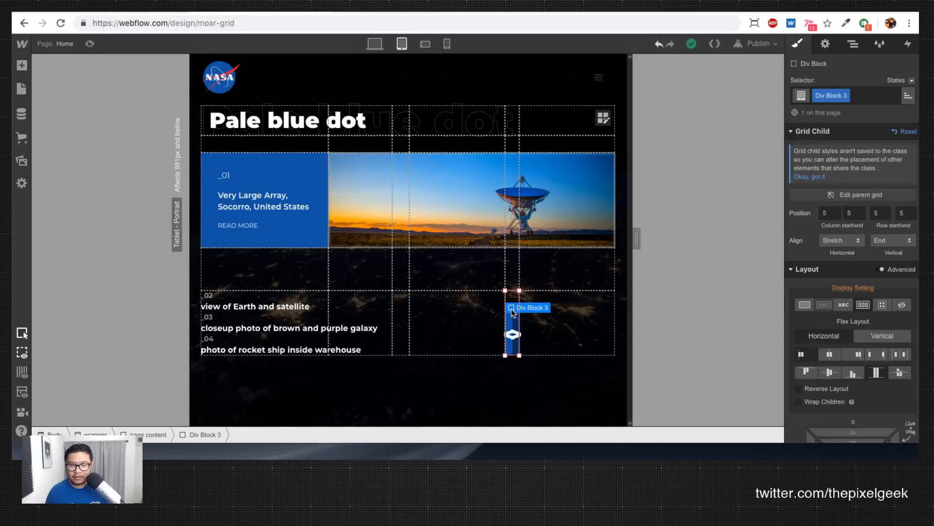
drag(512, 312, 563, 328)
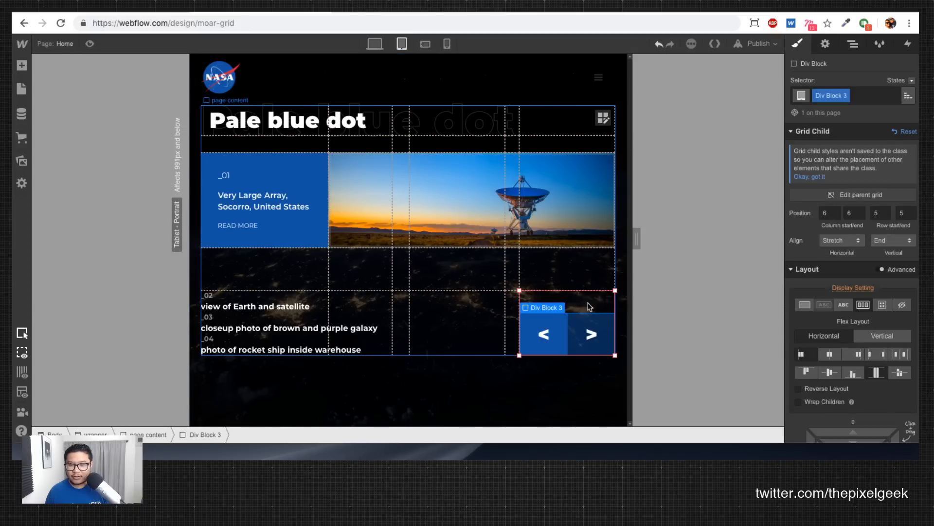
Step: Try Stretch as Div Block 3's vertical alignment, and return it to End
click(891, 240)
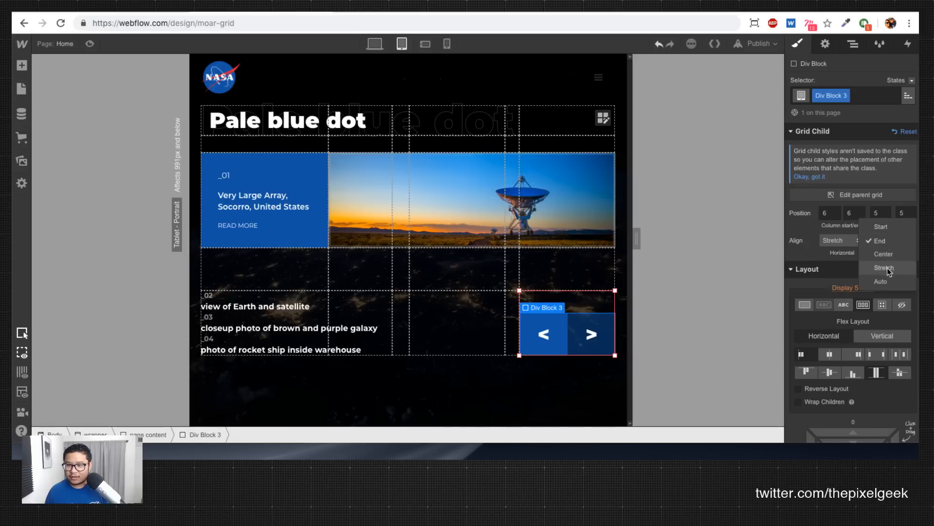
click(888, 269)
click(891, 241)
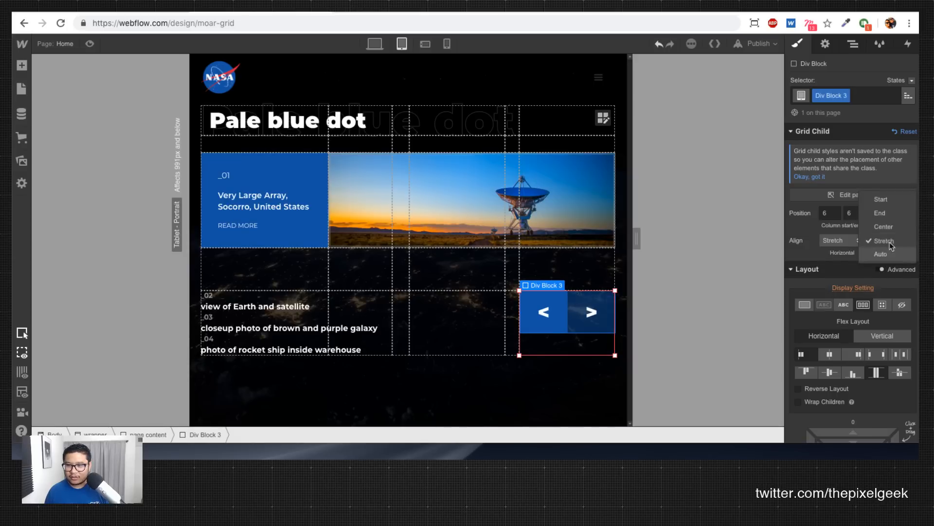
click(880, 212)
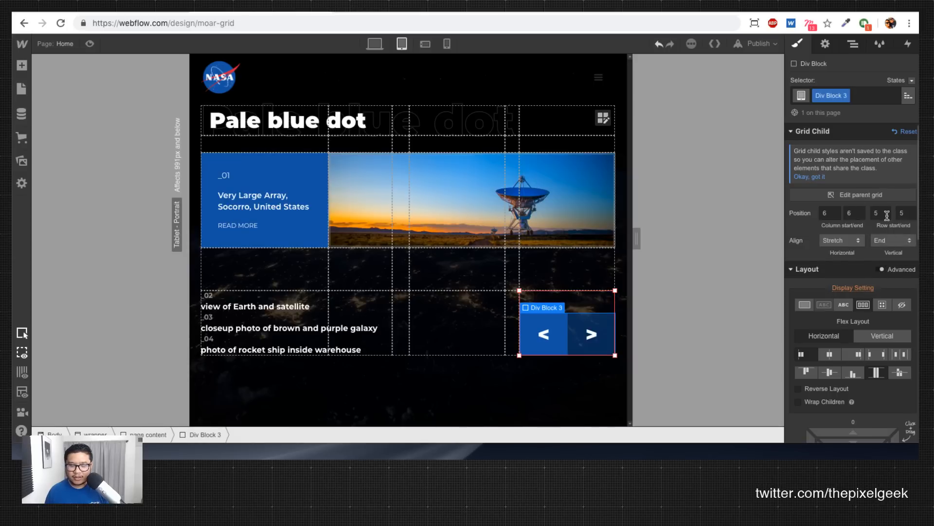
Step: Increase the wrapper section's top padding to 120 for the tablet breakpoint
click(505, 320)
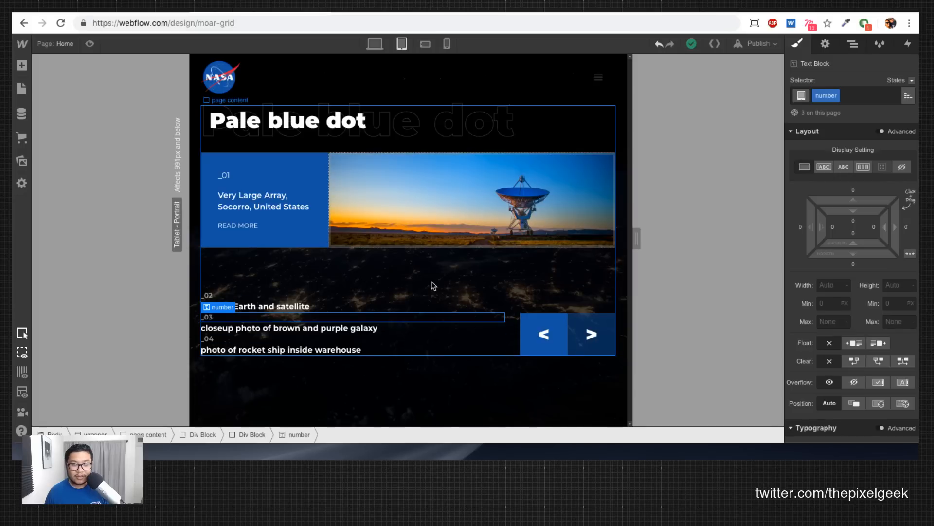
click(407, 395)
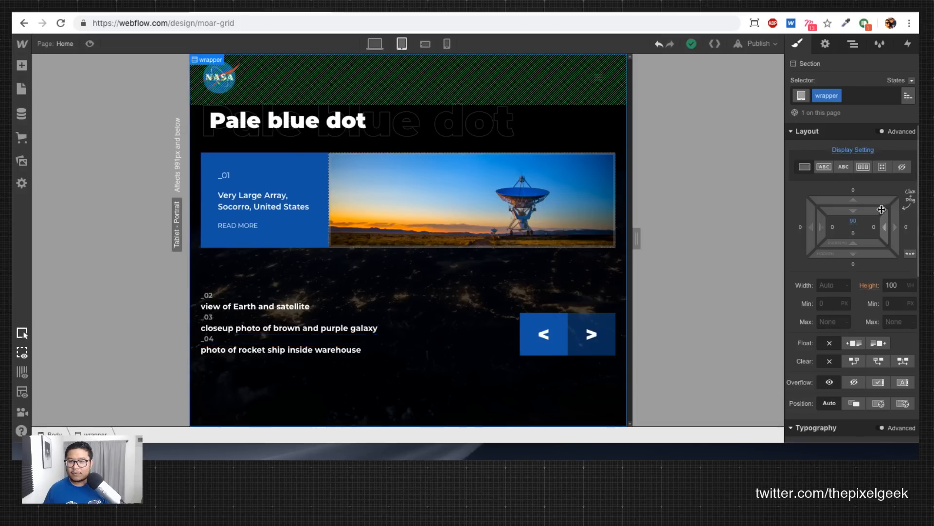
drag(882, 209, 882, 223)
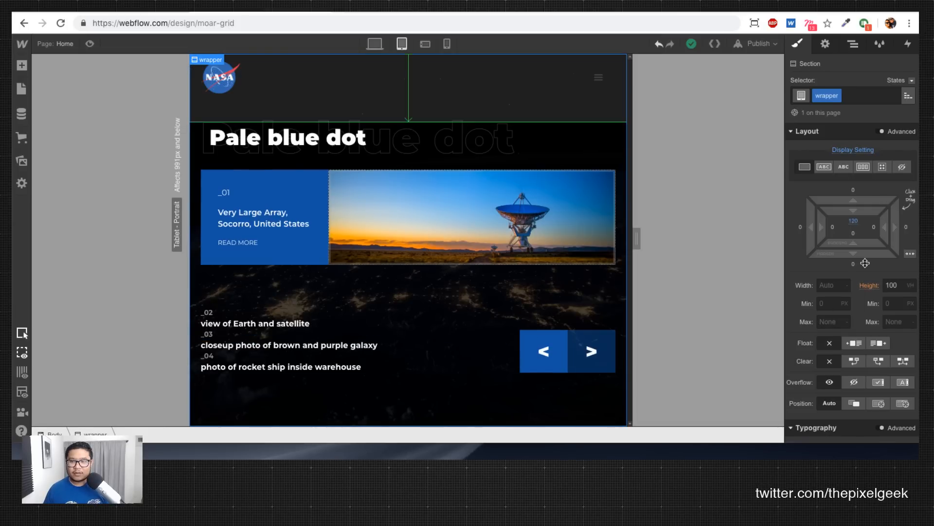
Step: Compare the desktop layout with the tablet layout, and preview the tablet page at a narrower width
click(376, 44)
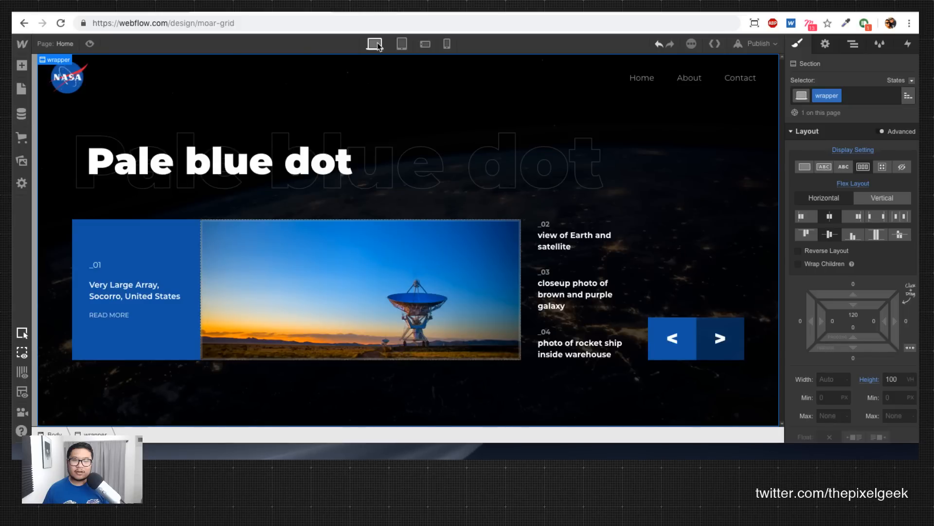
click(401, 43)
drag(636, 239, 569, 234)
Step: Extend the nasa photo block downward to span grid rows 3 to 4
click(390, 235)
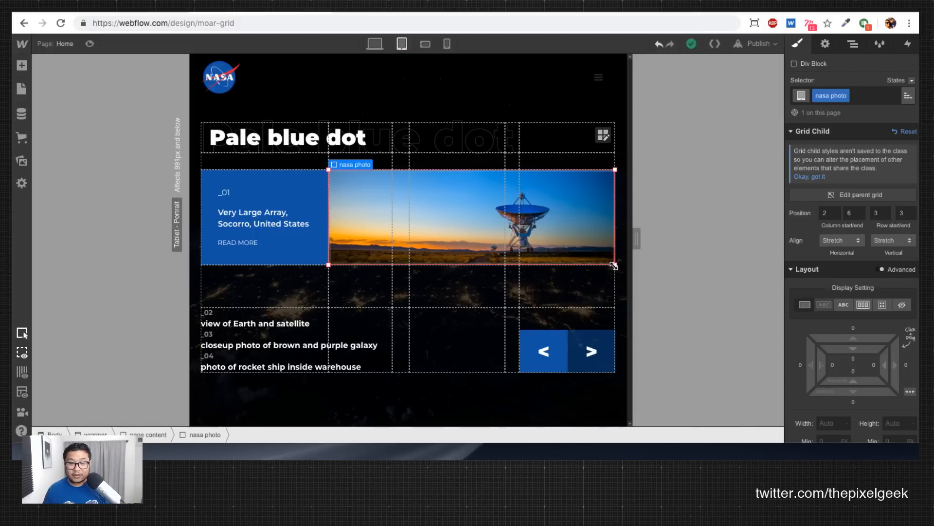
drag(614, 266, 607, 299)
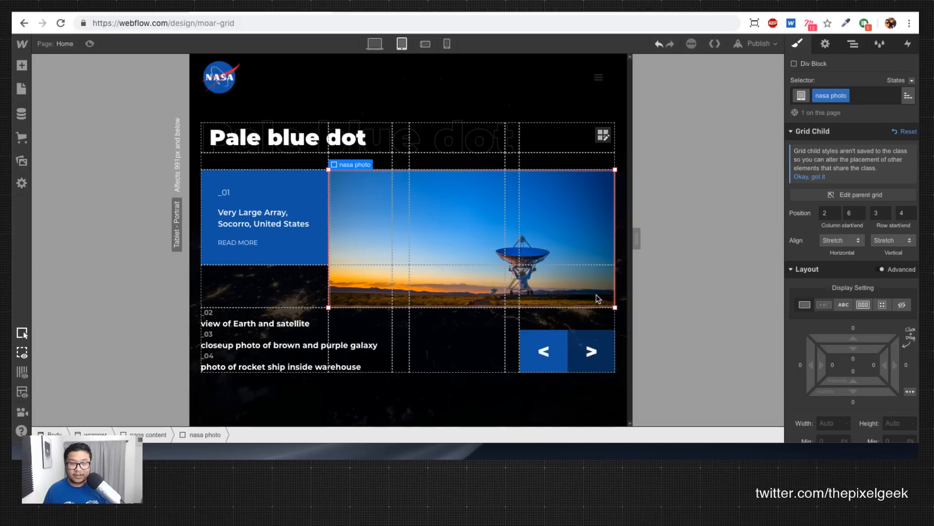
Step: Try widening the blue box to grid columns 1 to 2 and moving it first within page content, undoing the last move
click(309, 255)
drag(329, 265, 391, 264)
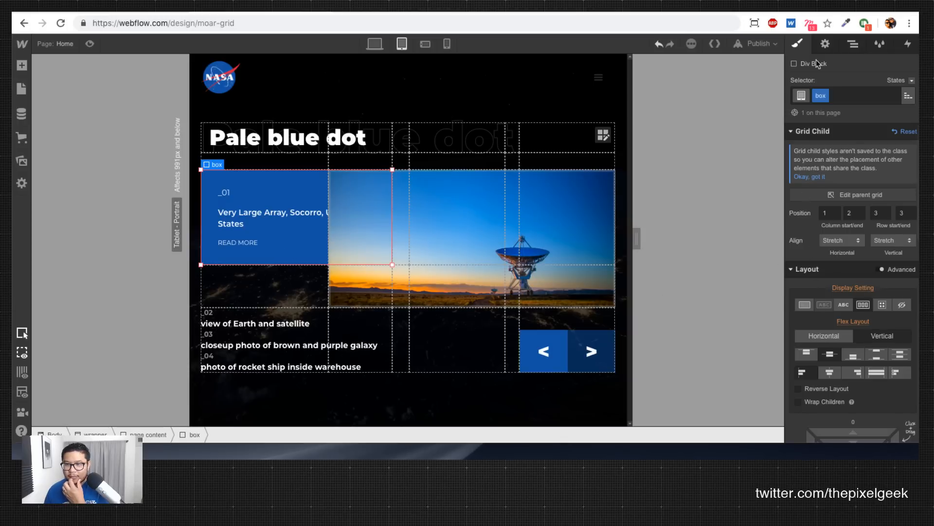
click(852, 43)
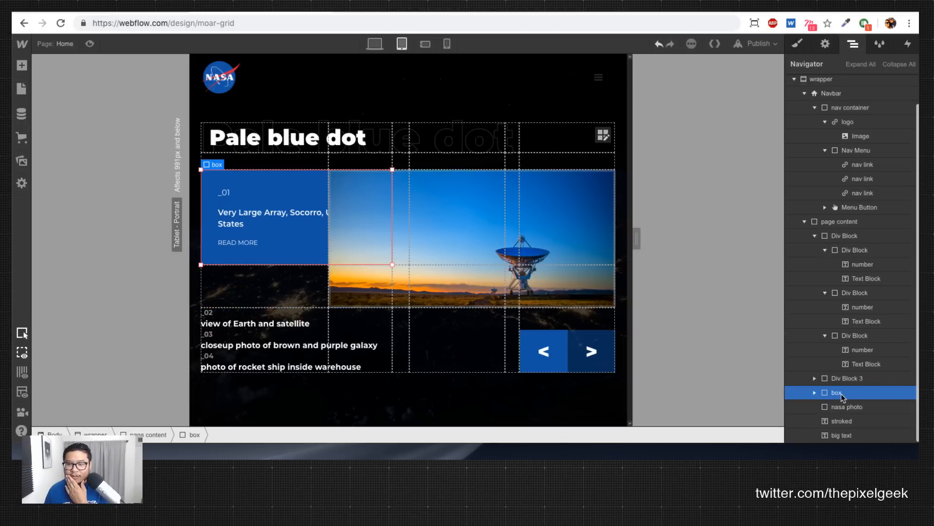
drag(841, 393, 849, 237)
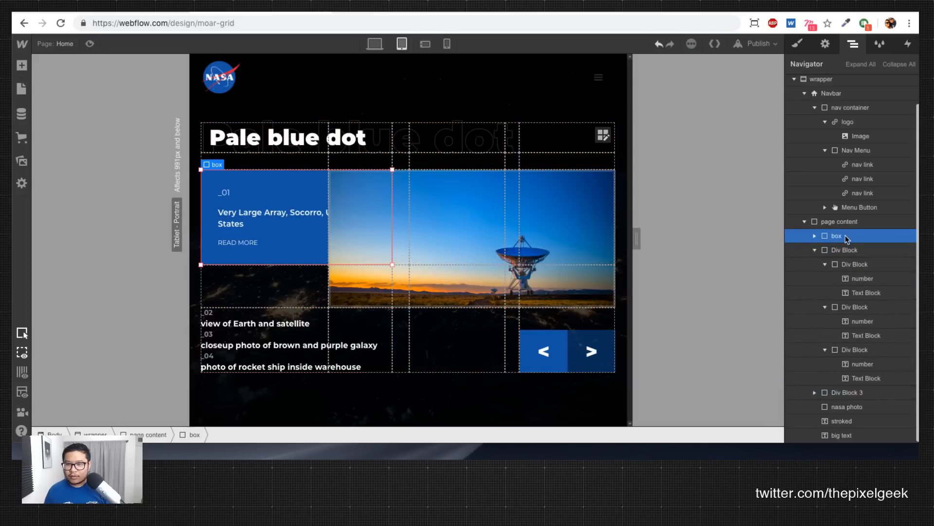
key(ctrl+z)
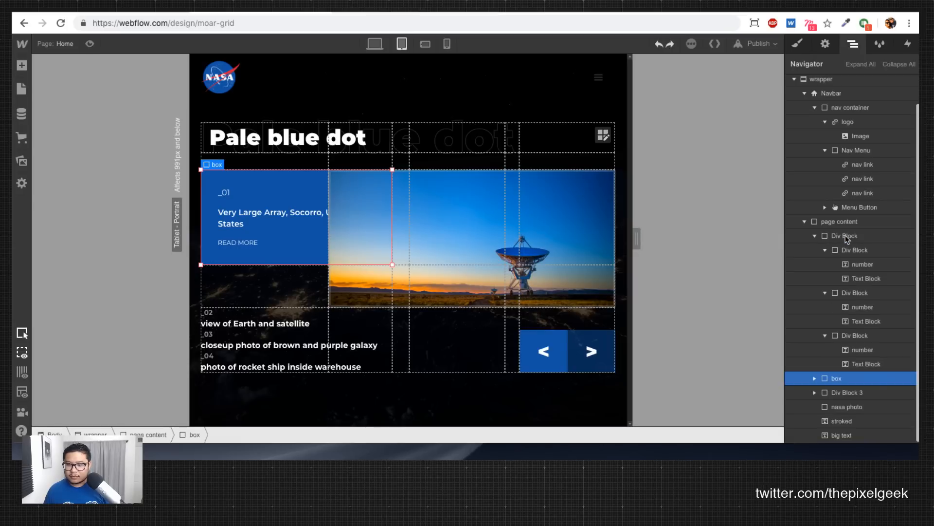
click(340, 262)
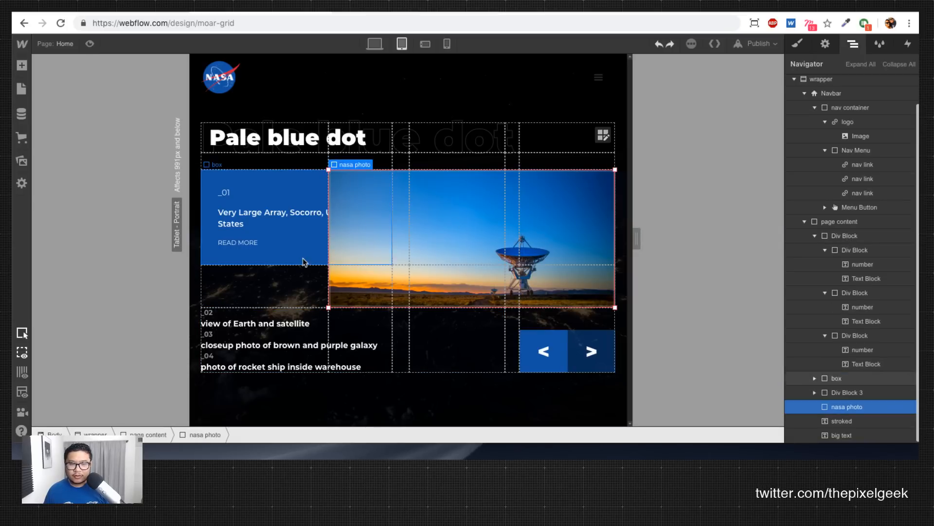
click(798, 43)
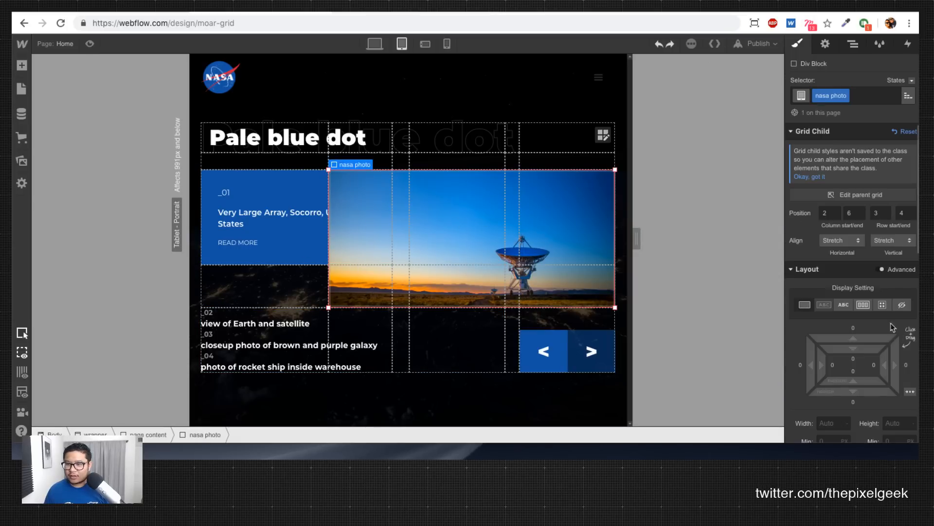
scroll(893, 321, down, 3)
scroll(887, 351, up, 3)
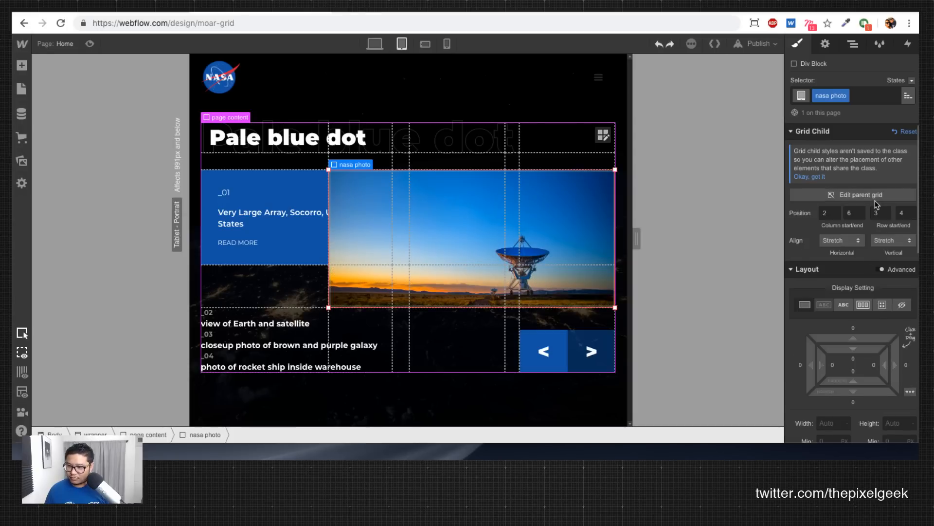
Step: Resize the blue box to occupy grid column 1 across rows 3 to 4
click(281, 261)
mouse_move(391, 265)
mouse_down()
mouse_move(328, 265)
mouse_move(408, 266)
mouse_up()
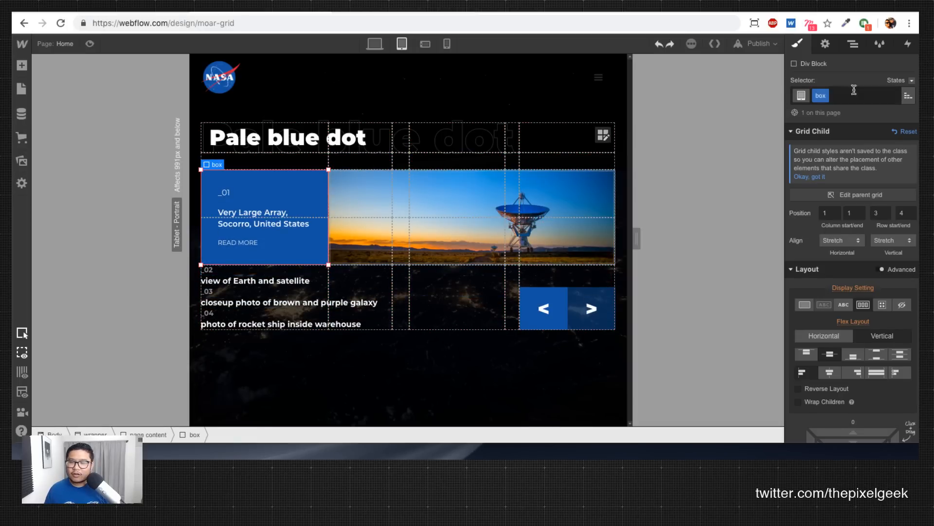
Step: Reorder the blue box to come directly after nasa photo within page content
click(853, 48)
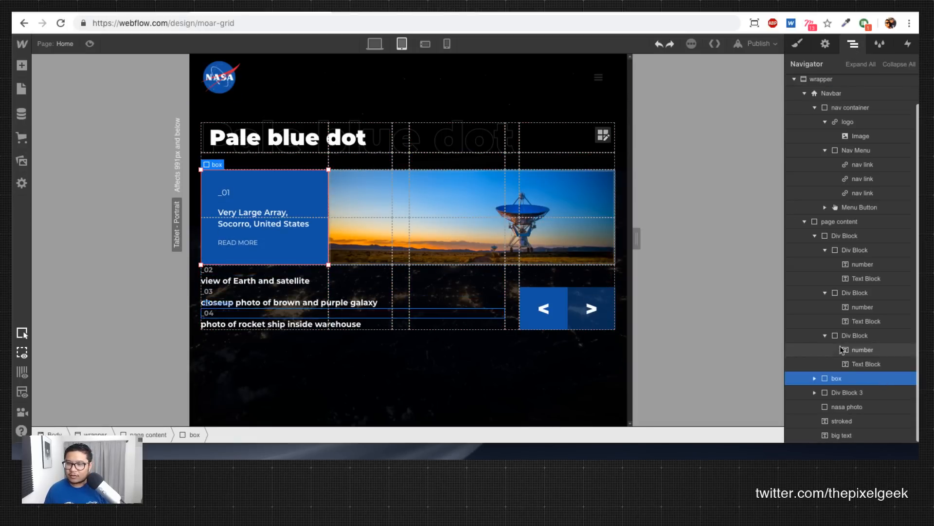
click(442, 258)
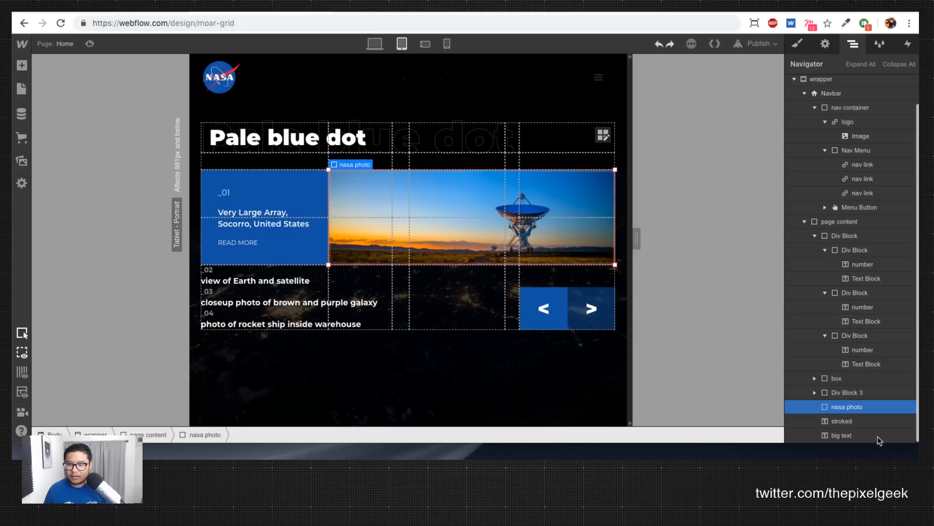
drag(835, 379, 838, 414)
click(314, 249)
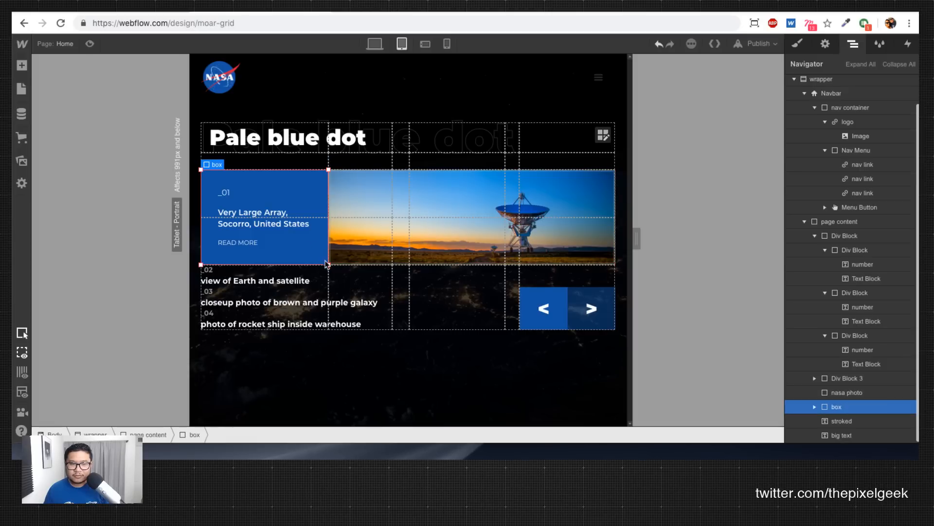
Step: Resize the blue box to span grid columns 1 to 2 in row 3 only, and preview the tablet page
drag(327, 264, 394, 224)
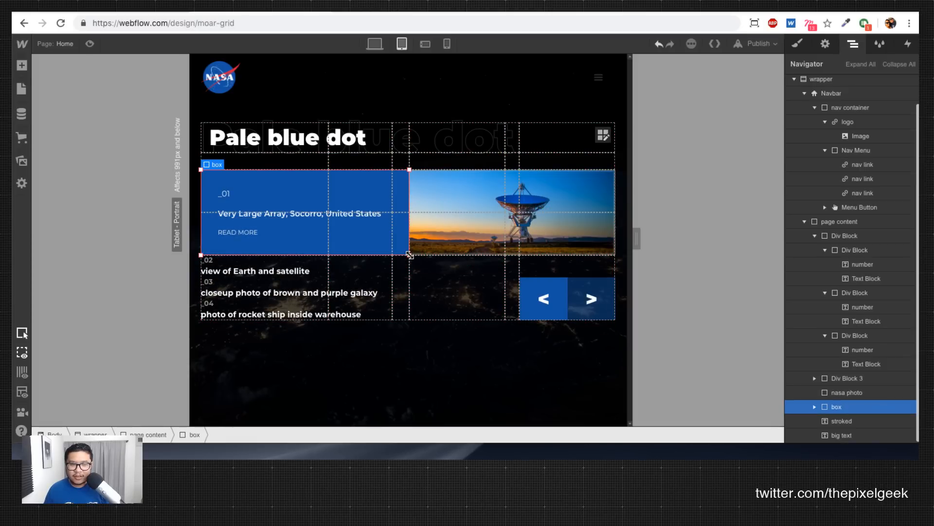
drag(409, 255, 387, 256)
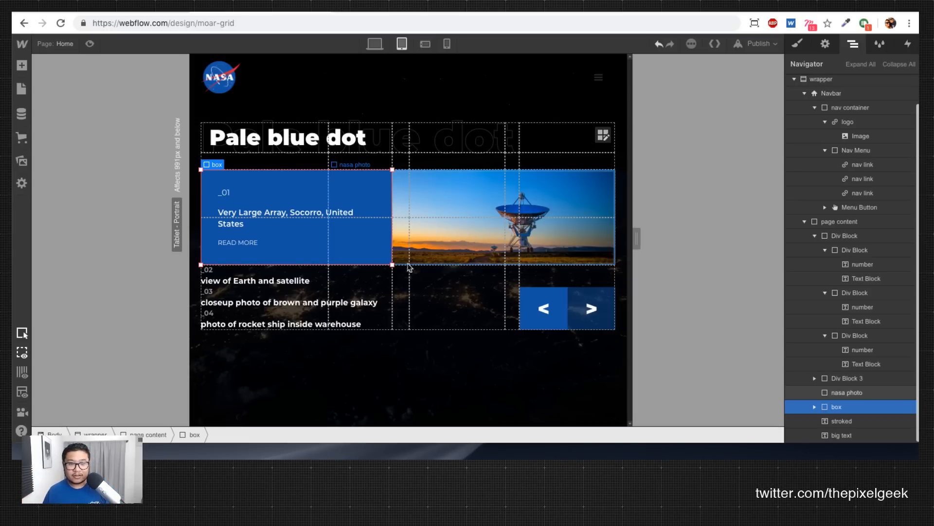
drag(392, 264, 389, 217)
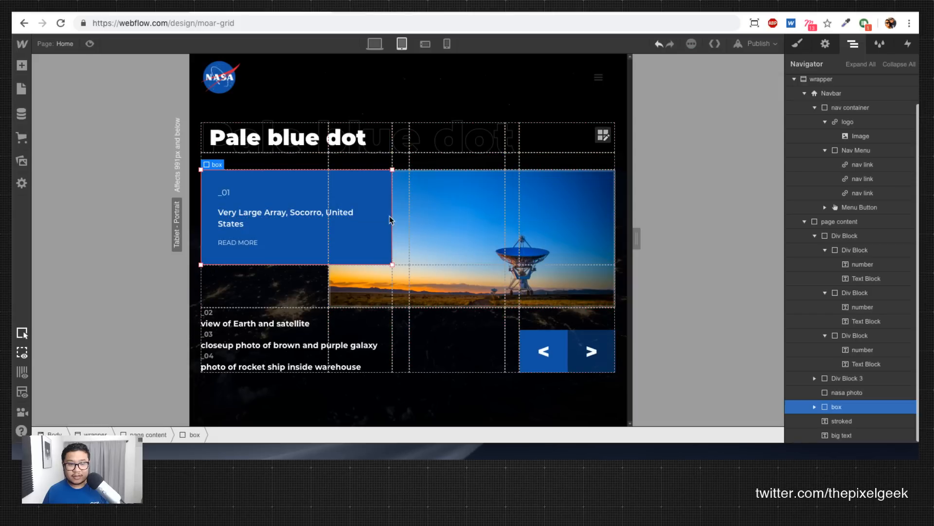
click(89, 45)
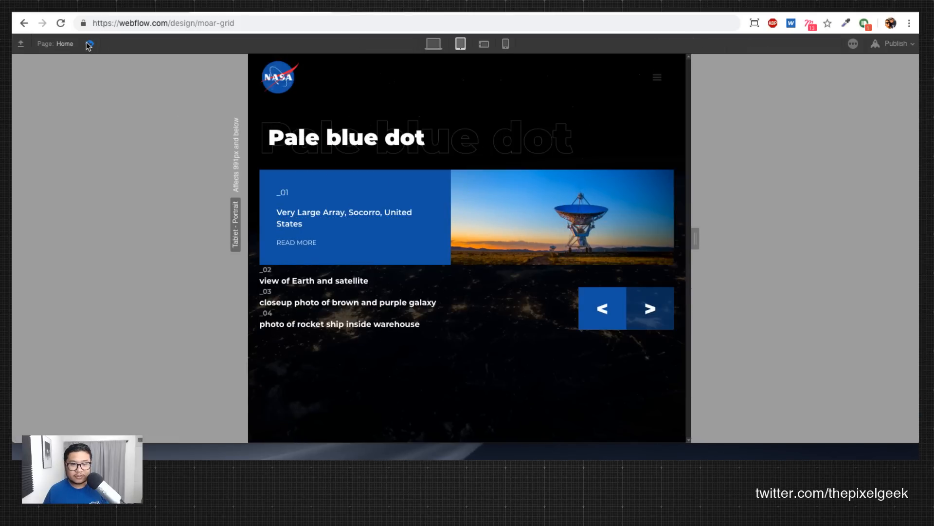
click(89, 45)
Step: Set the nasa photo block's height to 300 px and preview the tablet page
click(499, 253)
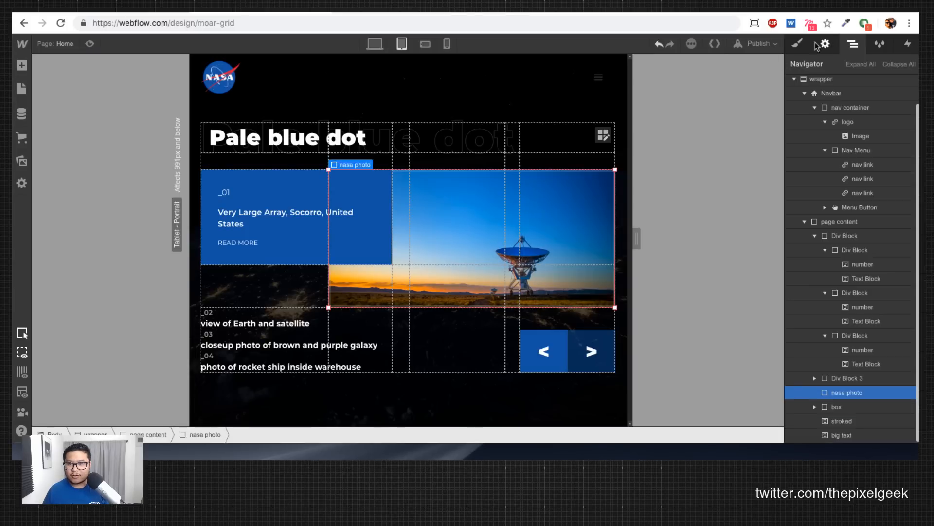
click(798, 44)
scroll(822, 267, down, 2)
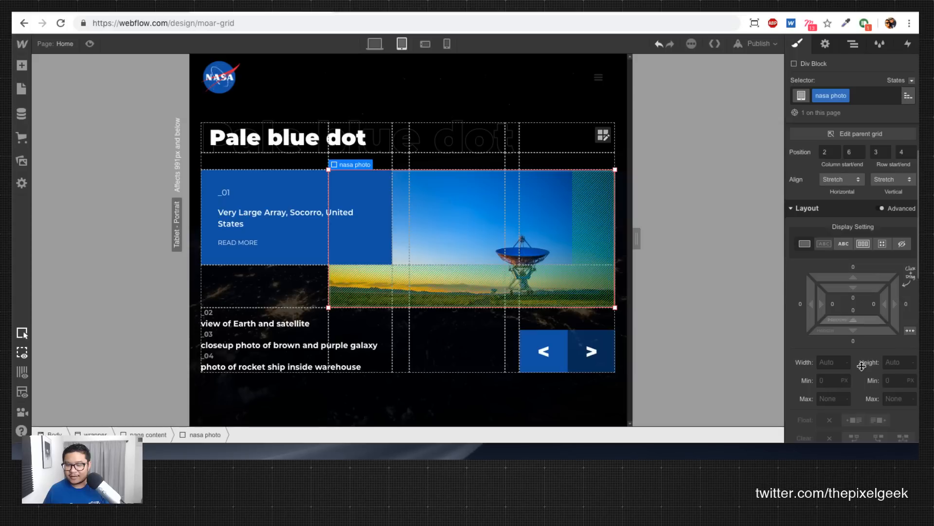
click(894, 363)
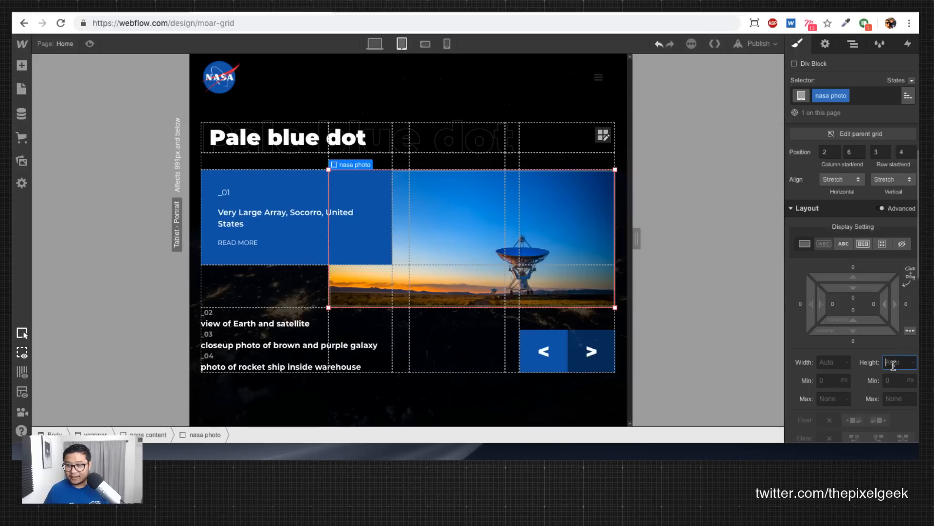
text(300)
key(Return)
click(89, 45)
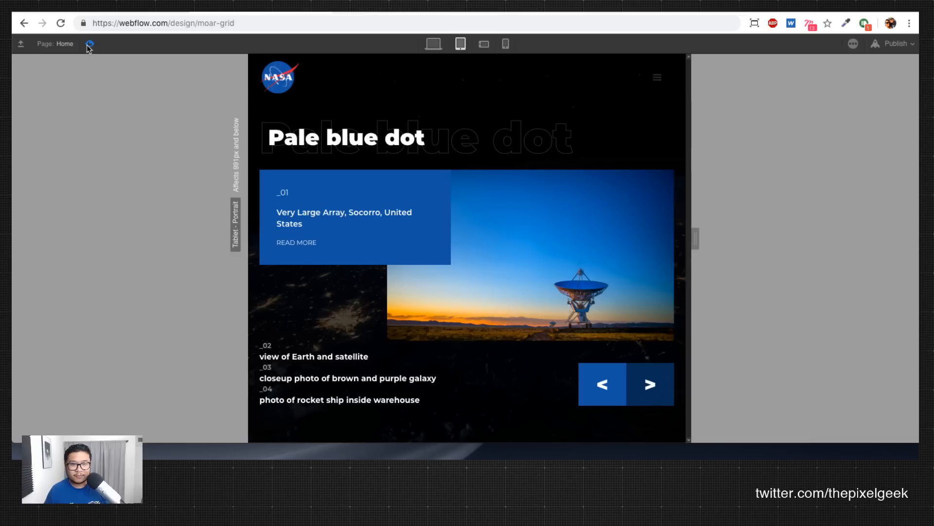
click(89, 45)
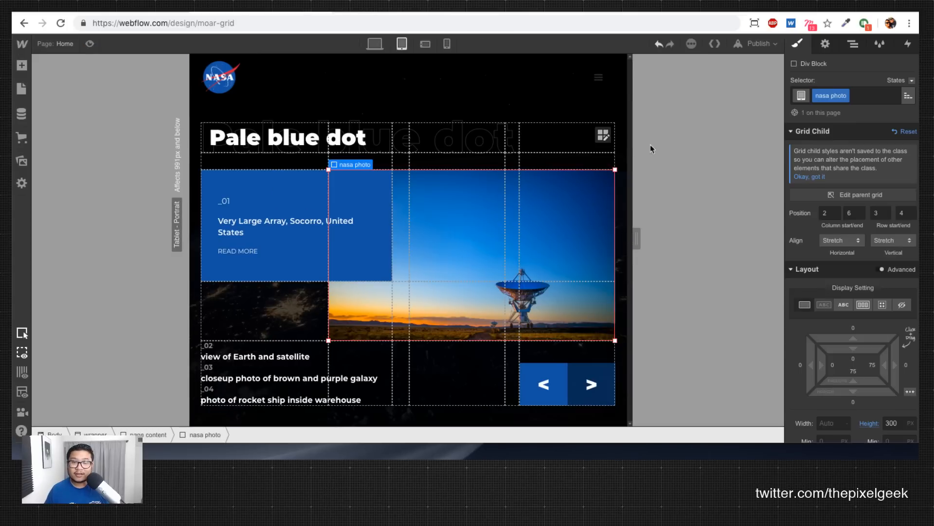
Step: Extend the blue box upward to span grid rows 2 to 3, and preview the overlapping layout
click(602, 135)
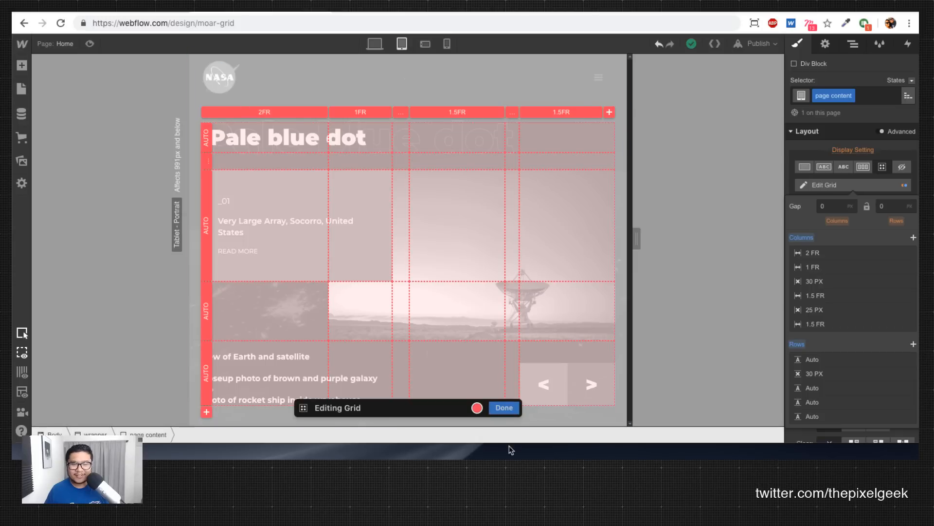
click(503, 408)
click(309, 185)
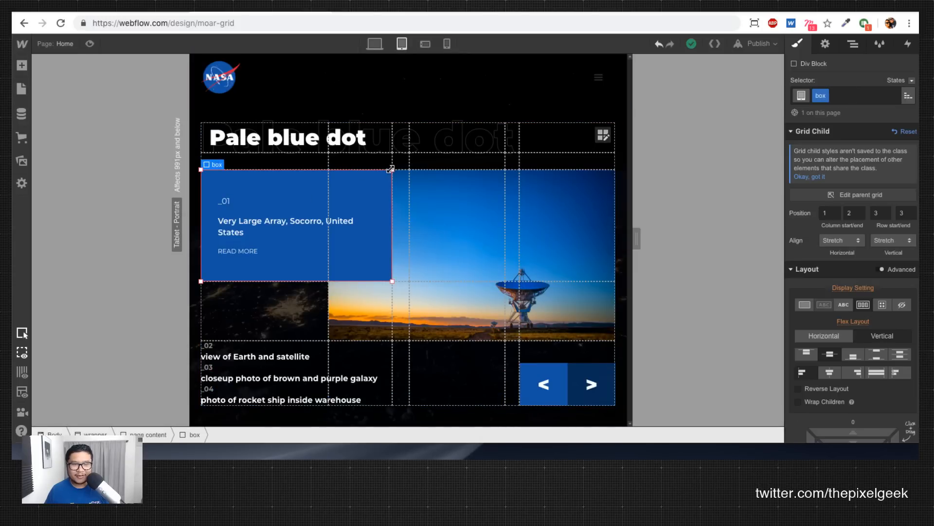
drag(391, 169, 390, 157)
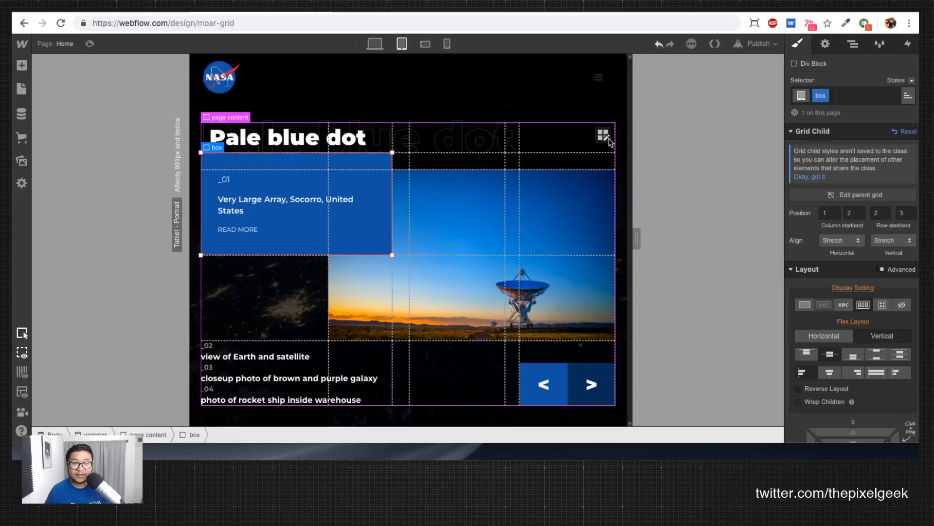
click(89, 44)
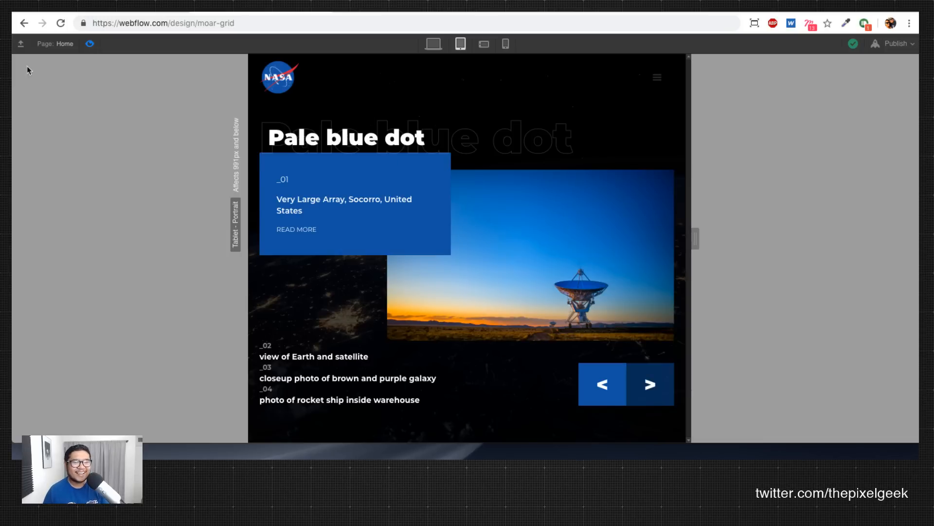
click(89, 44)
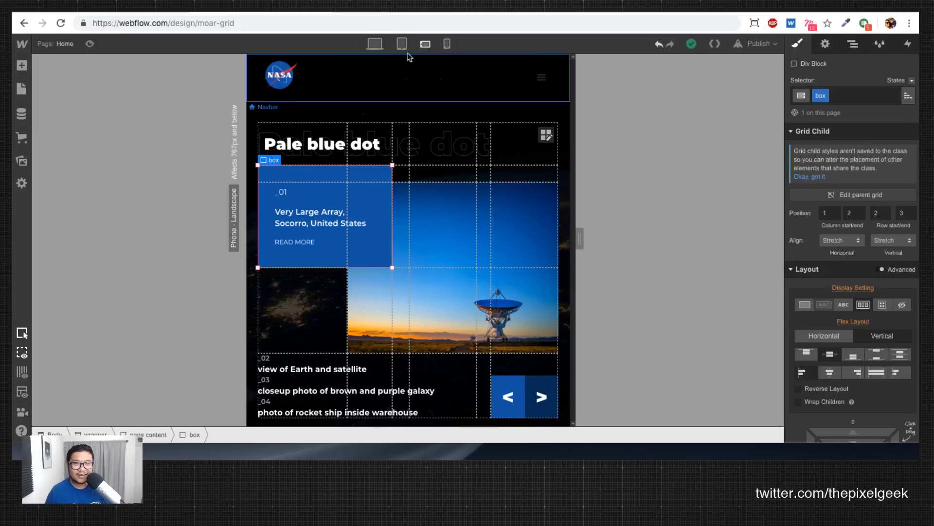
Step: Check the phone portrait layout, return to the tablet breakpoint, and set the navbar menu button's font colour to white
click(447, 43)
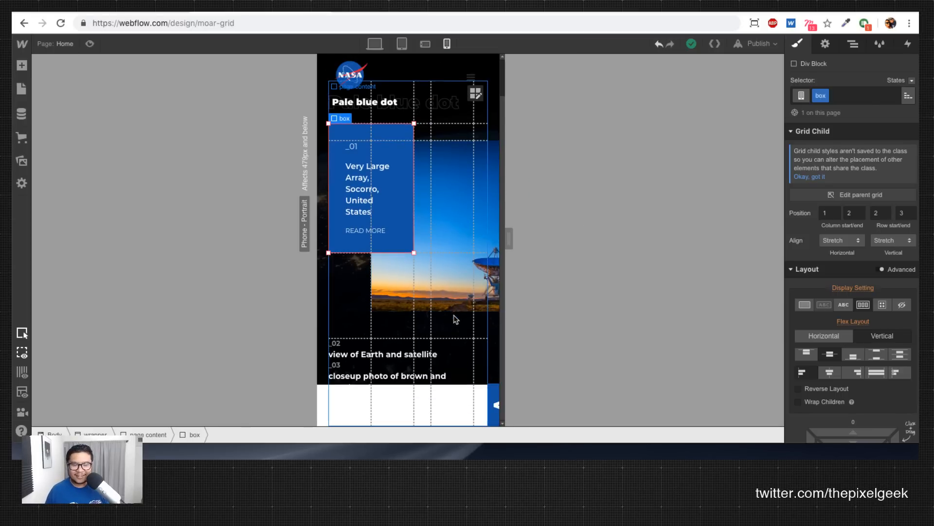
scroll(460, 141, up, 1)
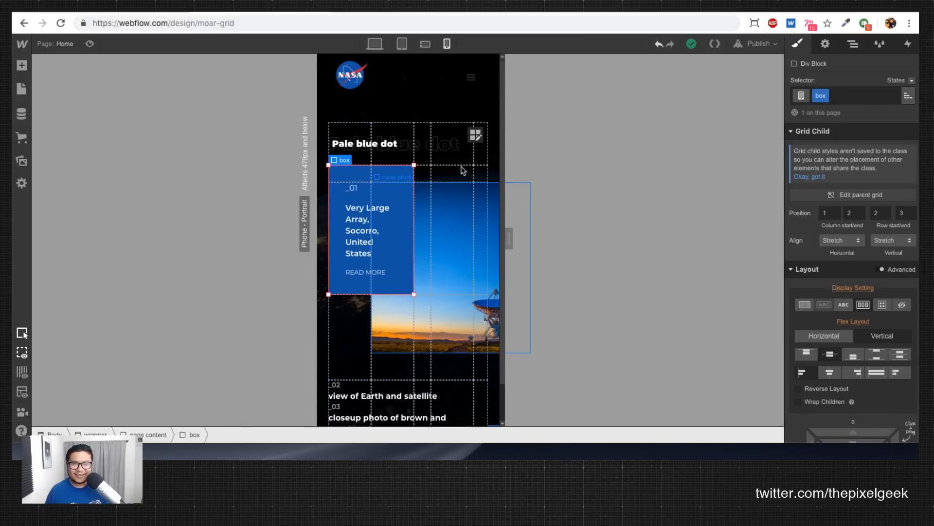
click(402, 44)
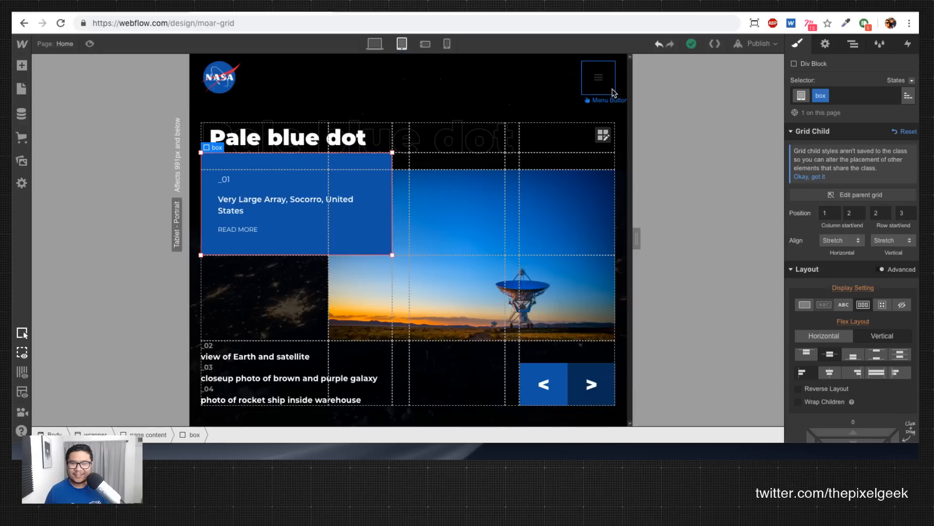
click(599, 78)
click(840, 327)
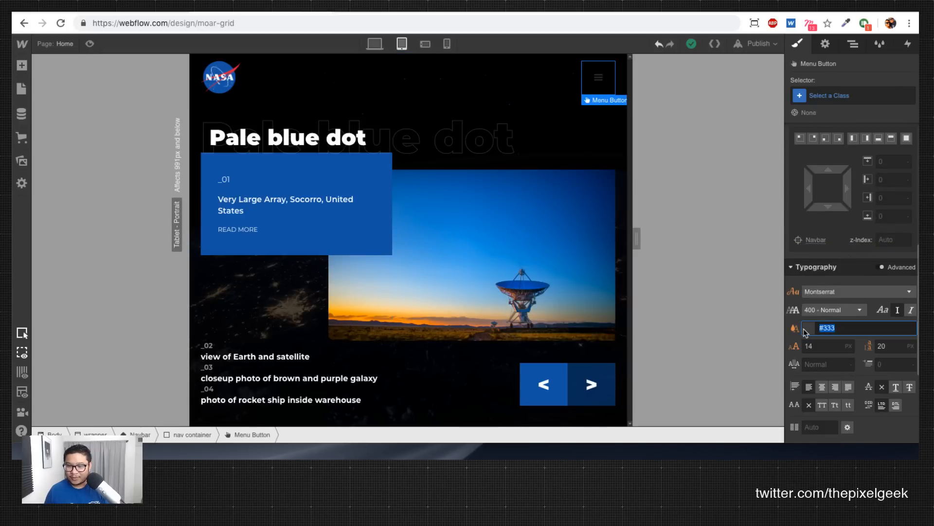
text(white)
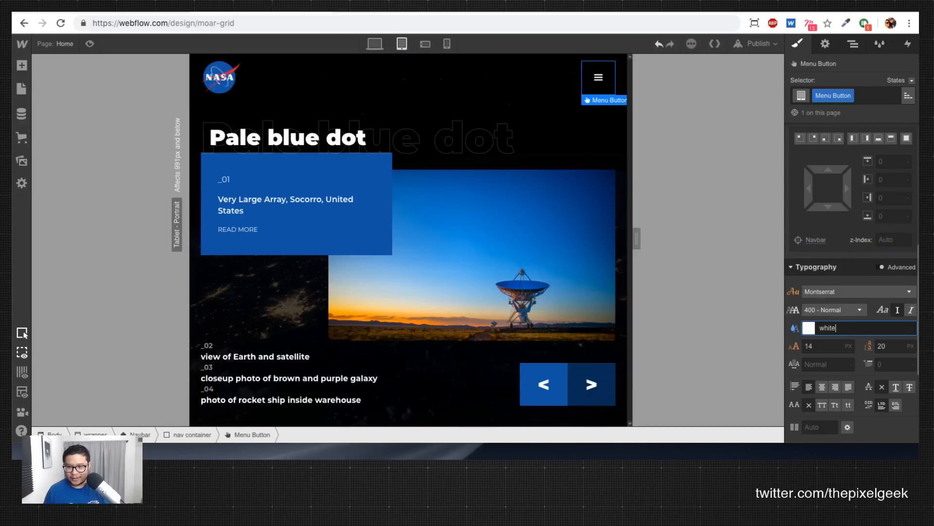
Step: At the phone portrait breakpoint, set the "Pale blue dot" big text to font size 8 VW and line height 7 VW
click(424, 44)
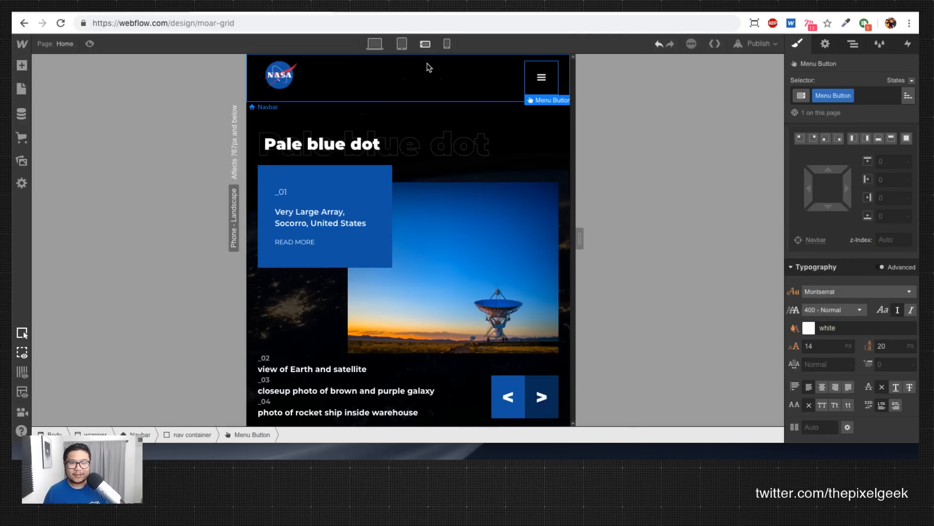
click(501, 412)
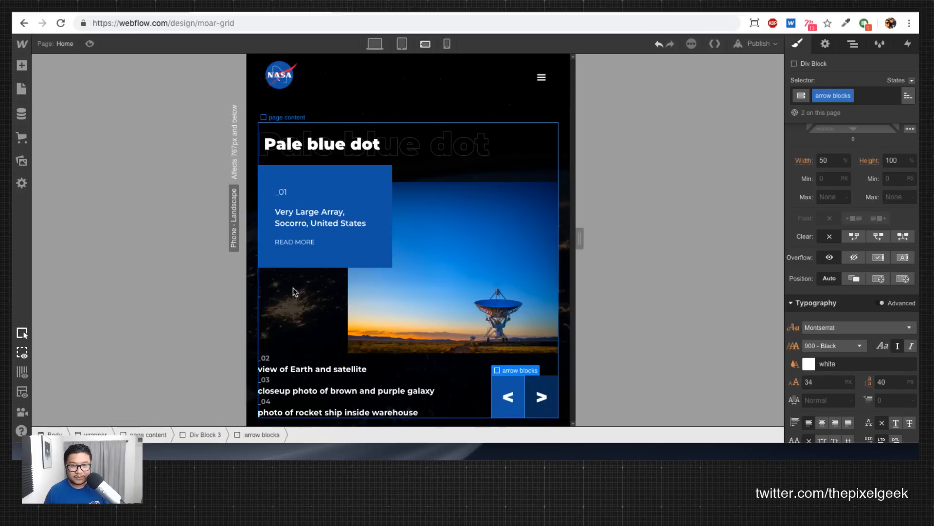
click(446, 45)
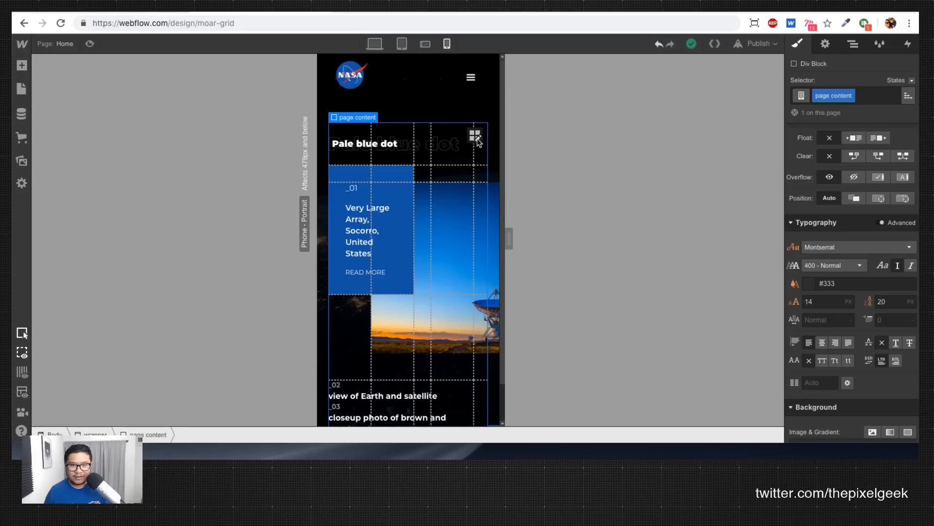
click(384, 144)
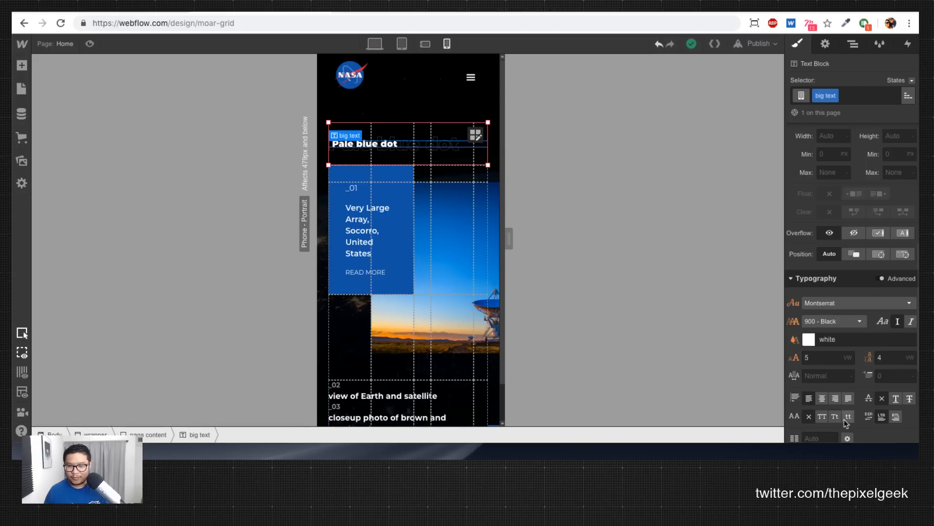
click(824, 358)
text(5)
key(Up)
key(Up)
key(Up)
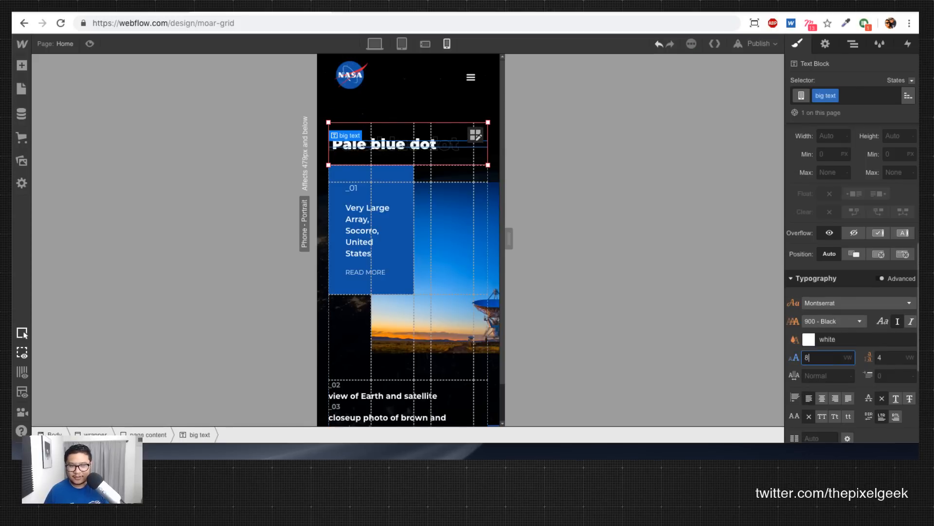
key(Tab)
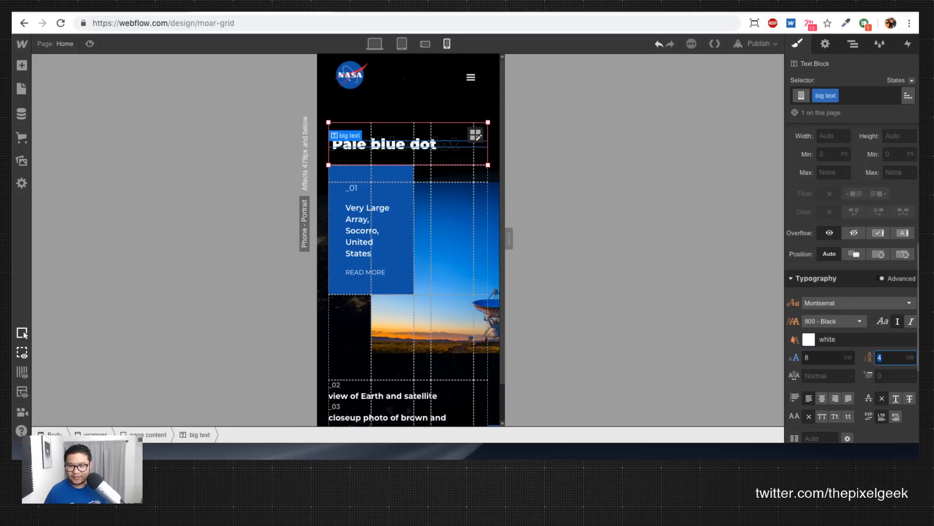
text(7)
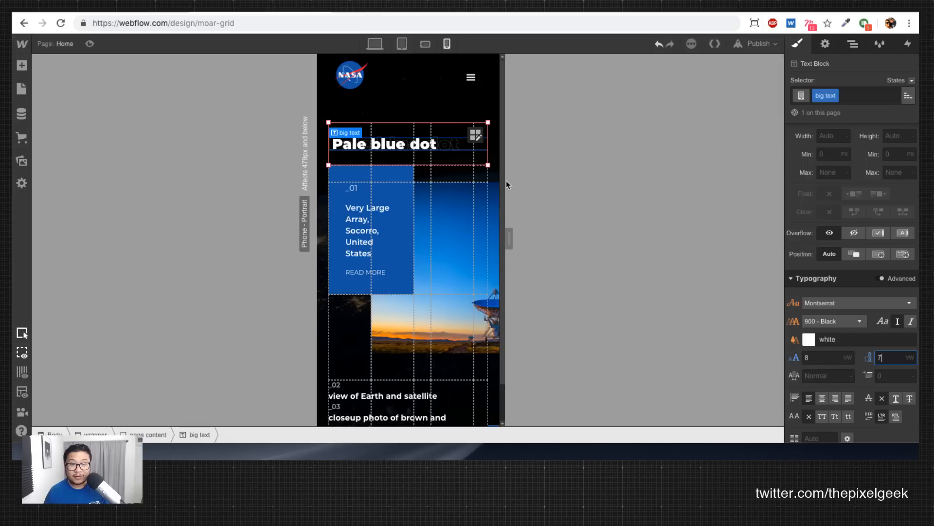
Step: On phone portrait, resize the blue box to occupy only grid row 3 across all six columns
click(360, 292)
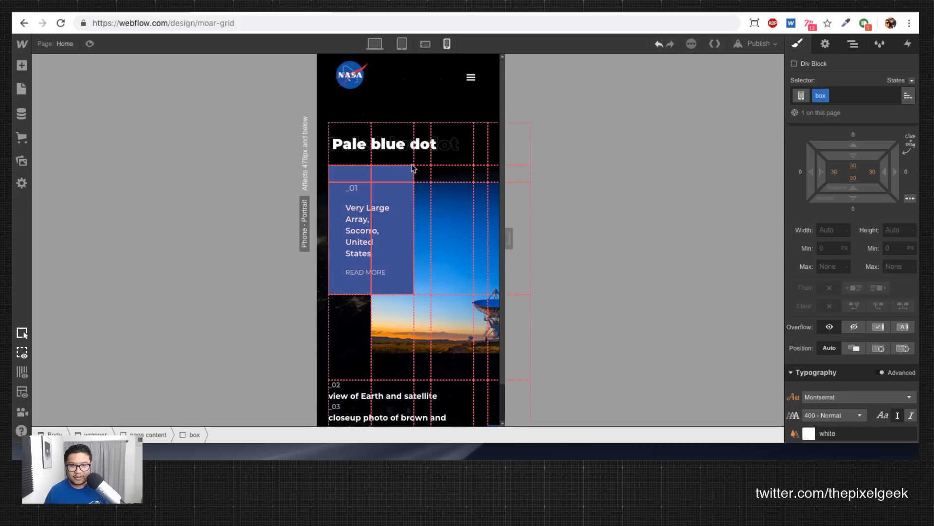
drag(413, 164, 400, 194)
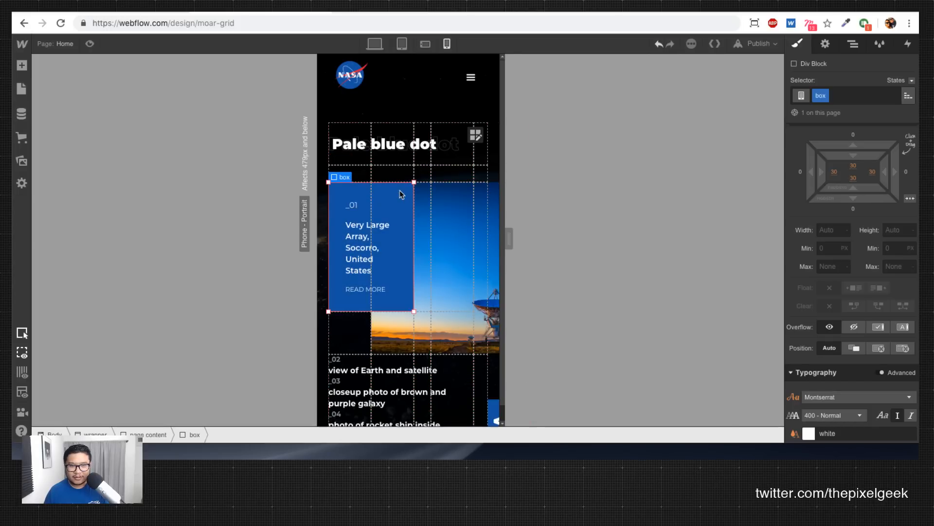
drag(413, 311, 509, 312)
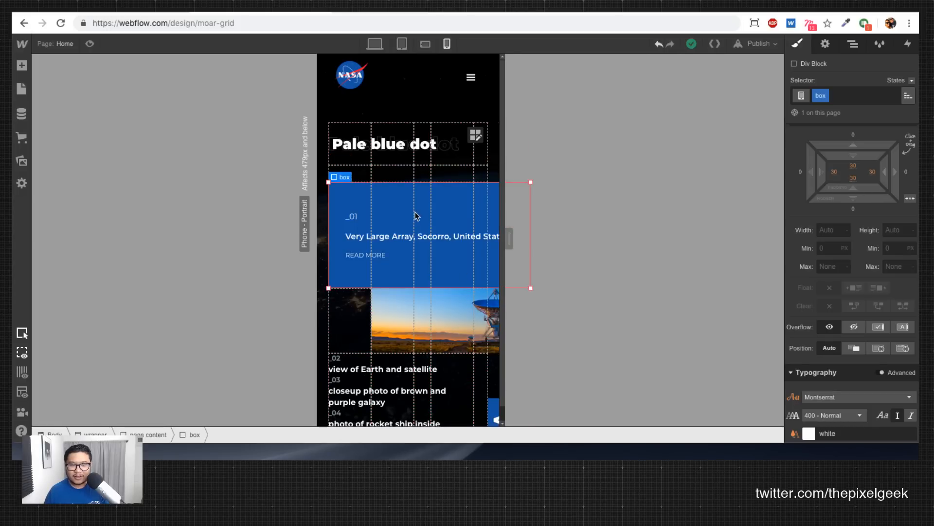
click(854, 44)
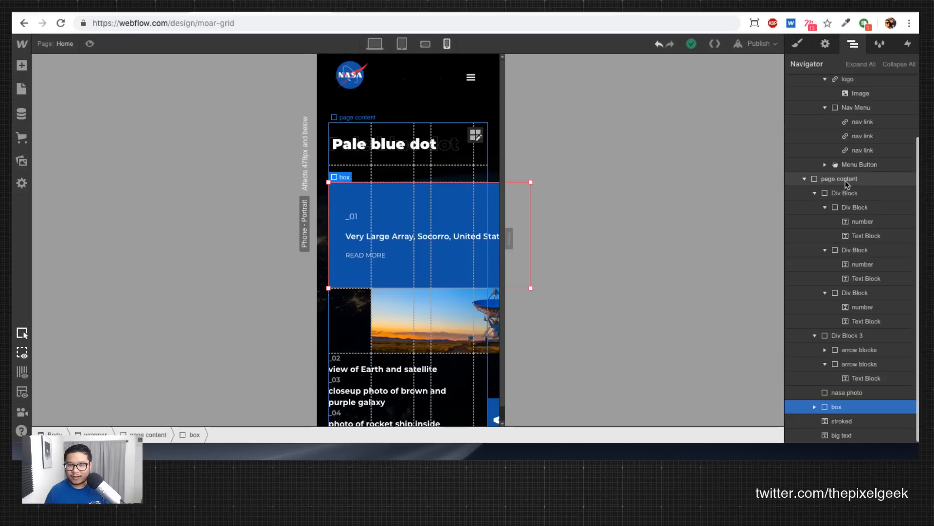
click(839, 179)
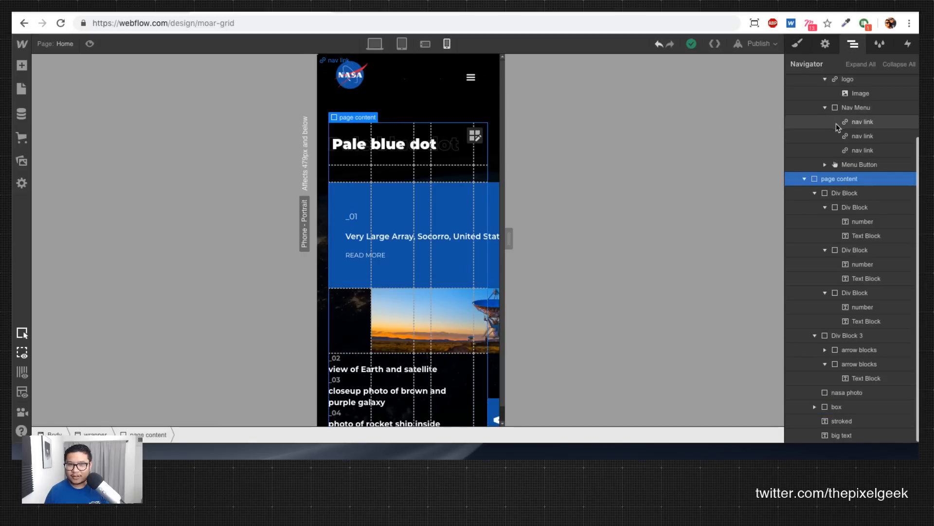
click(493, 200)
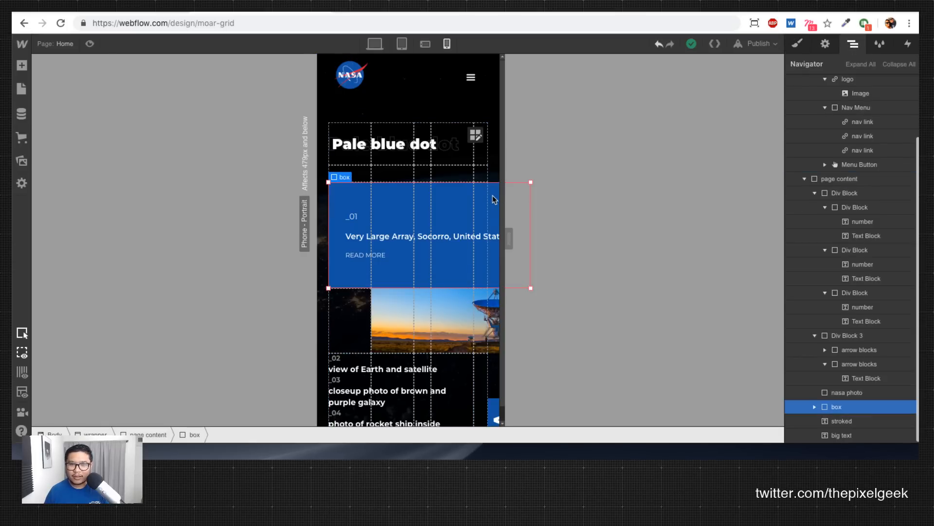
Step: On phone portrait, resize the nasa photo to occupy only grid row 4 across all six columns
click(486, 337)
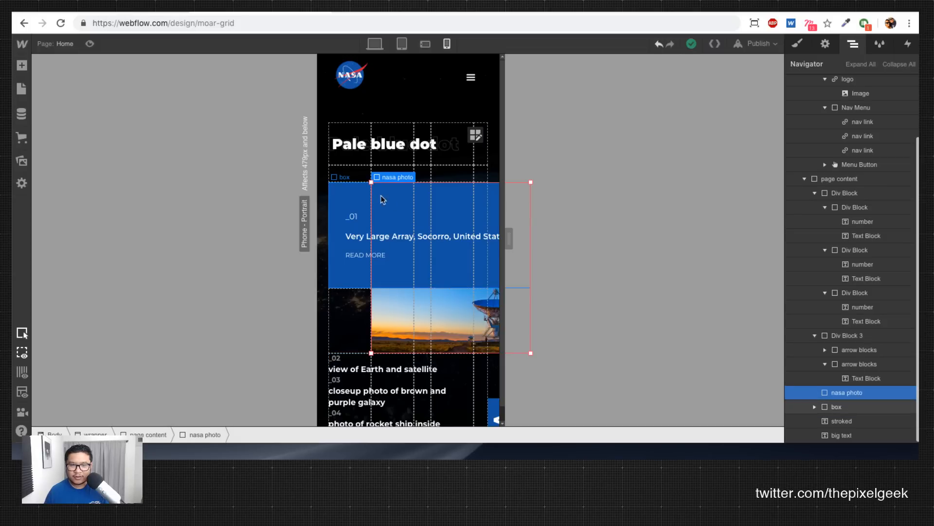
drag(371, 182, 331, 292)
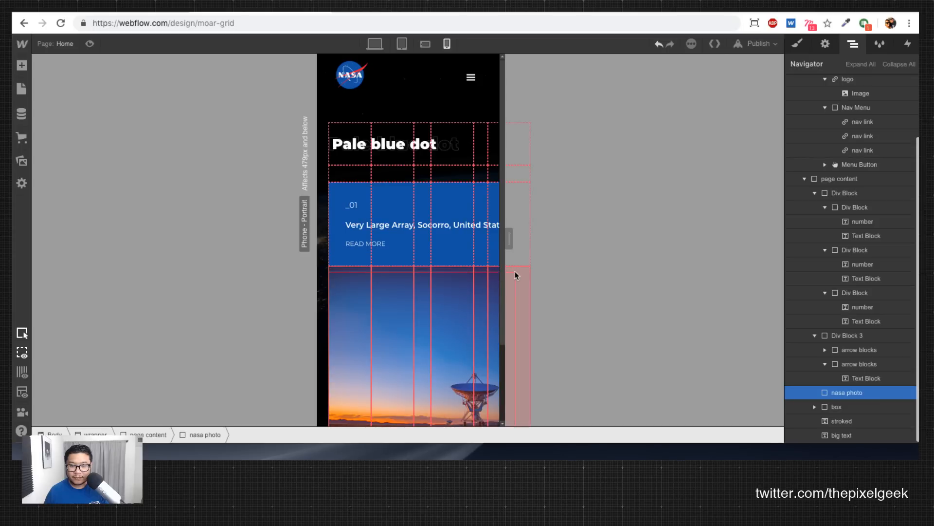
scroll(514, 284, down, 3)
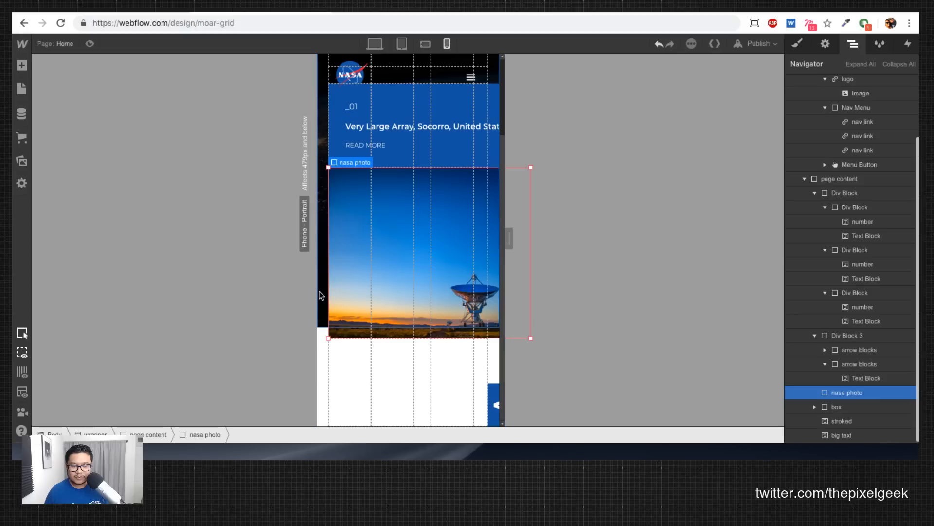
Step: Try hiding Div Block 3, the arrow container, on phone portrait and restore its visibility
click(491, 394)
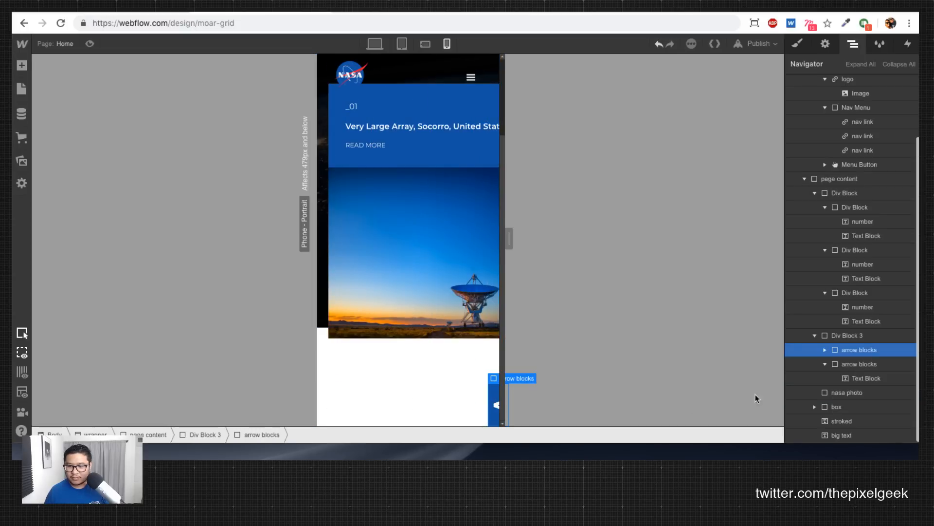
click(855, 337)
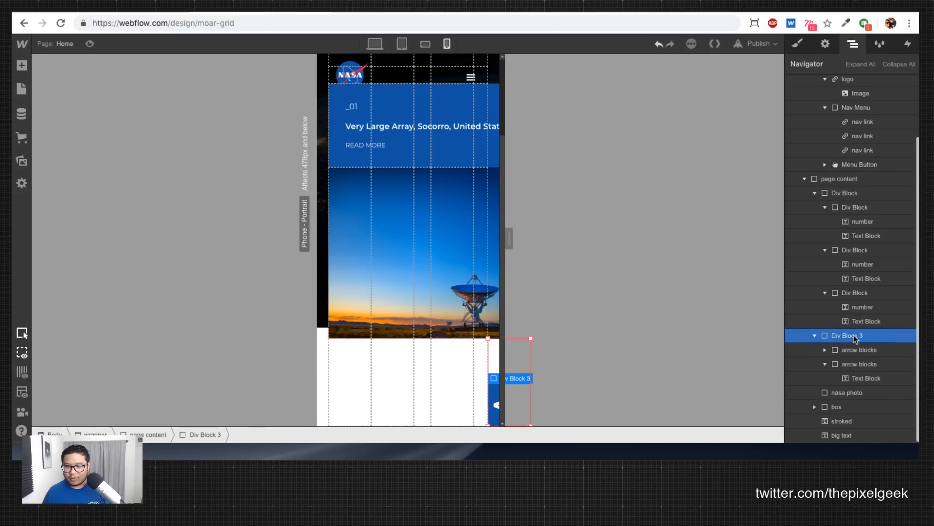
click(826, 44)
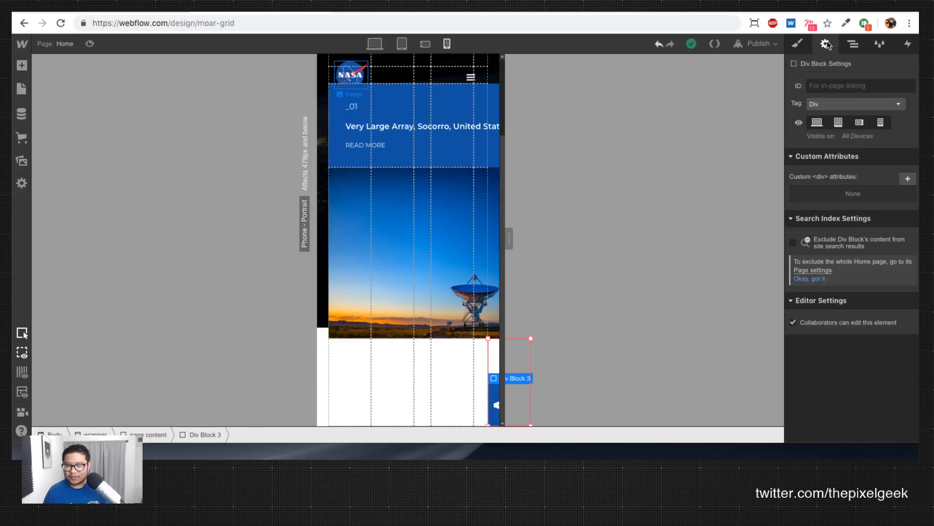
click(871, 126)
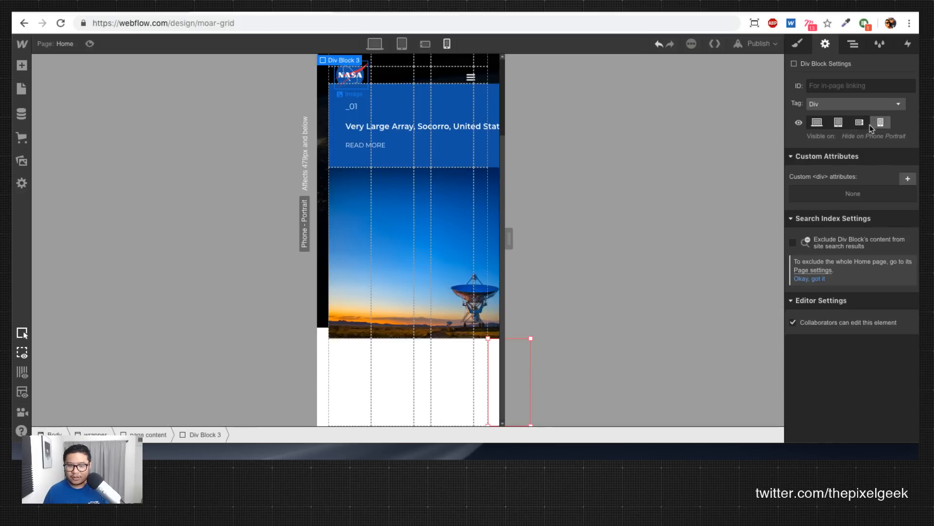
click(869, 125)
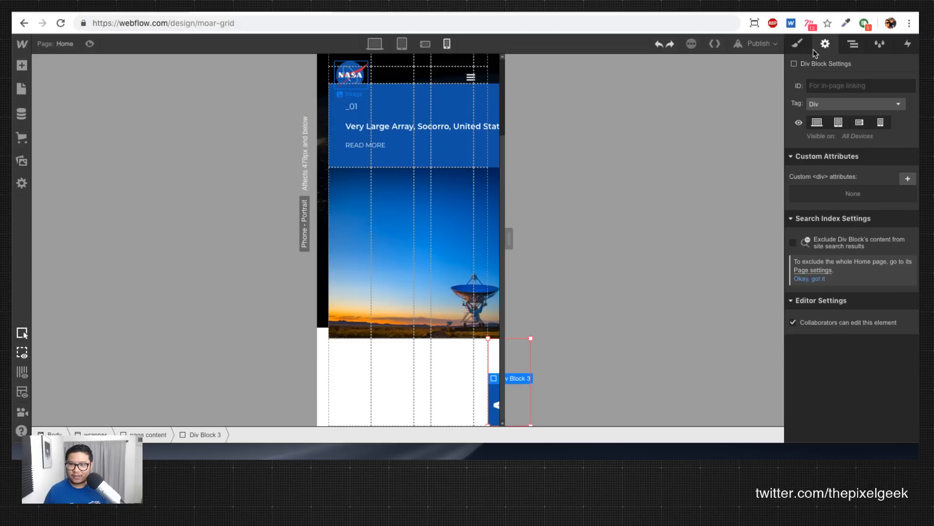
Step: At the tablet breakpoint, try an auto height on the wrapper section and return it to 100 VH
scroll(331, 252, up, 2)
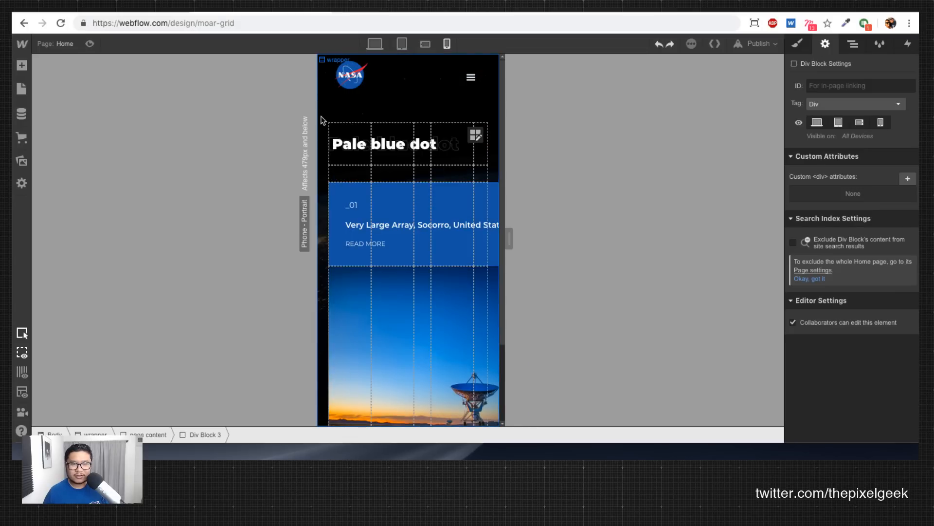
click(402, 43)
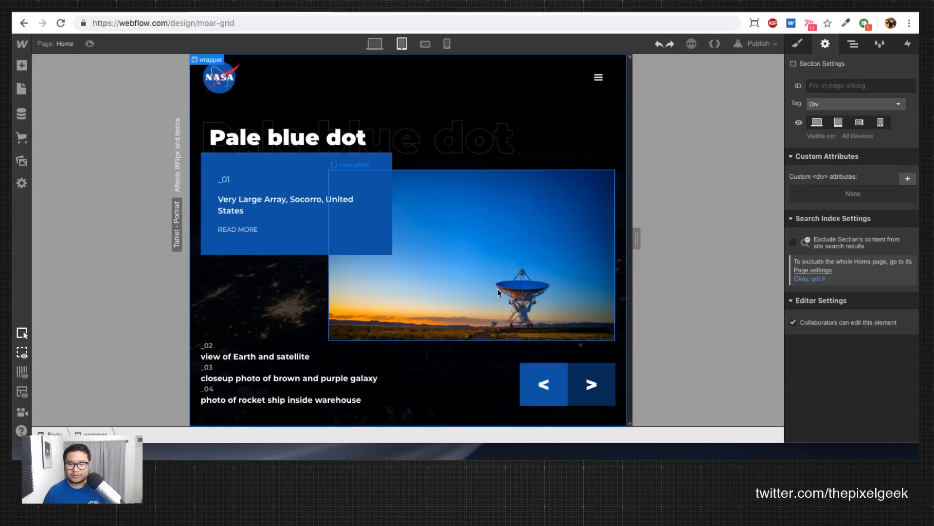
click(797, 43)
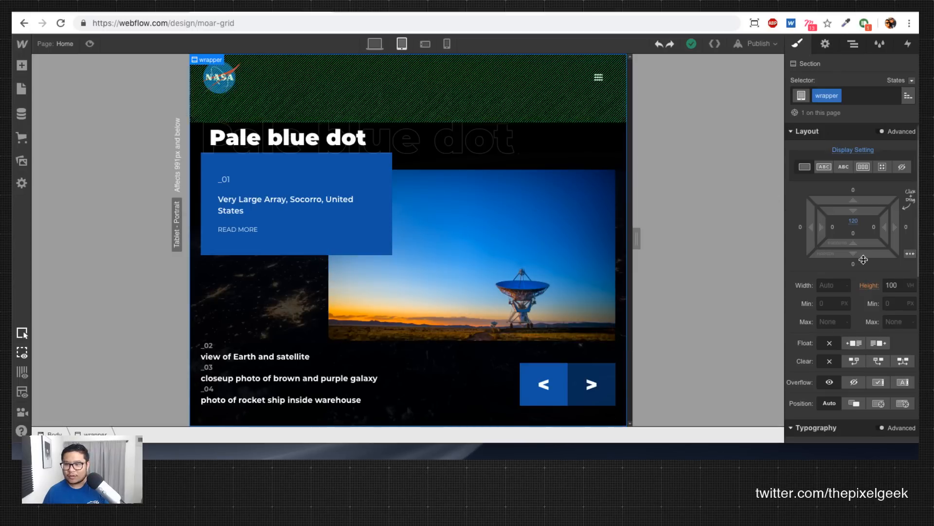
click(910, 285)
click(904, 318)
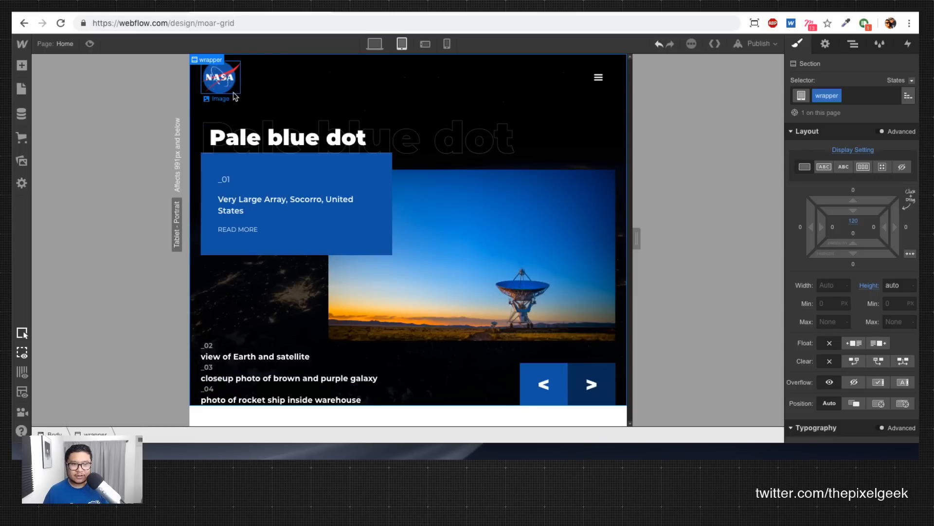
click(896, 284)
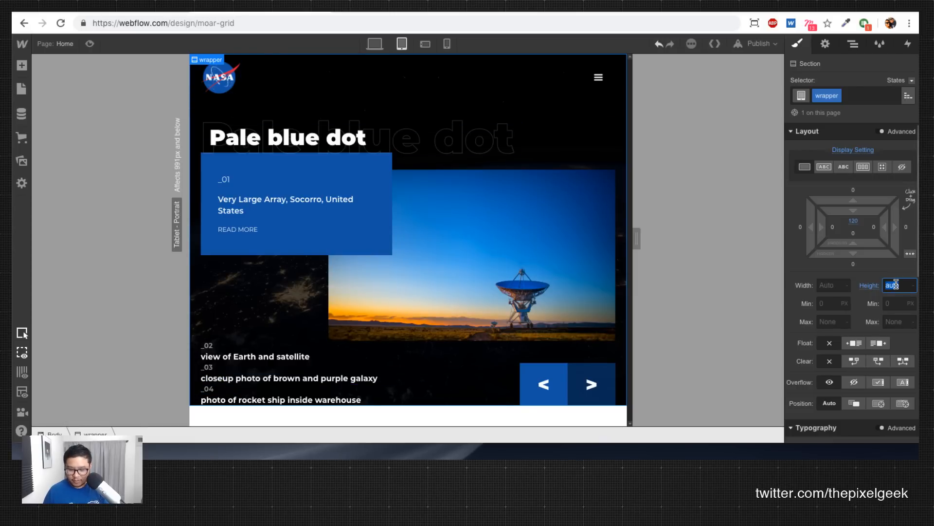
text(100vh)
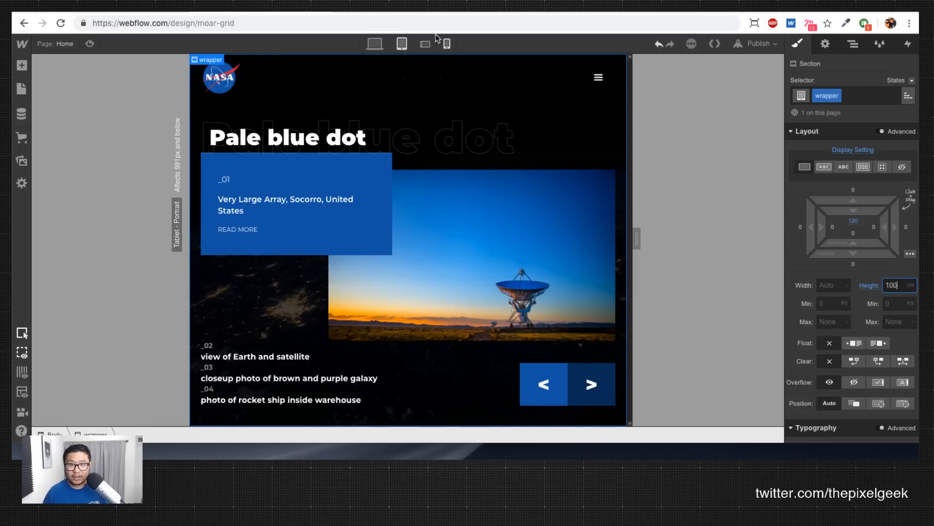
Step: Check the phone landscape layout at different widths, and set the wrapper's height to auto at the phone portrait breakpoint
click(426, 44)
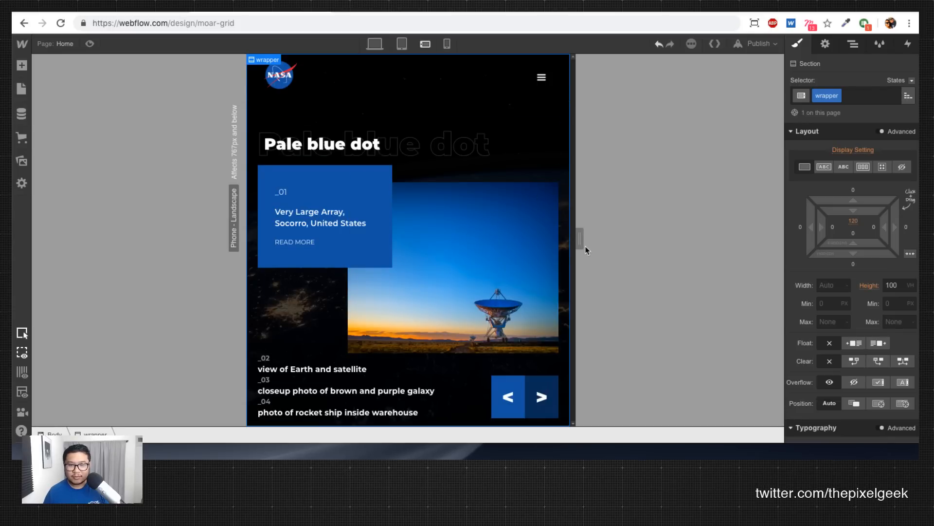
drag(578, 239, 536, 239)
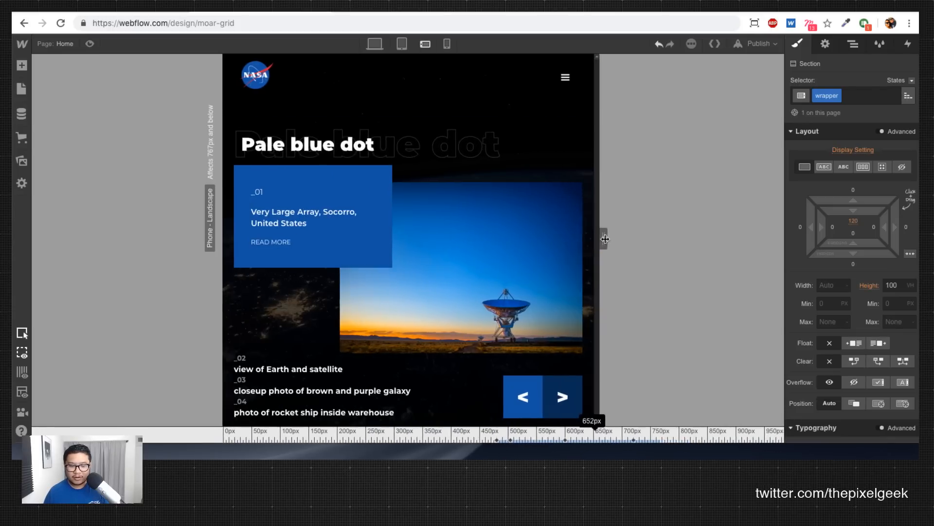
click(447, 43)
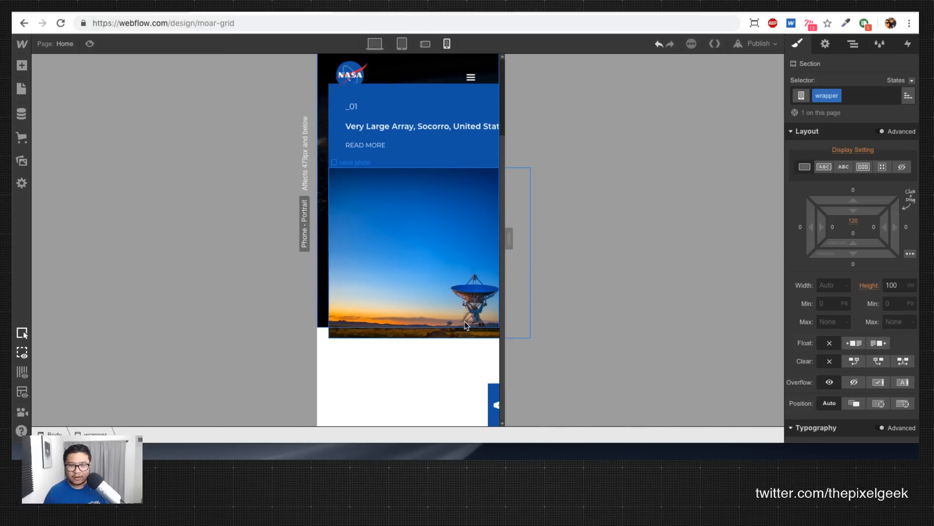
click(910, 285)
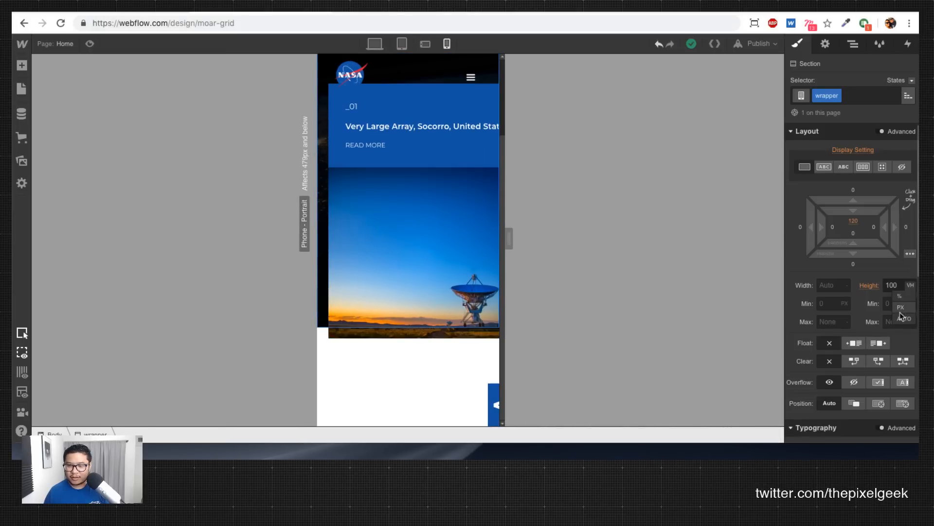
click(905, 319)
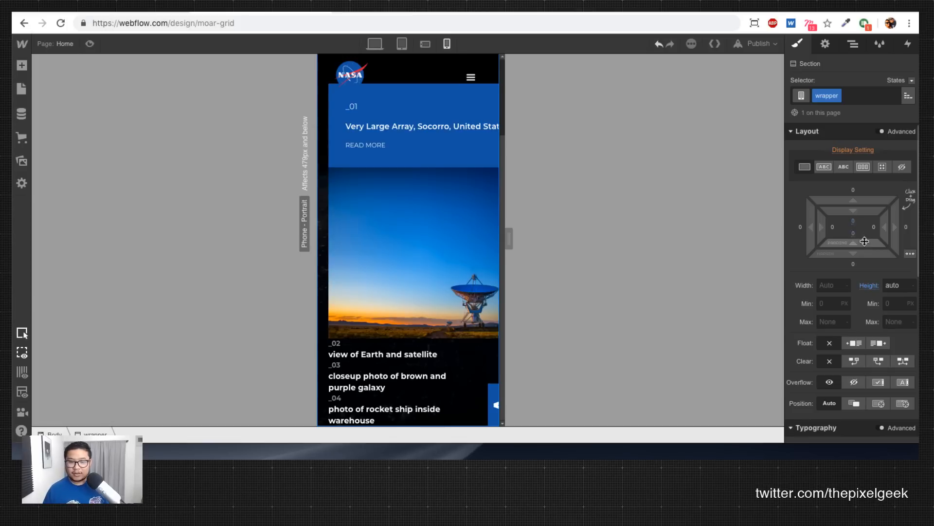
Step: Set the wrapper's bottom padding to 50 at the phone portrait breakpoint
drag(864, 242, 865, 226)
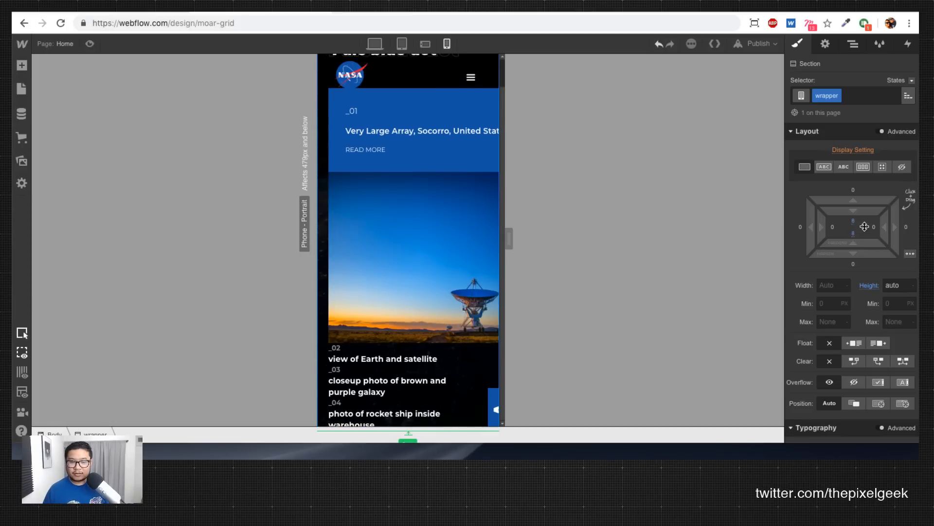
key(super+z)
click(854, 234)
text(50)
key(Return)
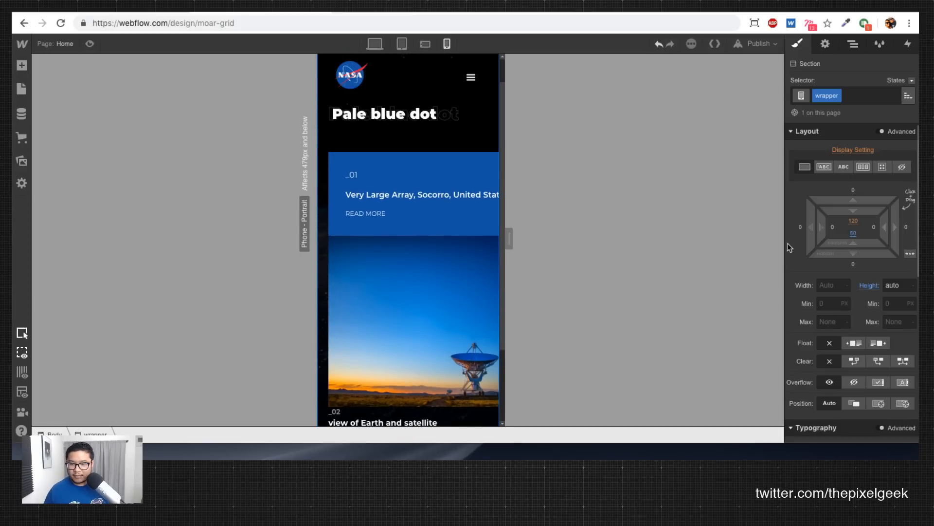
scroll(381, 309, down, 2)
scroll(394, 360, up, 3)
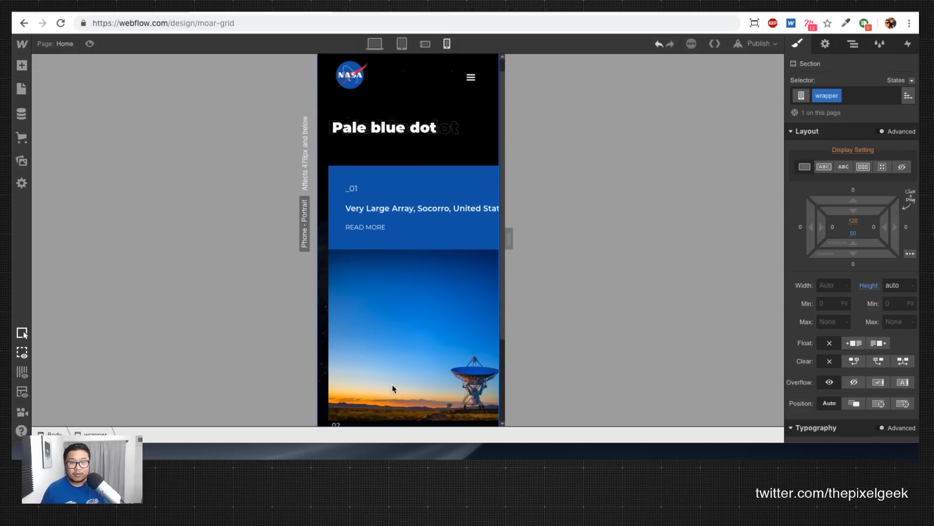
Step: Examine the whole phone portrait layout and the grid placement of the nasa photo and the numbered list block
scroll(393, 388, down, 3)
scroll(394, 388, up, 3)
scroll(394, 388, down, 3)
scroll(394, 387, up, 3)
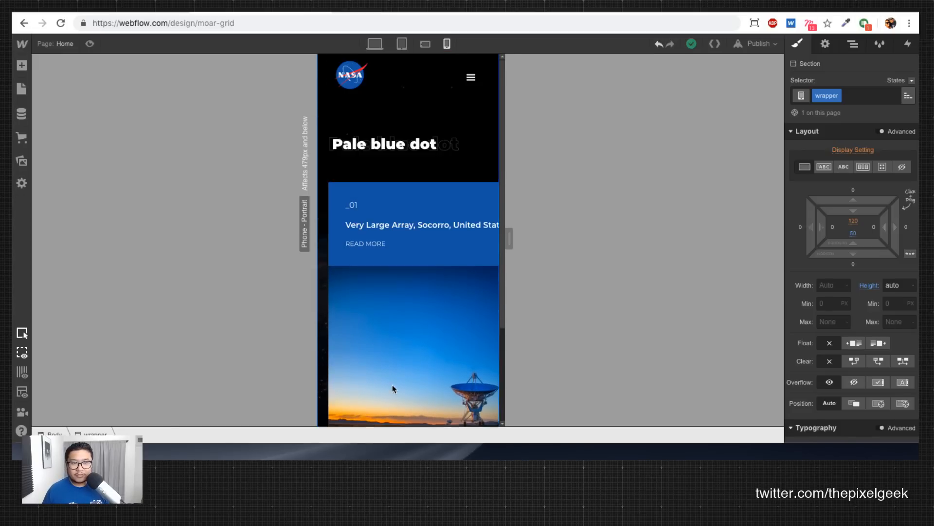
right_click(394, 389)
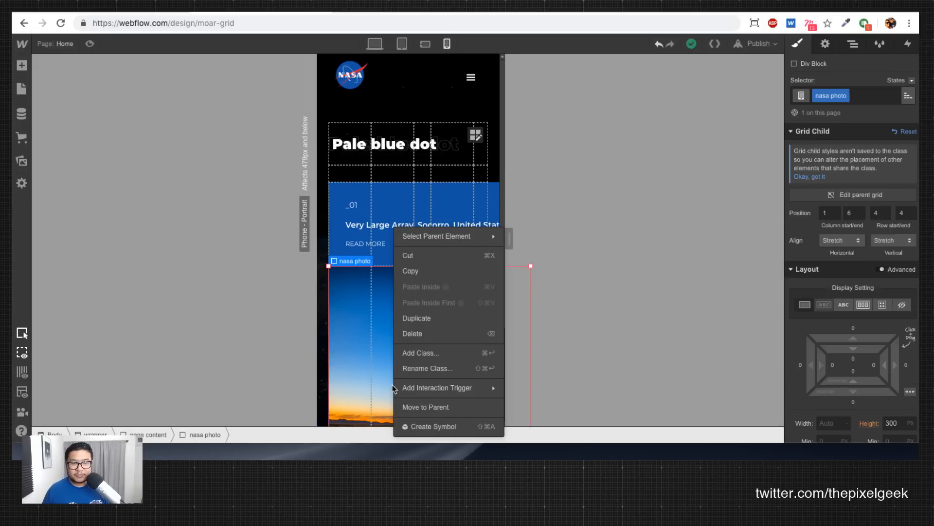
scroll(481, 329, down, 3)
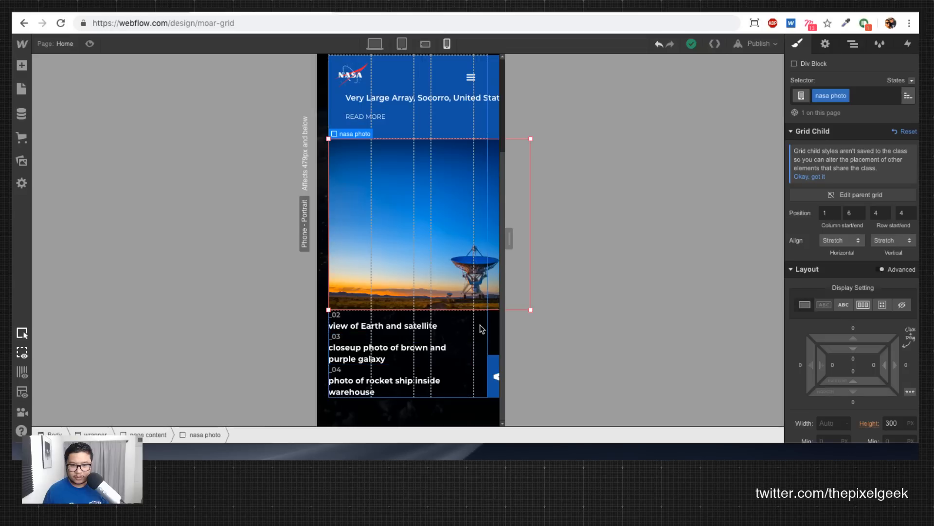
click(350, 316)
key(Up)
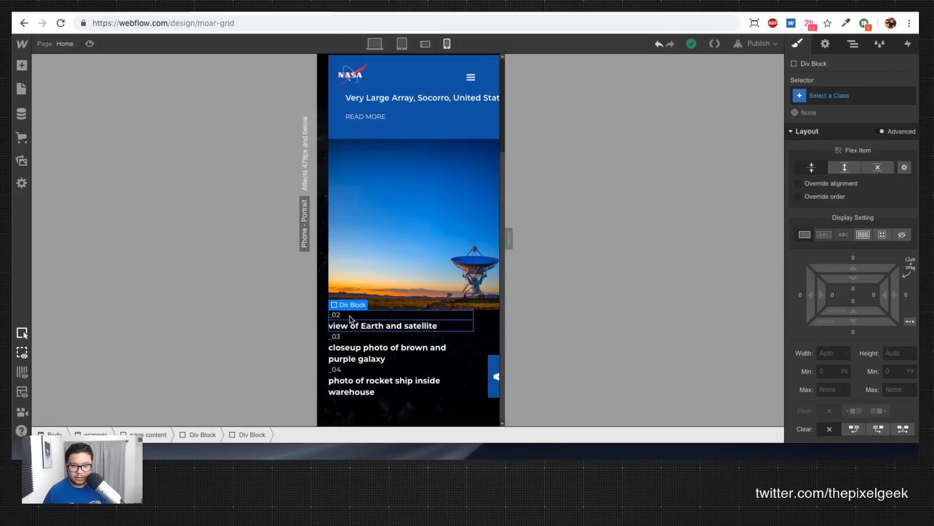
key(Up)
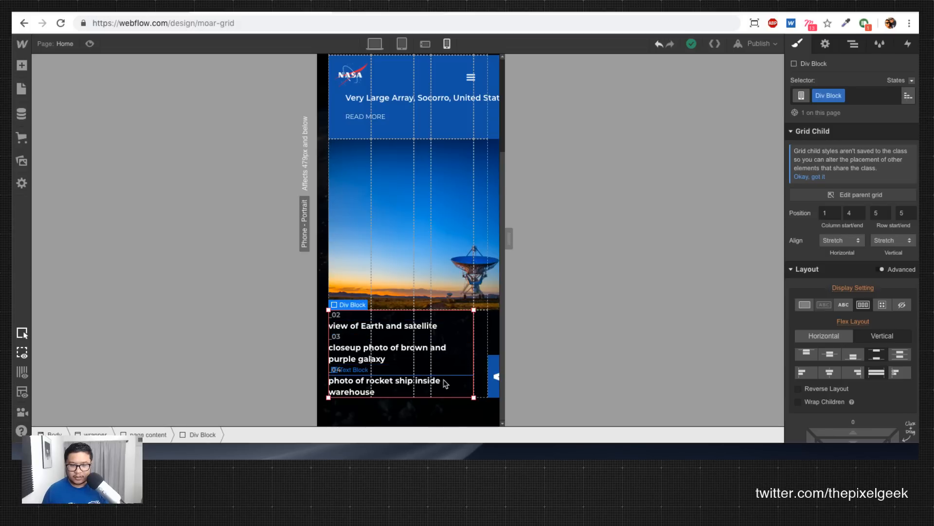
Step: Add a row to the end of the page content grid at the phone portrait breakpoint
click(481, 335)
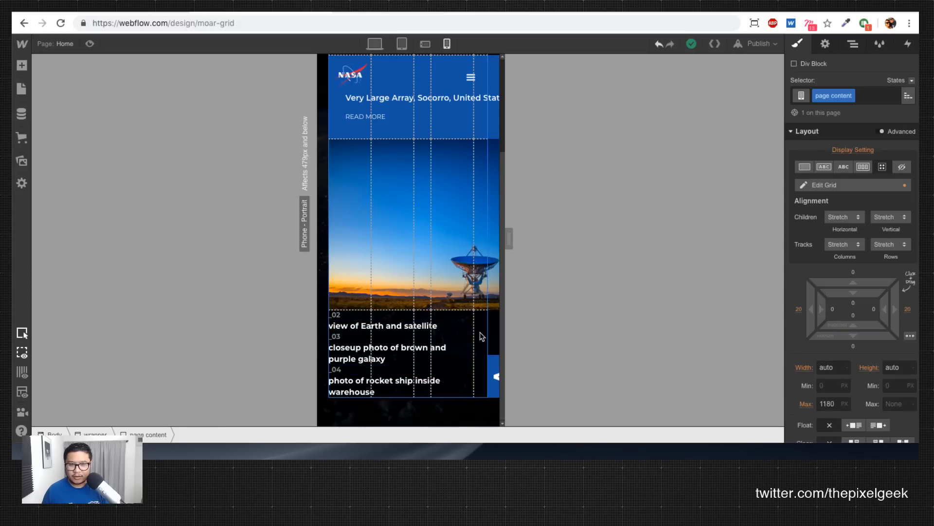
scroll(480, 332, up, 5)
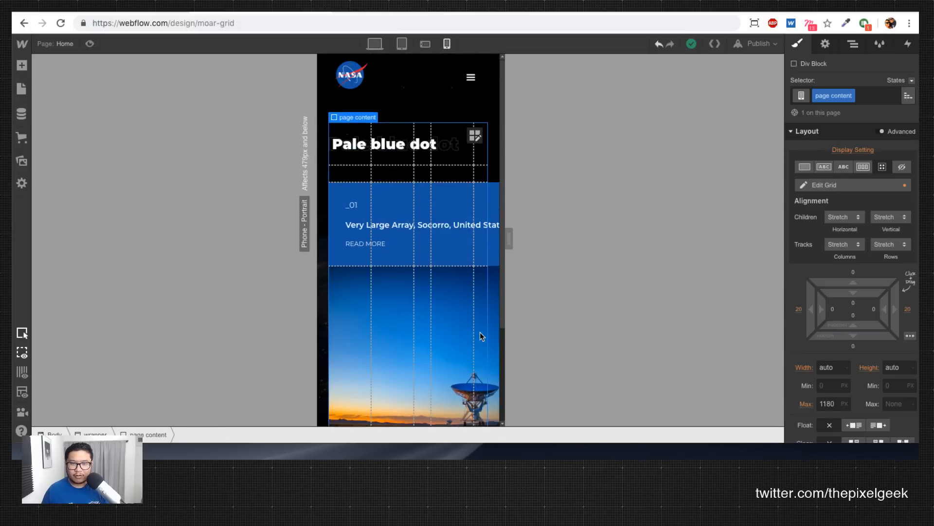
click(474, 138)
scroll(430, 348, down, 3)
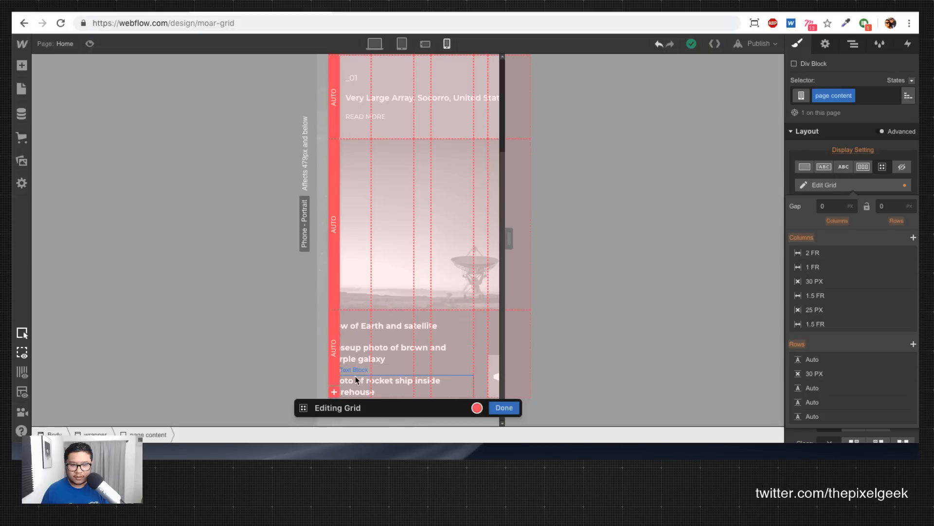
click(496, 411)
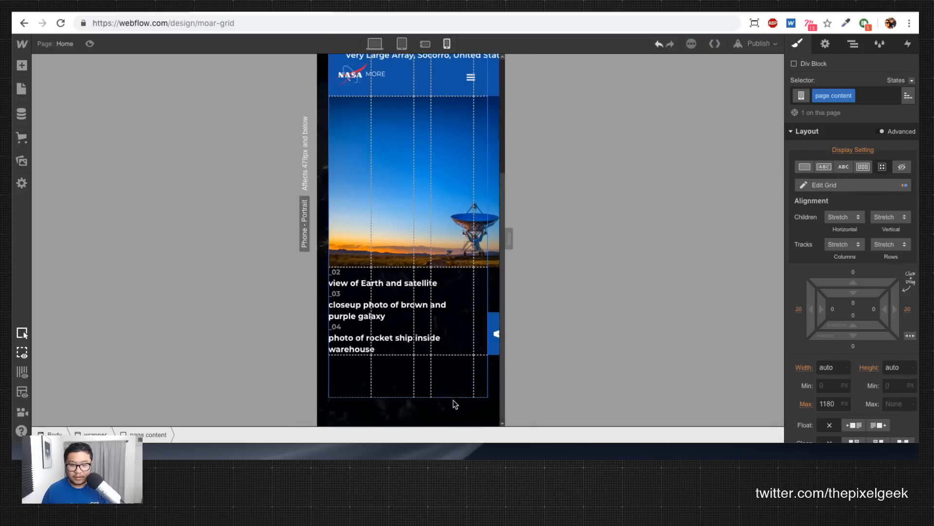
Step: Move Div Block 3 with the arrow blocks to column 1 of grid row 6, below the numbered list, and display its style settings
click(492, 316)
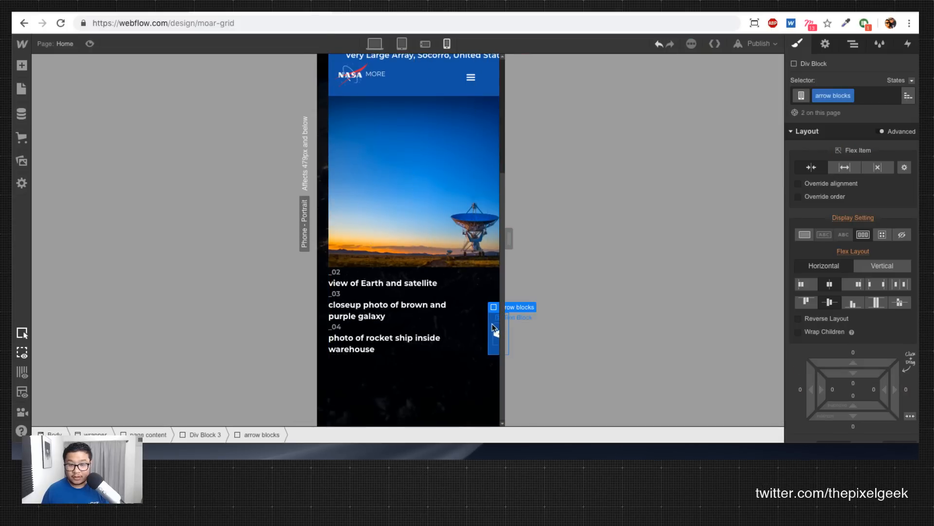
click(852, 44)
click(847, 336)
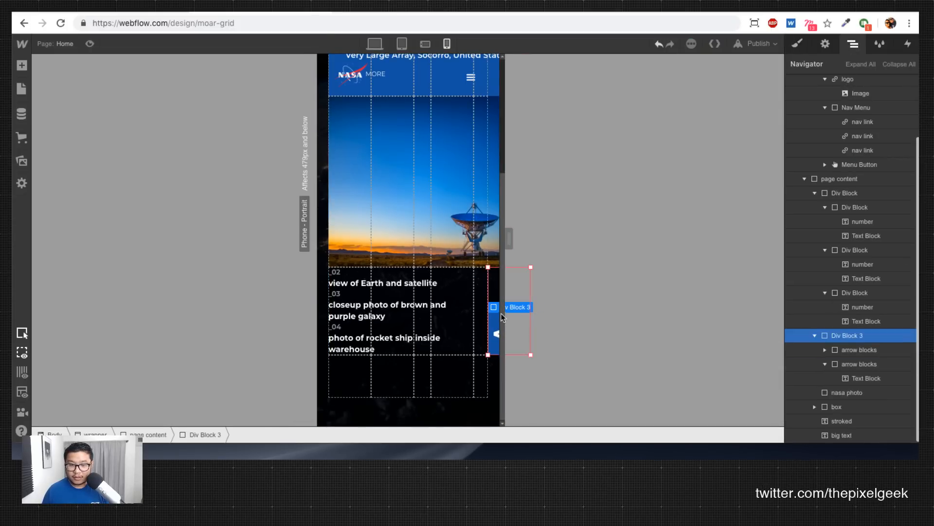
drag(497, 318, 352, 375)
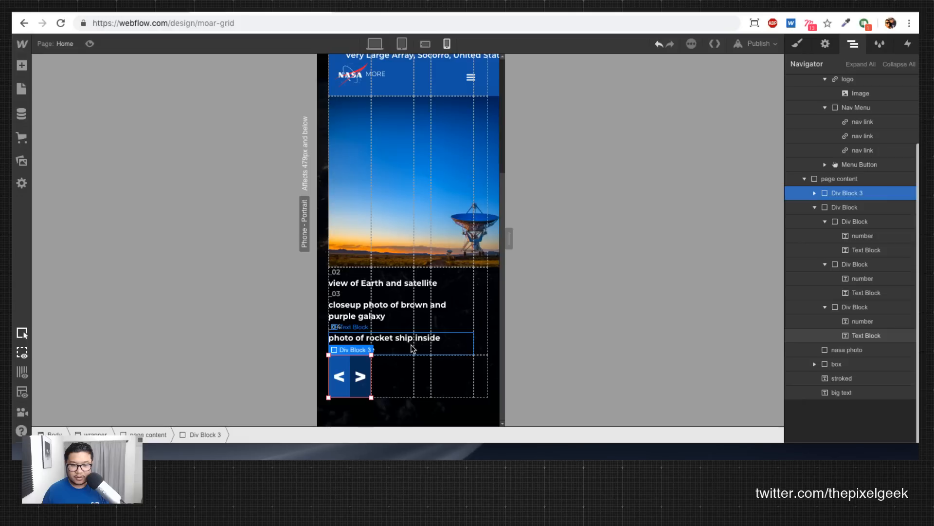
key(s)
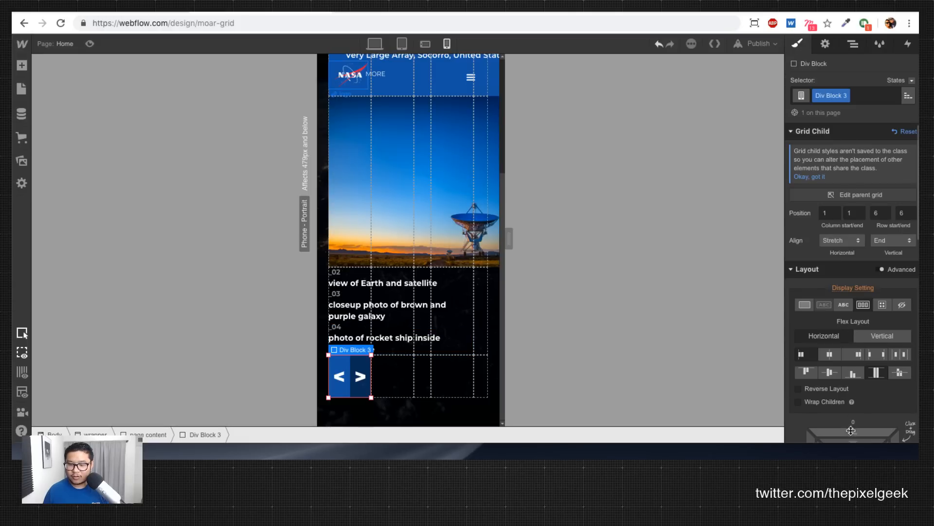
Step: Set the top margin of Div Block 3 with the arrow blocks to 25 px at the phone portrait breakpoint
drag(849, 432, 851, 390)
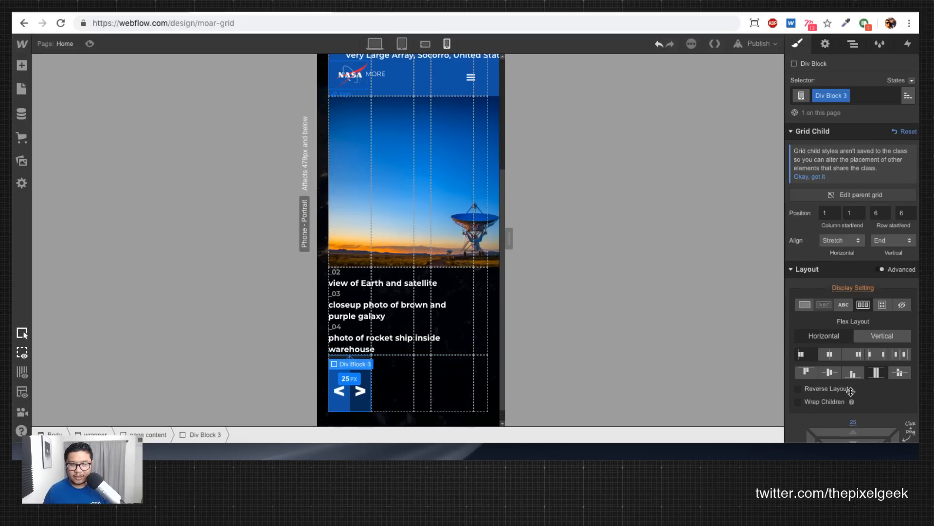
scroll(455, 292, up, 4)
scroll(454, 292, down, 2)
scroll(454, 292, up, 2)
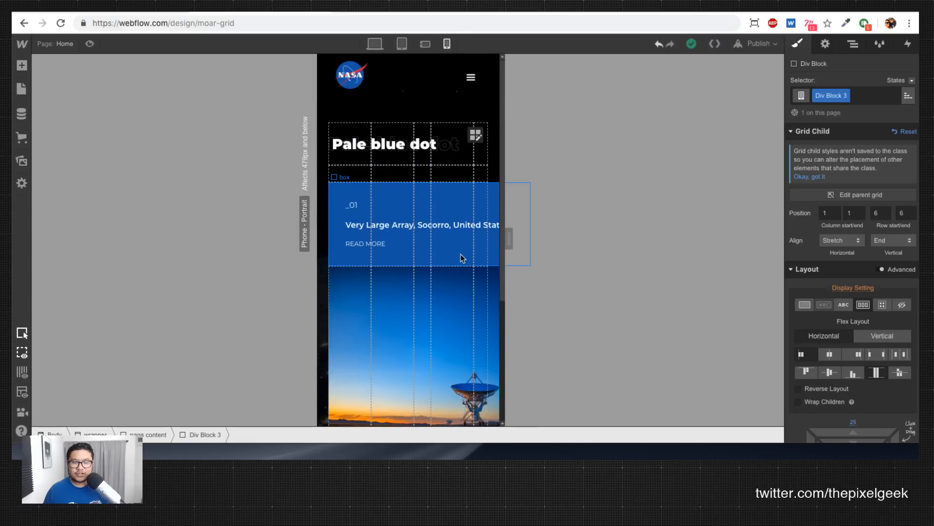
Step: Try reducing the blue box's left and right padding to 19 px, and undo the change
click(460, 253)
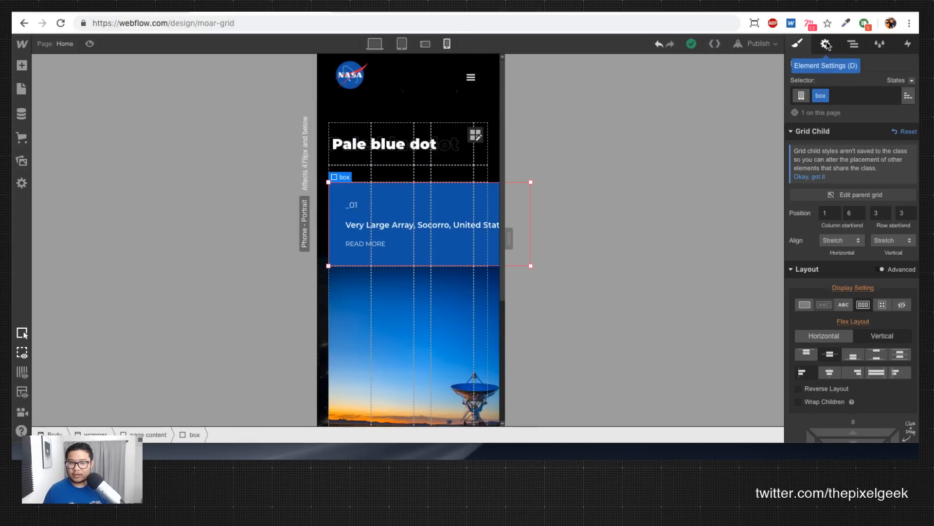
scroll(878, 243, down, 6)
scroll(883, 219, up, 1)
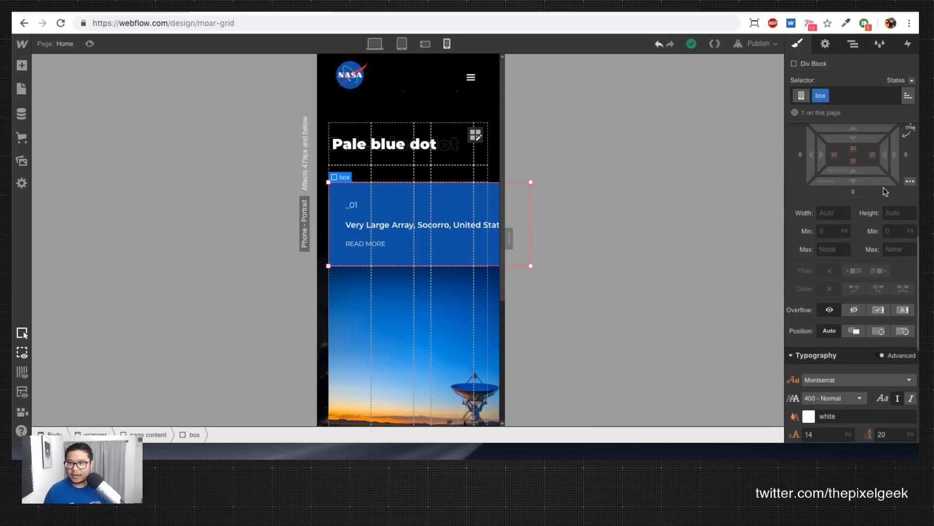
drag(884, 160, 905, 162)
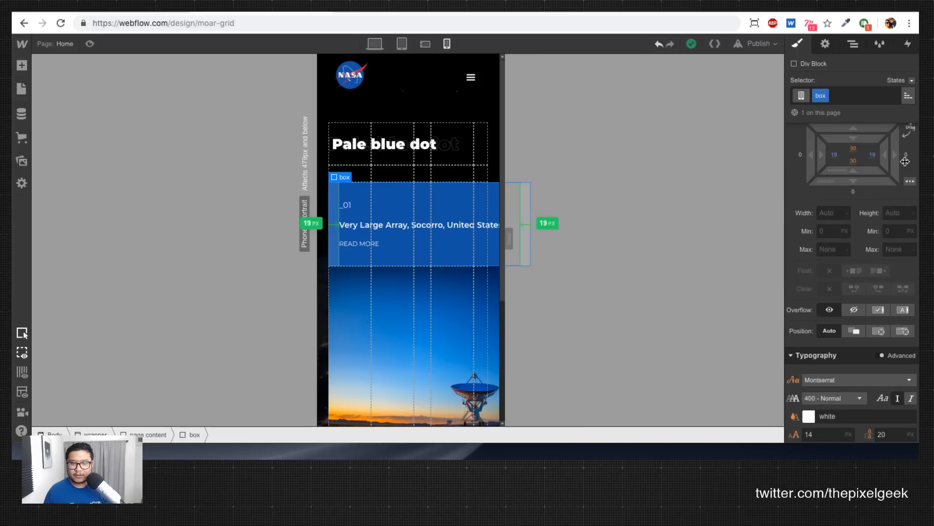
key(super+z)
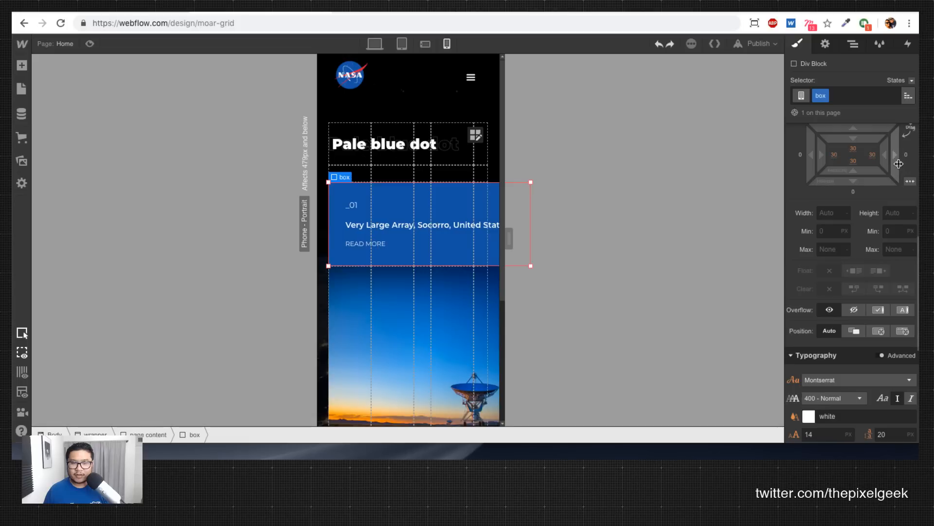
Step: Examine the page content grid and its wrapper from the heading down to the arrow blocks for overflow at phone width
click(487, 161)
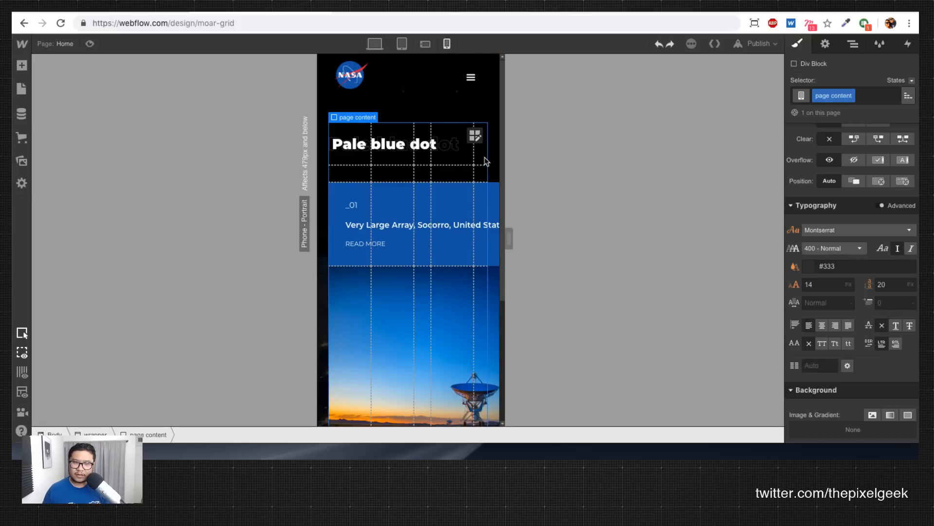
click(854, 161)
click(854, 161)
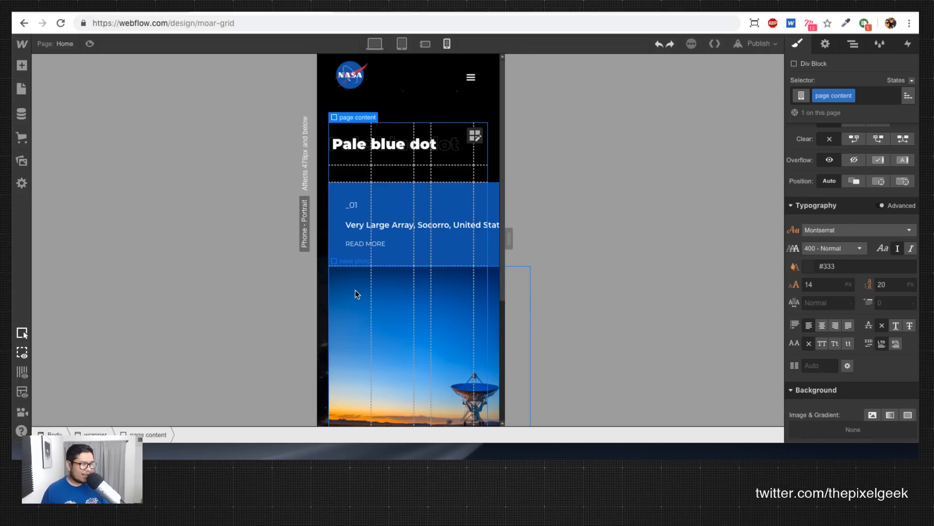
scroll(362, 282, down, 5)
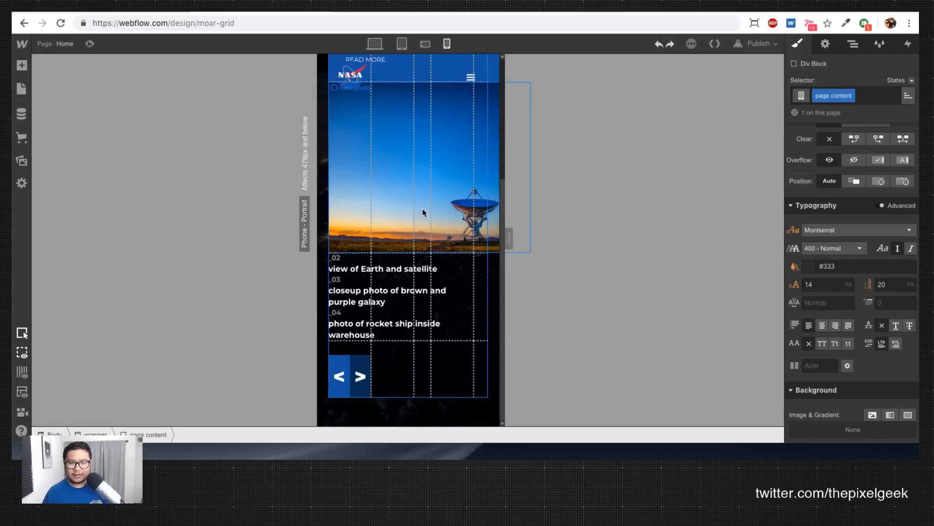
click(486, 261)
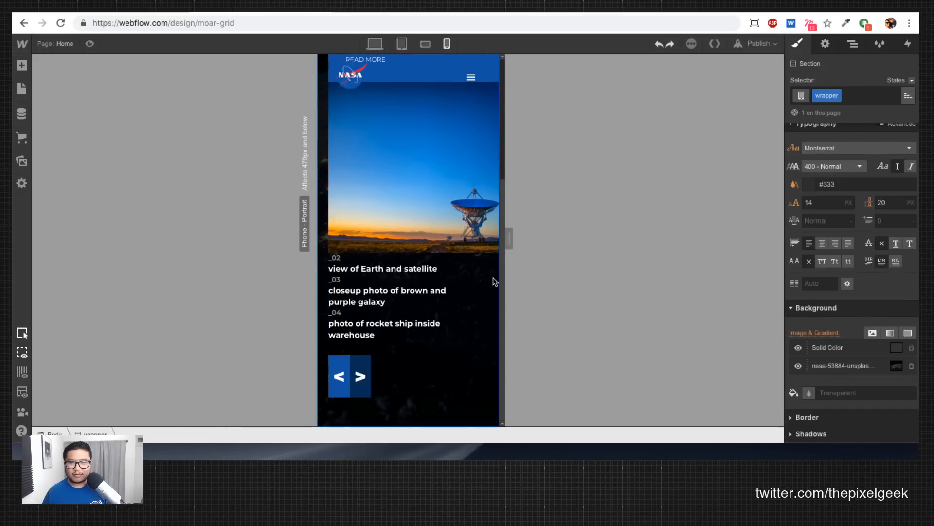
click(466, 167)
scroll(462, 249, up, 5)
Step: Delete the 30 px and 25 px gap columns from the page content grid at the phone portrait breakpoint
click(477, 140)
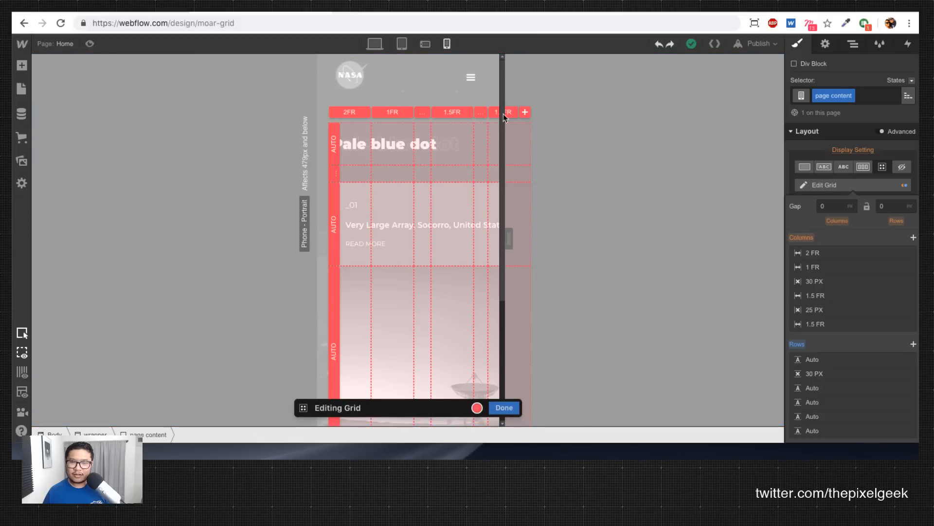
scroll(501, 296, down, 2)
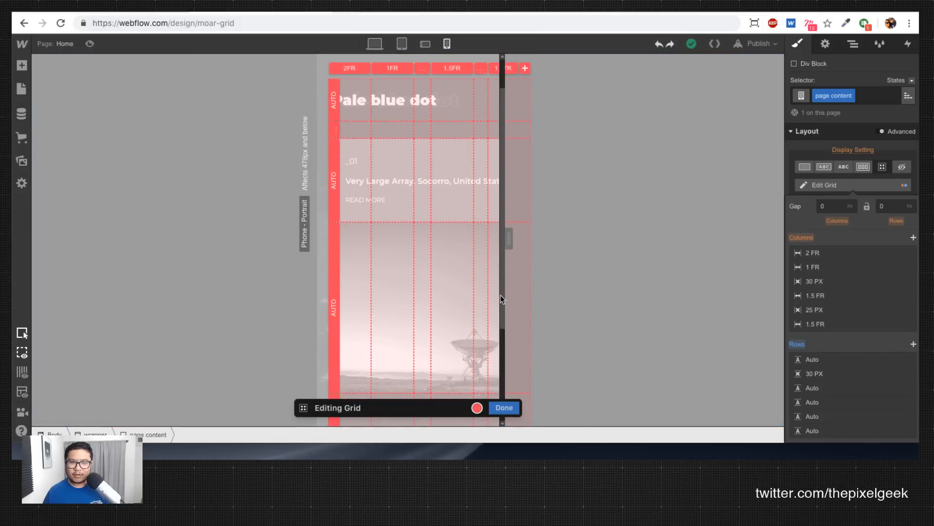
scroll(500, 298, up, 2)
scroll(503, 298, down, 8)
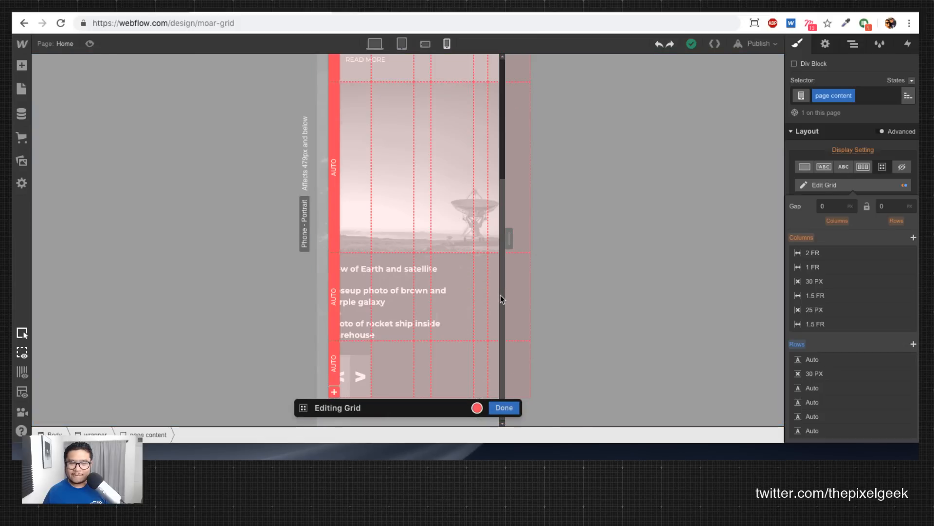
scroll(502, 299, up, 8)
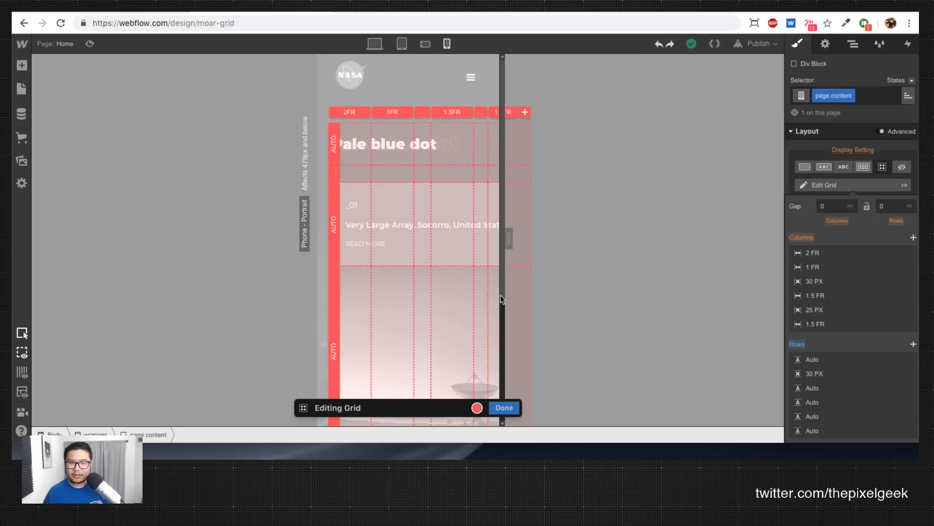
scroll(502, 299, down, 8)
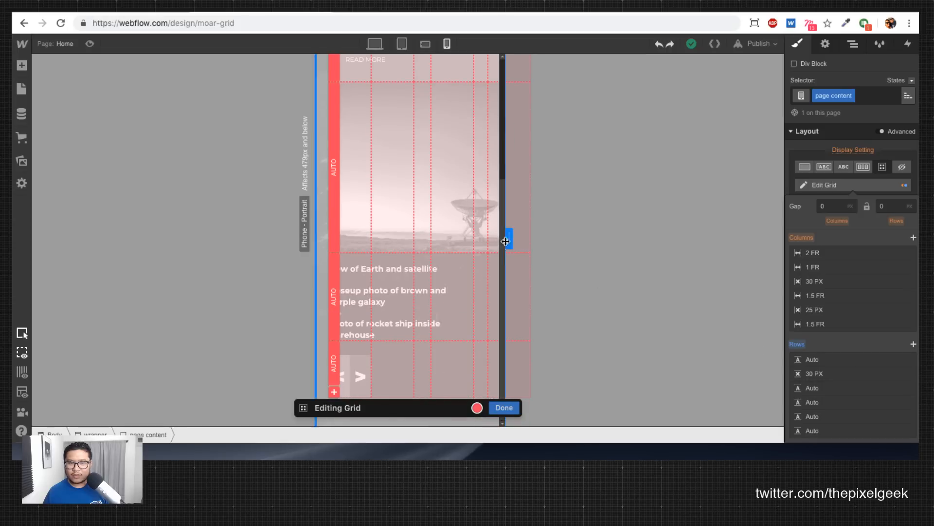
scroll(419, 234, up, 6)
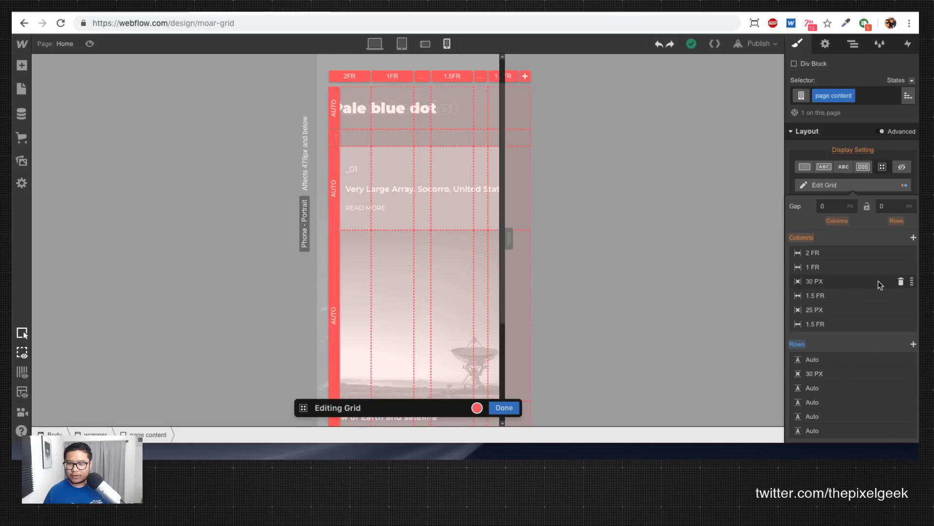
click(901, 281)
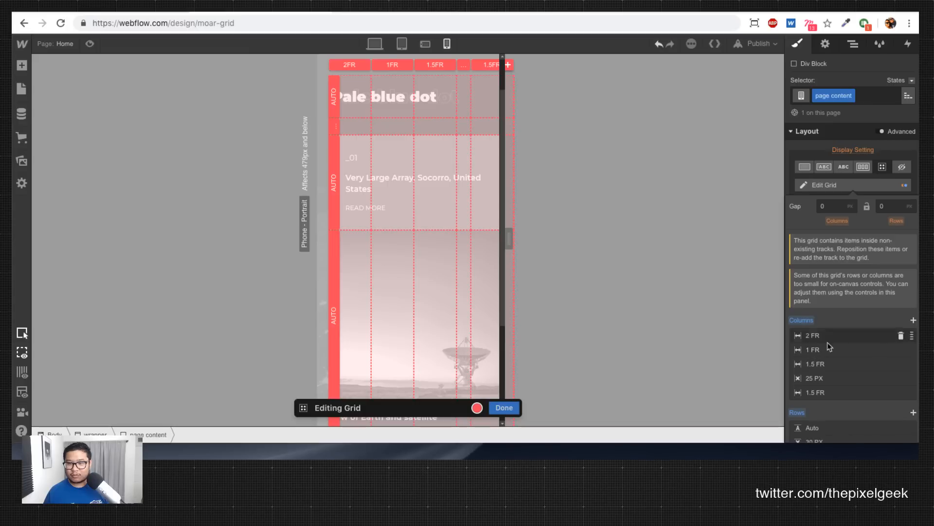
click(901, 378)
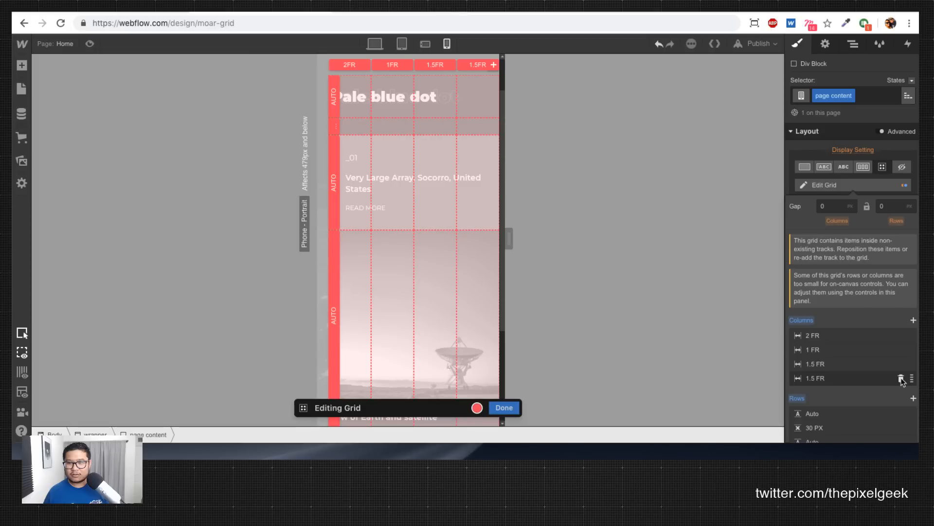
Step: Finish editing the grid and fit the Pale blue dot big text to columns 1 to 4 of the first row
click(478, 115)
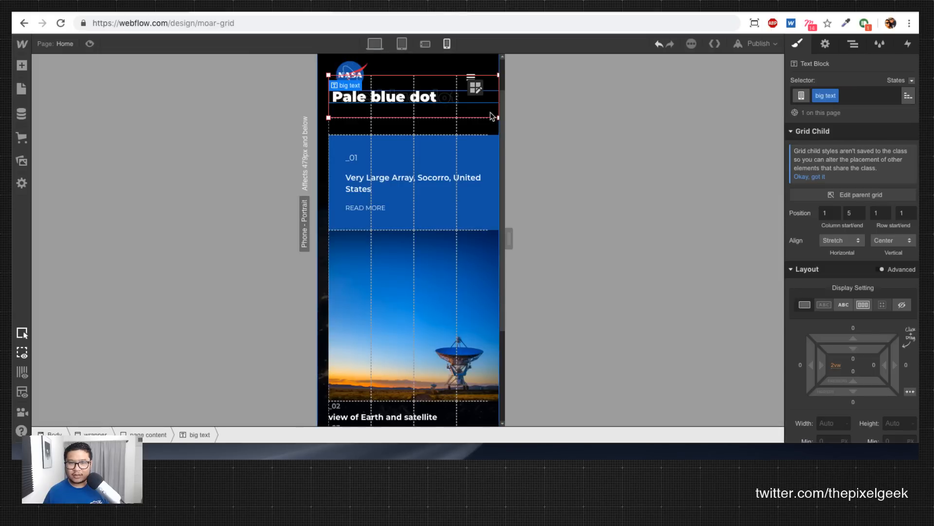
drag(491, 117, 456, 118)
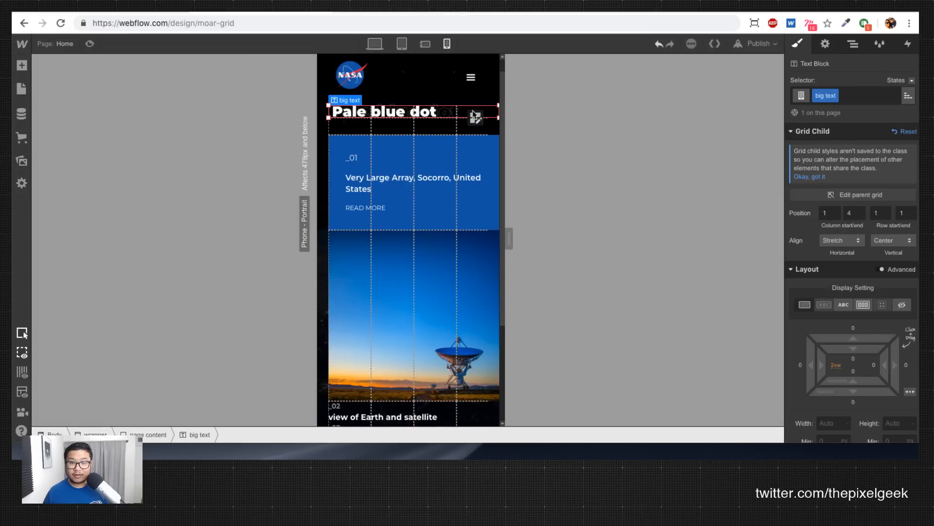
click(447, 114)
click(853, 44)
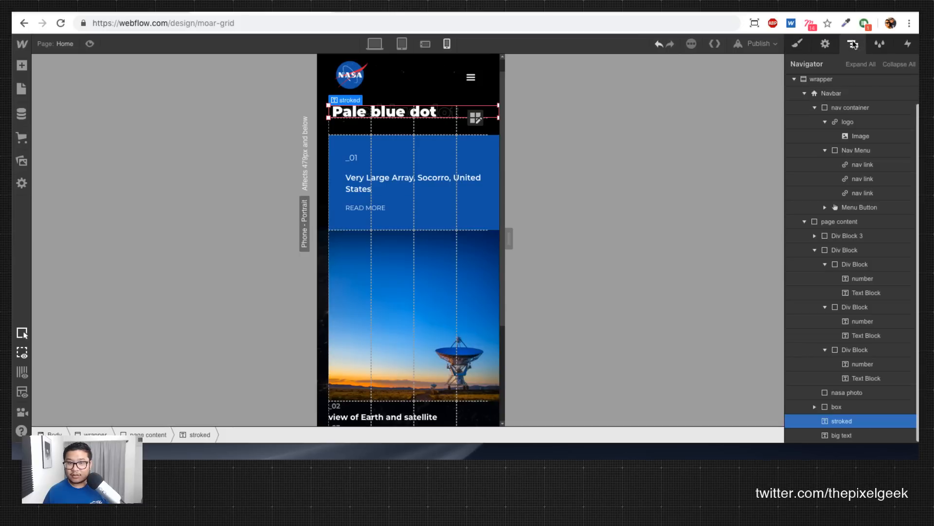
click(843, 435)
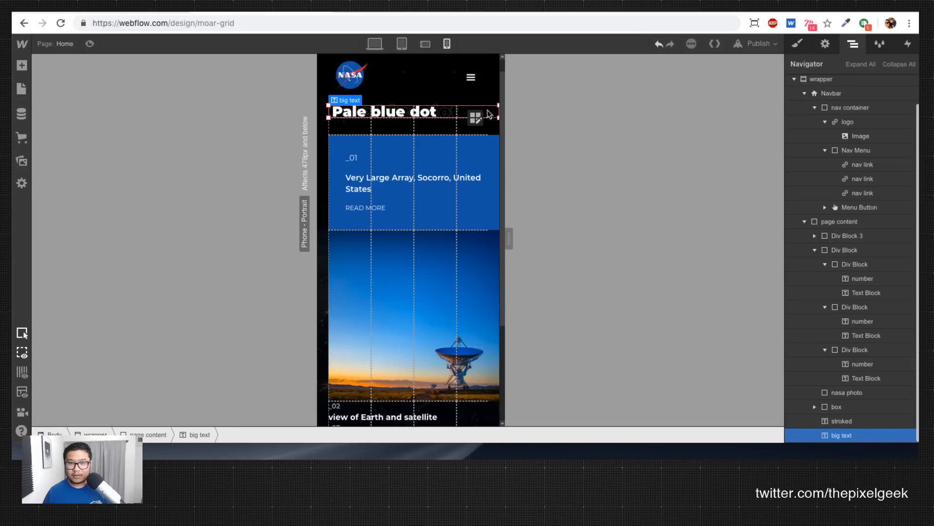
drag(497, 117, 476, 116)
Step: Fit the blue box to columns 1 to 4 of grid row 3, and select the nasa photo below it
click(481, 146)
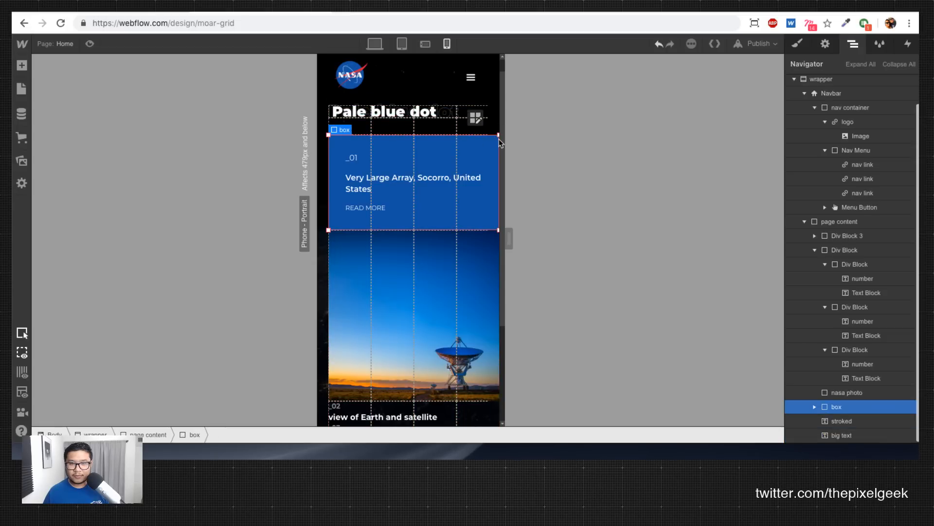
drag(498, 136, 481, 194)
scroll(470, 231, down, 1)
click(473, 238)
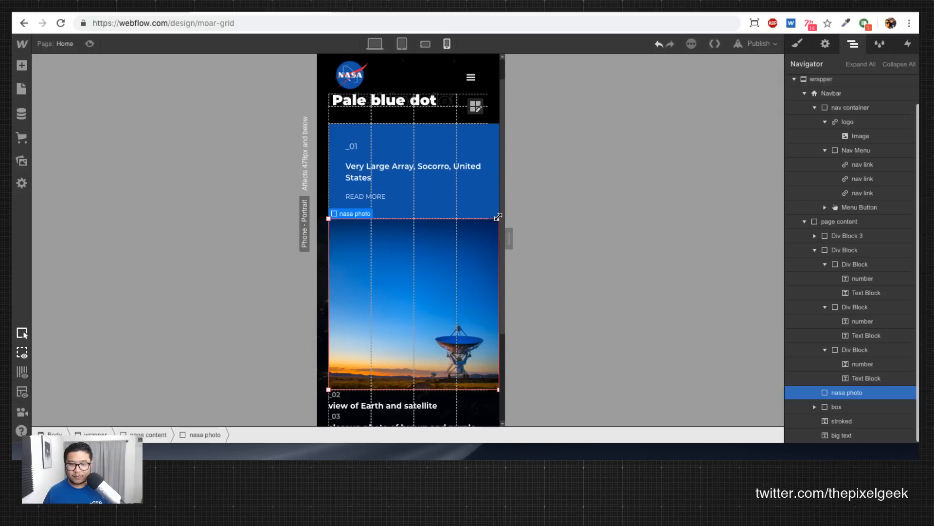
Step: Select the outer Div Block holding the numbered list and check its extent in the grid
scroll(492, 228, down, 3)
click(379, 269)
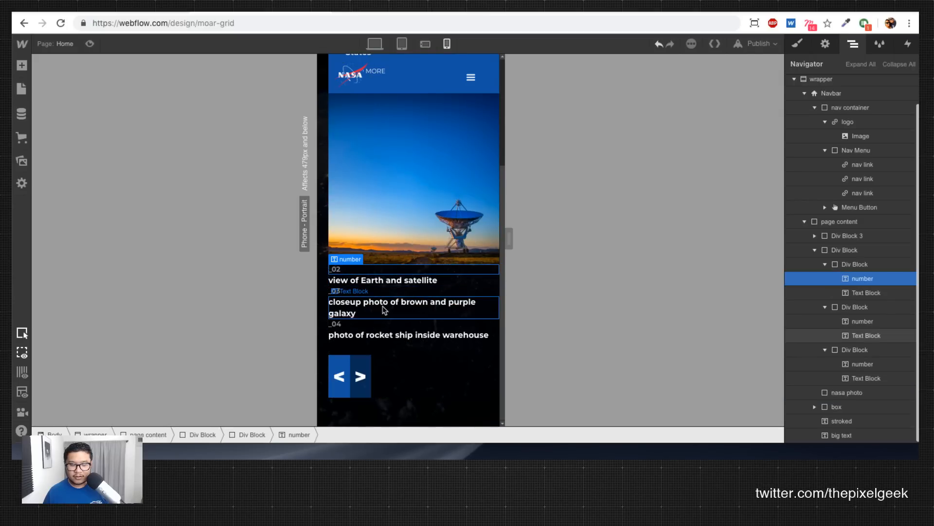
key(Up)
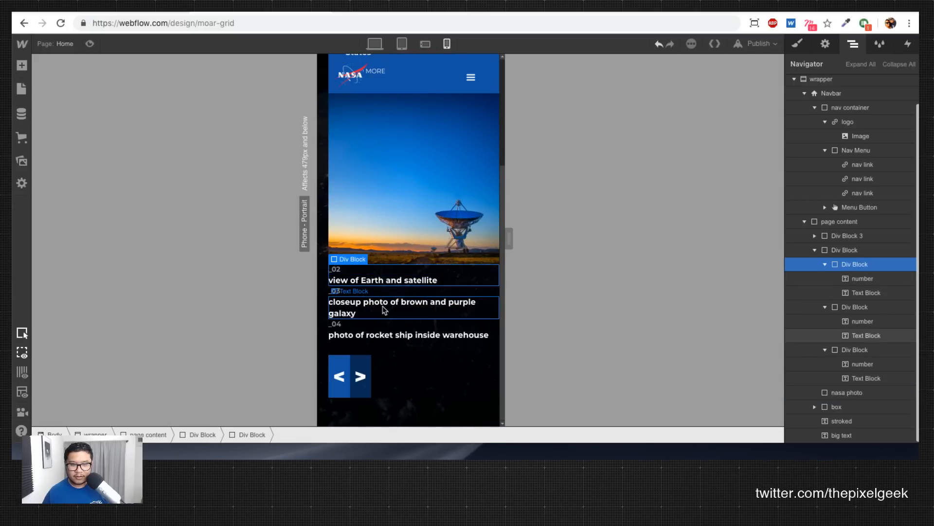
click(847, 250)
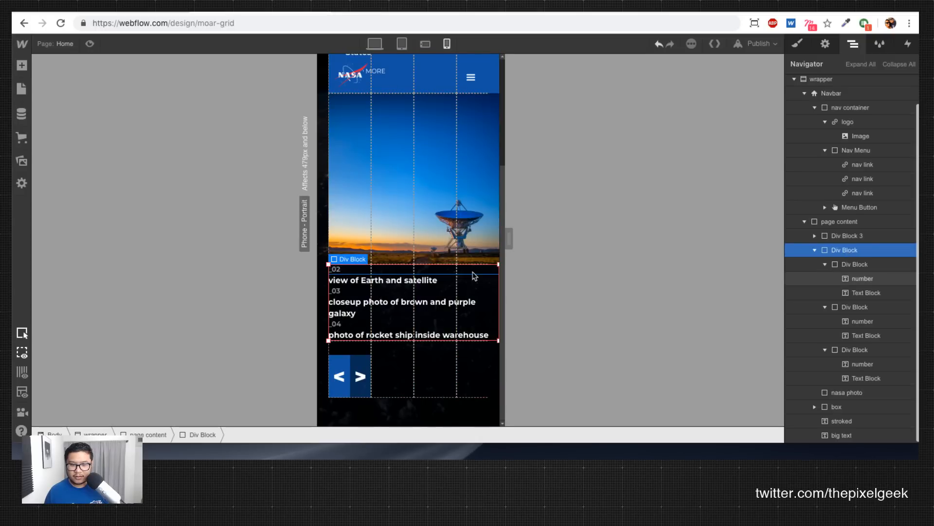
scroll(487, 415, up, 3)
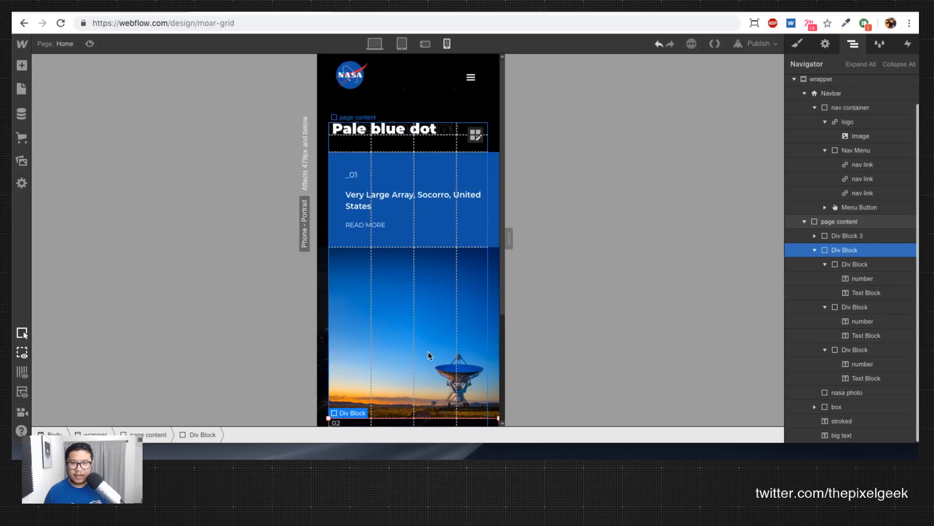
Step: Check the wrapper's spacing, try a right margin of 0 on the page content grid, and undo the margin change
click(326, 144)
click(798, 45)
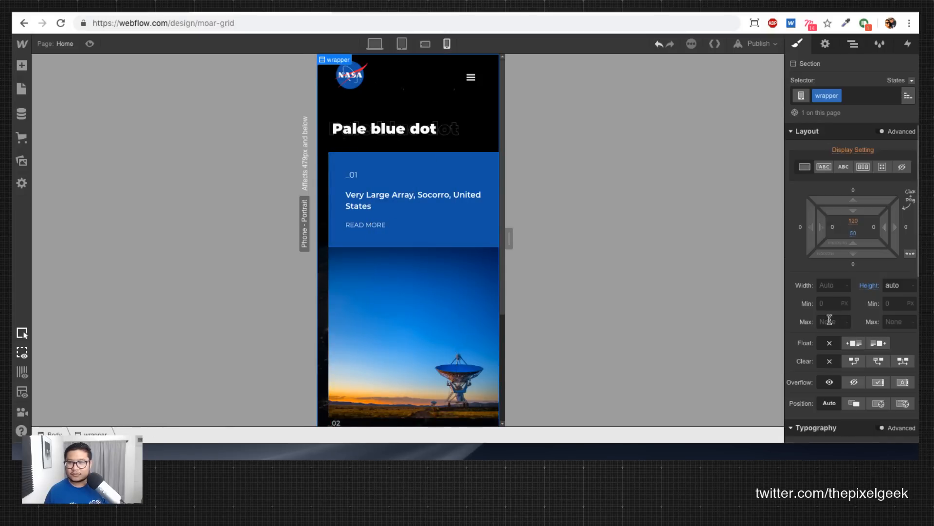
click(381, 157)
key(Up)
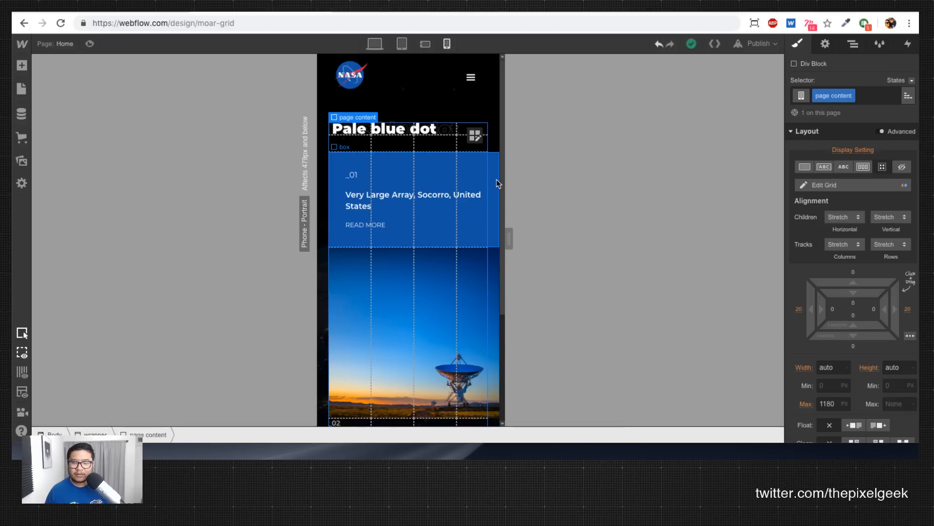
click(907, 309)
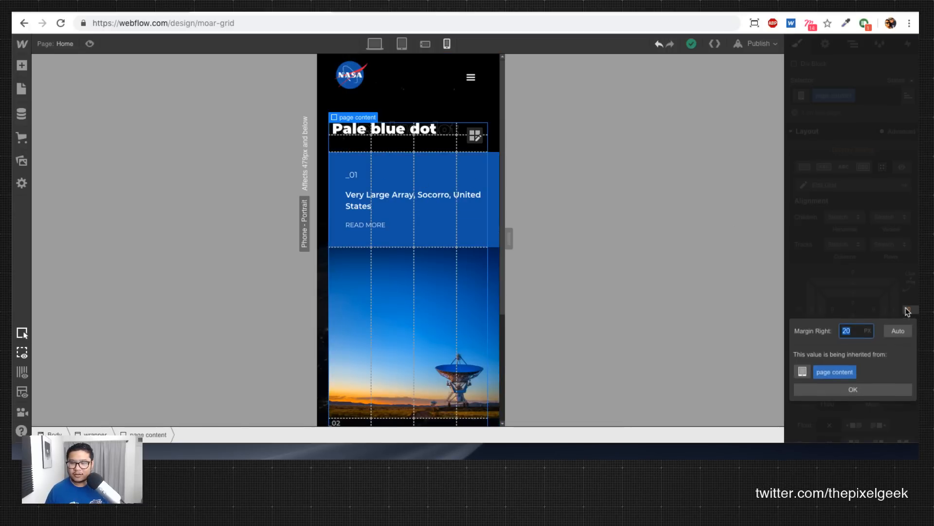
text(0)
key(Return)
key(ctrl+z)
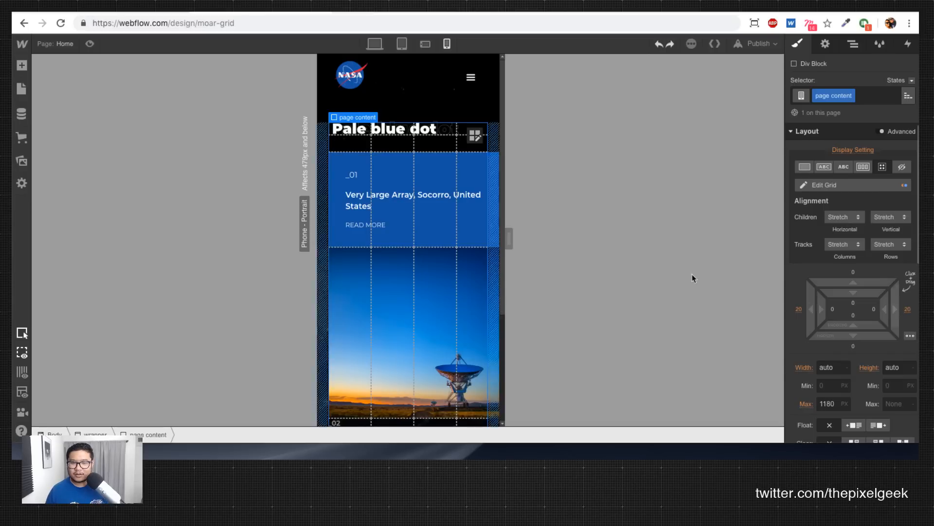
Step: Try once more to adjust the blue box's side padding at the phone portrait breakpoint, and undo it
click(495, 169)
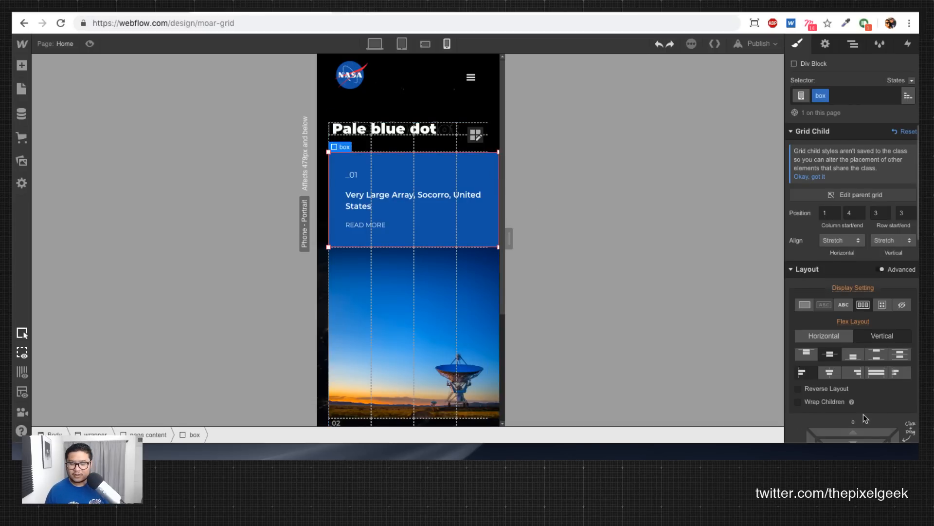
scroll(866, 418, down, 3)
drag(883, 383, 918, 381)
key(ctrl+z)
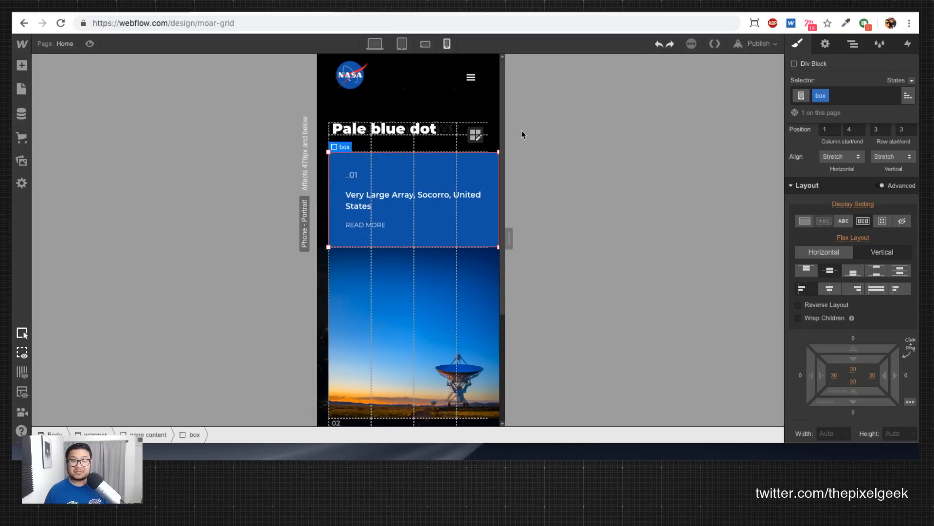
Step: Open the page content grid for editing, examine its column and row tracks on phone portrait, and leave the grid editor
click(475, 135)
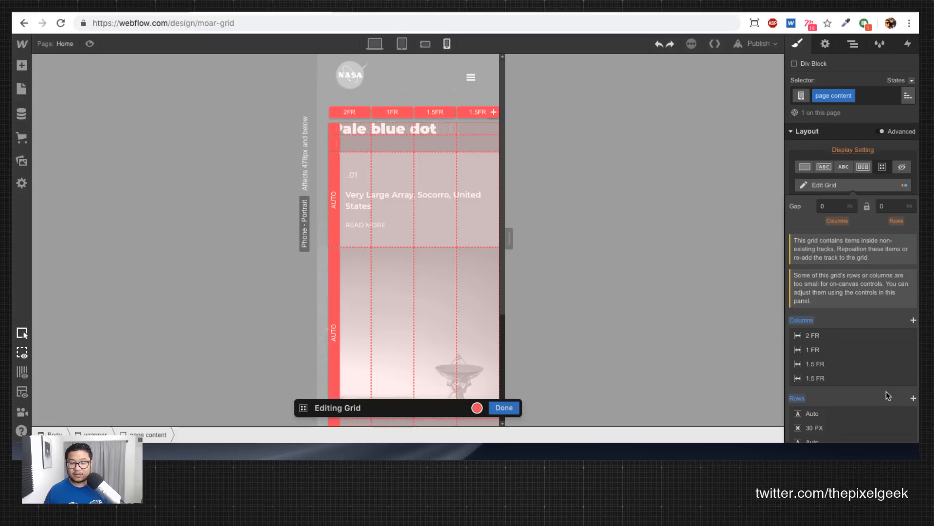
scroll(888, 396, down, 2)
scroll(468, 334, down, 2)
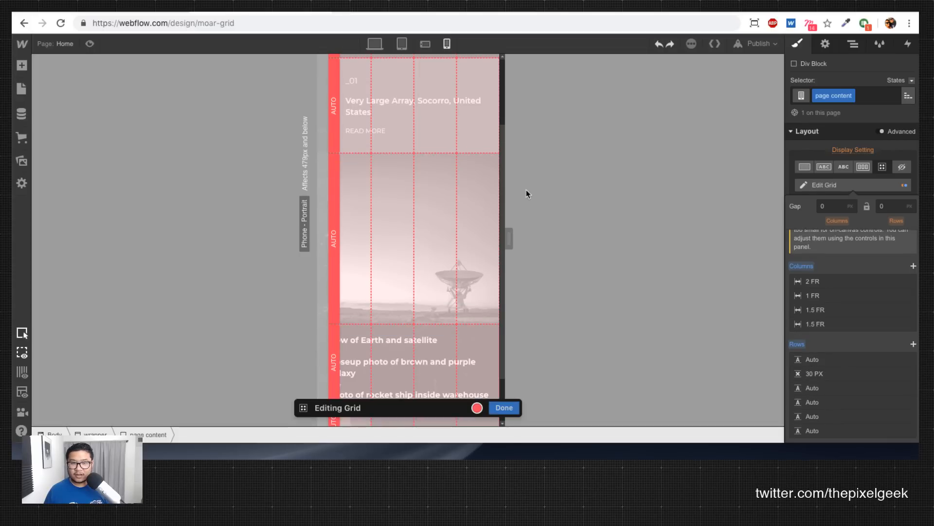
scroll(527, 189, up, 2)
click(504, 407)
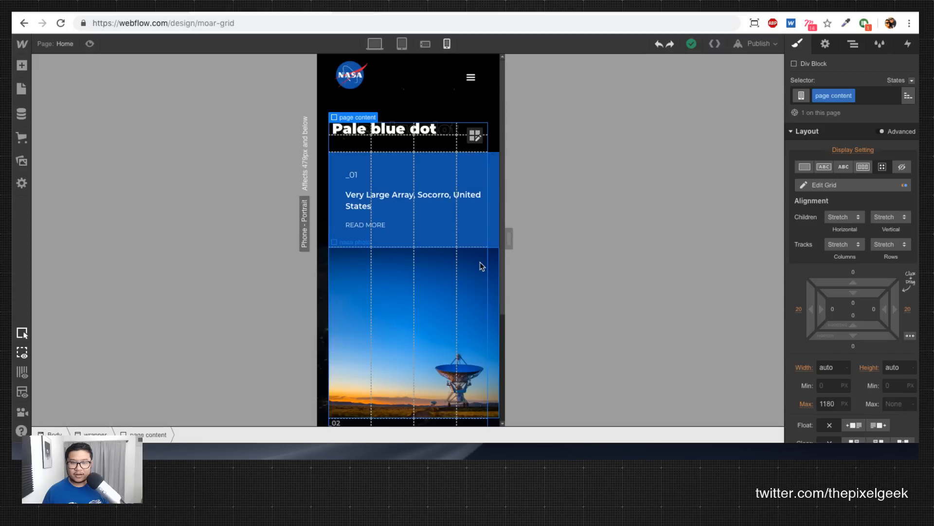
Step: Give the nasa photo a bottom margin of 20 px to separate it from the numbered list
scroll(469, 319, down, 3)
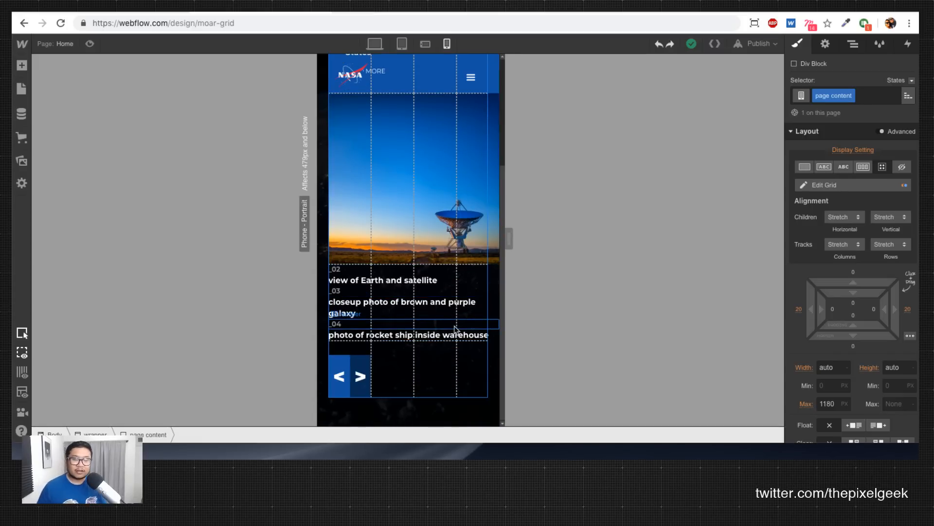
click(430, 251)
drag(853, 390, 853, 429)
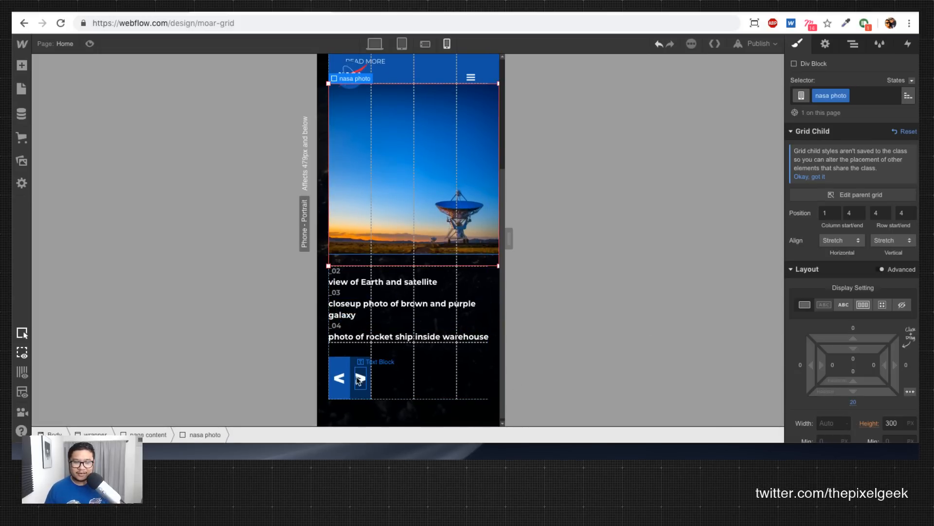
Step: Select the wrapper section and review the stacked phone portrait layout from the heading down to the arrow buttons
click(323, 353)
scroll(432, 323, up, 3)
scroll(433, 322, down, 3)
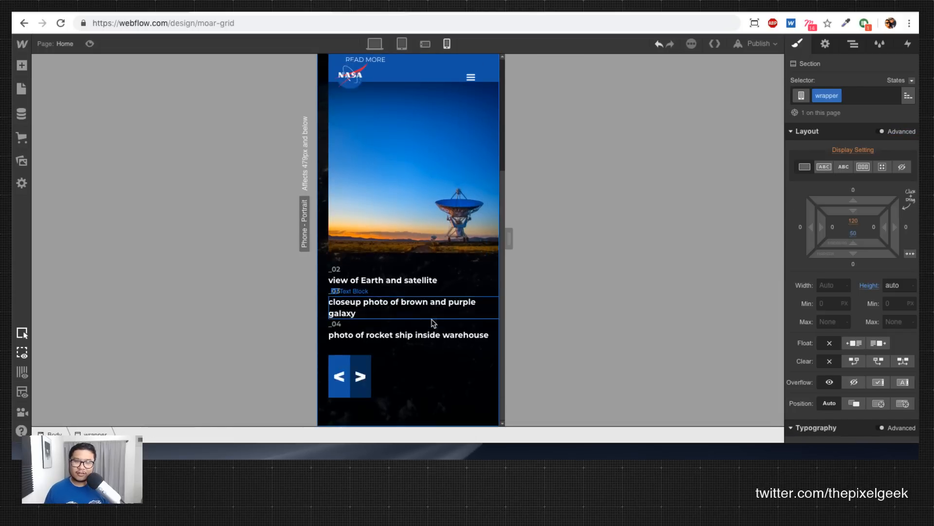
scroll(431, 322, up, 3)
scroll(476, 319, down, 3)
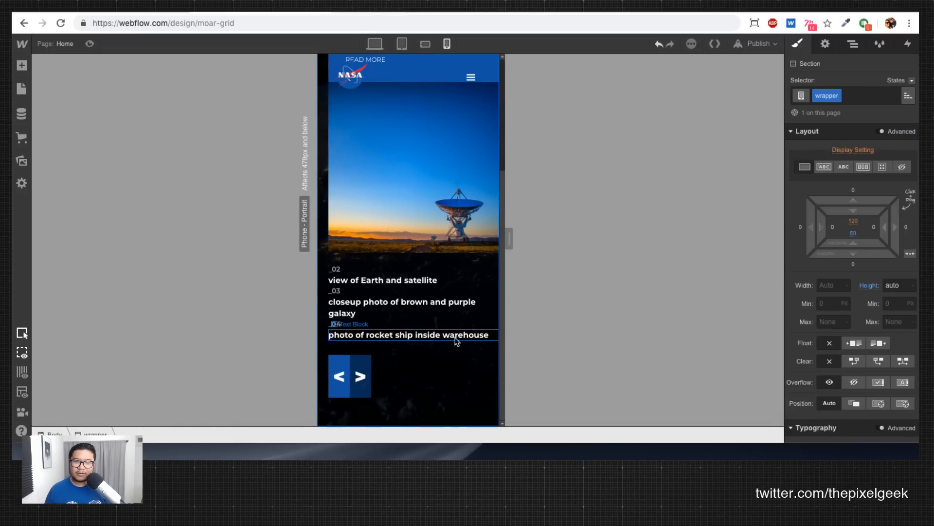
scroll(457, 341, up, 5)
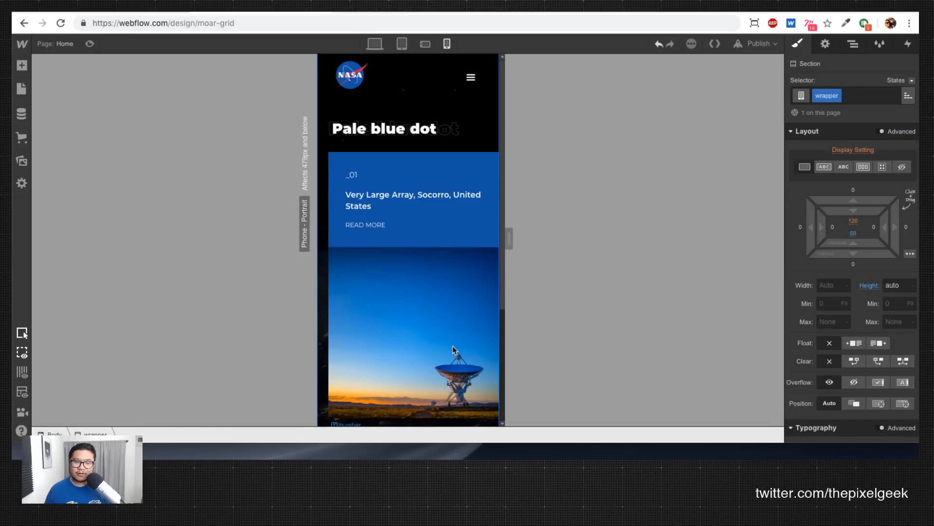
Step: Set the page content grid's left and right margins to 10 px at the phone portrait breakpoint
click(340, 240)
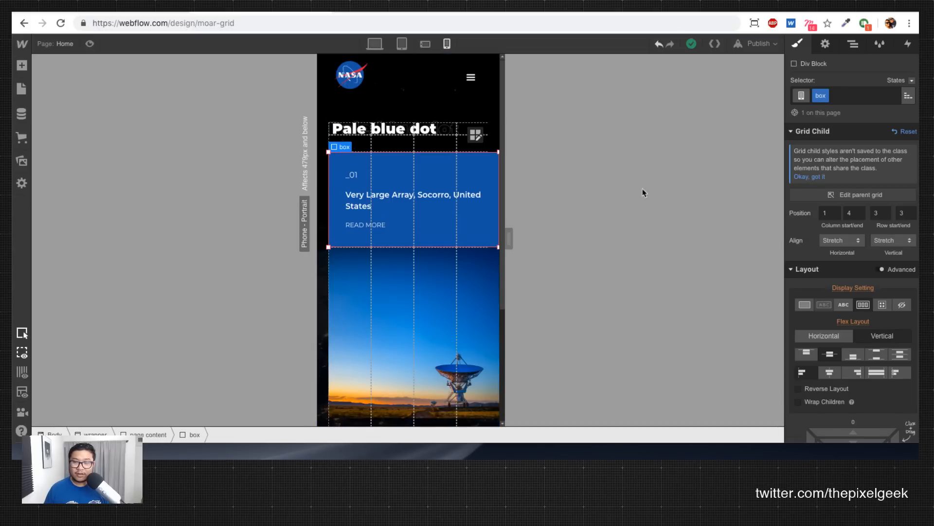
click(148, 434)
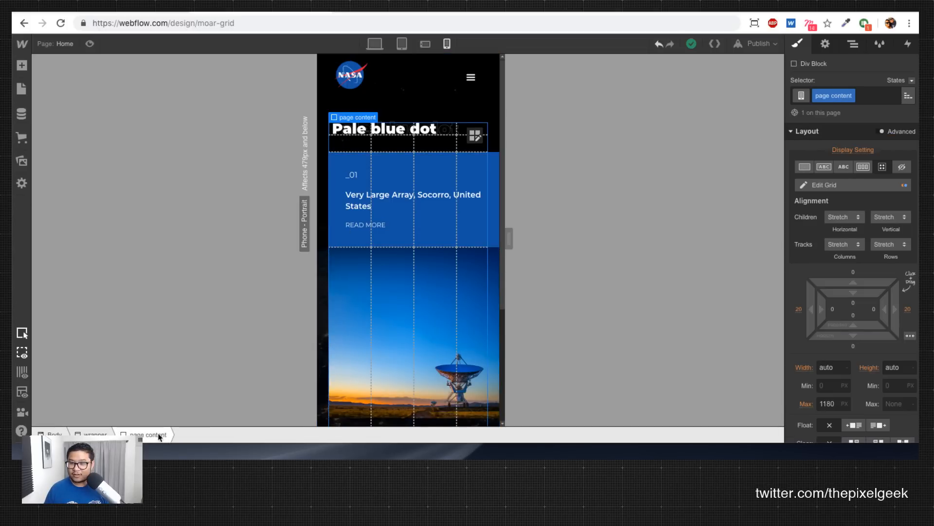
drag(811, 308, 830, 302)
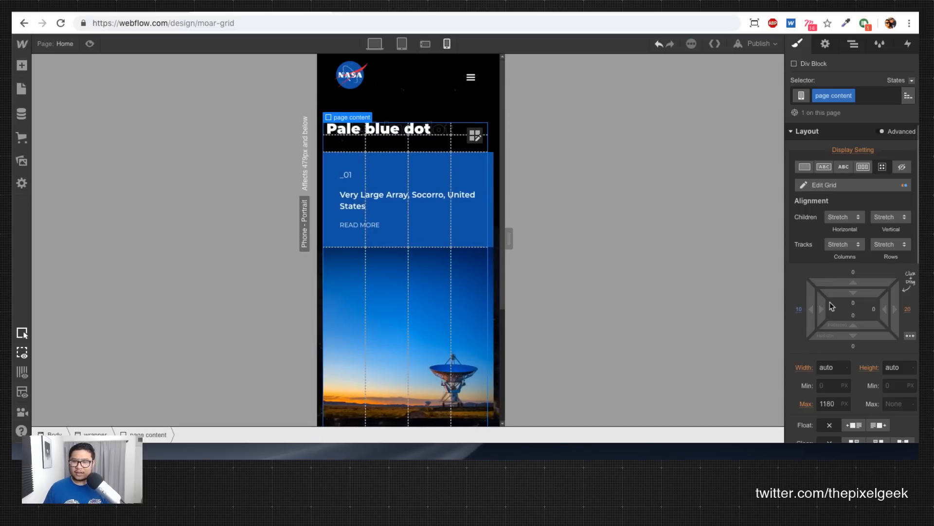
click(907, 309)
text(10)
key(Return)
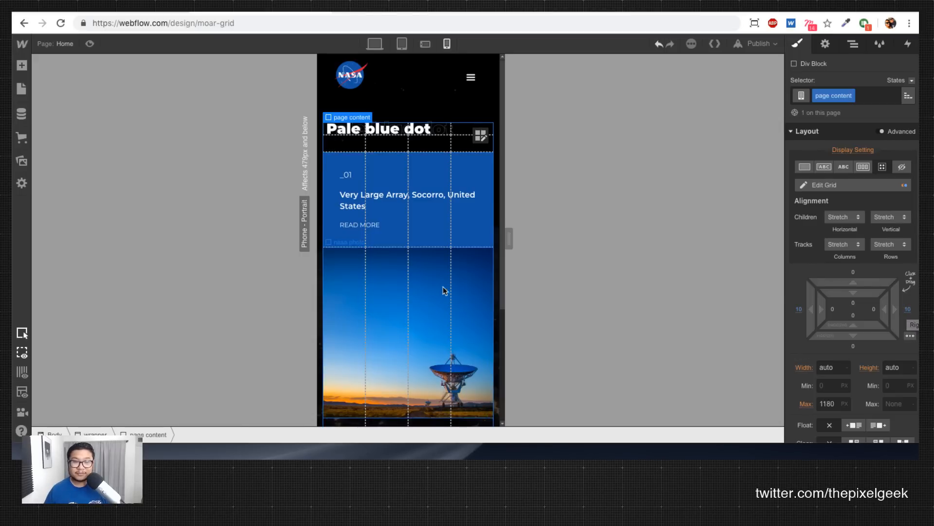
Step: Check the phone layout, publish the site to moar-grid.webflow.io, and copy the published site's link address
scroll(444, 292, down, 4)
scroll(444, 320, up, 5)
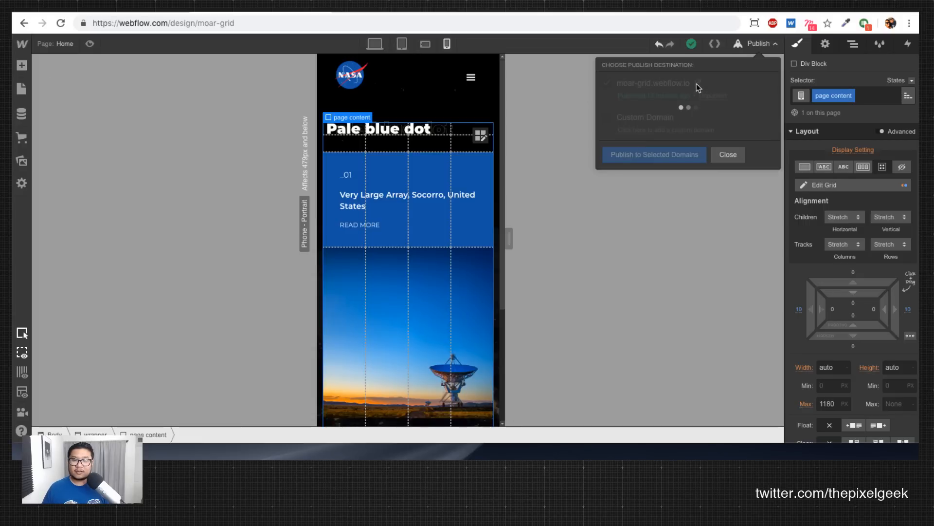
right_click(698, 84)
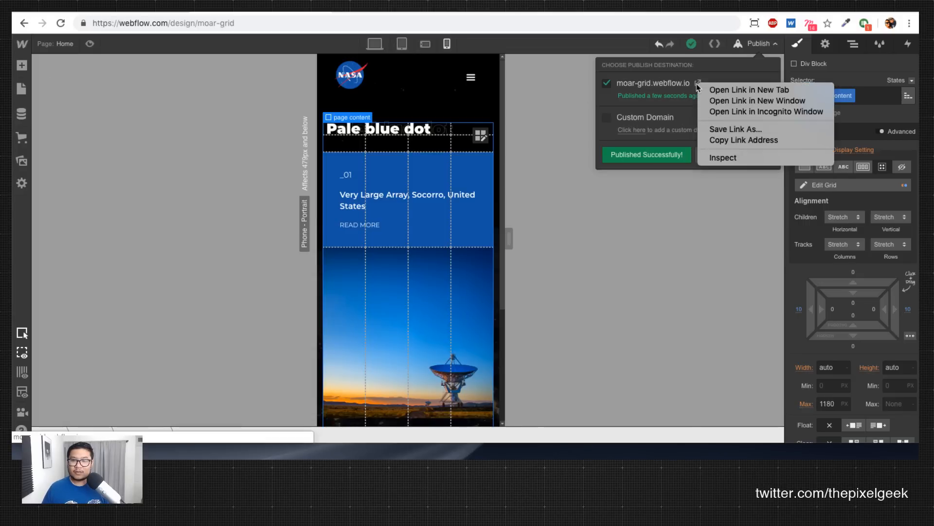
click(744, 140)
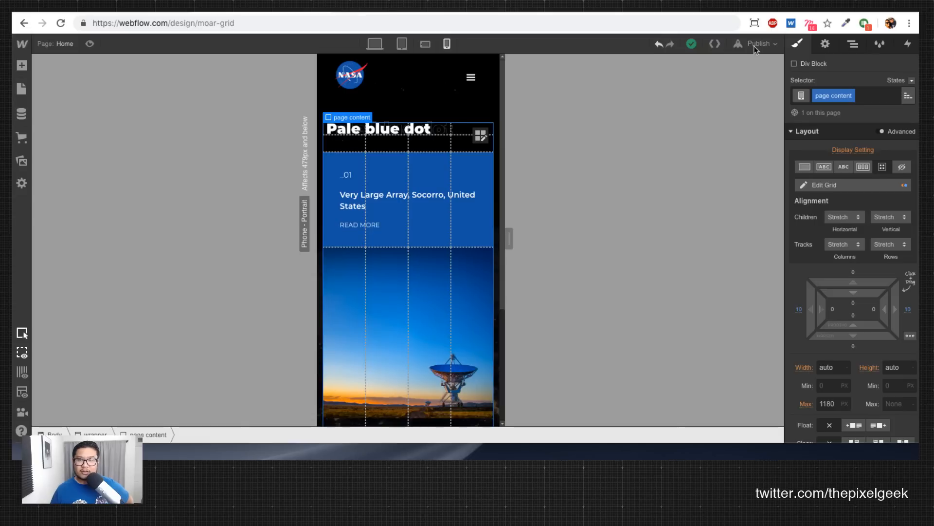
Step: Show the NASA page at the desktop breakpoint, and look over the UX Talks site at event-one-pager.webflow.io
click(375, 44)
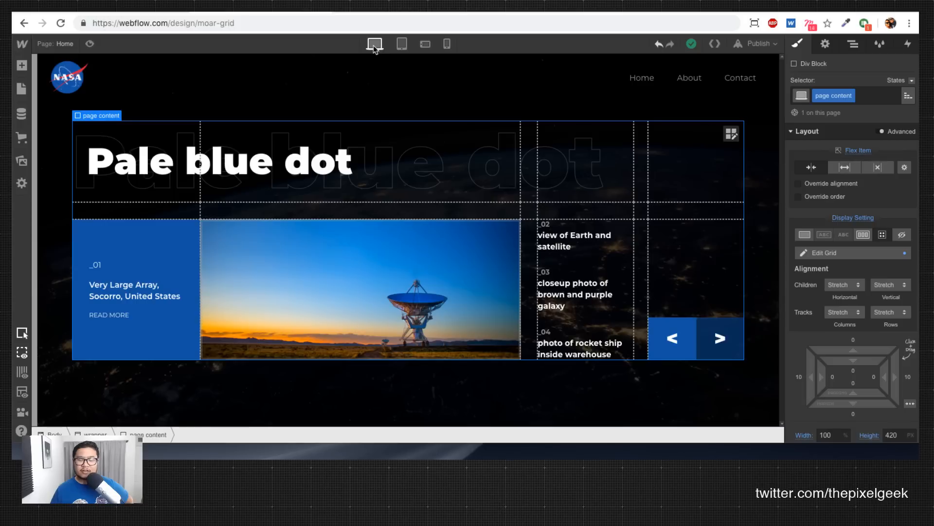
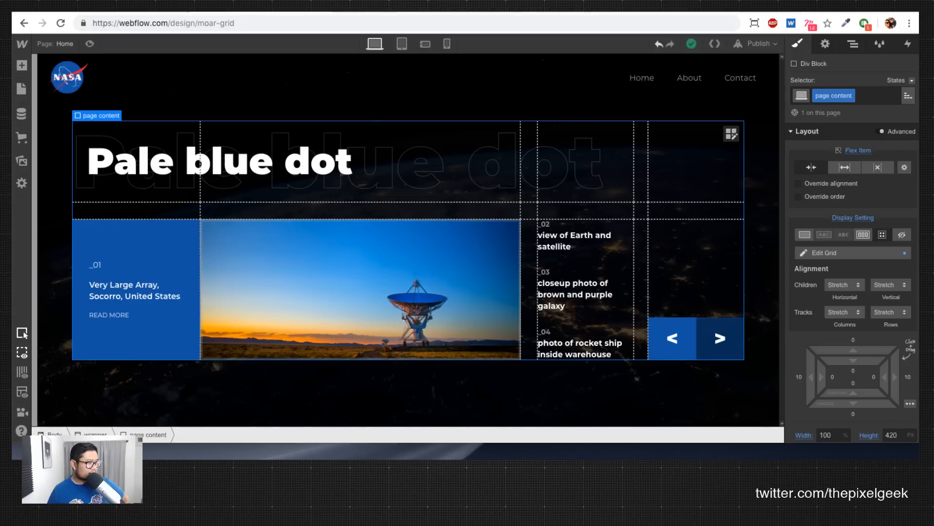
click(404, 12)
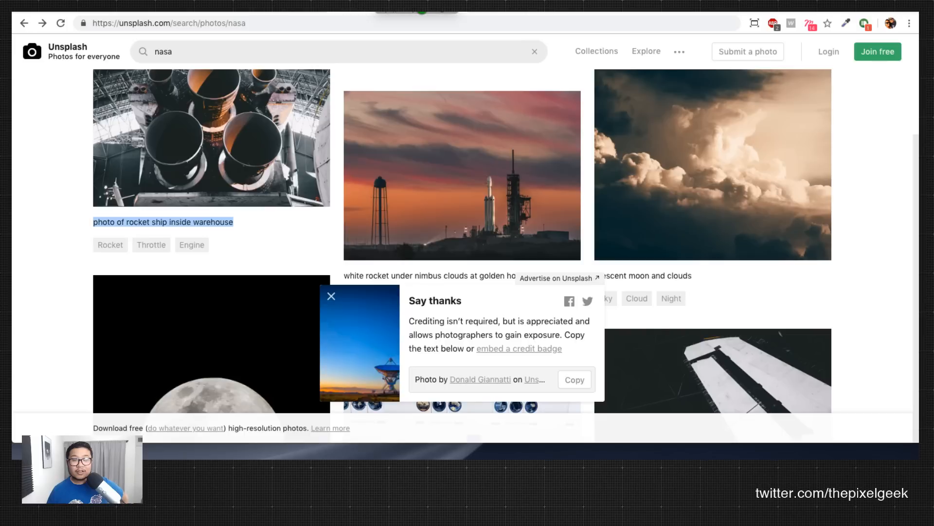
key(ctrl+Tab)
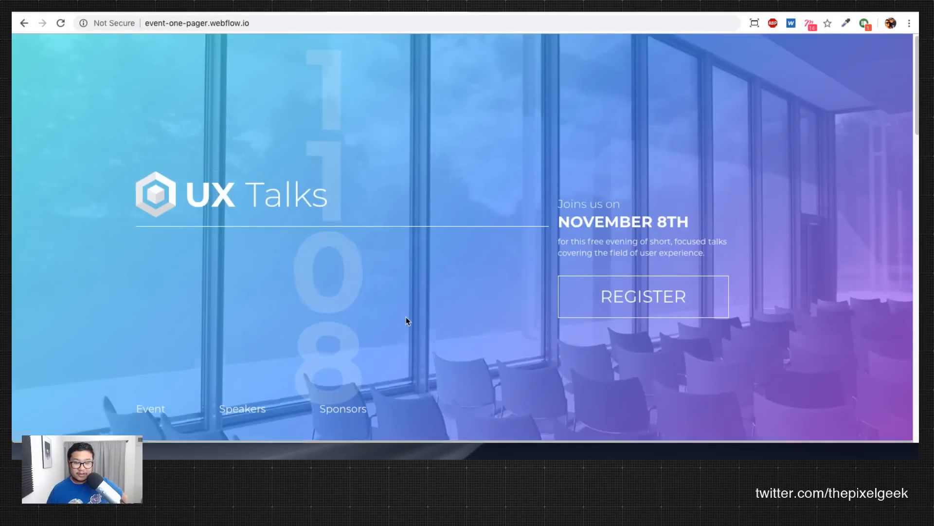
scroll(406, 316, down, 3)
scroll(406, 317, up, 3)
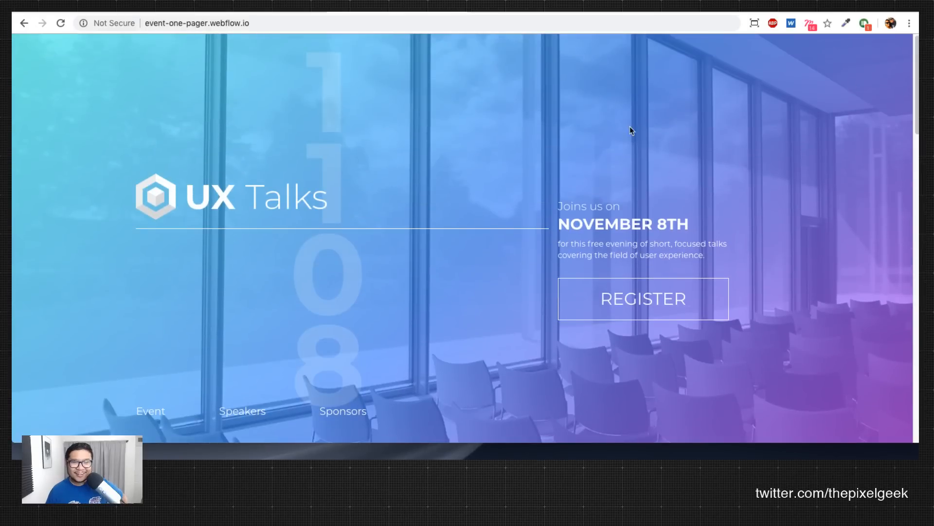
drag(915, 49, 849, 48)
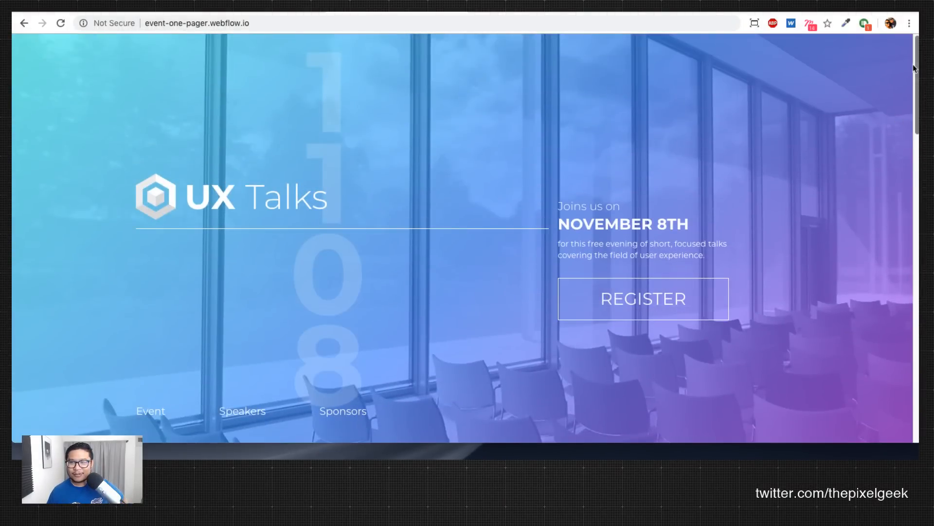
drag(916, 66, 898, 278)
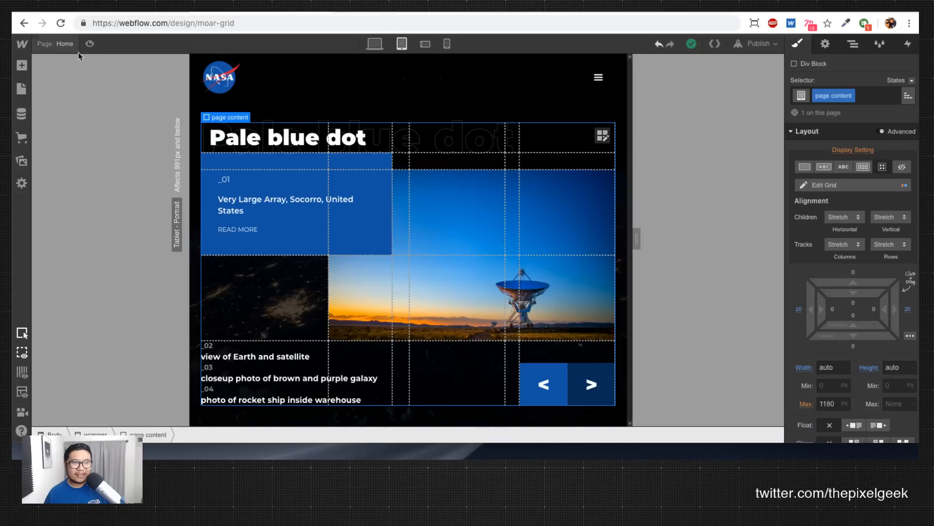
Step: Preview the NASA page at tablet portrait, and examine the Speakers and Sponsors sections of the UX Talks site
click(89, 44)
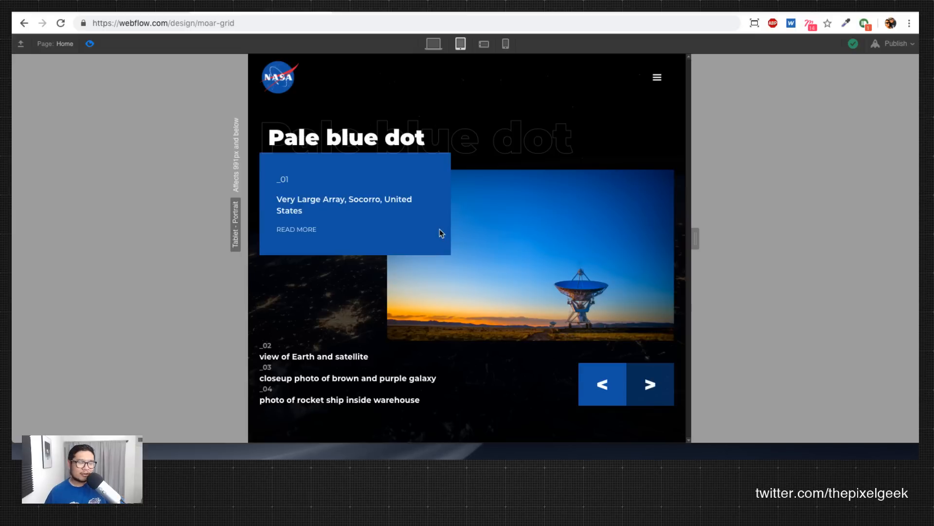
key(ctrl+Tab)
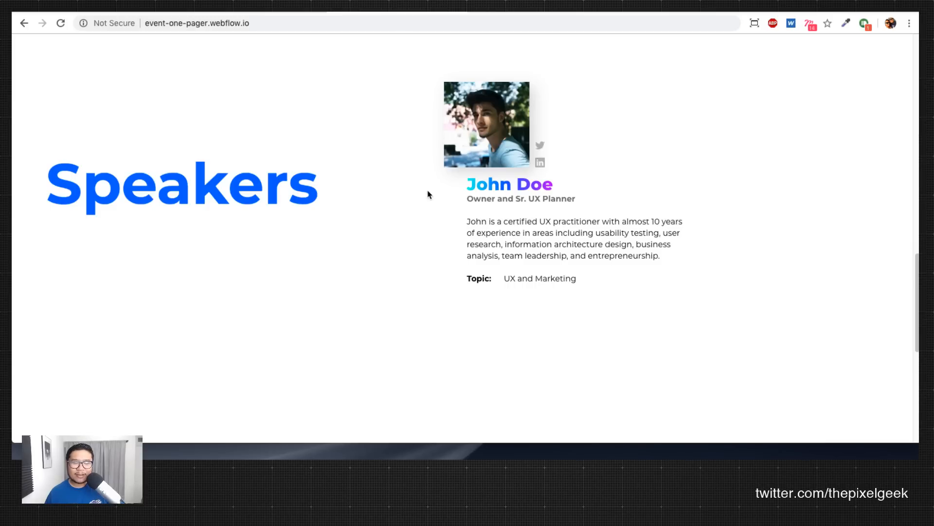
scroll(484, 241, down, 3)
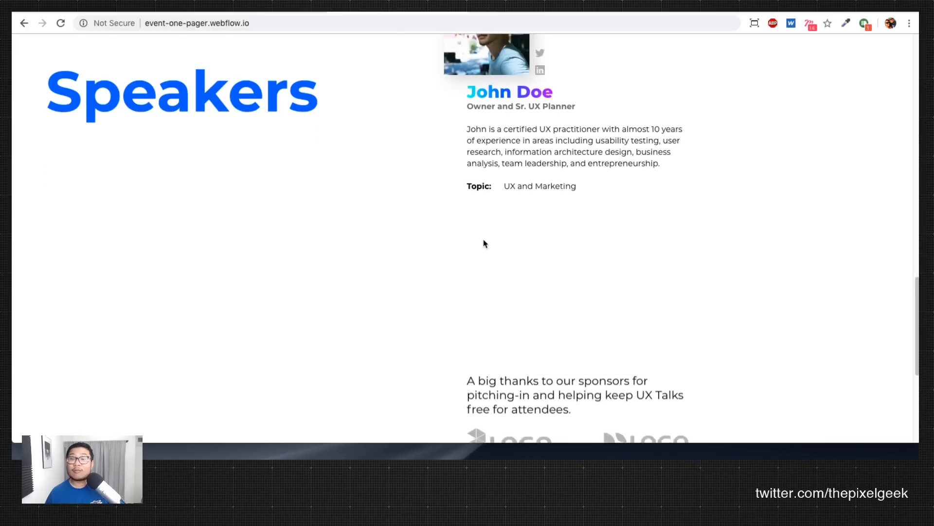
scroll(484, 240, down, 3)
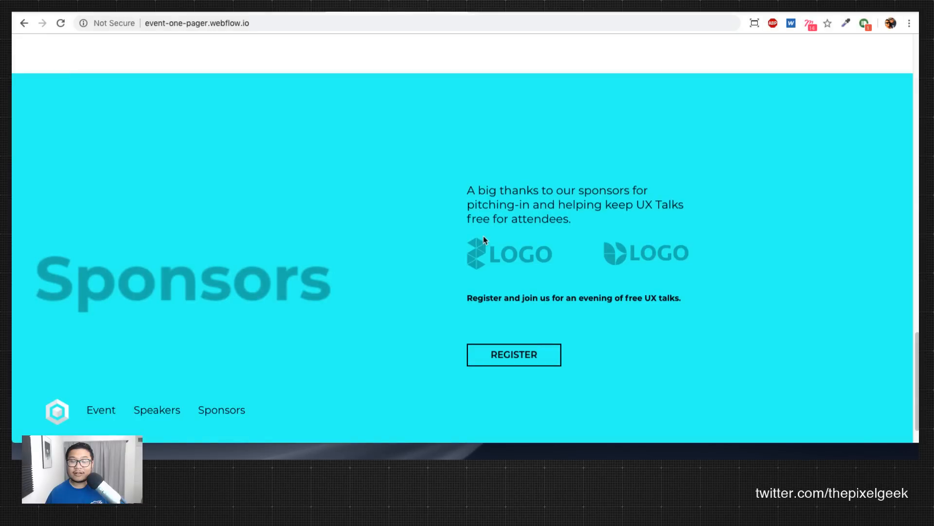
scroll(484, 240, down, 1)
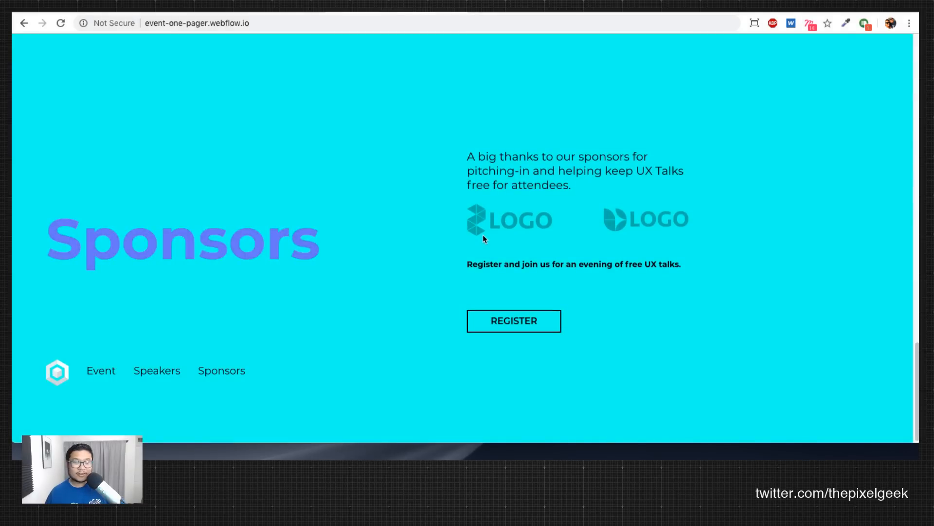
scroll(485, 238, up, 20)
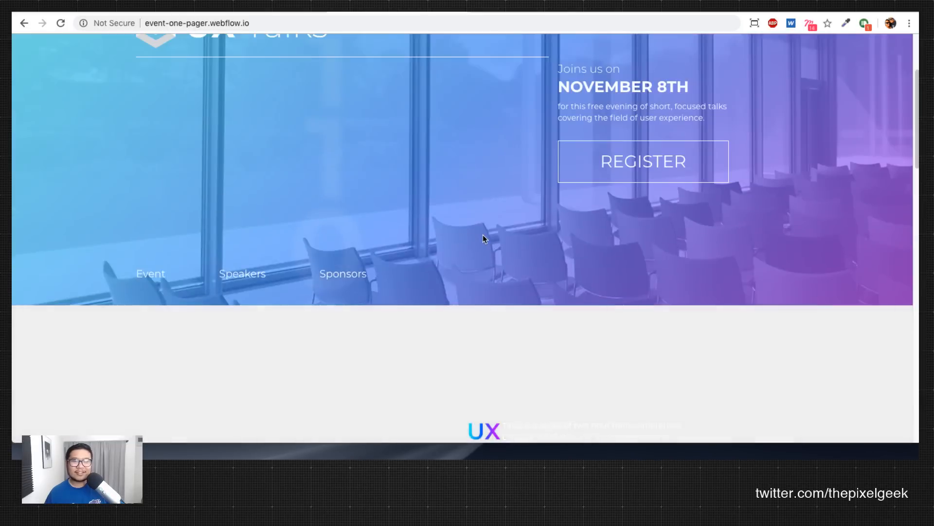
scroll(483, 238, up, 3)
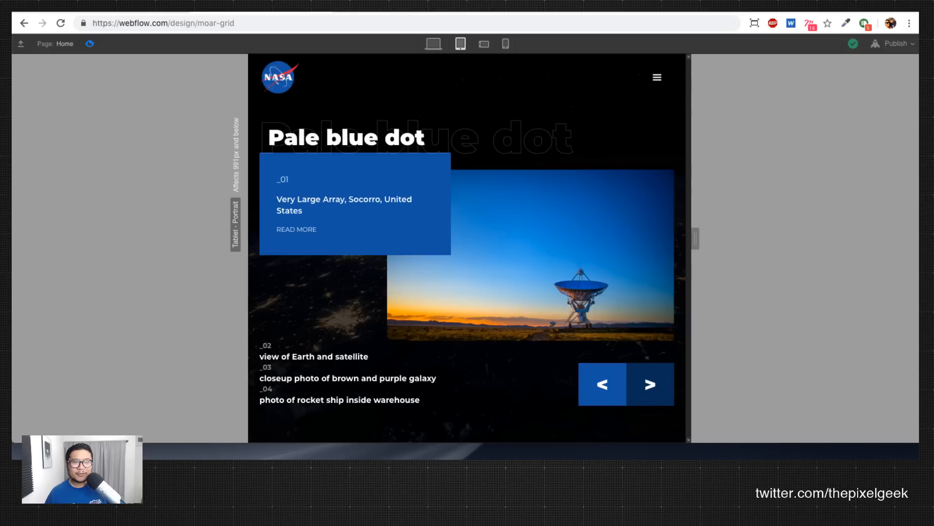
Step: Switch the NASA page preview to desktop, and look through the Event section of the UX Talks site
click(441, 48)
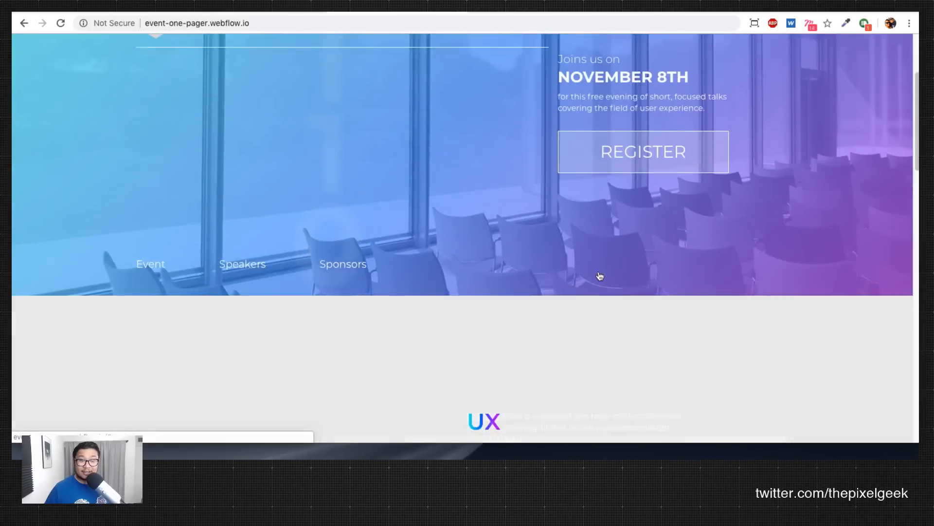
scroll(599, 273, down, 10)
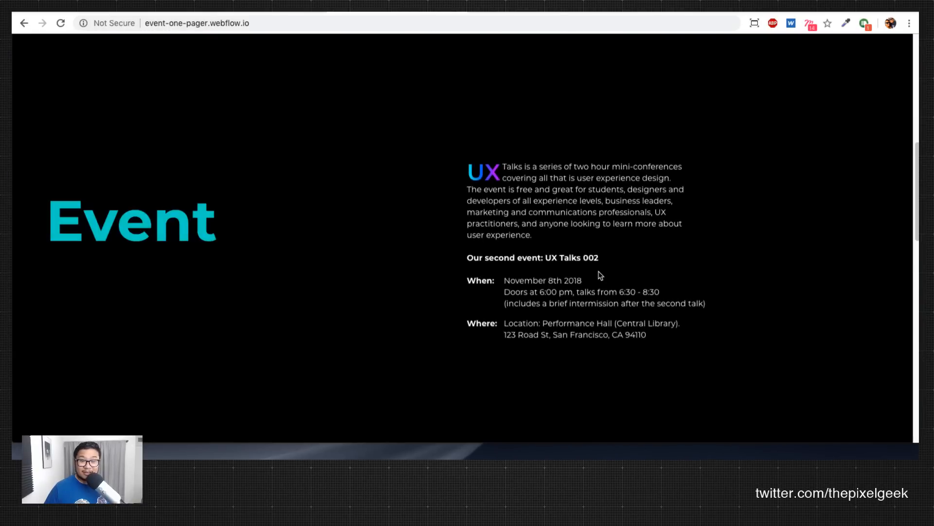
scroll(600, 275, down, 5)
scroll(600, 275, up, 15)
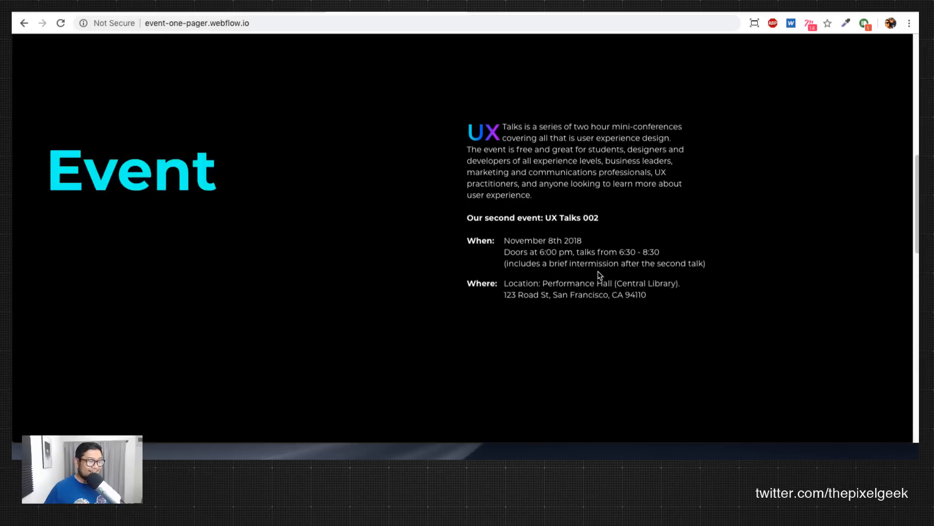
scroll(598, 273, down, 15)
scroll(598, 273, up, 15)
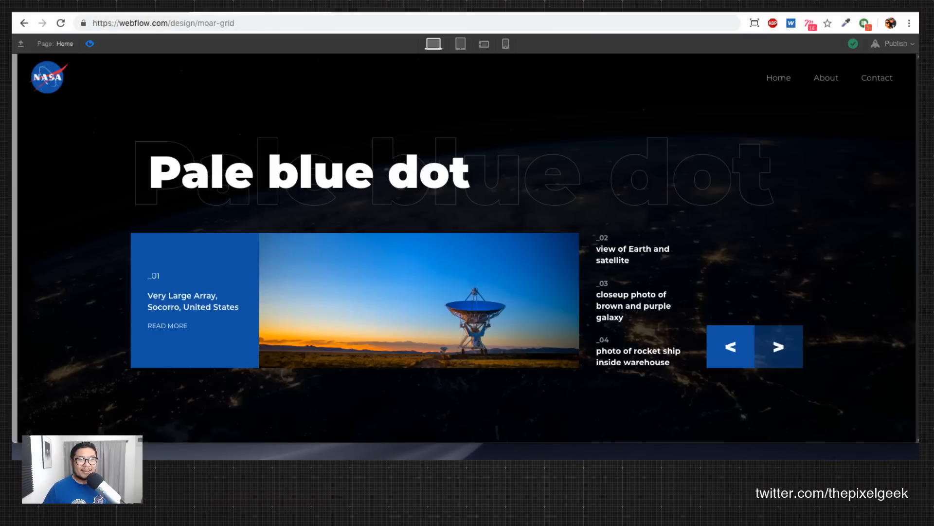
Step: Leave the preview and select the "Pale blue dot" big text block in the desktop layout
click(89, 44)
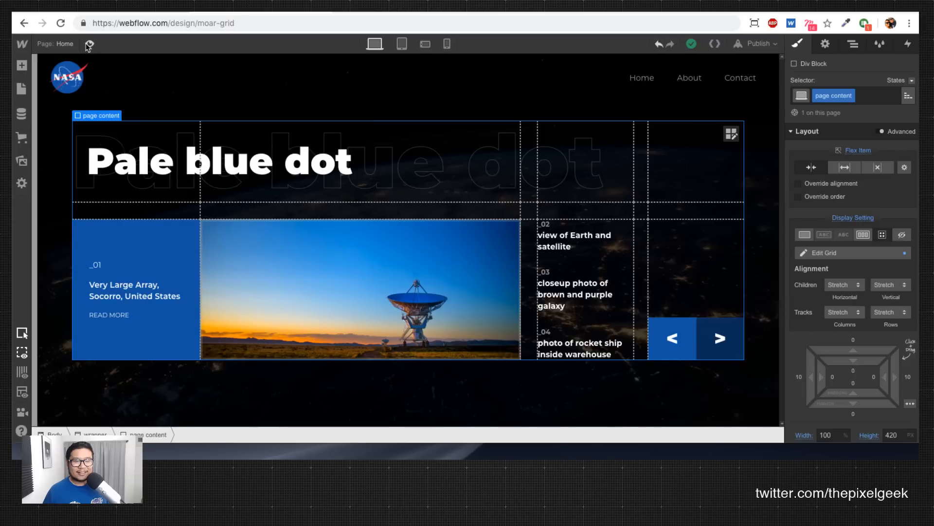
click(237, 162)
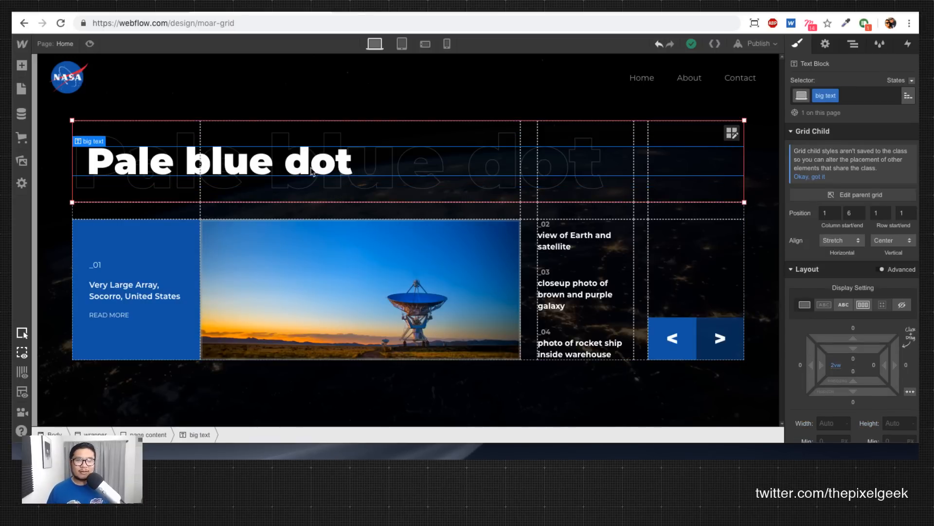
Step: Examine how the solid and stroked "Pale blue dot" text blocks overlap in the same grid area
click(281, 139)
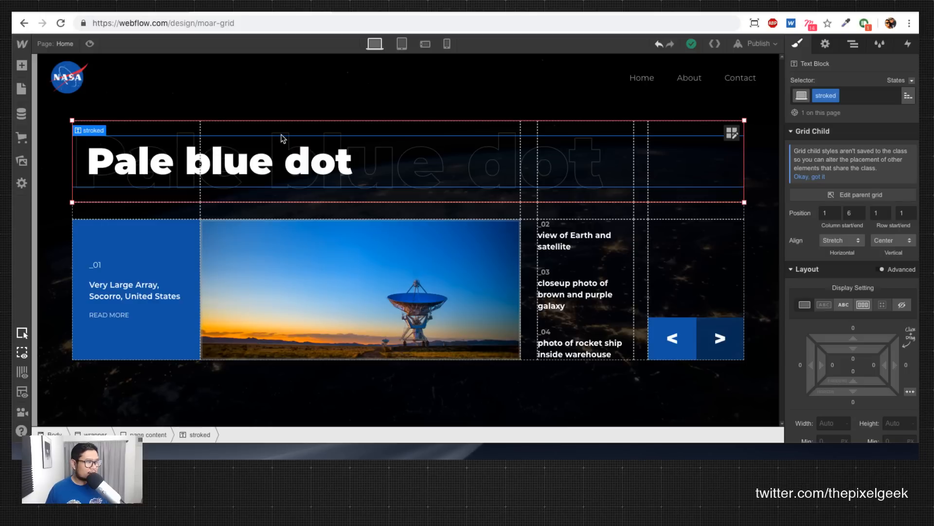
click(277, 106)
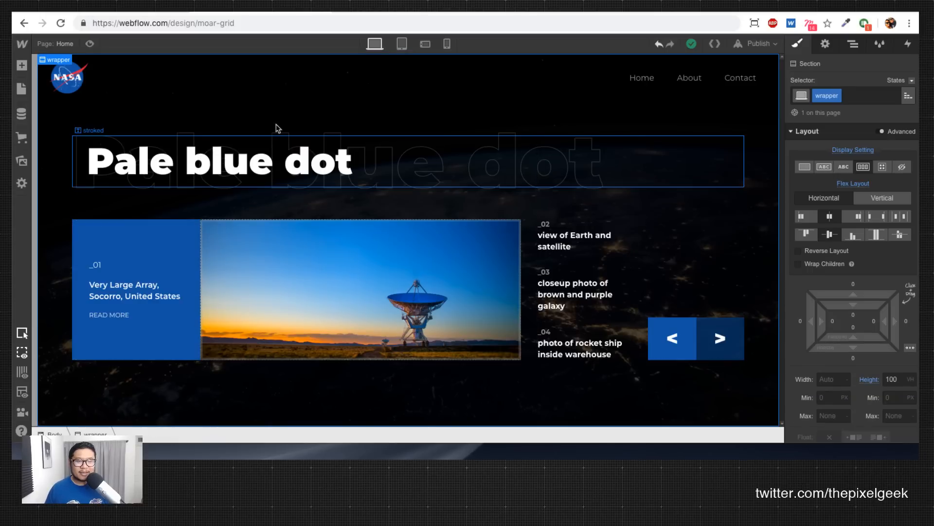
click(413, 138)
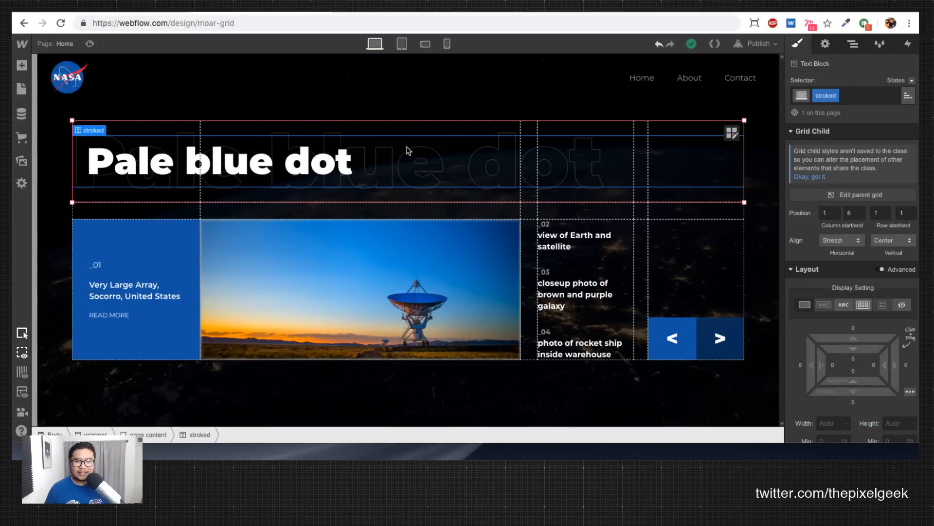
click(302, 174)
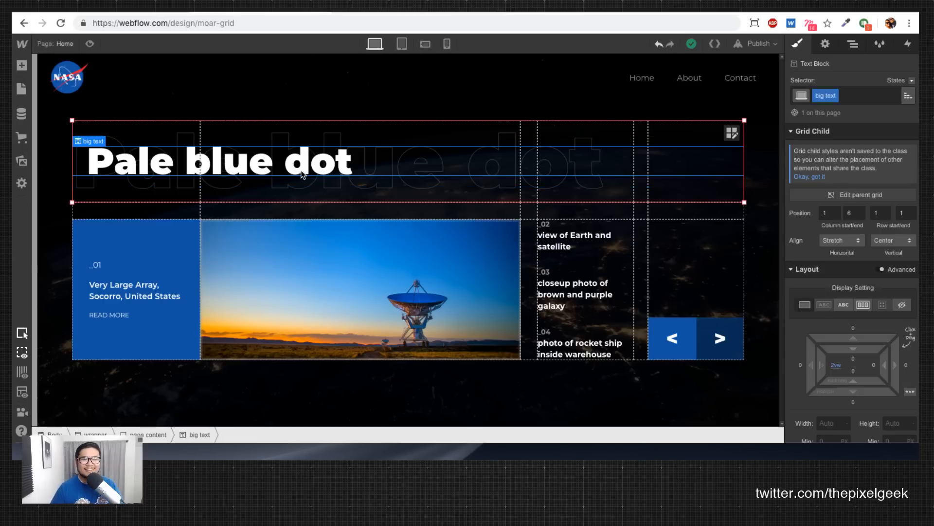
click(330, 140)
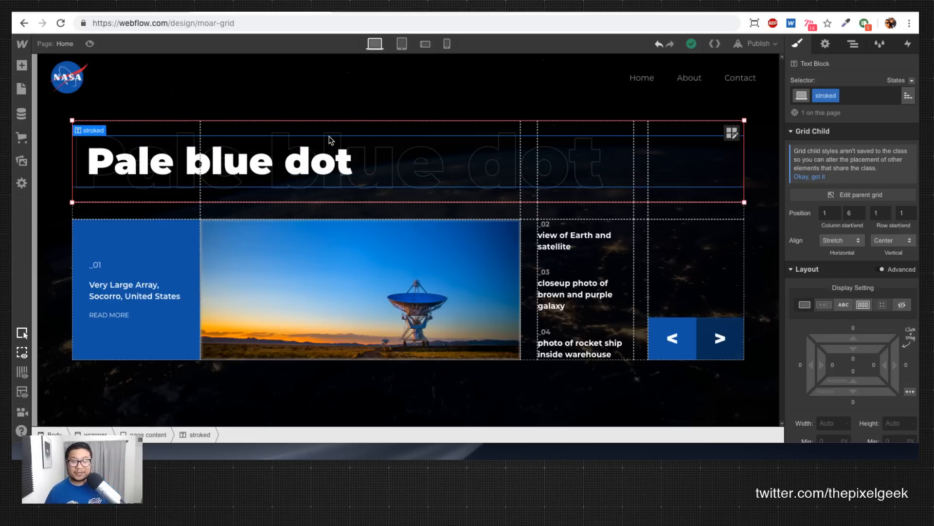
click(263, 167)
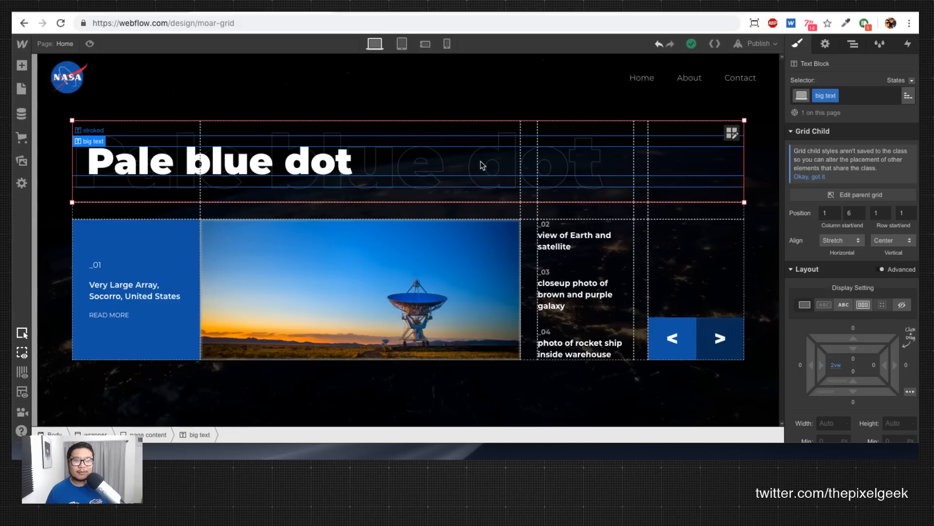
Step: Add a page load trigger that starts a new timed animation when the page finishes loading
click(476, 401)
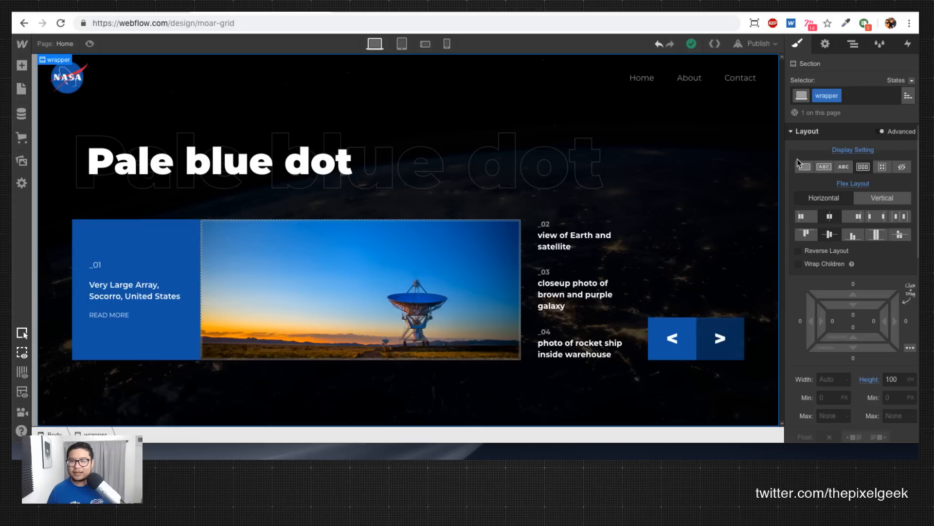
key(h)
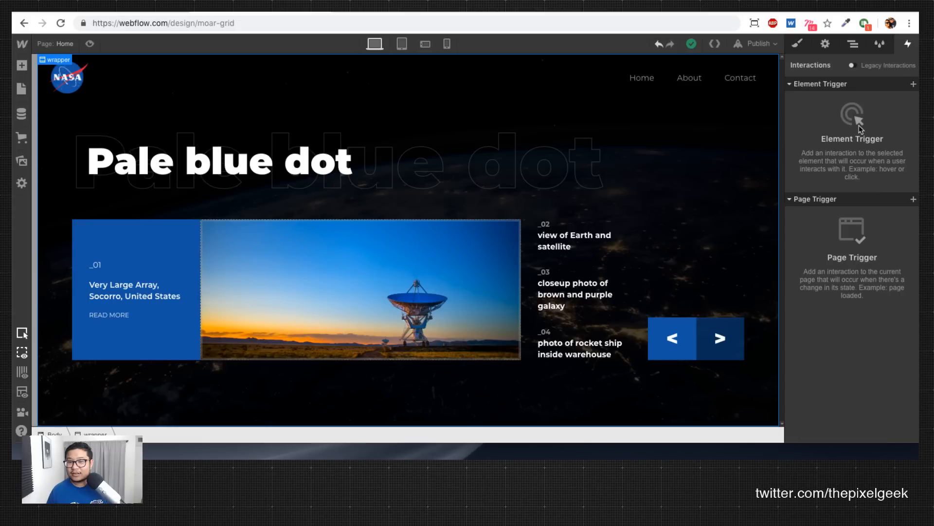
click(914, 200)
click(805, 215)
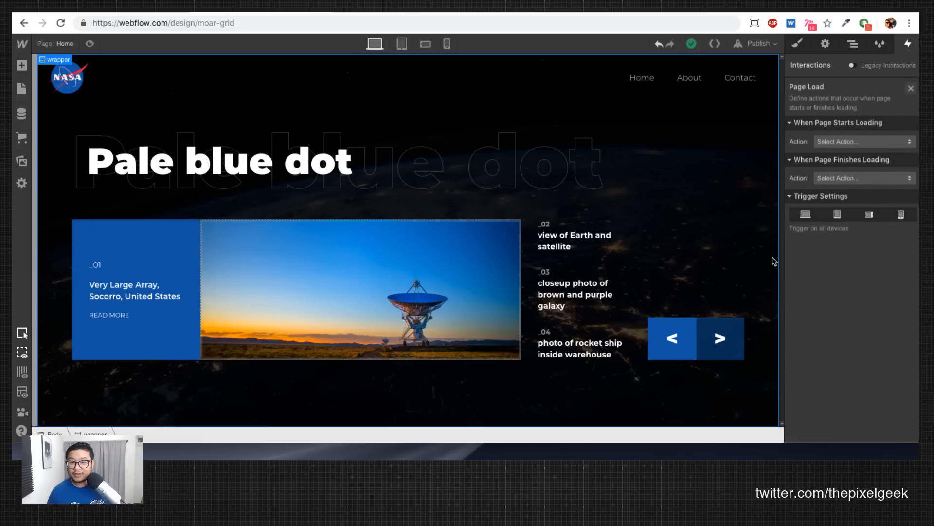
click(838, 177)
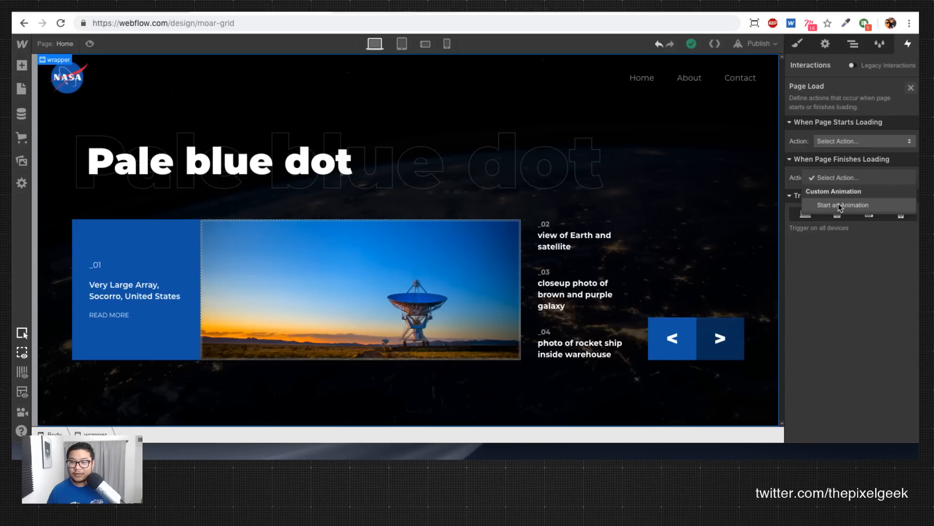
click(839, 206)
click(910, 196)
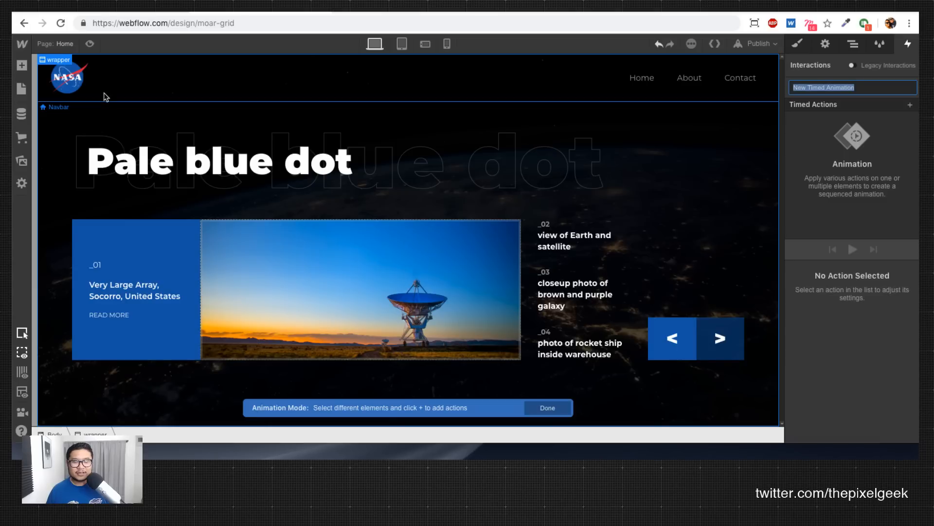
Step: Add a Move action for the Navbar as its initial state, with the vertical offset set to -100%
click(106, 96)
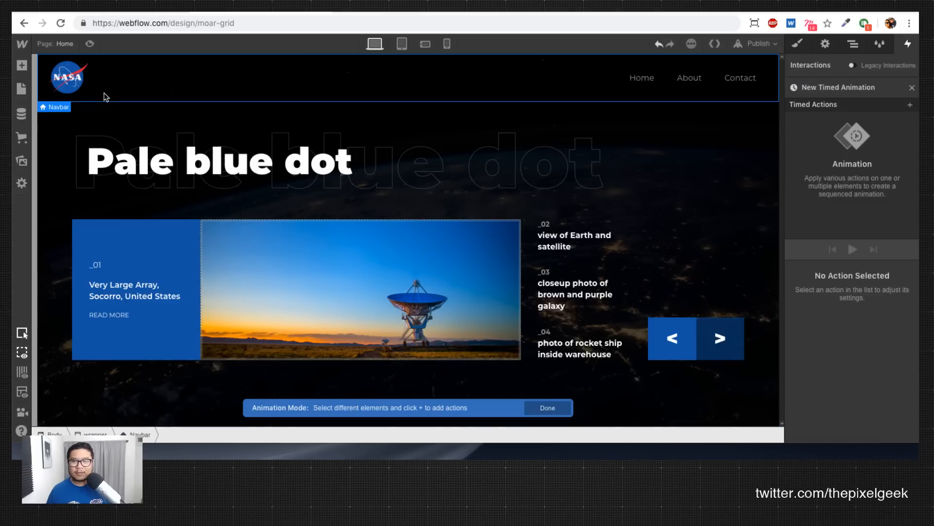
click(910, 105)
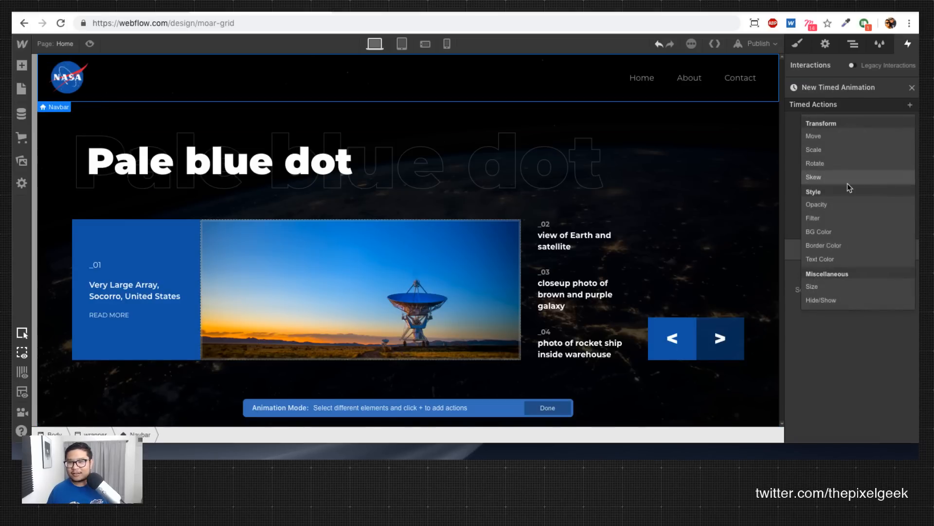
click(837, 136)
click(895, 339)
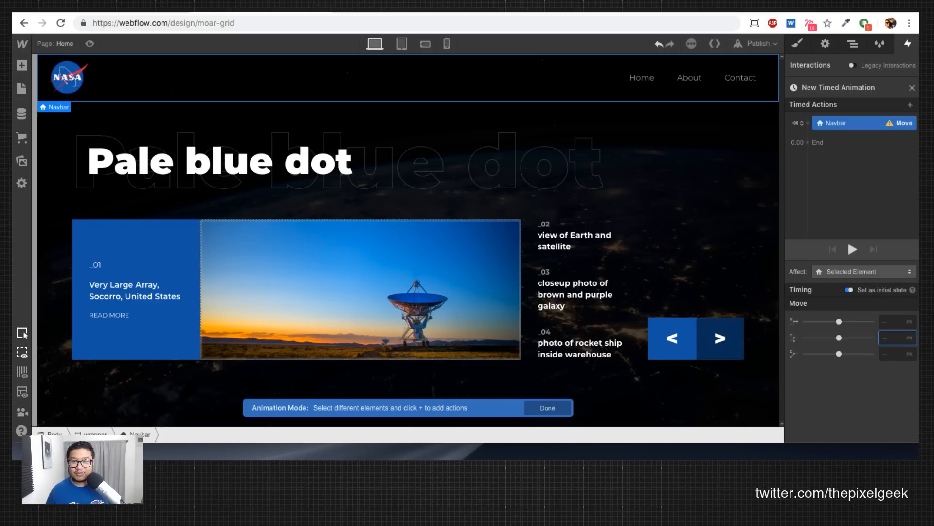
text(-80)
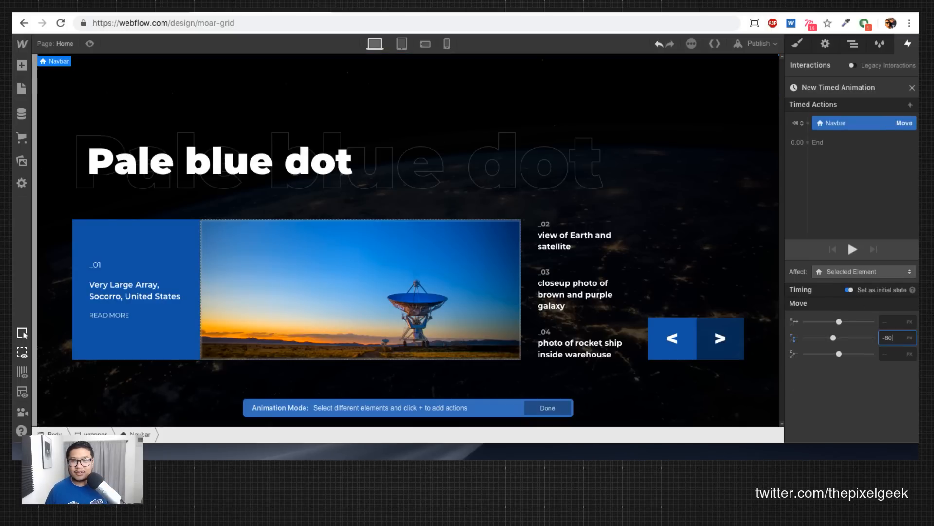
key(BackSpace)
key(BackSpace)
text(100)
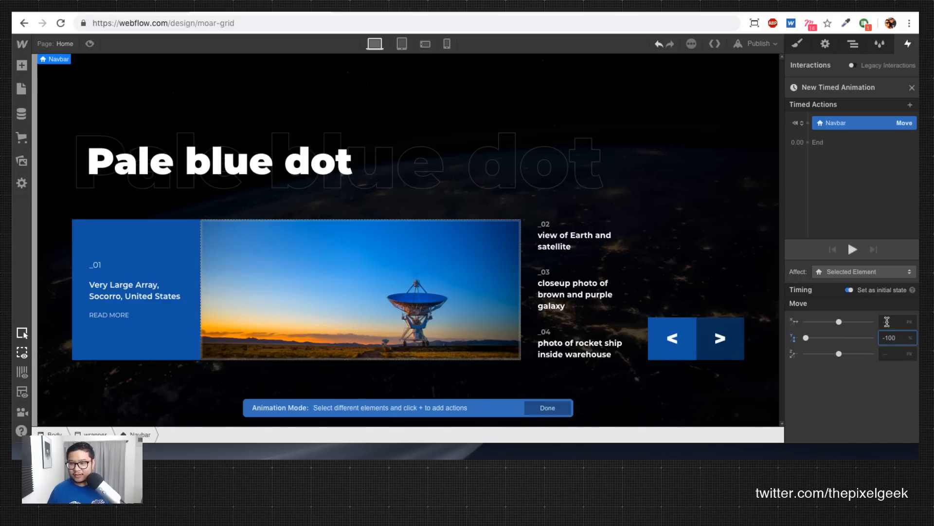
Step: Add a second Navbar Move action that brings its vertical offset to 0%, and play the animation
click(830, 132)
click(889, 402)
text(0)
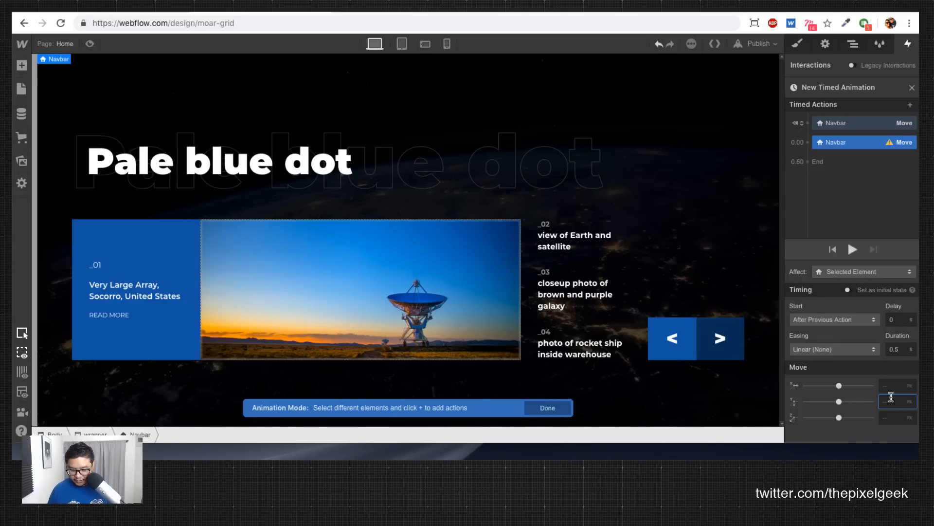
click(853, 249)
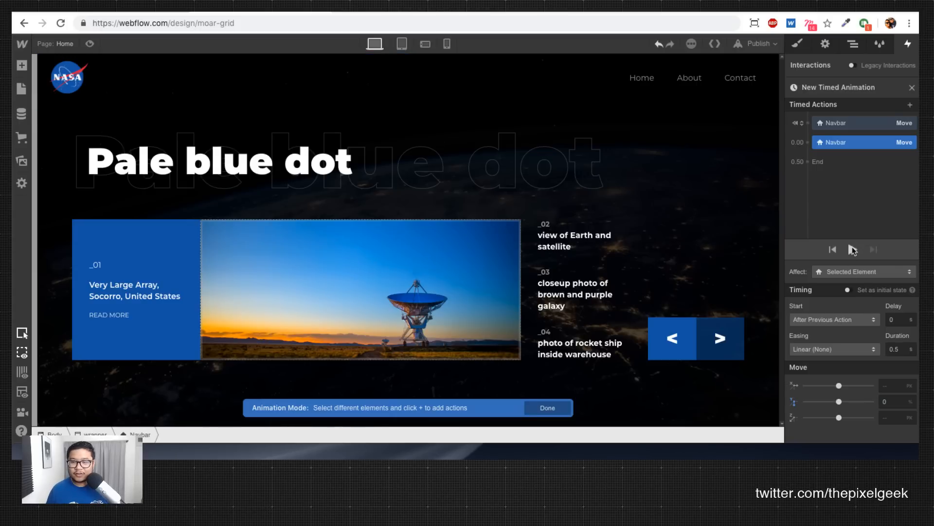
click(853, 250)
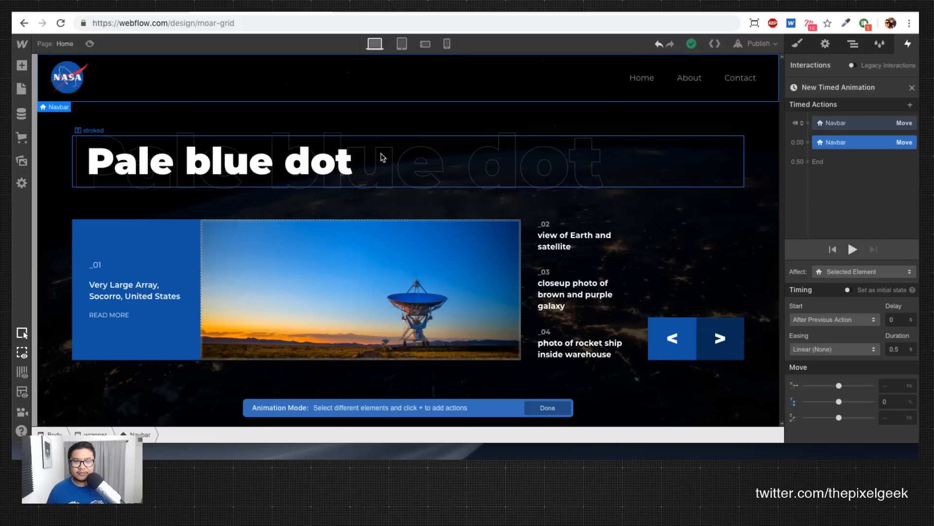
Step: Add an initial-state Move action for the solid "Pale blue dot" text with a horizontal offset of 110 px
click(311, 158)
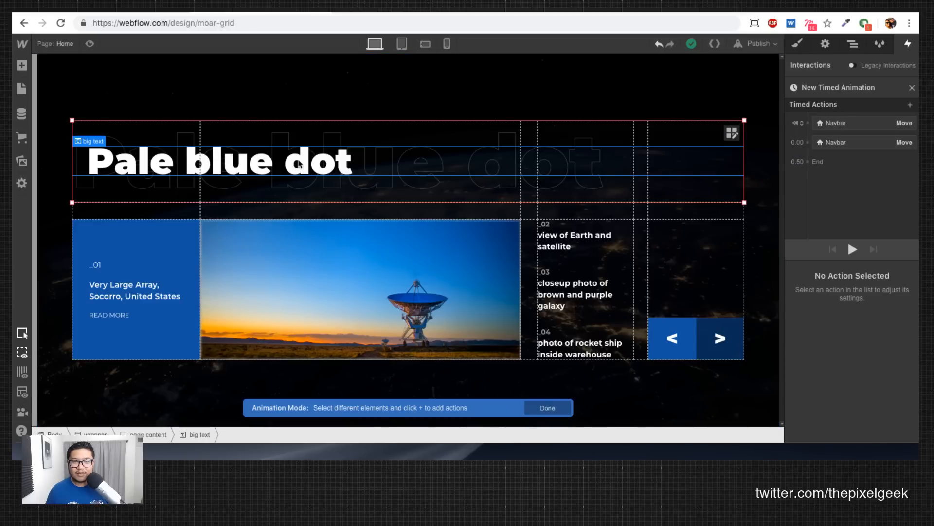
click(814, 133)
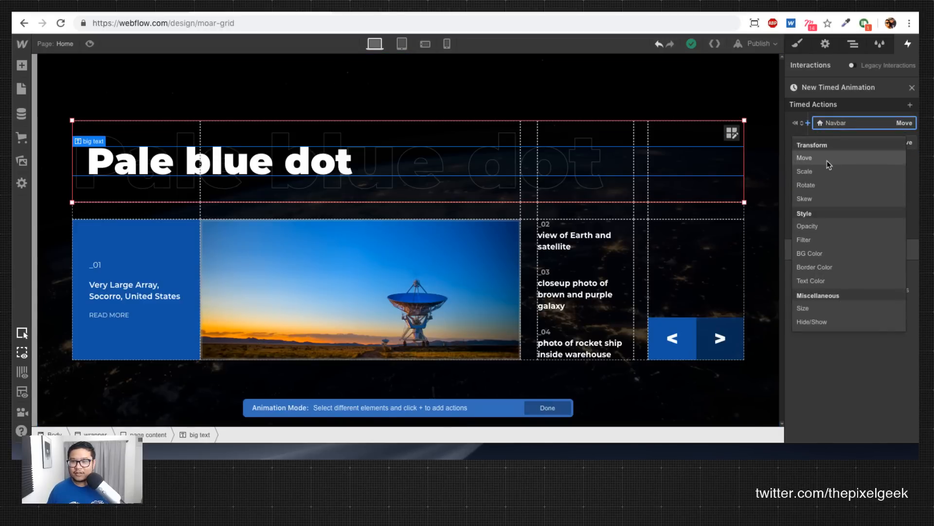
click(808, 156)
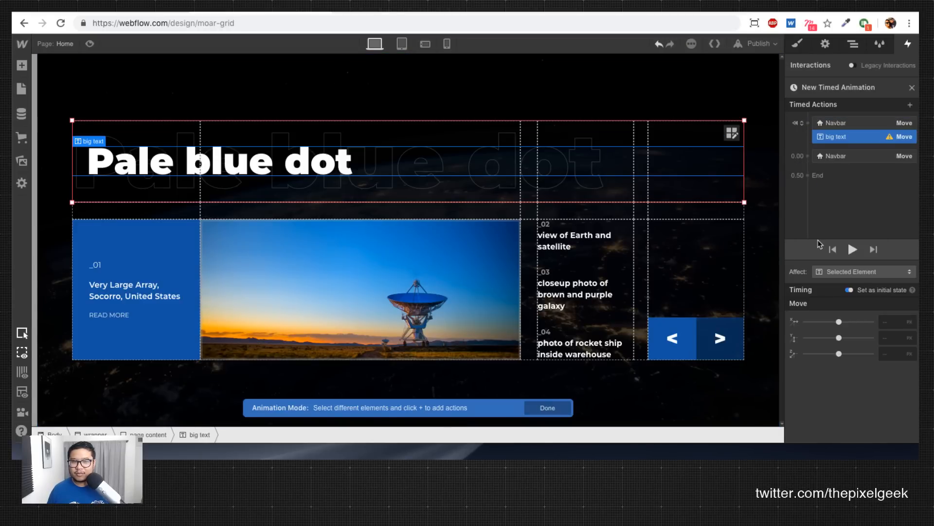
click(886, 321)
text(100)
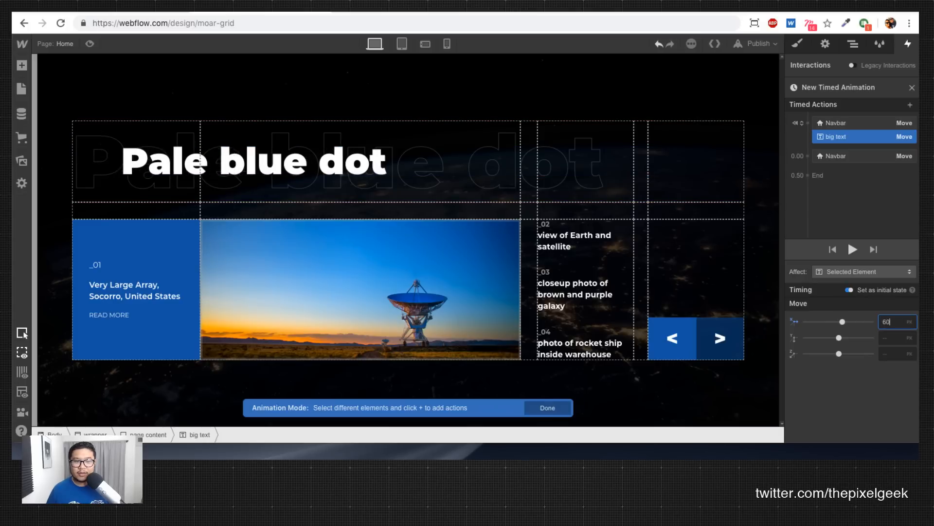
key(shift+Up)
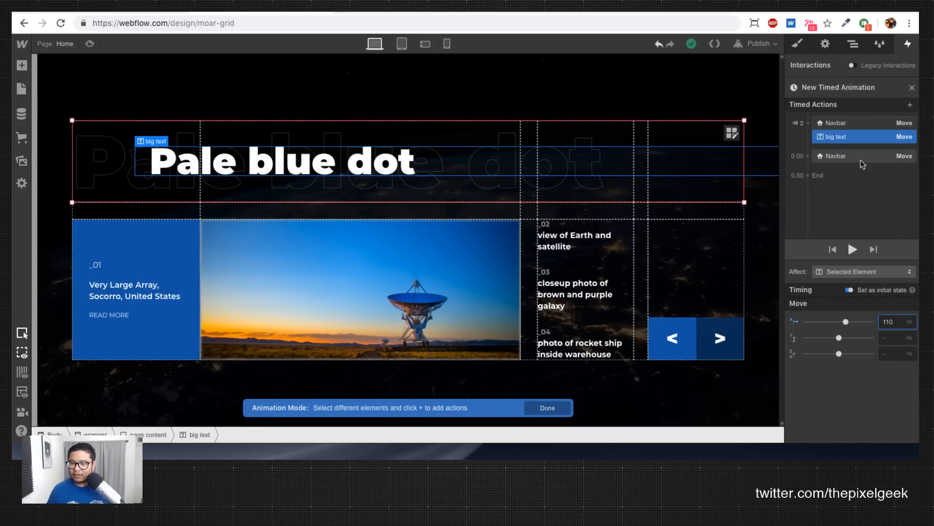
Step: Add a big text Move action to 0 px horizontally, running with the Navbar's timed move, and play the animation
drag(825, 159, 807, 125)
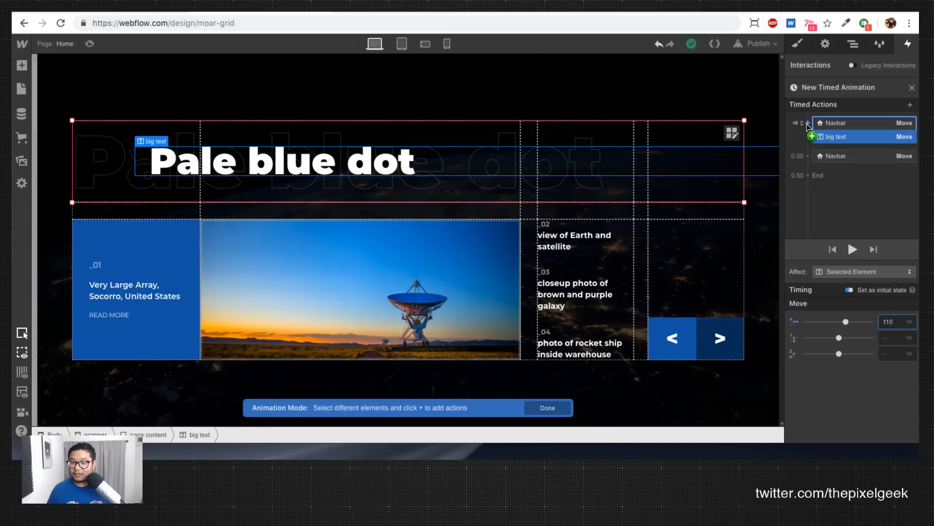
click(808, 157)
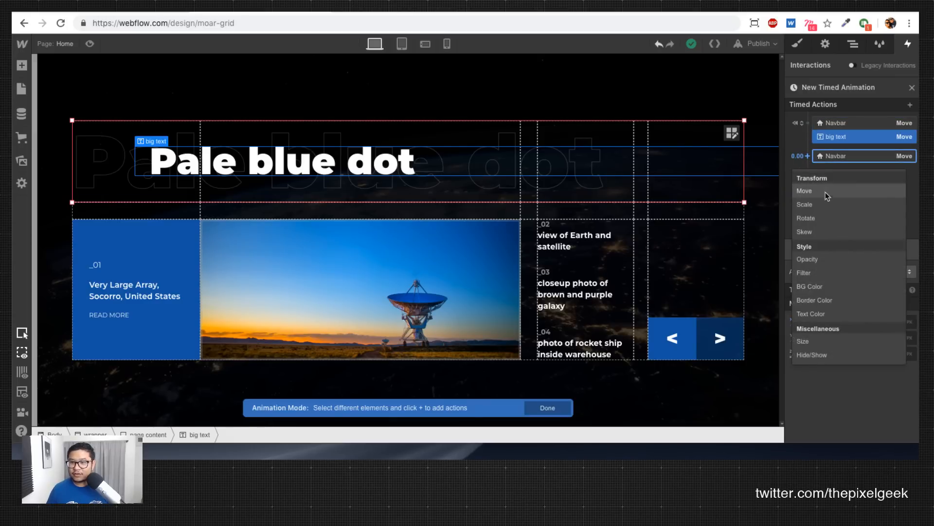
click(825, 192)
click(893, 385)
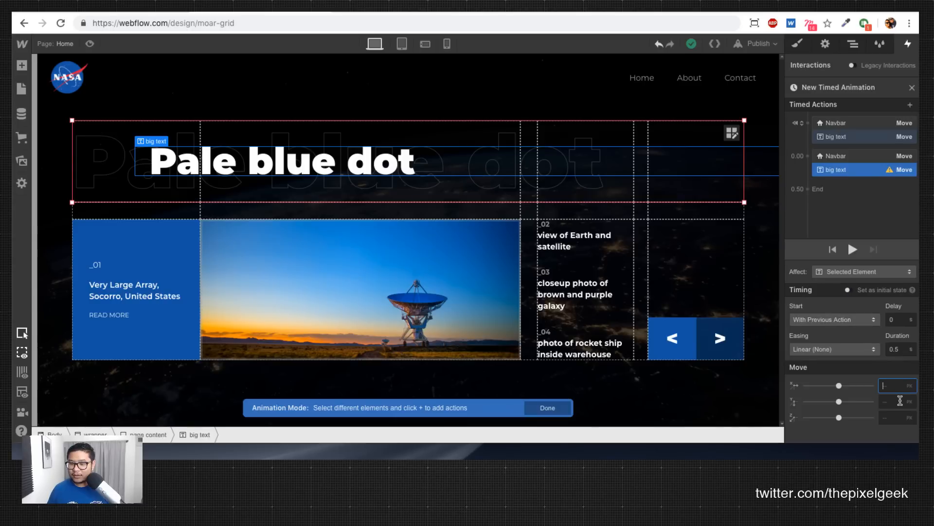
text(0)
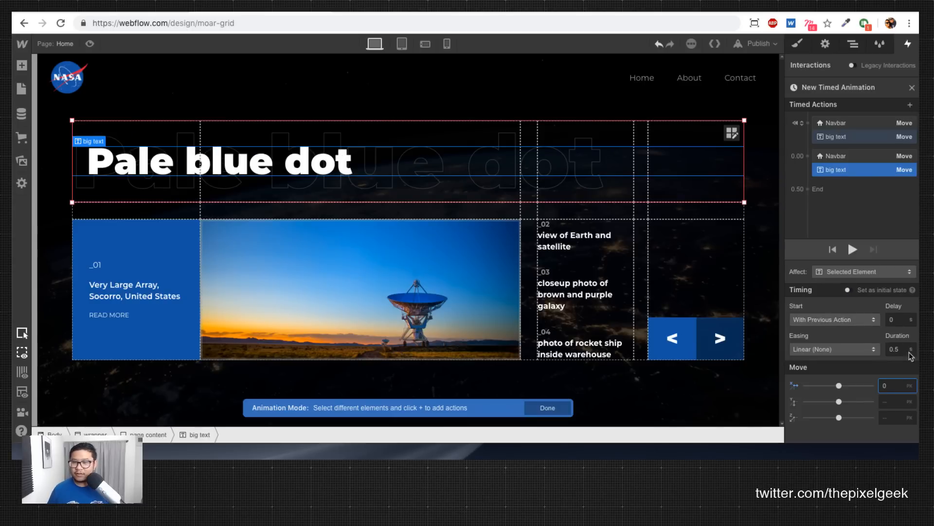
click(855, 253)
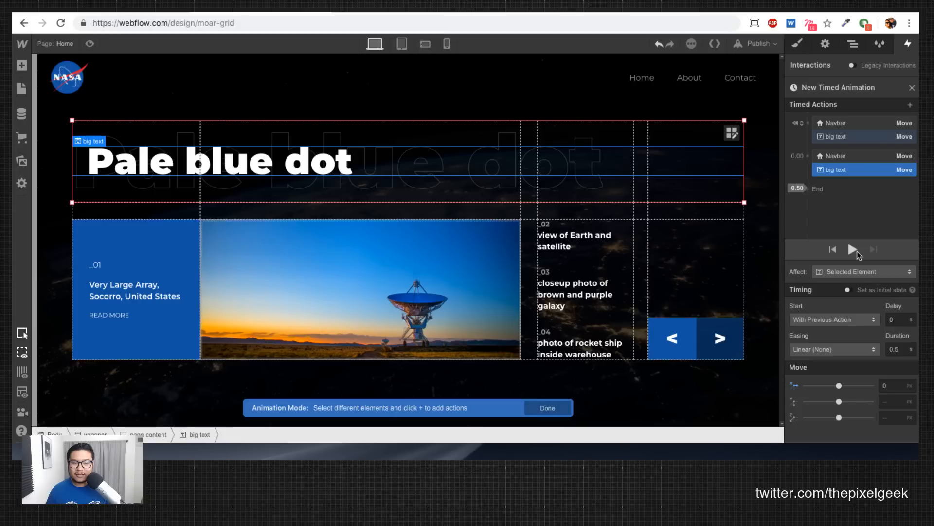
Step: Fade in the big text with an initial opacity of 0% and a 100% opacity action alongside the timed moves
click(831, 132)
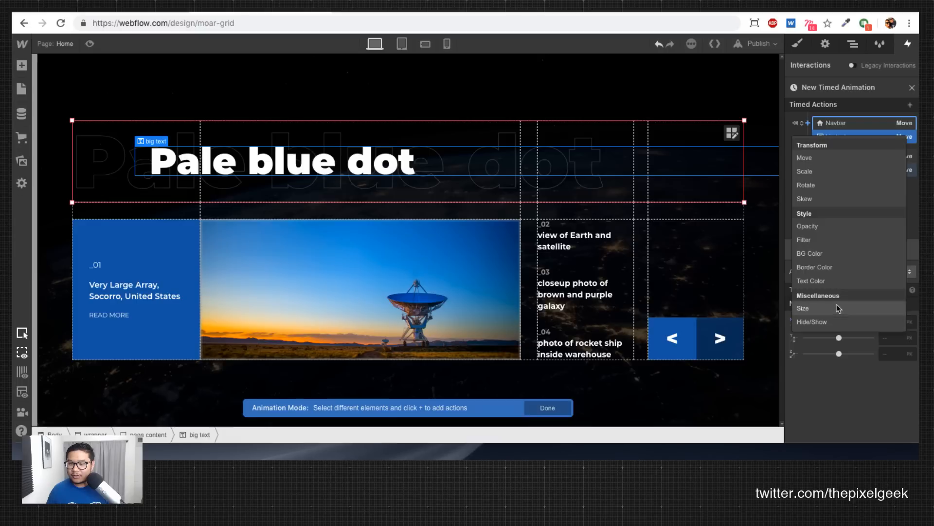
click(827, 226)
click(885, 323)
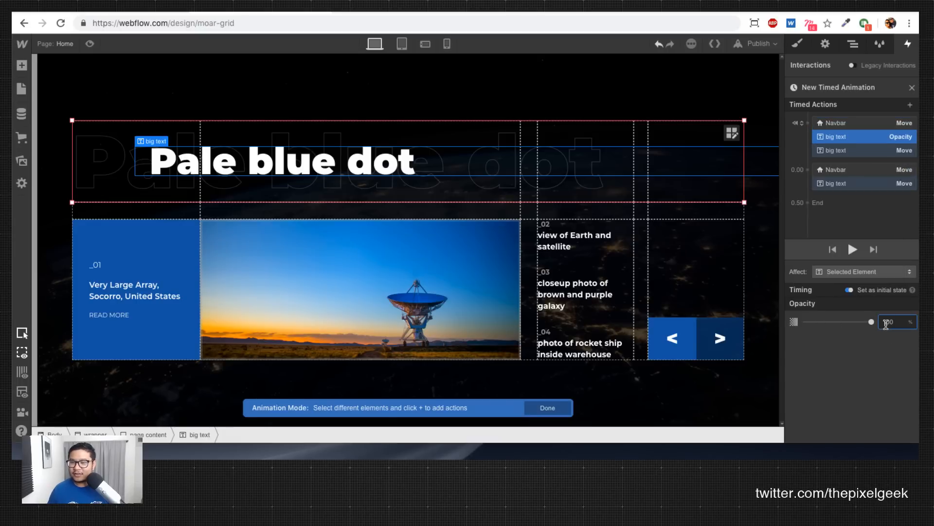
text(0)
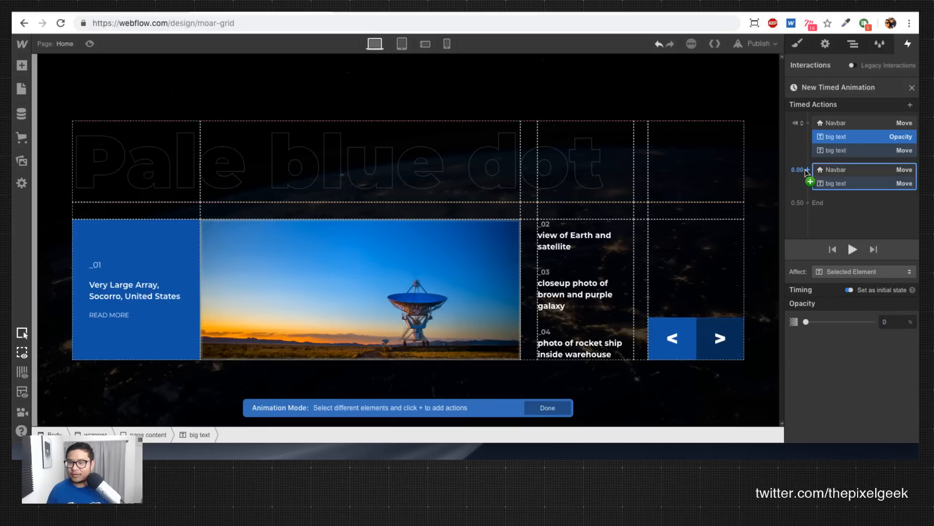
click(808, 170)
click(815, 273)
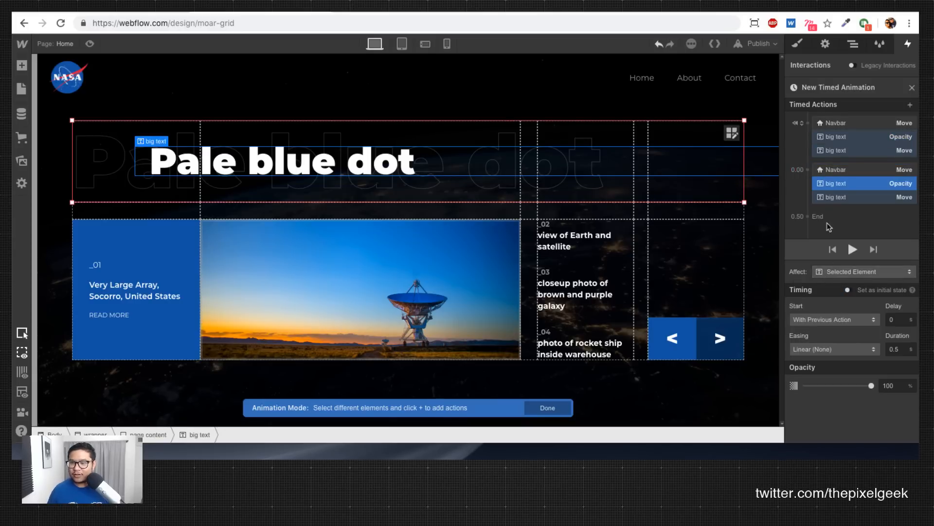
Step: Add an initial-state Filter action to the big text with a blur radius of 5 px
click(807, 125)
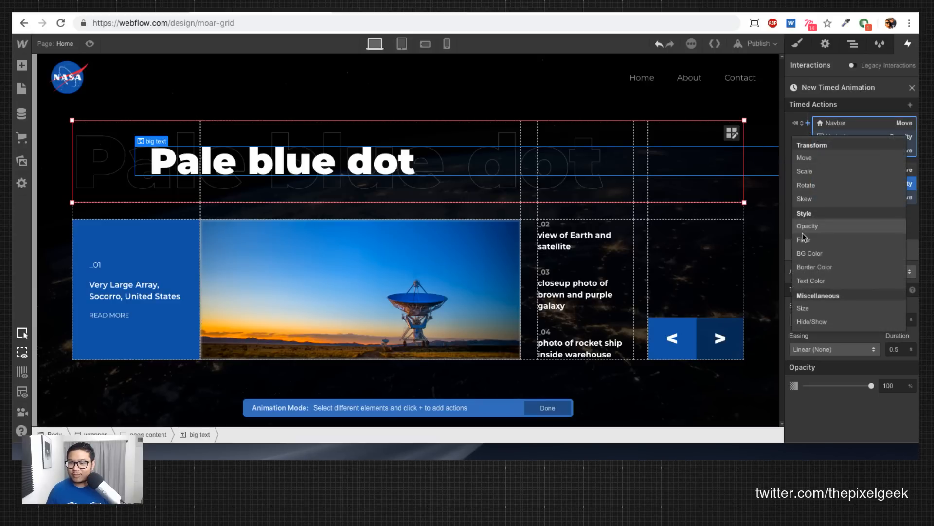
click(832, 237)
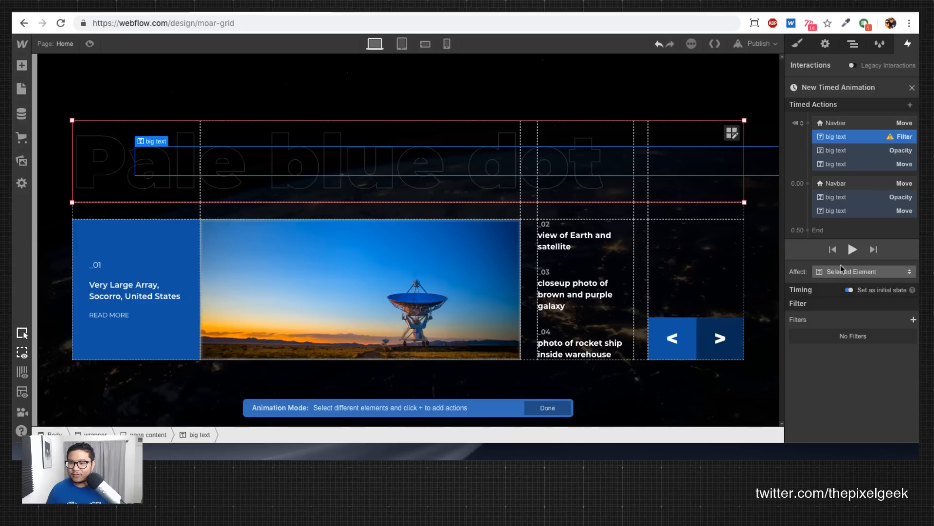
click(914, 320)
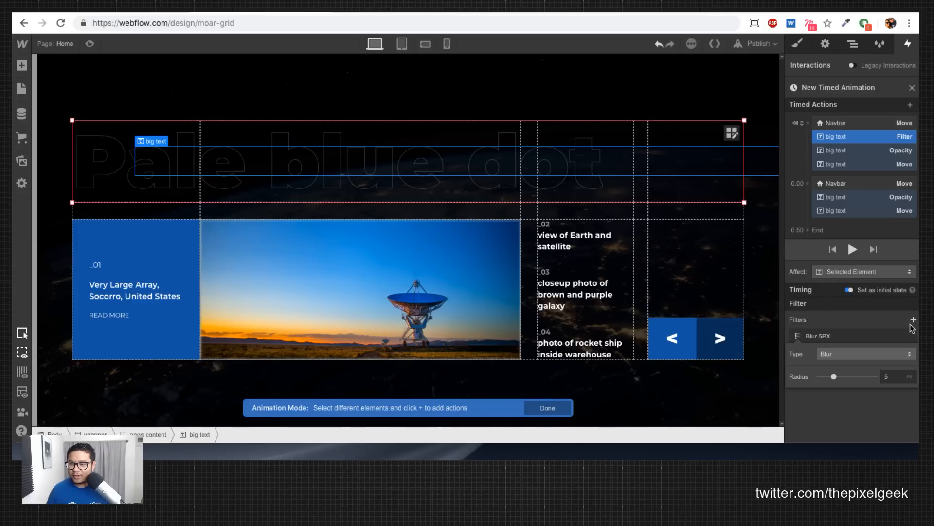
click(897, 377)
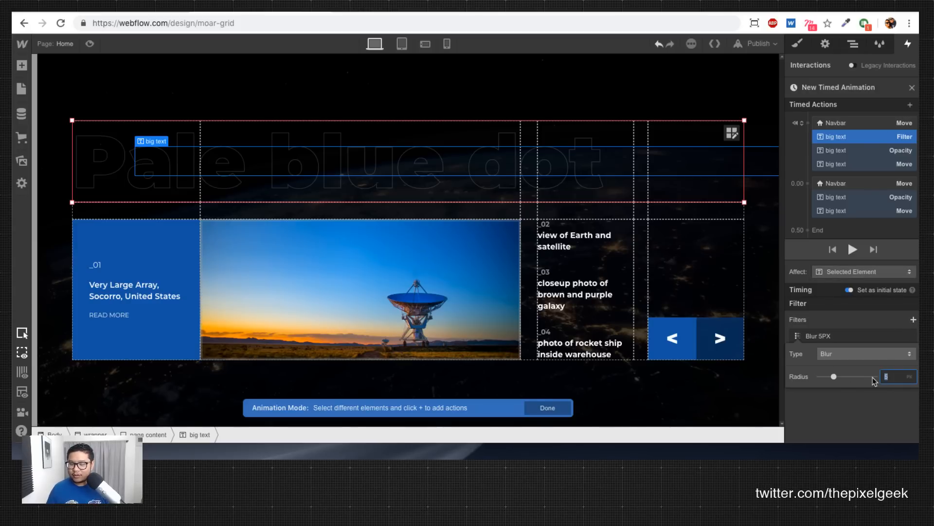
click(872, 414)
Step: Add a timed Filter action that brings the big text's blur to 0 px, and play the animation several times
click(807, 183)
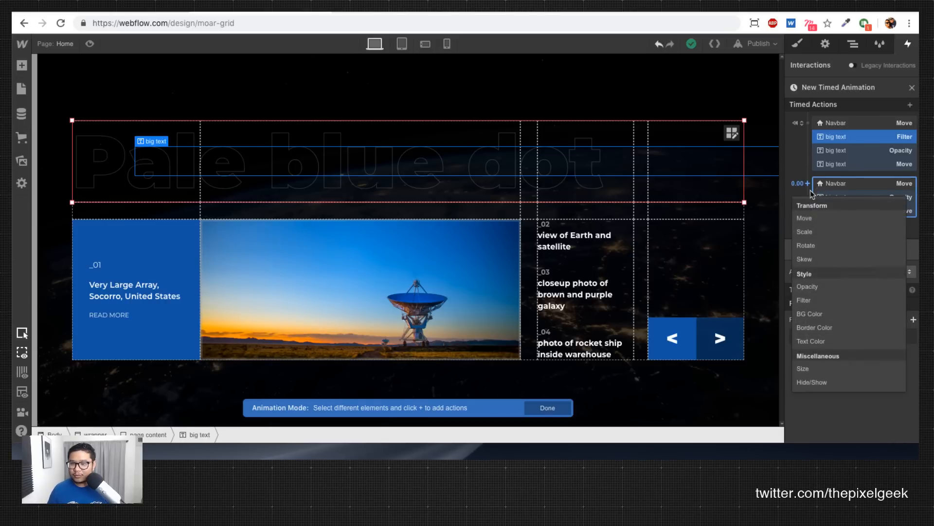
click(822, 300)
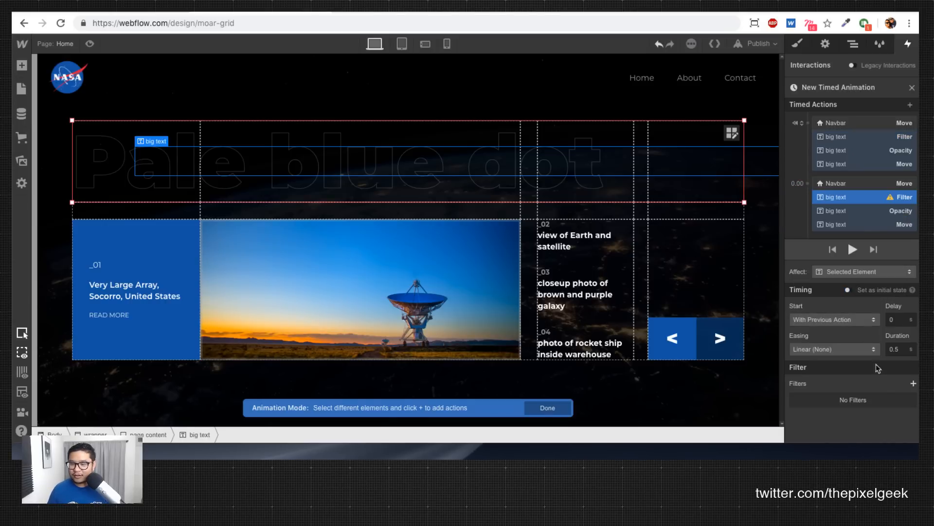
click(914, 384)
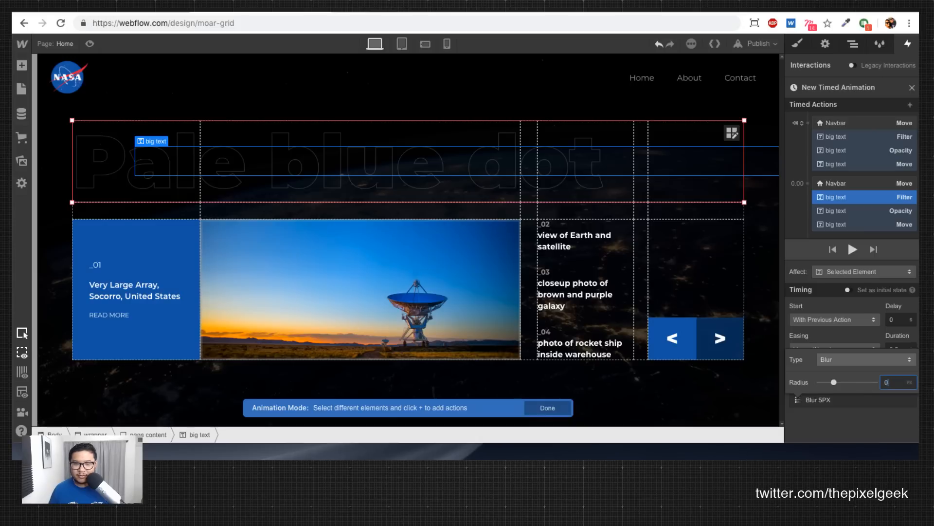
click(861, 423)
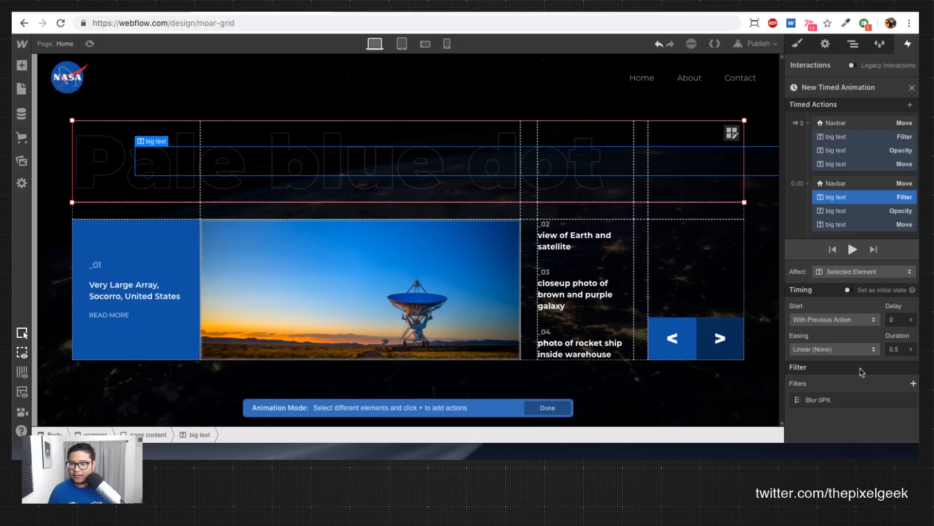
click(853, 250)
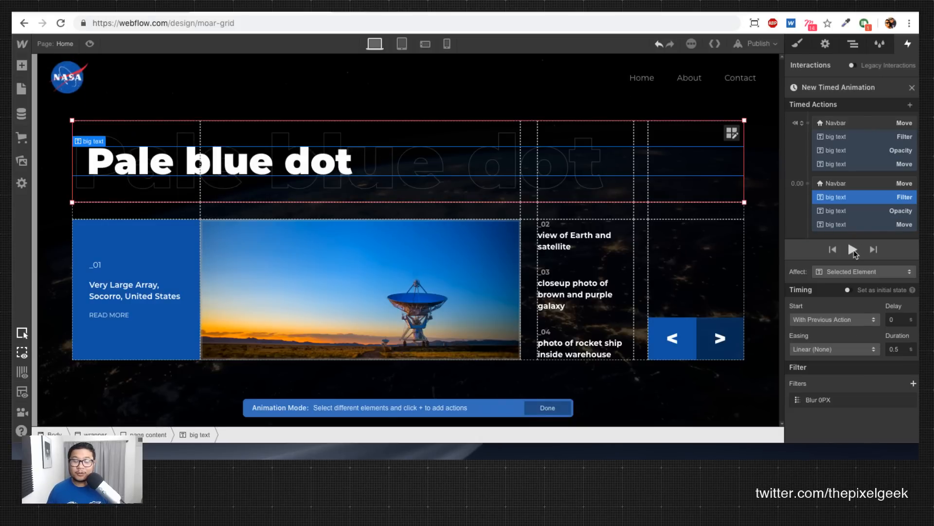
click(854, 251)
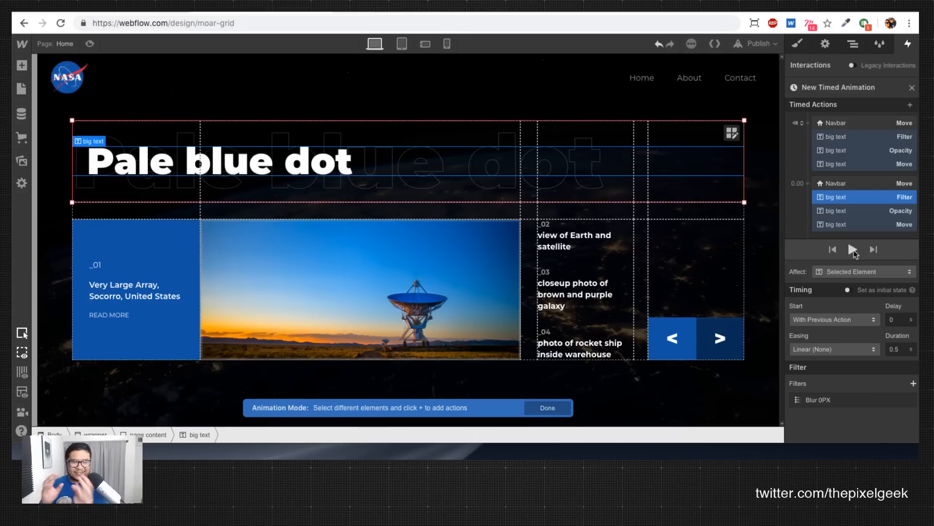
click(853, 250)
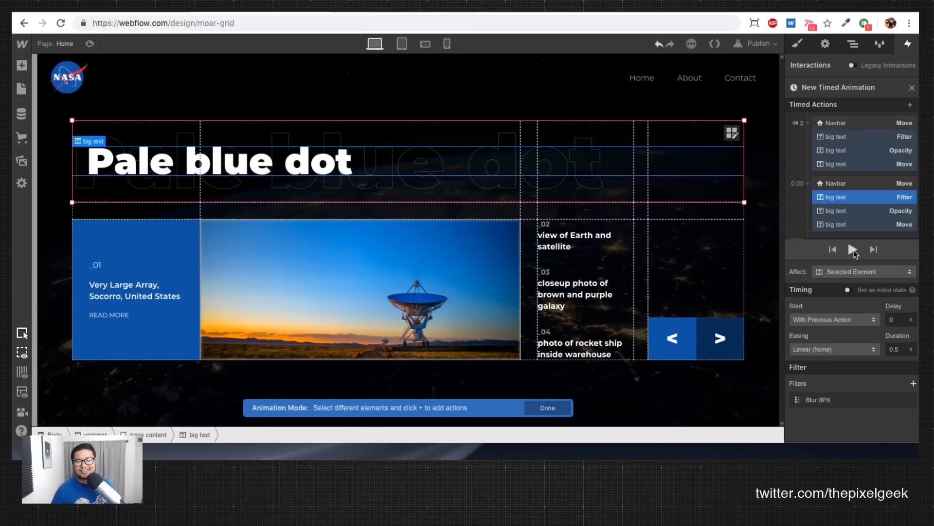
click(853, 250)
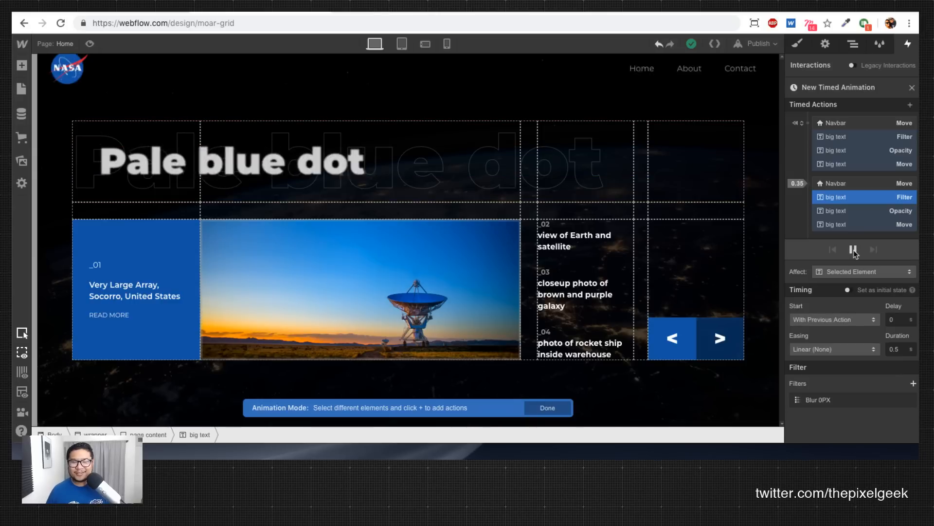
click(854, 250)
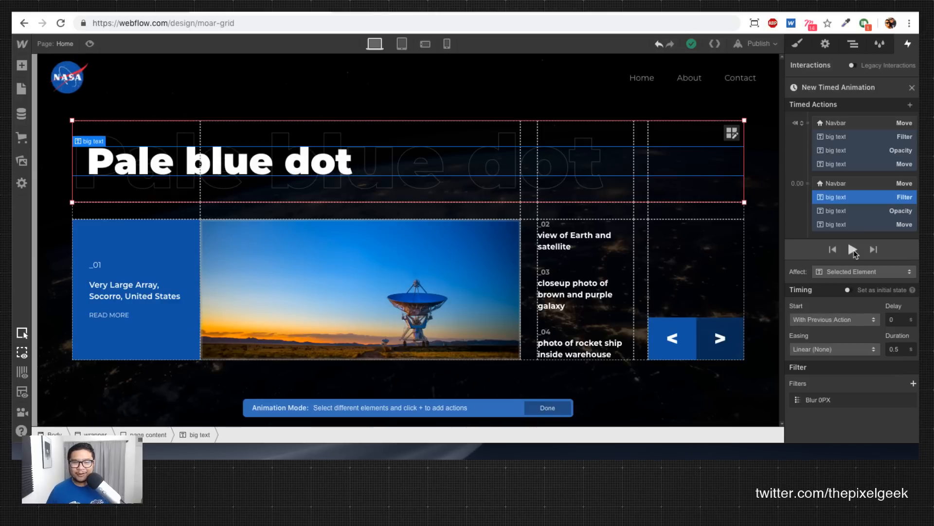
Step: Set the big text's initial-state blur radius to 10 px and play the animation
click(857, 137)
click(830, 336)
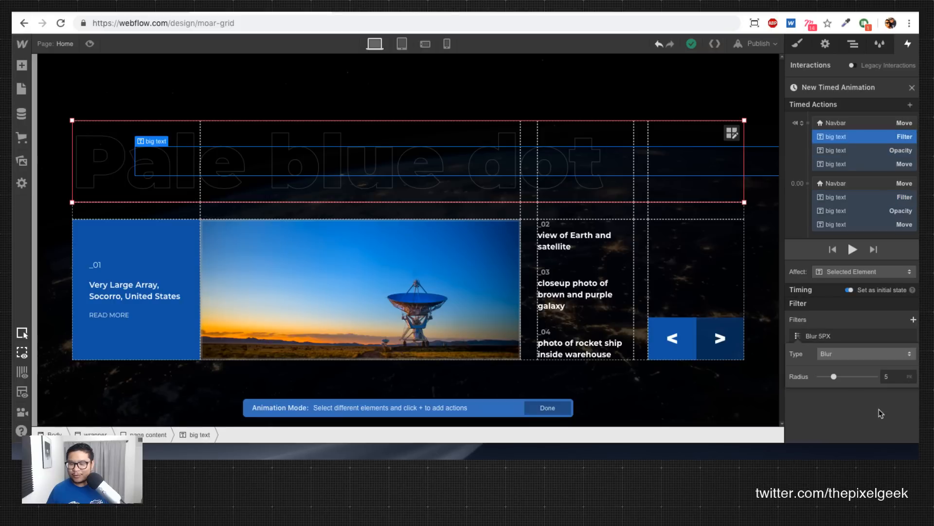
click(886, 377)
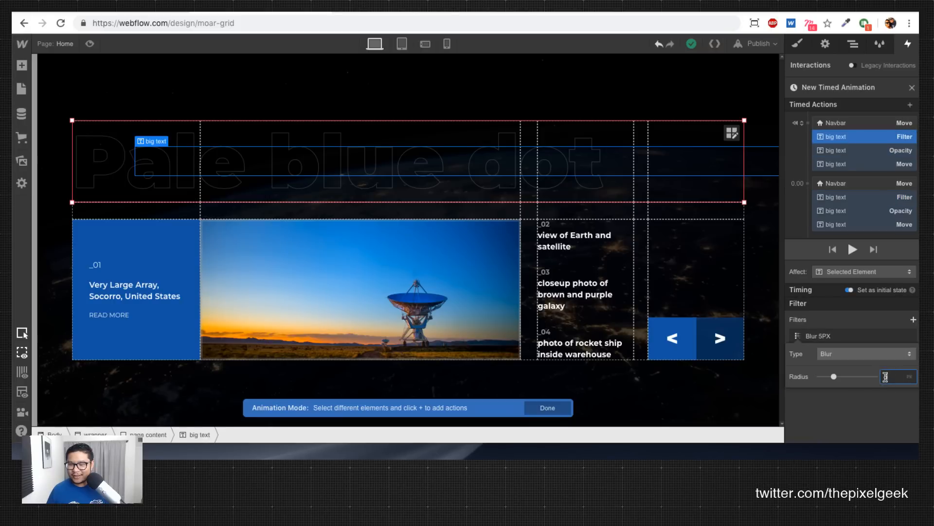
text(10)
key(Return)
click(853, 249)
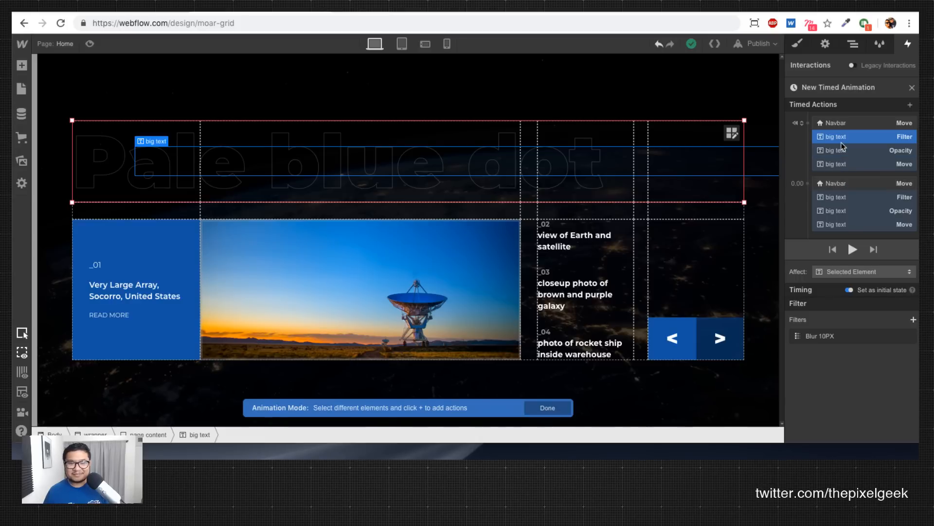
Step: Add an initial-state Move action for the stroked "Pale blue dot" text at 50 px horizontally, plus a timed Move action back to its original position
click(549, 191)
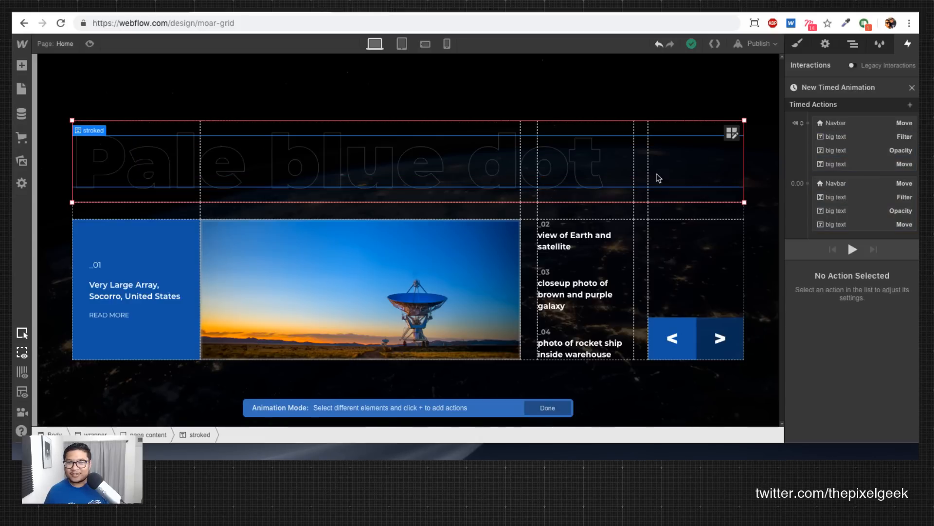
click(807, 134)
text(10)
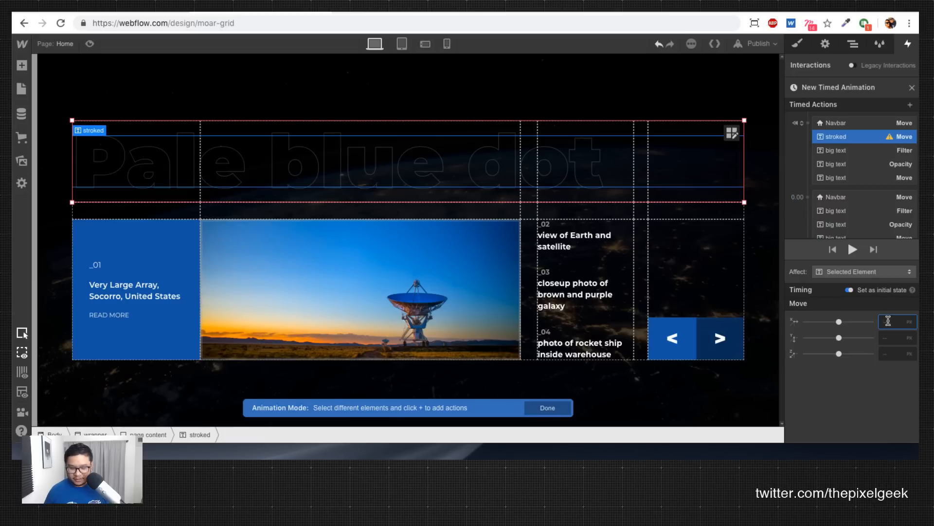
key(shift+Up)
key(shift+Up)
key(shift+Up)
key(shift+Up)
key(shift+Up)
key(shift+Up)
key(shift+Up)
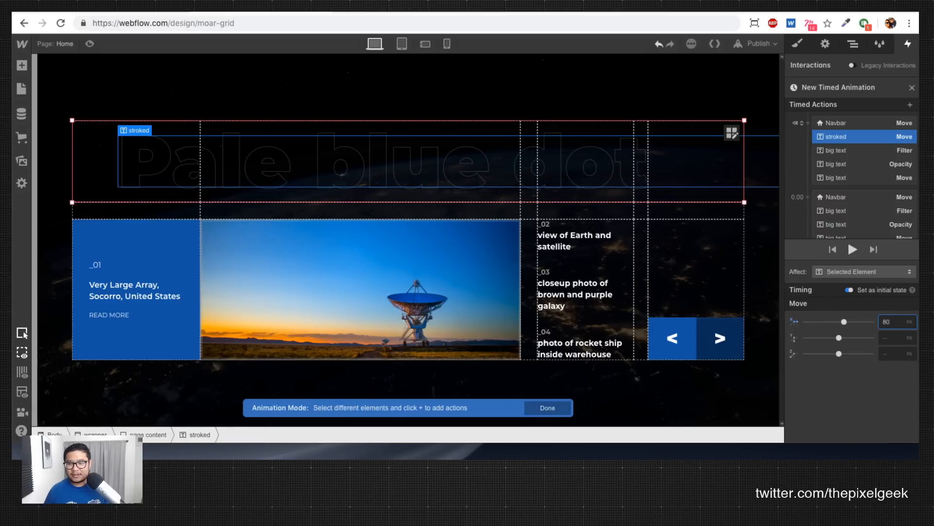
key(shift+Down)
key(shift+Down)
key(shift+Down)
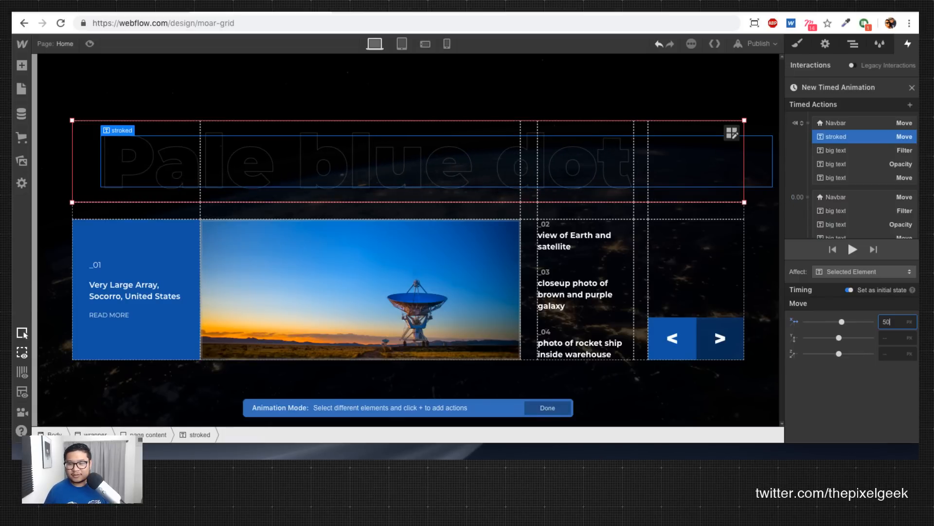
click(808, 198)
click(814, 234)
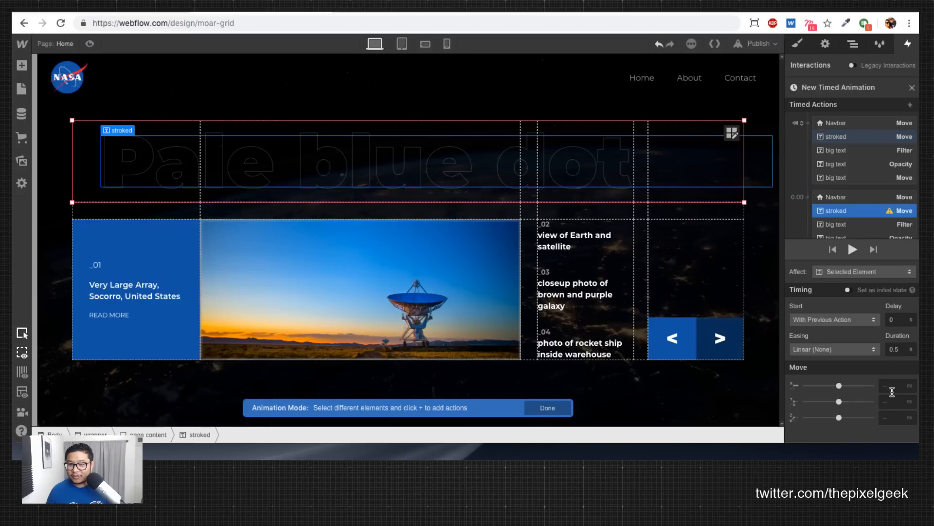
Step: Fade in the stroked text with an initial opacity of 0% and a timed 100% opacity action
click(803, 123)
click(818, 227)
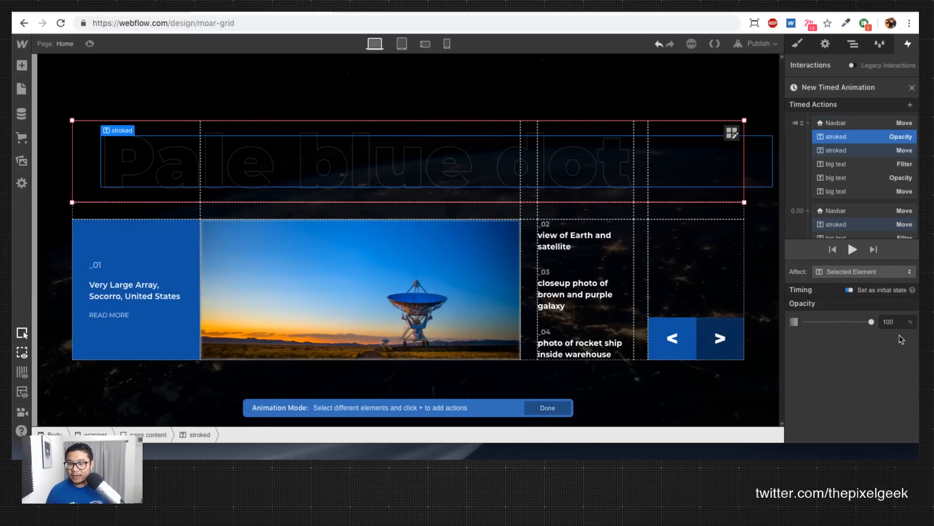
double_click(897, 323)
text(0)
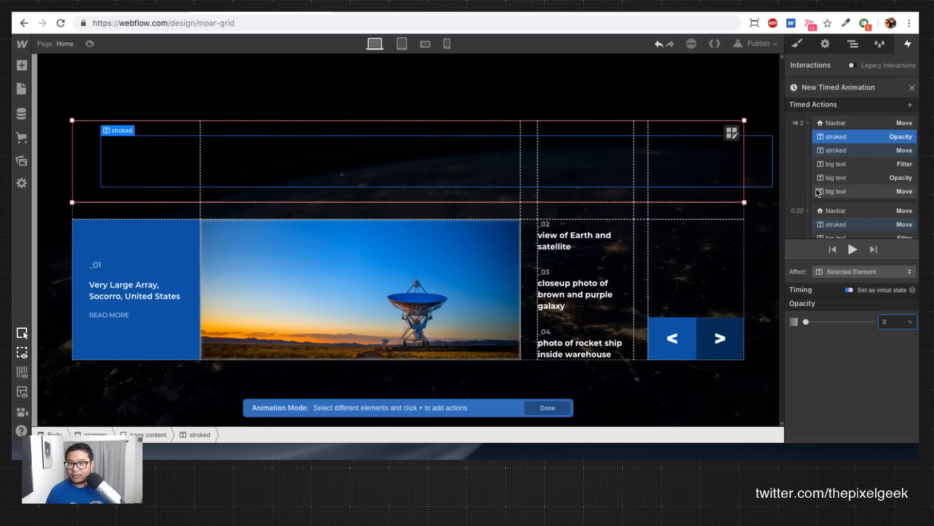
click(810, 214)
click(815, 314)
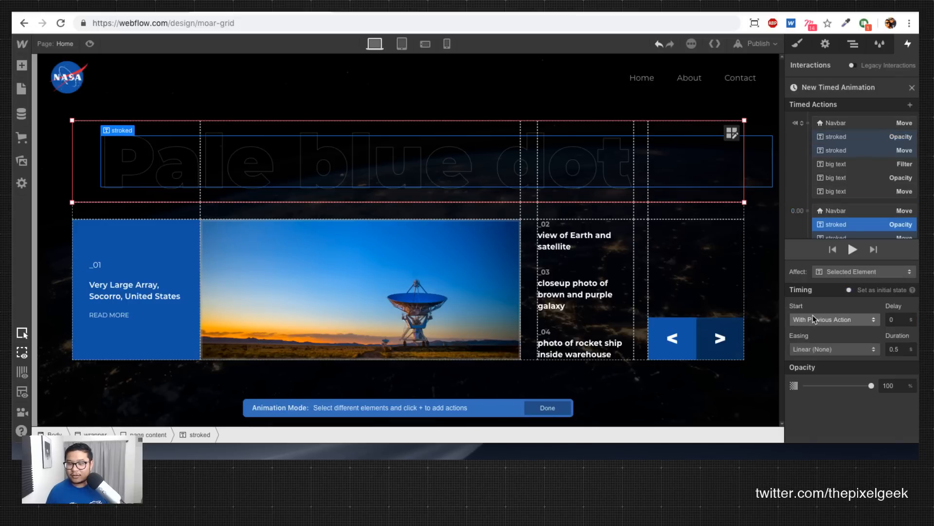
Step: Add an initial-state blur filter and a timed 0 px blur filter to the stroked text, and play the animation
click(808, 123)
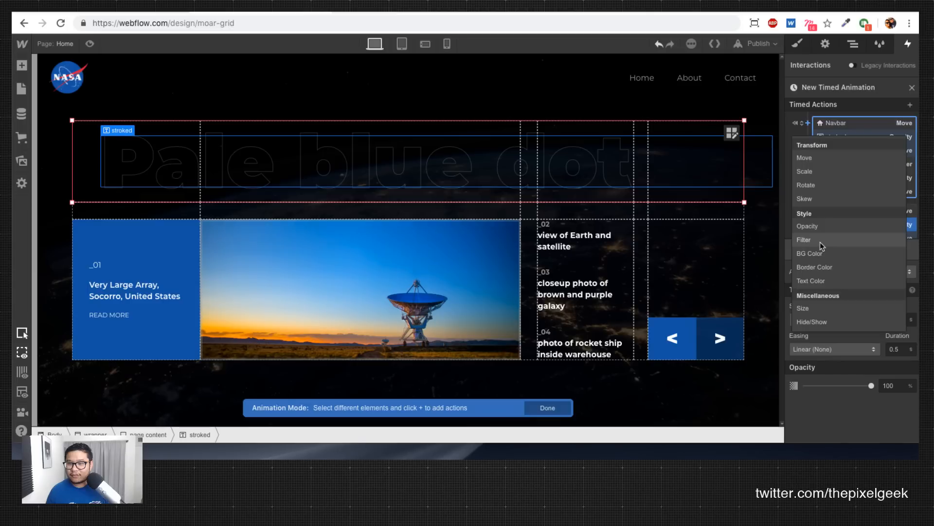
click(821, 244)
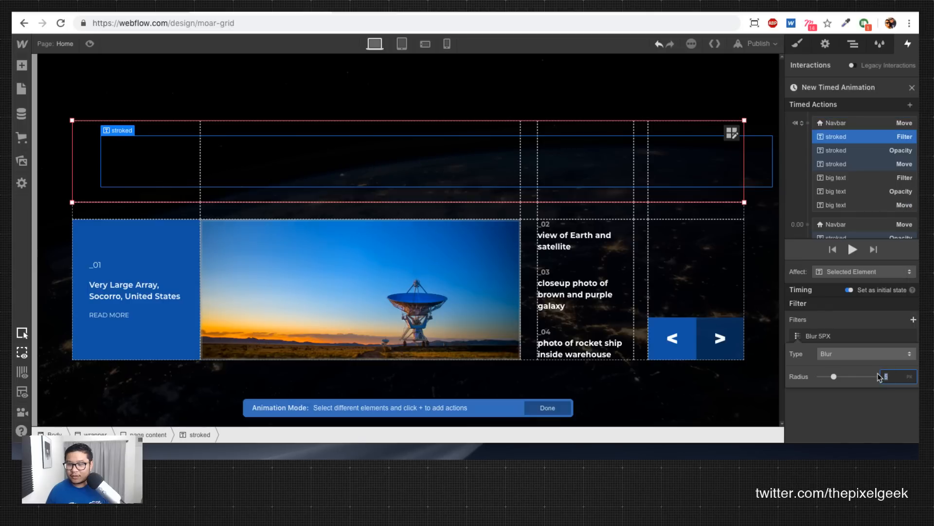
click(808, 224)
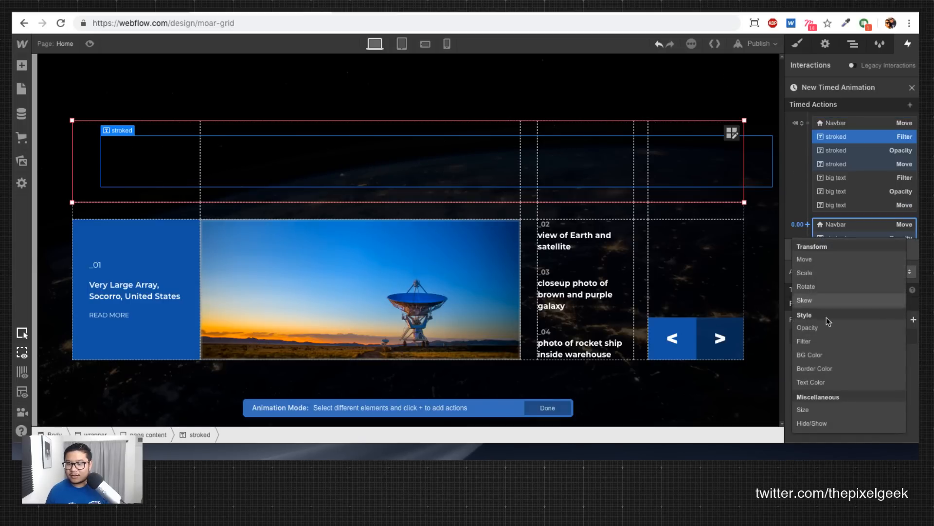
click(822, 344)
click(914, 384)
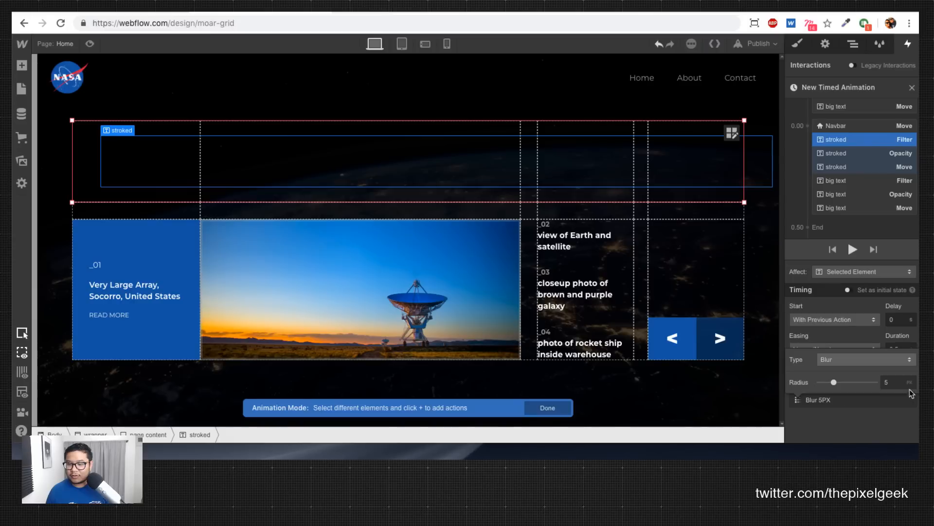
click(885, 383)
key(BackSpace)
text(0)
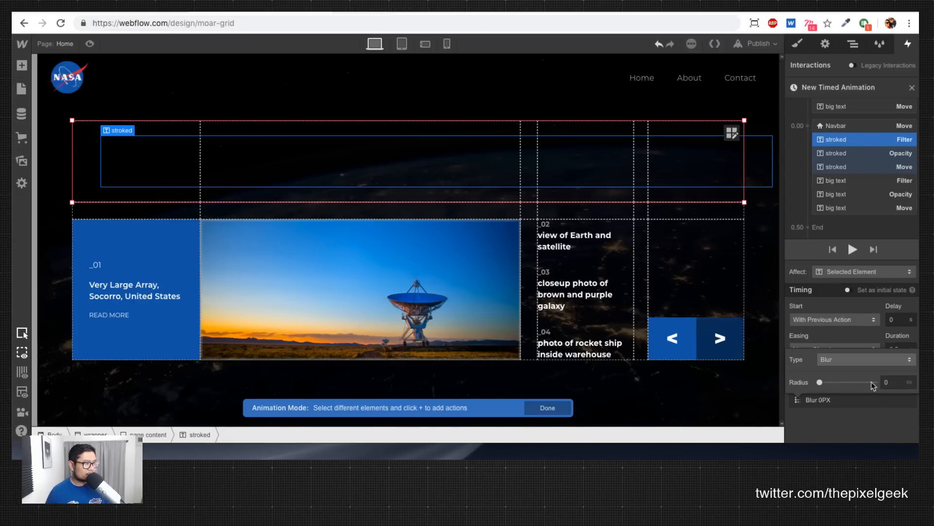
click(885, 427)
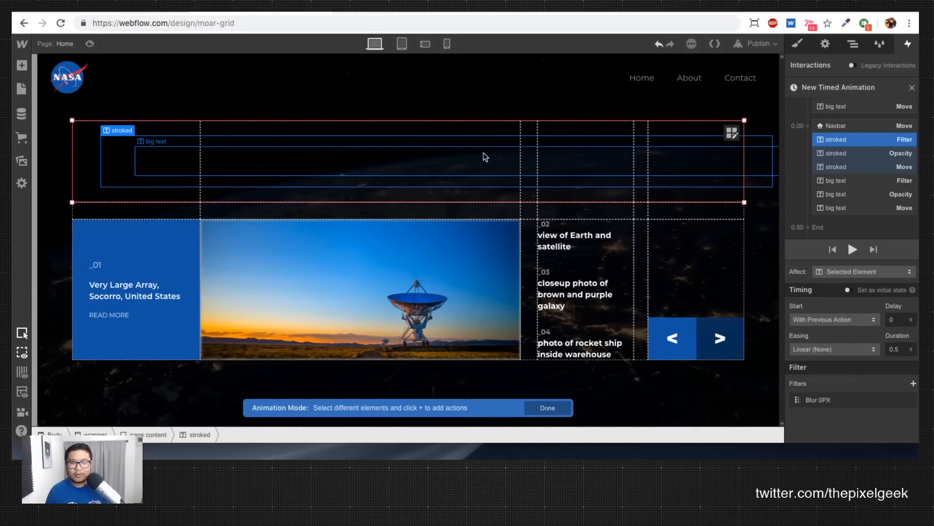
click(852, 249)
click(852, 249)
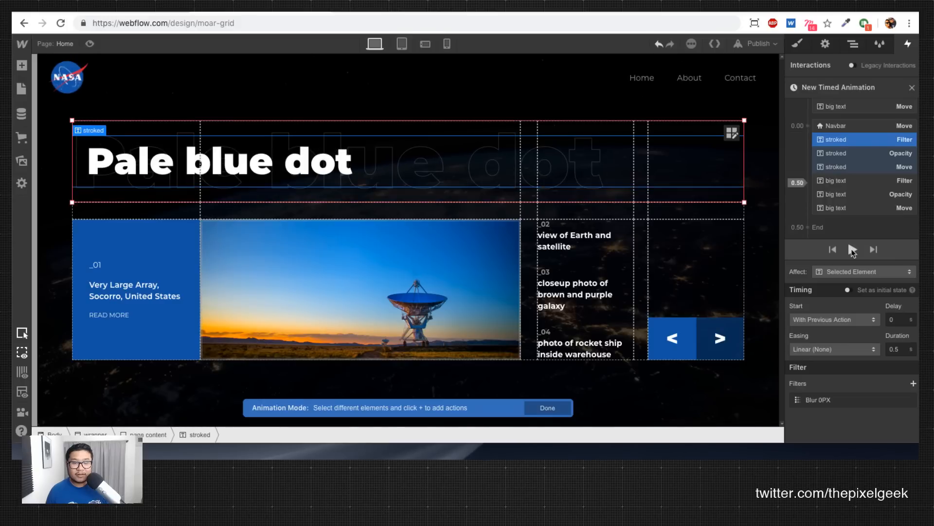
Step: Add an initial-state Scale action to the blue "_01" box with a scale of 2 horizontally and vertically
click(127, 249)
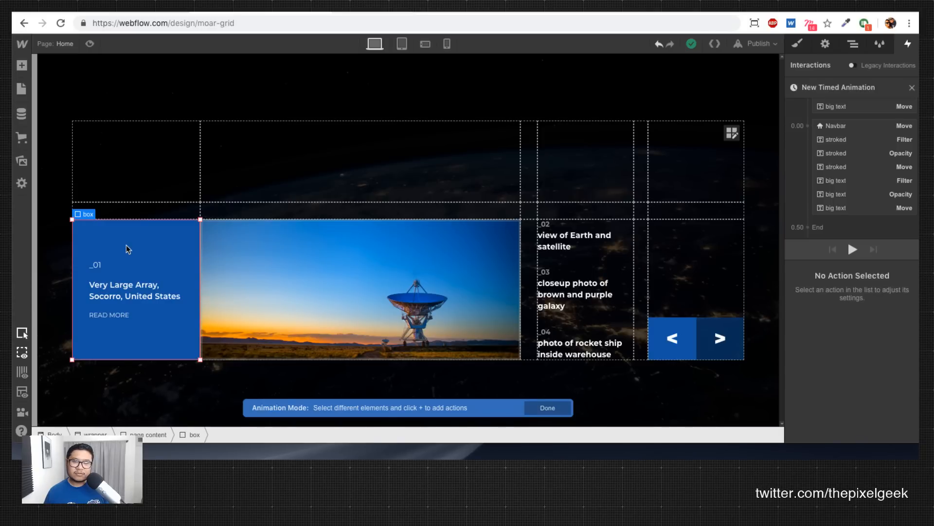
scroll(844, 167, up, 3)
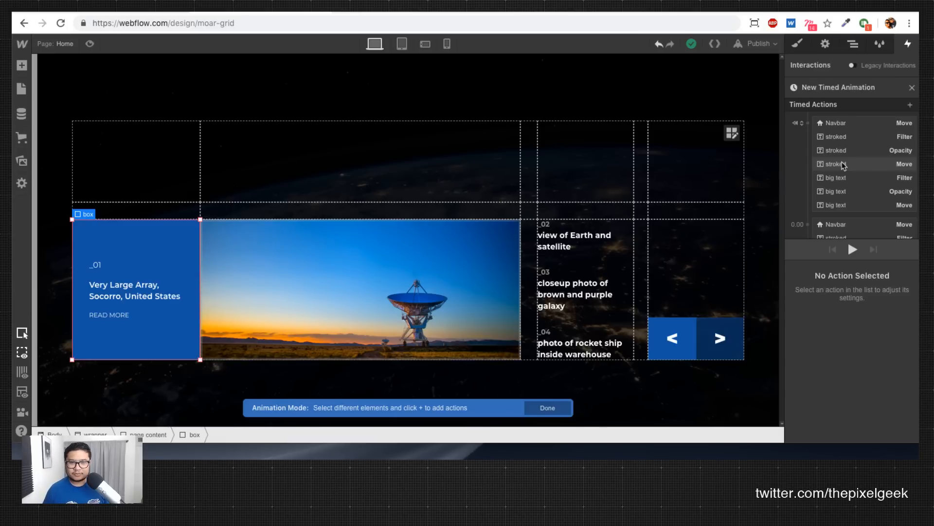
click(807, 122)
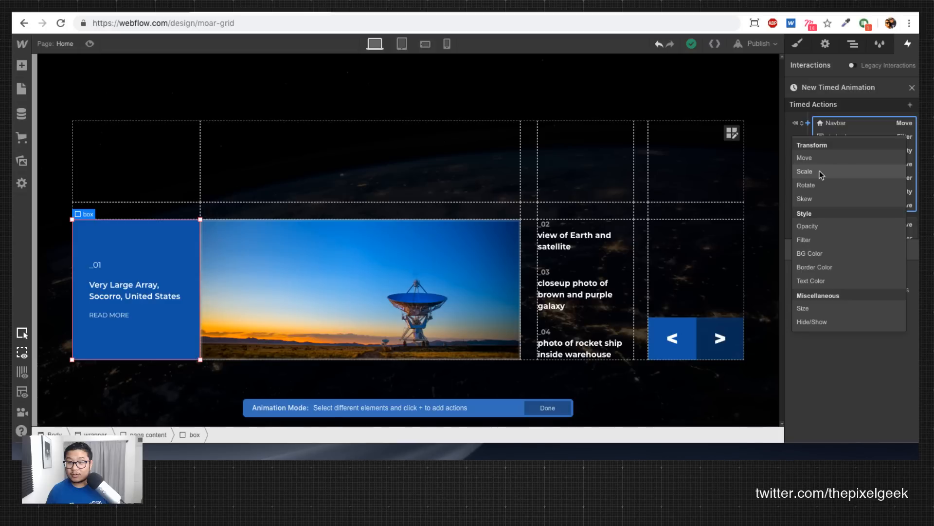
click(806, 171)
text(2)
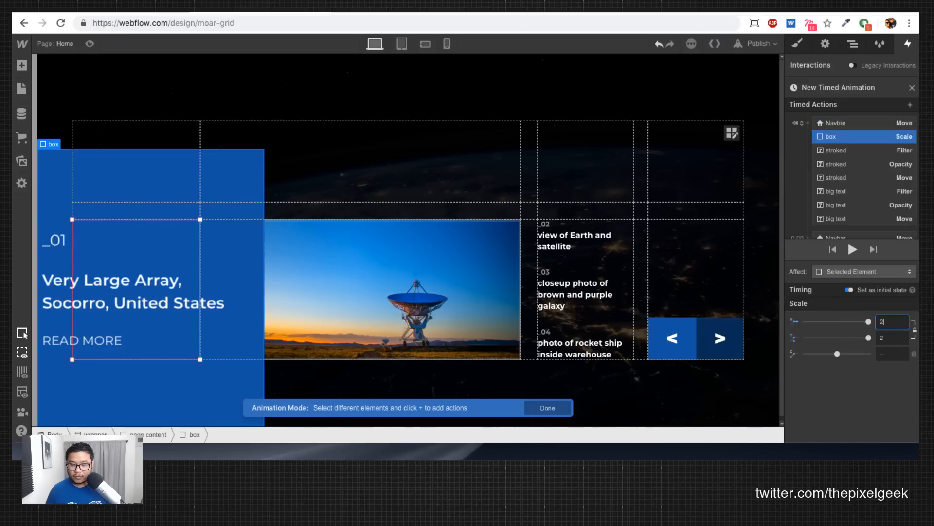
Step: Set the blue box's initial-state scale to 1.2 horizontally and vertically
key(BackSpace)
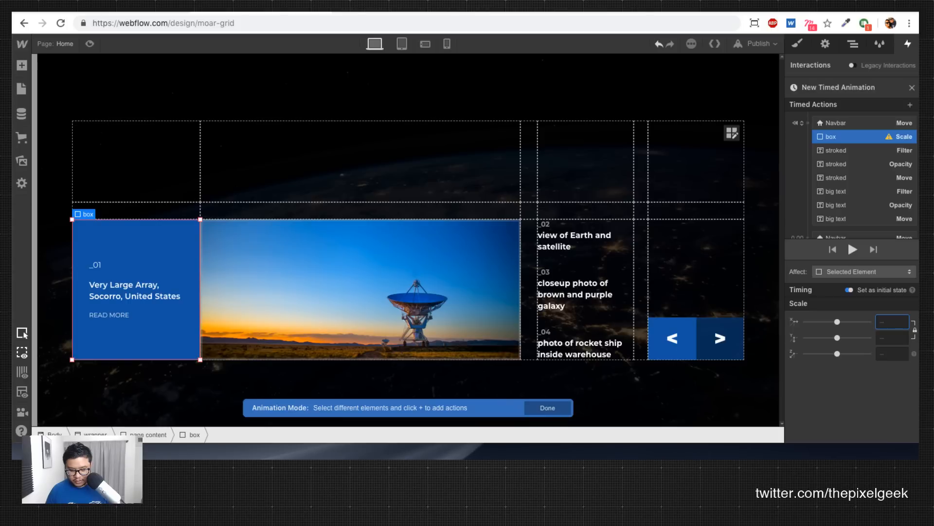
text(1.1)
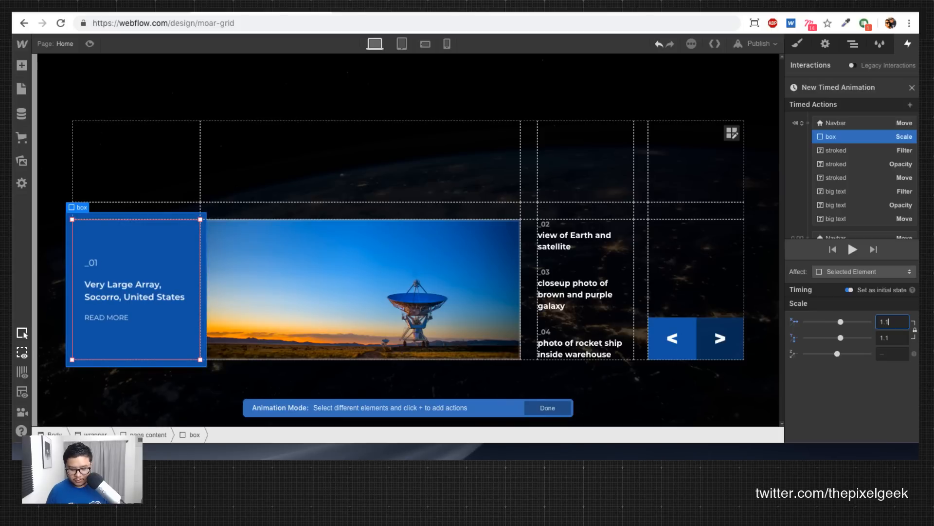
key(BackSpace)
text(5)
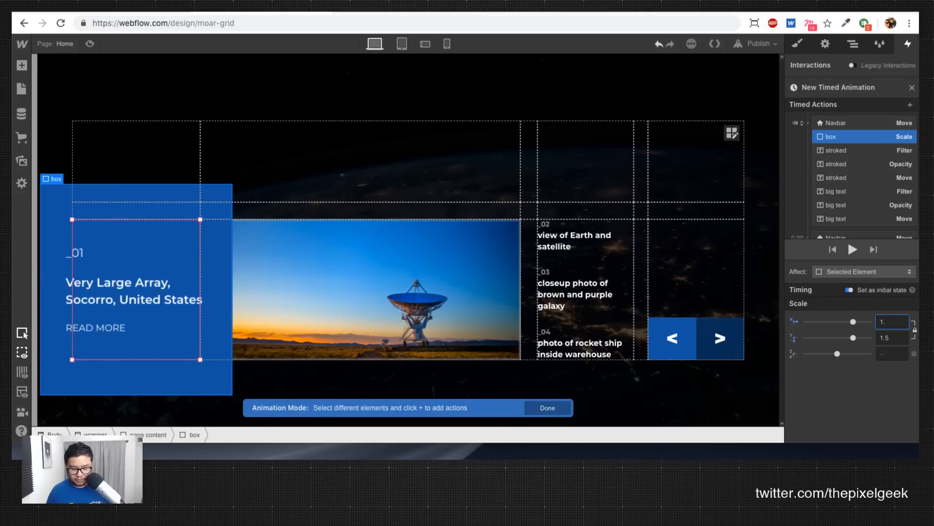
text(25)
key(BackSpace)
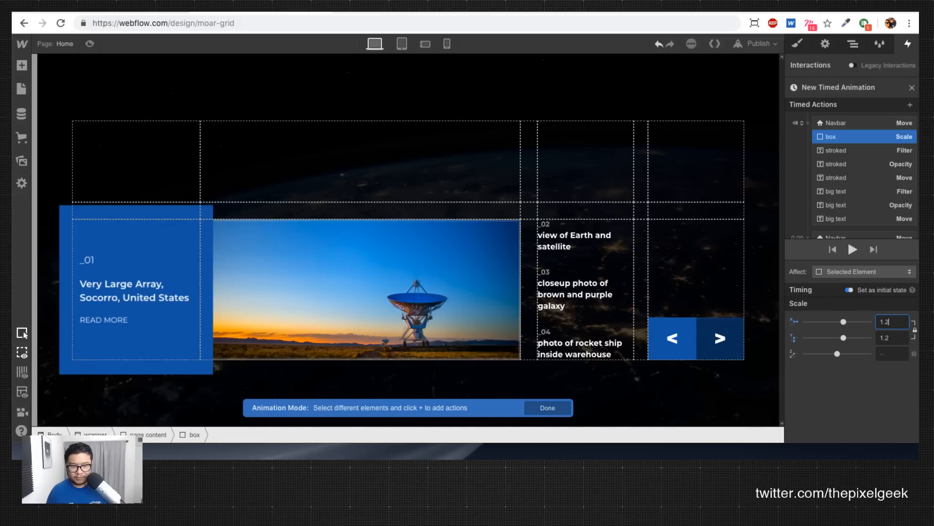
Step: Add a timed Scale action that returns the blue box to a scale of 1 horizontally and vertically
scroll(849, 187, down, 3)
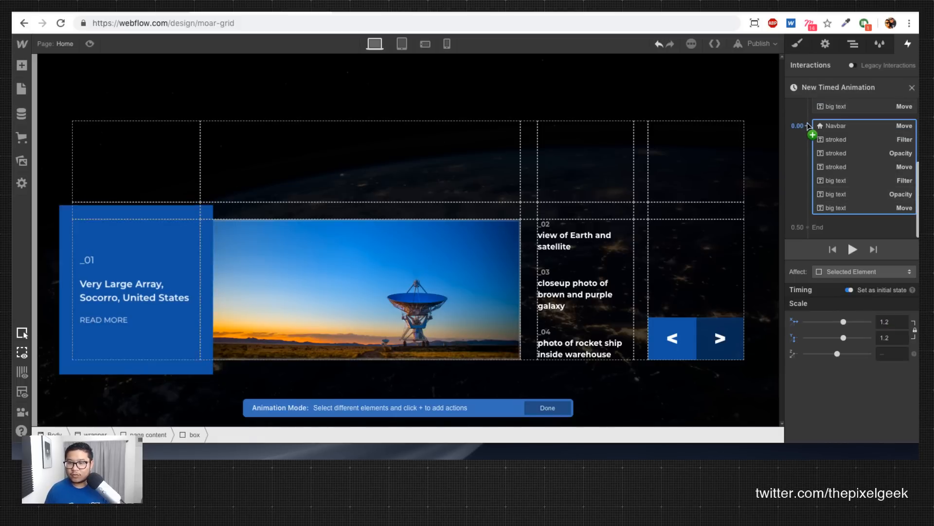
click(808, 126)
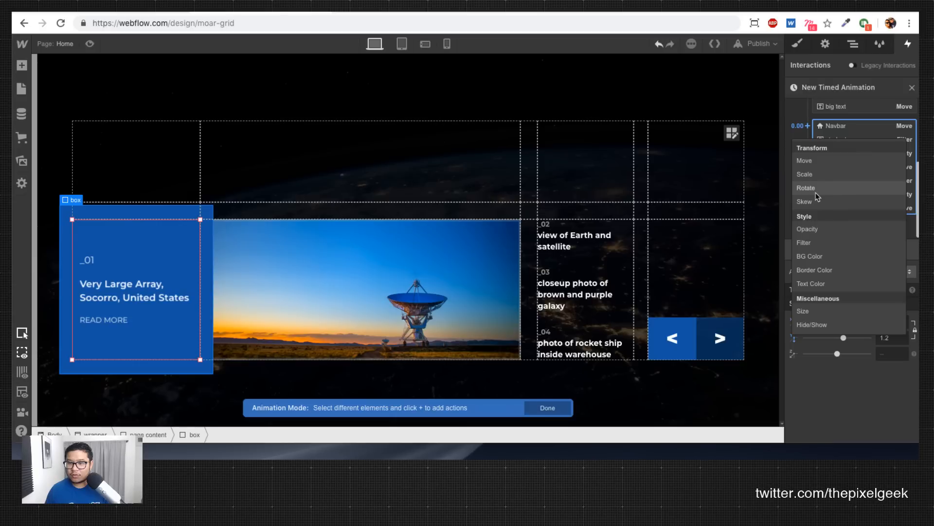
click(805, 173)
click(891, 385)
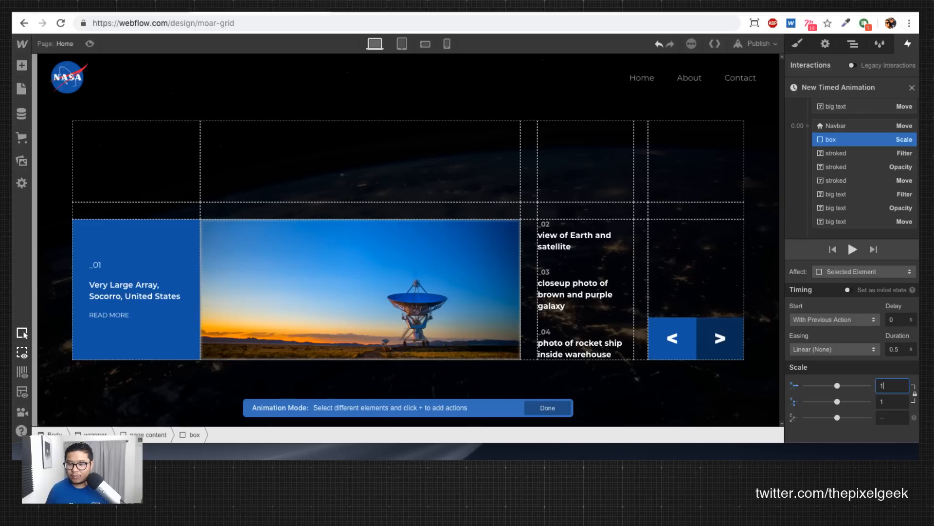
Step: Fade in the blue box with an initial opacity of 0% and a timed 100% opacity action, and play the animation
scroll(852, 170, up, 3)
click(808, 122)
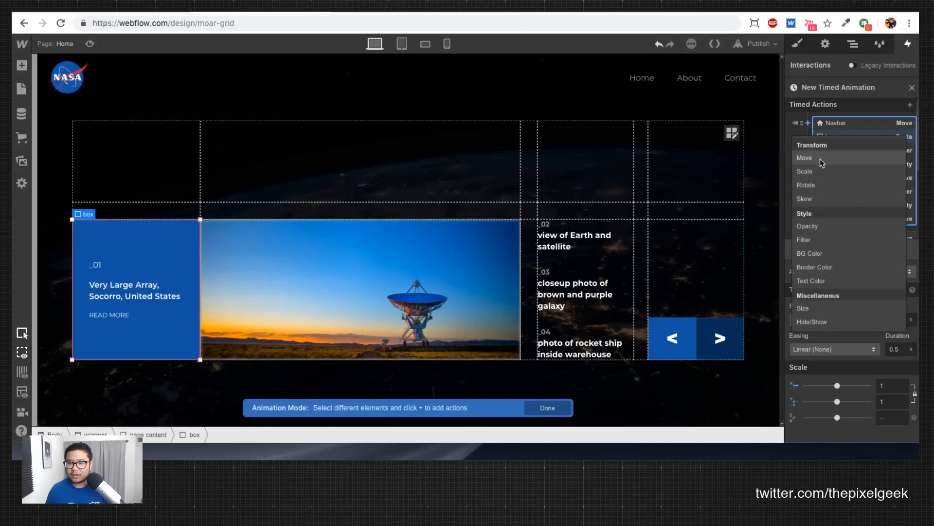
click(818, 226)
double_click(887, 323)
text(0)
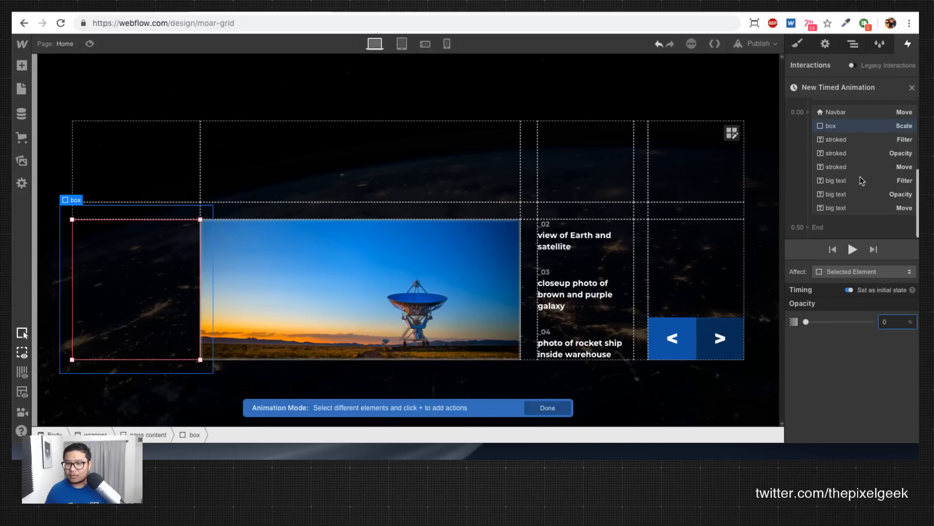
click(808, 113)
click(822, 217)
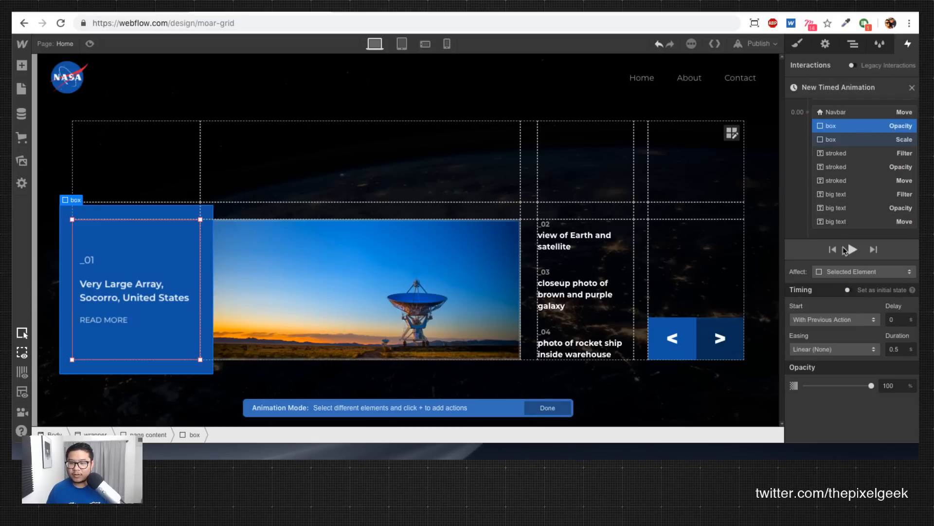
click(846, 250)
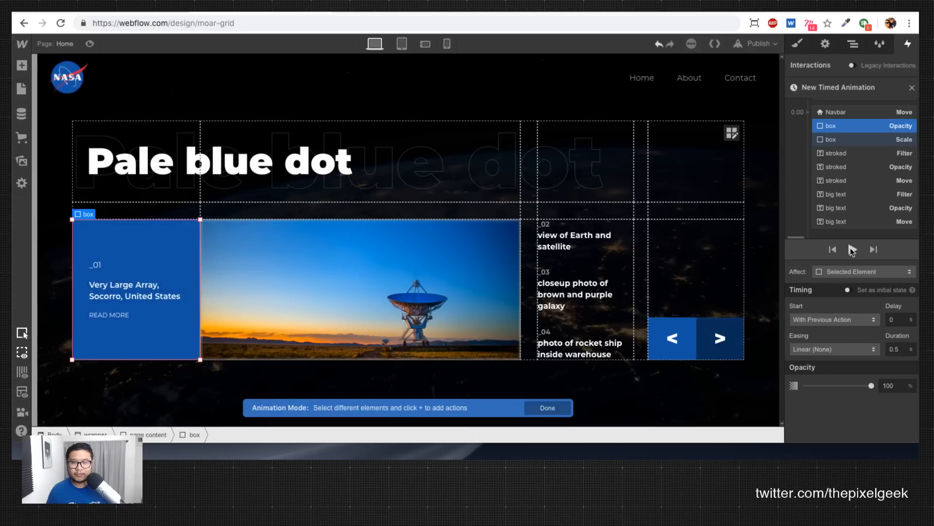
click(853, 249)
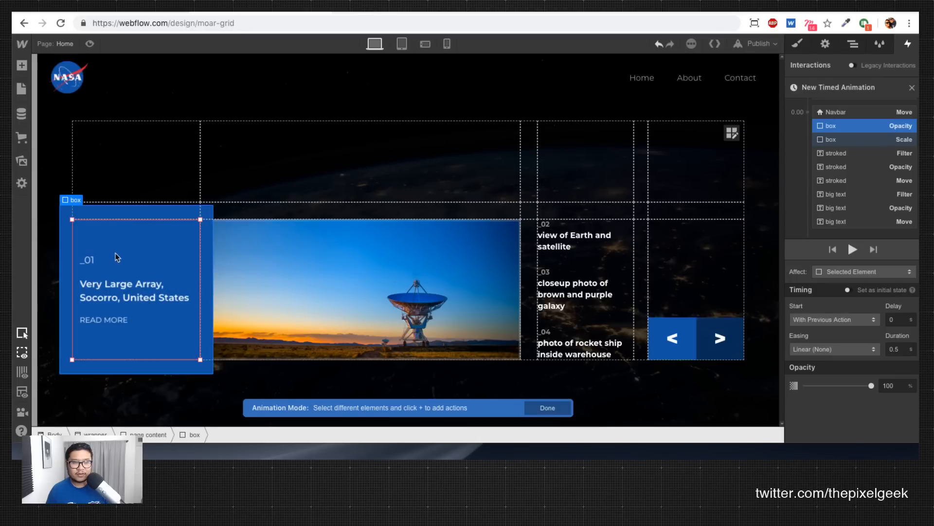
Step: Add an initial-state Move action to the "_01" text block inside the blue box, offset 20 px vertically
click(90, 265)
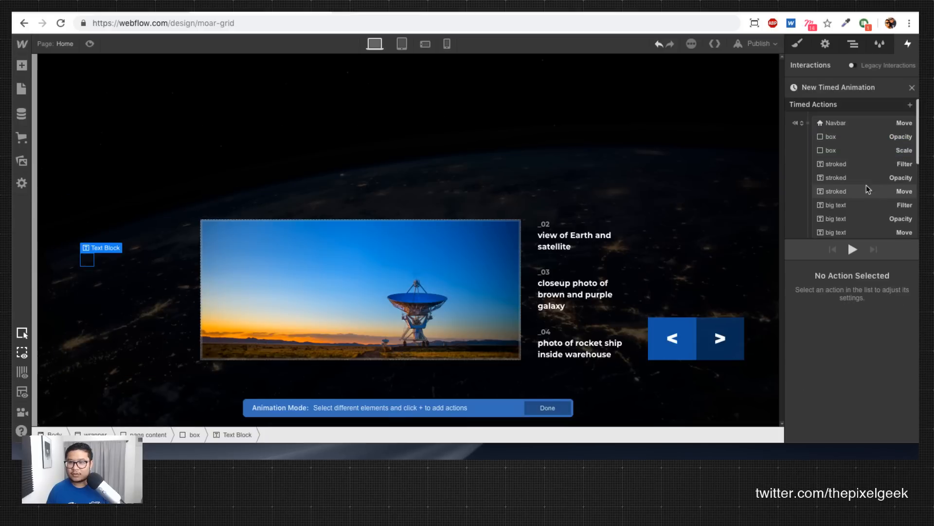
click(808, 123)
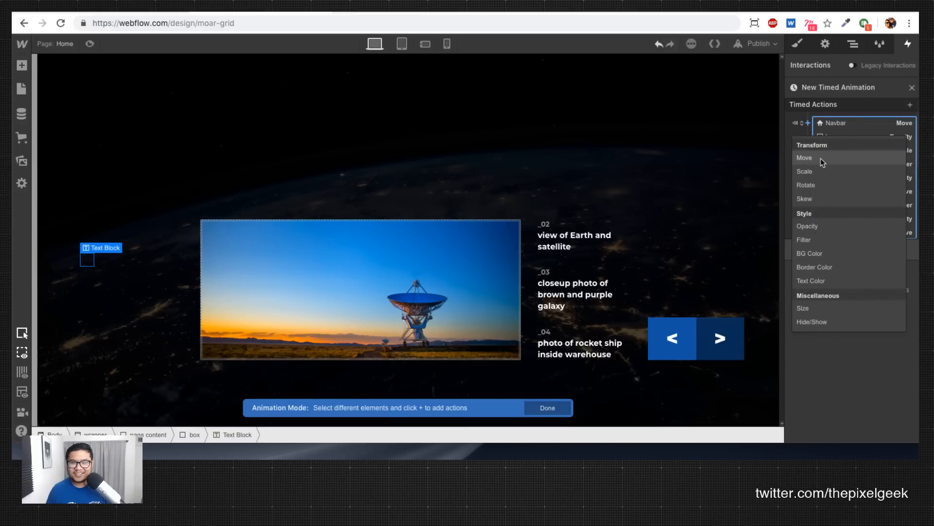
click(821, 159)
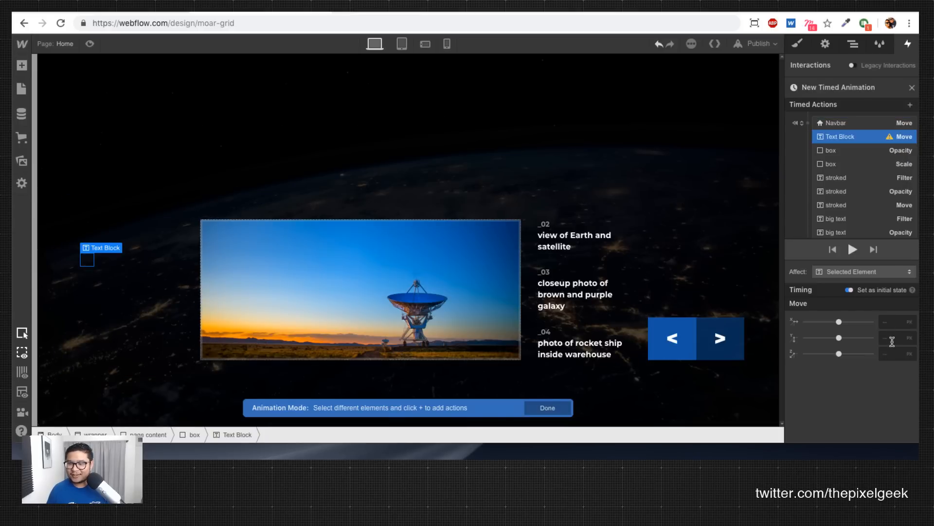
click(892, 340)
text(20)
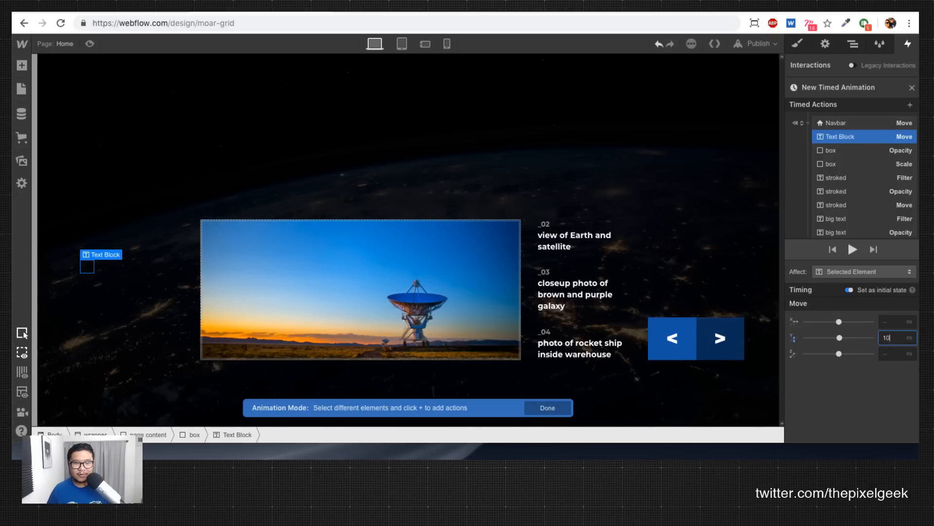
key(shift+Up)
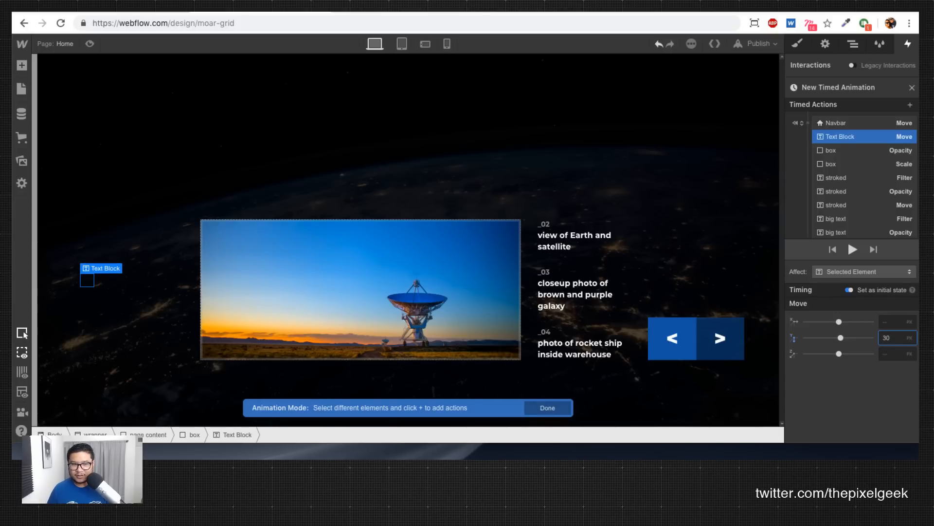
key(shift+Down)
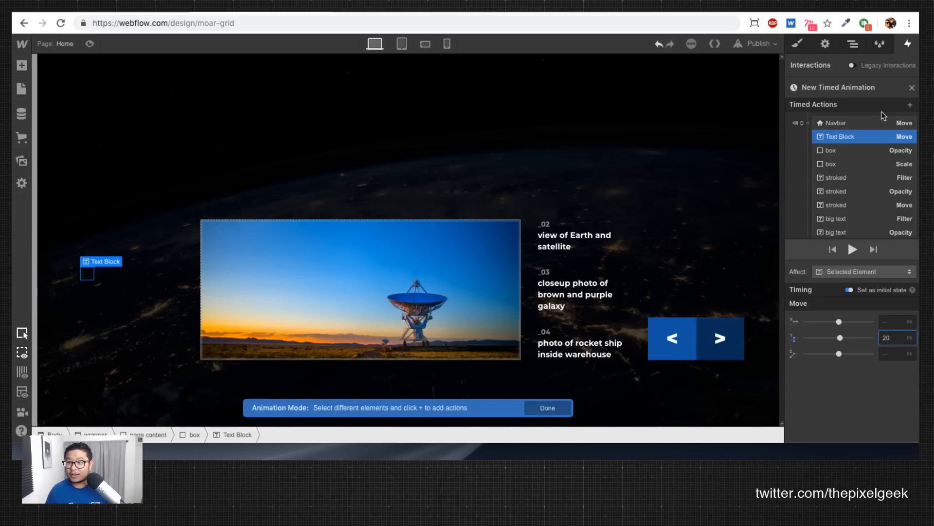
Step: Add a timed Move action that returns the "_01" text block to 0 px vertically
scroll(849, 165, down, 3)
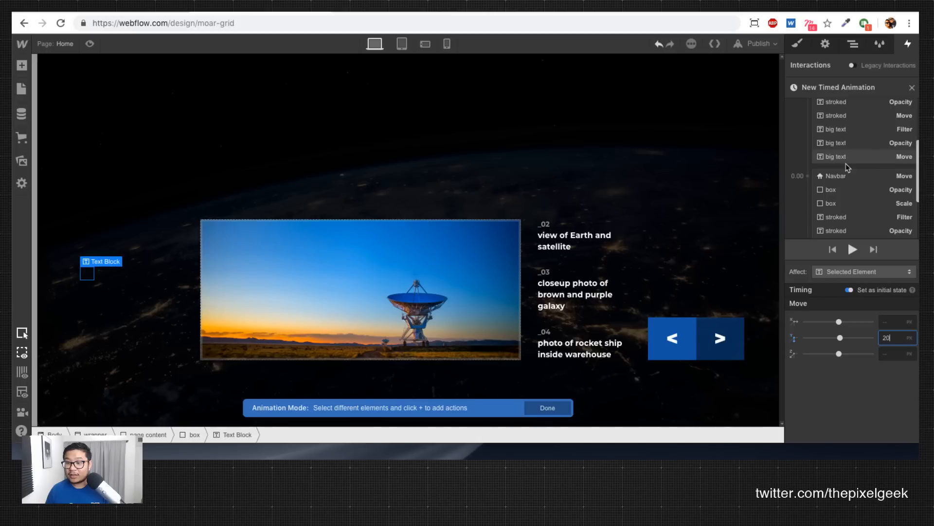
click(808, 176)
click(823, 177)
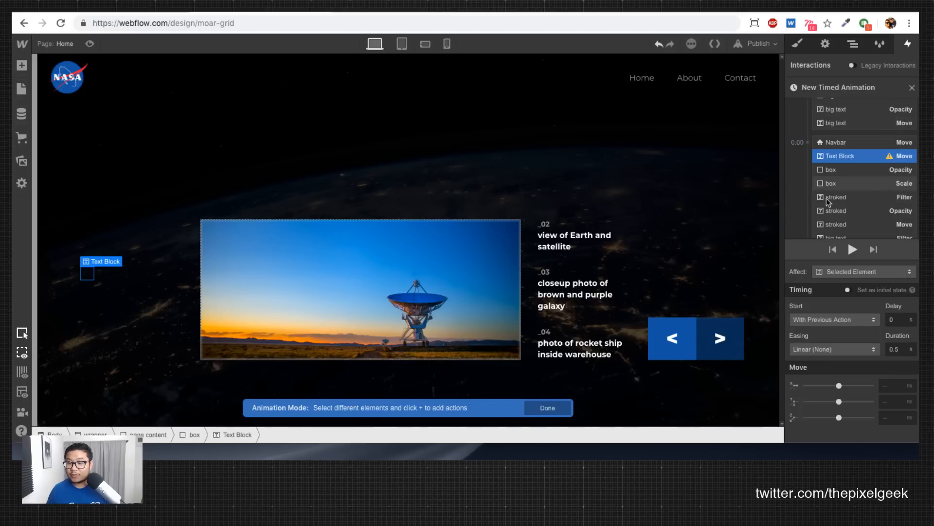
click(892, 401)
text(0)
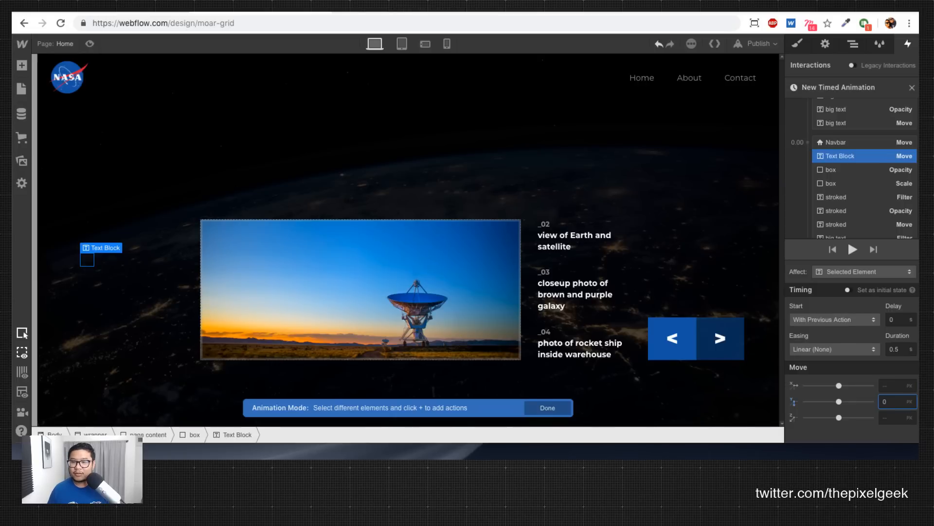
Step: Play the animation to check the "_01" text block's movement together with the blue box
scroll(833, 171, up, 3)
click(808, 124)
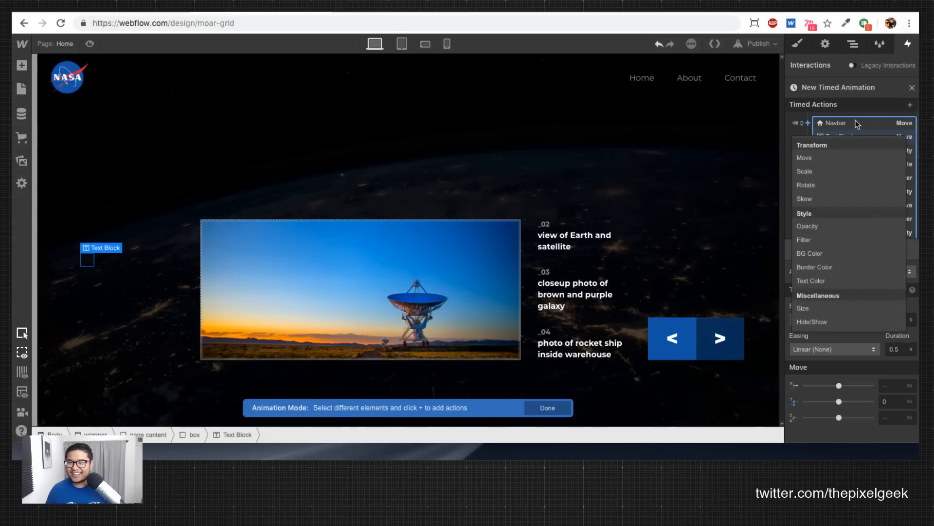
click(843, 136)
click(852, 250)
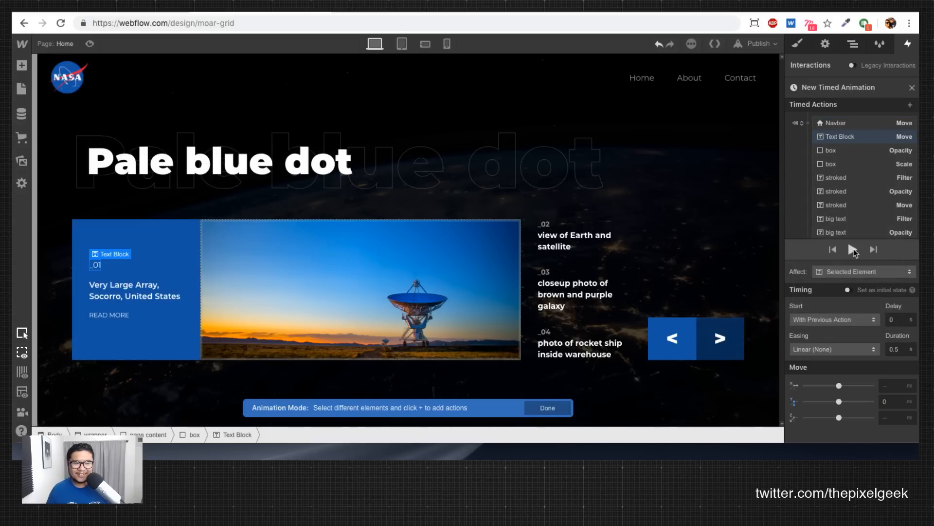
click(852, 250)
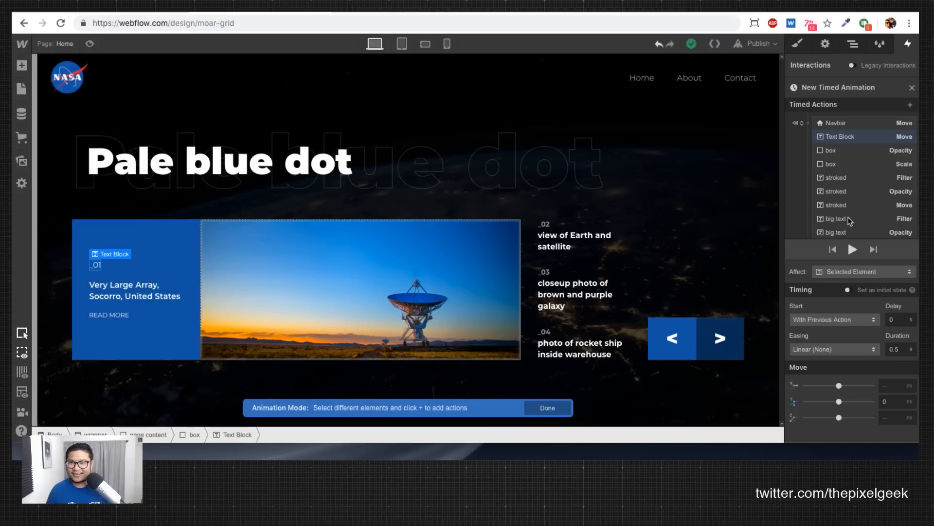
Step: Delete the initial-state and timed Move actions of the "_01" text block
click(840, 137)
click(842, 151)
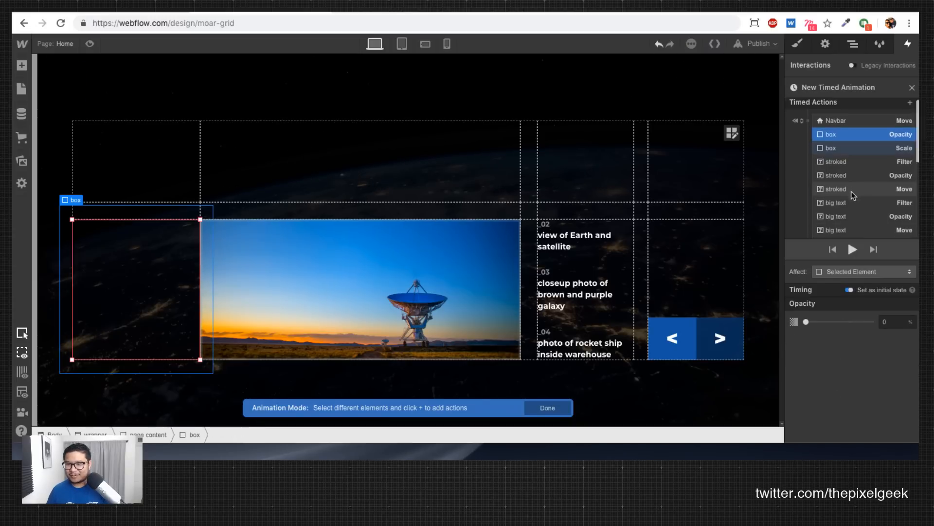
scroll(862, 206, down, 2)
scroll(860, 200, up, 2)
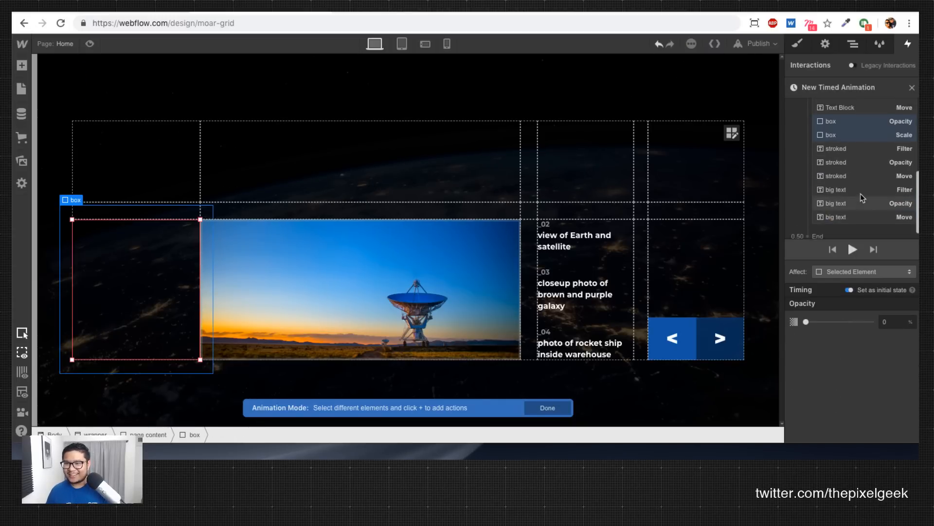
click(851, 121)
key(Delete)
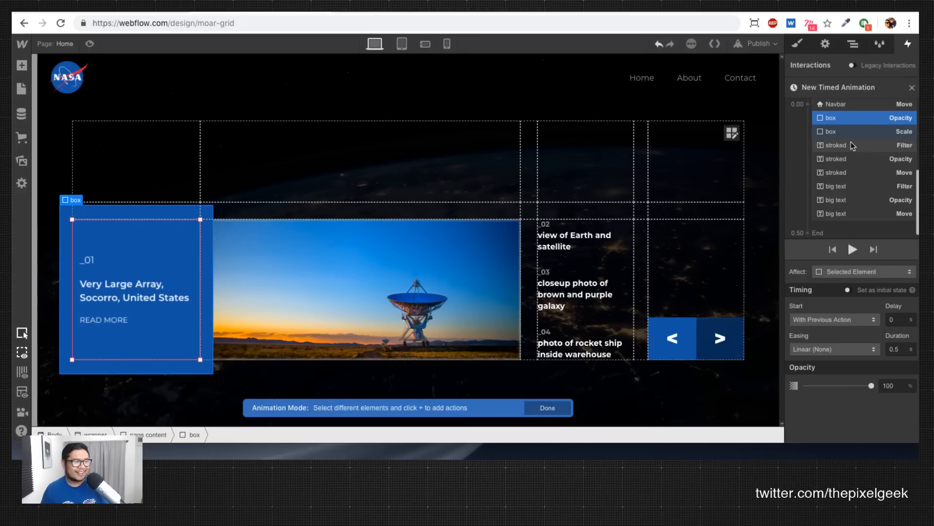
key(Delete)
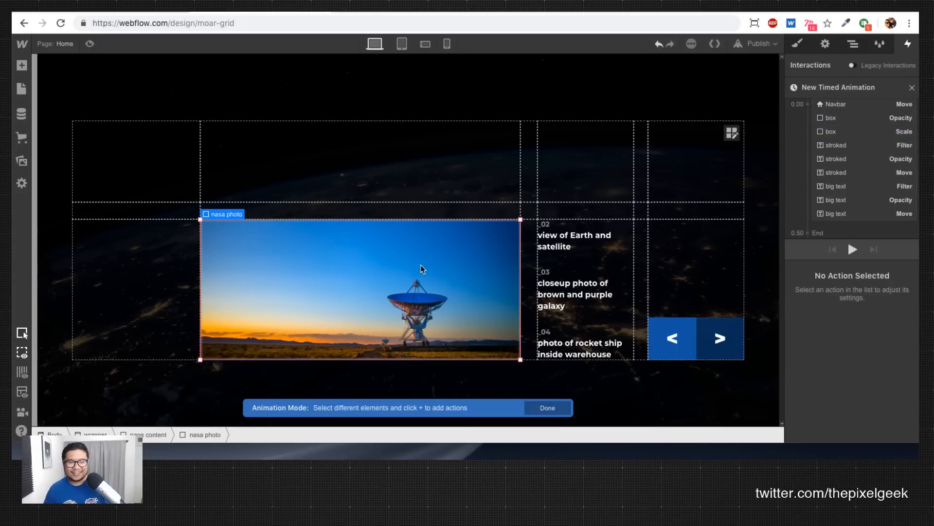
Step: Add an initial-state Size action to the NASA photo with a width of 0 px
click(808, 123)
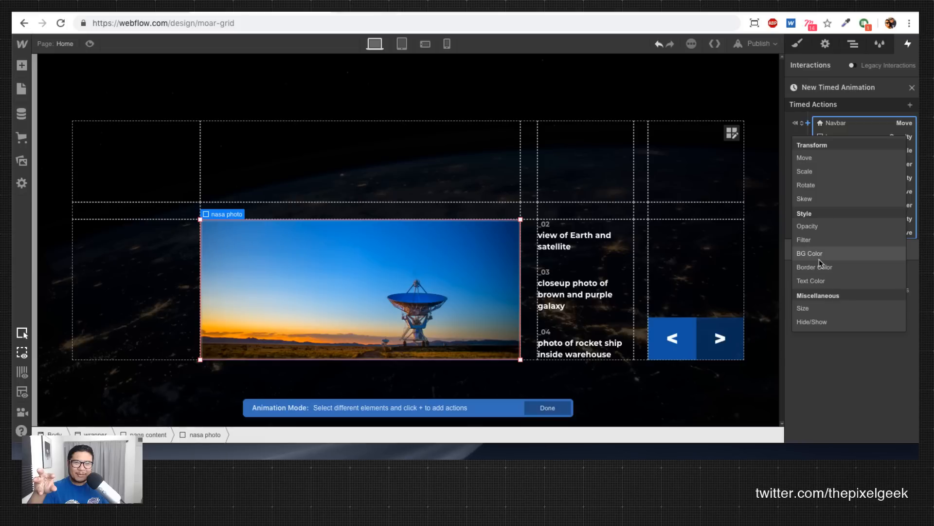
click(807, 310)
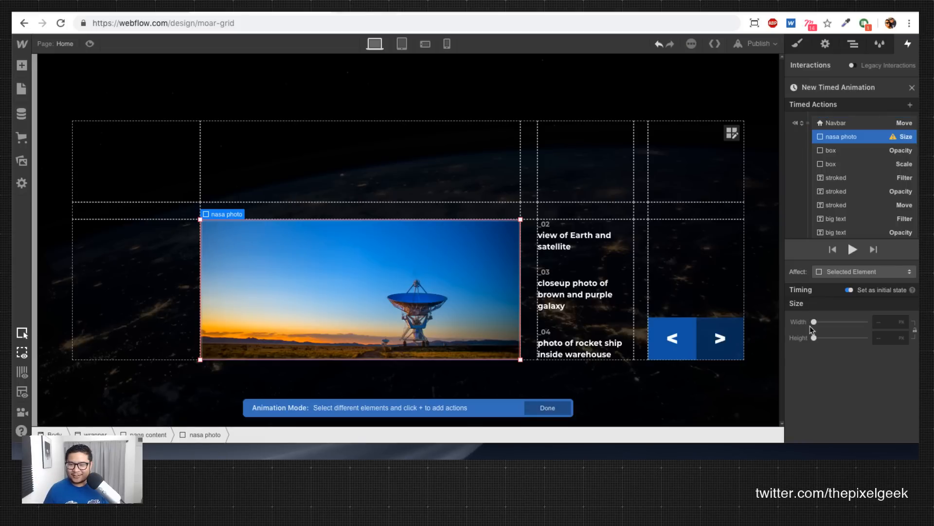
click(889, 322)
text(0)
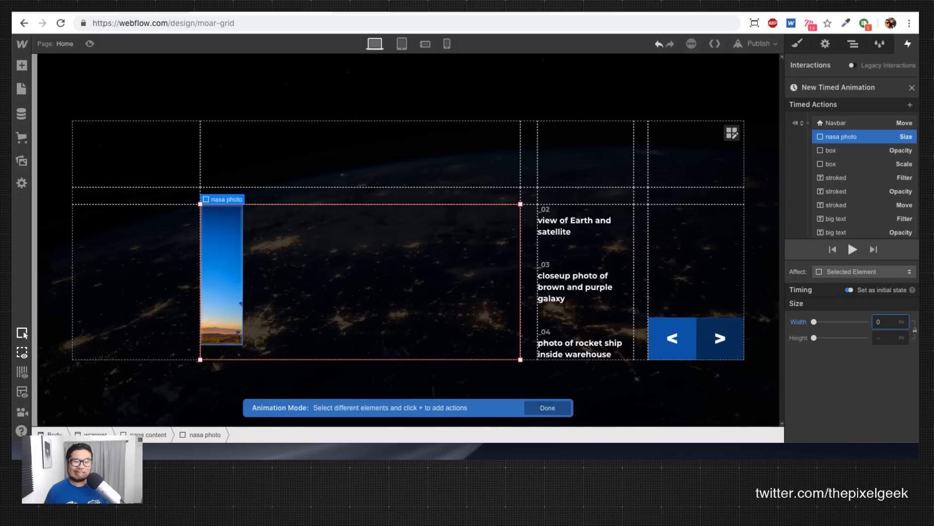
Step: Preview the page twice to watch the load animation, returning to the designer each time
click(90, 44)
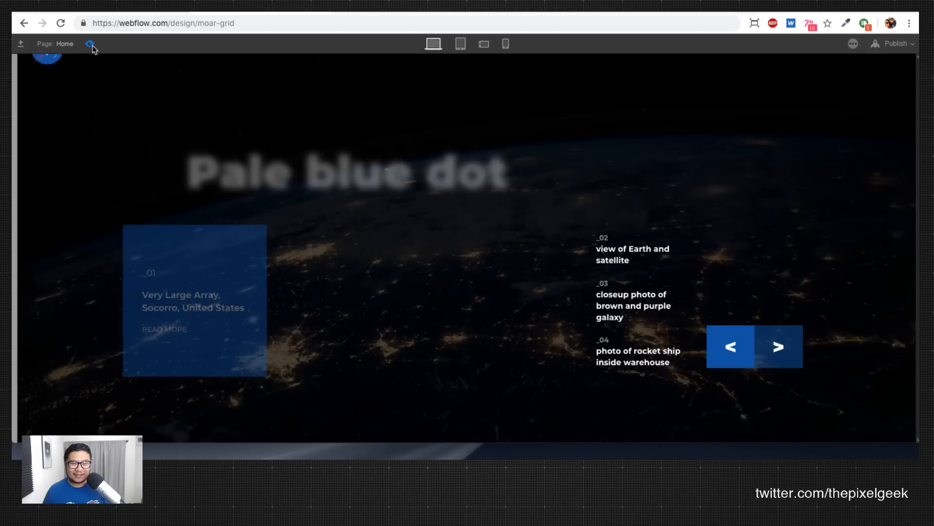
click(90, 43)
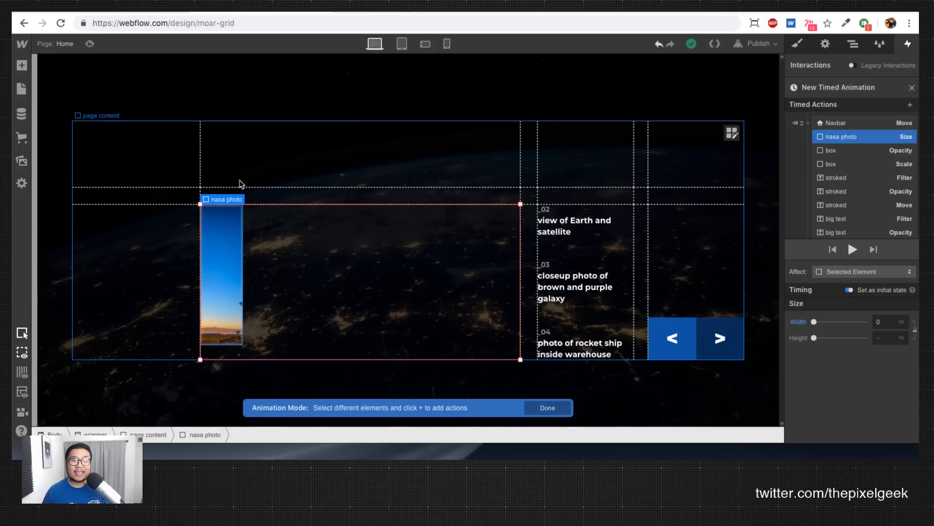
click(92, 44)
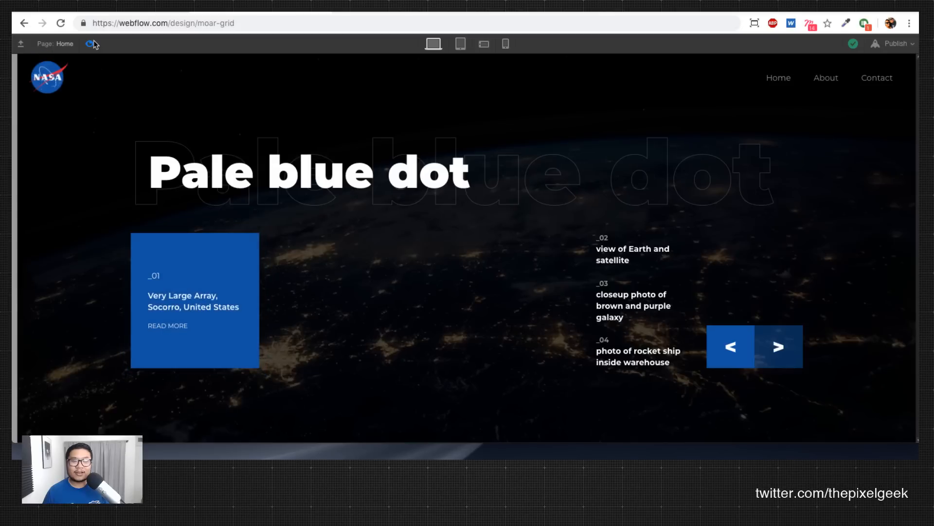
click(92, 43)
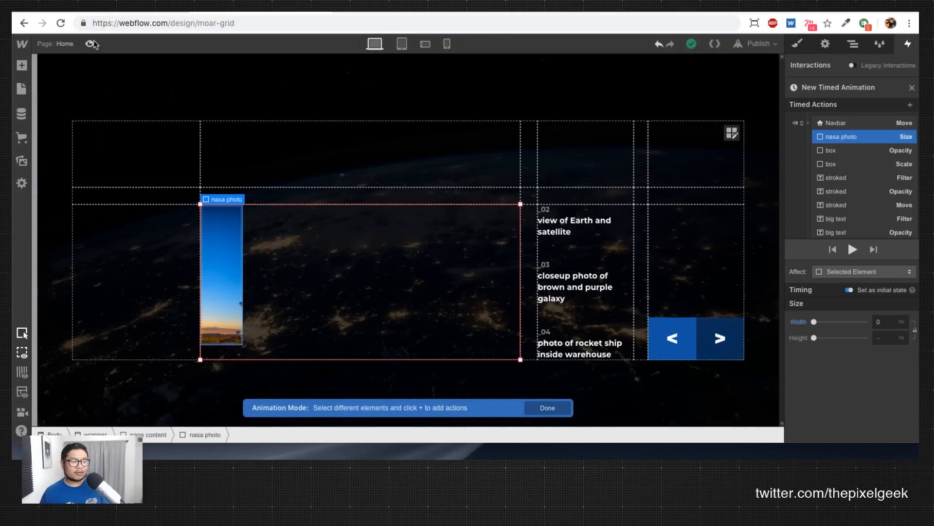
Step: Try larger initial widths up to 320 px on the NASA photo, and set the width back to 0 px
click(888, 321)
text(60)
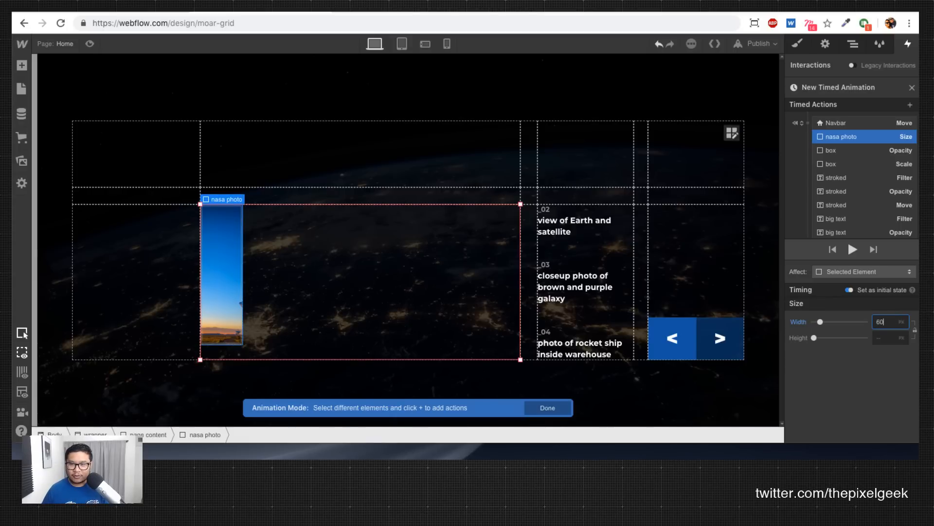
key(shift+Up)
key(shift+Up)
key(shift+Up)
key(shift+Up)
key(shift+Up)
key(shift+Up)
key(shift+Up)
key(shift+Up)
key(shift+Up)
key(shift+Up)
key(shift+Up)
key(shift+Up)
key(shift+Up)
key(shift+Up)
key(shift+Up)
key(shift+Up)
key(shift+Up)
key(shift+Up)
key(shift+Up)
key(shift+Up)
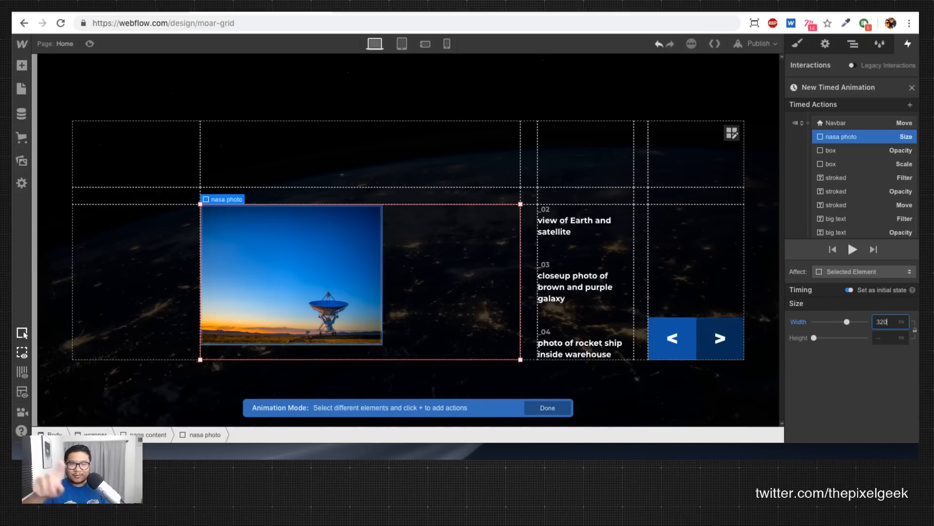
key(ctrl+a)
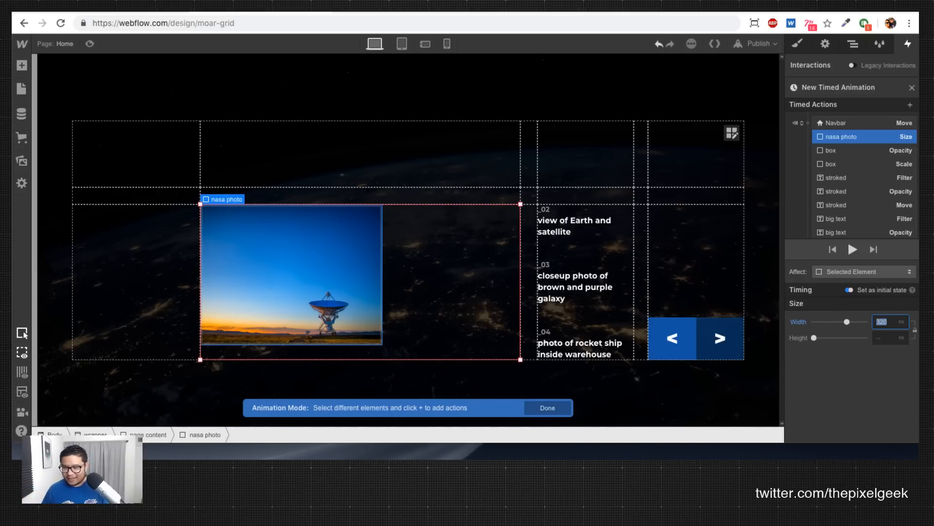
text(0)
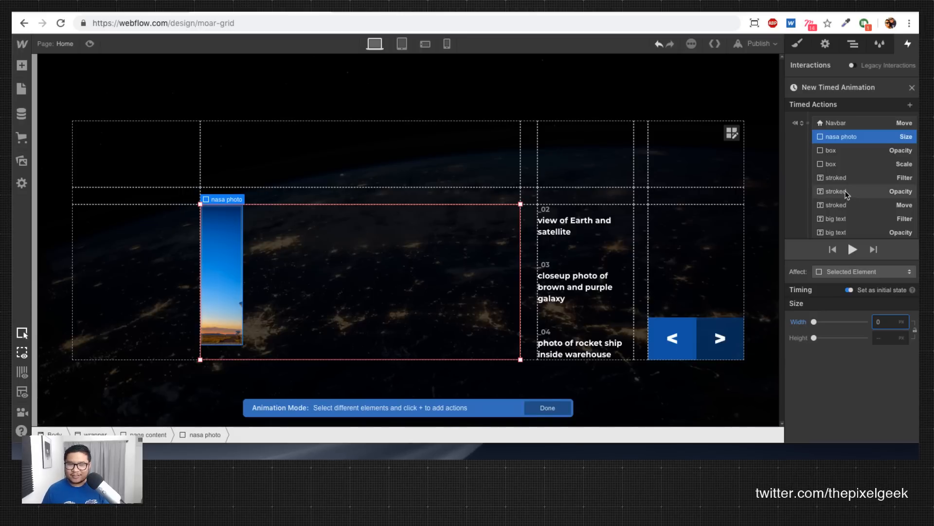
scroll(849, 199, down, 4)
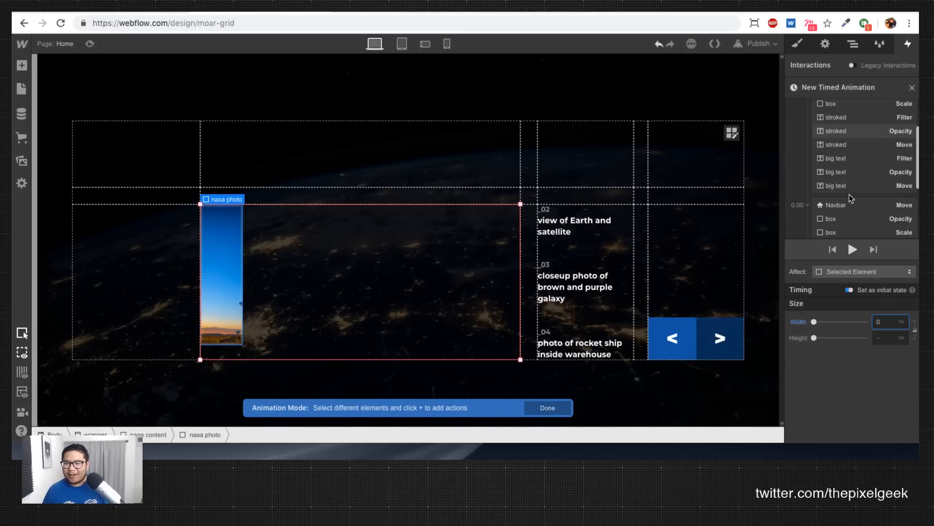
Step: Add a Size action for the nasa photo to the 0.00 s group of the timed animation, with width 100%
click(805, 179)
click(810, 189)
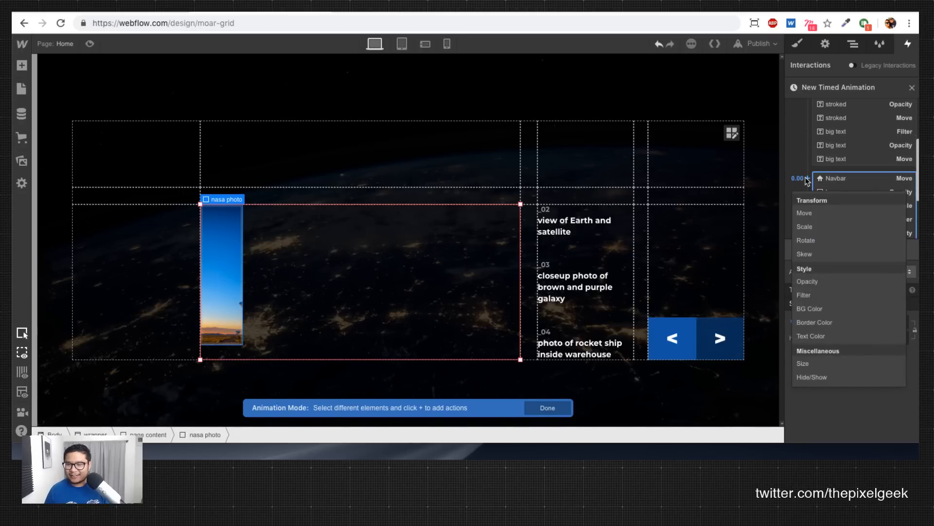
click(829, 370)
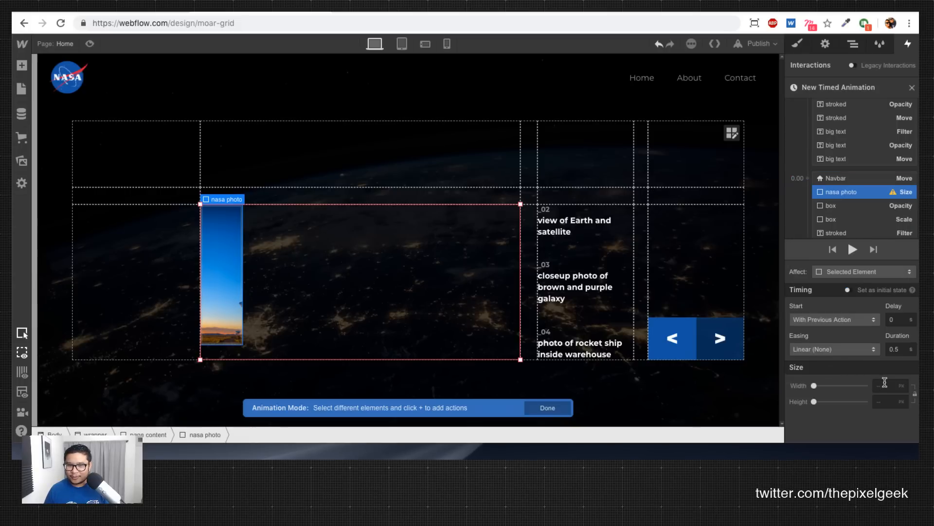
click(885, 382)
text(100%)
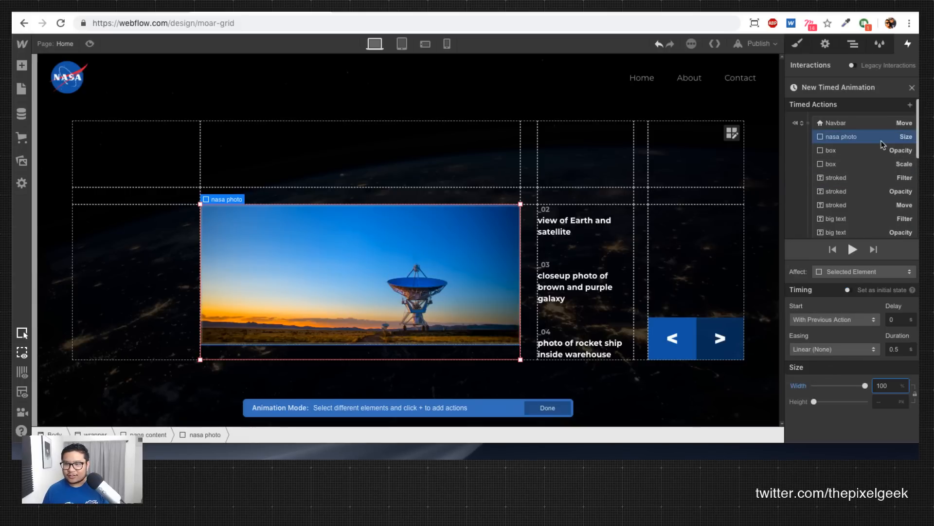
Step: Switch the width unit of the nasa photo's initial-state Size action to percent, giving 0%
click(849, 290)
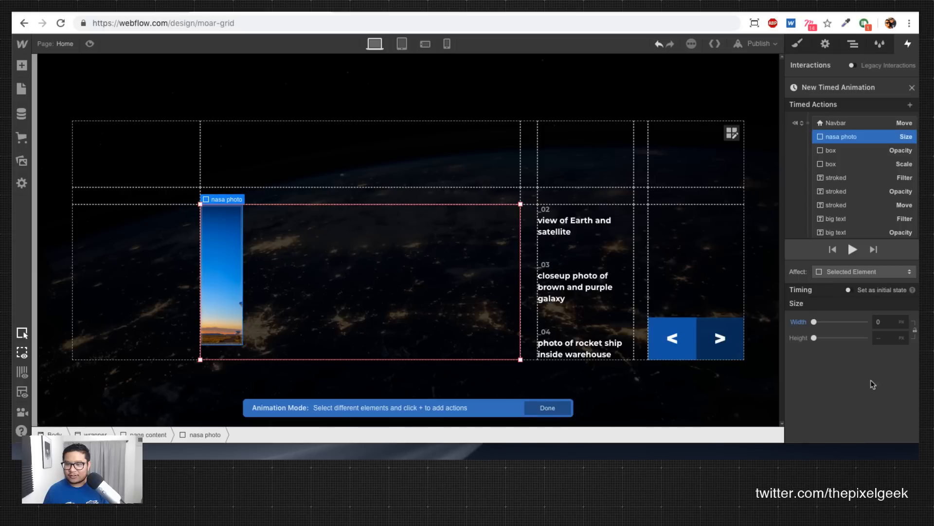
click(901, 322)
click(900, 321)
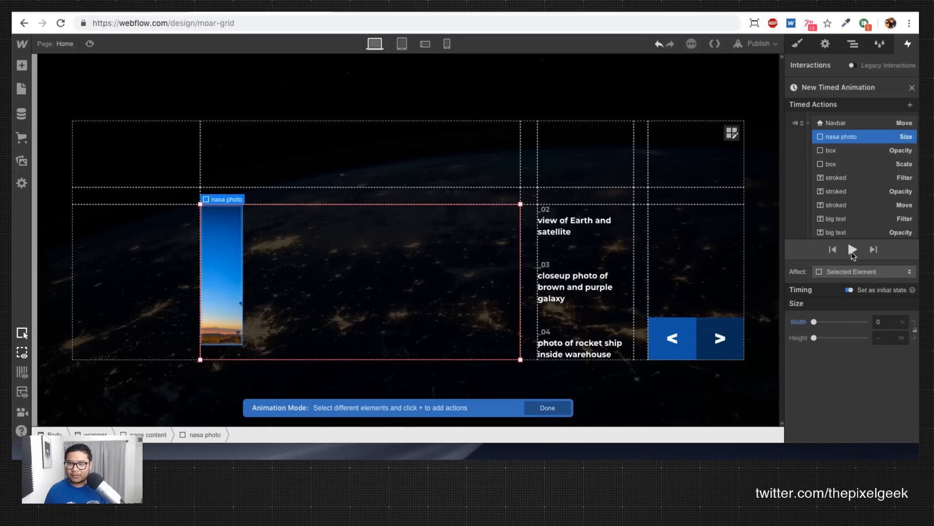
Step: Preview the page load animation several times and return to the designer
click(89, 44)
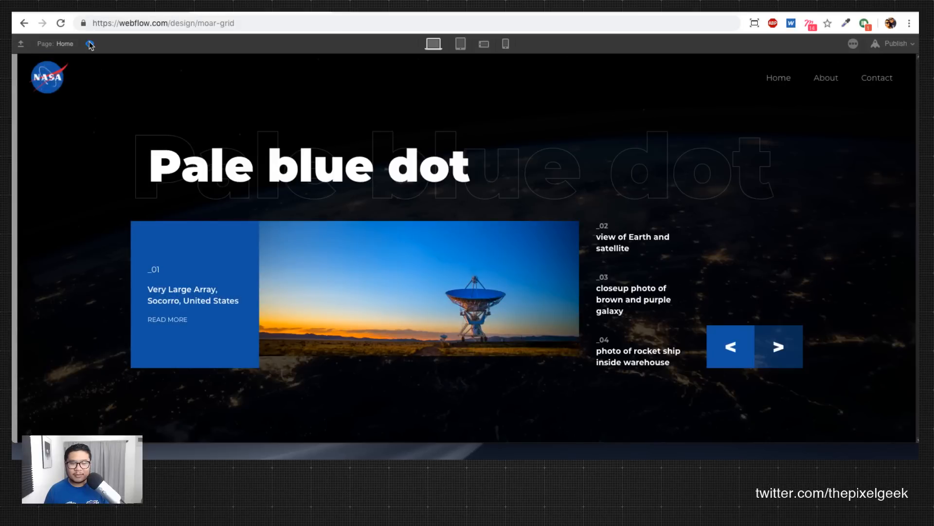
click(89, 44)
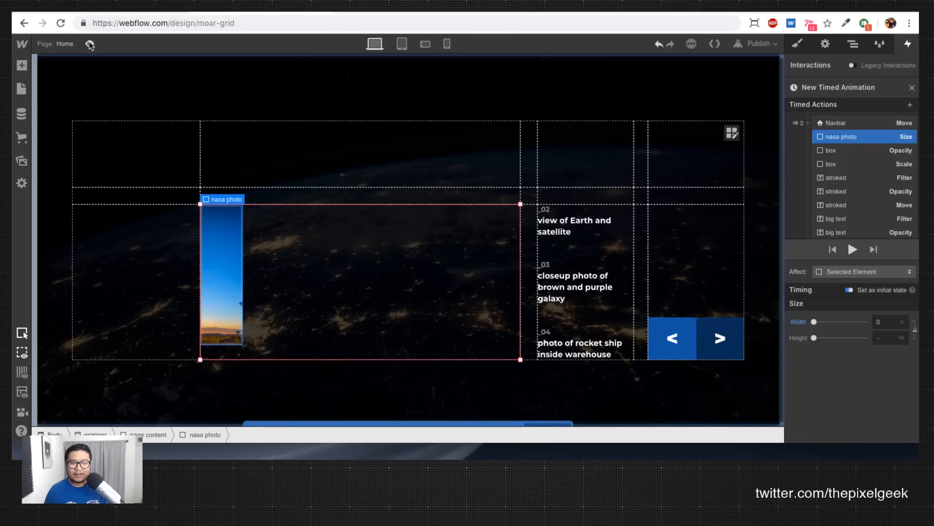
click(89, 44)
click(90, 44)
click(89, 43)
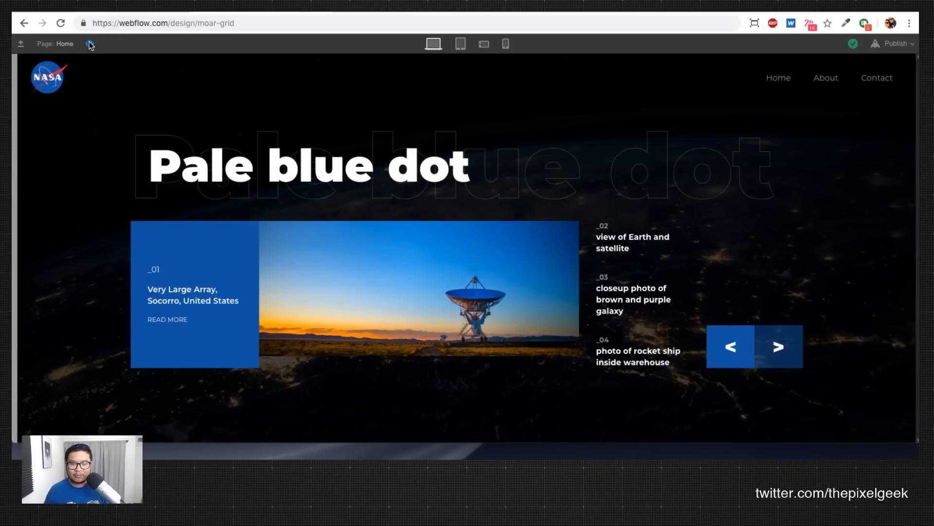
click(89, 44)
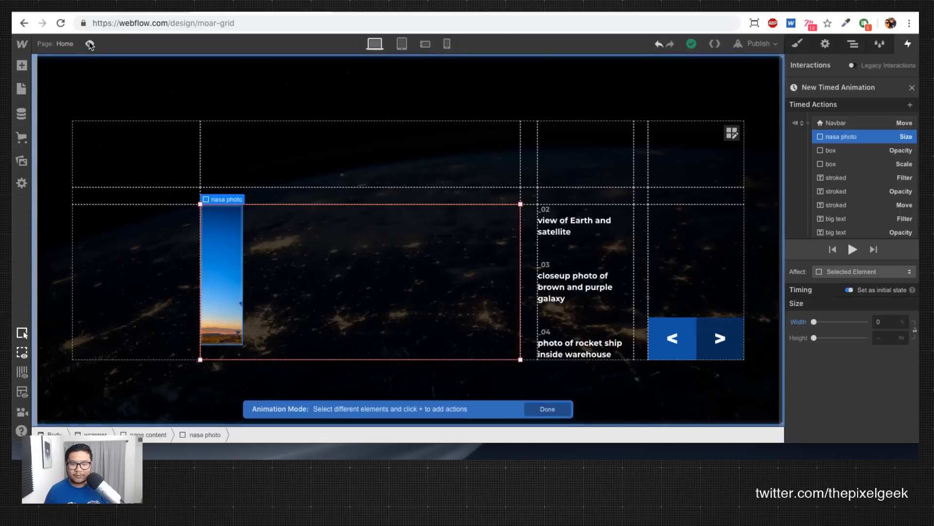
Step: Add an initial-state Move action for the div block of item _02 with X at -30 px
click(591, 236)
key(Up)
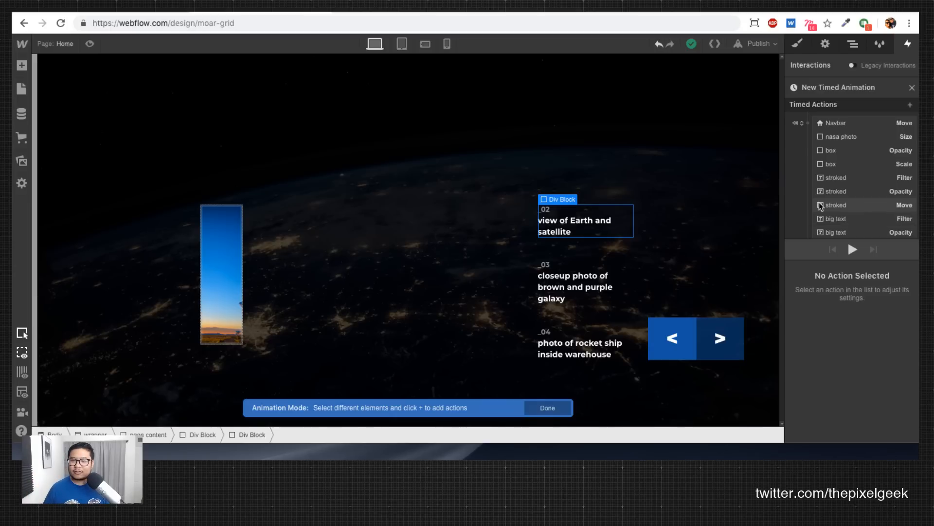
click(910, 104)
click(821, 158)
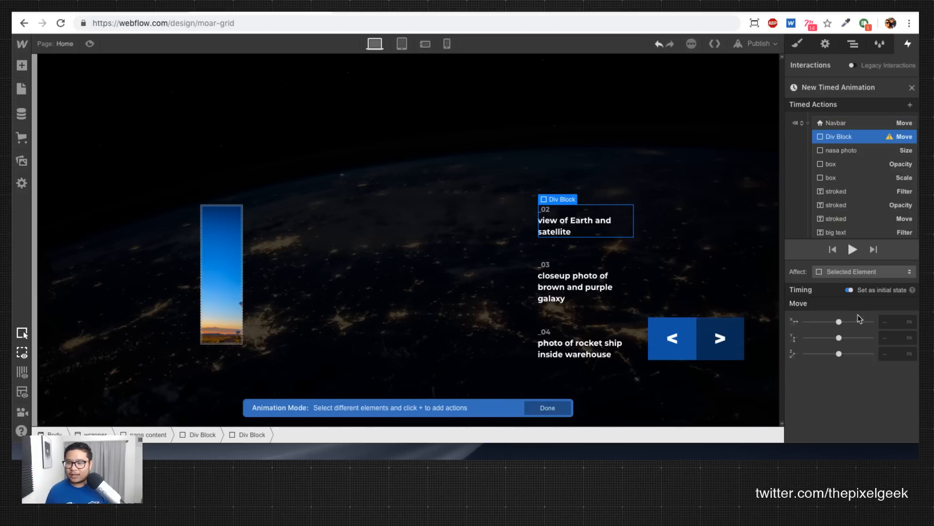
click(886, 322)
text(-30)
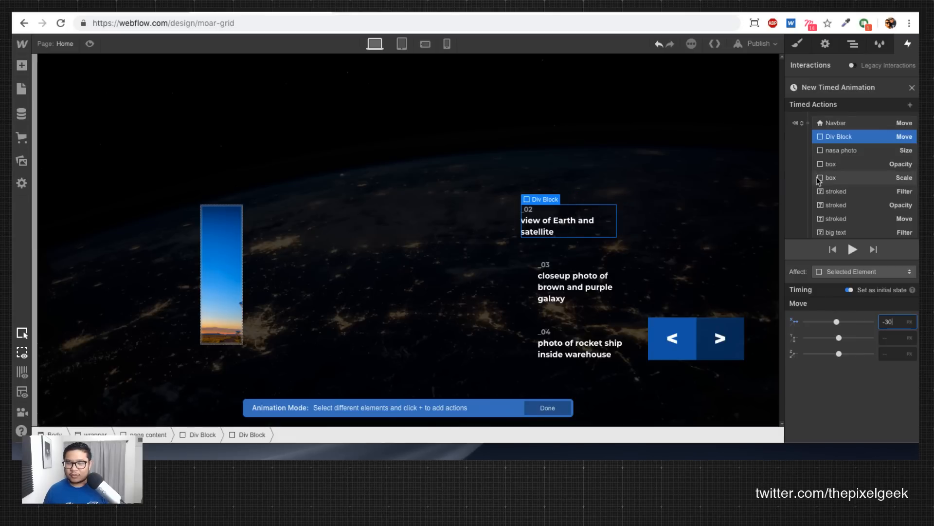
Step: Add a Move action for the _02 div block to the 0.00 s group with X at 0 px
scroll(819, 180, down, 3)
click(808, 135)
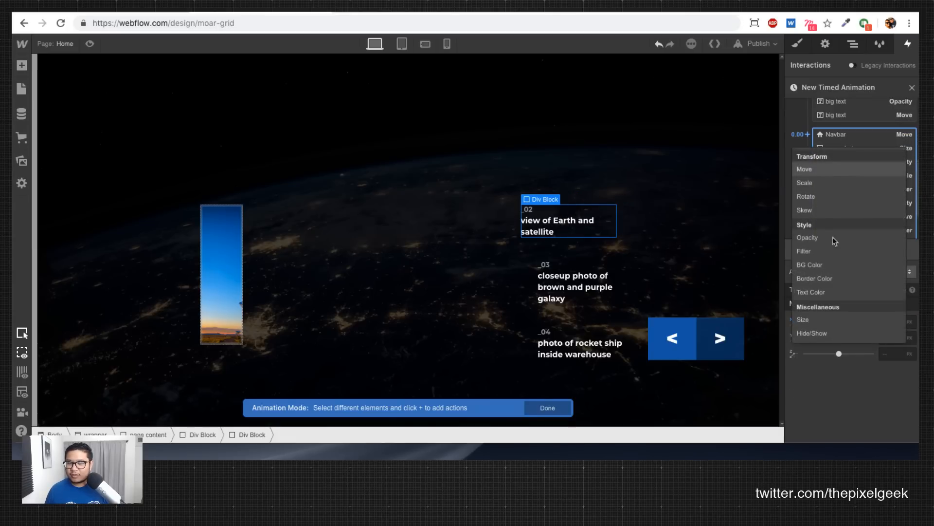
click(804, 169)
click(891, 386)
text(0)
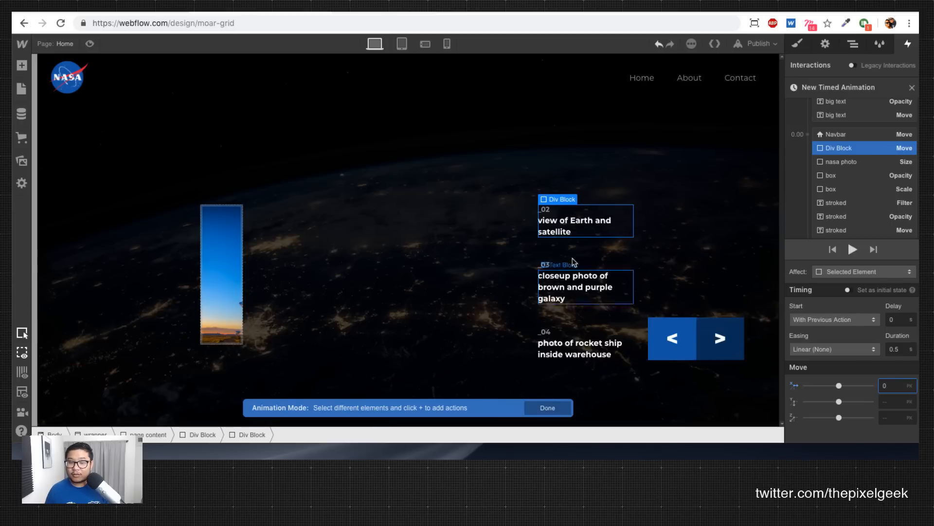
Step: Add an initial-state Move action for the div block of item _03 with X at -30 px
click(573, 263)
scroll(830, 162, up, 2)
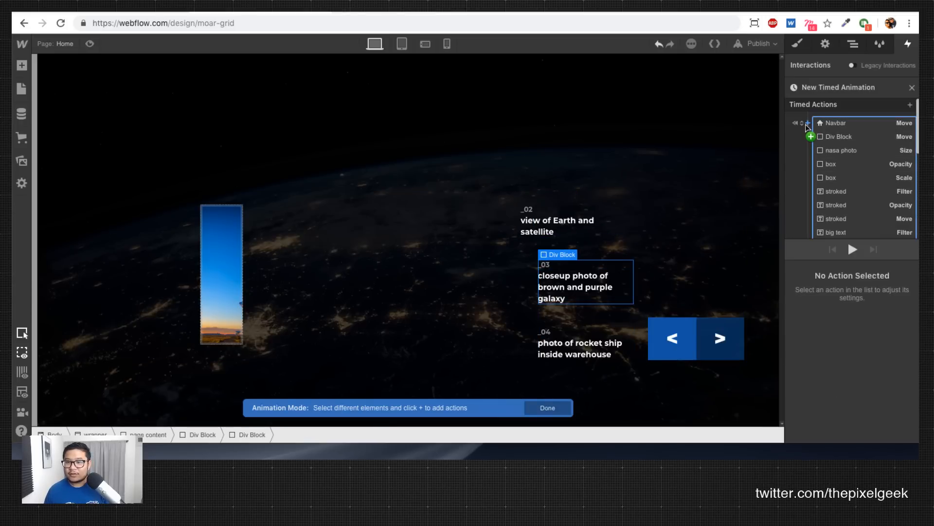
click(811, 136)
click(891, 322)
text(-30)
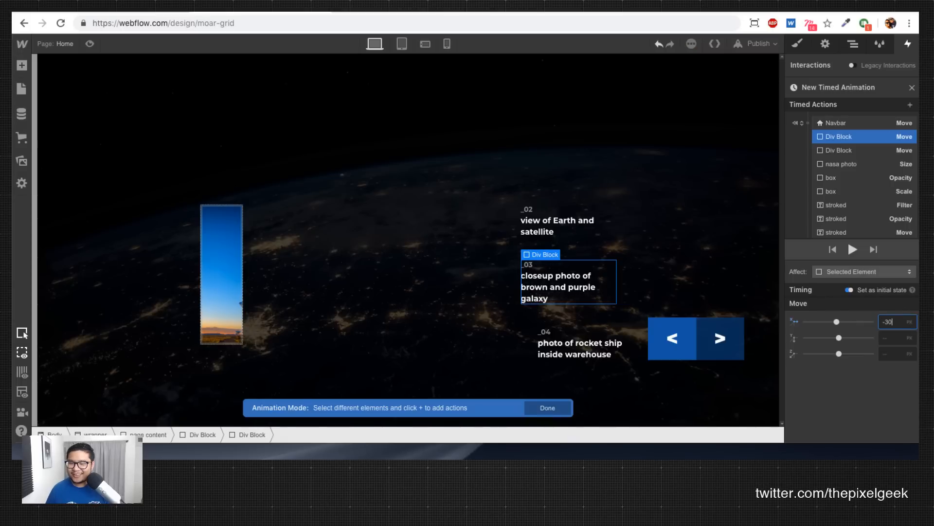
Step: Add a Move action for the _03 div block to the 0.00 s group, returning it to its original position
scroll(812, 166, down, 3)
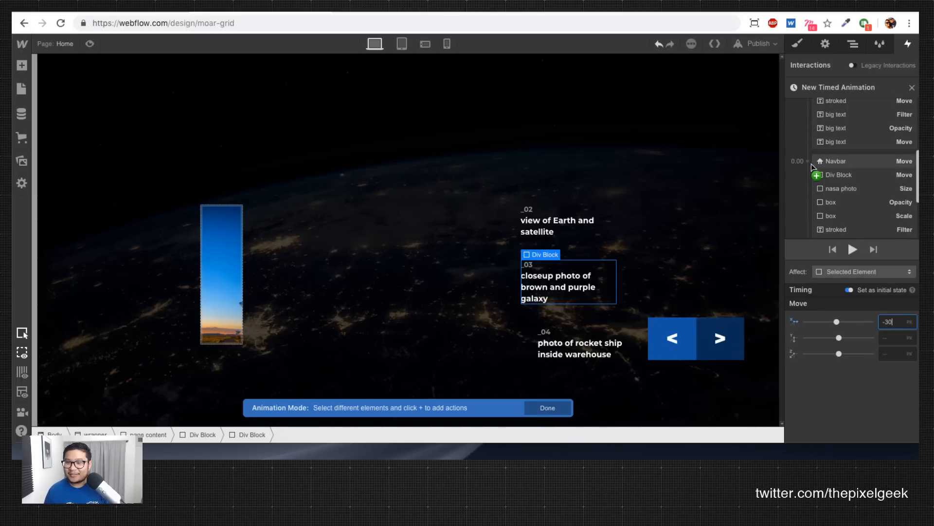
click(816, 176)
click(823, 217)
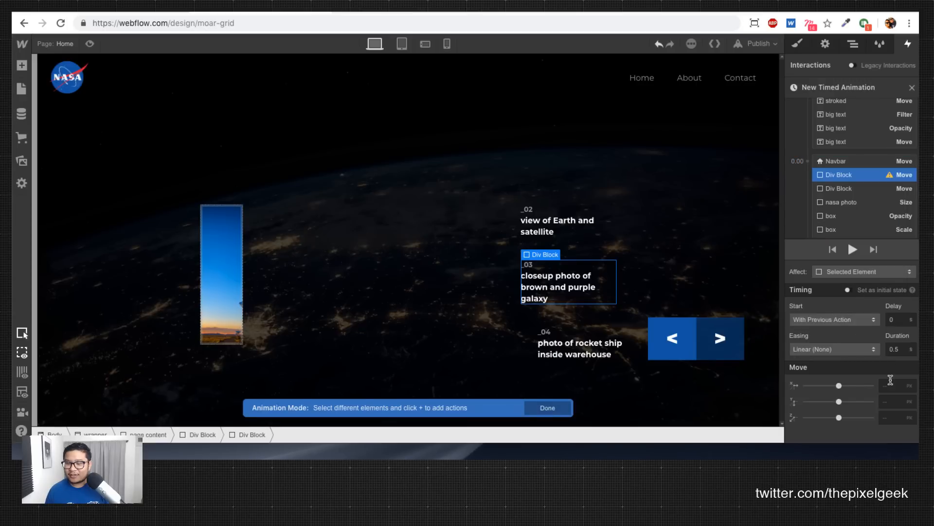
Step: Add an initial-state Move action for the div block of item _04 with X at -30 px
click(566, 335)
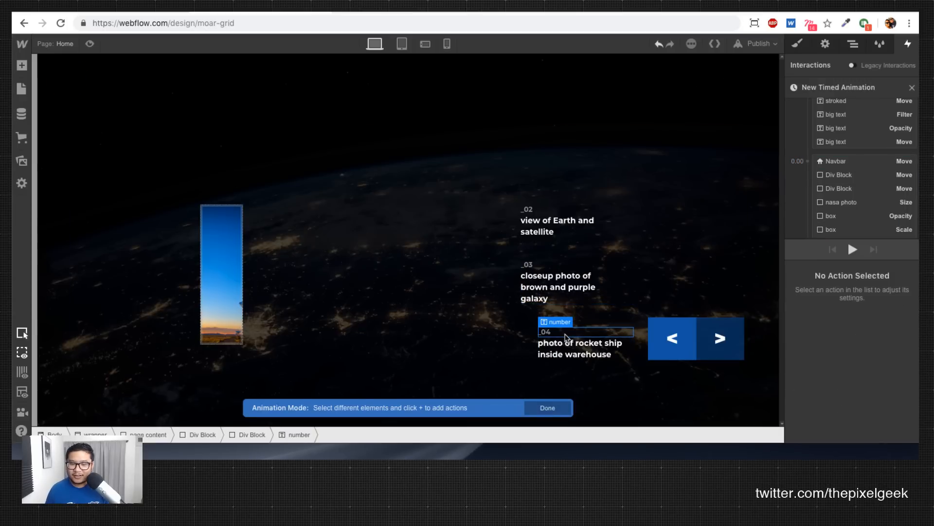
key(Up)
scroll(850, 157, up, 3)
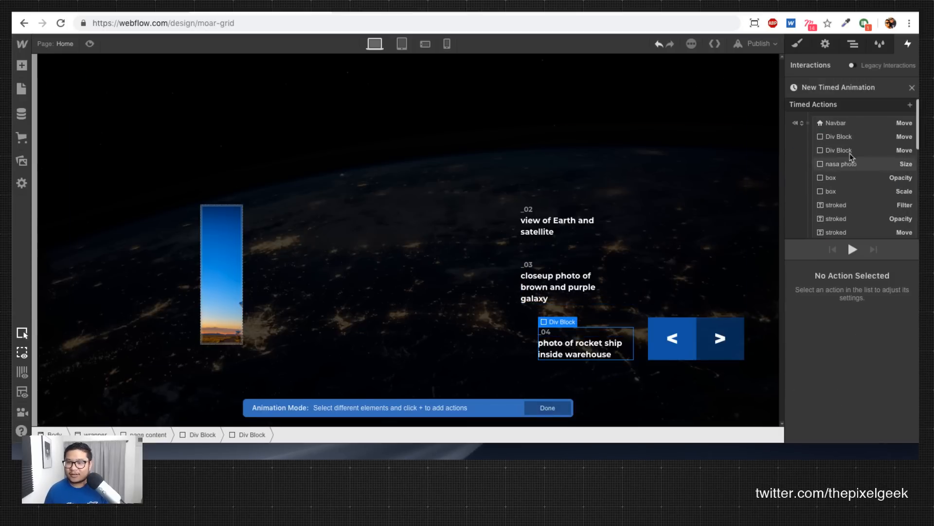
click(807, 125)
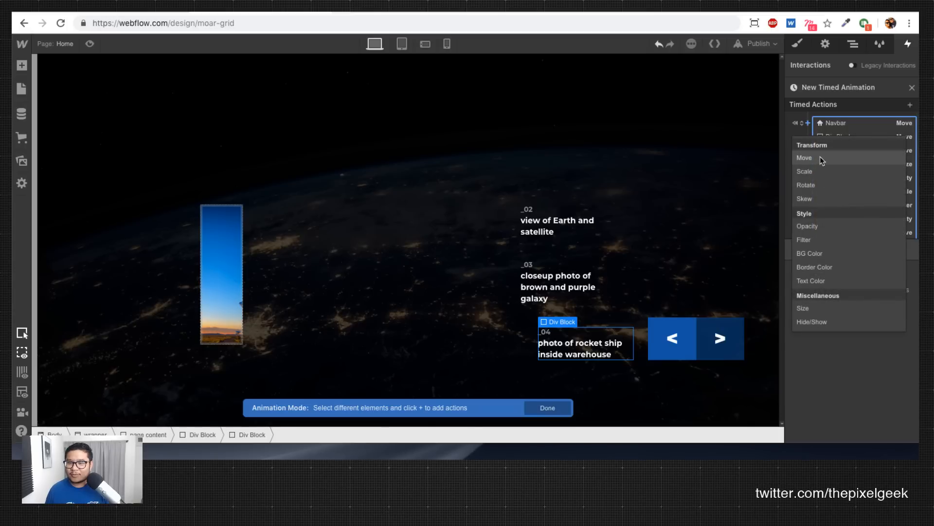
click(822, 158)
click(884, 321)
text(-30)
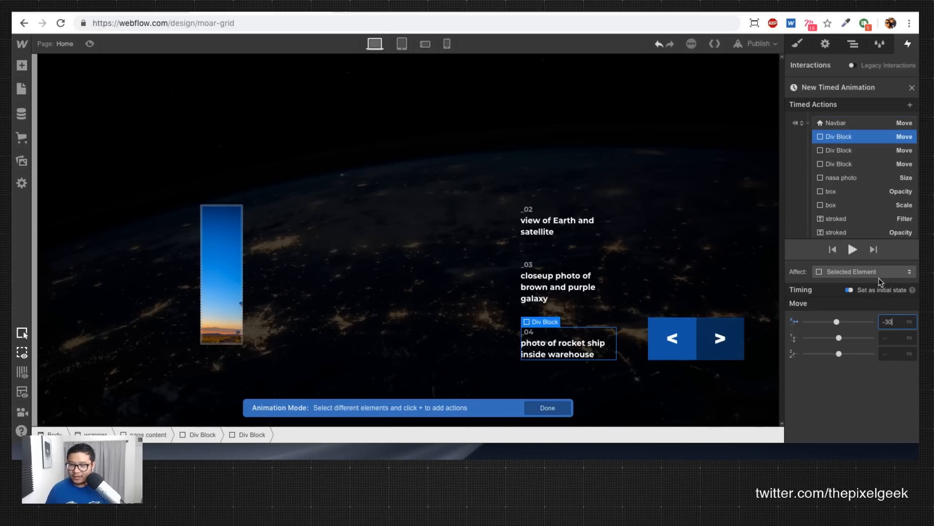
Step: Add a Move action for the _04 div block to the 0.00 s group with X at 0 px
scroll(857, 209, down, 5)
click(808, 185)
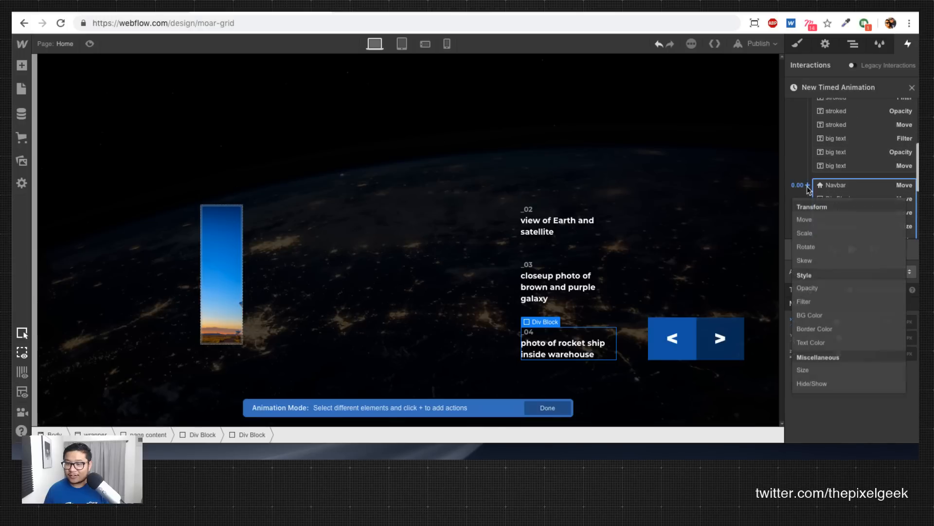
click(820, 225)
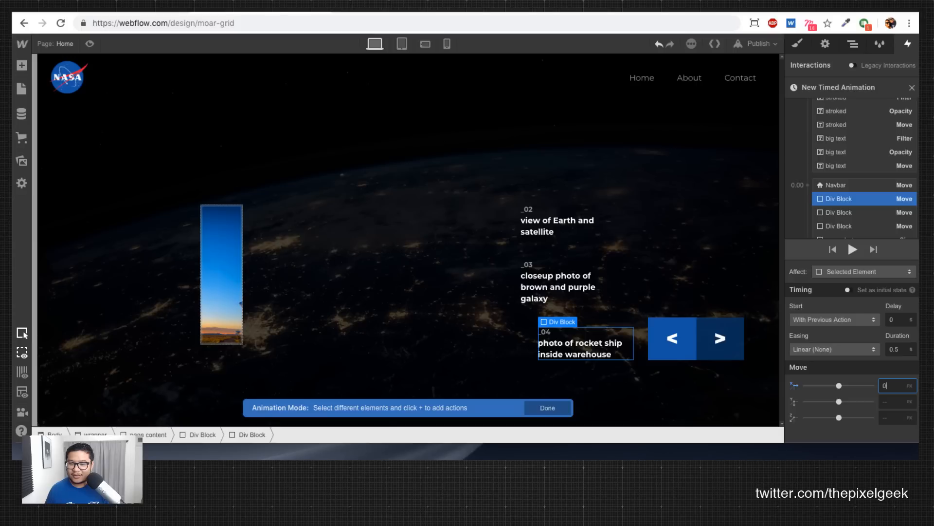
Step: Check the timed Move actions of the _03 and _02 div blocks and play the animation on the canvas repeatedly
click(858, 214)
click(854, 228)
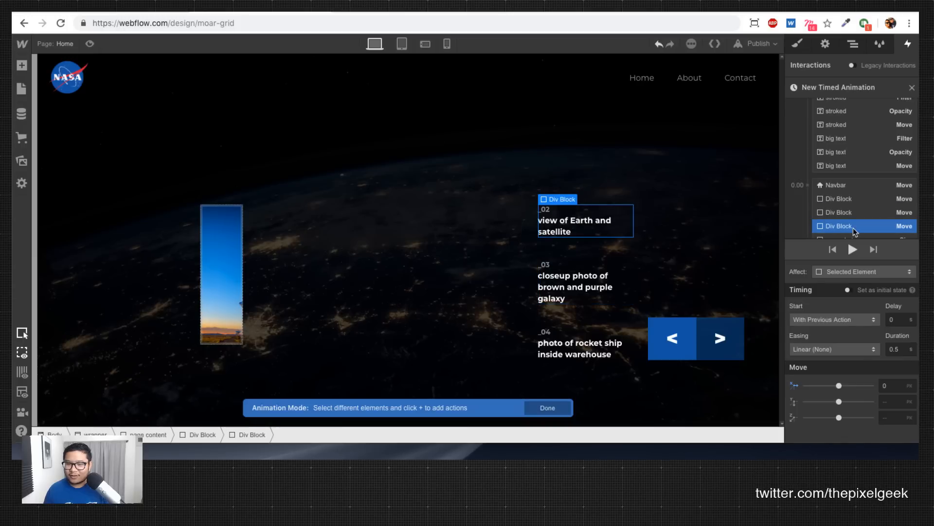
click(853, 250)
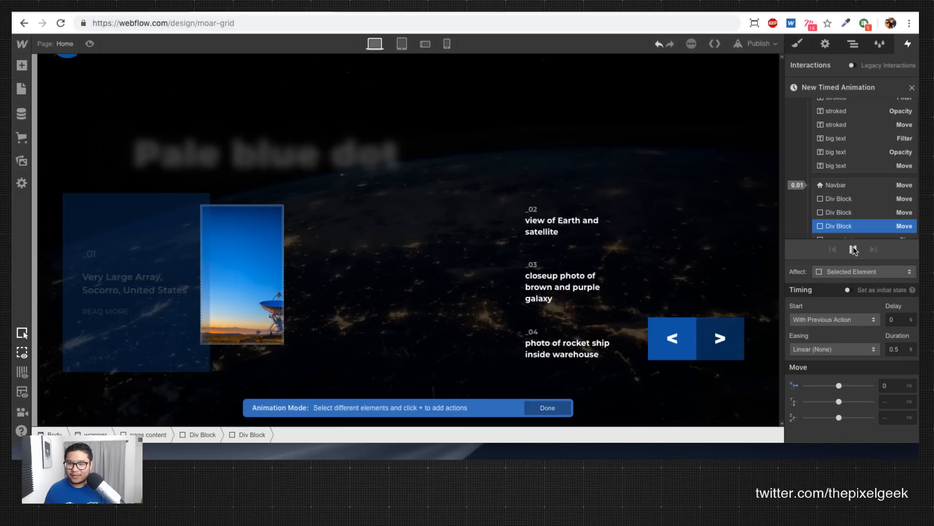
click(853, 249)
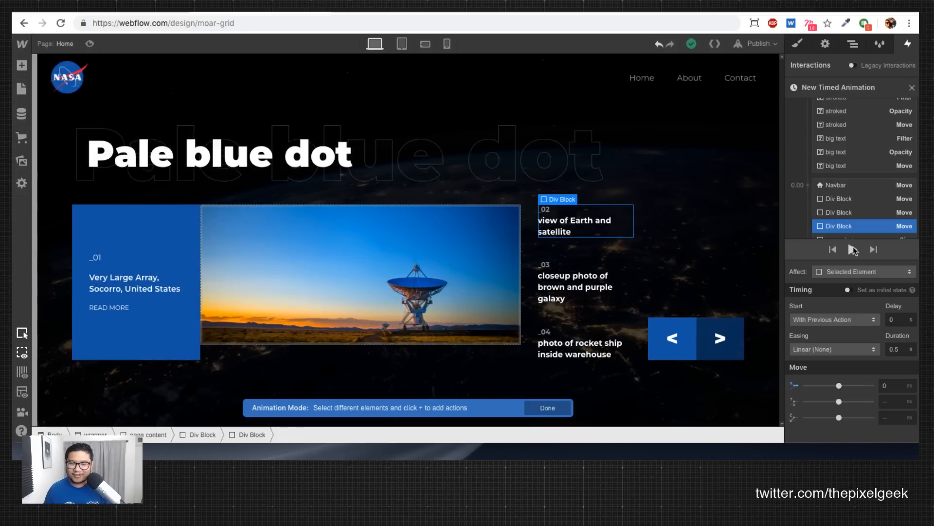
click(853, 249)
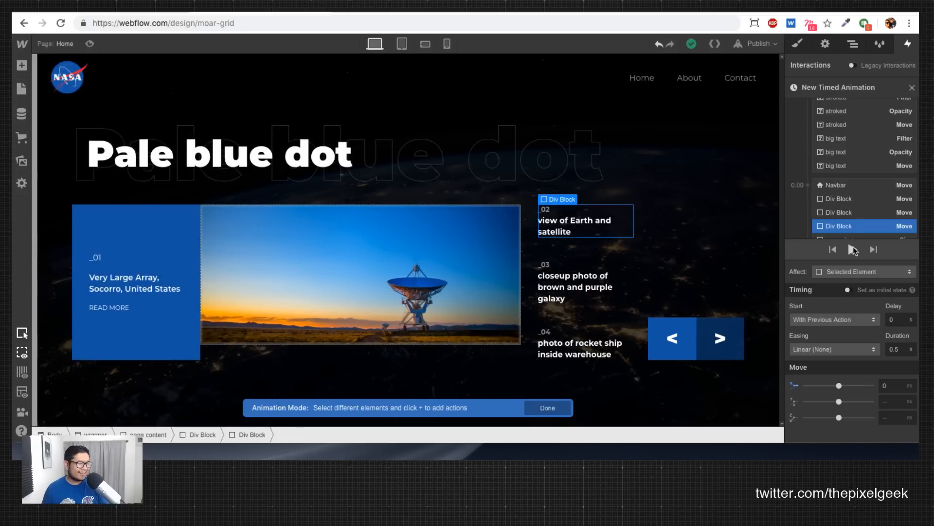
click(853, 247)
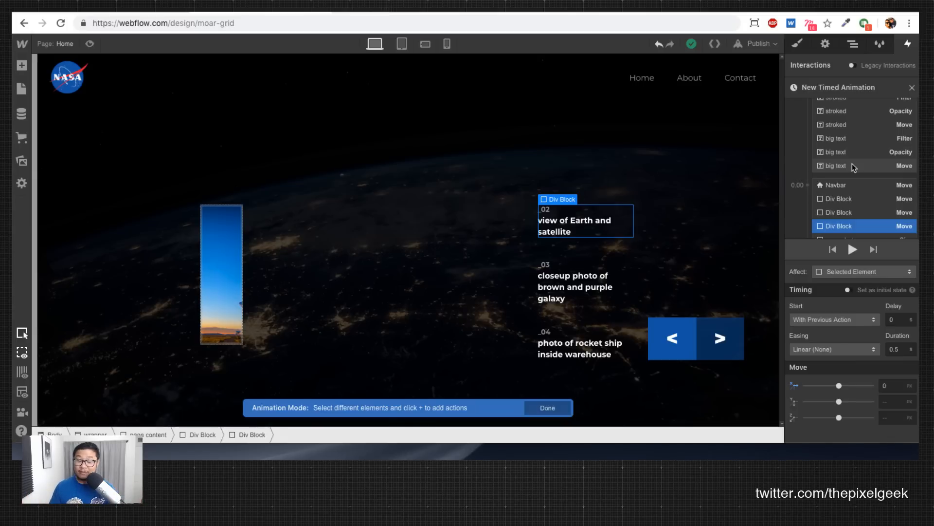
scroll(853, 167, up, 5)
scroll(853, 167, down, 5)
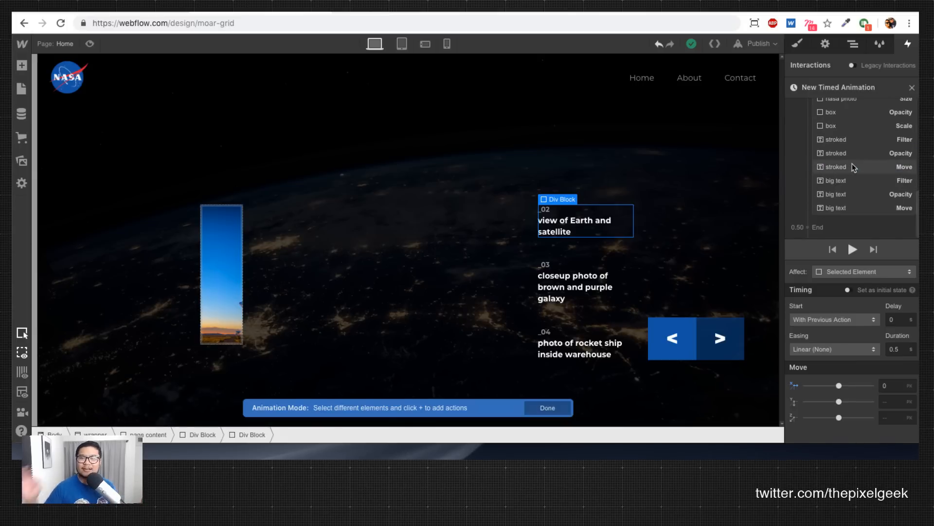
scroll(839, 165, up, 3)
scroll(840, 168, down, 3)
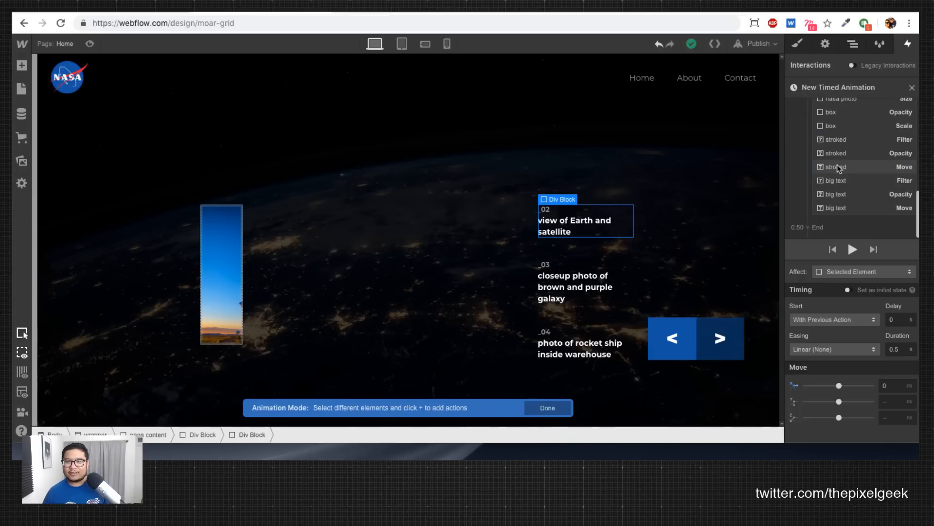
Step: Add an initial-state Scale action for the previous-arrow block with X and Y at 1.2
click(689, 334)
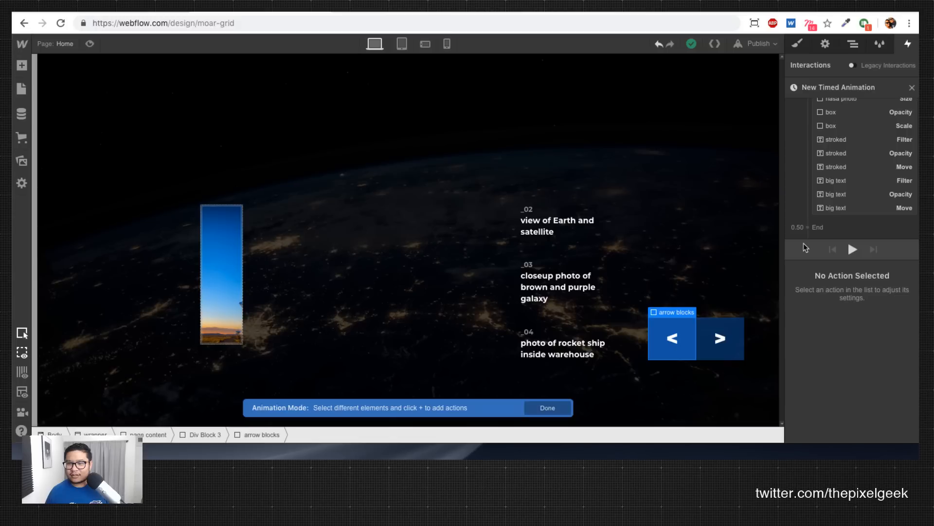
scroll(808, 194, up, 3)
click(809, 124)
click(813, 172)
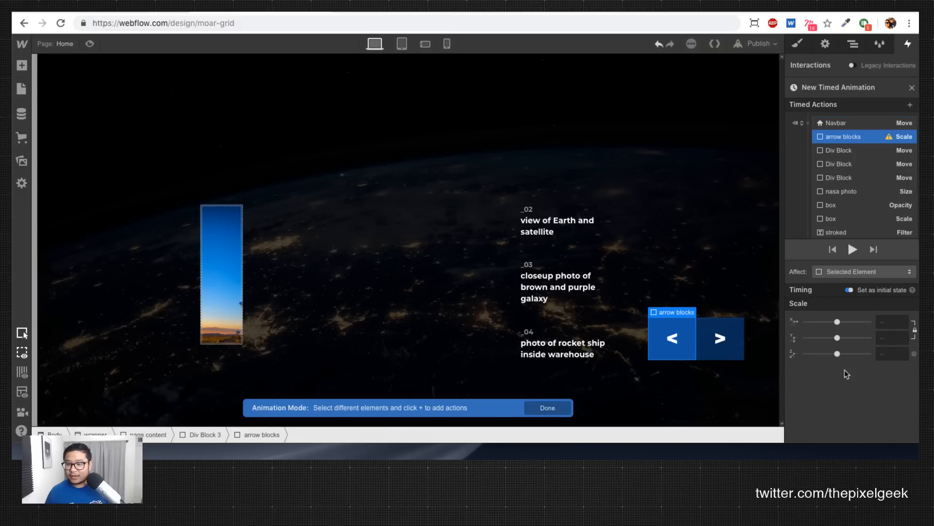
click(885, 321)
text(1.2)
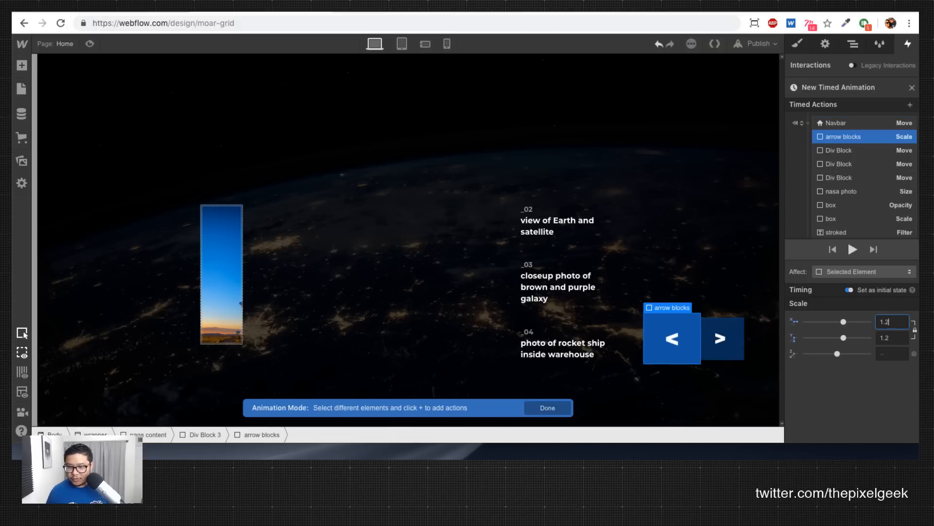
scroll(859, 229, down, 4)
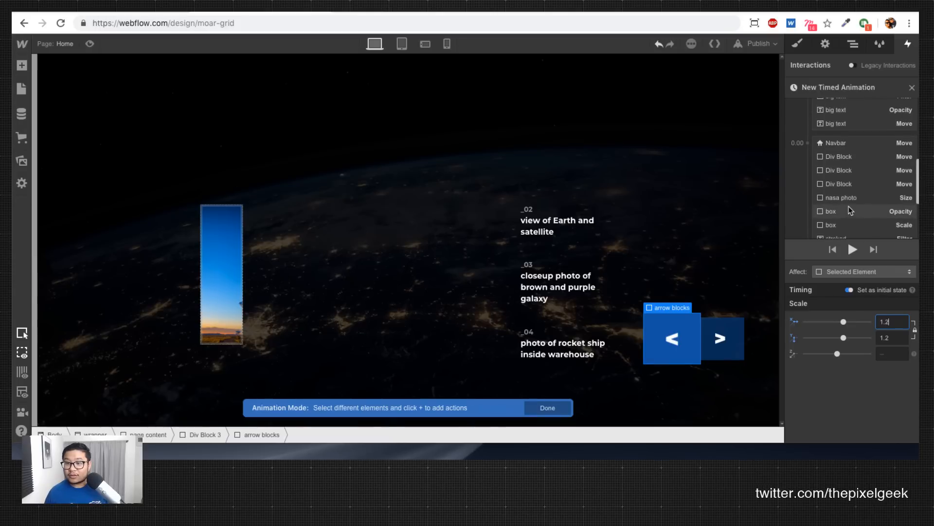
Step: Add a Scale action for the previous-arrow block to the 0.00 s group with X and Y at 1
click(808, 143)
click(819, 192)
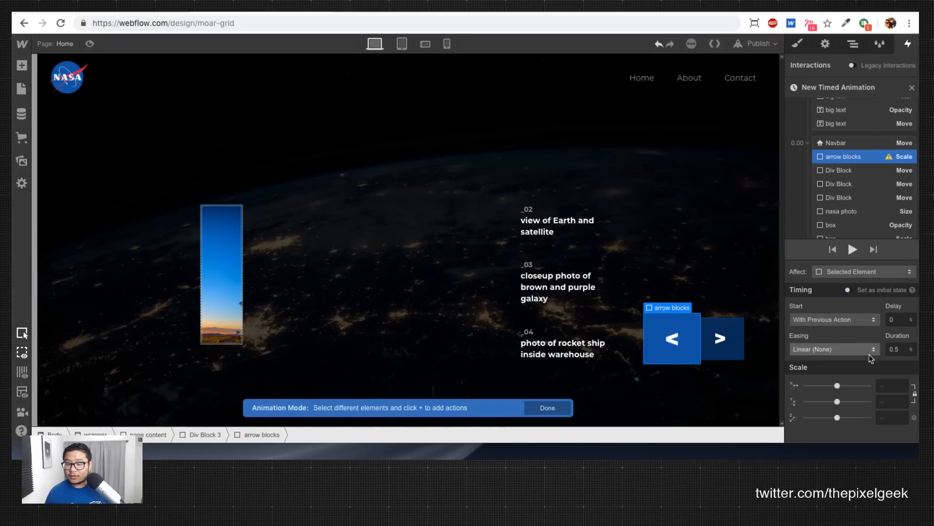
click(886, 385)
text(1)
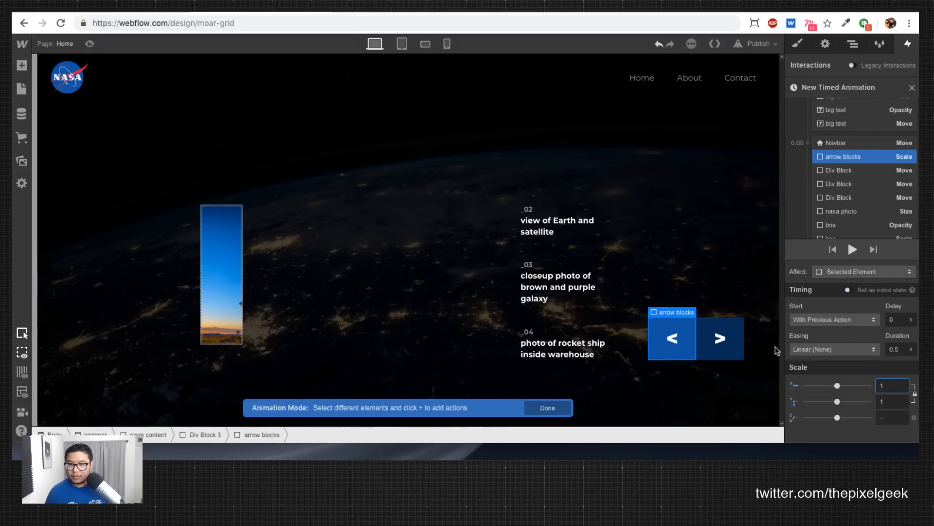
Step: Add an initial-state Scale action for the next-arrow block with X and Y at 1.2
click(734, 325)
scroll(845, 179, up, 5)
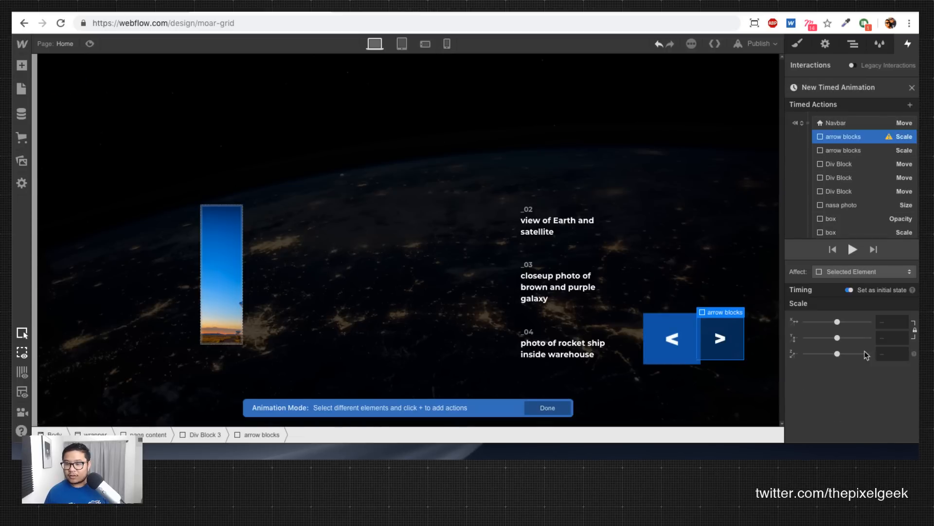
click(887, 324)
text(1.2)
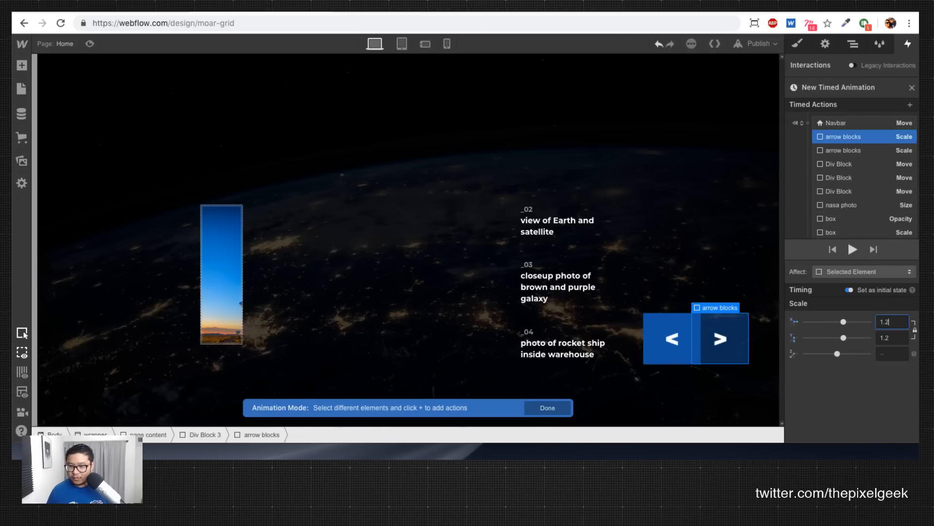
Step: Add a Scale action for the next-arrow block to the 0.00 s group with X and Y at 1
scroll(861, 219, down, 3)
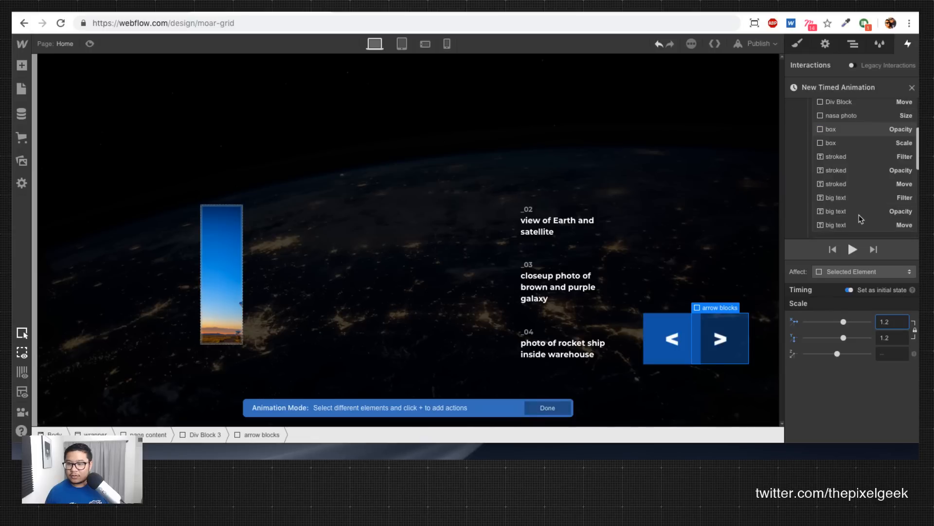
click(808, 153)
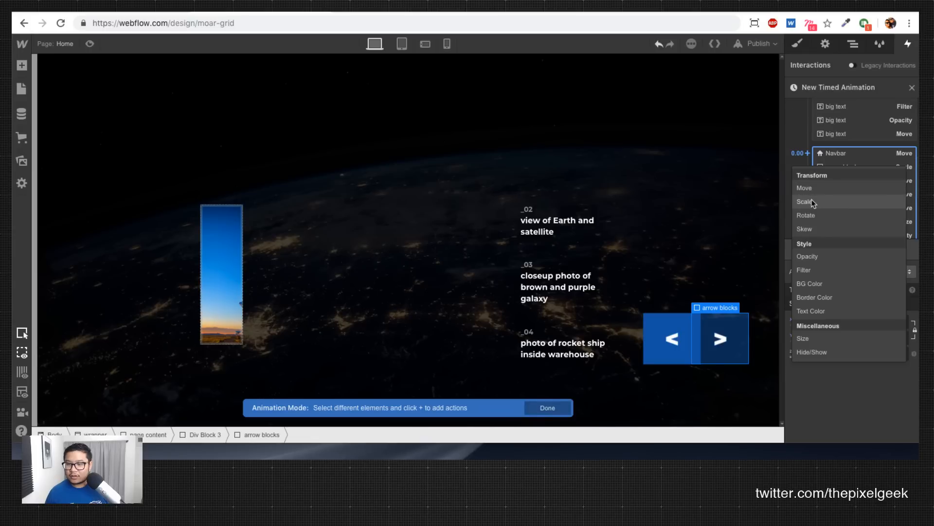
click(812, 203)
click(883, 383)
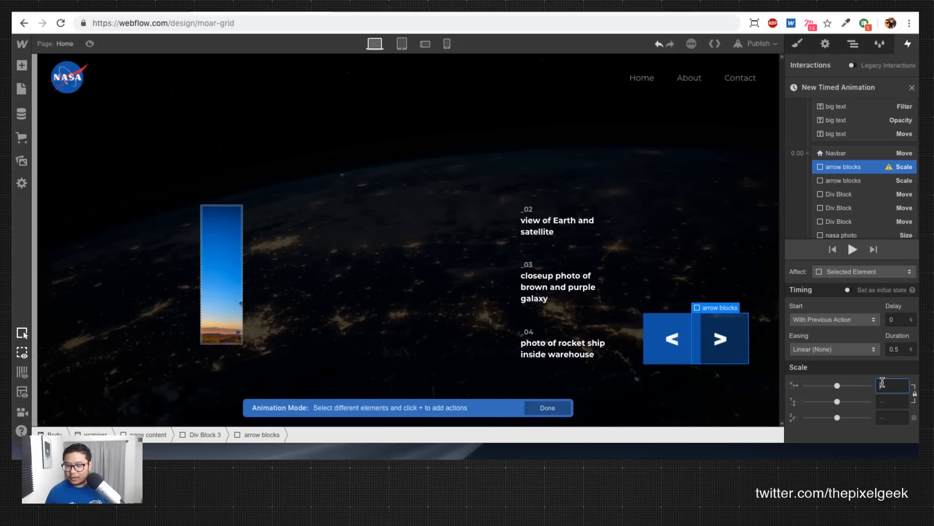
text(1)
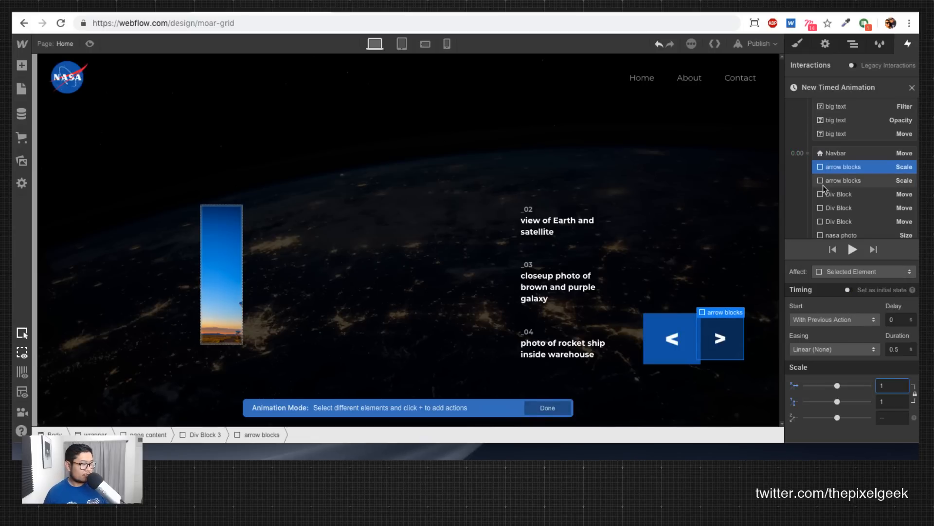
Step: Give the previous-arrow block an initial-state Opacity of 0% and an Opacity action of 100% in the 0.00 s group
scroll(823, 188, down, 1)
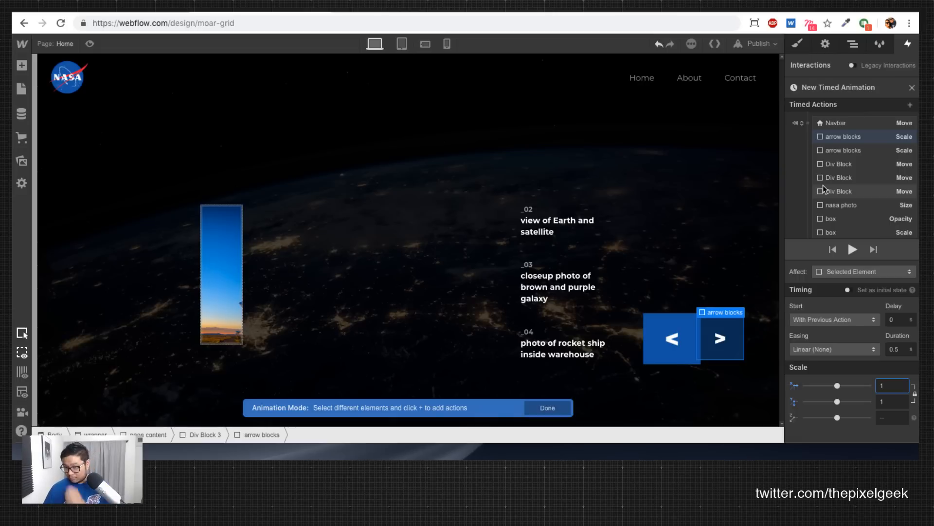
click(851, 151)
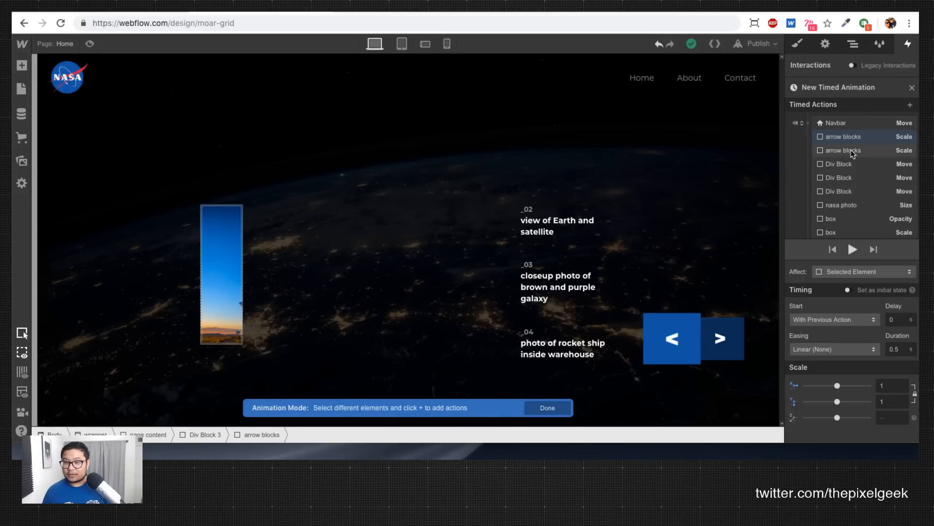
click(852, 154)
click(808, 122)
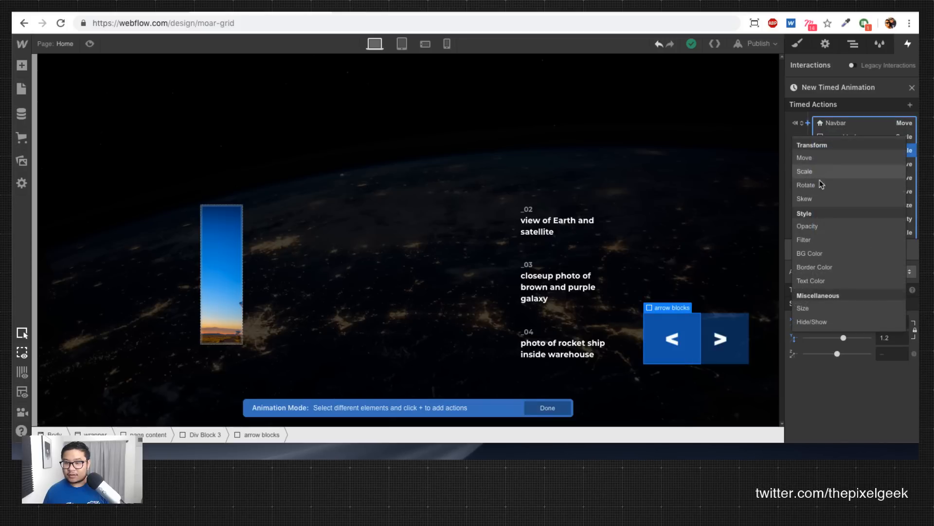
click(812, 227)
click(896, 321)
text(0)
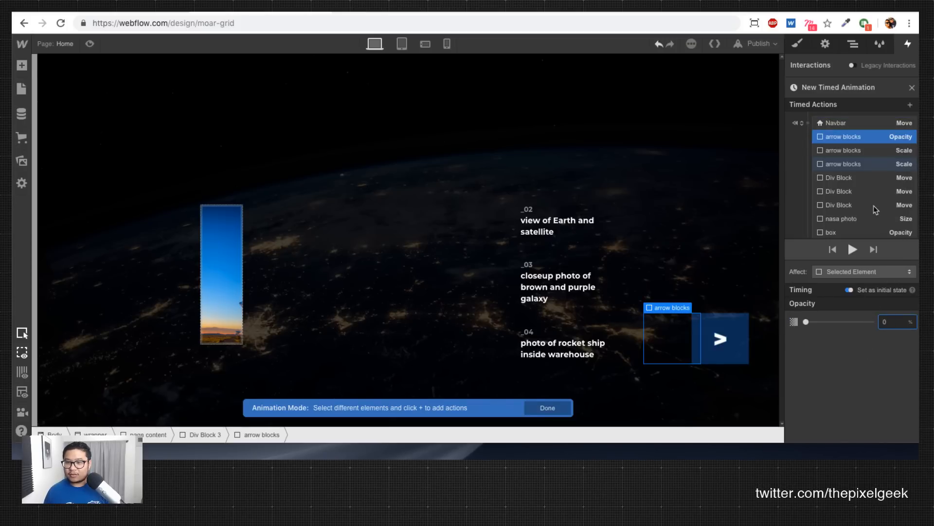
click(808, 122)
click(823, 227)
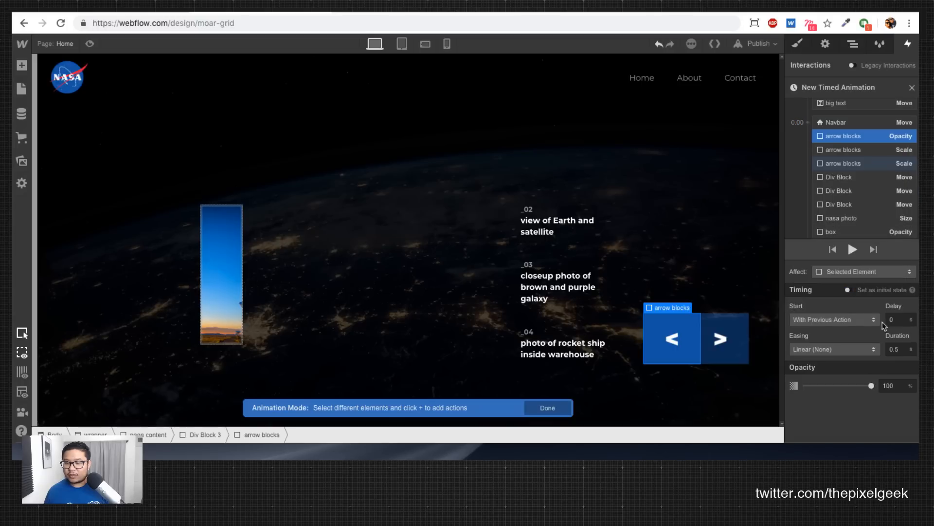
Step: Give the next-arrow block an initial-state Opacity of 0% and an Opacity action of 100% in the 0.00 s group
scroll(838, 139, up, 2)
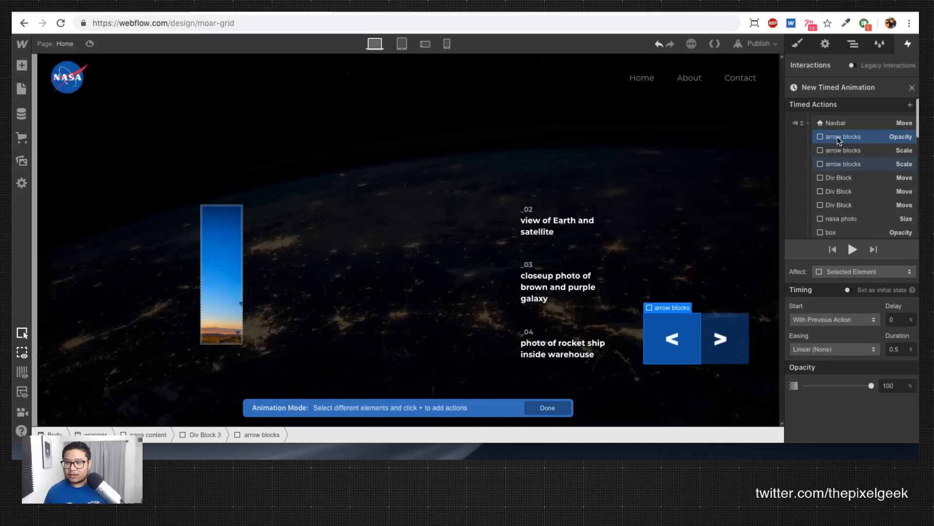
click(843, 150)
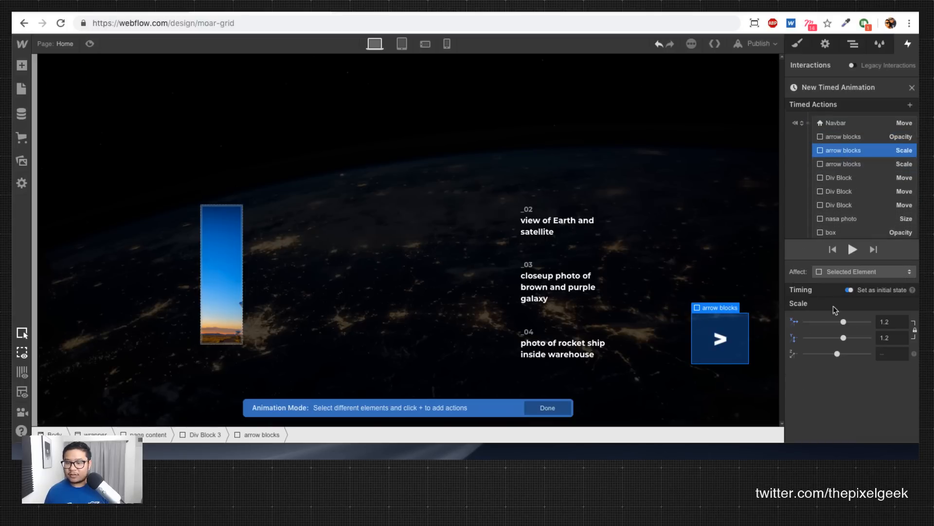
click(808, 123)
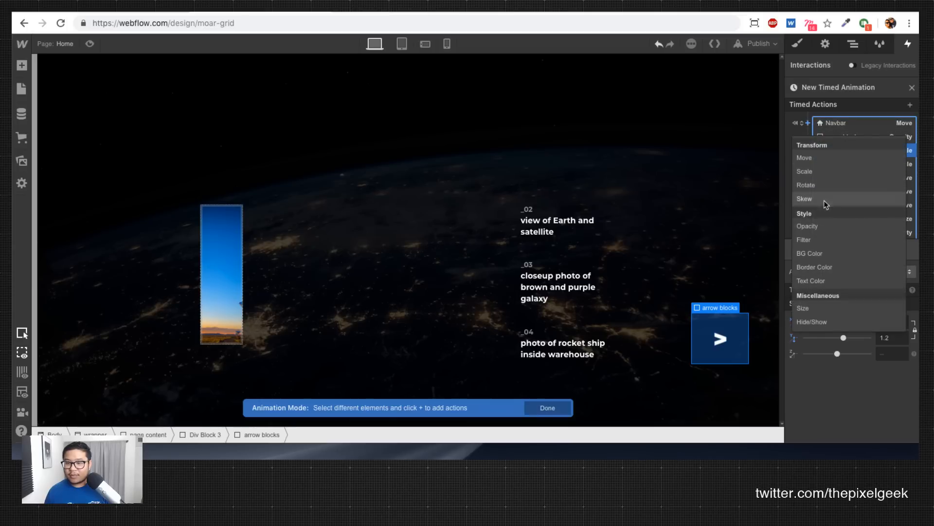
click(824, 228)
click(882, 321)
text(0)
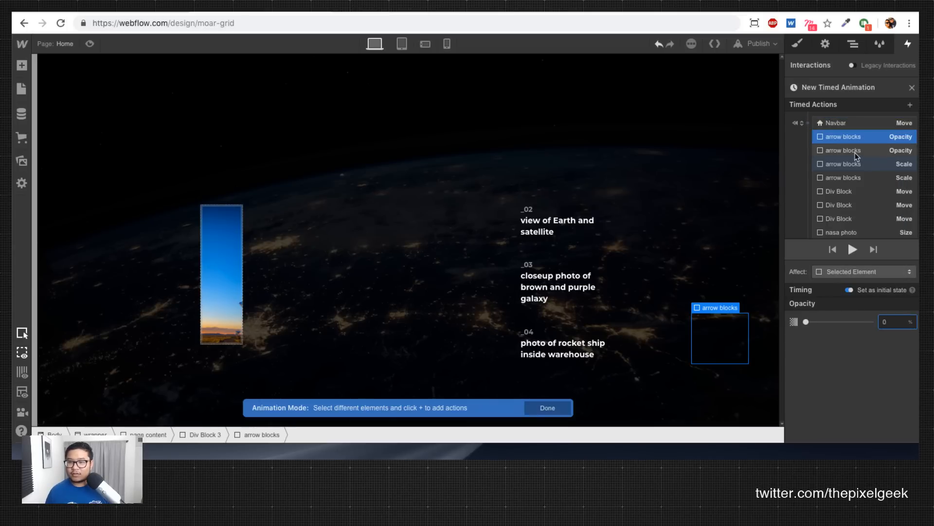
scroll(857, 156, up, 2)
click(808, 157)
click(824, 262)
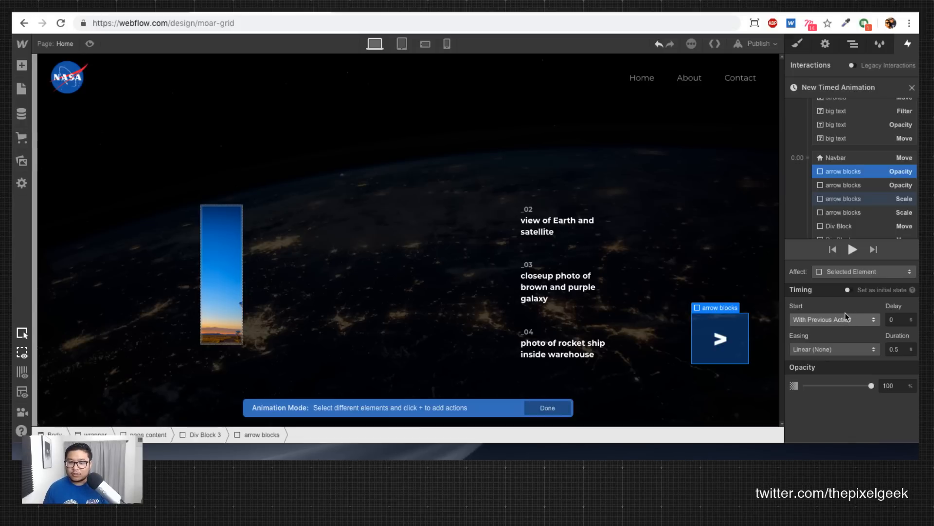
Step: Preview the page's load animation and return to the design view
click(90, 44)
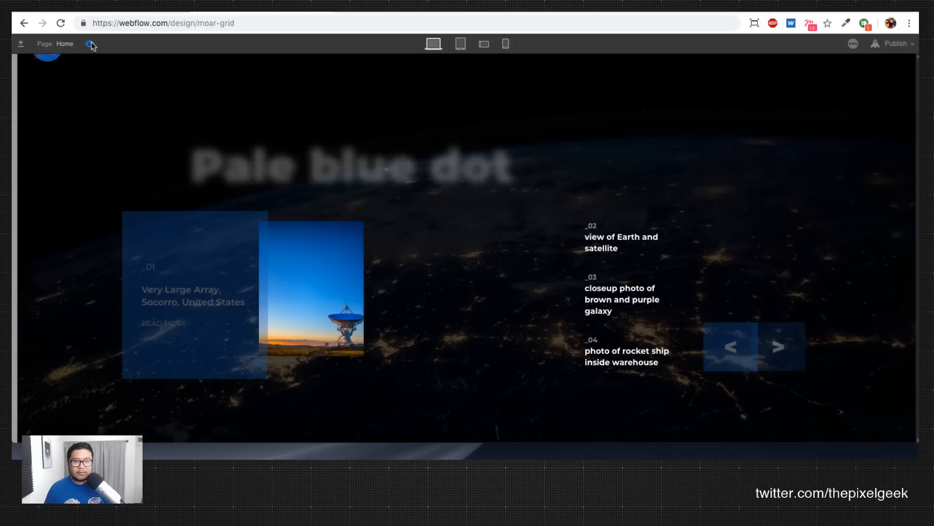
click(91, 44)
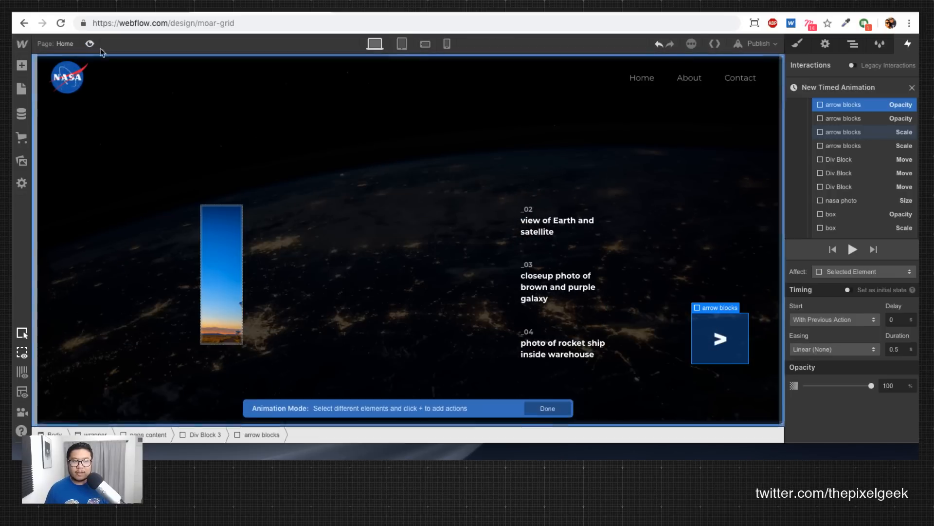
Step: Collapse the initial states and examine the actions in the 0.00 s group, including the Navbar Move and the next-arrow Opacity
scroll(866, 205, up, 2)
scroll(867, 205, up, 1)
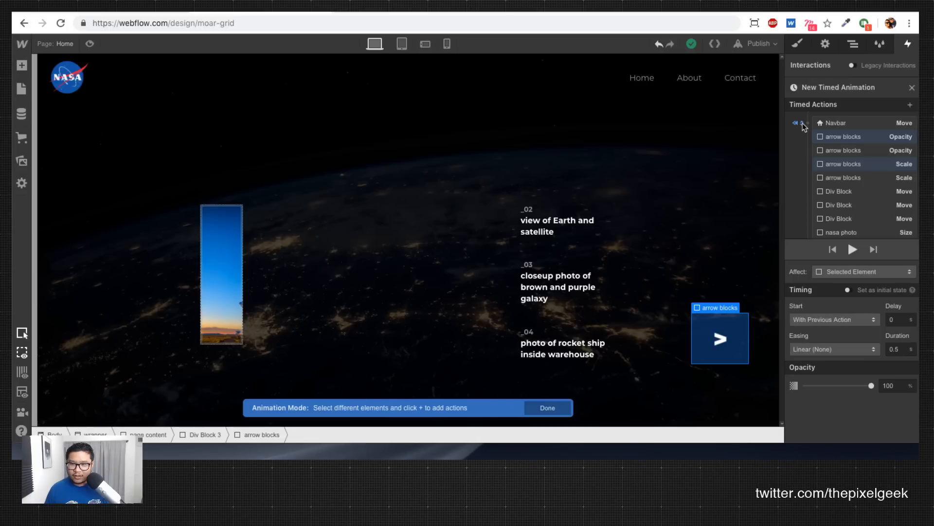
click(803, 123)
scroll(862, 195, down, 1)
scroll(862, 195, up, 1)
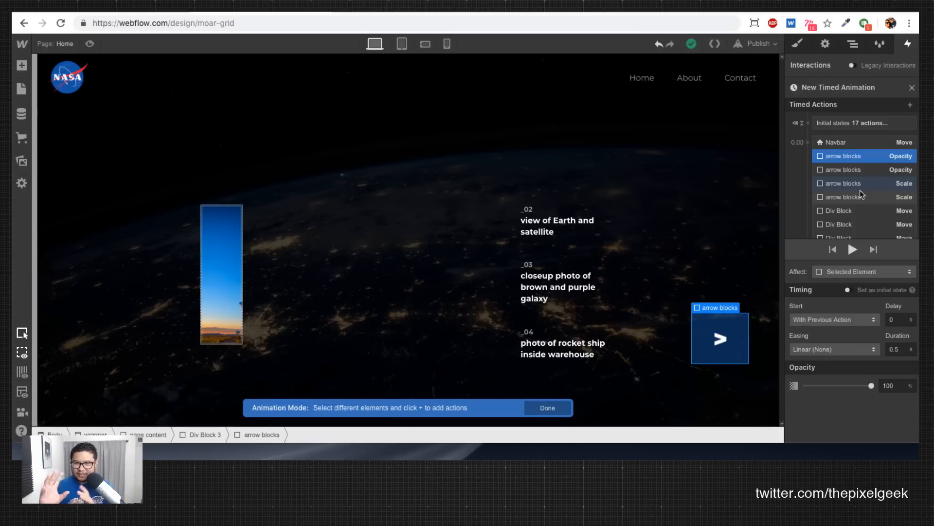
scroll(871, 191, down, 5)
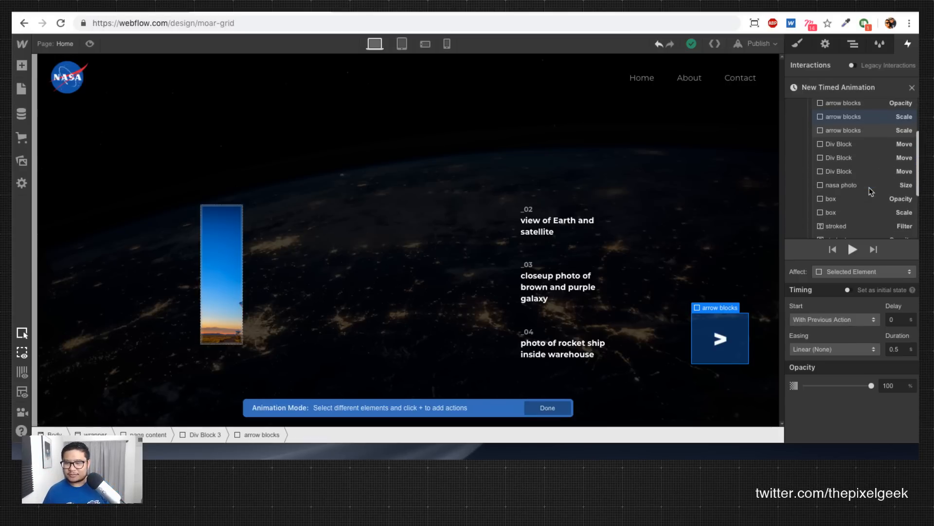
scroll(871, 191, up, 5)
scroll(872, 191, down, 10)
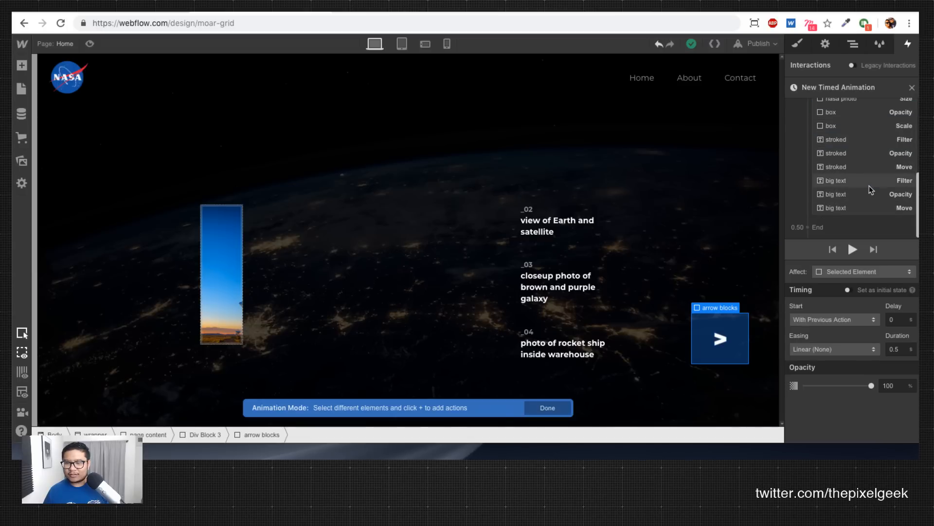
scroll(871, 190, up, 10)
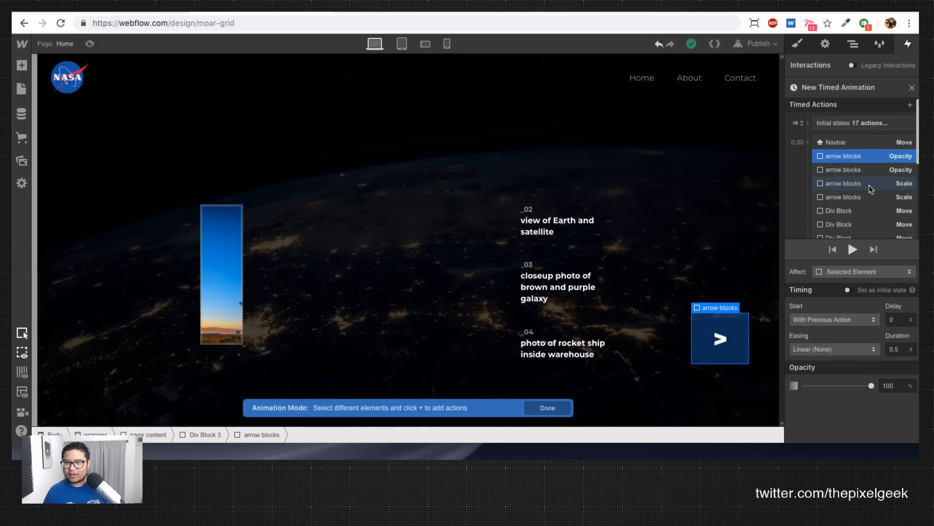
click(854, 143)
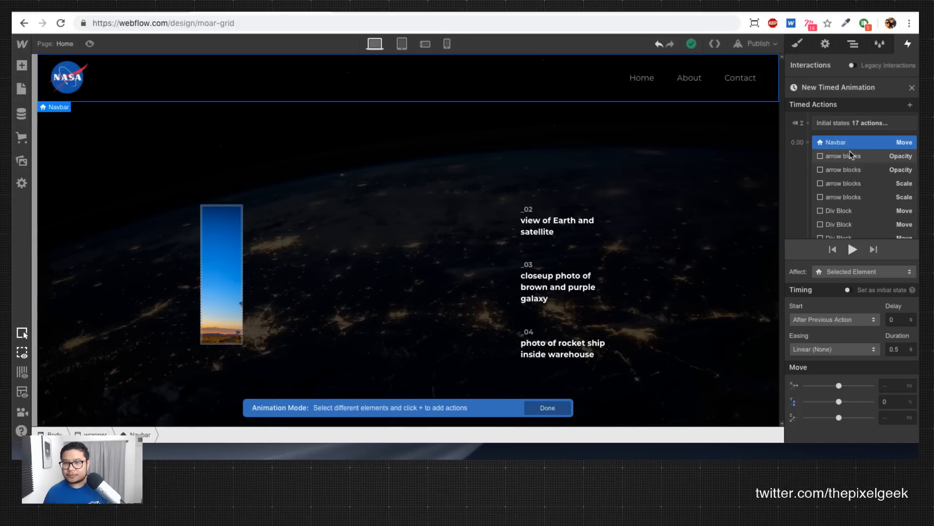
click(852, 158)
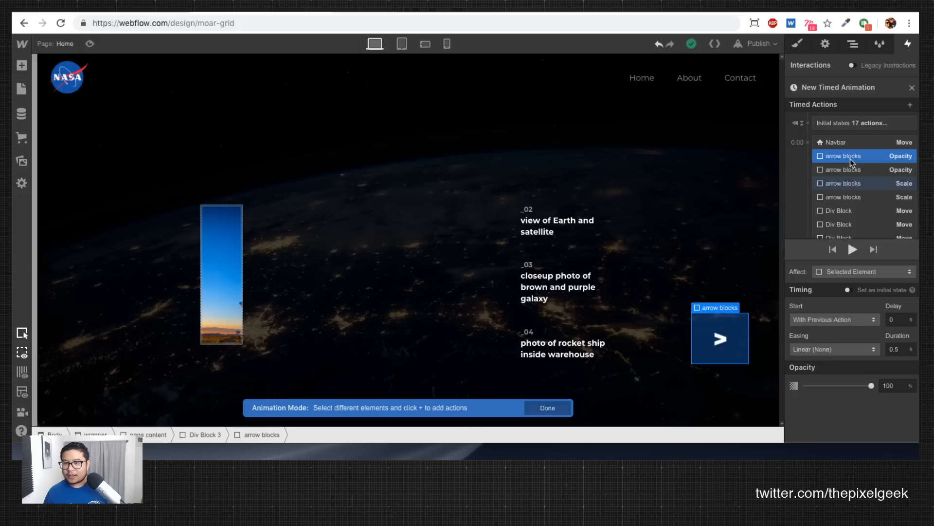
click(849, 144)
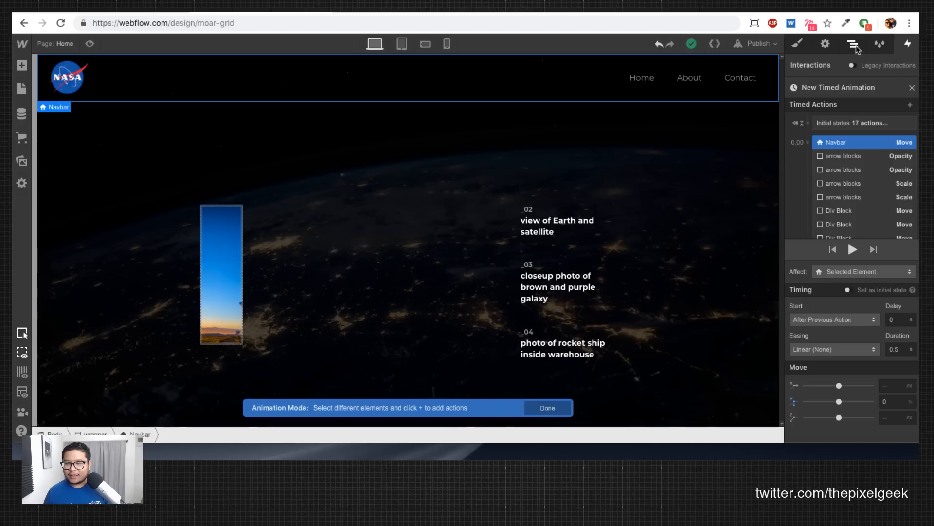
Step: Try to close the timed animation and check the browser's JavaScript console for errors
click(913, 90)
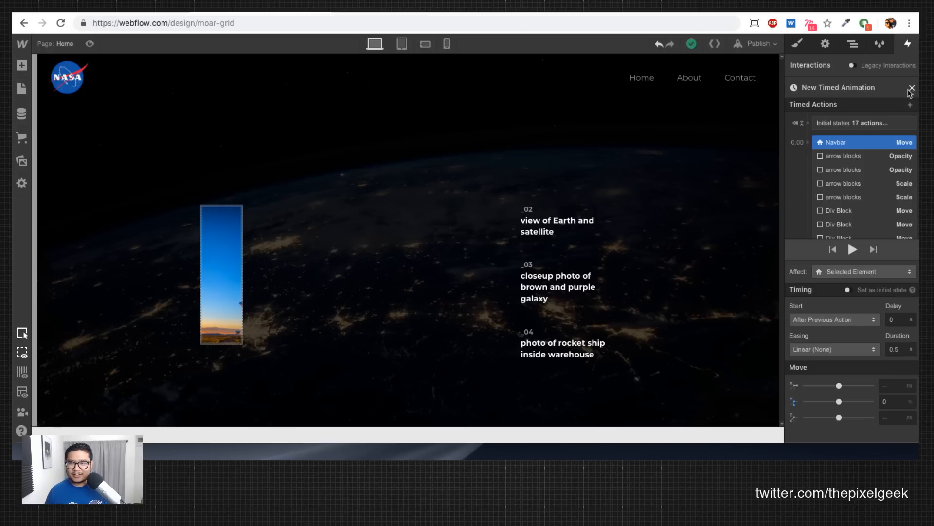
click(127, 11)
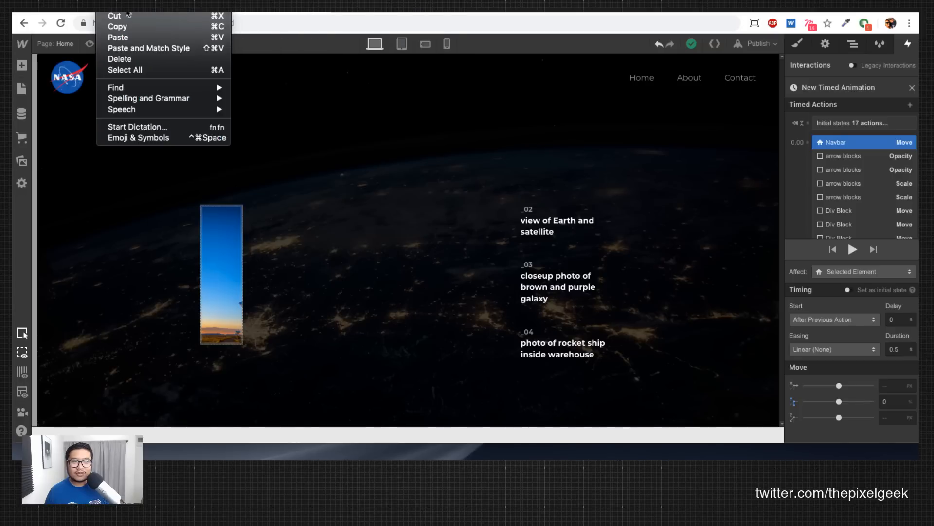
mouse_move(161, 126)
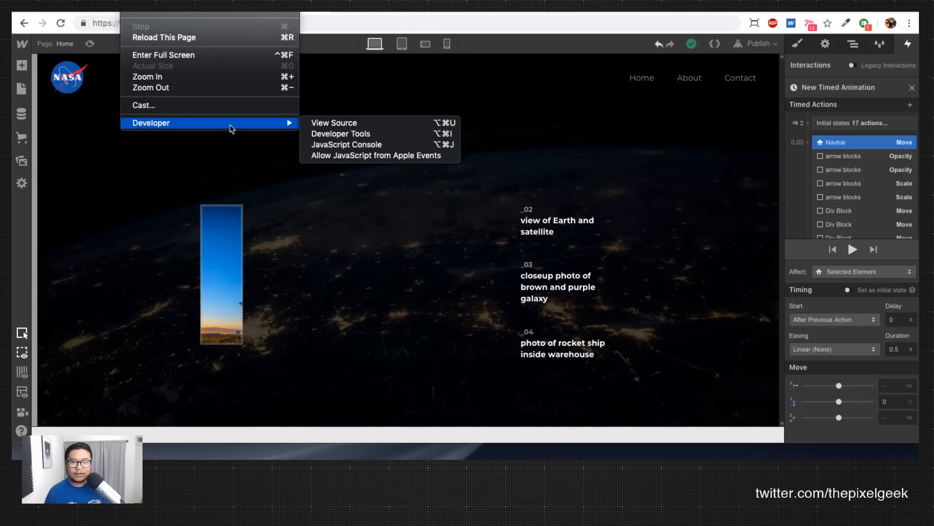
click(343, 145)
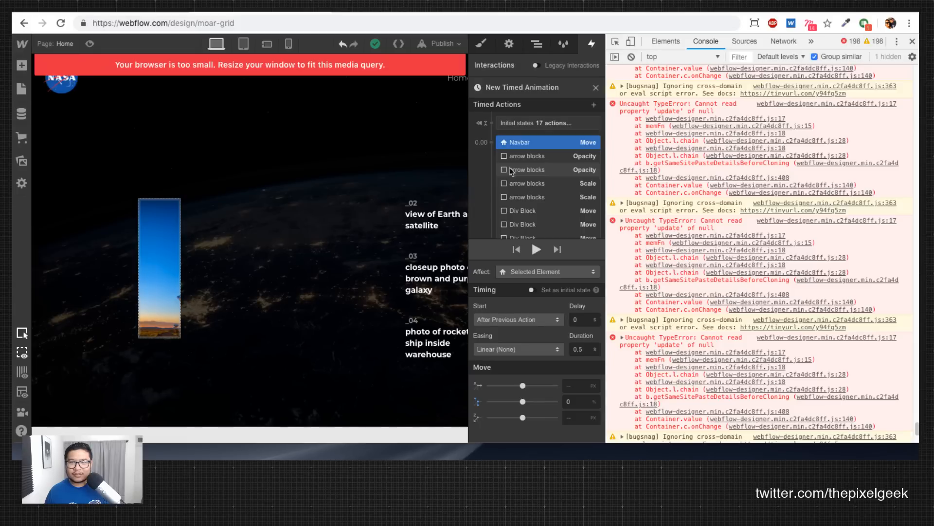
click(913, 41)
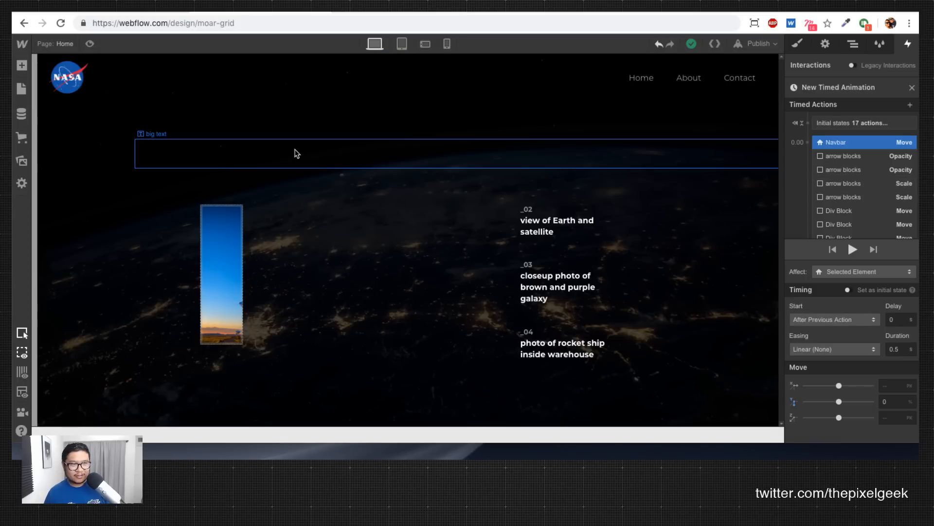
Step: Save a site backup described as "omg load ix" and reload the designer page
click(295, 153)
key(super+s)
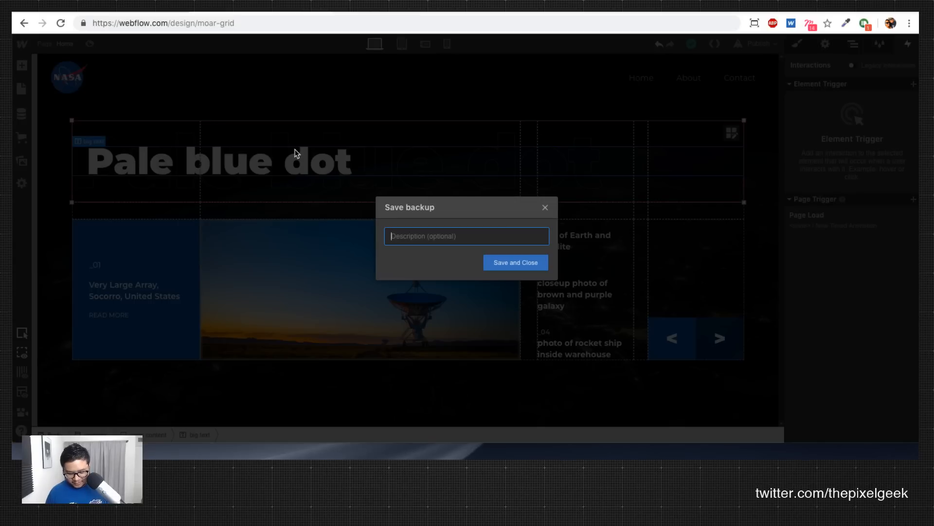
text(omg load ix)
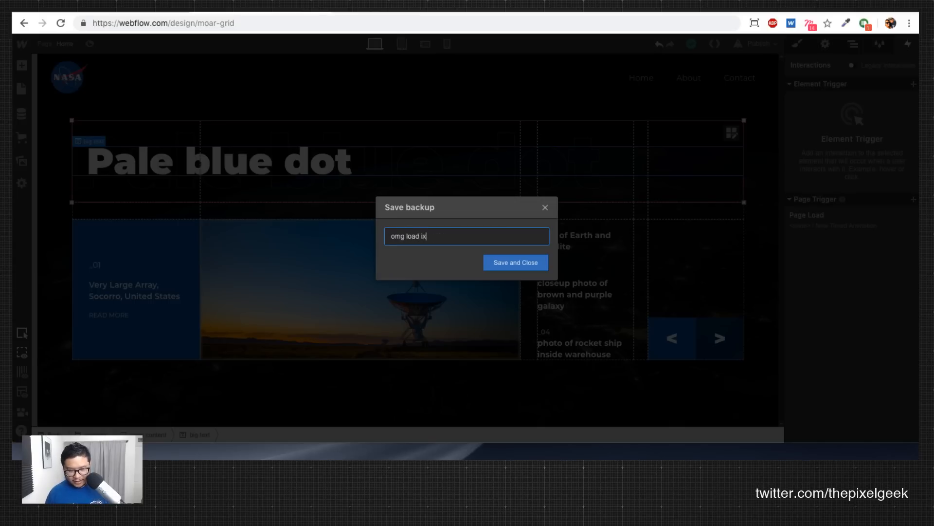
key(Return)
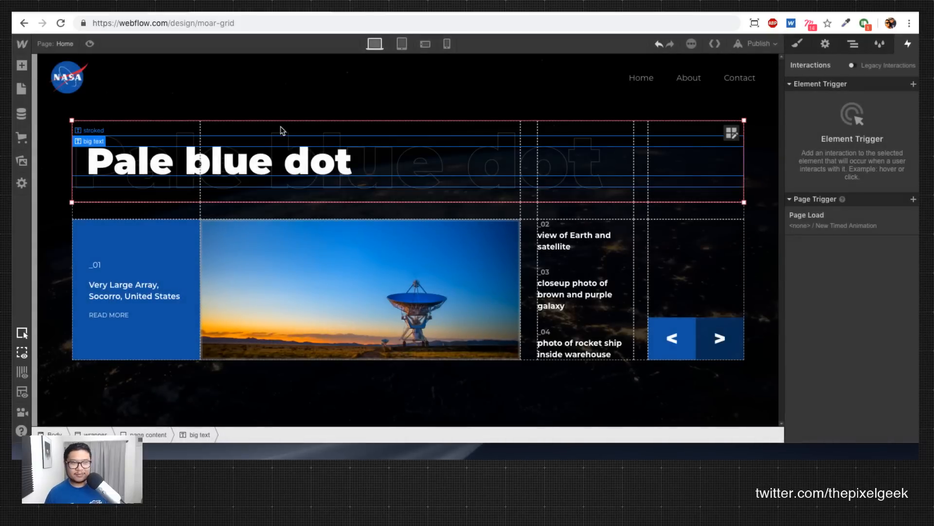
click(61, 23)
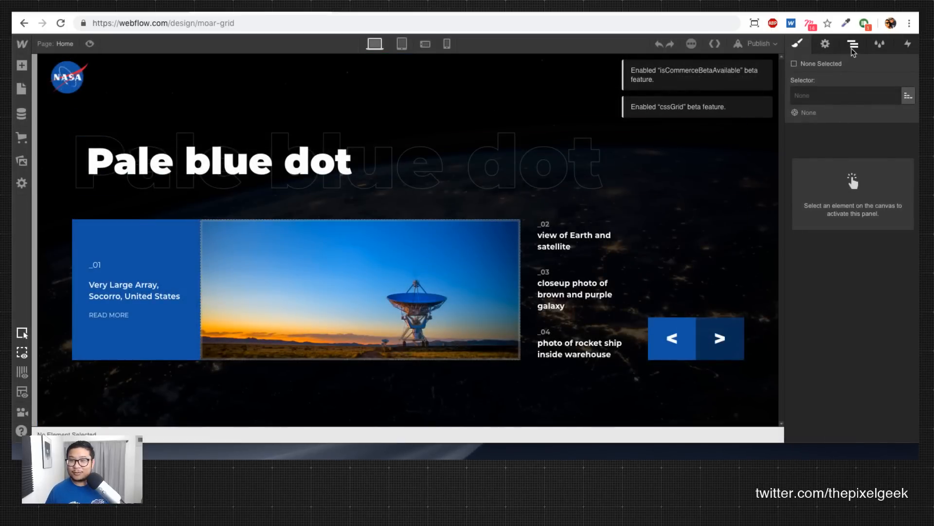
Step: Add a div block as the first child of Body, above the HTML Embed
click(853, 45)
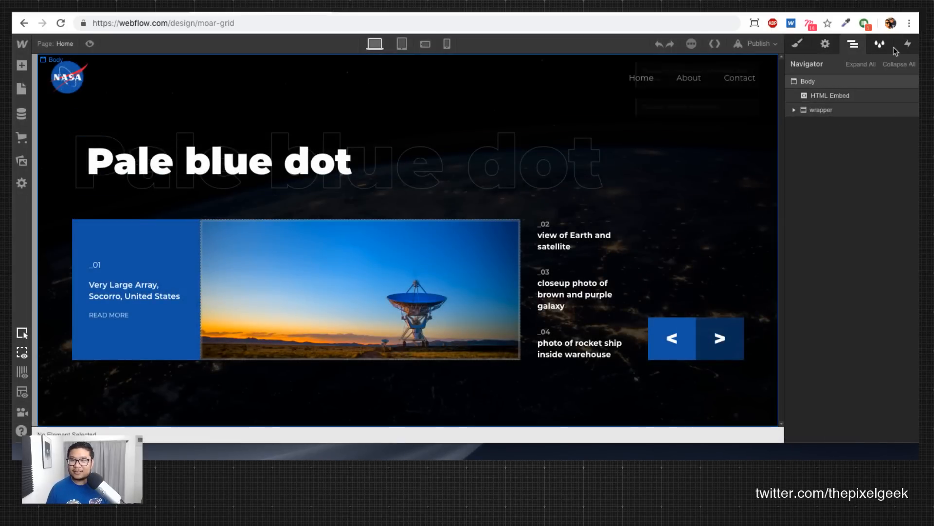
click(796, 46)
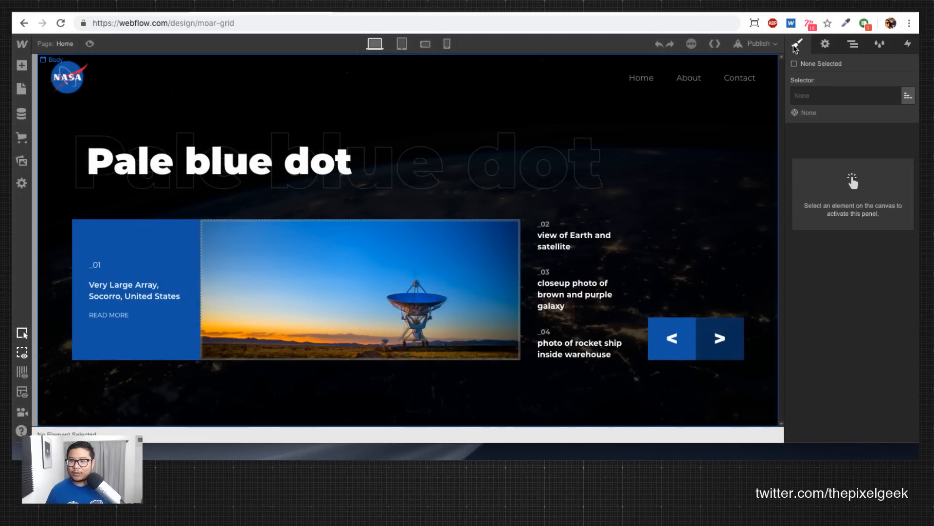
click(852, 44)
key(a)
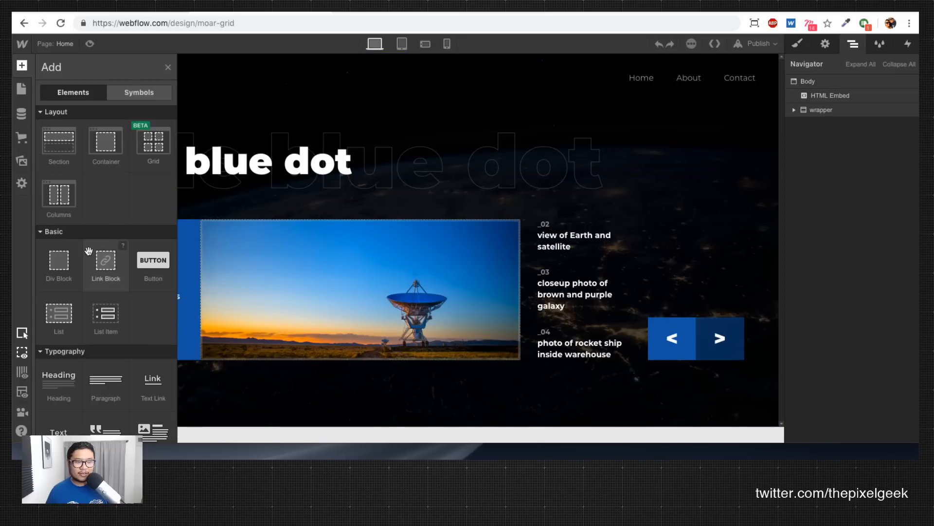
drag(59, 263, 822, 78)
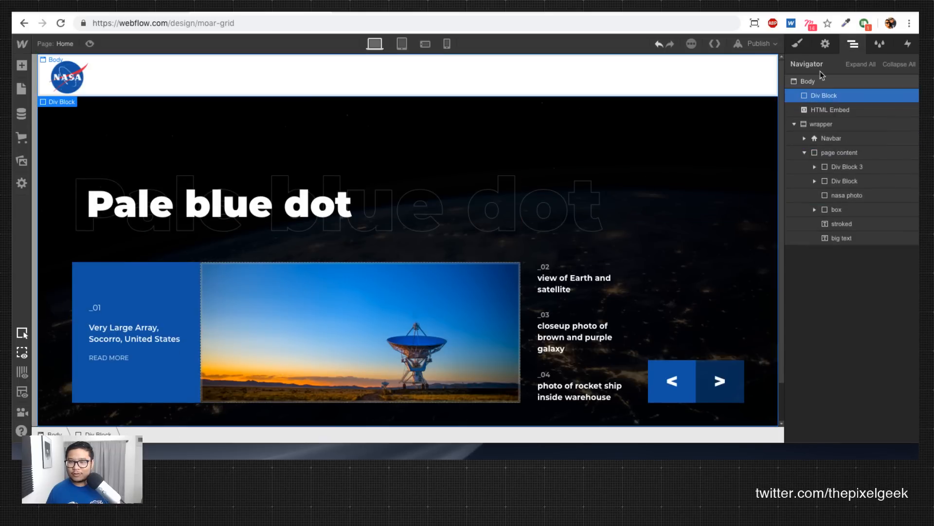
Step: Give the new div block the class "overlay"
click(799, 43)
click(839, 96)
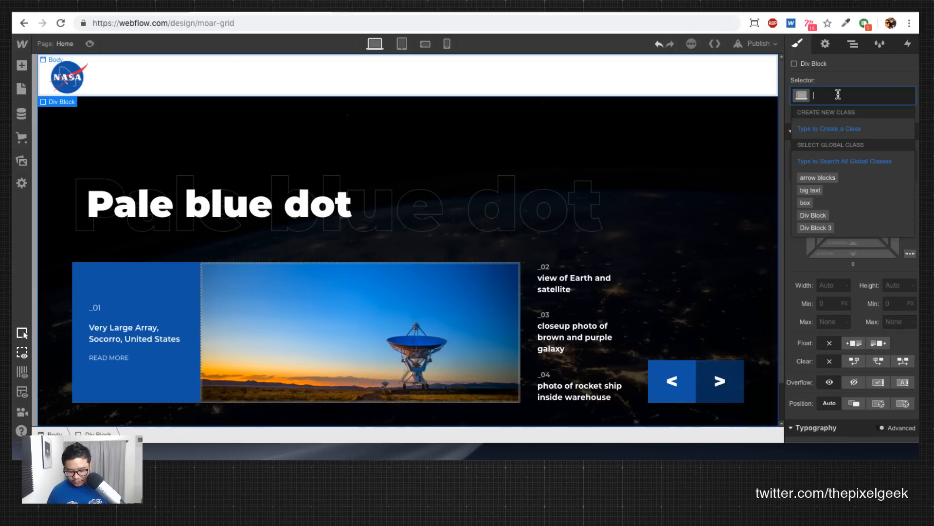
text(ove)
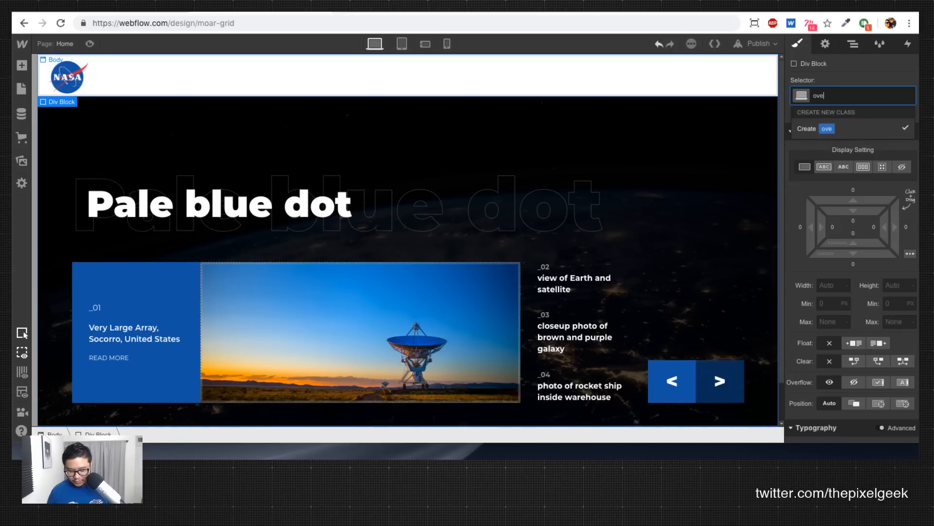
text(rlay)
key(Return)
Step: Set the overlay's position to fixed, with a width of 100 VW and a height of 100 VH
click(903, 403)
click(834, 287)
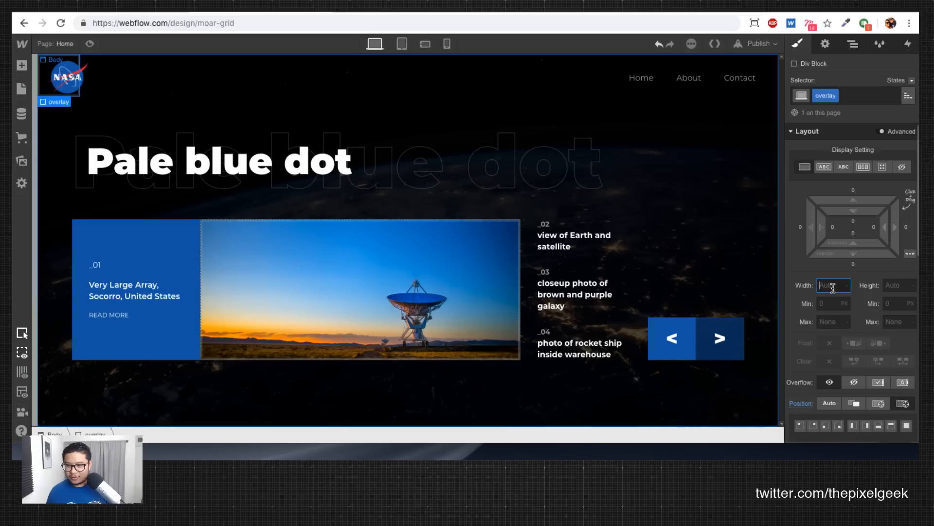
text(100vw)
key(Tab)
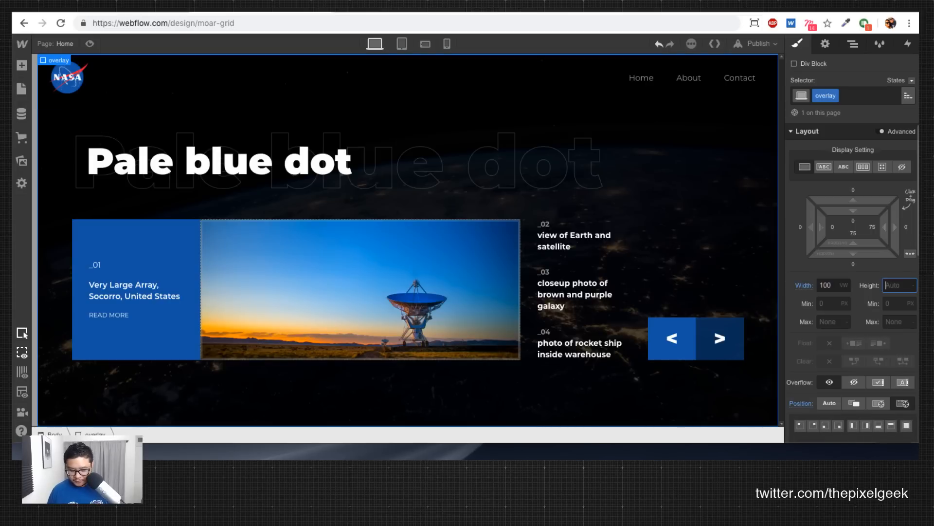
text(100vh)
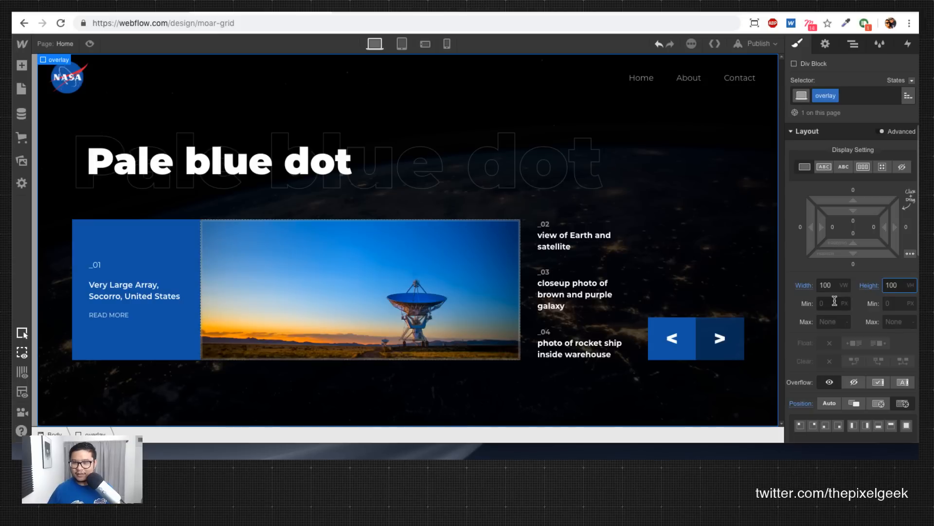
Step: Set the overlay's z-index to 1000000
scroll(834, 300, down, 3)
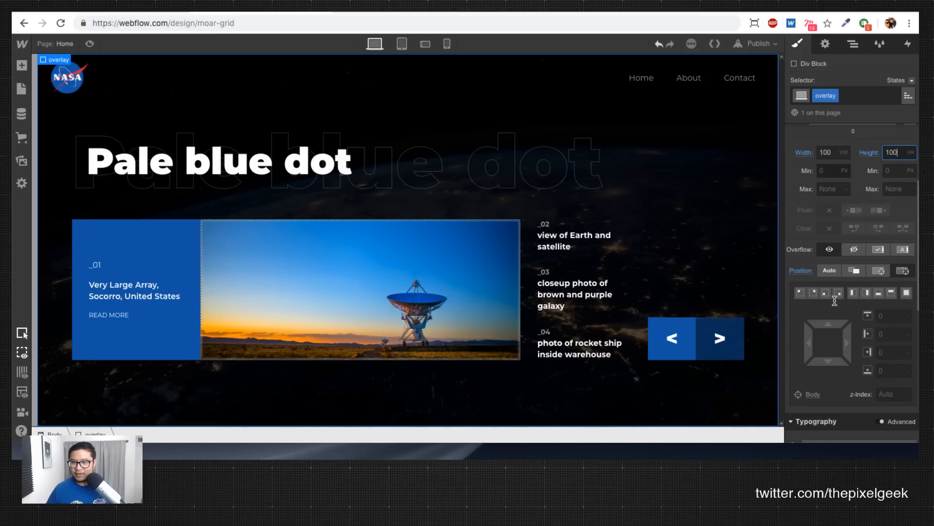
scroll(835, 300, down, 3)
click(893, 265)
text(1000000)
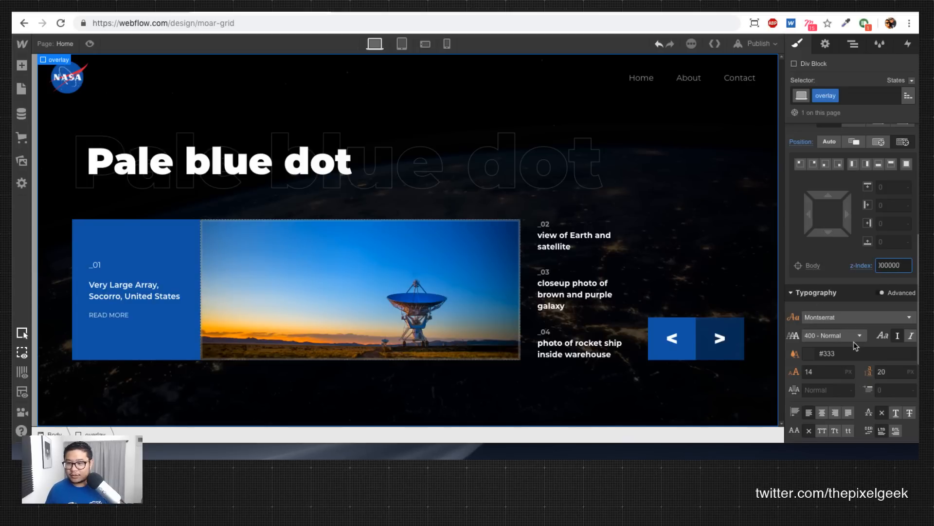
Step: Fill the overlay's background with dark gray #1a1a1a
scroll(836, 357, down, 3)
click(809, 361)
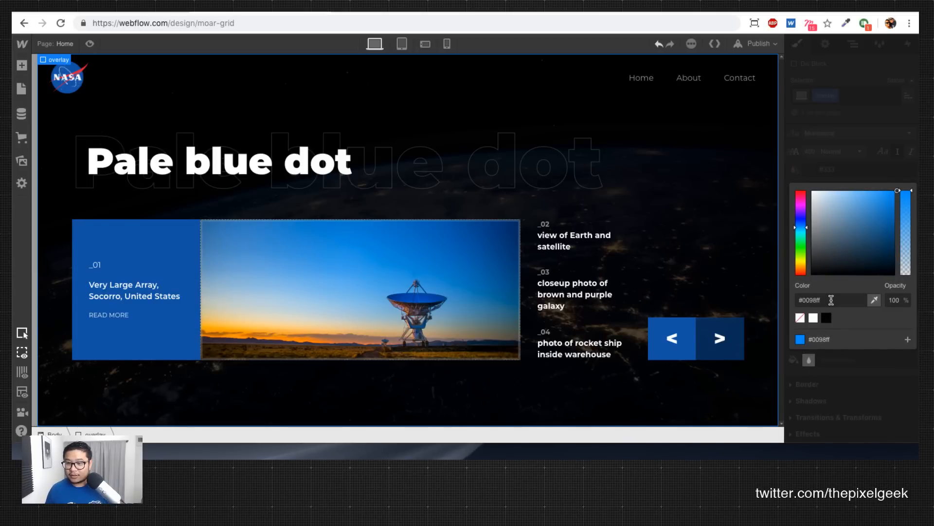
click(832, 300)
drag(826, 247, 801, 266)
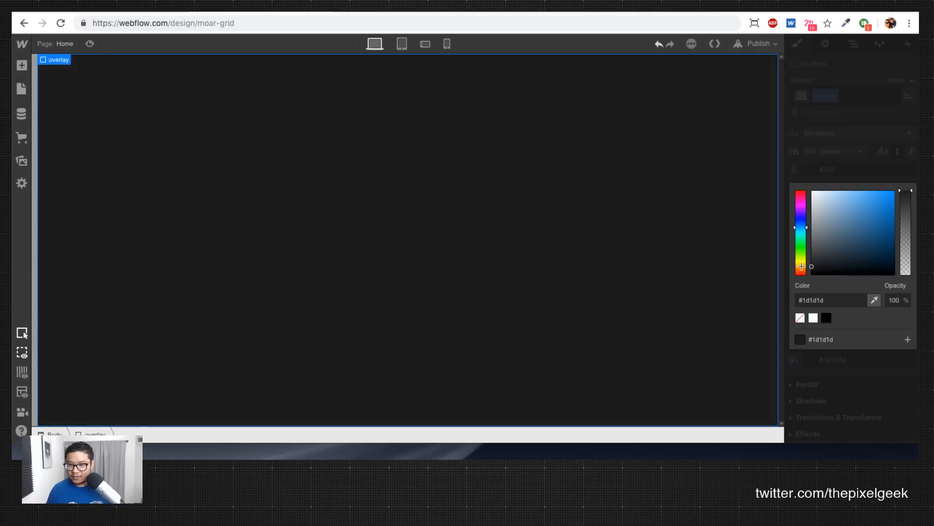
click(873, 174)
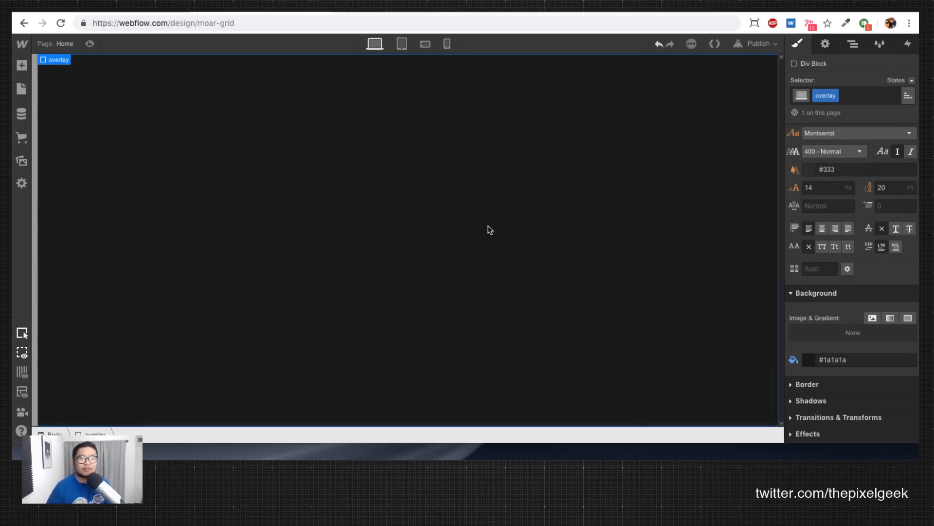
click(908, 44)
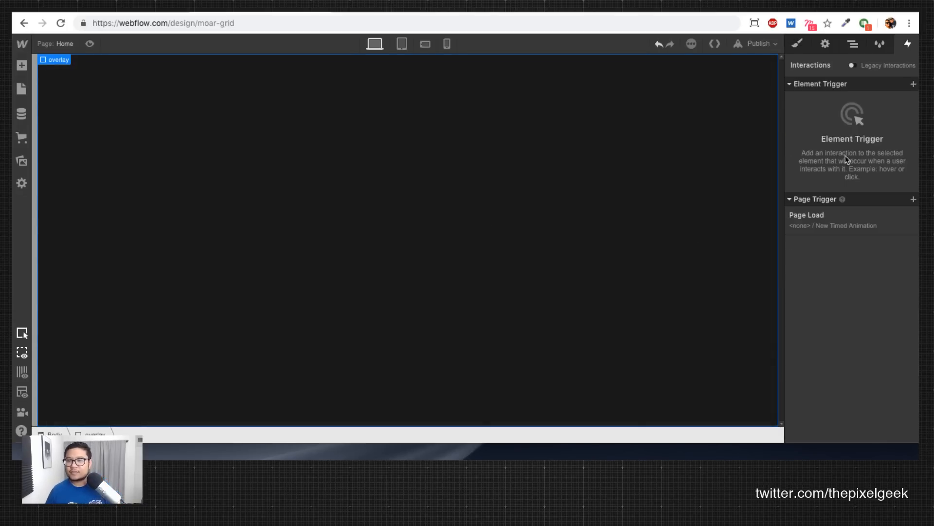
click(839, 230)
scroll(847, 215, down, 1)
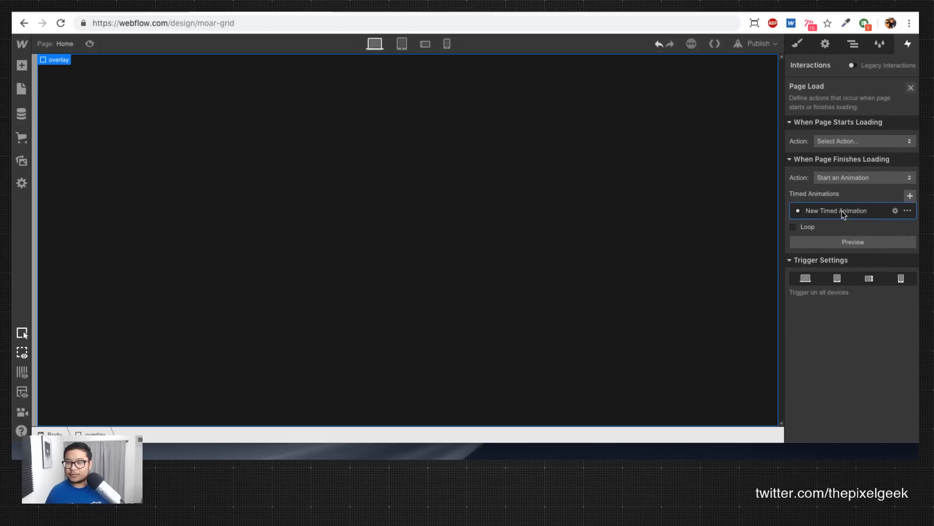
click(849, 214)
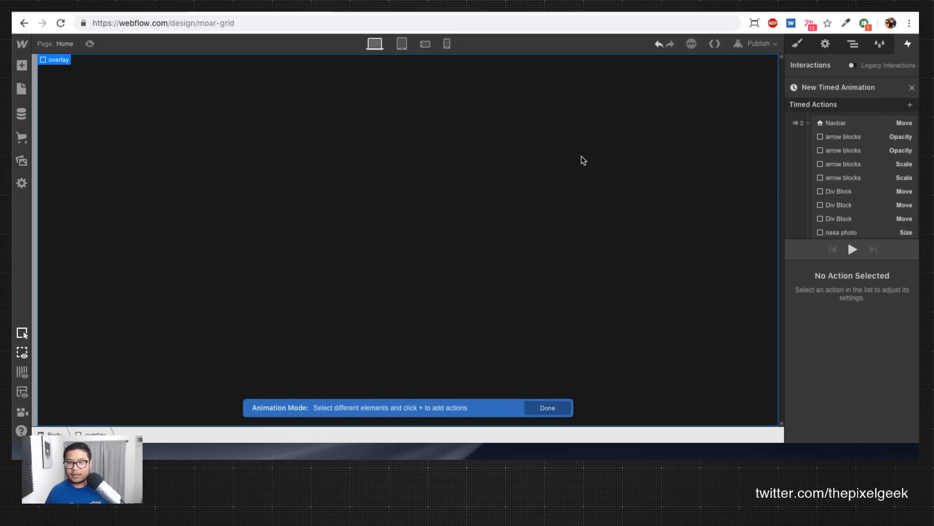
scroll(880, 140, down, 1)
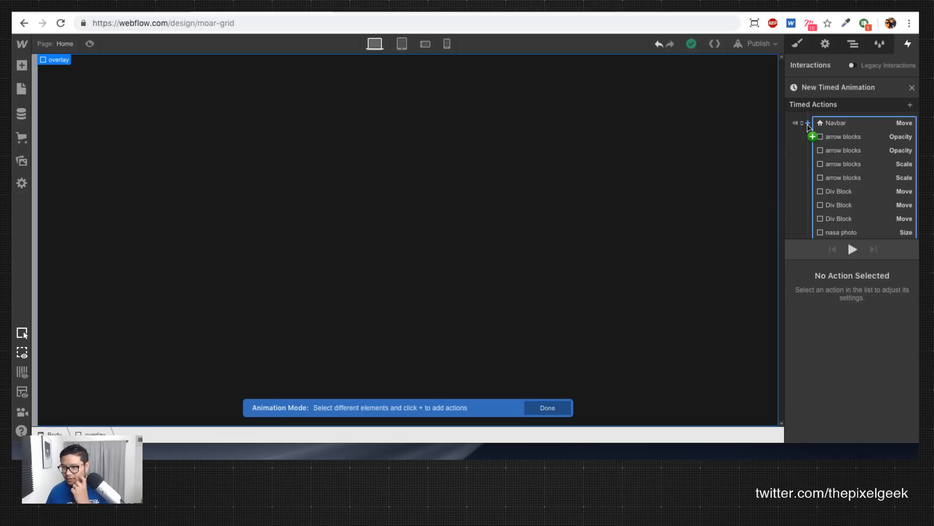
Step: Set the overlay's display to None and open the page-load New Timed Animation
click(798, 44)
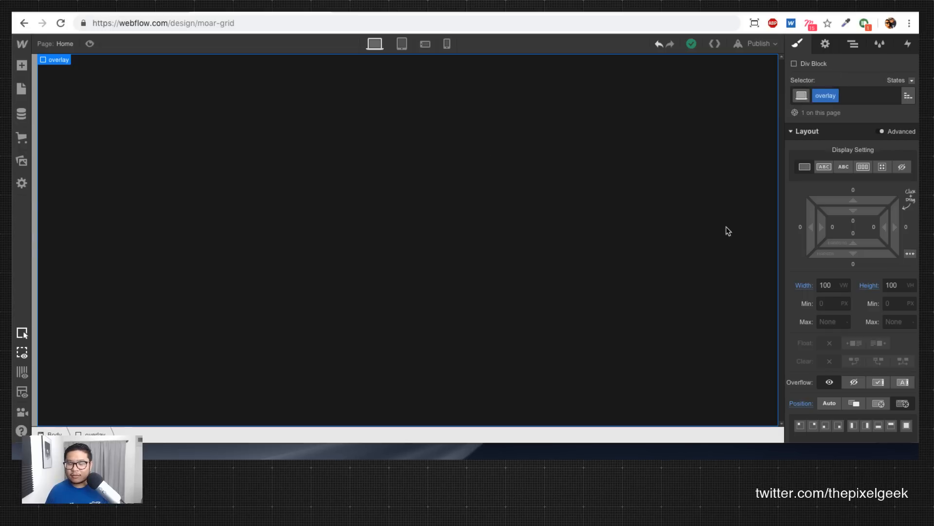
click(902, 167)
click(908, 44)
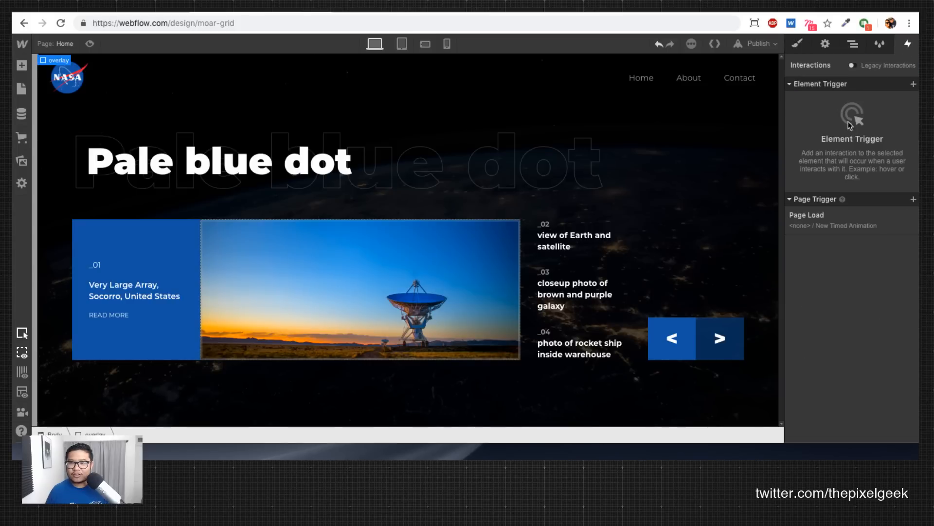
click(838, 226)
click(833, 211)
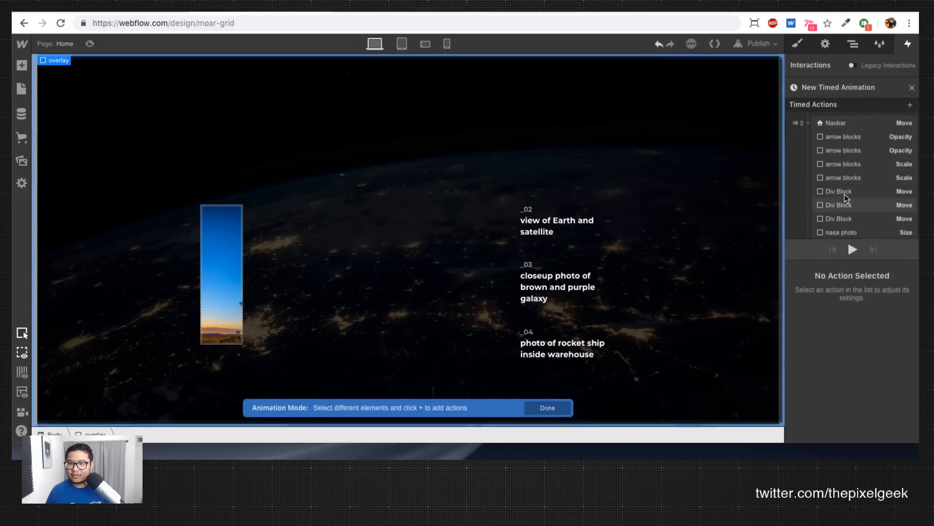
Step: Add an initial-state Hide/Show action for the overlay with its display set to block
click(835, 123)
click(808, 123)
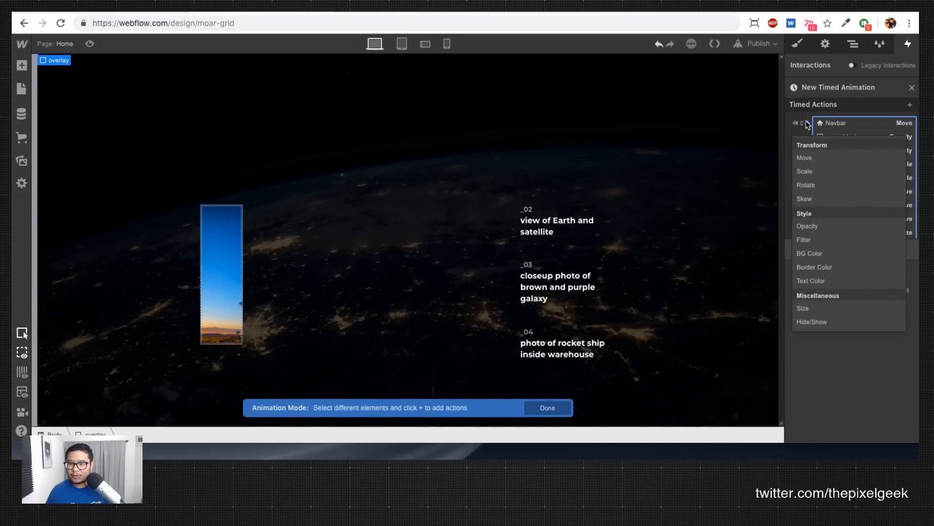
click(828, 322)
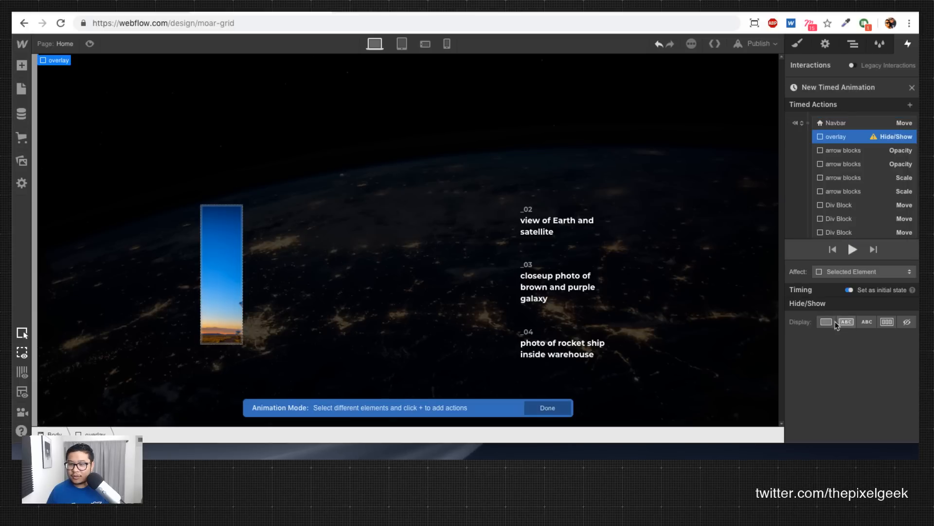
click(827, 323)
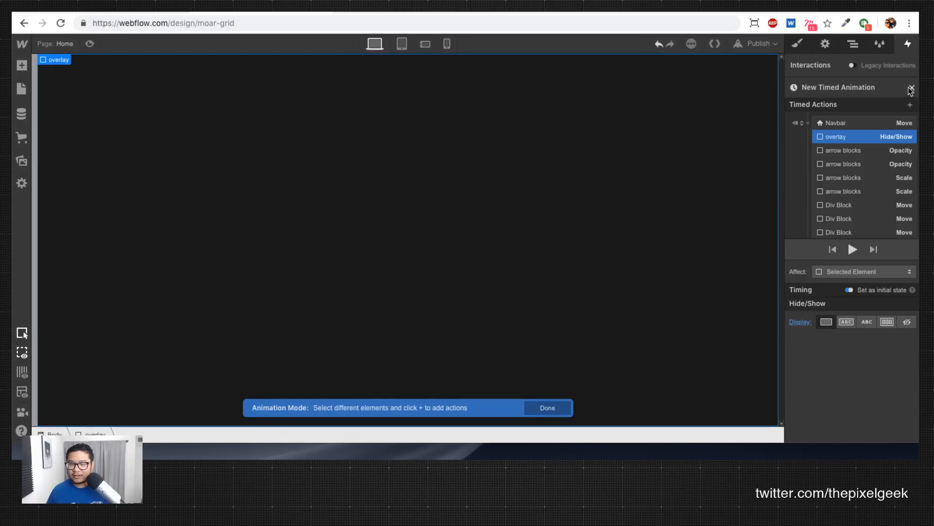
Step: Add an overlay Size action with height 0 px in the 0.00 s group and move it to the group's end
scroll(858, 186, down, 3)
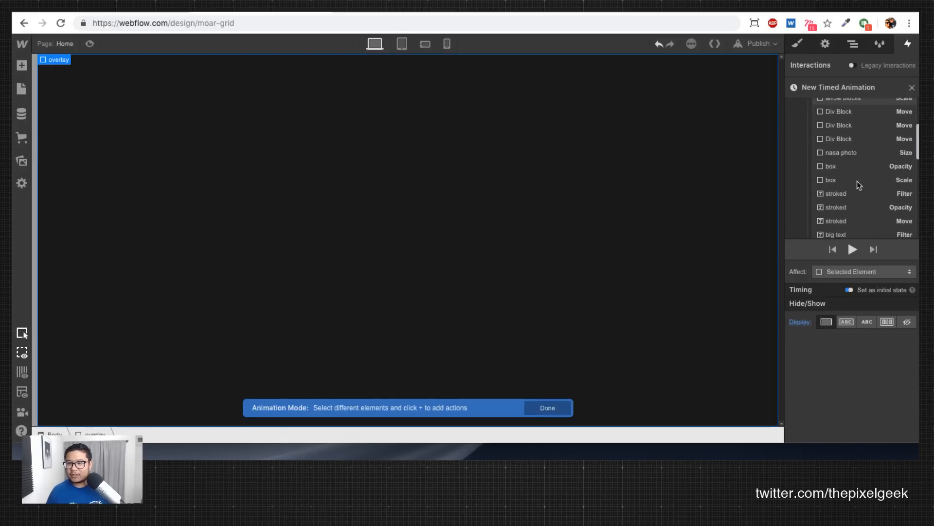
scroll(858, 186, up, 5)
scroll(858, 186, down, 4)
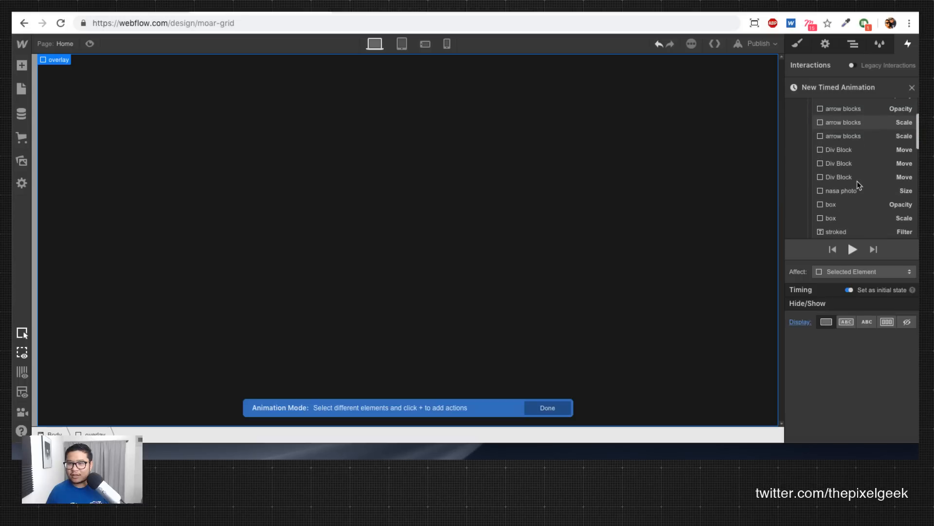
scroll(858, 186, up, 2)
click(808, 145)
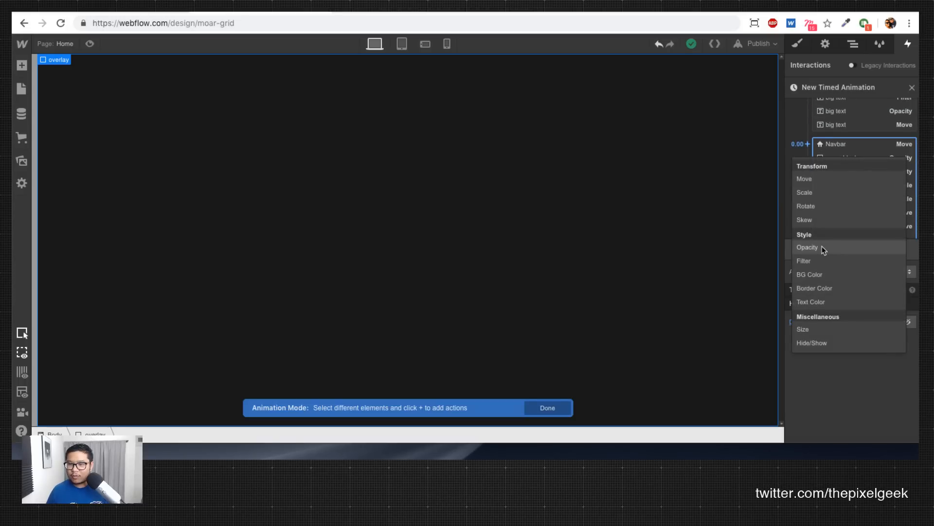
click(819, 334)
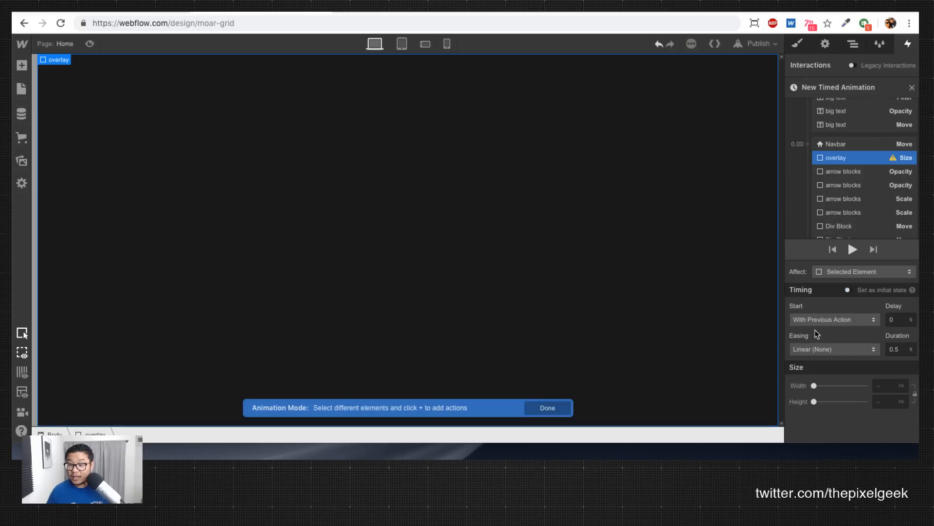
click(883, 401)
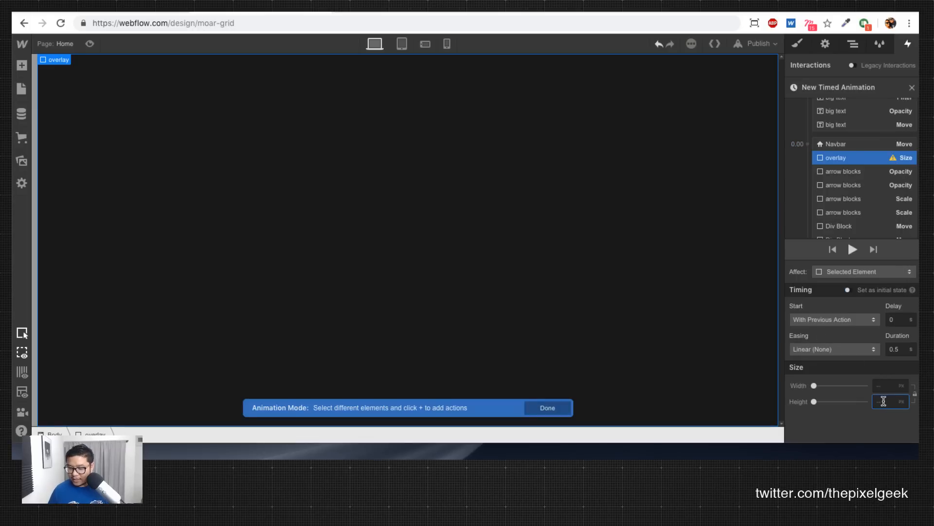
text(0)
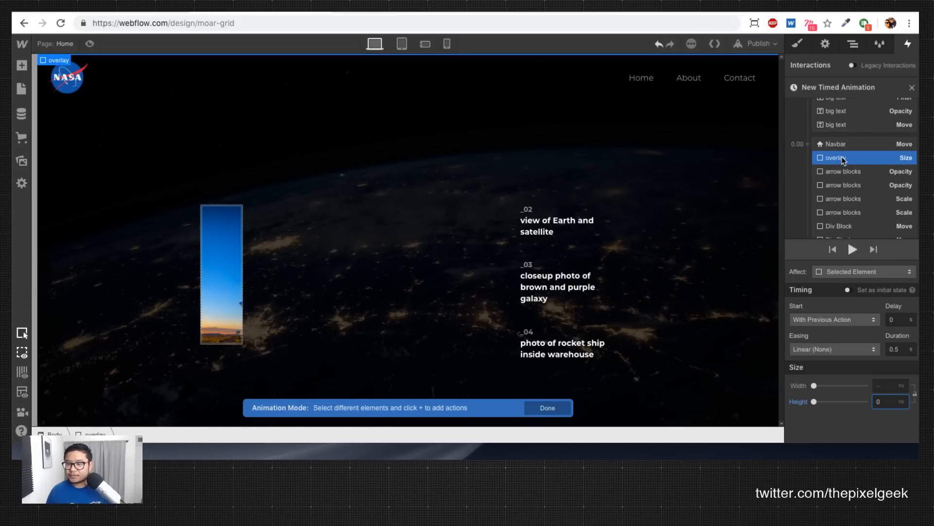
drag(844, 161, 844, 151)
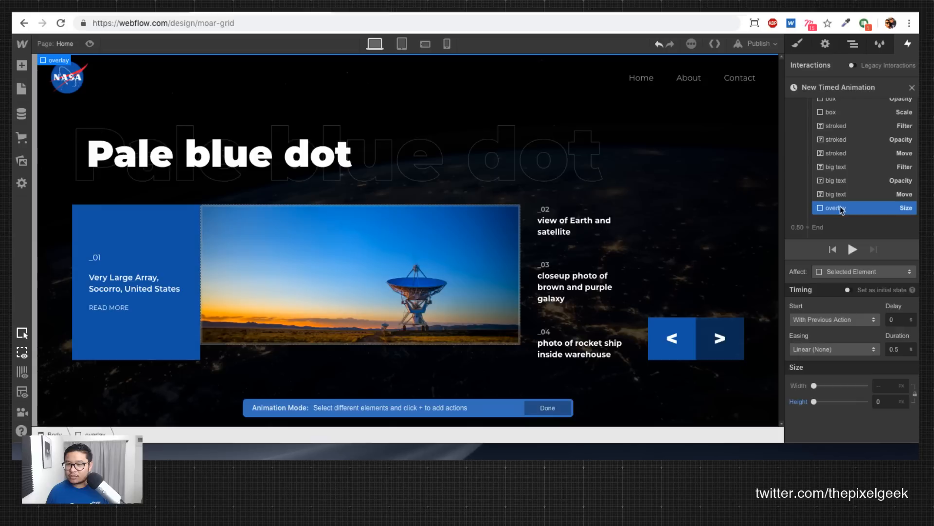
Step: Move the overlay Size action to its own 0.00 s group before the other actions, set its easing to In Out Cubic and play the animation
drag(840, 208, 846, 133)
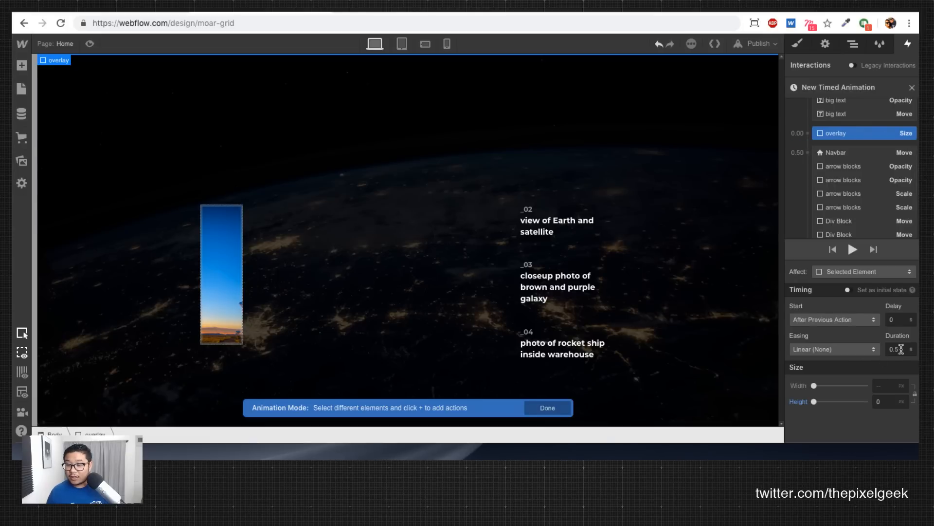
click(842, 349)
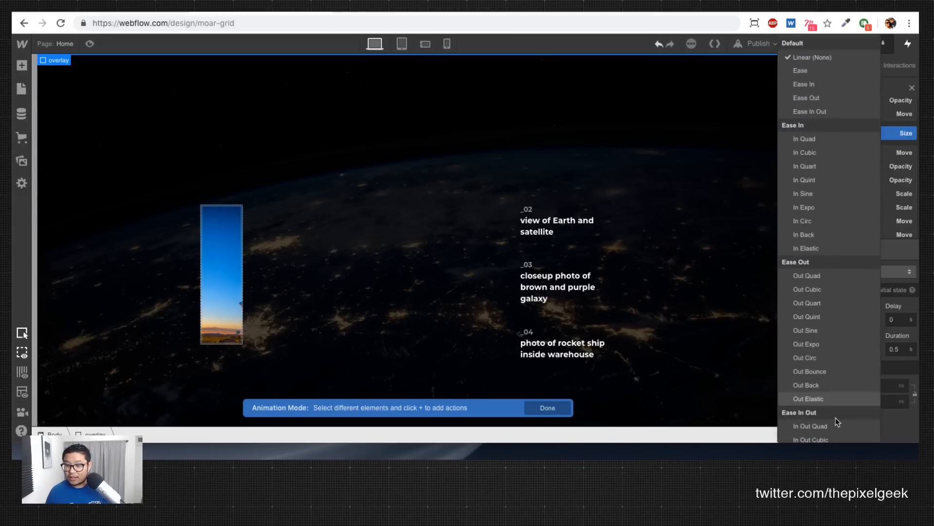
scroll(837, 421, down, 1)
click(833, 419)
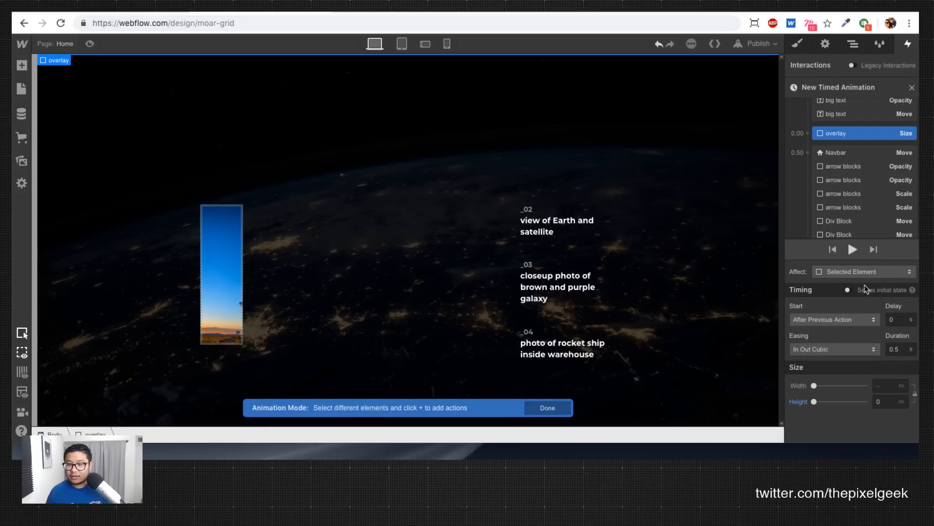
click(853, 249)
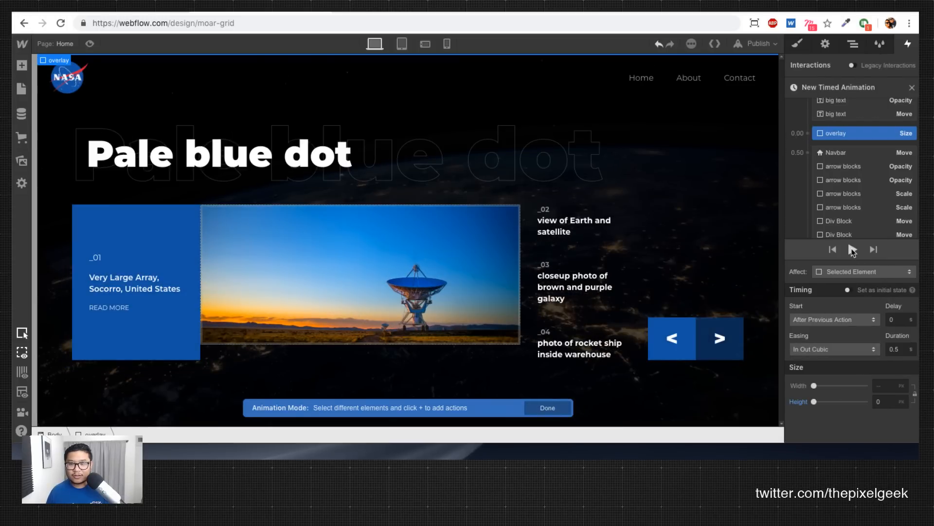
click(853, 249)
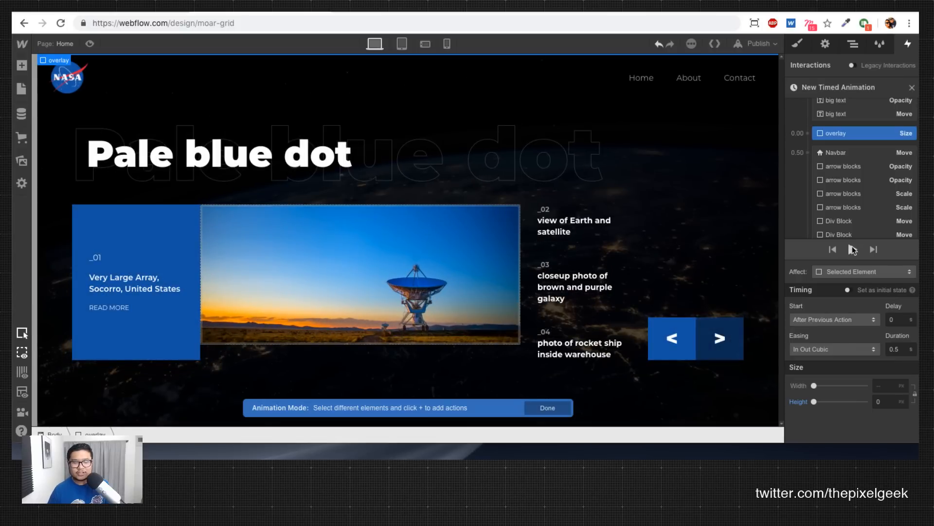
click(853, 249)
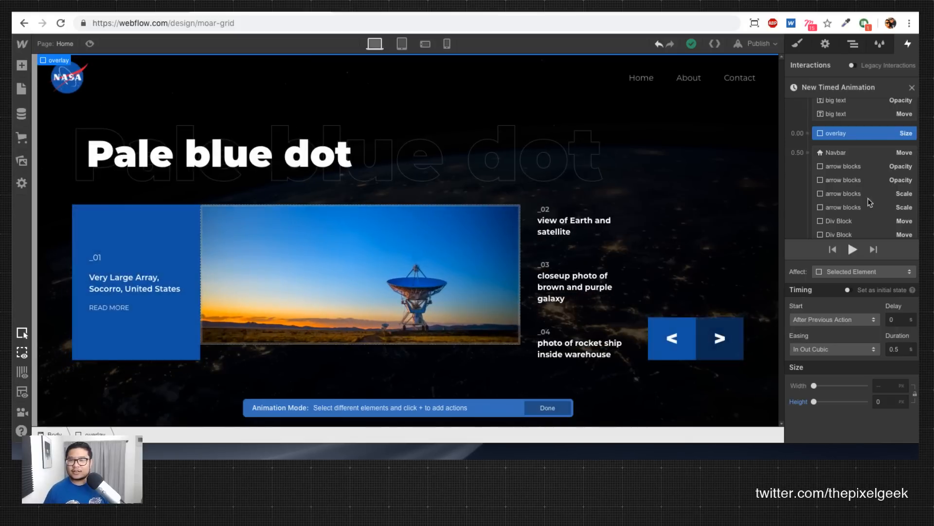
Step: Move the stroked and big text Filter, Opacity and Move actions into their own group after the overlay Size action with In Out Cubic easing
click(846, 154)
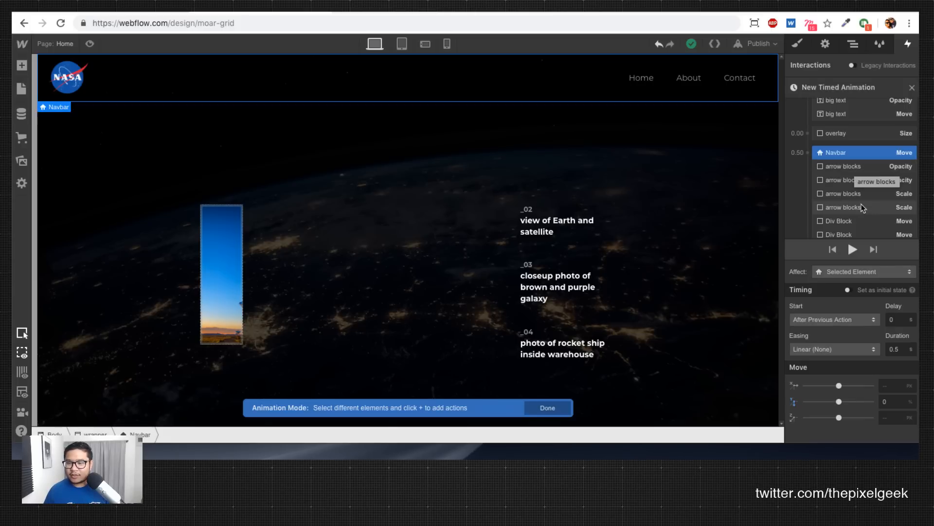
scroll(852, 146, down, 3)
scroll(847, 119, up, 3)
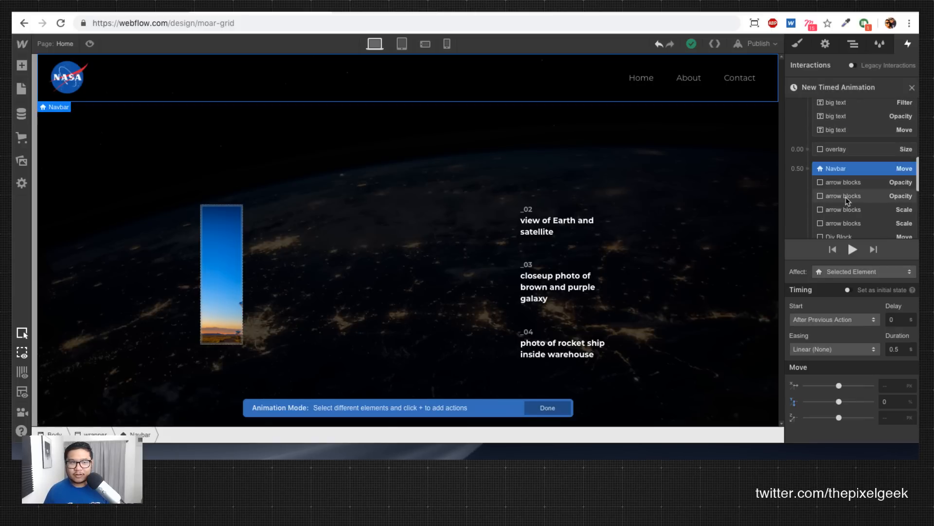
scroll(856, 205, down, 5)
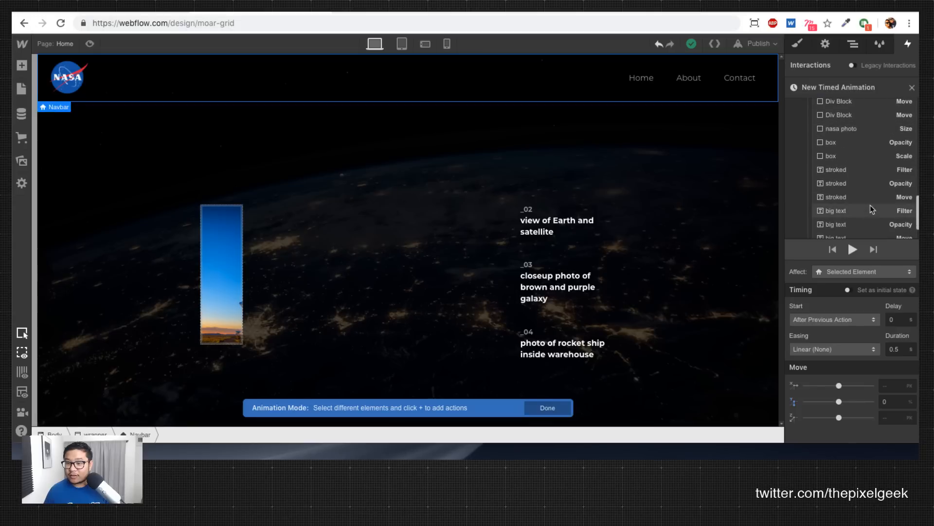
click(860, 174)
scroll(867, 204, down, 1)
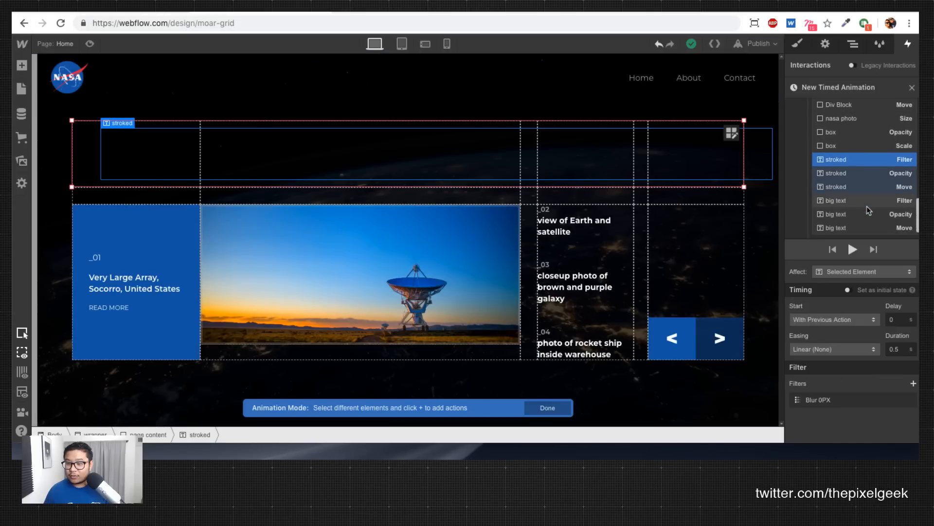
shift+click(849, 226)
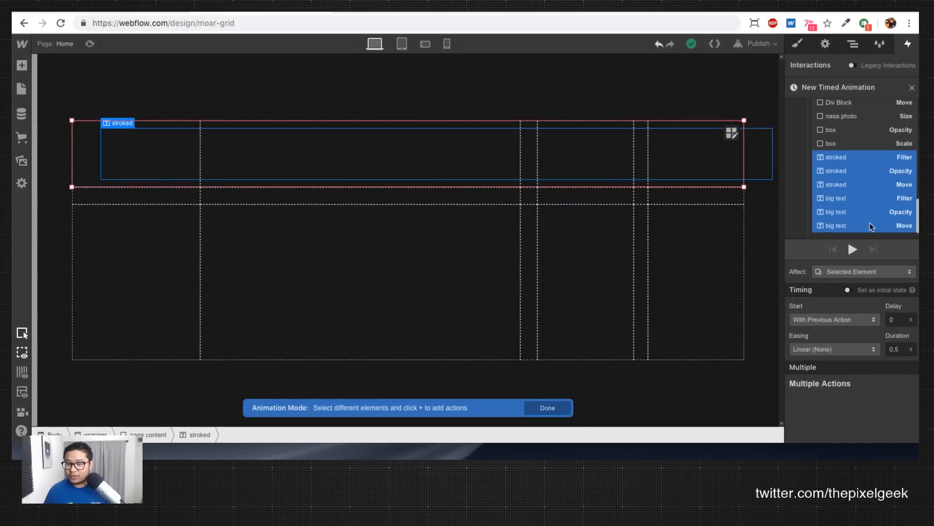
mouse_move(872, 176)
mouse_down()
mouse_move(872, 92)
mouse_move(872, 178)
mouse_up()
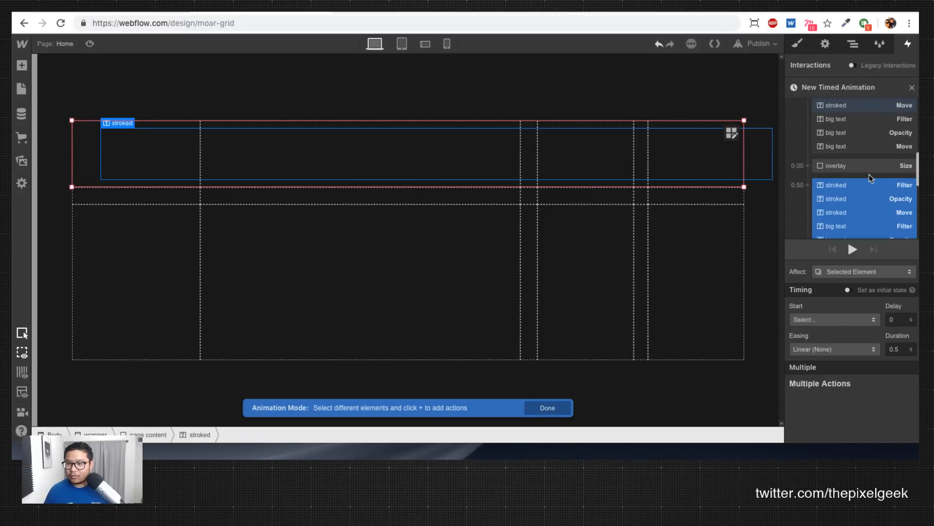
scroll(853, 206, down, 3)
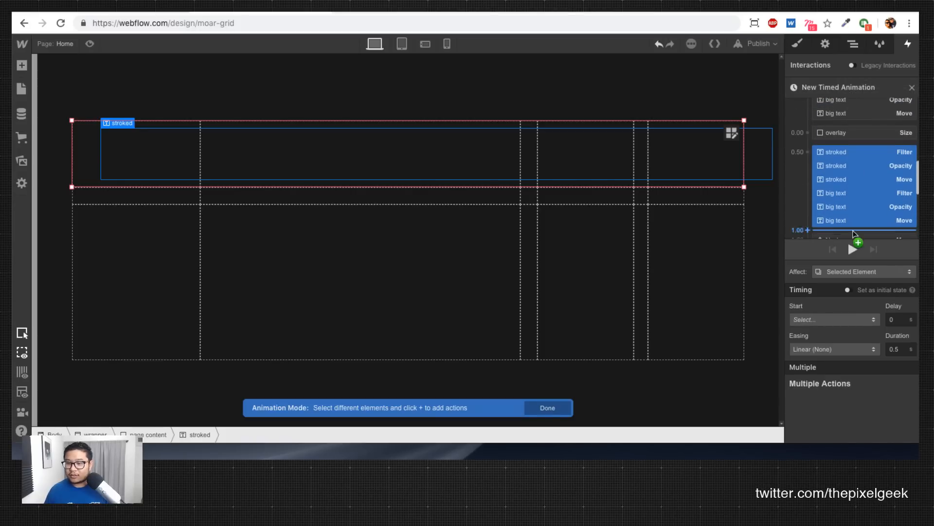
click(828, 351)
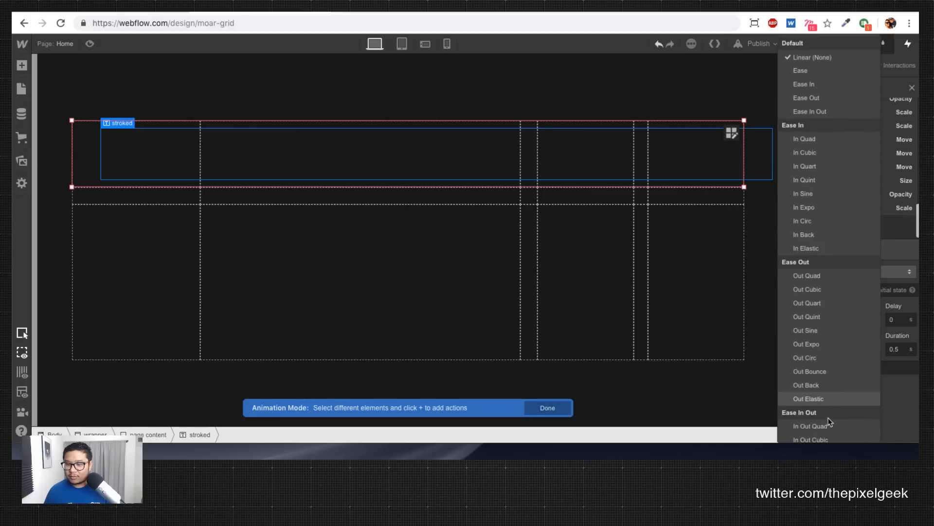
scroll(844, 217, up, 4)
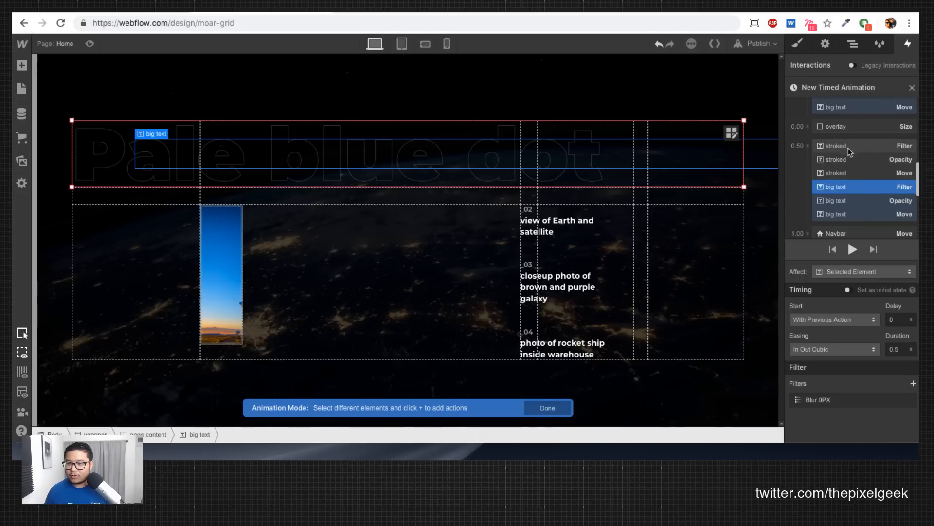
Step: Set a 0.2 s delay on the big text Filter, Opacity and Move actions and preview the page load
click(842, 146)
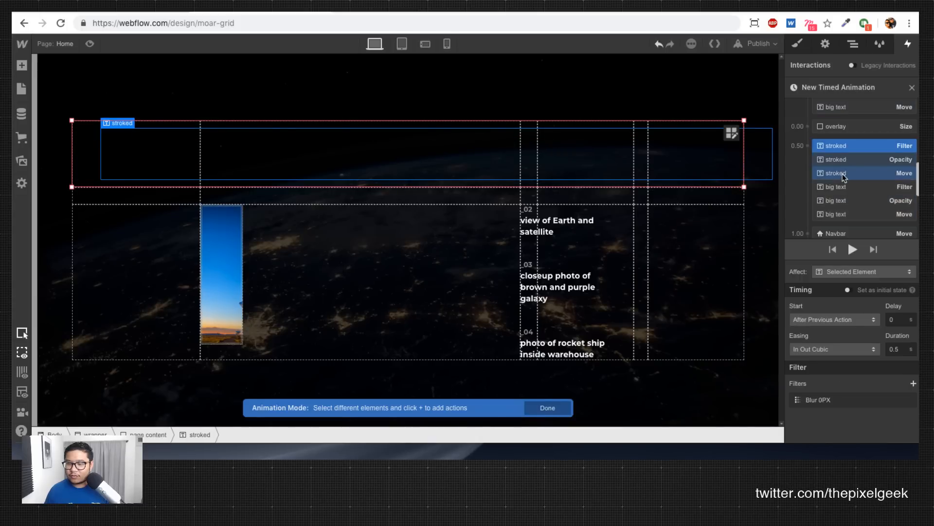
click(844, 175)
click(842, 190)
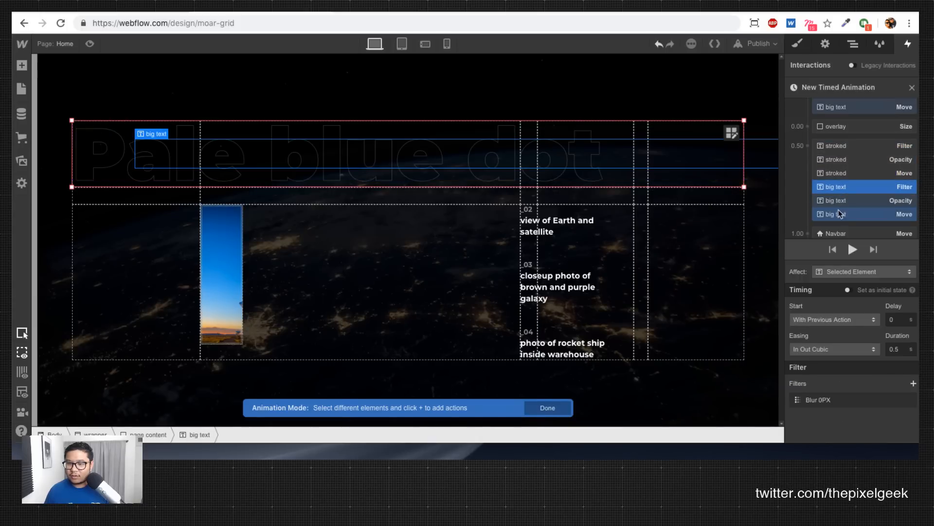
shift+click(843, 217)
click(882, 319)
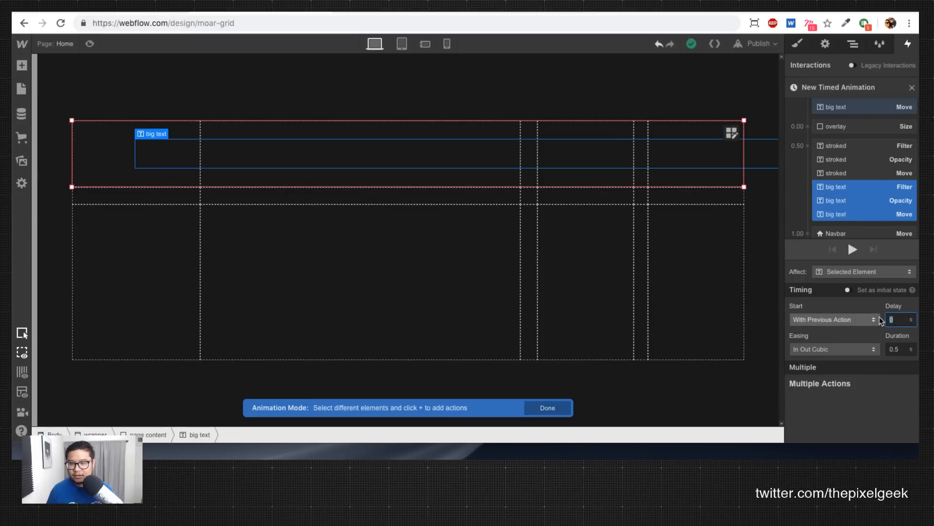
text(0.2)
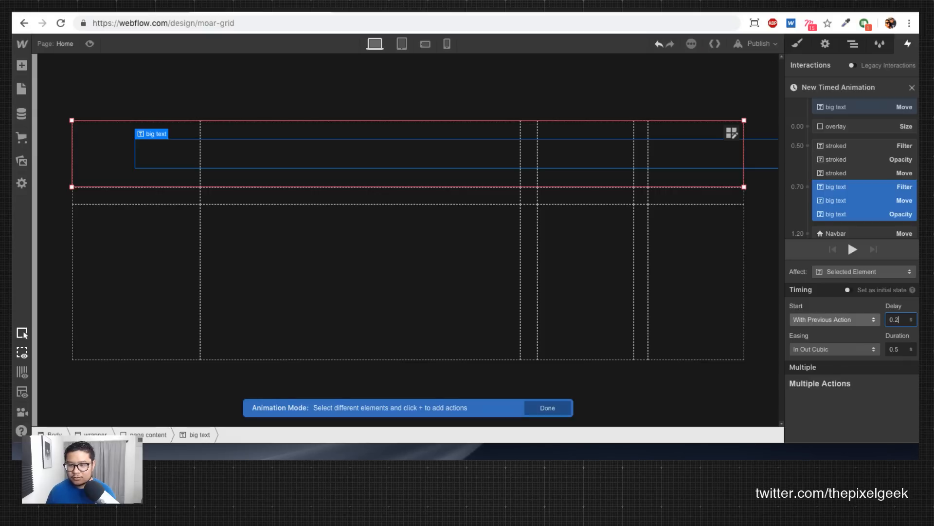
click(853, 249)
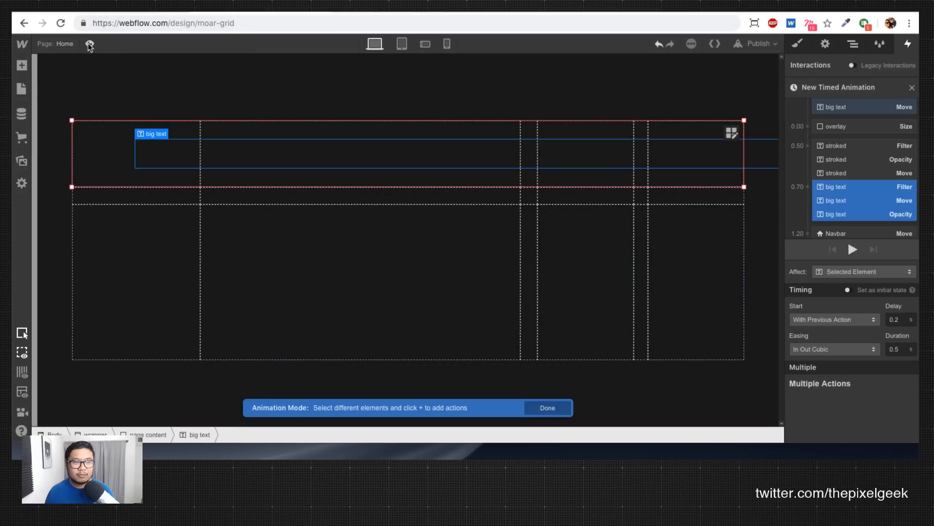
click(90, 44)
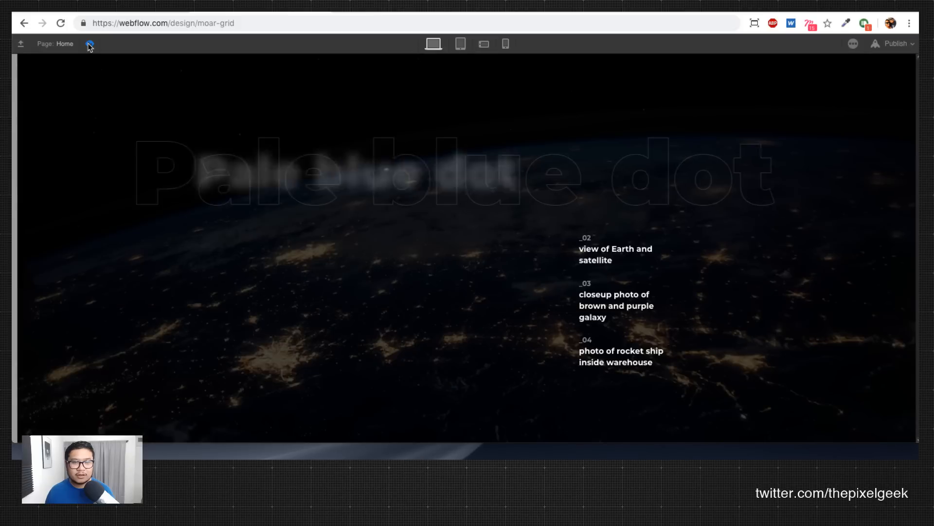
click(90, 44)
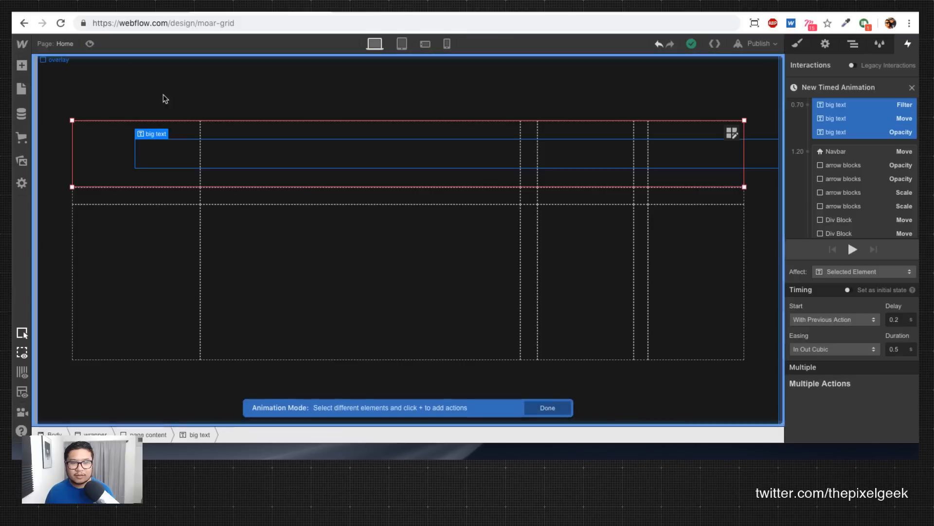
Step: Set the duration of all stroked and big text reveal actions to 1 s and preview the page load again
scroll(870, 160, up, 2)
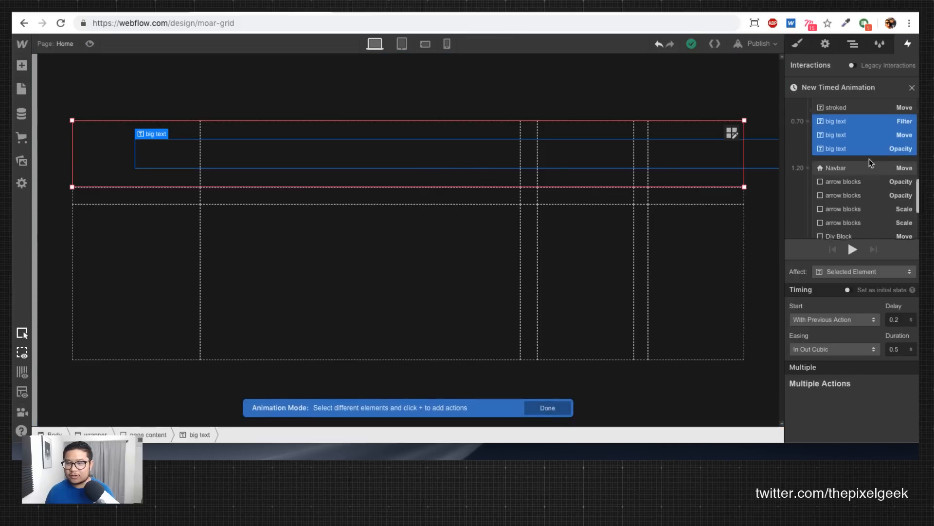
click(841, 119)
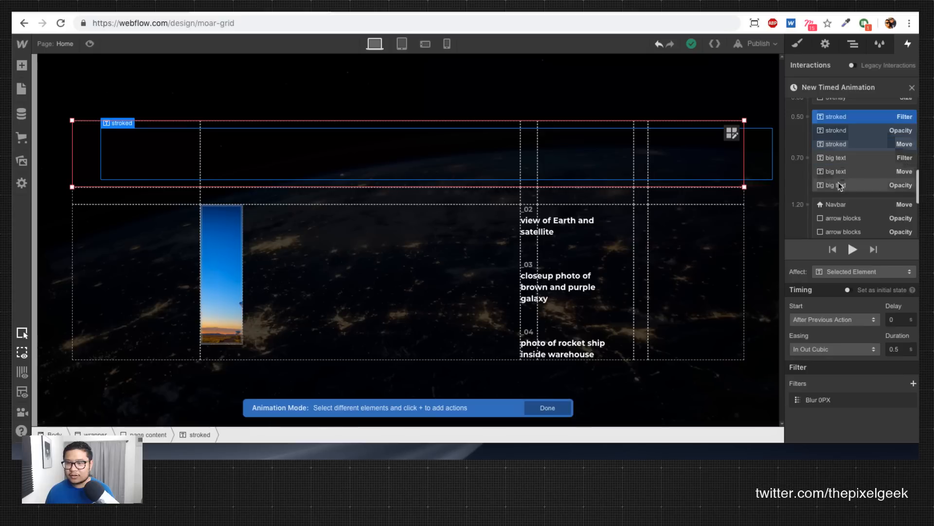
shift+click(841, 186)
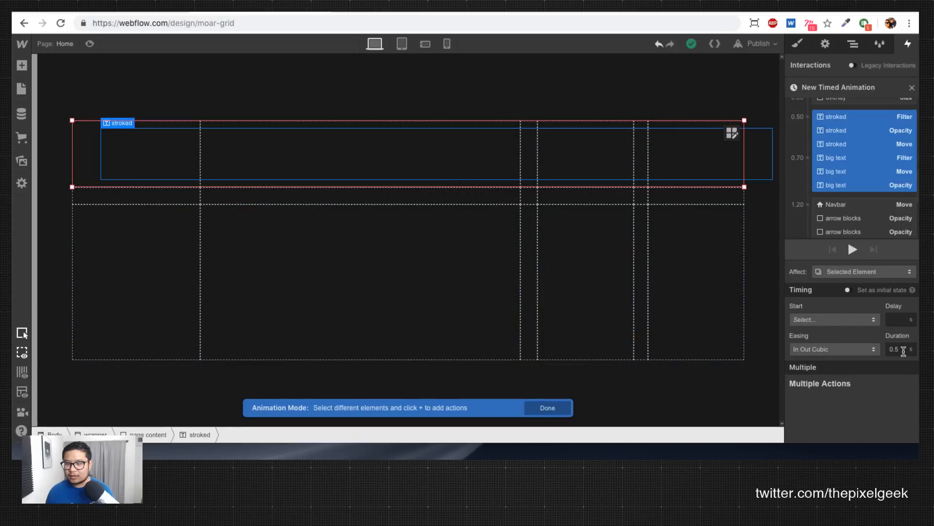
click(904, 351)
text(1)
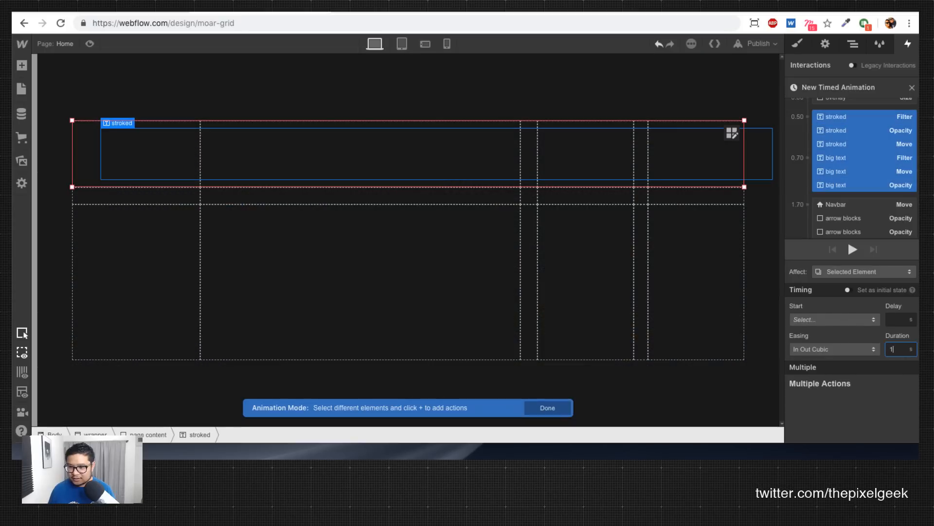
click(851, 250)
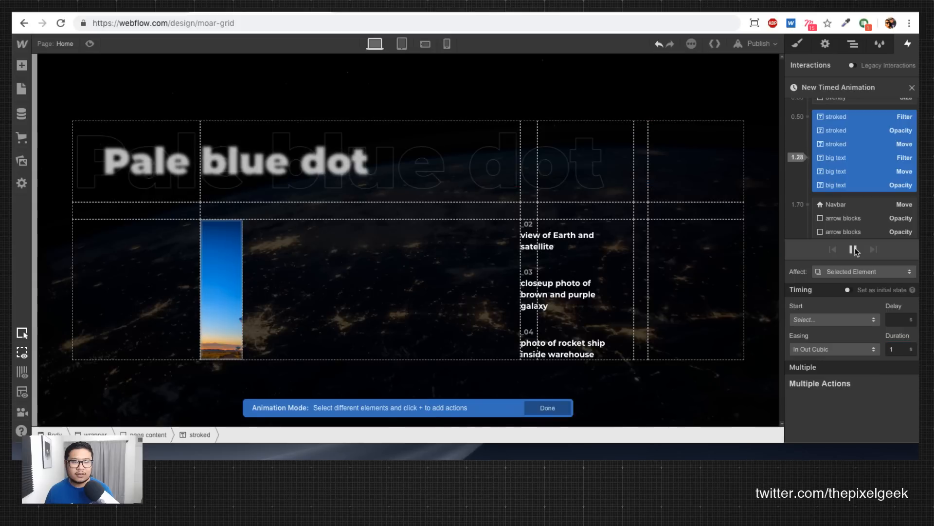
click(854, 249)
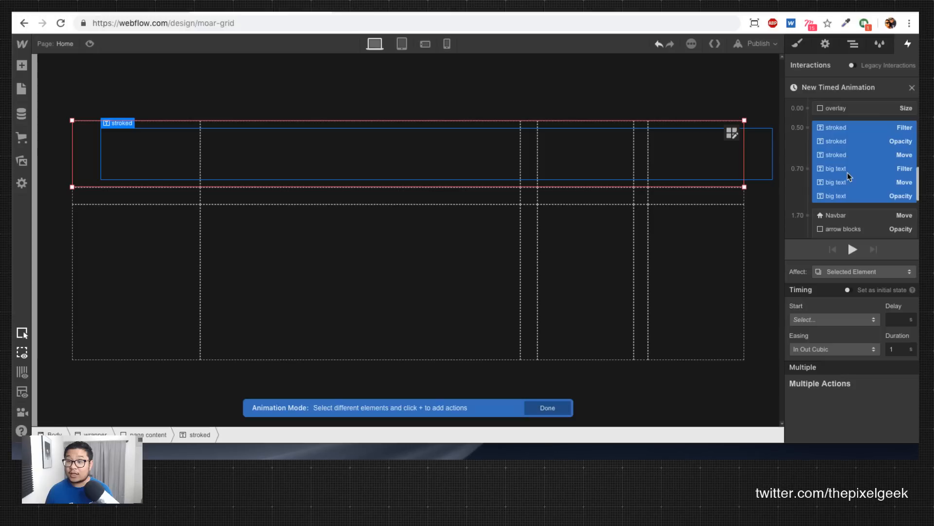
click(90, 45)
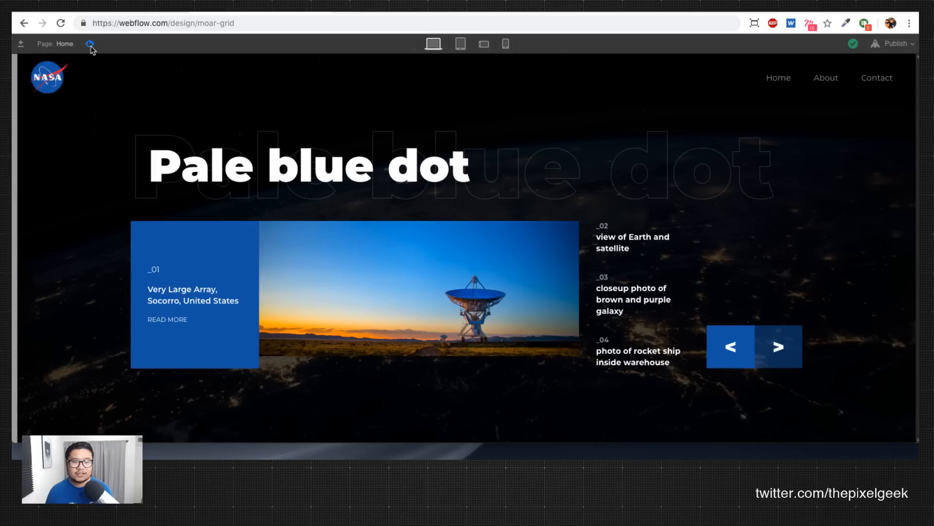
click(90, 45)
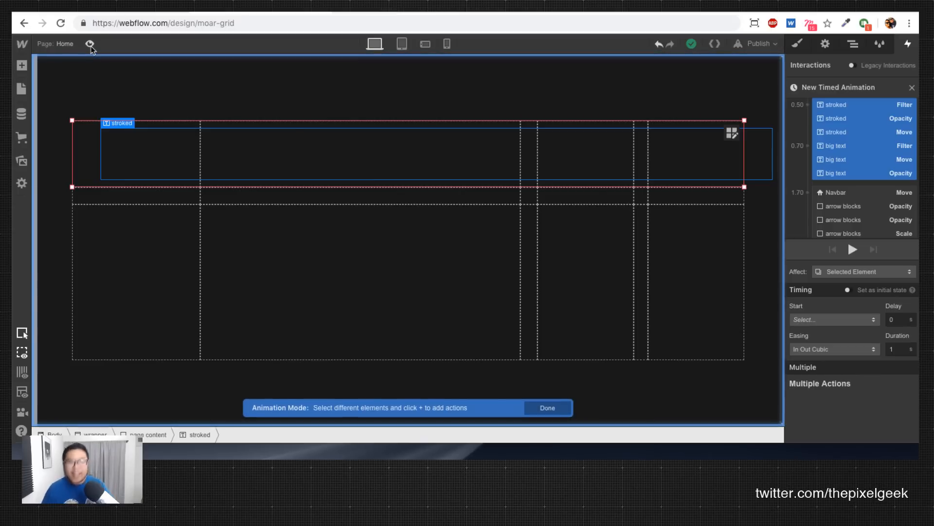
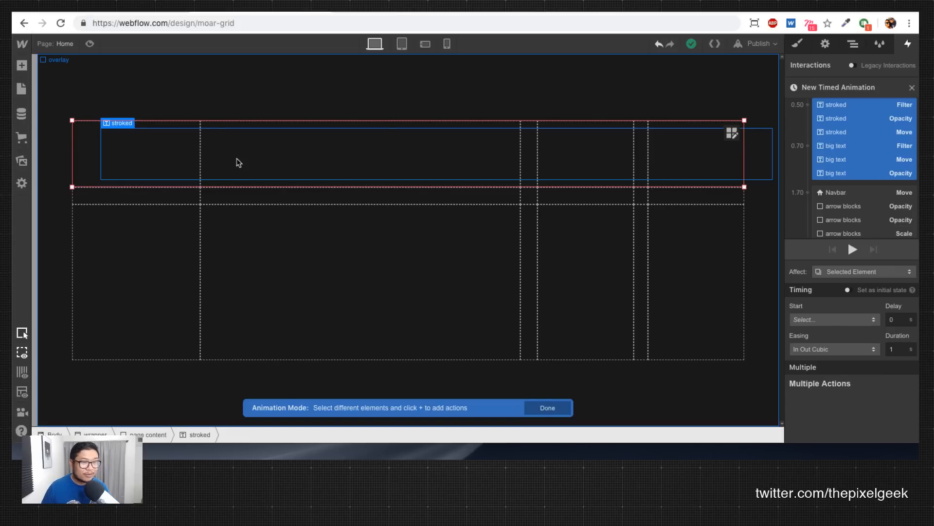
Step: Move the box Opacity and Scale actions from the final group to directly after the big text reveal actions
click(869, 195)
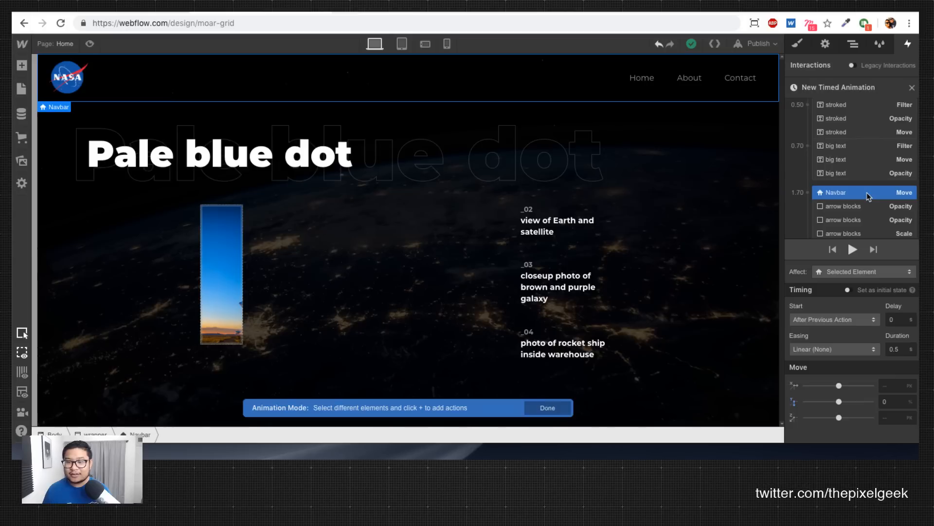
scroll(869, 195, down, 1)
click(857, 187)
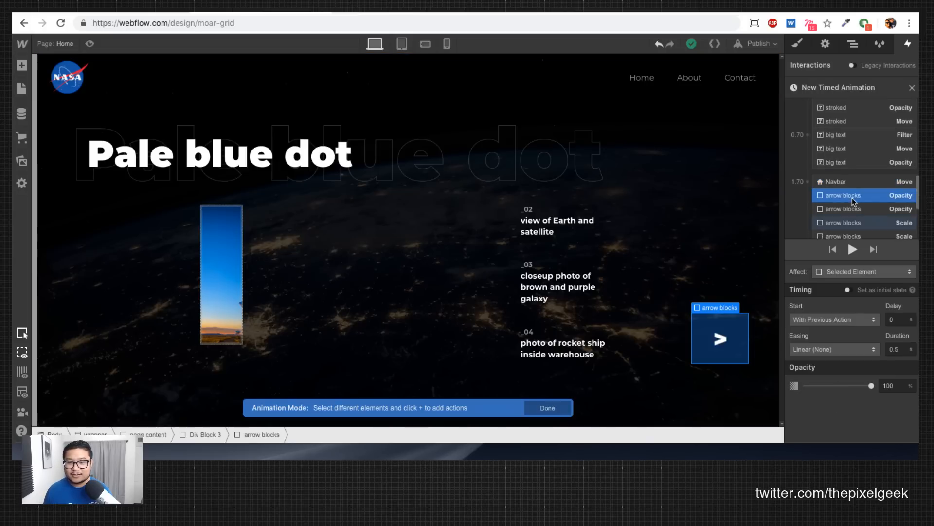
scroll(853, 199, down, 1)
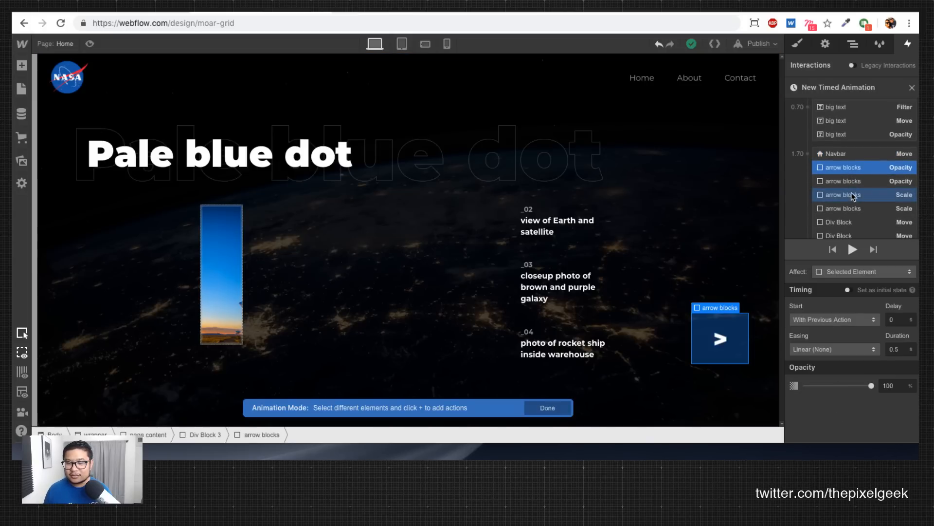
scroll(853, 195, down, 1)
click(839, 143)
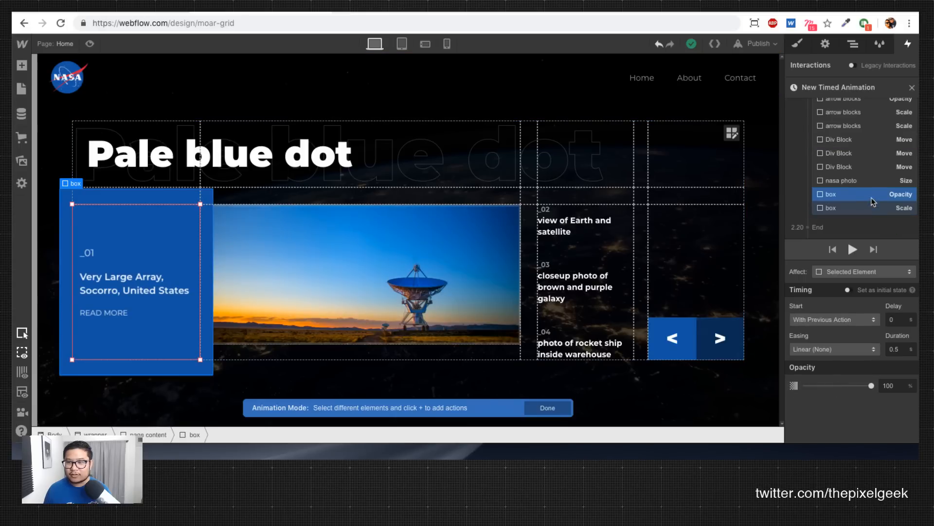
shift+click(867, 209)
drag(860, 199, 877, 166)
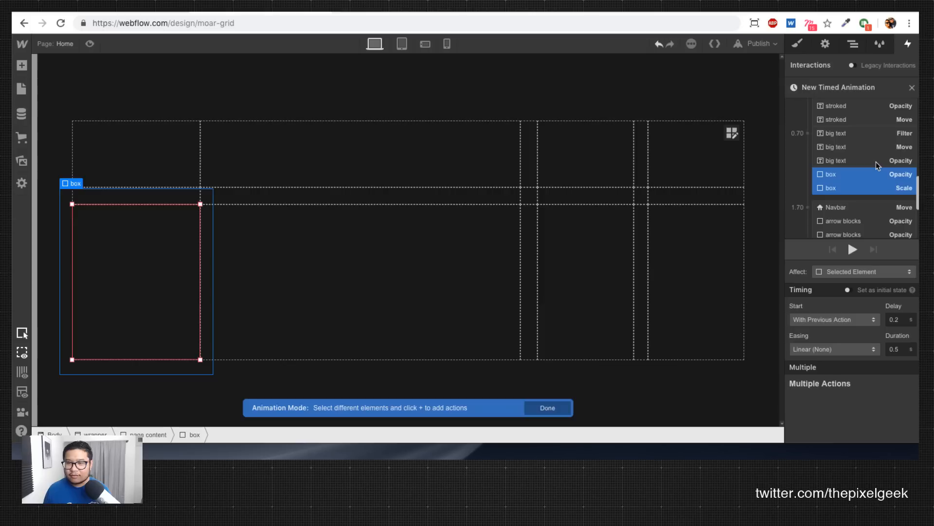
Step: Set the easing of the box Opacity and Scale actions to In Out Cubic
scroll(872, 176, down, 5)
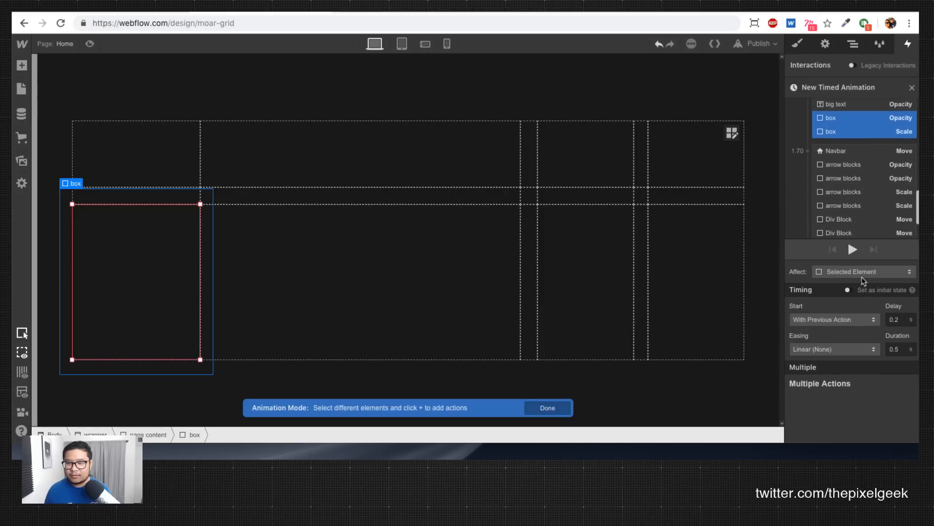
click(833, 349)
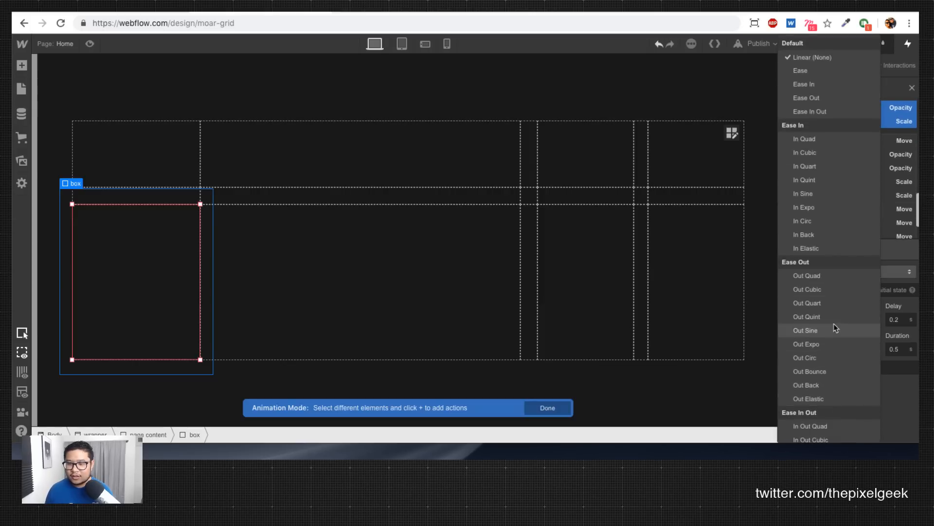
click(827, 439)
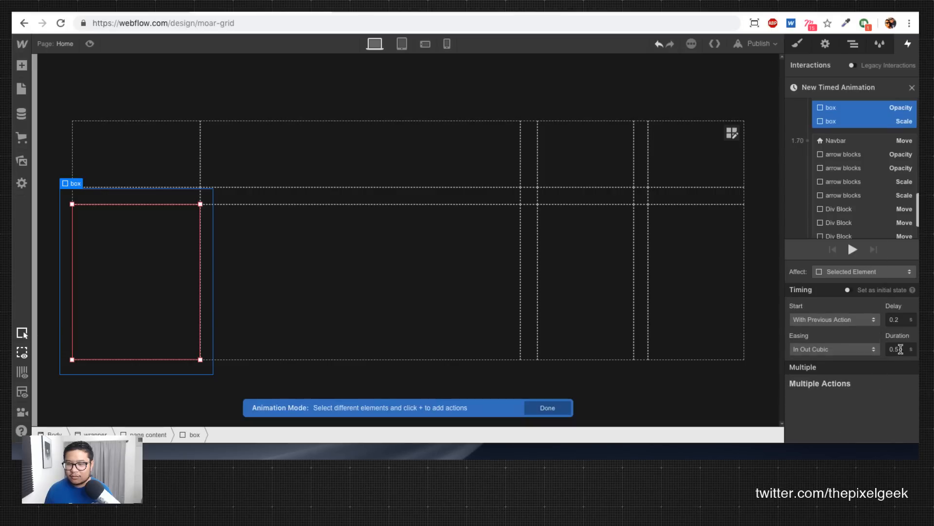
Step: Set a 0.3 s delay on the box Opacity and Scale actions and preview the page load
click(905, 319)
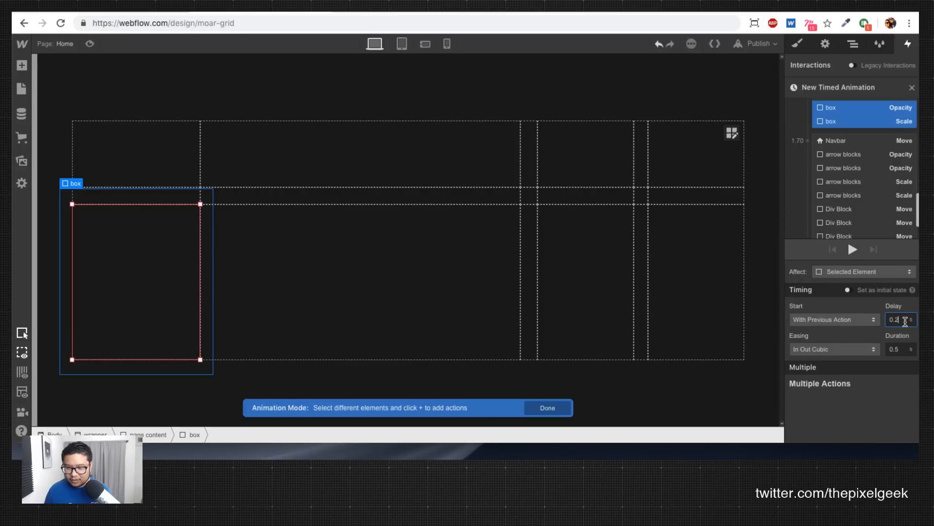
key(BackSpace)
text(3)
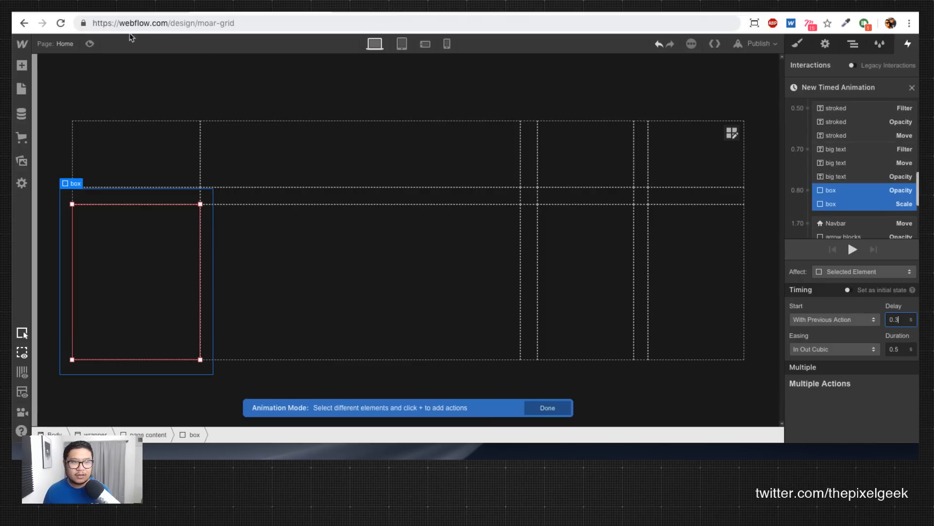
click(90, 44)
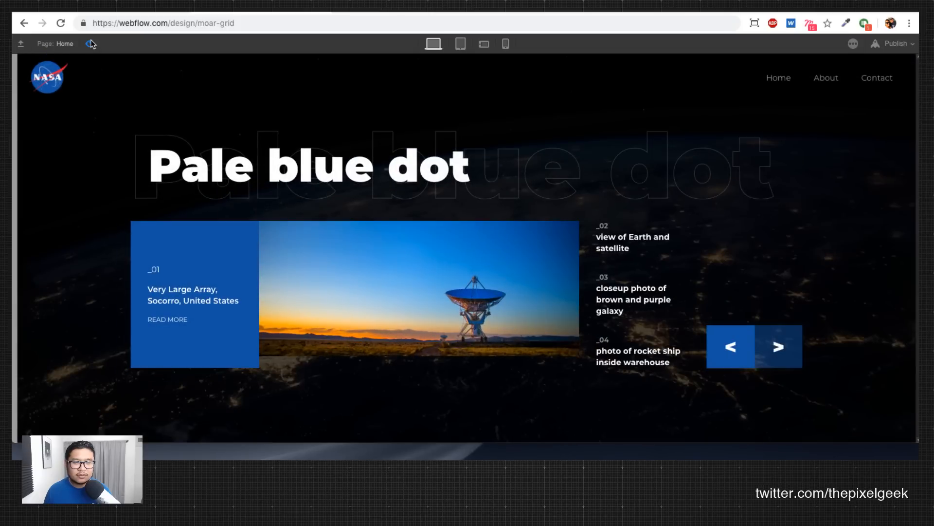
click(91, 43)
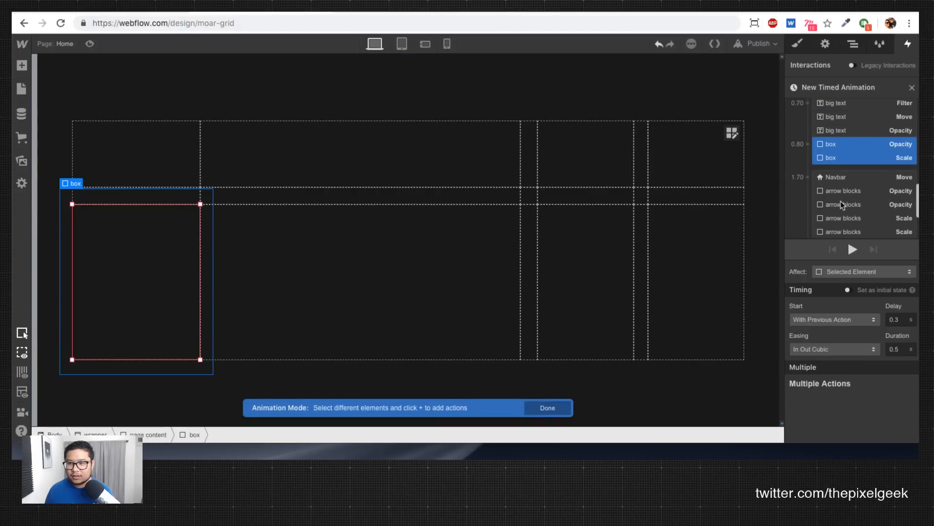
Step: Set the delay of the box Opacity and Scale actions to 0.8 s and preview the page load
click(890, 319)
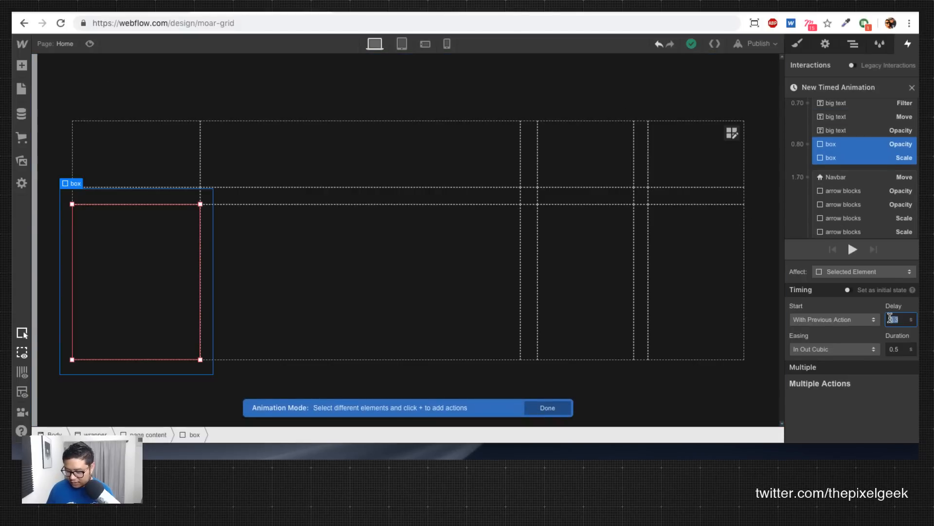
text(.8)
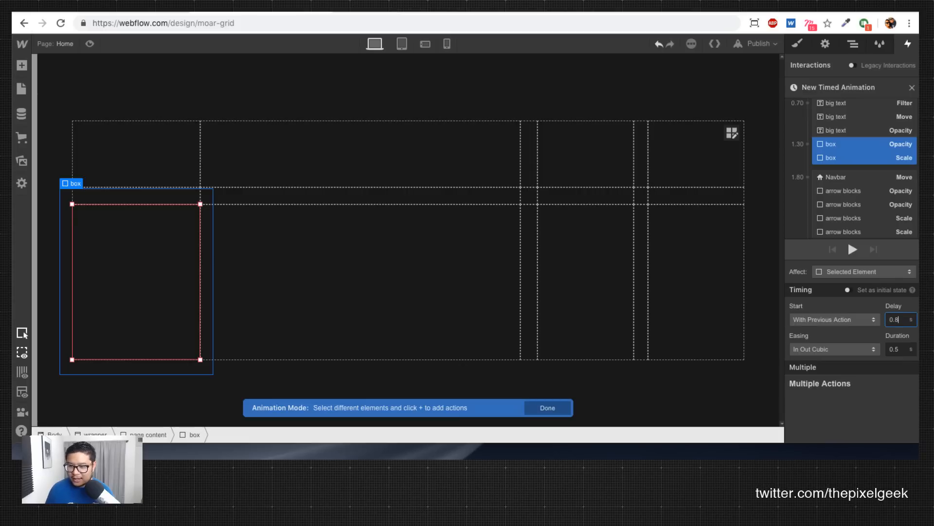
click(89, 43)
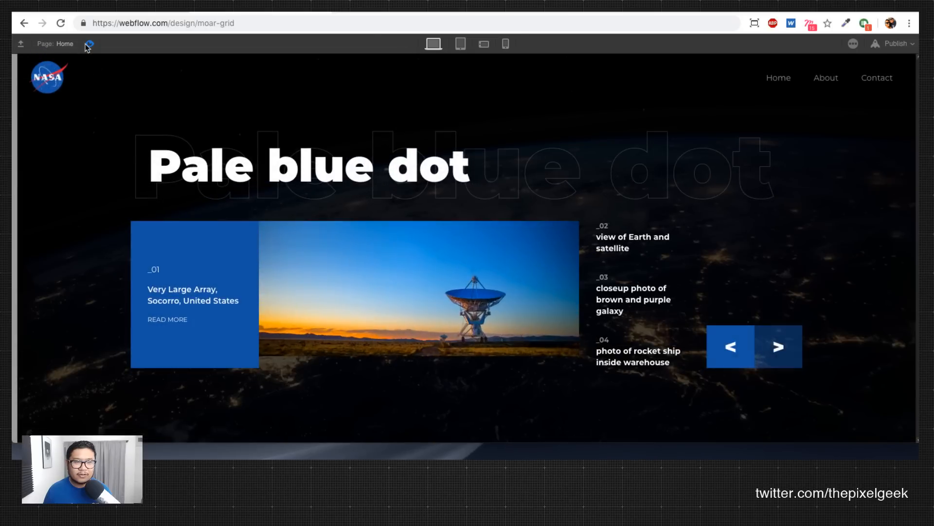
click(89, 43)
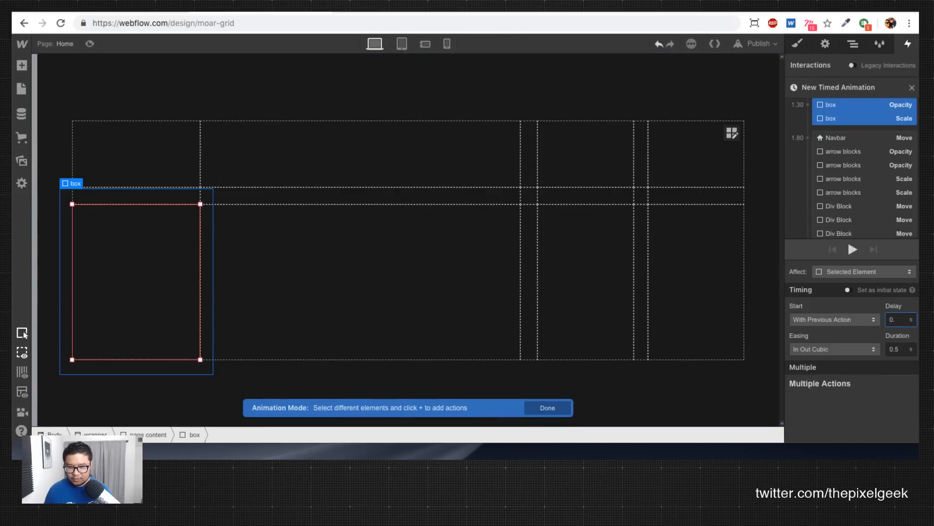
Step: Set the delay of the box Opacity and Scale actions to 0.6 s and preview the page load twice
click(90, 44)
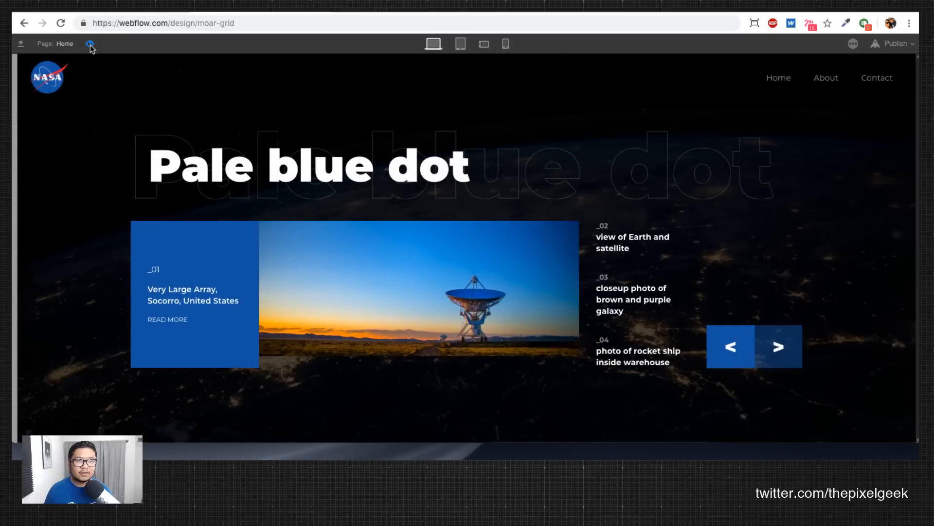
click(89, 44)
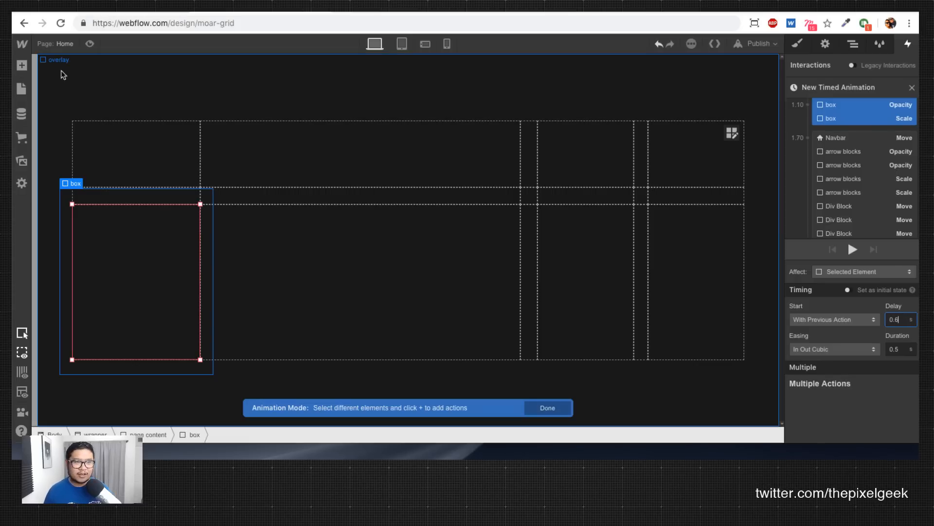
click(89, 44)
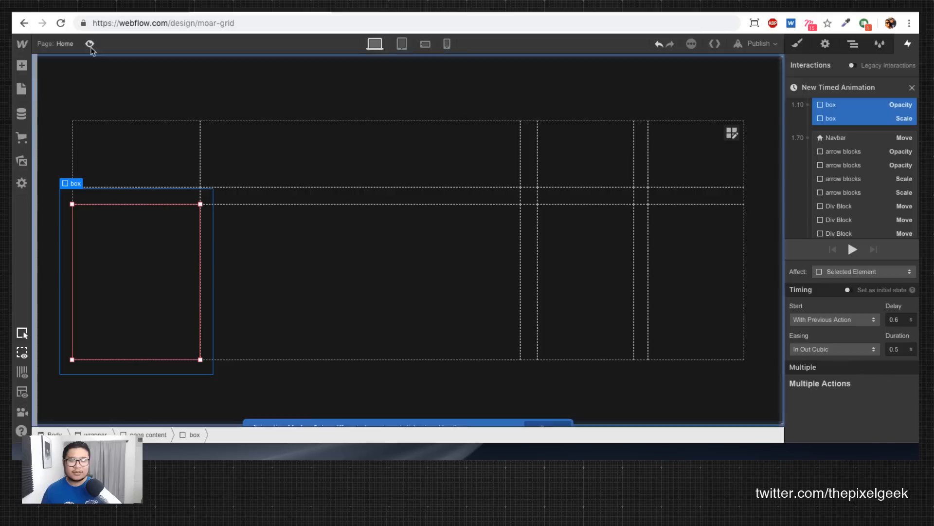
click(90, 44)
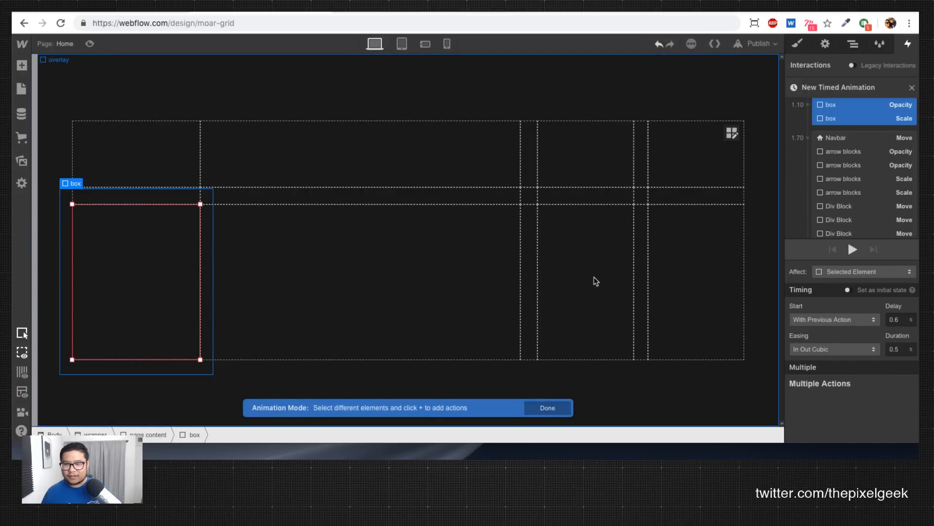
Step: Move the nasa photo Size action into the title group after the box Scale action and preview the page load
scroll(849, 209, down, 2)
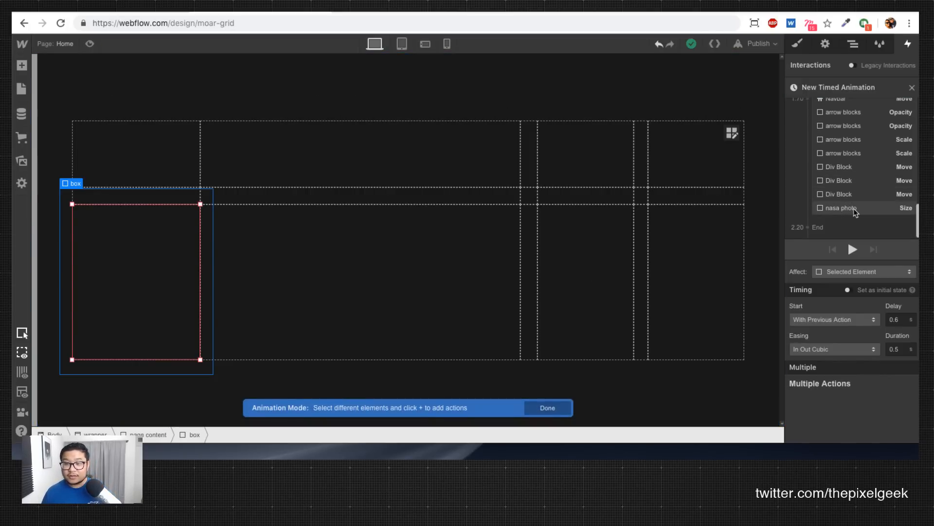
click(855, 209)
drag(853, 213, 853, 168)
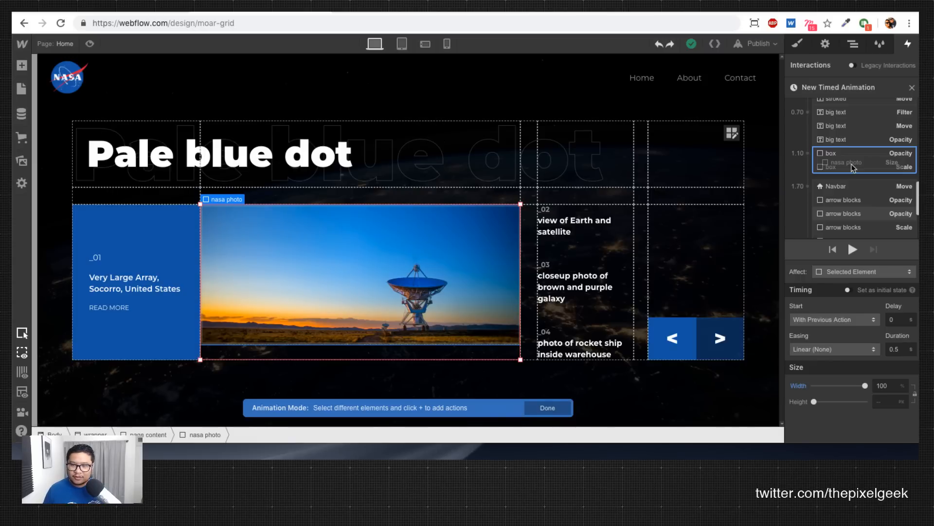
drag(853, 168, 853, 168)
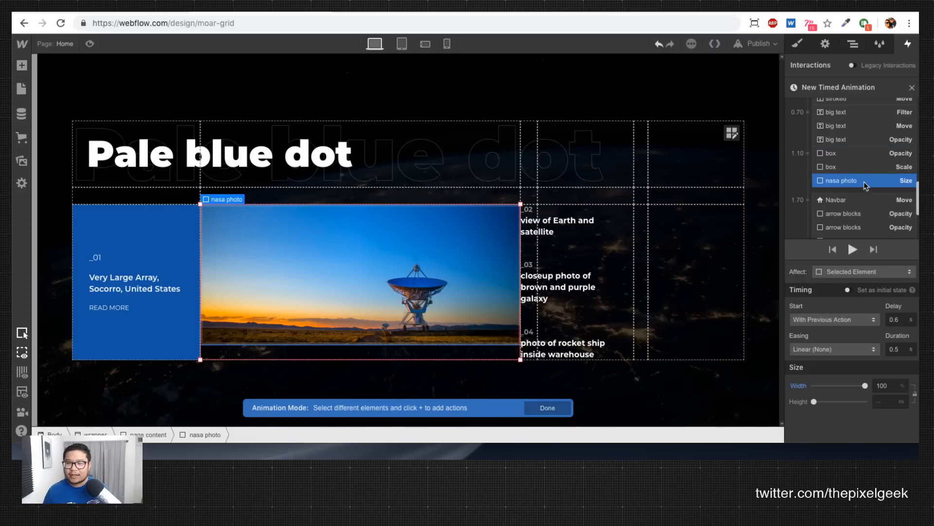
click(90, 44)
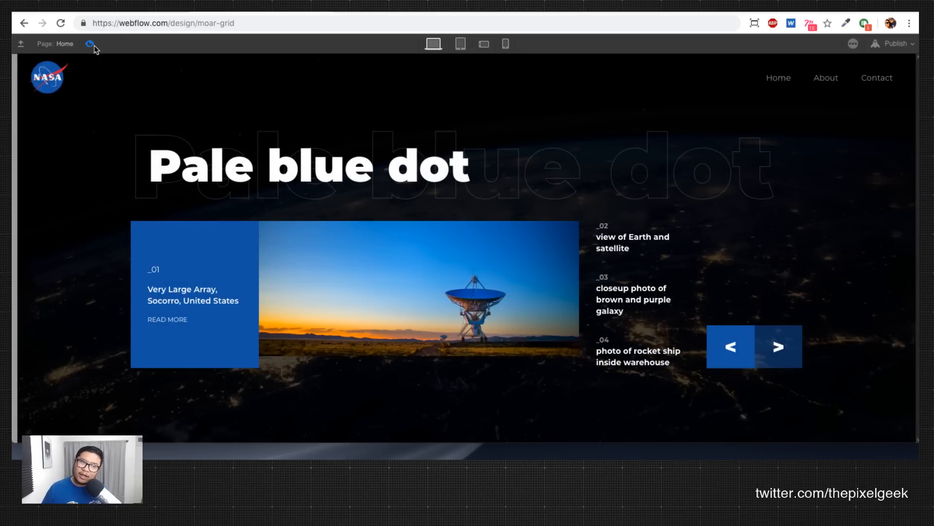
click(90, 44)
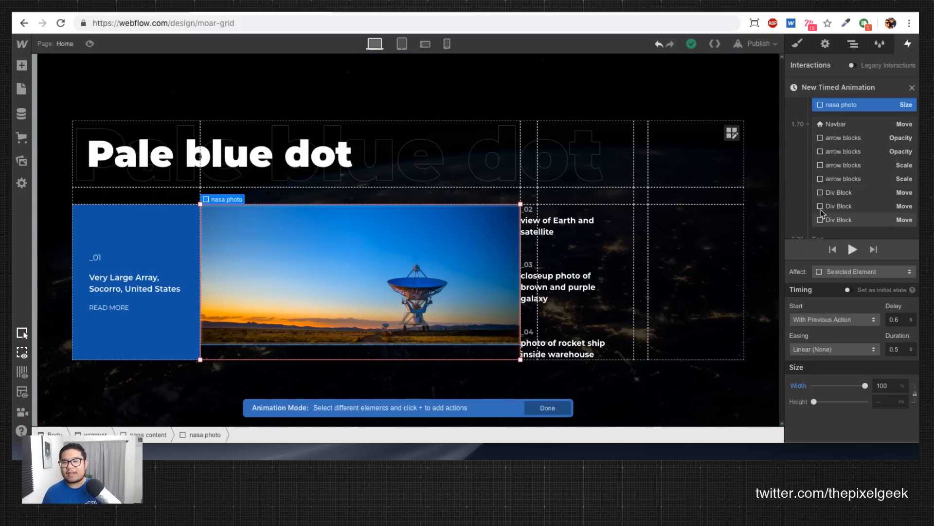
Step: Examine the initial-state Move actions of the three Div Blocks and play the animation to check how they appear
scroll(871, 154, up, 3)
scroll(871, 154, down, 2)
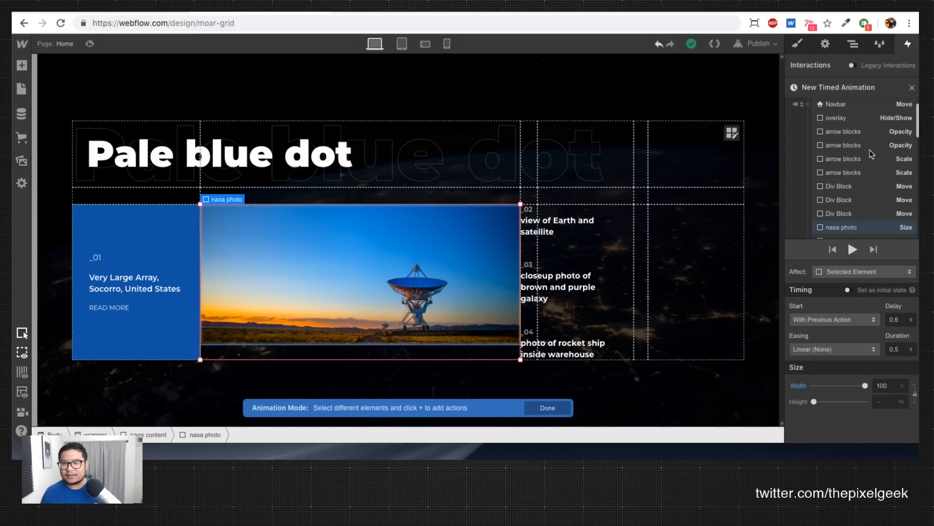
click(849, 185)
click(848, 201)
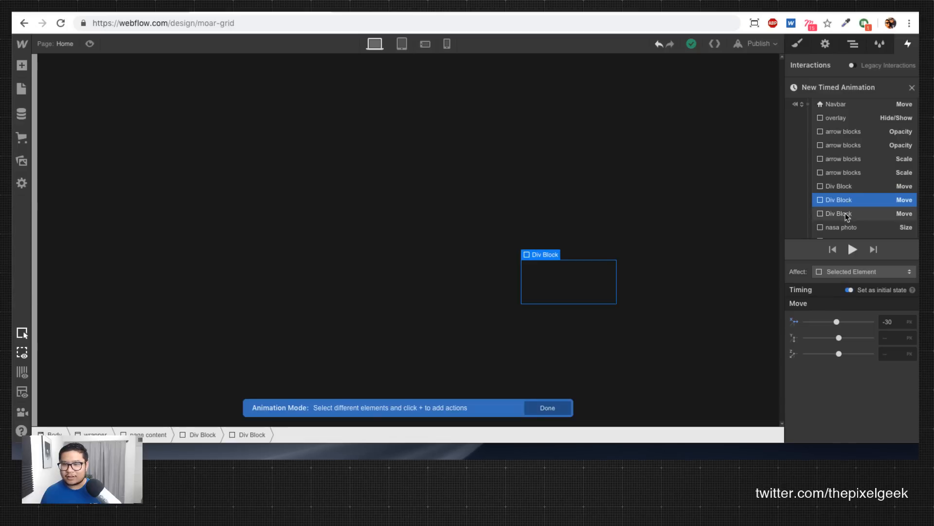
click(844, 213)
click(842, 201)
scroll(845, 215, up, 1)
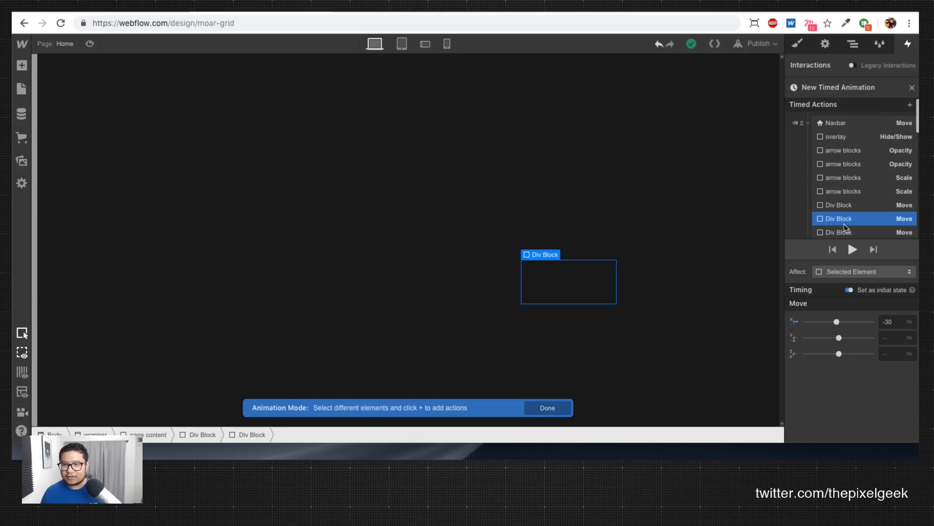
click(853, 249)
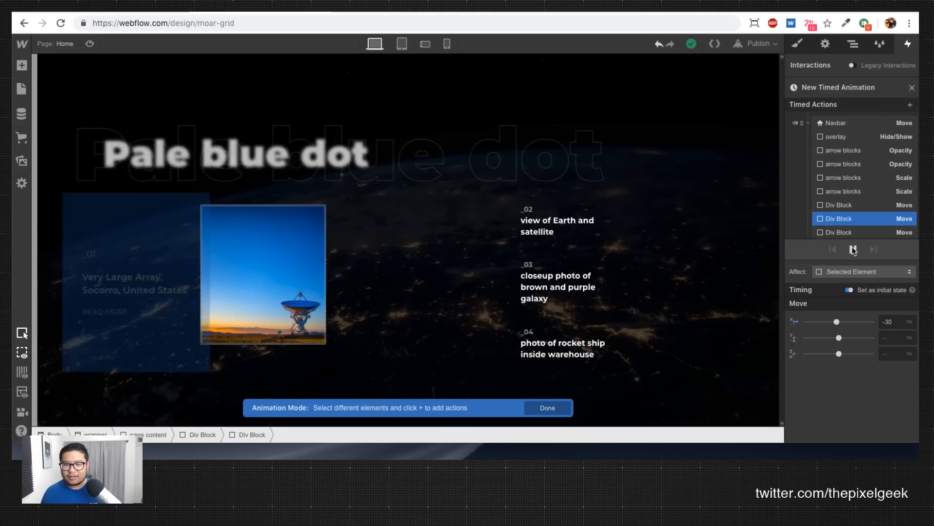
scroll(867, 211, down, 1)
click(855, 188)
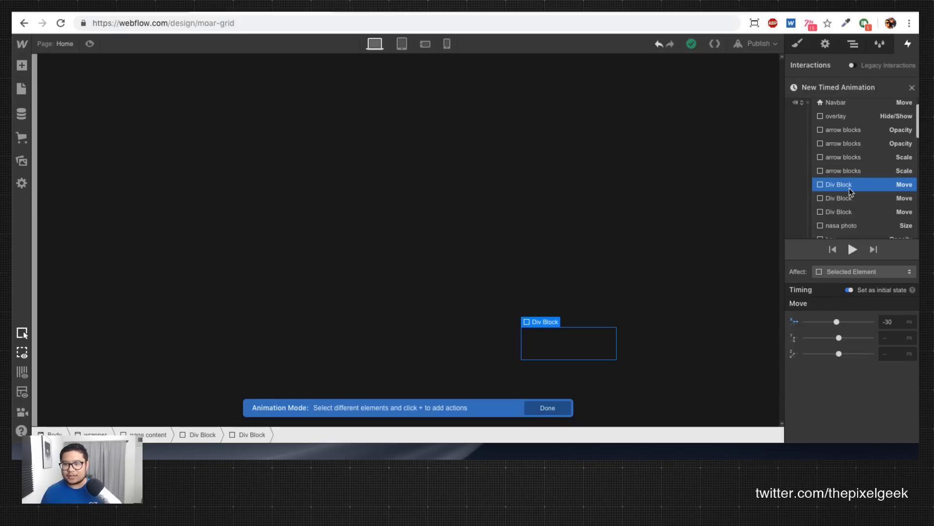
Step: Set the nasa photo Size action's easing to In Out Cubic and its delay to 0.8 s
scroll(851, 192, down, 3)
click(839, 212)
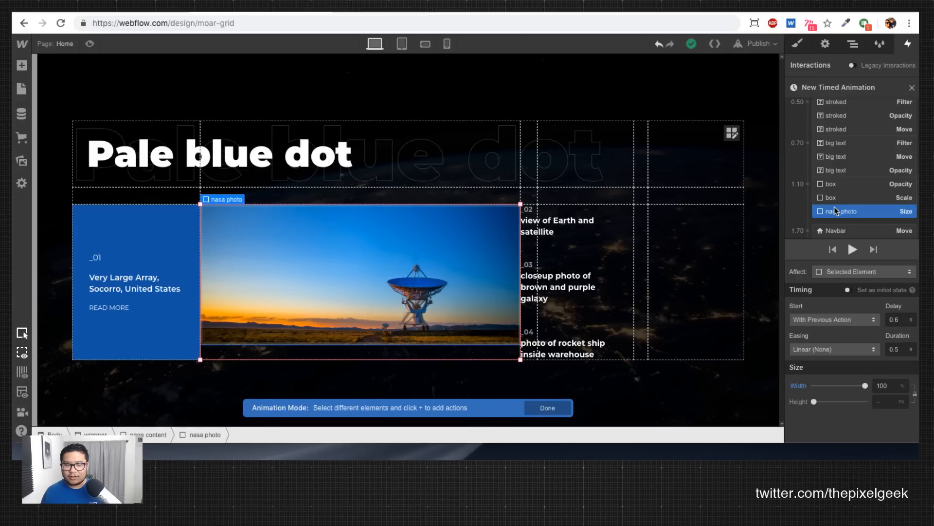
click(843, 350)
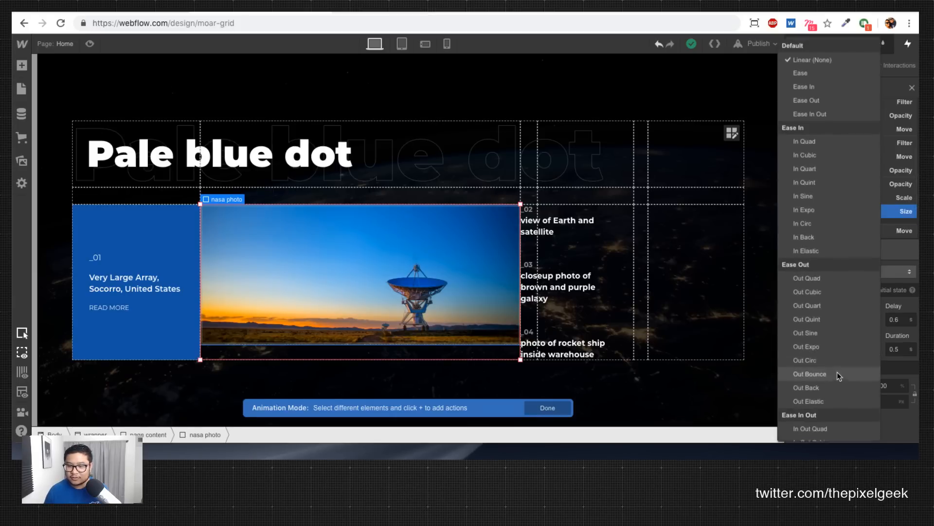
click(839, 439)
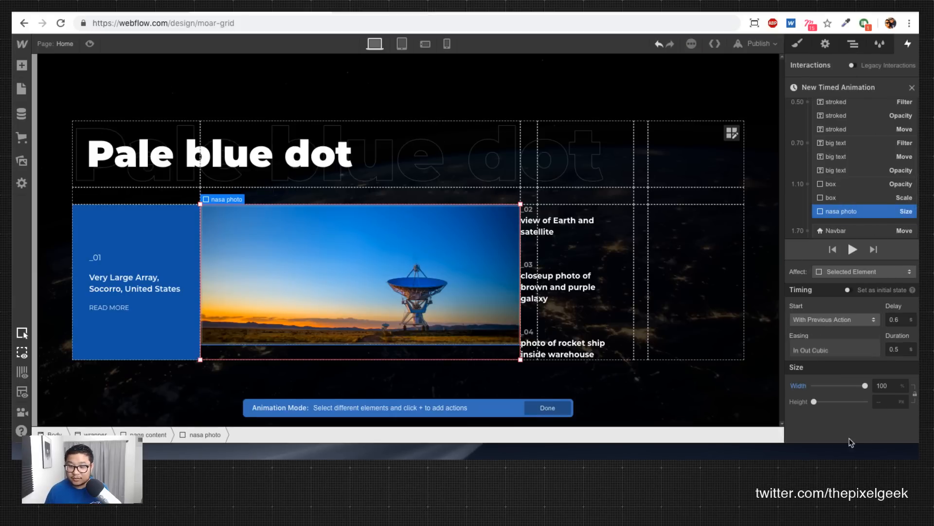
click(901, 320)
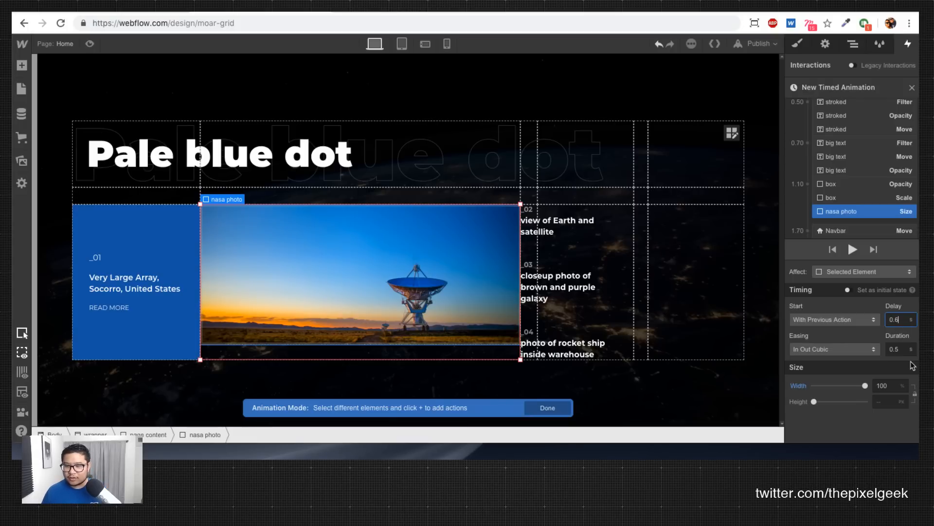
key(BackSpace)
text(8)
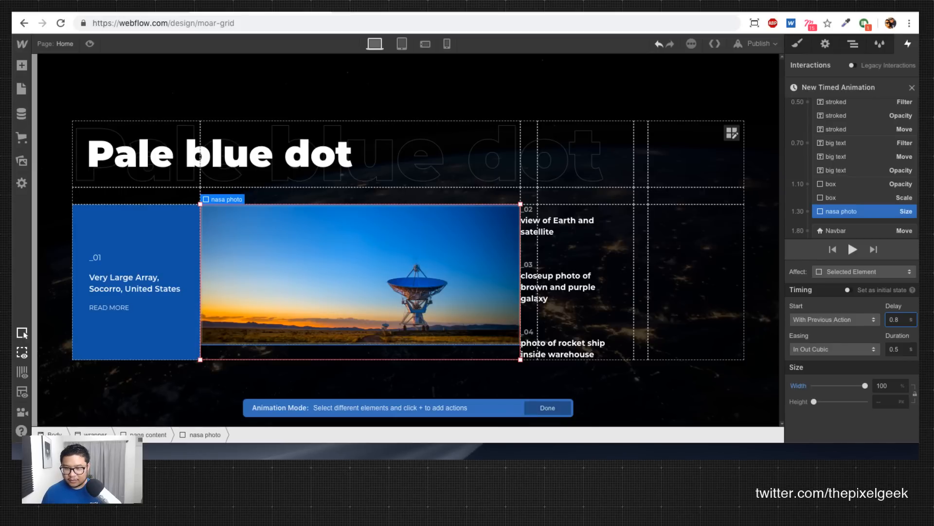
Step: Preview the page load twice to check the timing of the nasa photo reveal
click(89, 44)
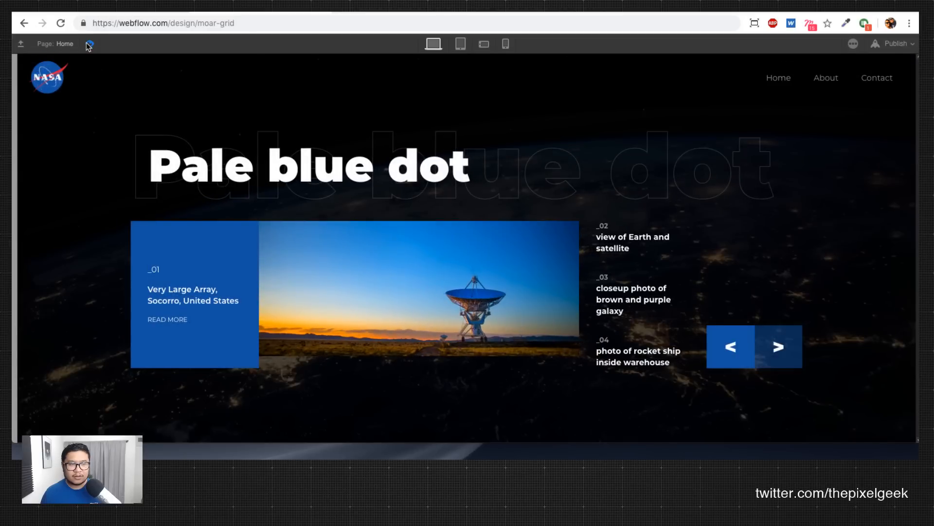
click(90, 44)
click(89, 43)
click(89, 45)
Step: Try starting the nasa photo Size action After Previous Action with a 0 s delay and preview the page load
scroll(871, 168, up, 2)
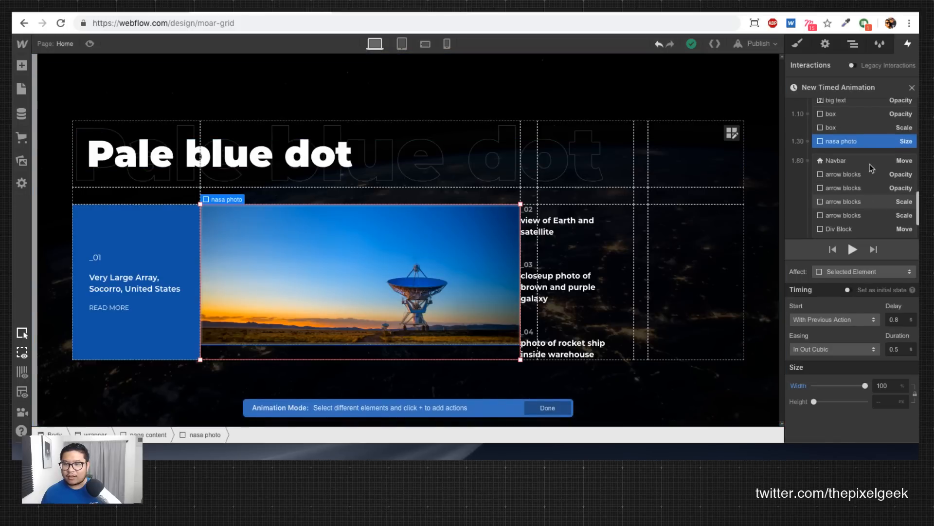
scroll(872, 168, up, 1)
click(830, 320)
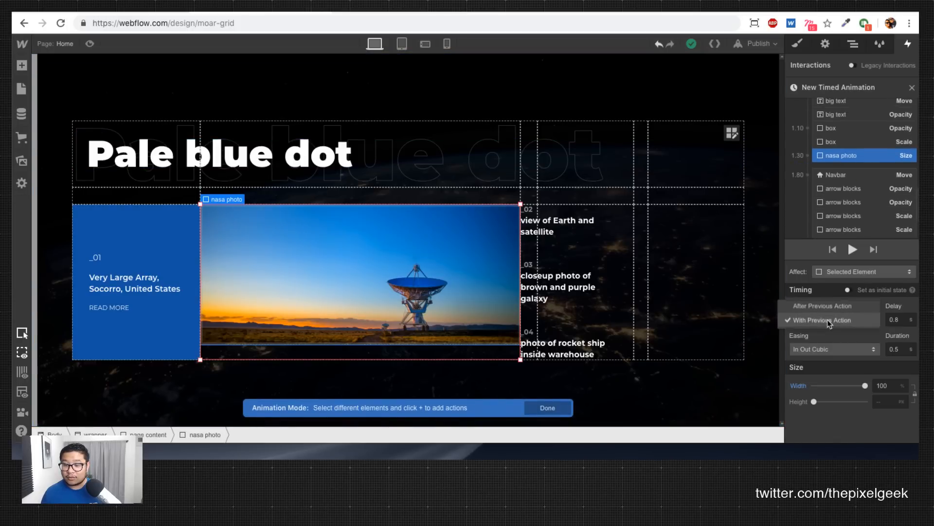
click(827, 308)
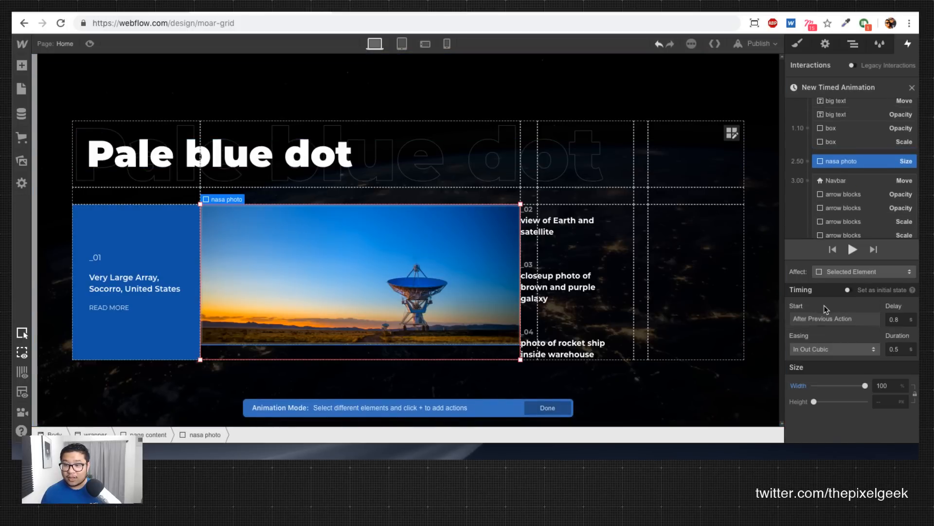
double_click(901, 319)
text(0)
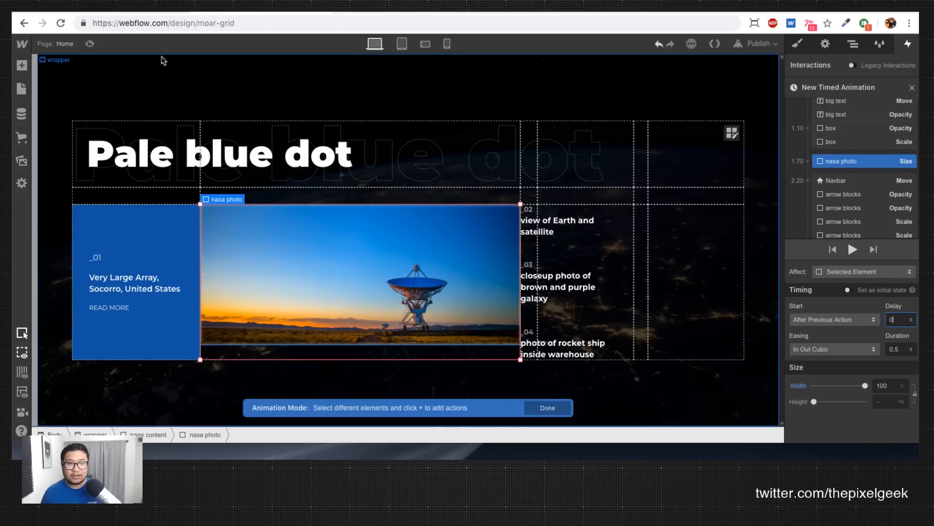
click(87, 45)
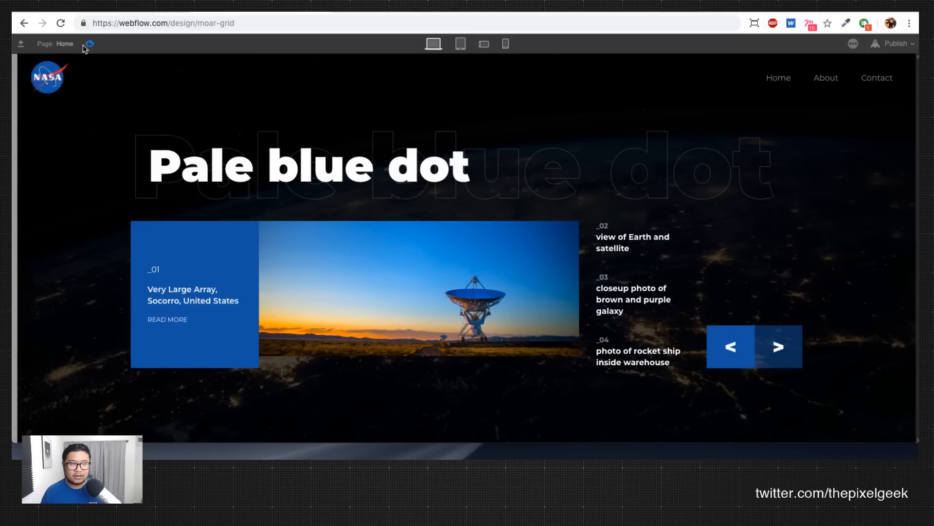
click(87, 45)
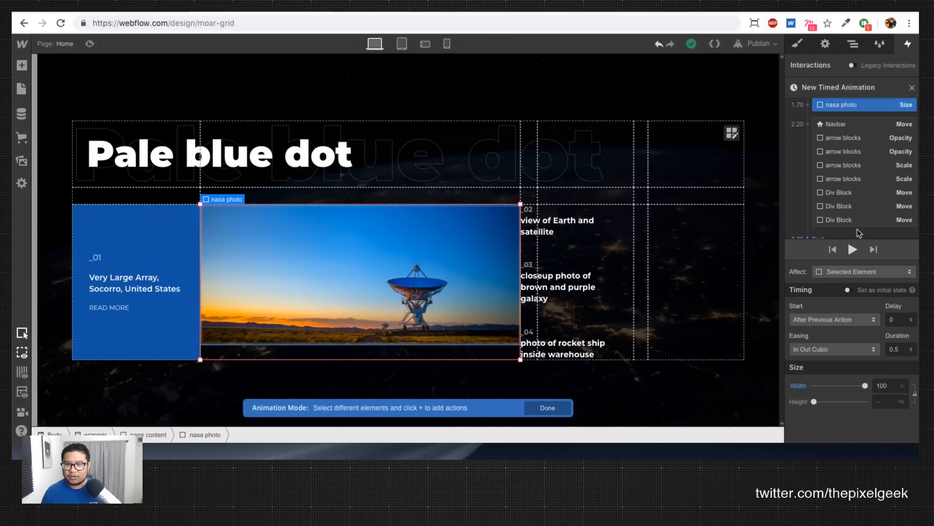
Step: Move the nasa photo Size action back into the title group after the box Scale action and compare it with the box Opacity timing
scroll(859, 233, up, 2)
drag(833, 163, 839, 147)
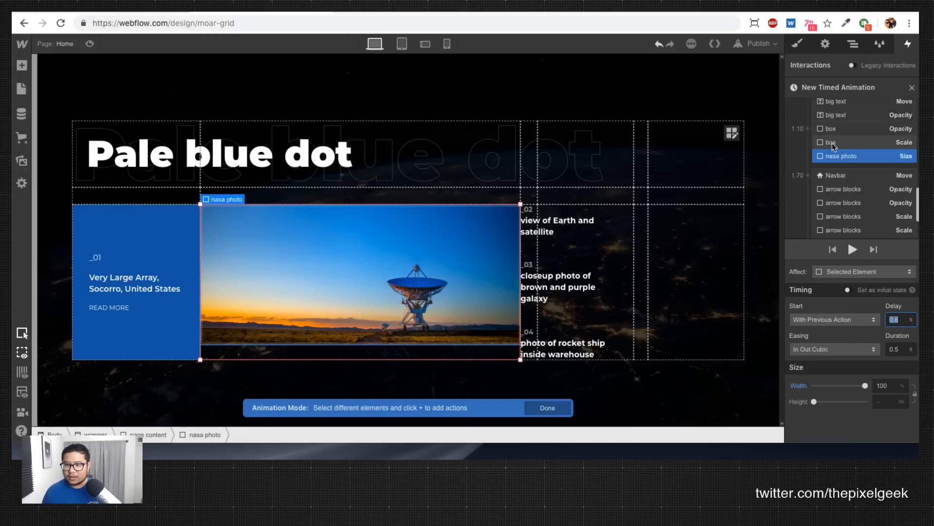
click(839, 129)
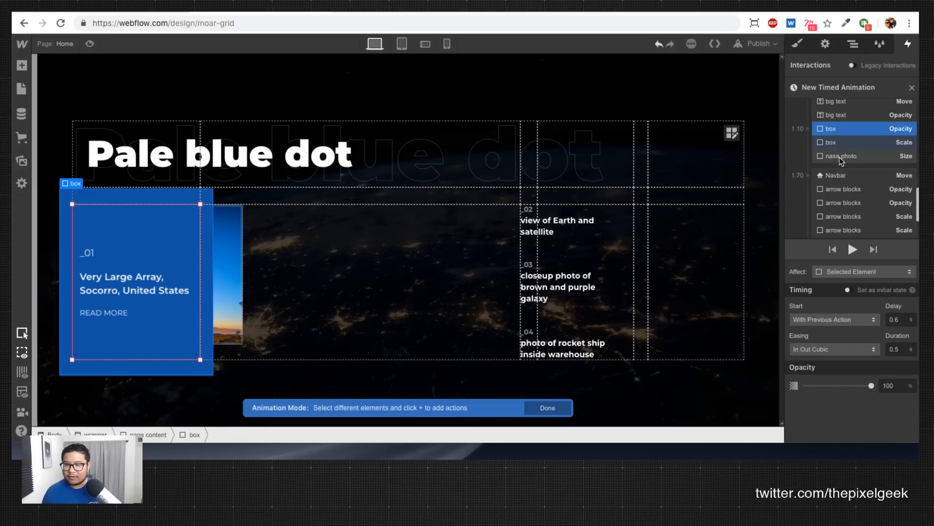
click(841, 157)
Step: Try delays of 0.8 s and 1.1 s on the nasa photo Size action and preview the page load
click(886, 319)
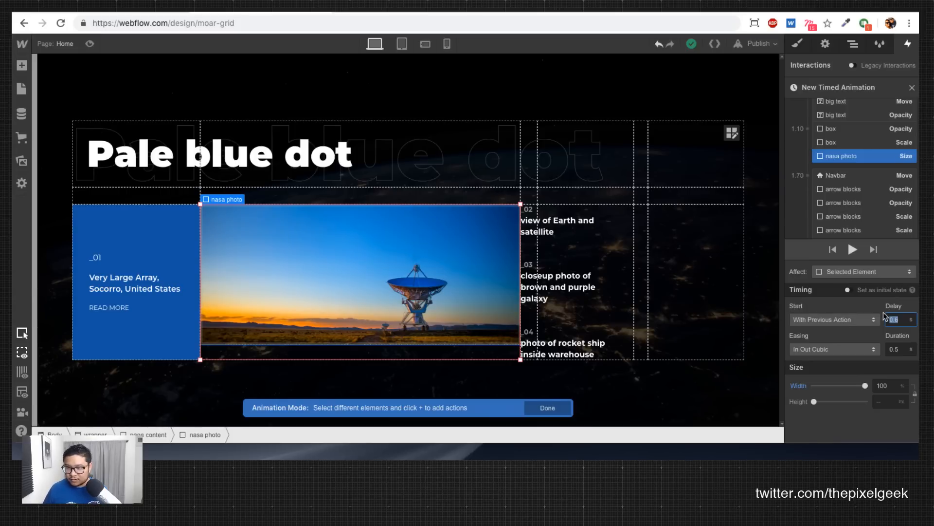
key(BackSpace)
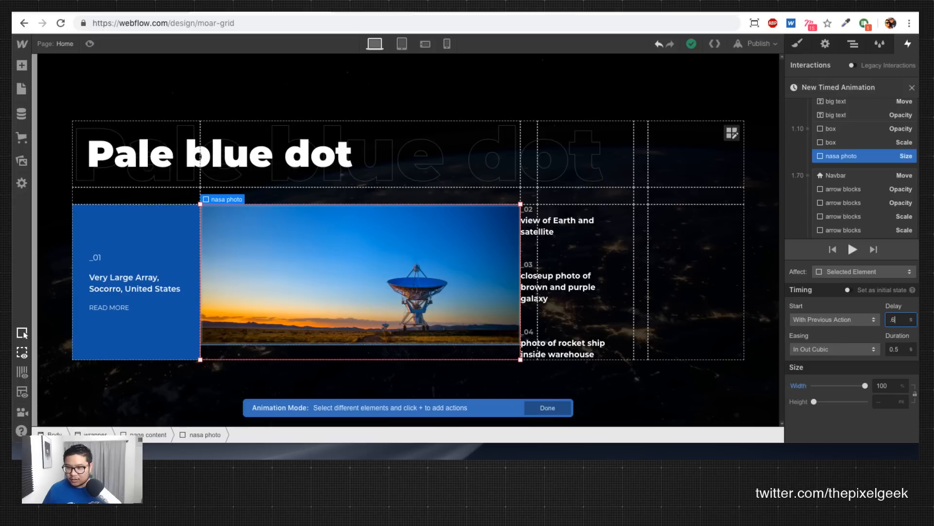
key(Return)
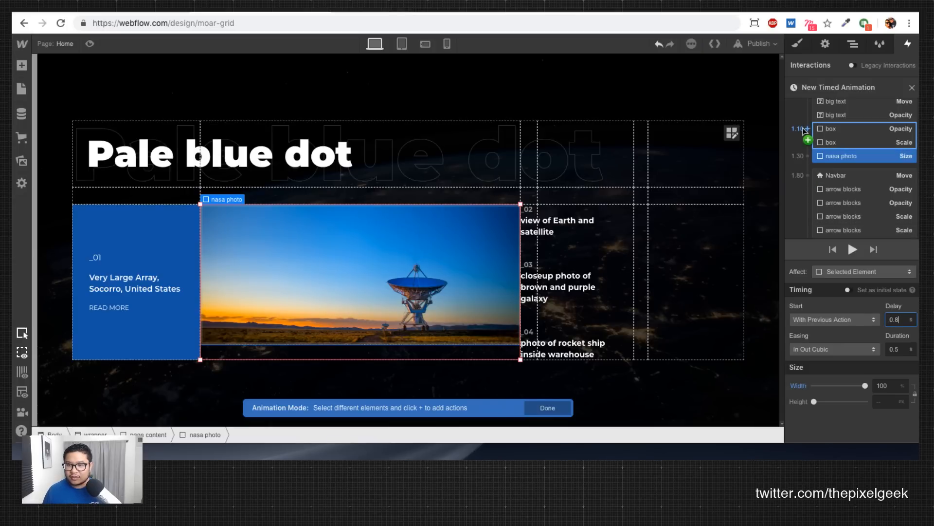
key(Up)
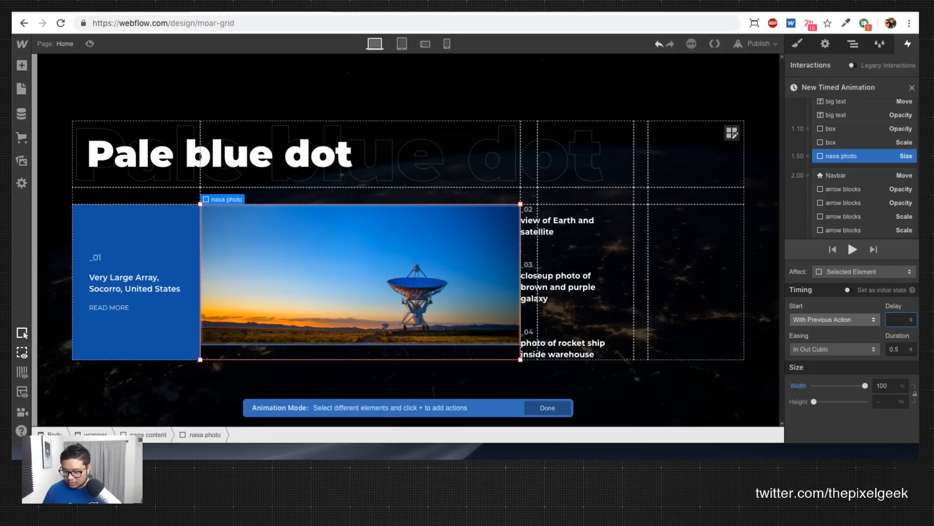
text(0.1)
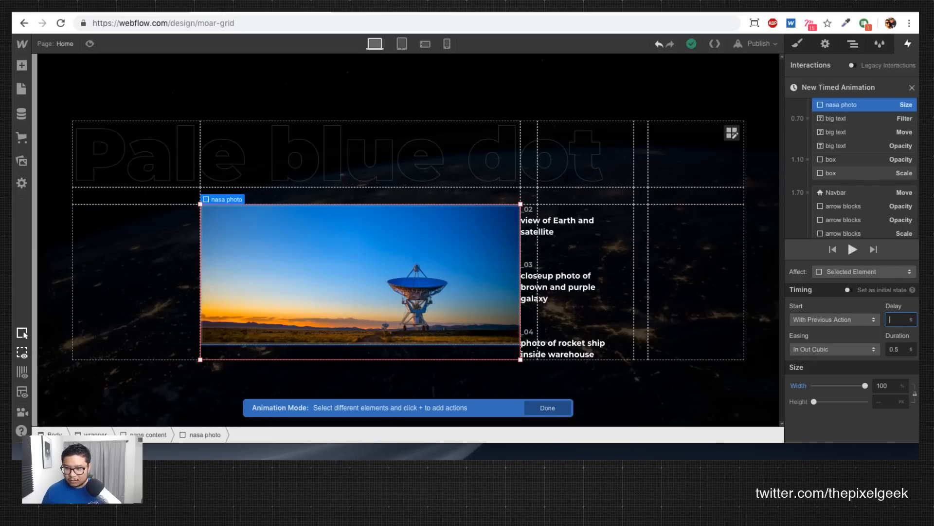
text(1.1)
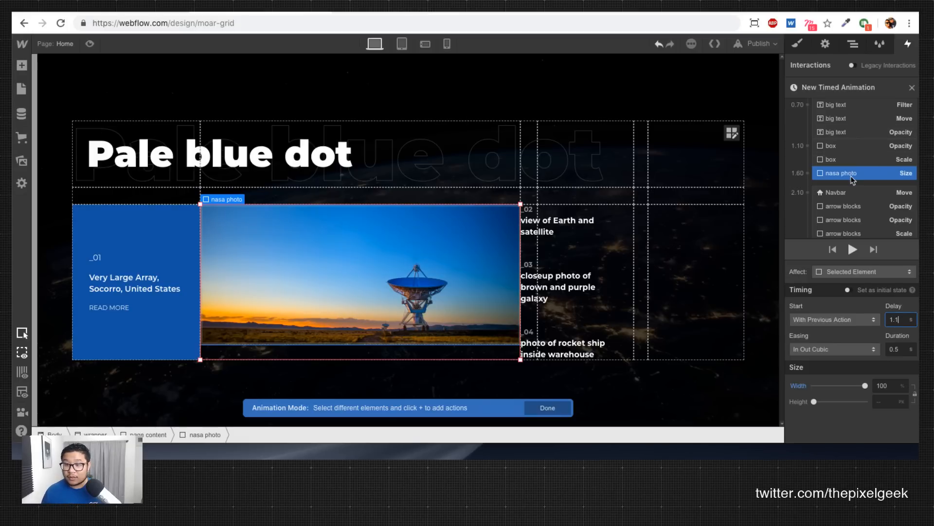
click(90, 44)
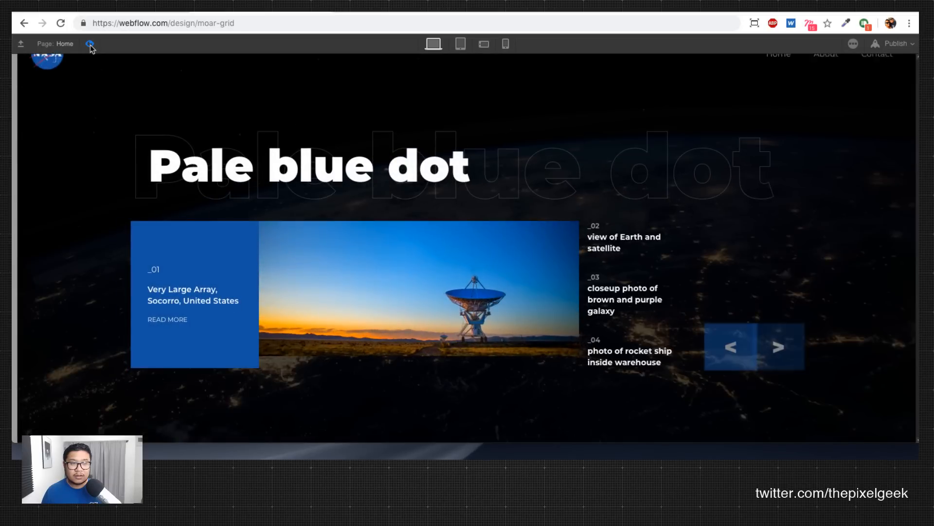
click(89, 43)
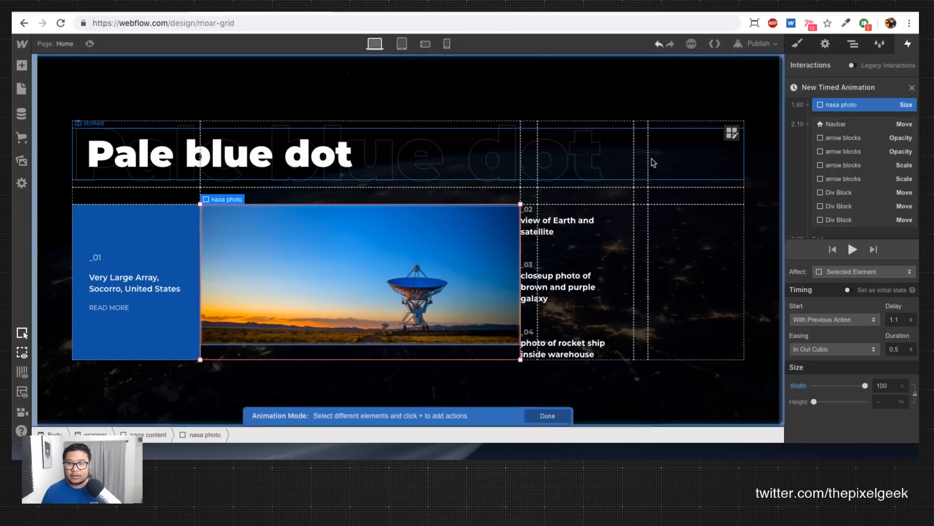
Step: Set the nasa photo Size action's delay to 1 s and preview the page load
click(900, 318)
text(1)
key(Return)
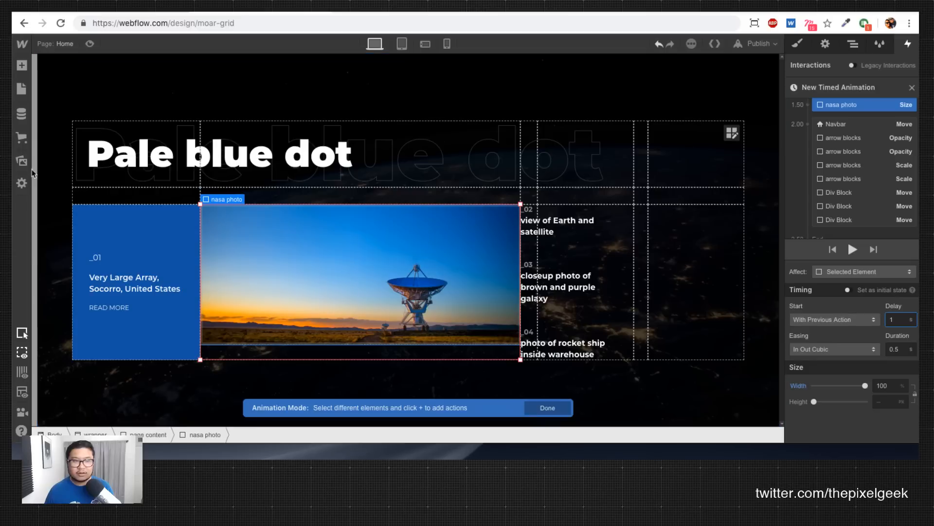
click(91, 44)
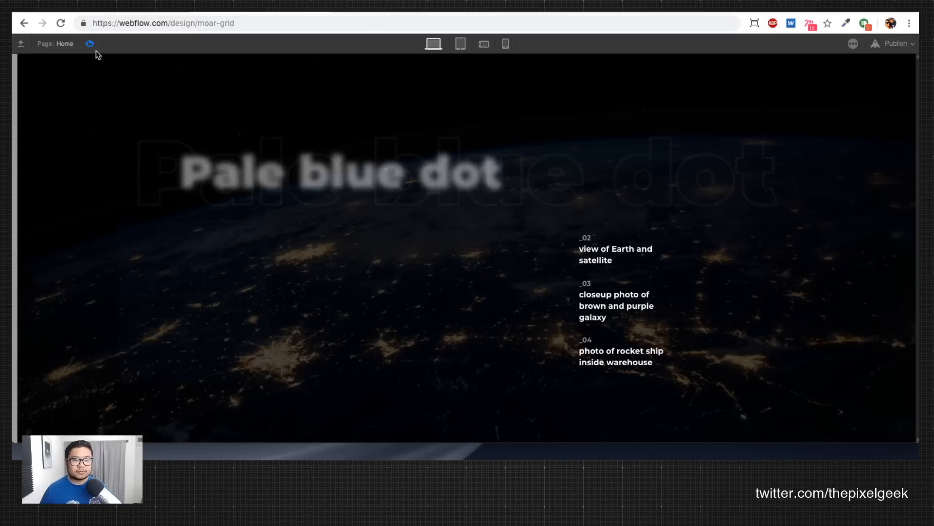
click(90, 44)
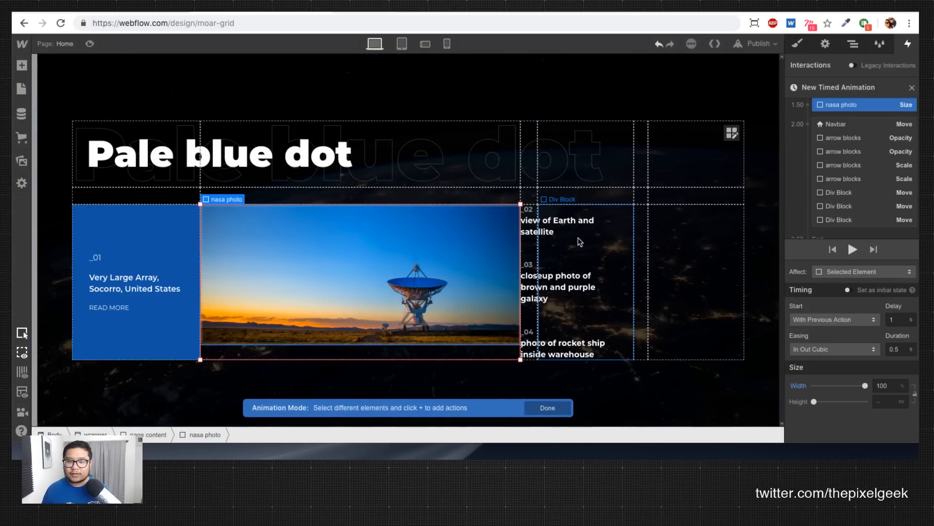
Step: Add an initial-state Opacity action of 0% for the "view of Earth and satellite" Div Block
click(562, 217)
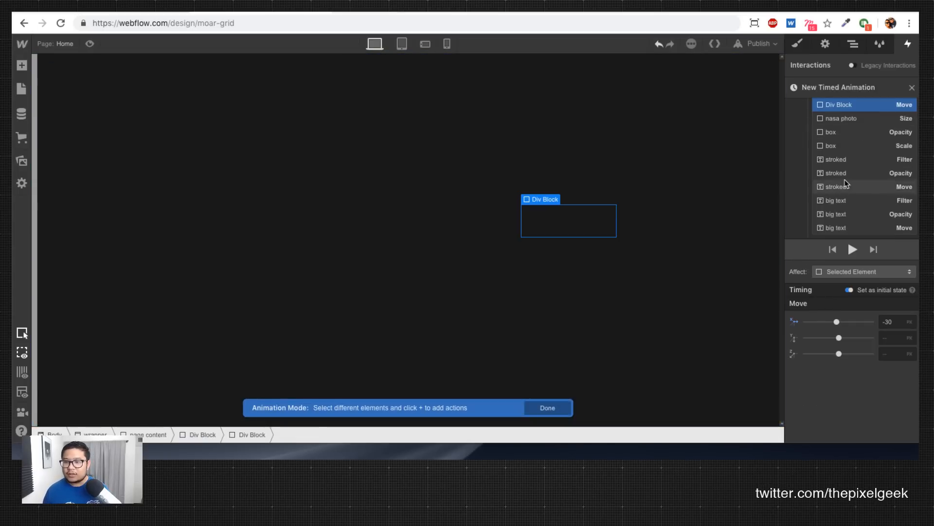
scroll(857, 185, up, 2)
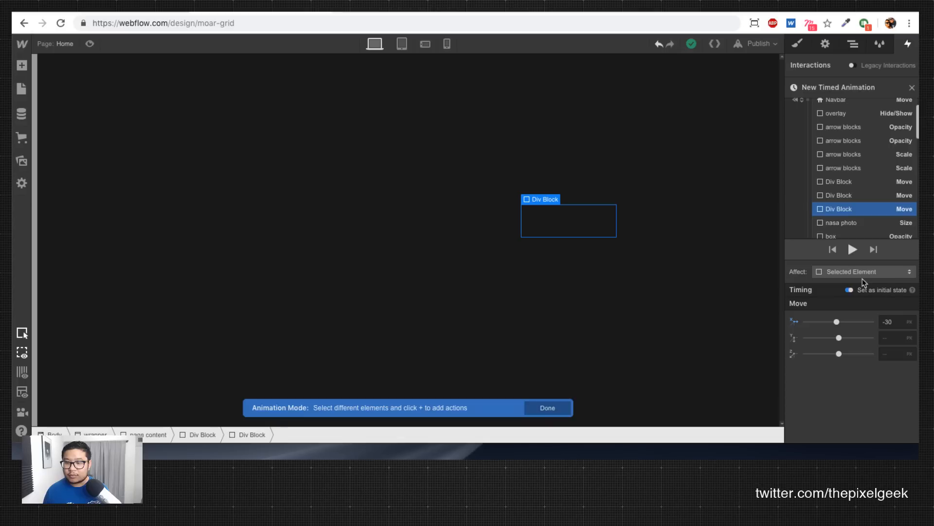
click(812, 105)
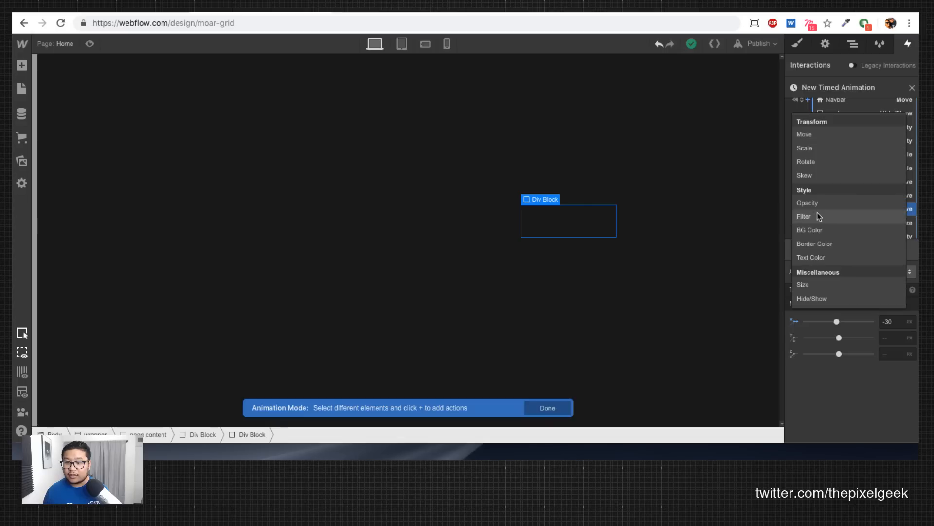
click(819, 204)
double_click(888, 324)
text(0)
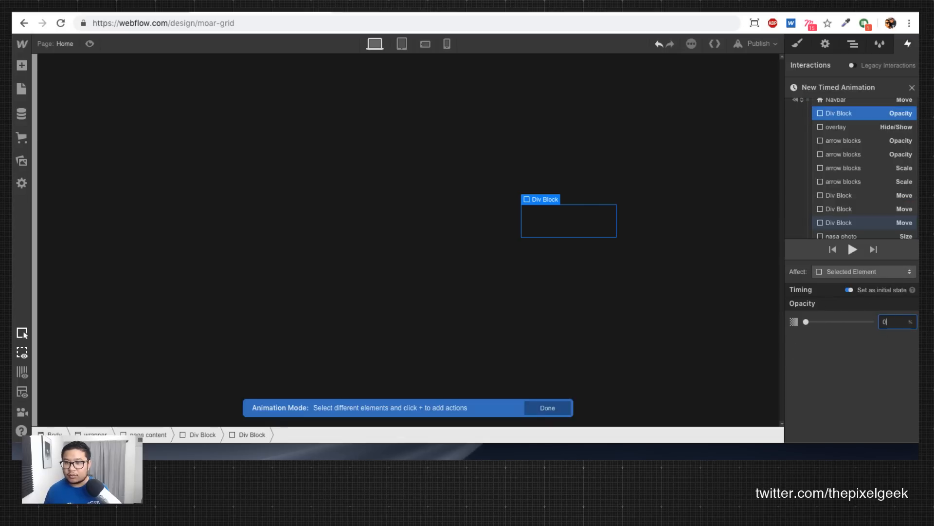
Step: Add a 100% Opacity action for the same Div Block to the group containing the final Navbar Move action
scroll(849, 187, down, 5)
scroll(850, 195, down, 5)
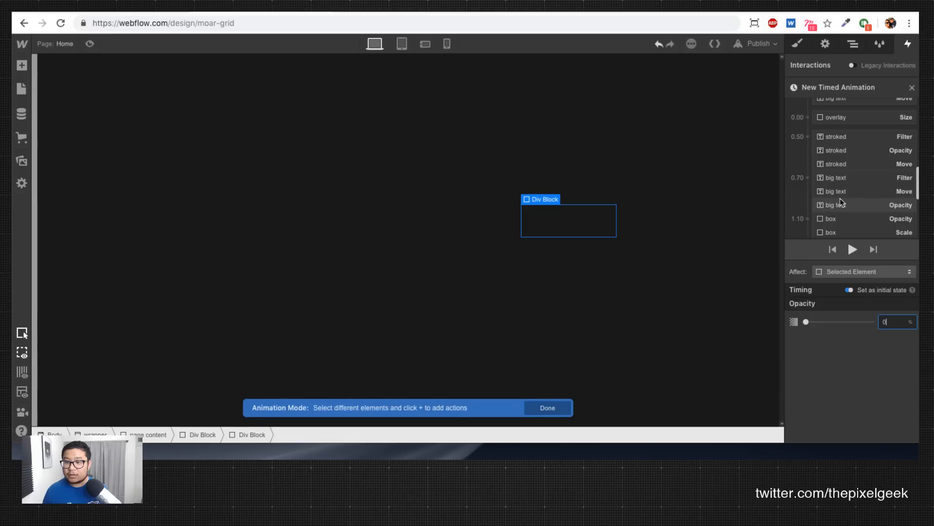
scroll(850, 200, down, 3)
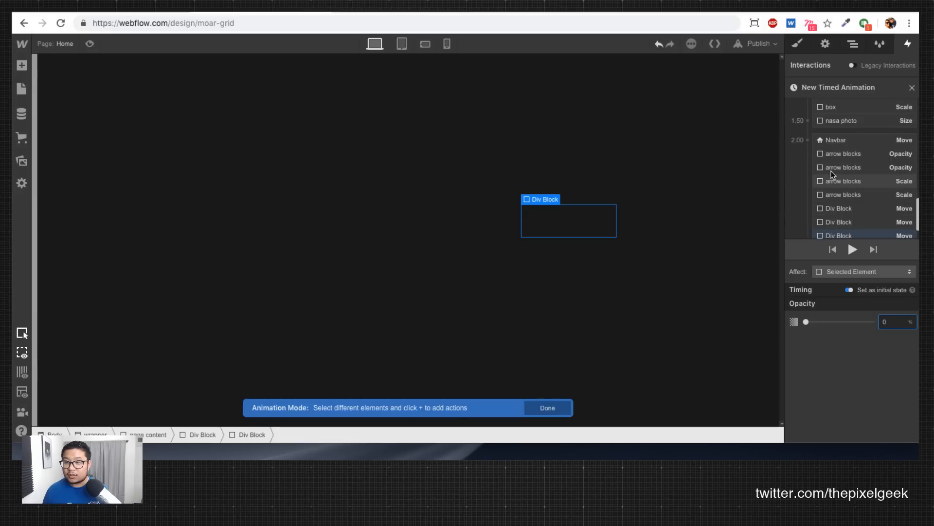
click(828, 146)
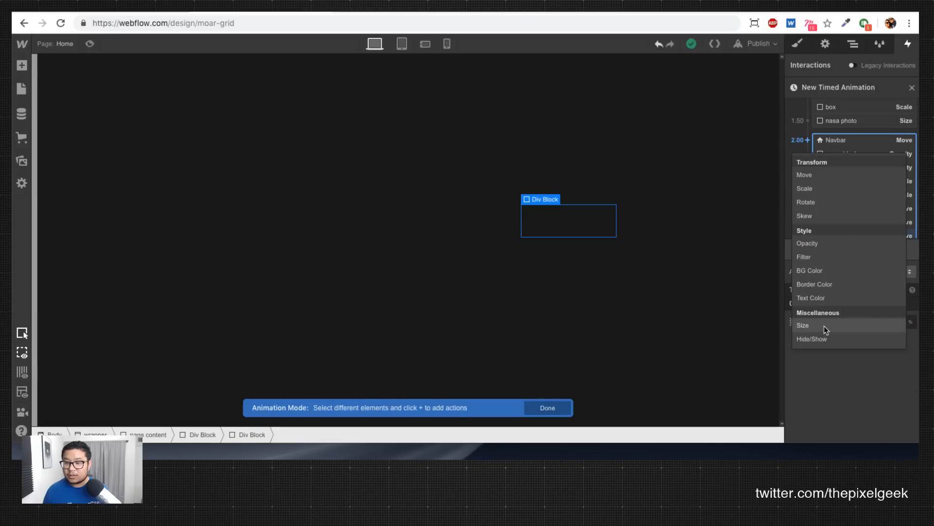
click(826, 244)
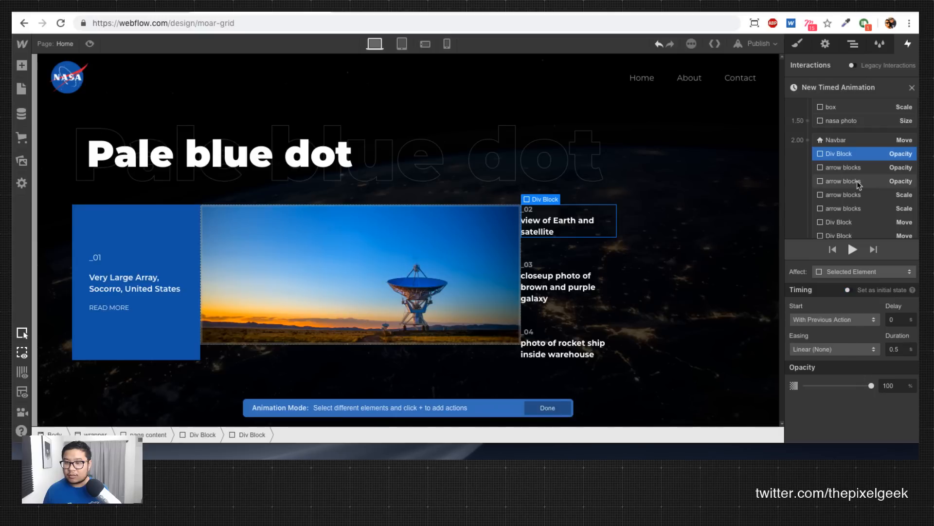
Step: Move the first Div Block's Opacity and Move actions together into their own group between nasa photo and Navbar
scroll(858, 184, down, 2)
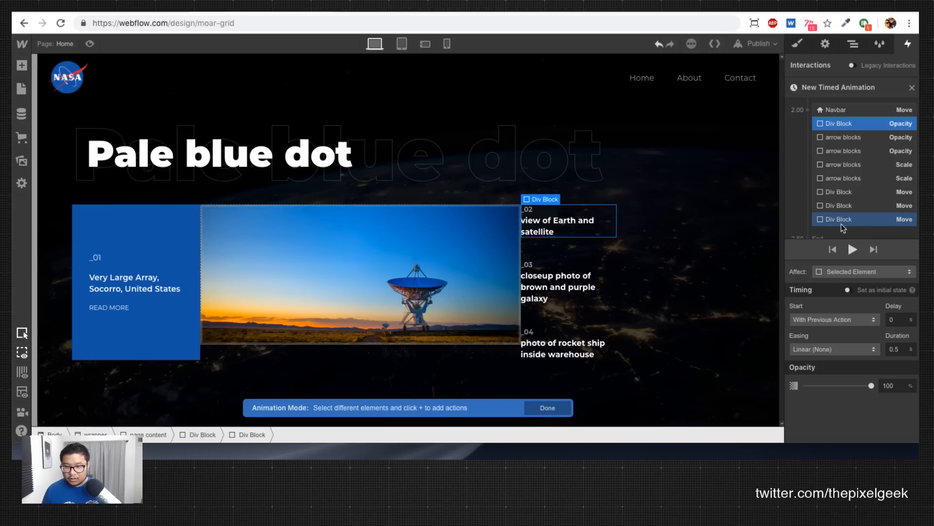
shift+click(841, 222)
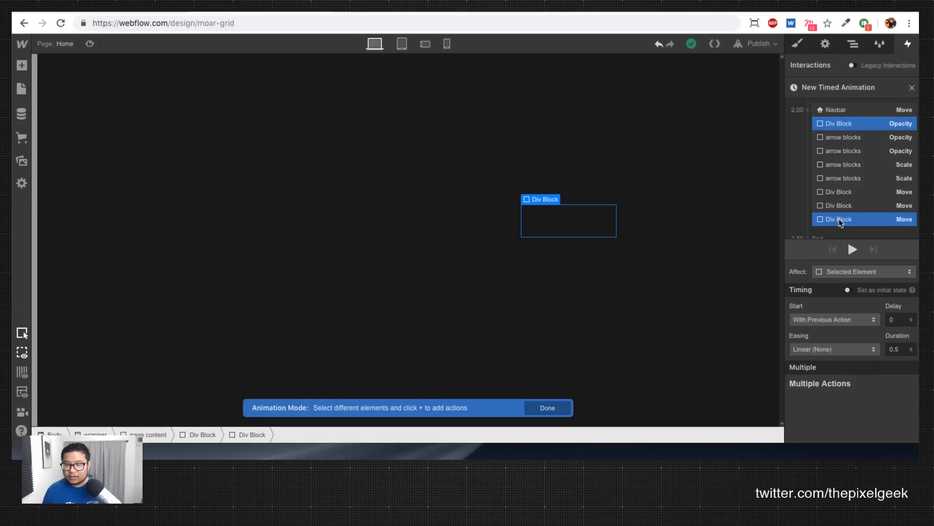
scroll(857, 189, up, 2)
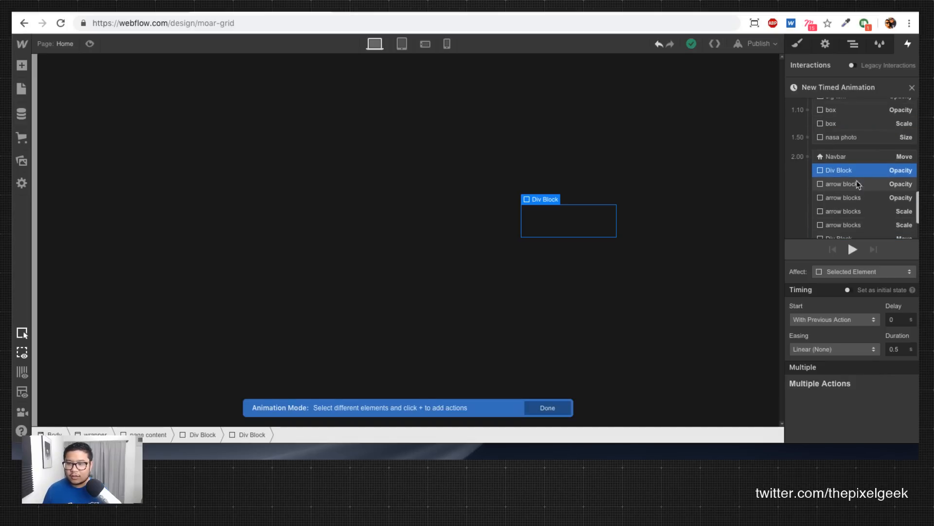
drag(840, 177, 843, 145)
scroll(838, 237, down, 1)
scroll(833, 194, up, 1)
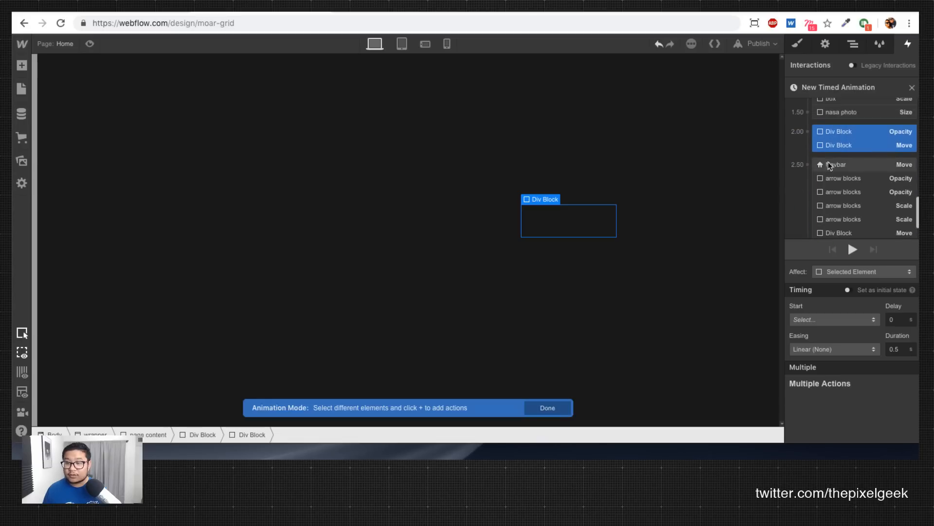
Step: Set the easing of the grouped Div Block Opacity and Move actions to In Out Cubic
click(844, 148)
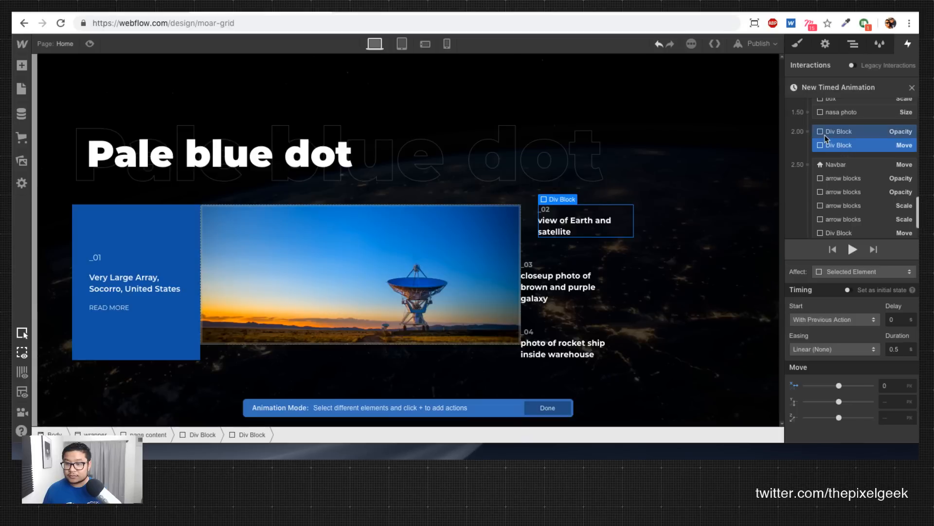
click(825, 132)
shift+click(830, 146)
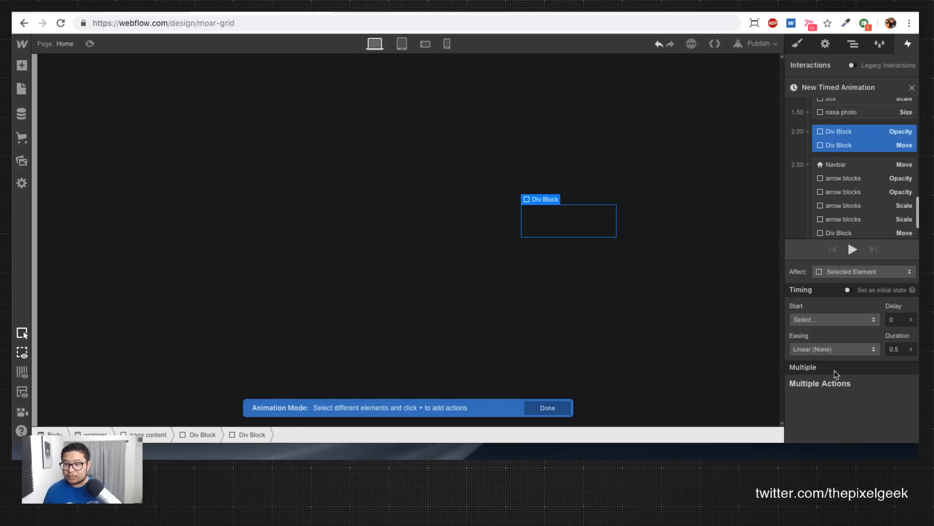
click(827, 349)
click(834, 440)
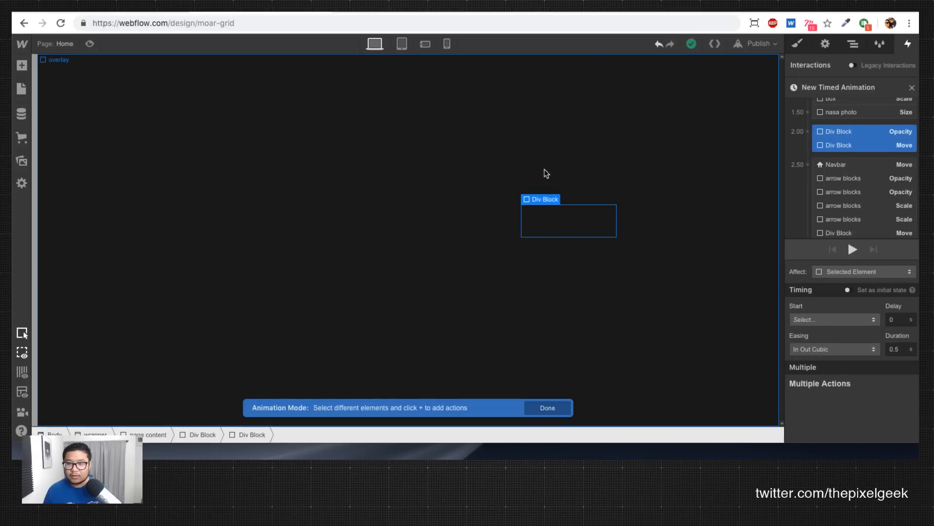
Step: Preview the page-load animation with the first Div Block's eased entrance, and return to editing
click(90, 45)
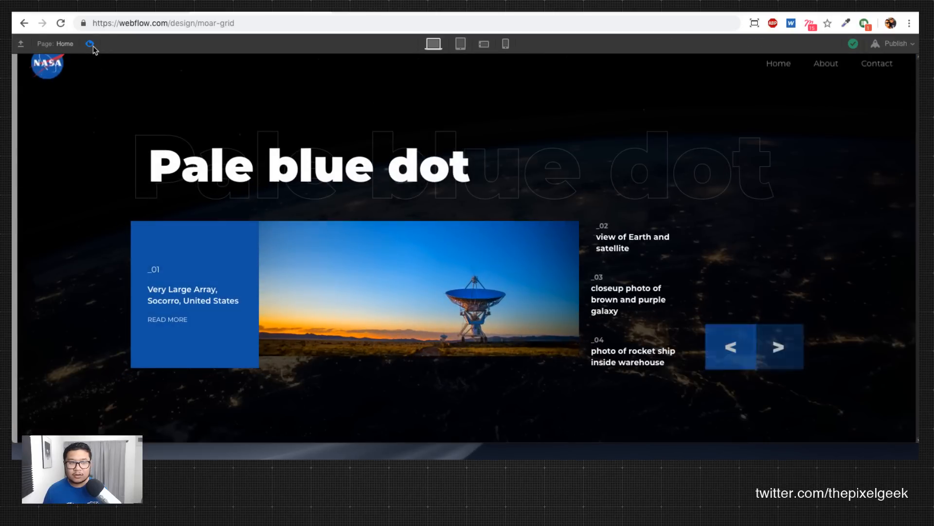
click(90, 44)
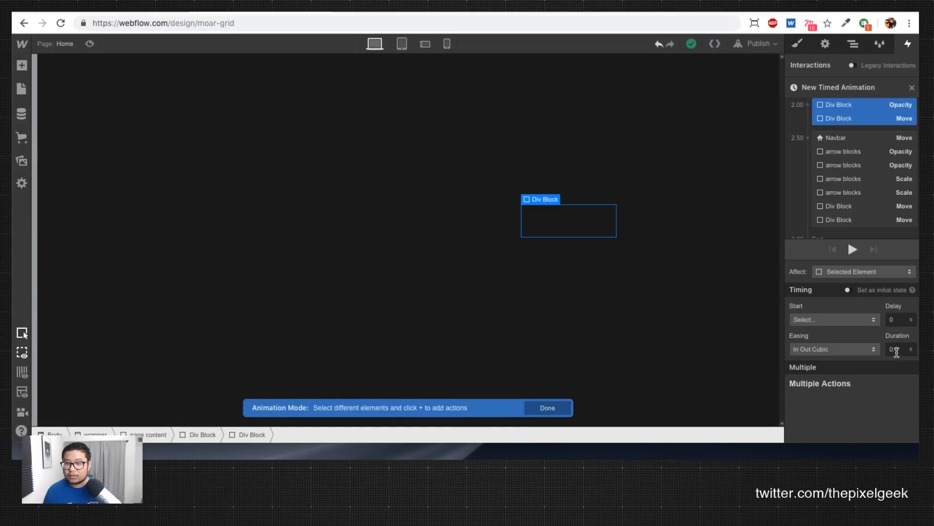
Step: Move the first Div Block's Opacity and Move actions into the group directly after nasa photo and set their delay to 1.25 s
scroll(837, 146, up, 3)
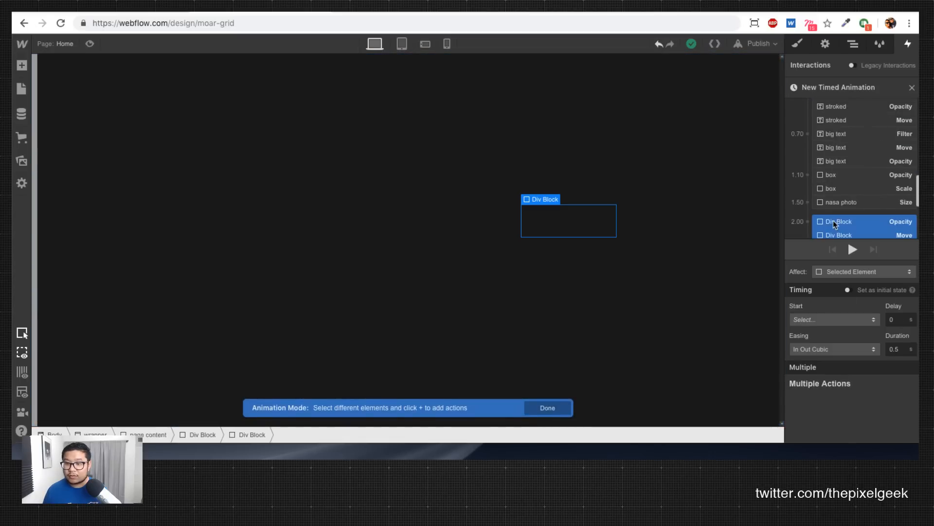
drag(837, 217, 843, 208)
scroll(865, 215, down, 3)
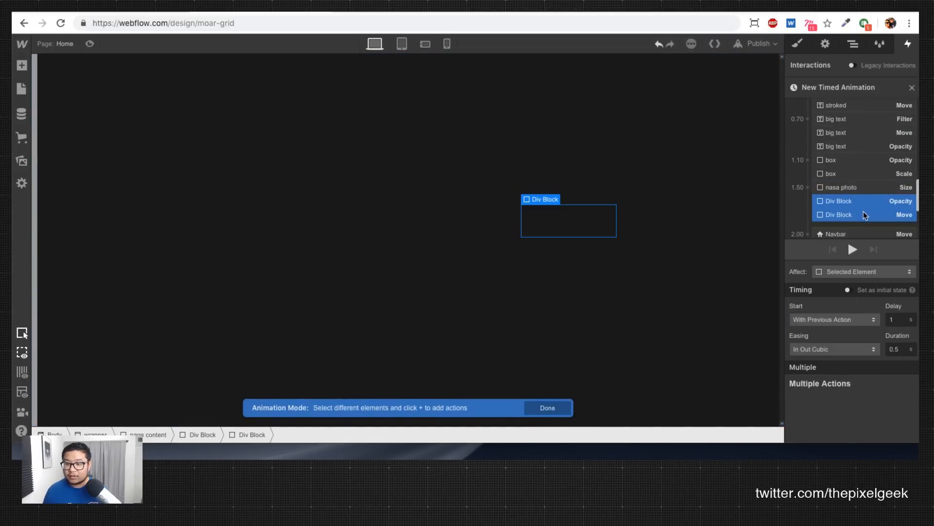
scroll(874, 229, down, 2)
scroll(822, 195, up, 2)
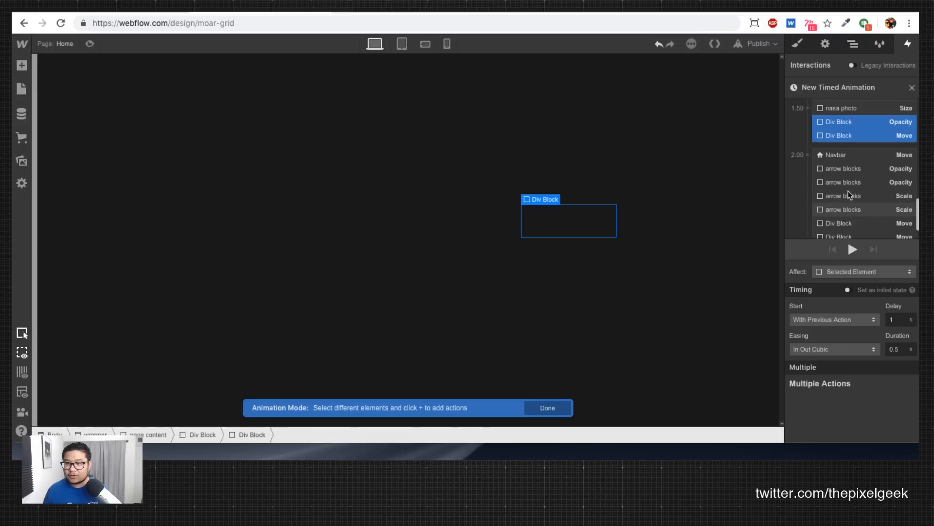
click(901, 317)
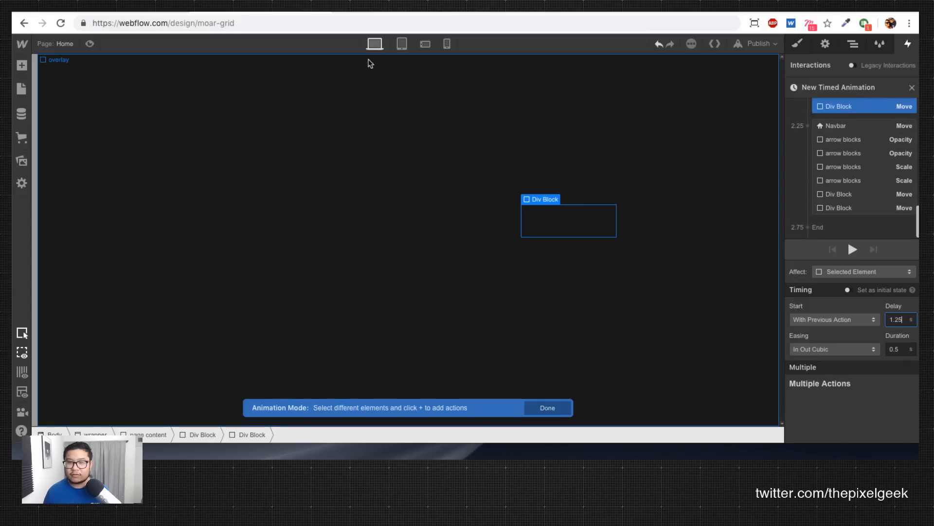
Step: Preview the retimed animation and review the timed actions for the Div Blocks in the list
click(90, 44)
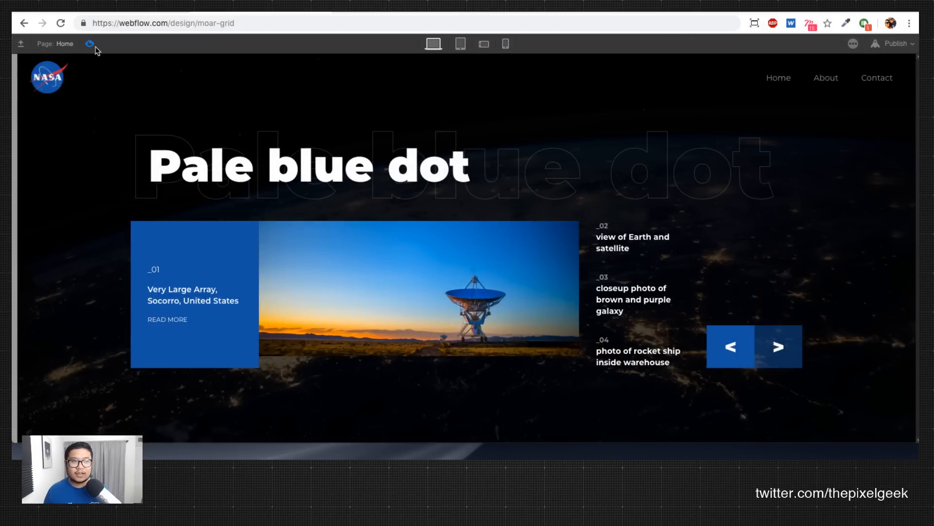
click(91, 44)
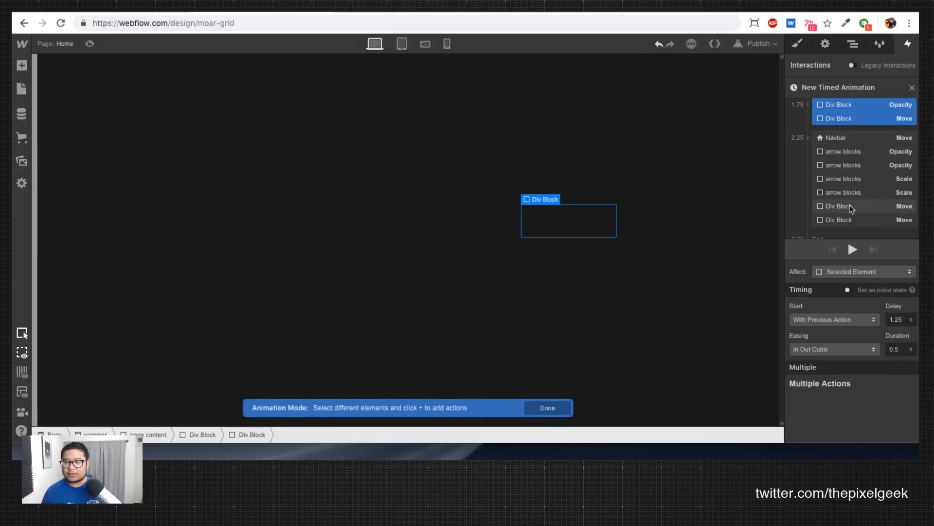
scroll(870, 204, down, 3)
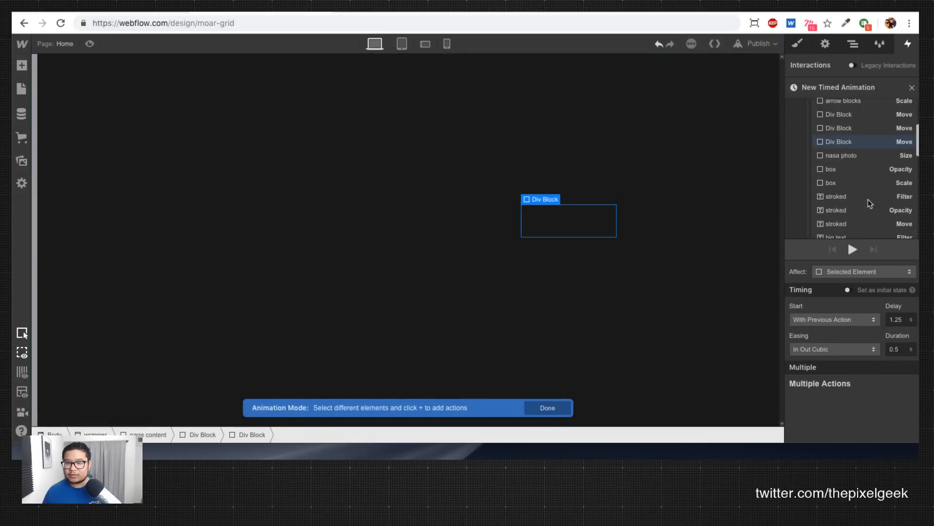
scroll(871, 204, up, 5)
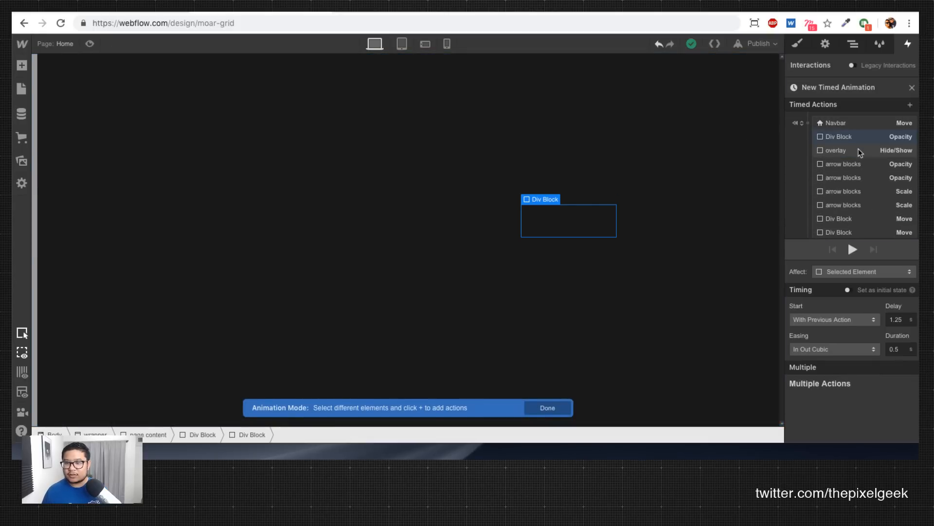
click(838, 139)
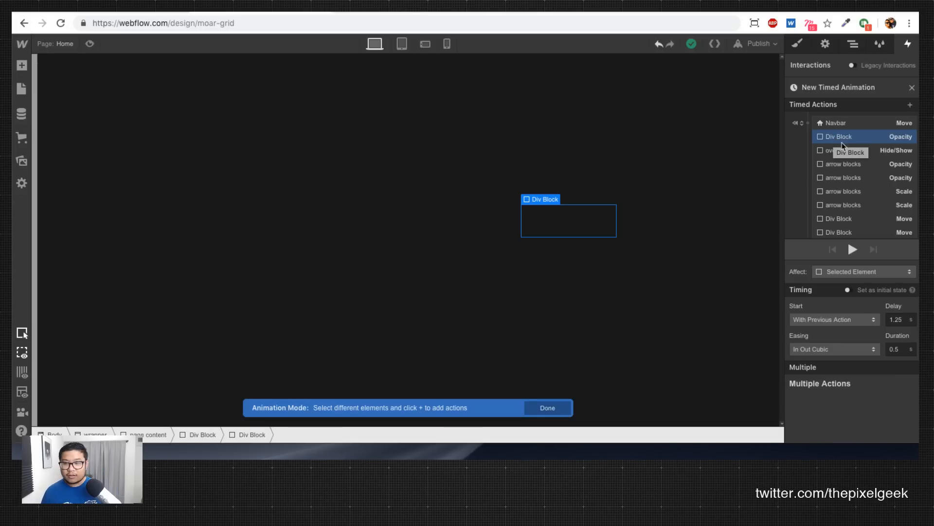
scroll(867, 186, down, 1)
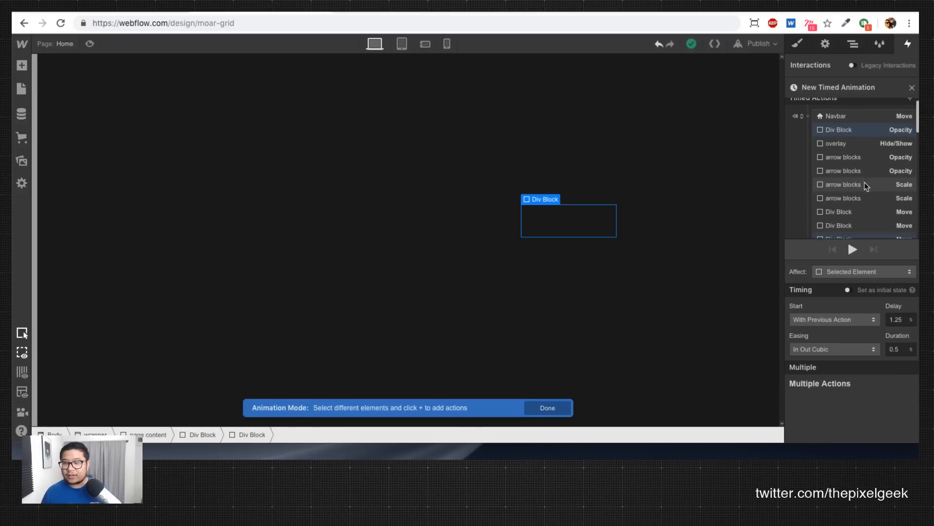
scroll(866, 187, down, 2)
scroll(865, 185, down, 3)
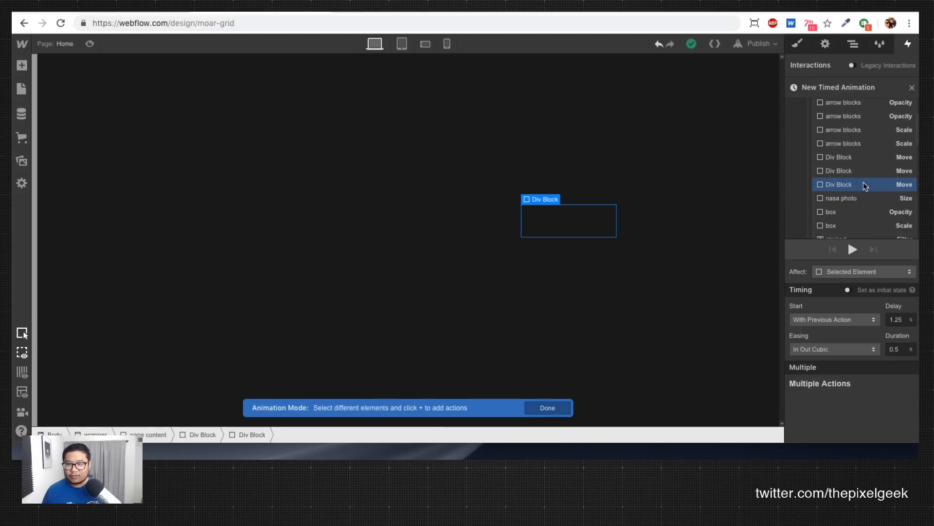
scroll(864, 185, down, 3)
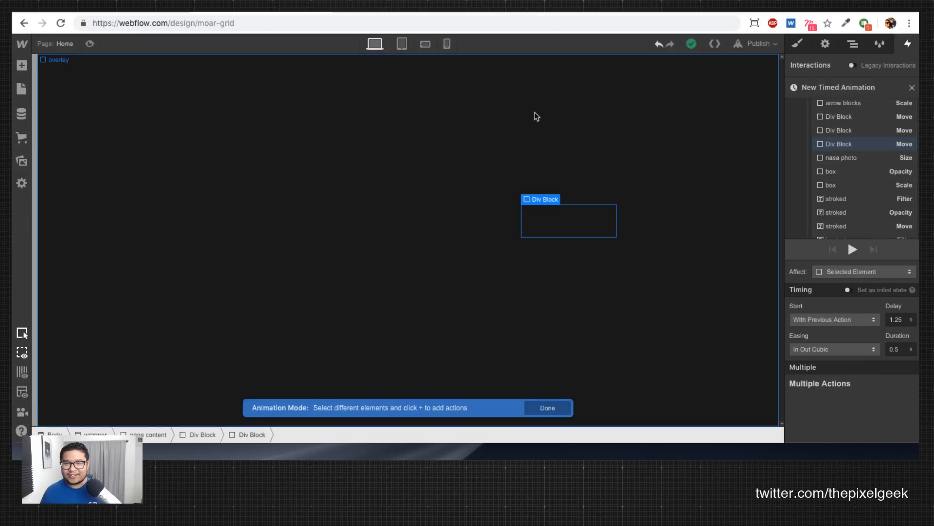
scroll(869, 219, down, 6)
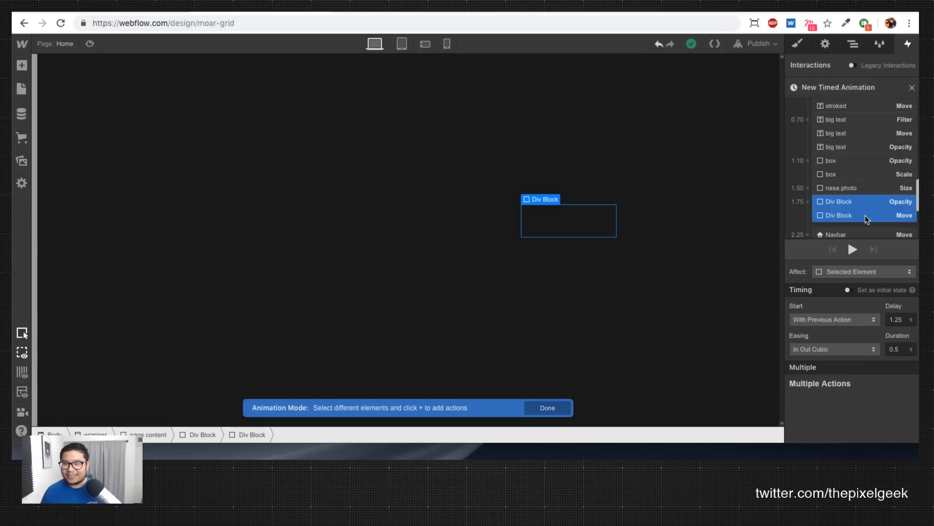
scroll(867, 219, down, 5)
Step: Add an initial-state Opacity action of 0% for the "closeup photo of brown and purple galaxy" Div Block
click(844, 193)
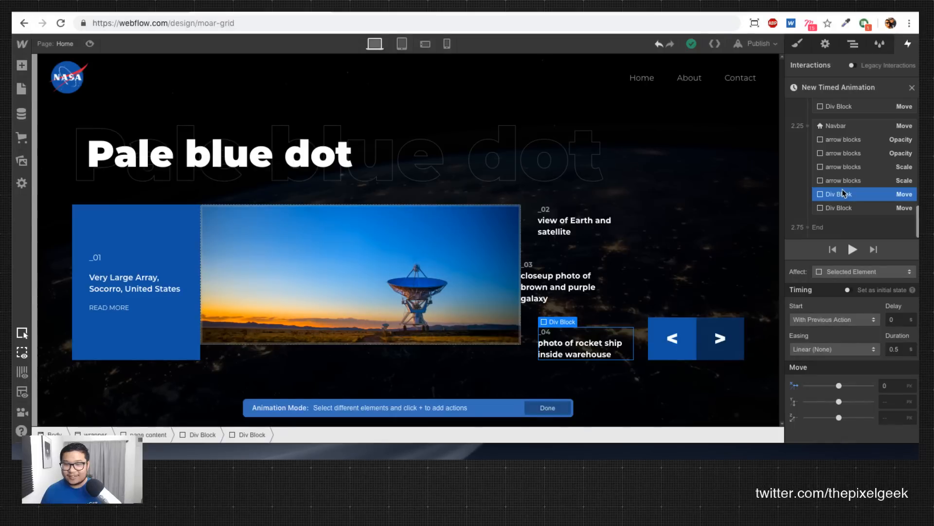
click(839, 208)
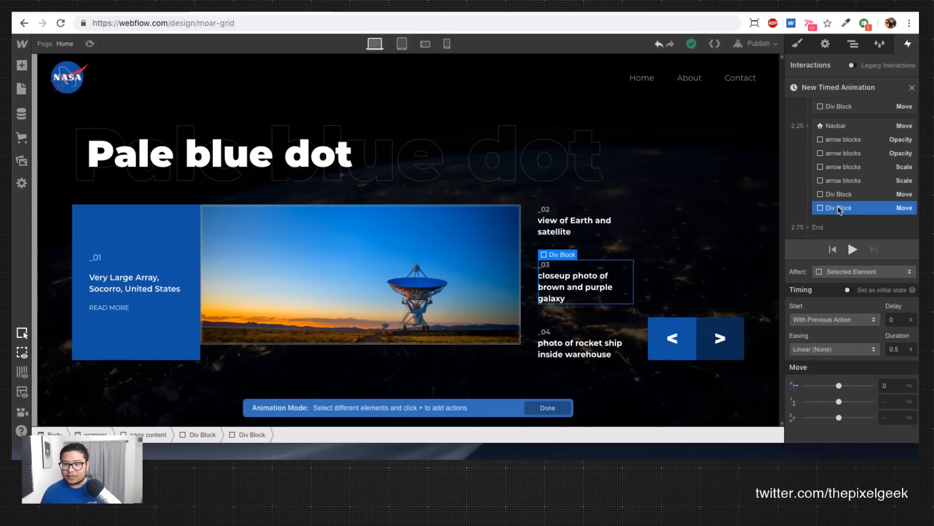
scroll(839, 210, up, 15)
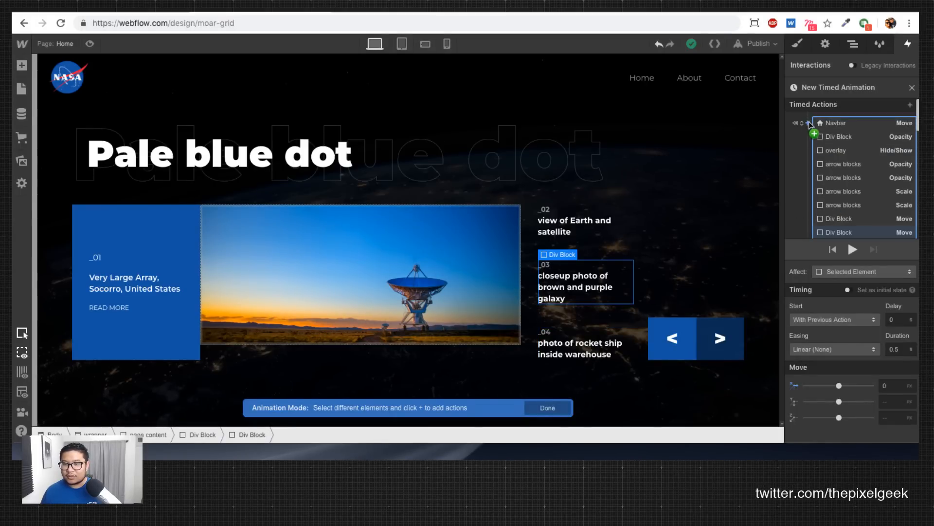
click(809, 123)
click(818, 228)
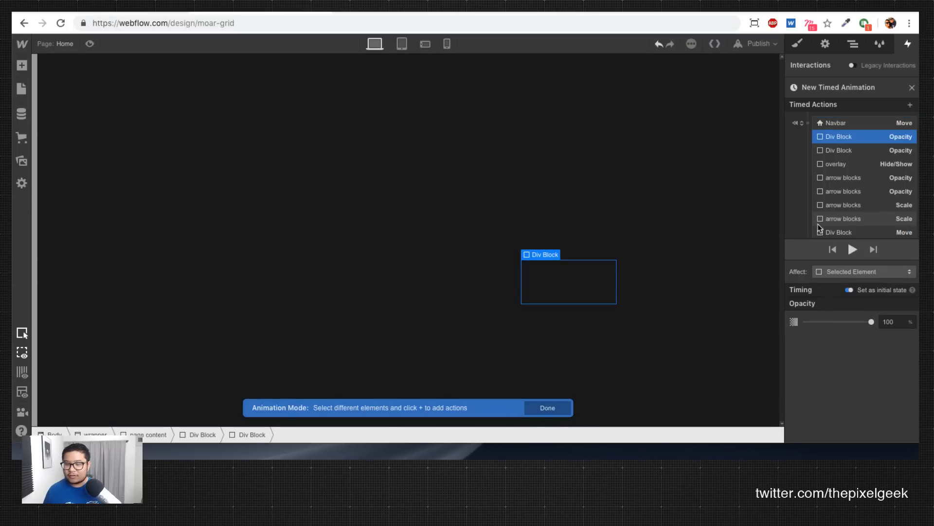
double_click(890, 321)
text(0)
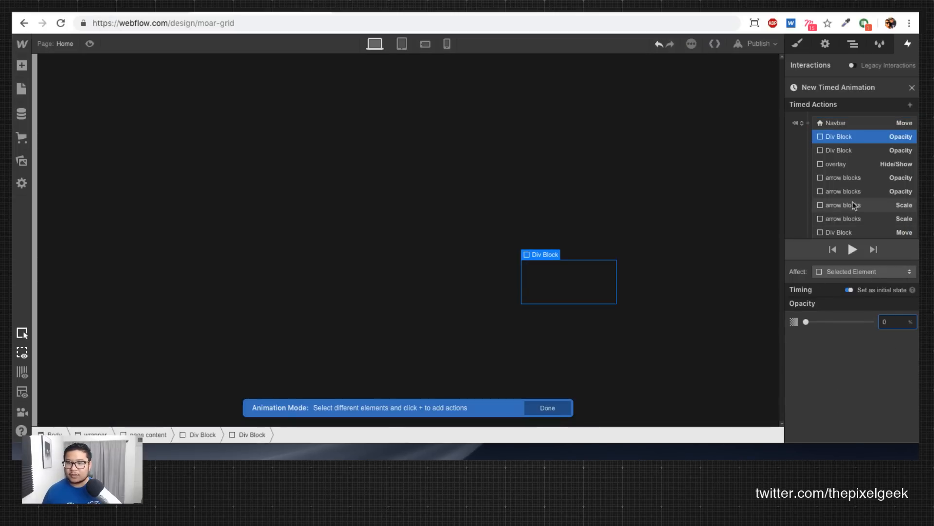
Step: Add a 100% Opacity action for the "closeup photo" Div Block to the group containing the final Navbar Move action
scroll(855, 206, down, 5)
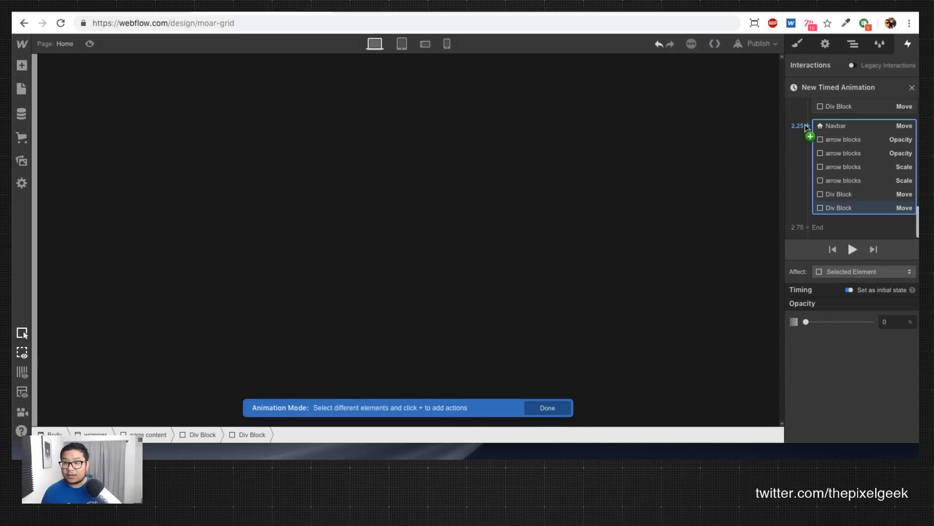
click(807, 127)
click(823, 231)
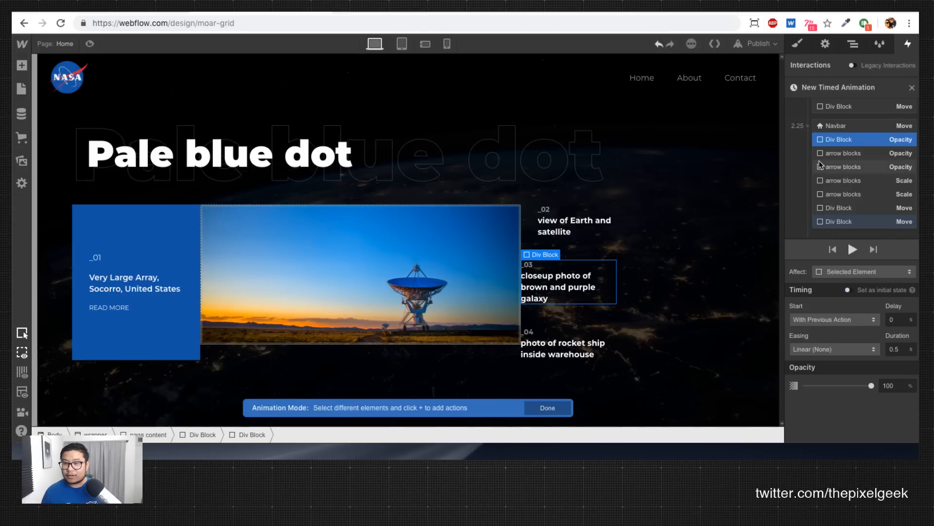
Step: Move the "closeup photo" Div Block's Opacity and Move actions directly after the first Div Block's actions and set their delay to 1.35 s
shift+click(844, 223)
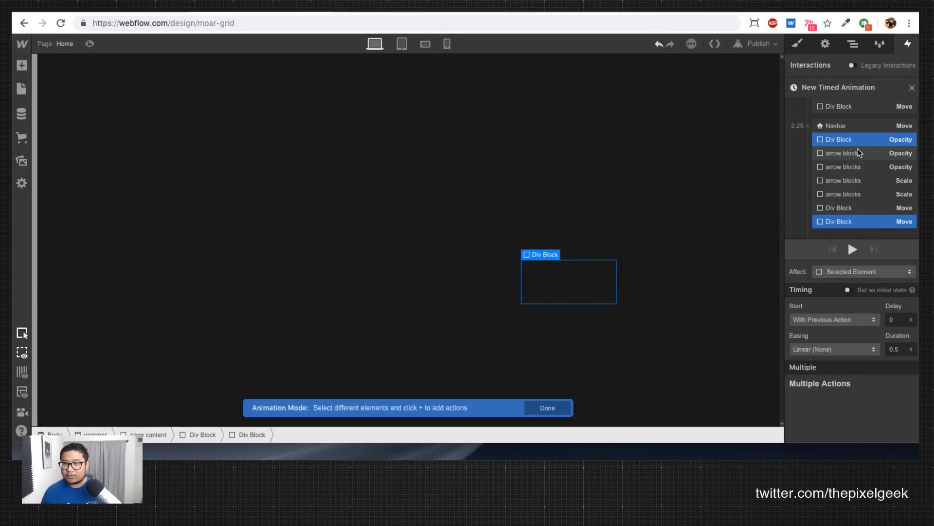
scroll(871, 153, up, 2)
drag(841, 177, 844, 148)
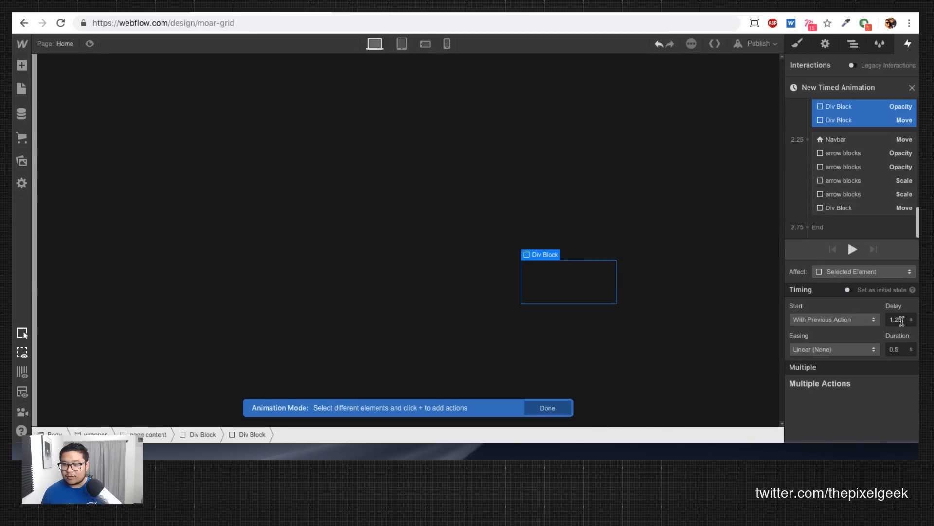
click(898, 319)
text(1.5)
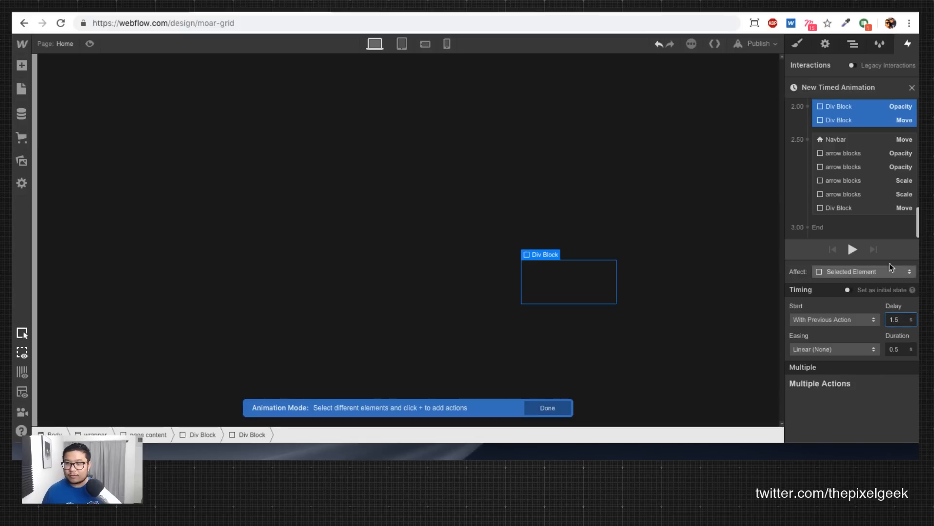
scroll(862, 209, up, 2)
scroll(861, 216, down, 2)
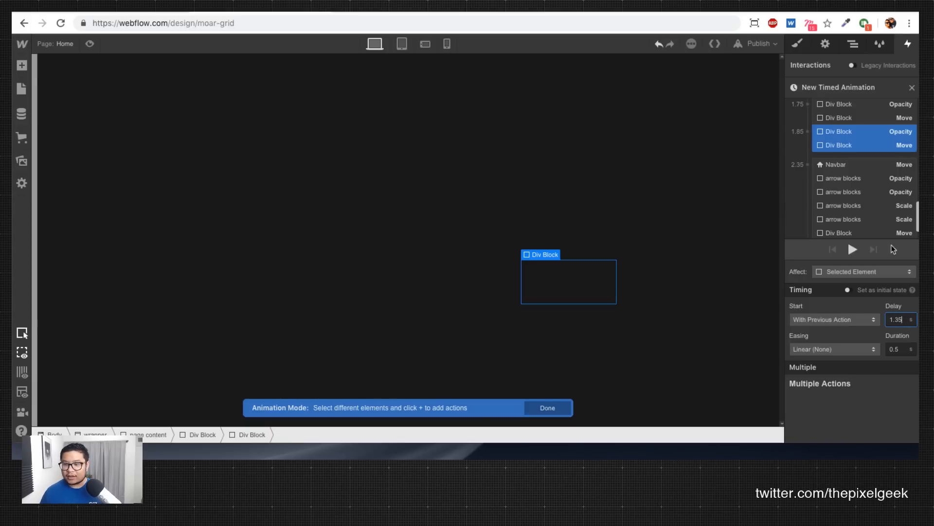
Step: Set the easing of the "closeup photo" Div Block's Opacity and Move actions to In Out Cubic
scroll(868, 212, down, 2)
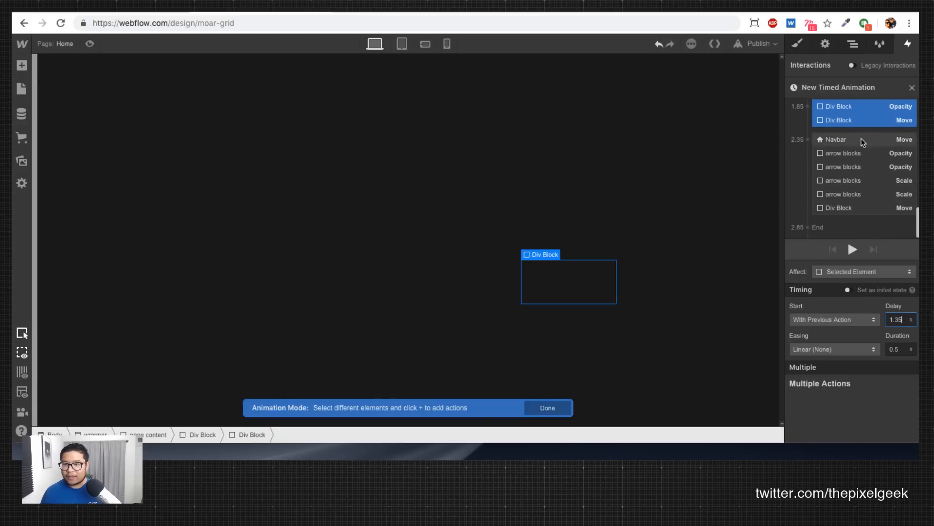
click(854, 120)
click(858, 107)
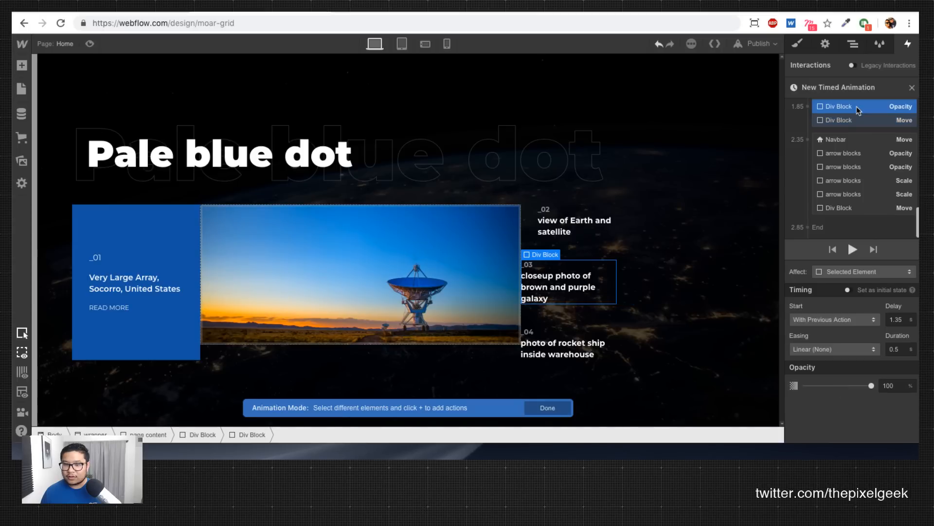
click(834, 349)
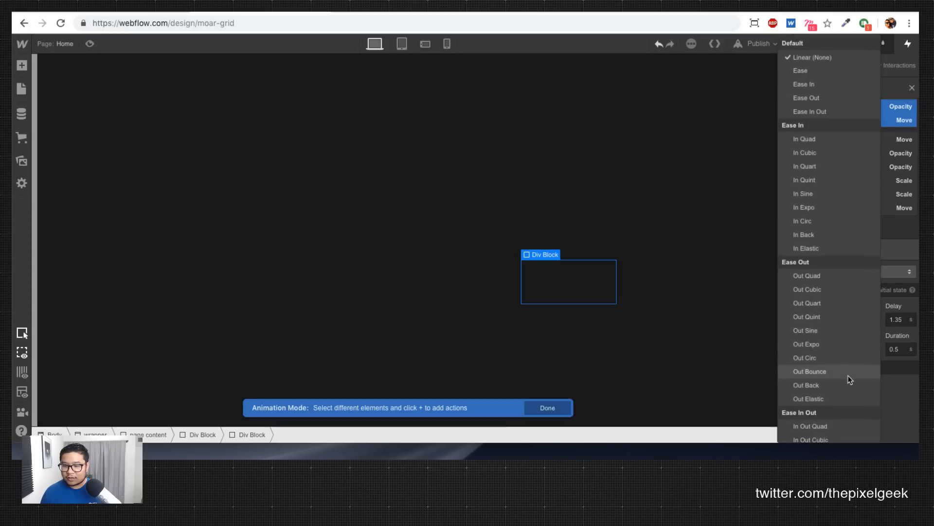
scroll(831, 414, down, 1)
click(838, 415)
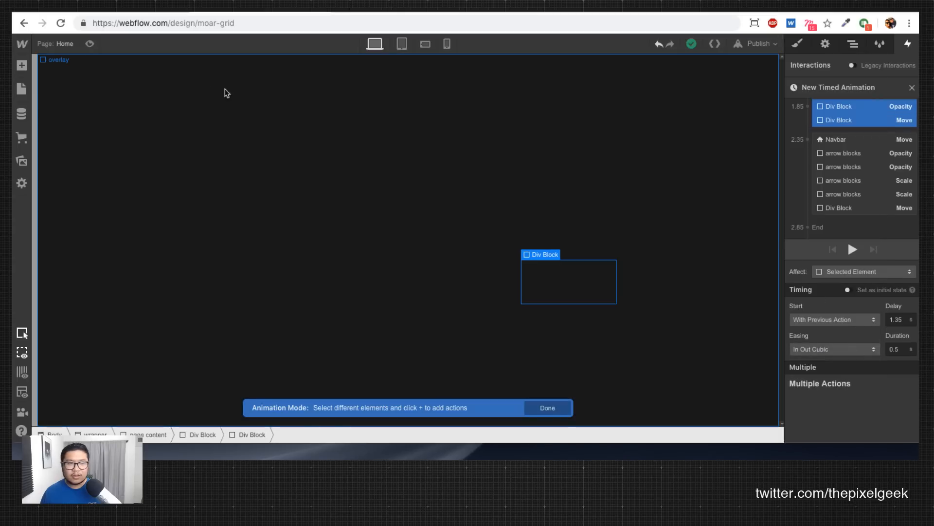
Step: Preview the page-load animation to check the staggered entrance of the first two list Div Blocks
click(94, 45)
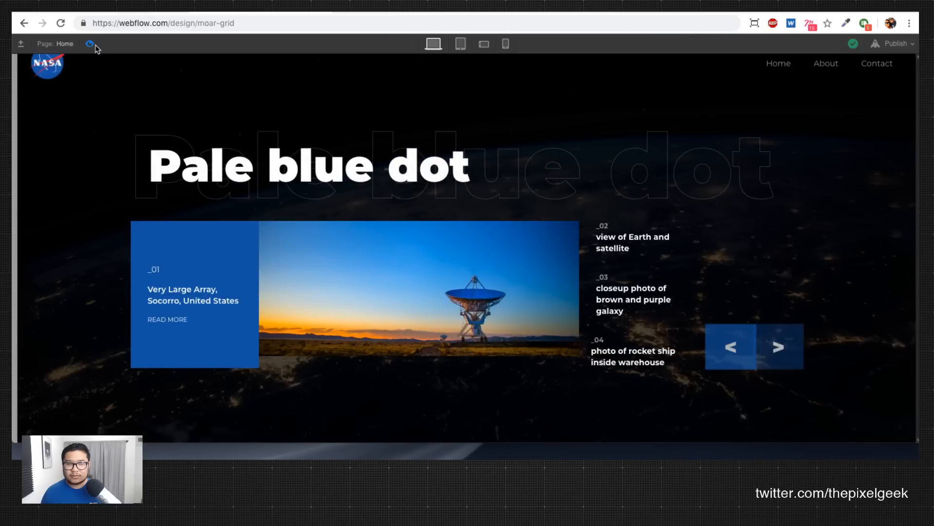
click(96, 46)
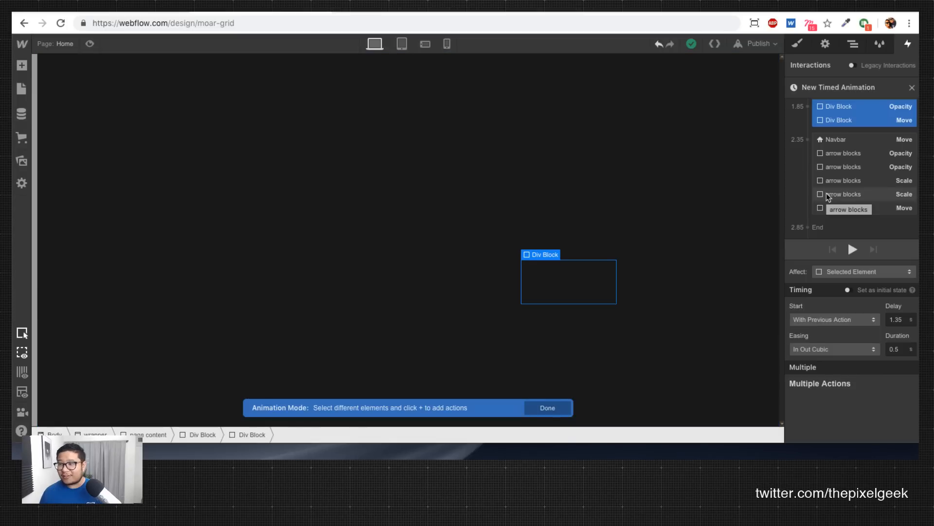
Step: Delete the four arrow blocks Opacity and Scale actions from the final Navbar group
click(848, 154)
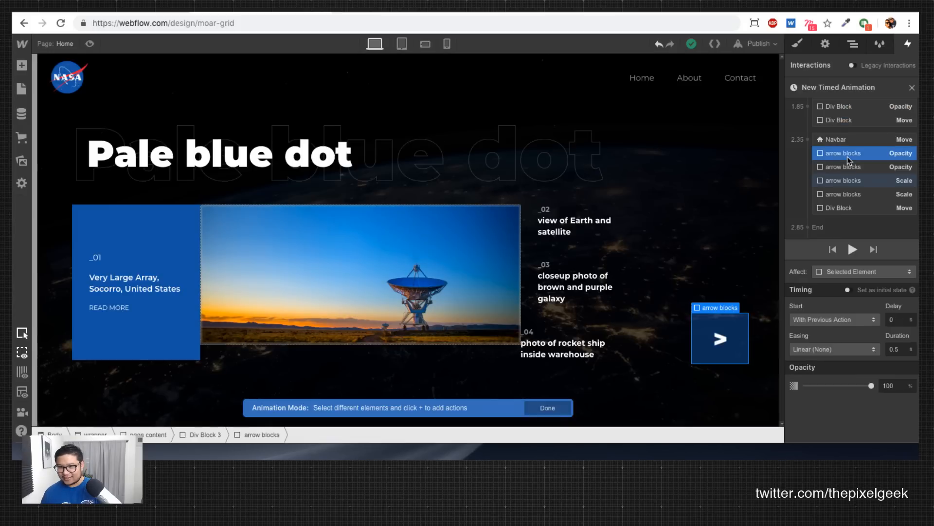
key(Delete)
key(Delete)
key(Delete)
key(Delete)
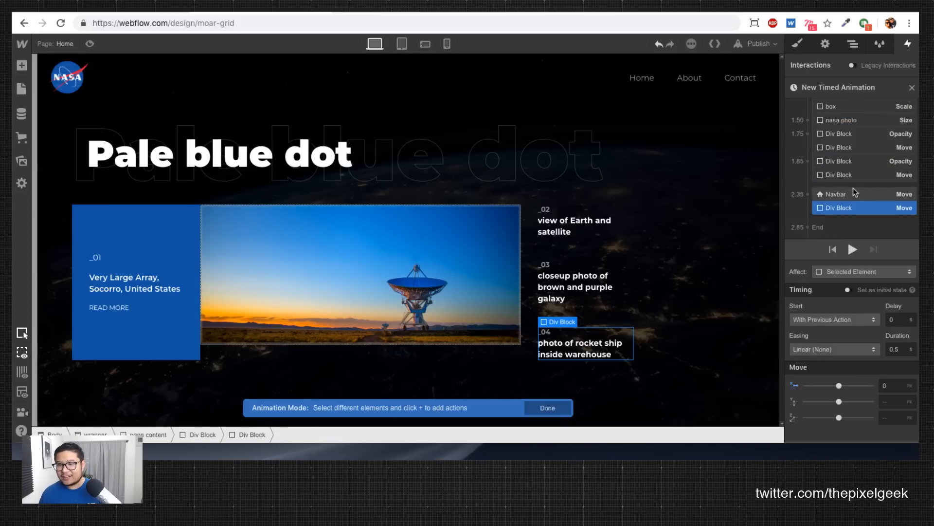
scroll(855, 191, up, 10)
scroll(855, 191, down, 1)
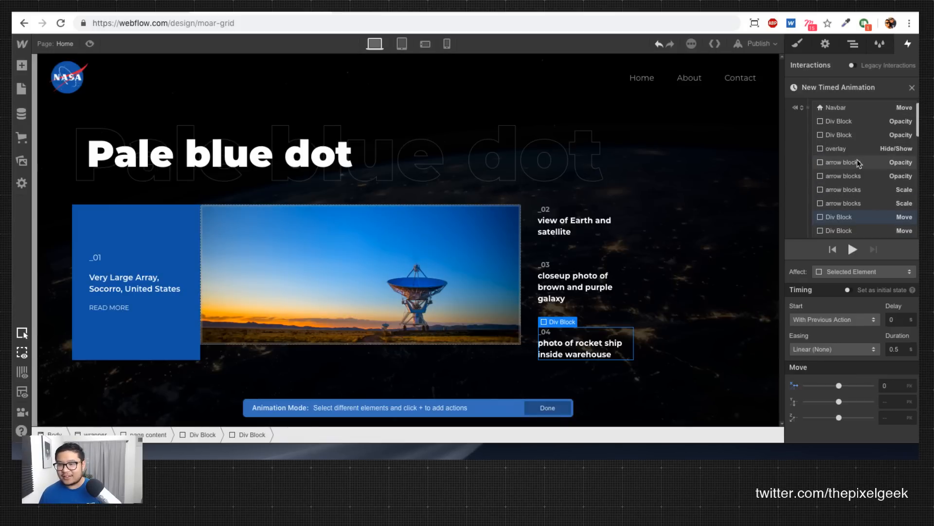
Step: Delete the four arrow blocks Opacity and Scale actions from the initial-state group of the timed animation
click(857, 164)
key(Delete)
key(Delete)
key(Delete)
key(Delete)
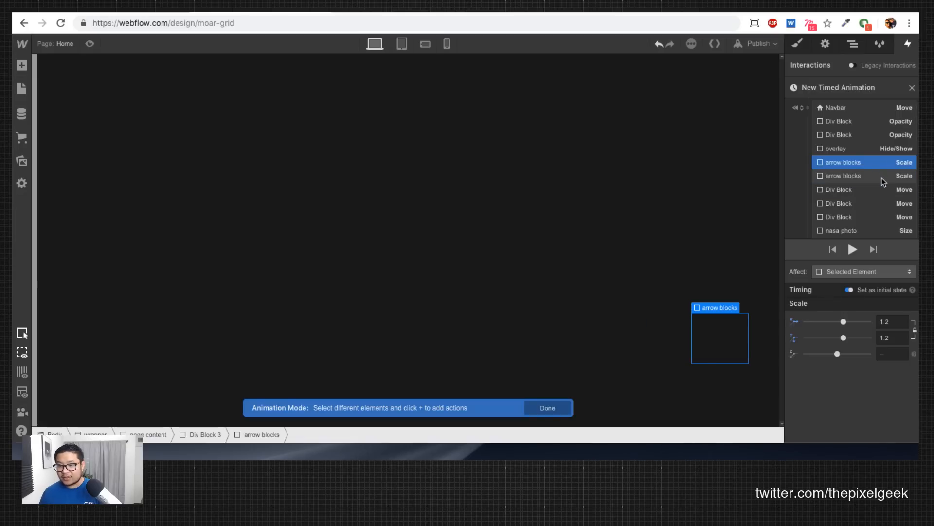
Step: Add an initial-state Opacity action of 0% for the "photo of rocket ship inside warehouse" Div Block
scroll(871, 199, down, 5)
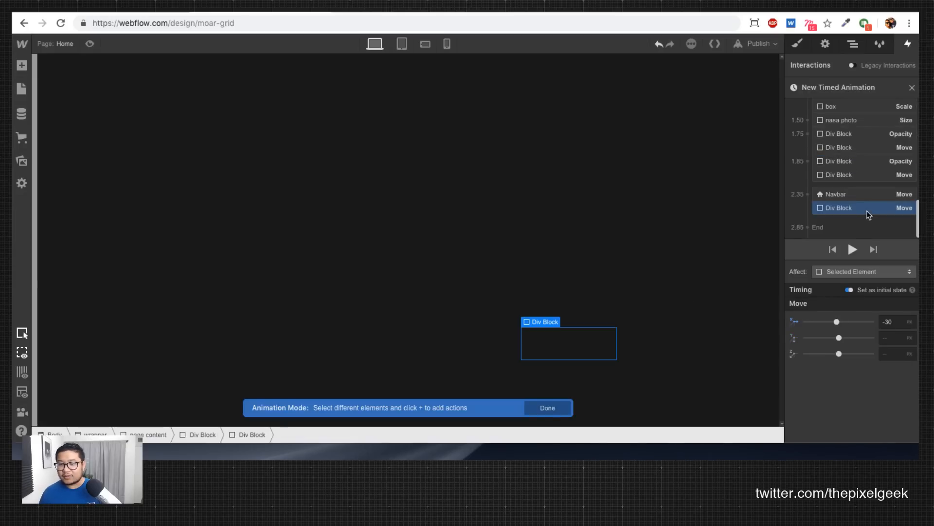
scroll(859, 212, up, 5)
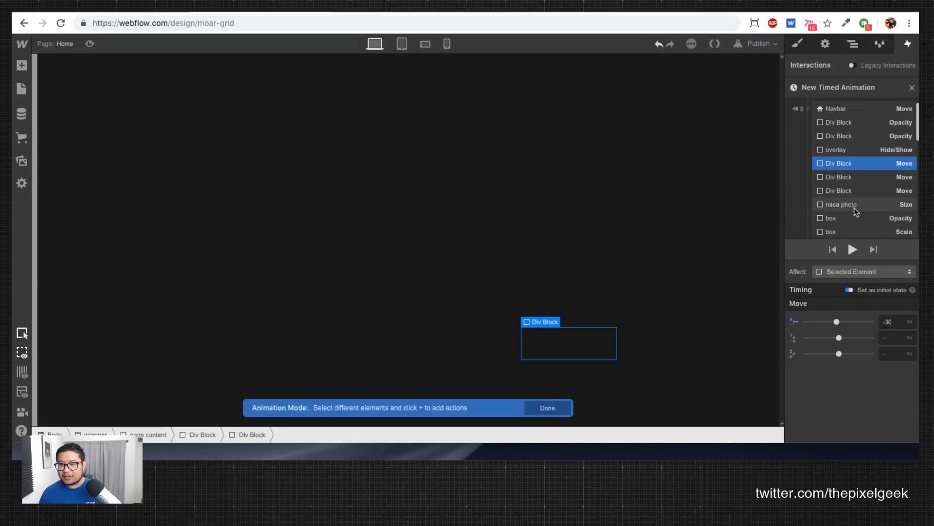
scroll(852, 224, down, 2)
scroll(851, 227, down, 1)
click(846, 209)
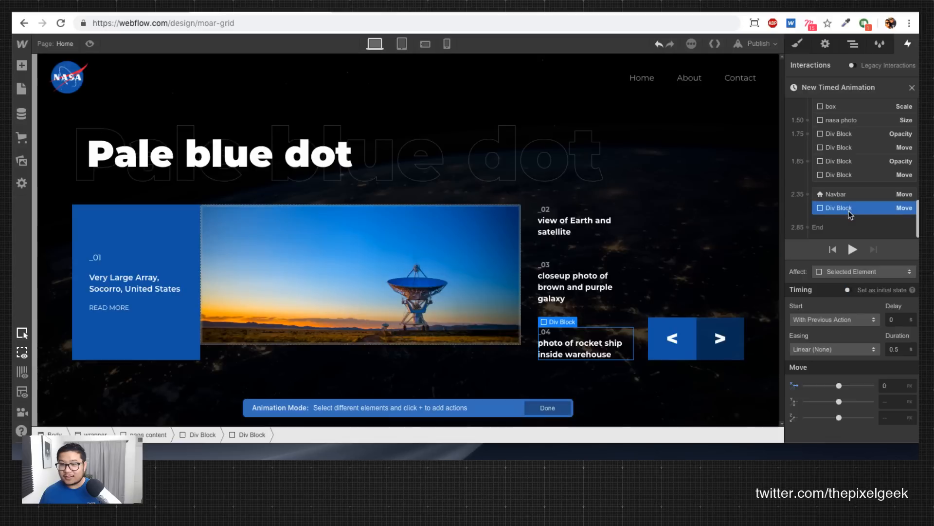
scroll(851, 178, up, 3)
scroll(852, 178, up, 3)
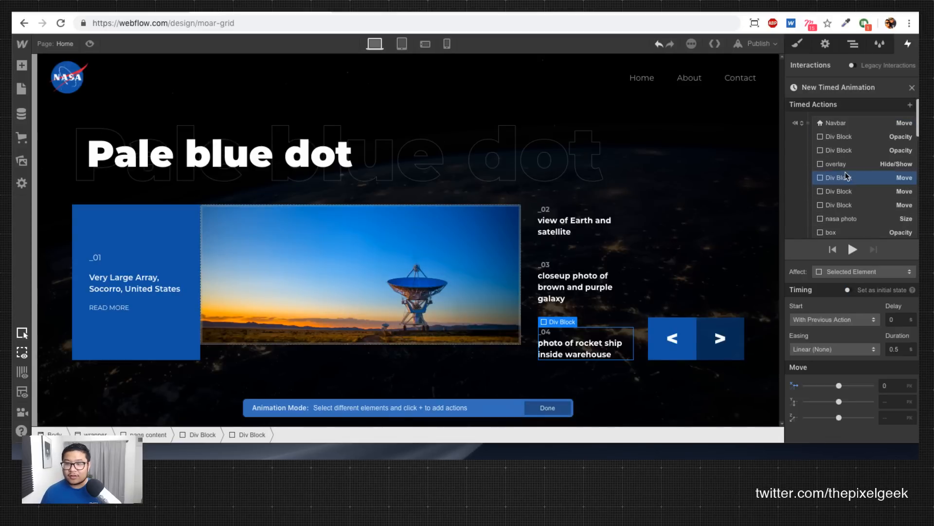
click(807, 122)
click(820, 227)
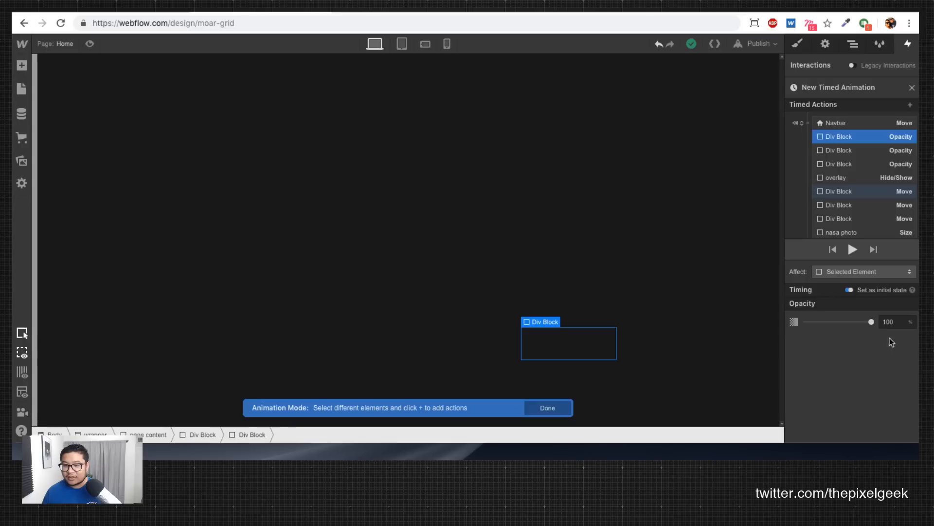
click(889, 324)
text(0)
Step: Add an Opacity action for the "photo of rocket ship" Div Block and move it with its Move action directly after the second Div Block's actions
scroll(858, 162, down, 5)
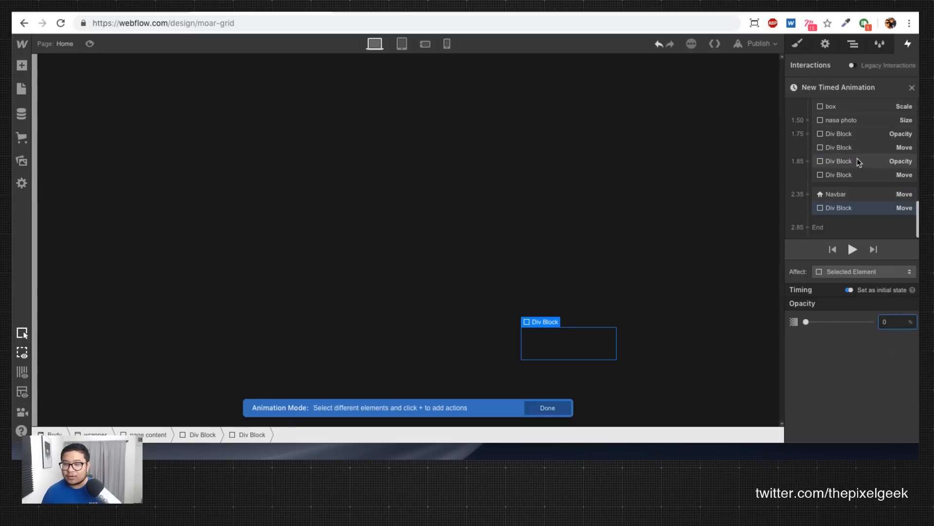
click(807, 194)
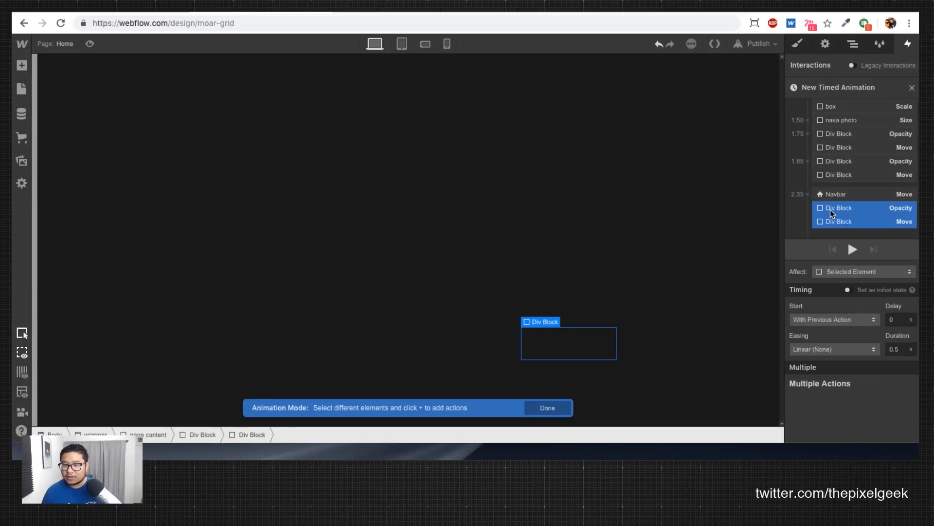
drag(828, 208, 848, 178)
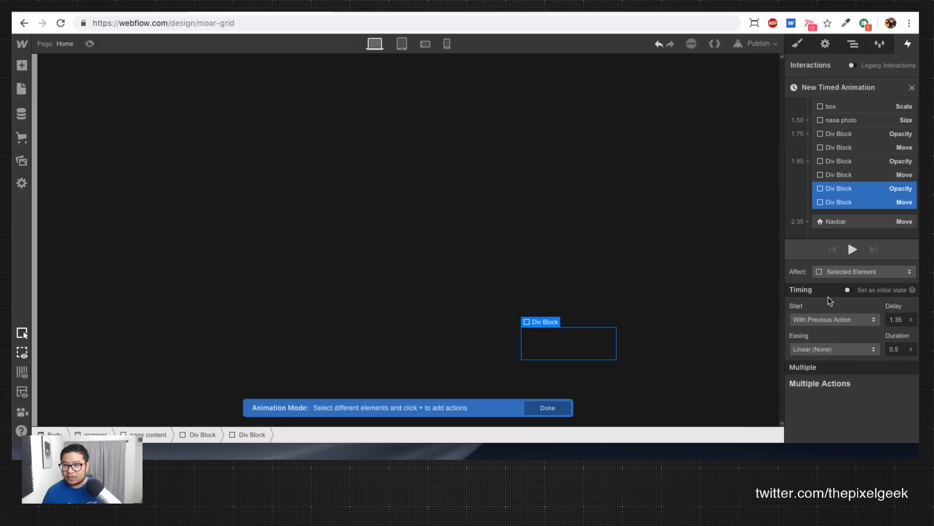
Step: Set the "photo of rocket ship" Div Block's Opacity and Move actions to In Out Cubic easing with a 1.45 s delay
click(835, 350)
scroll(832, 409, down, 6)
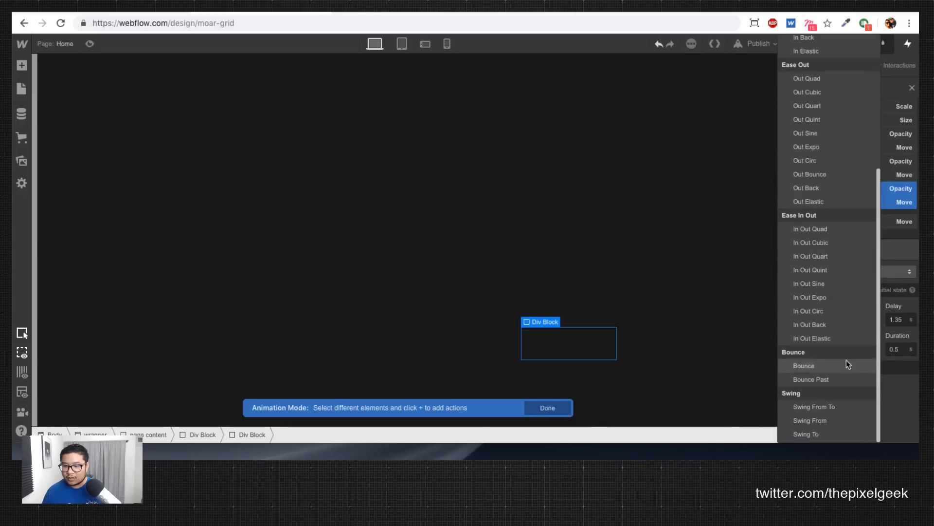
click(829, 244)
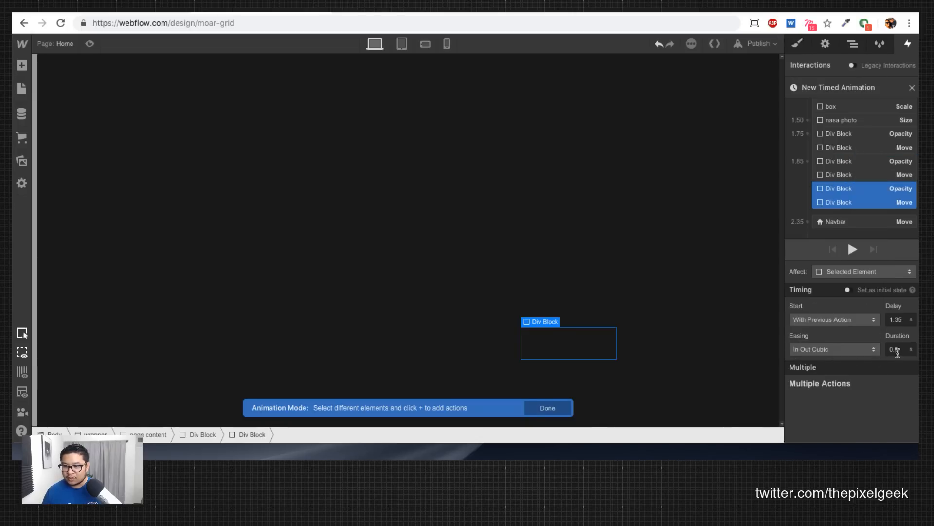
click(899, 319)
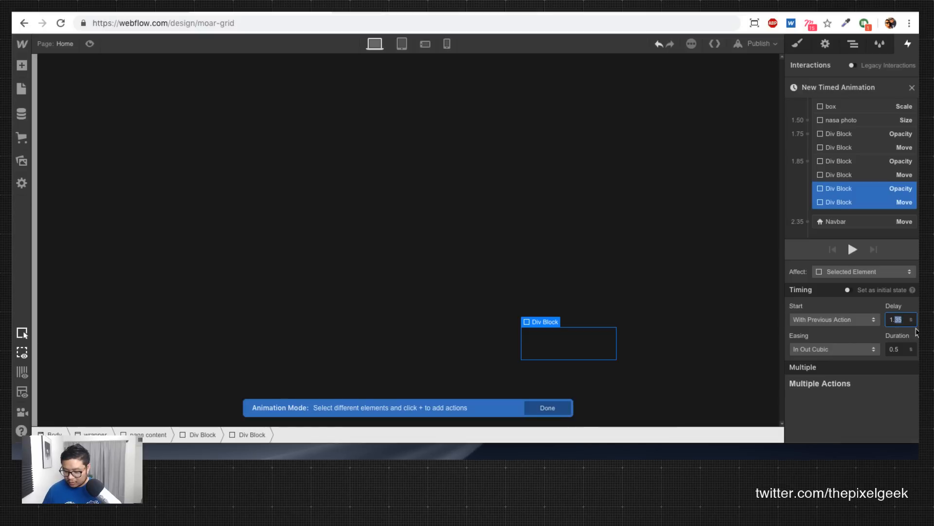
text(4)
Step: Set the final Navbar Move action's easing to In Out Cubic and preview the complete page-load animation
click(837, 212)
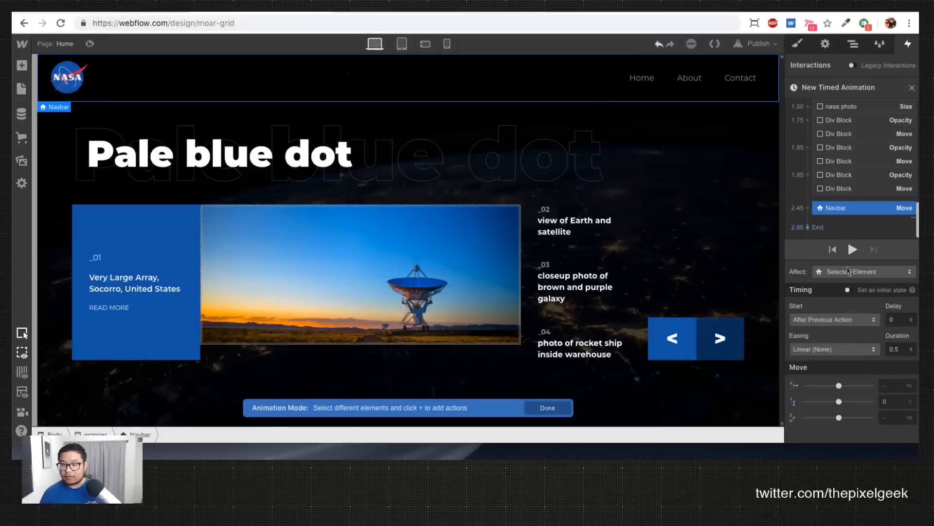
click(834, 349)
scroll(837, 292, down, 5)
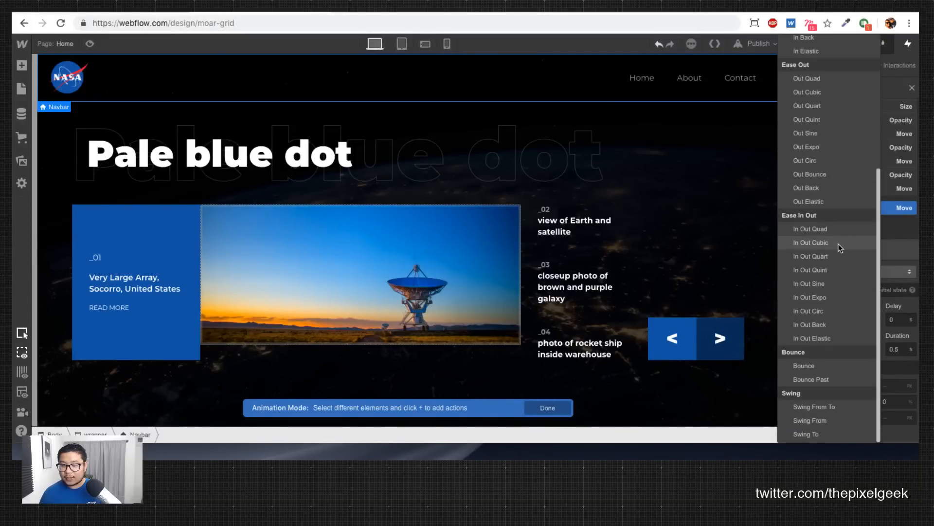
click(812, 242)
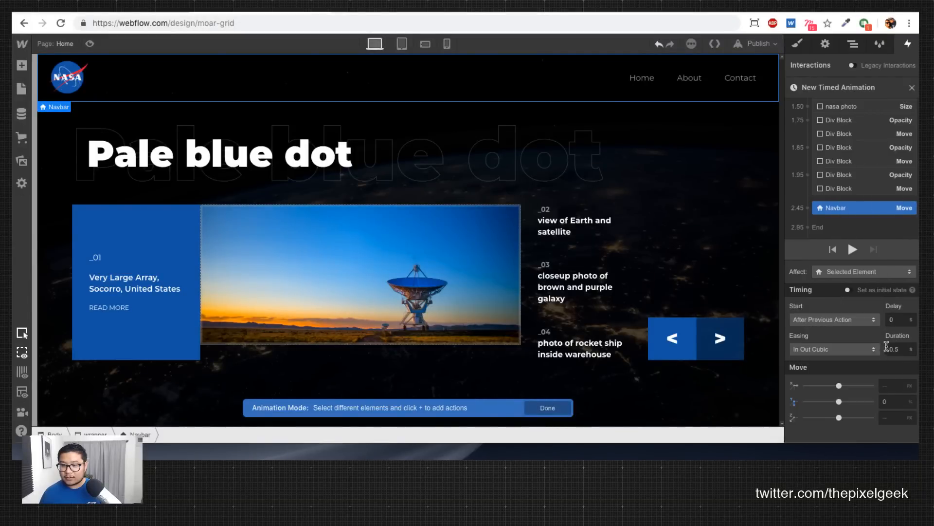
click(90, 44)
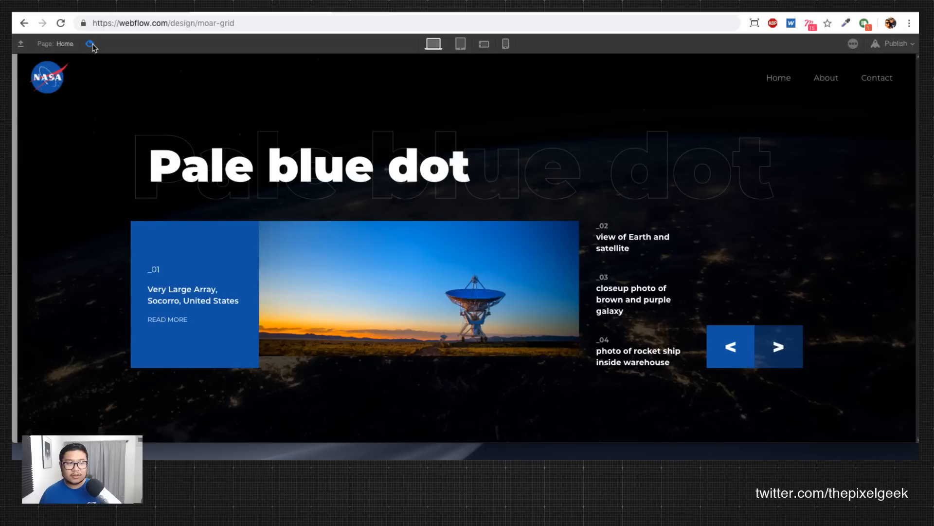
click(91, 44)
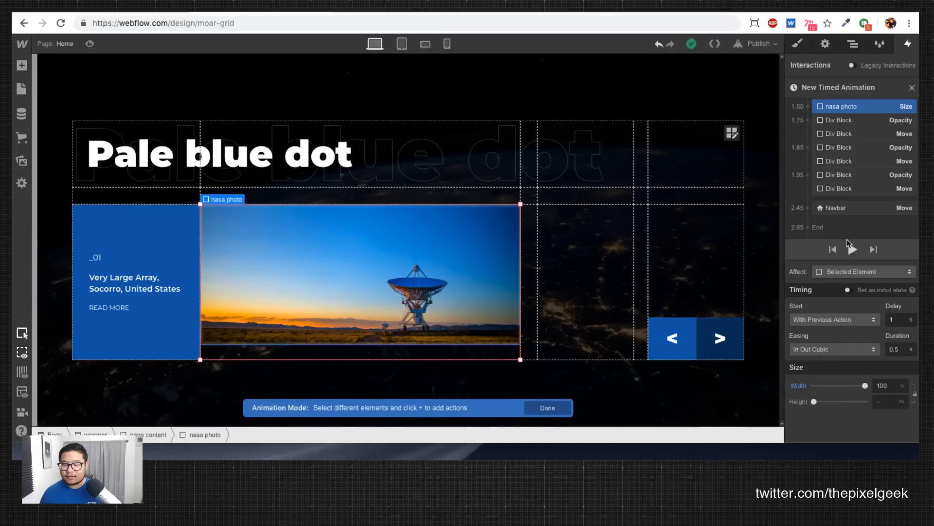
Step: Open the nasa photo's background image settings and try the Contain size
click(797, 44)
scroll(834, 242, down, 5)
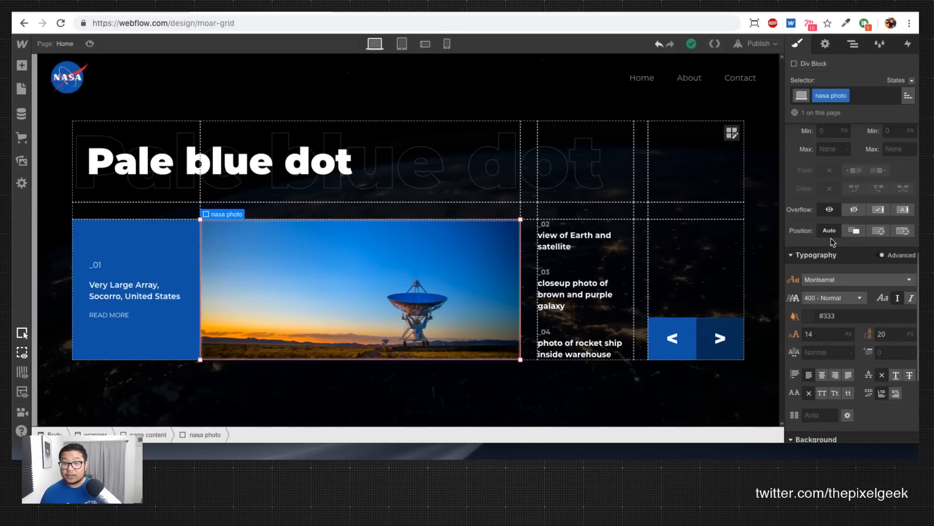
scroll(834, 241, down, 3)
click(853, 327)
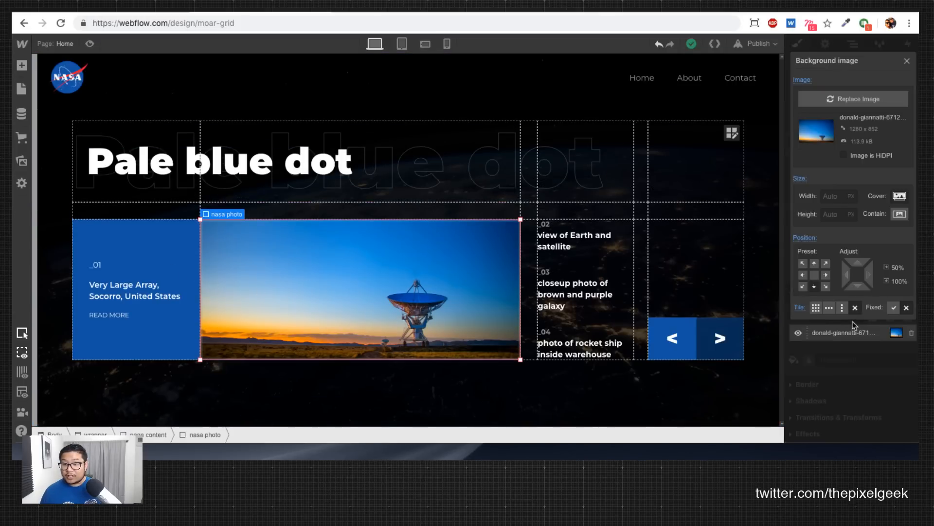
click(899, 214)
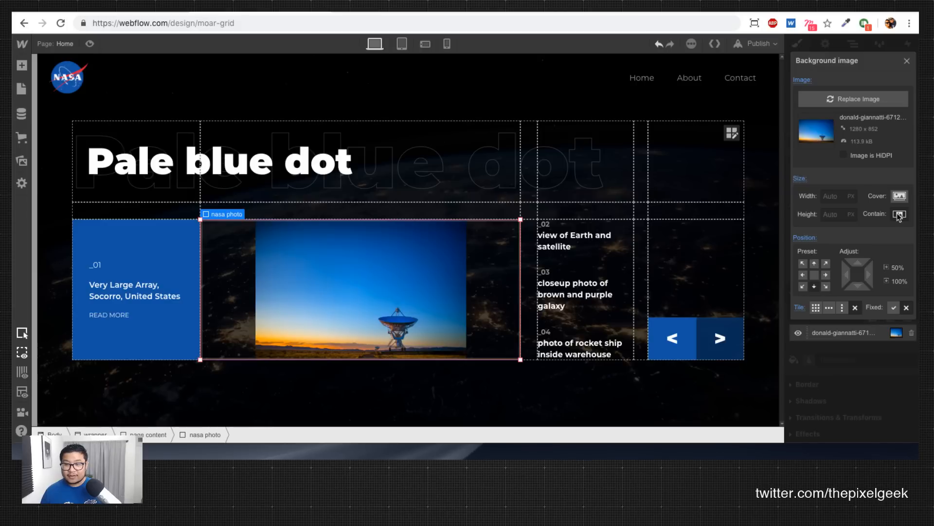
Step: Make the nasa photo's background image fixed and clear its Cover and Contain sizing
click(839, 196)
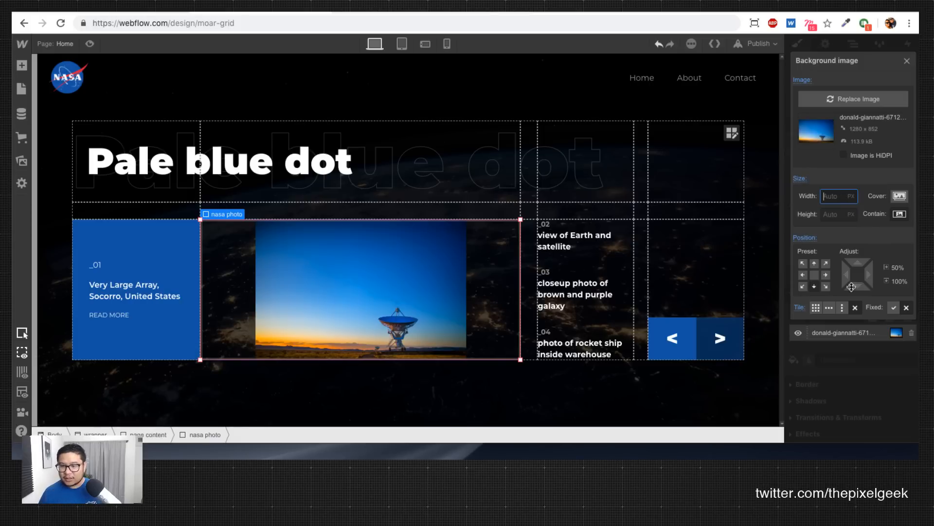
click(893, 308)
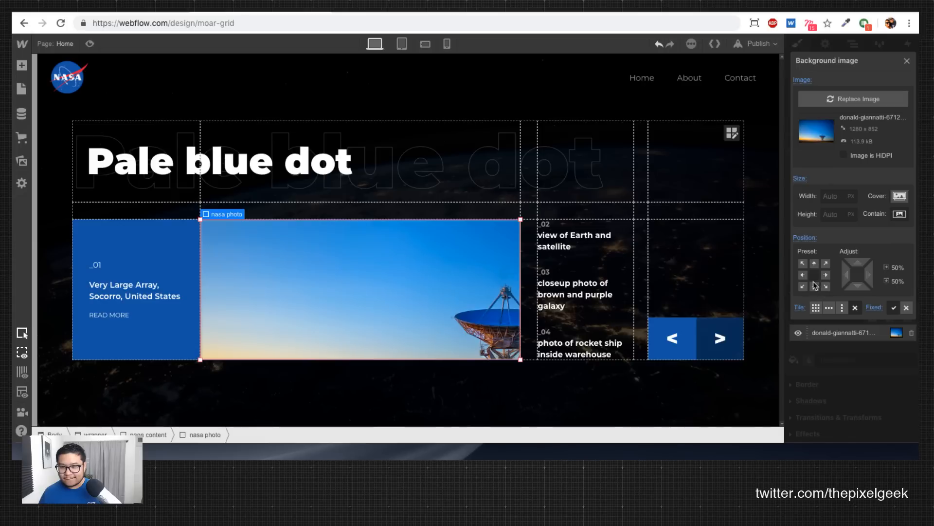
click(899, 196)
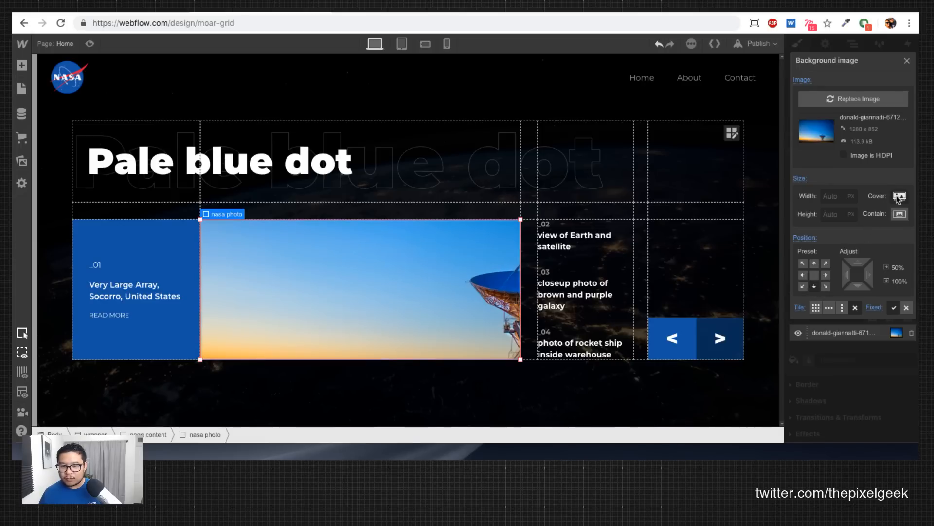
Step: Set the background image width to 1200 px and reduce it in steps of 10 to 930 px
click(836, 197)
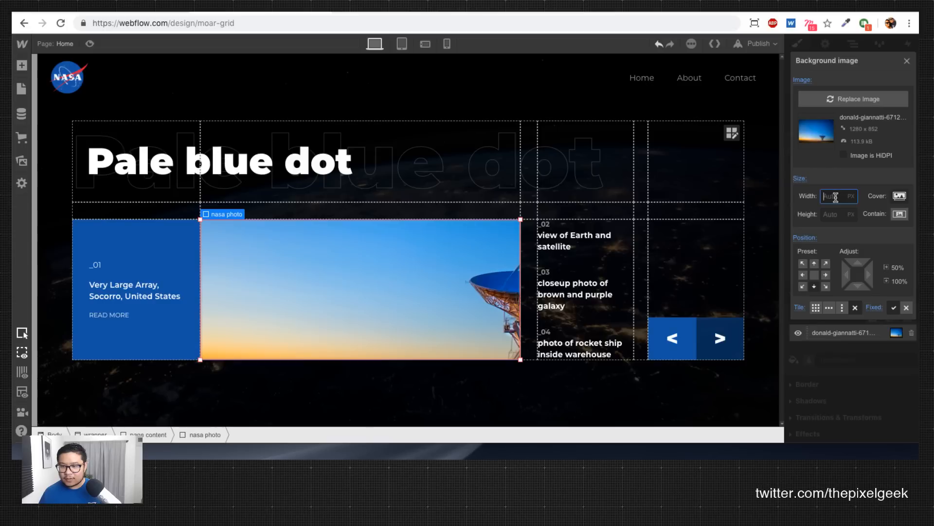
text(1)
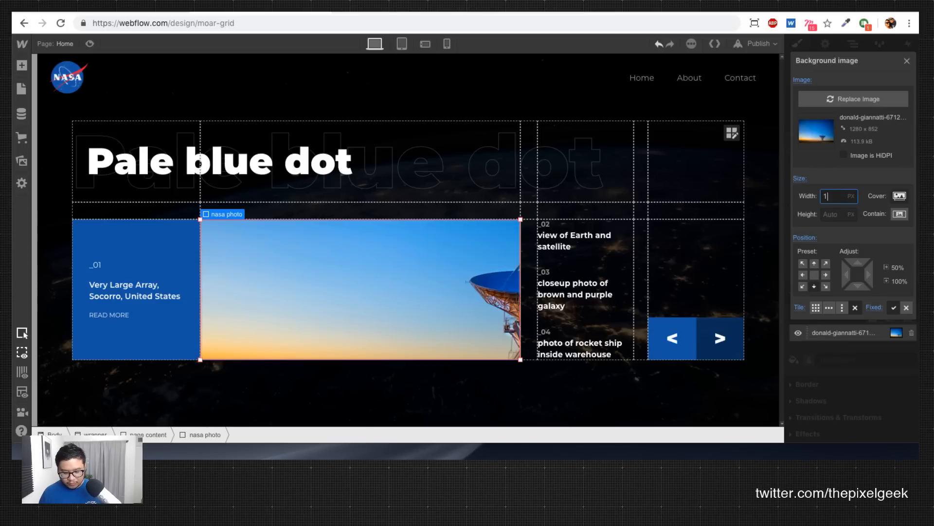
text(200)
key(Return)
key(shift+Down)
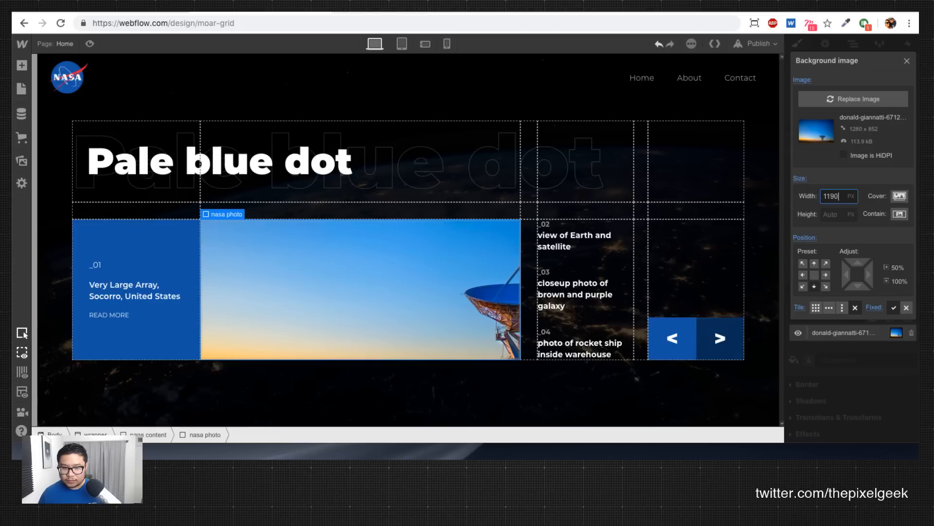
key(shift+Down)
key(shift+Down)
key(shift+Down)
key(shift+Down)
key(shift+Down)
key(shift+Down)
key(shift+Down)
key(shift+Down)
key(shift+Down)
key(shift+Down)
key(shift+Down)
key(shift+Down)
key(shift+Down)
key(shift+Down)
key(shift+Down)
key(shift+Down)
key(shift+Down)
key(shift+Down)
key(shift+Down)
key(shift+Down)
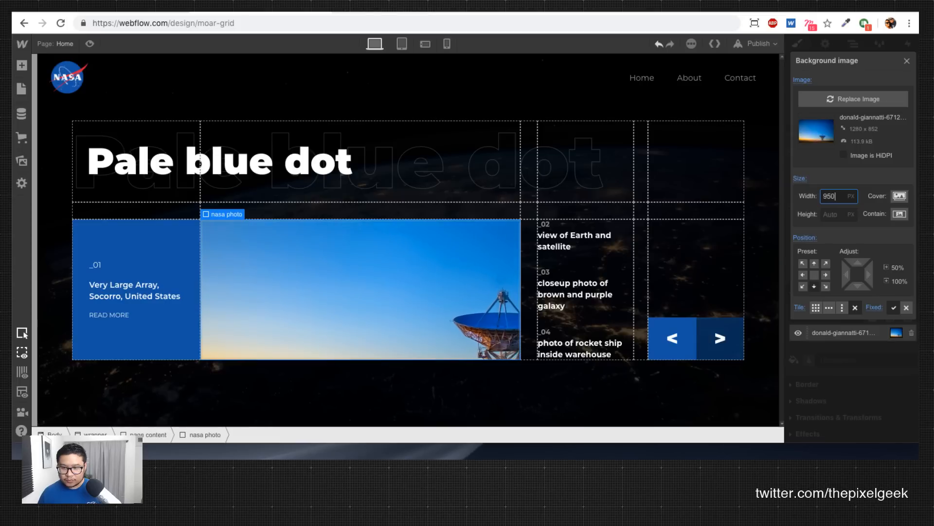
Step: Switch the background image width to viewport units, starting at 10 vw, raising it to 60 and settling on 50 vw
double_click(844, 197)
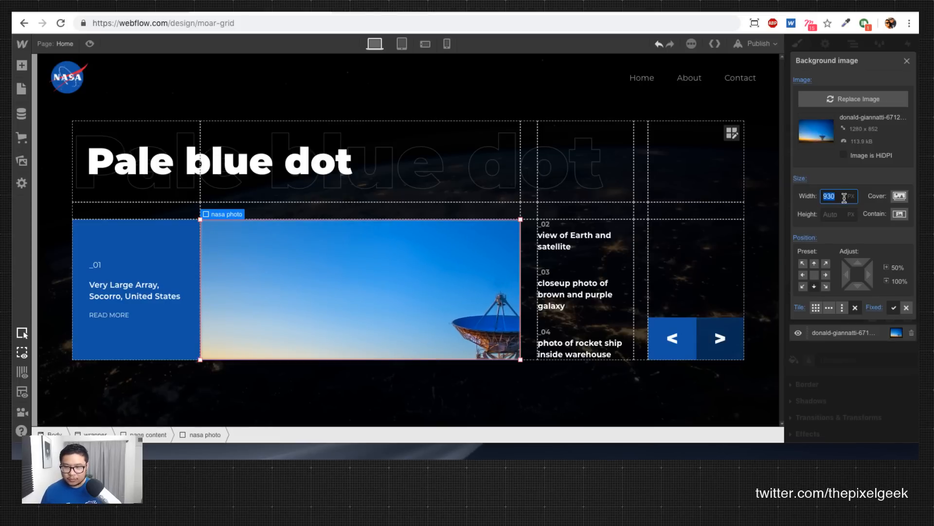
text(10vw)
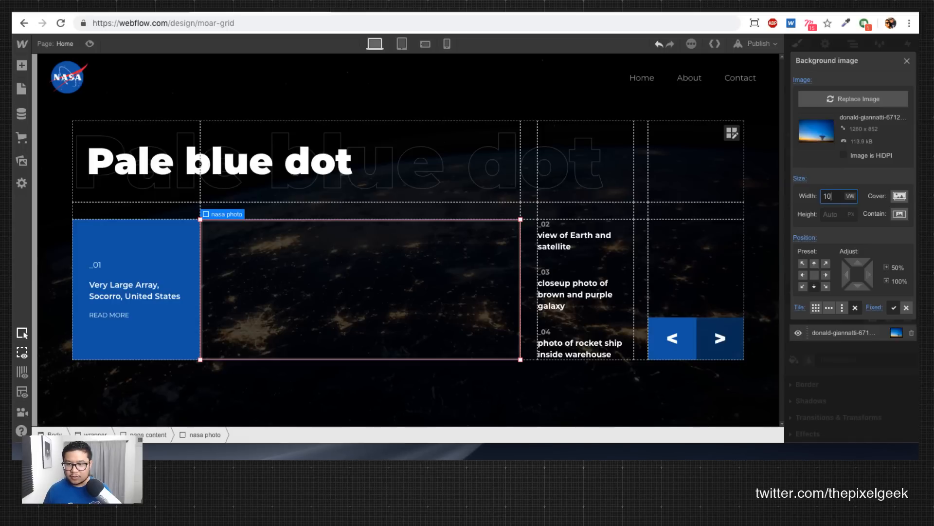
key(shift+Up)
key(shift+Up)
key(shift+Up)
key(shift+Up)
key(shift+Up)
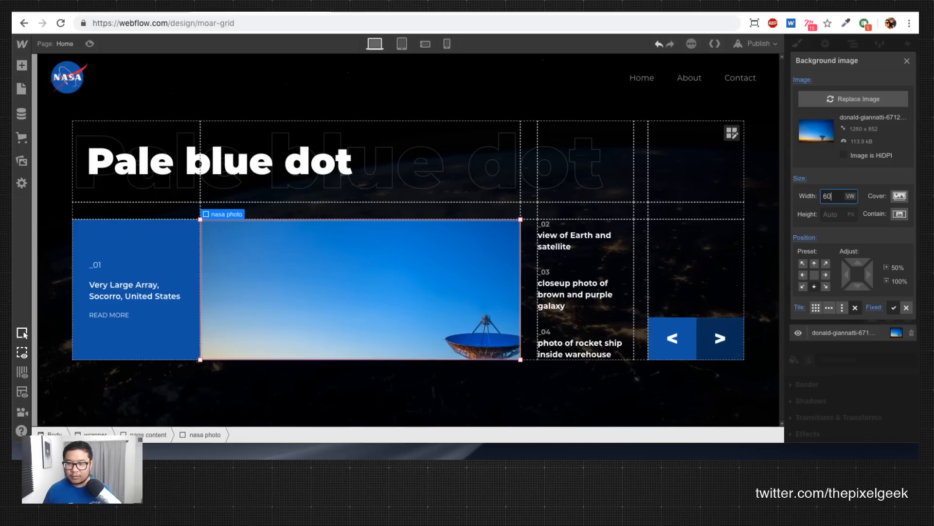
key(shift+Down)
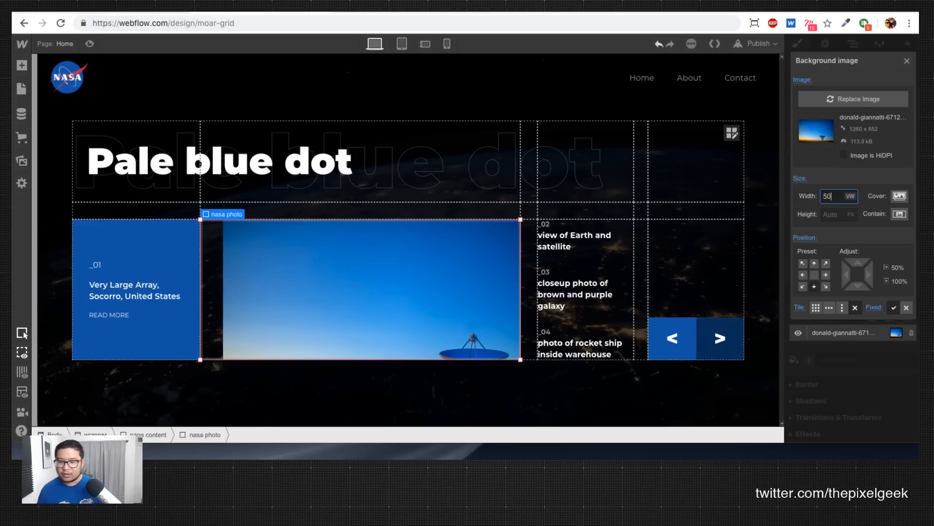
Step: Try the right and left position presets, centre the background image at 50% / 50%, and set its width to 60 vw
click(826, 275)
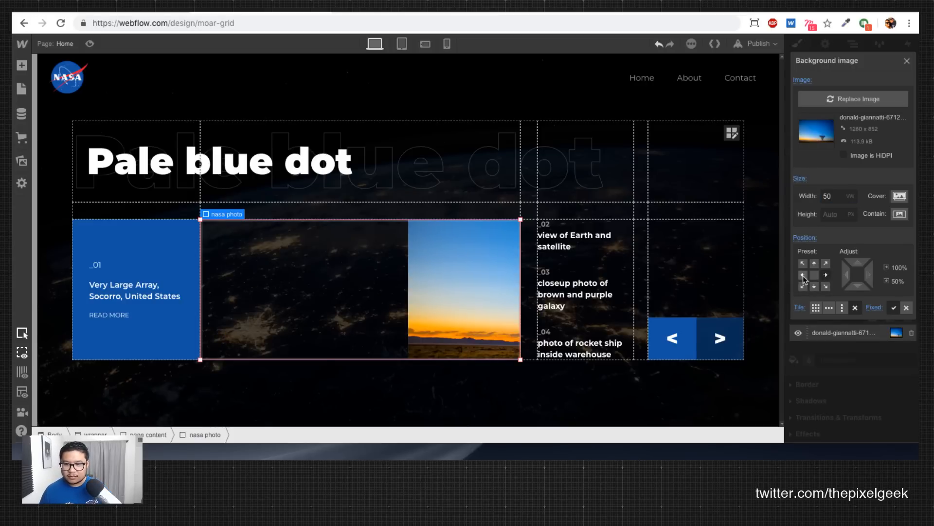
click(804, 276)
click(834, 197)
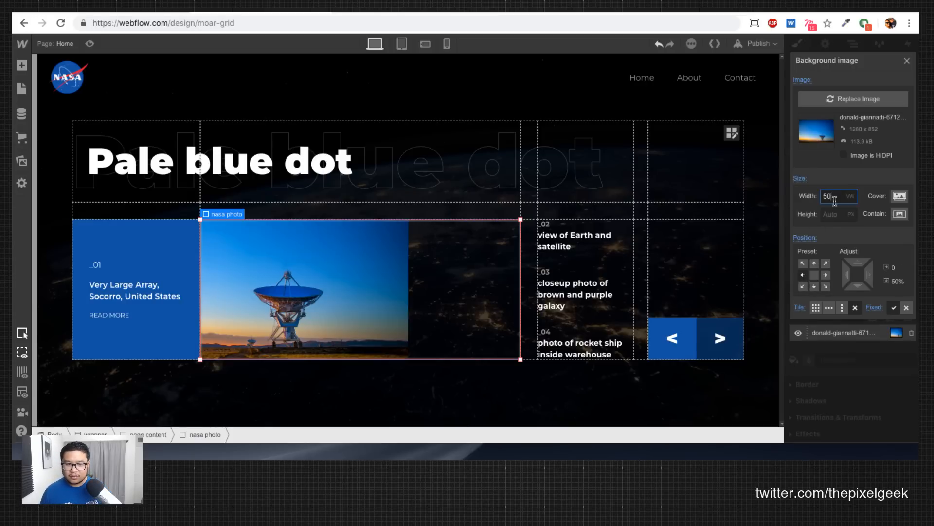
click(815, 276)
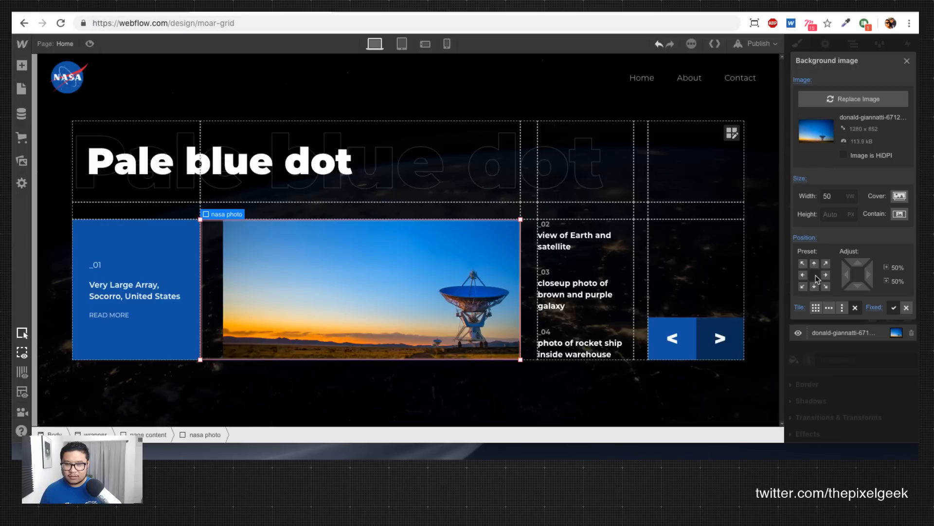
click(835, 197)
key(shift+Up)
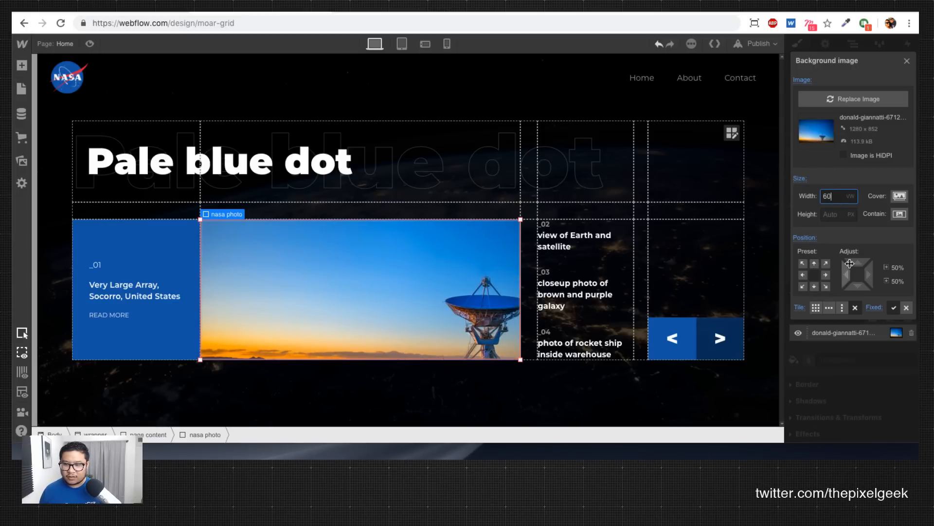
Step: Adjust the background image's position to 43% / 12% and preview the page-load reveal
drag(858, 273, 857, 196)
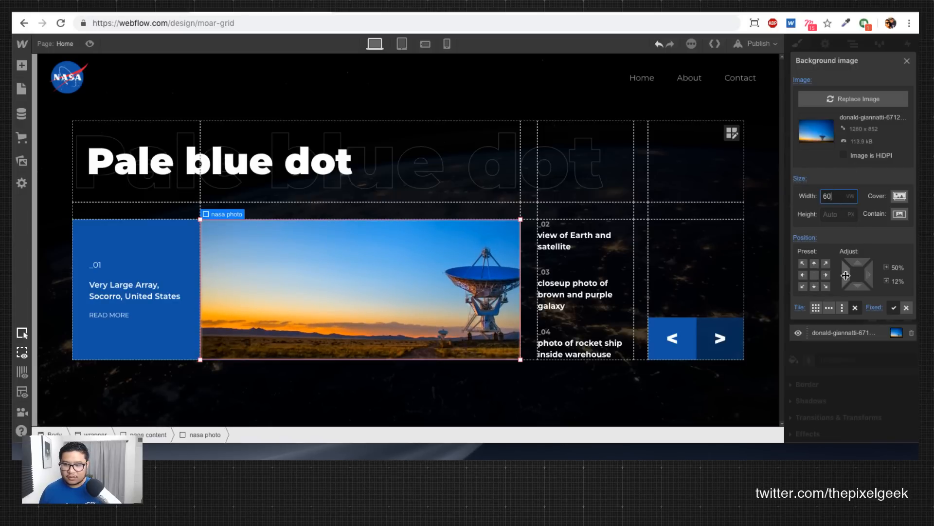
drag(844, 278, 834, 278)
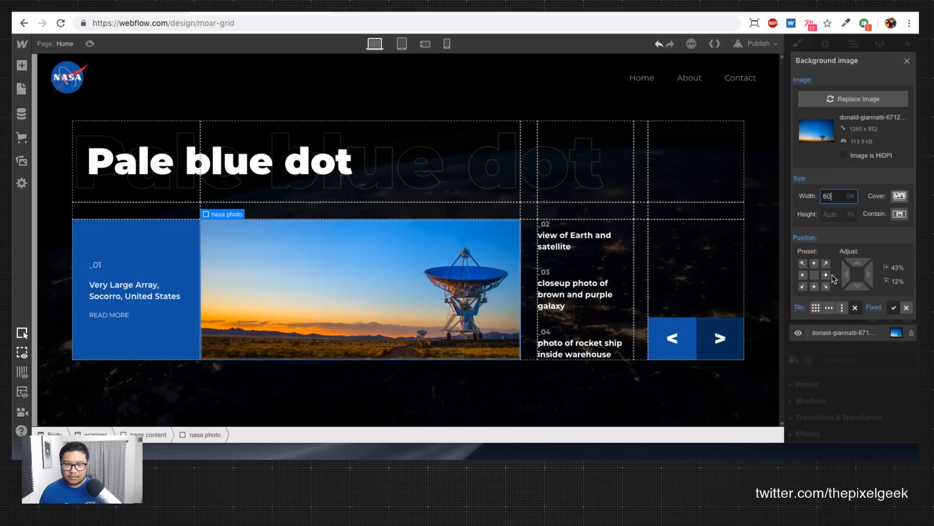
click(907, 62)
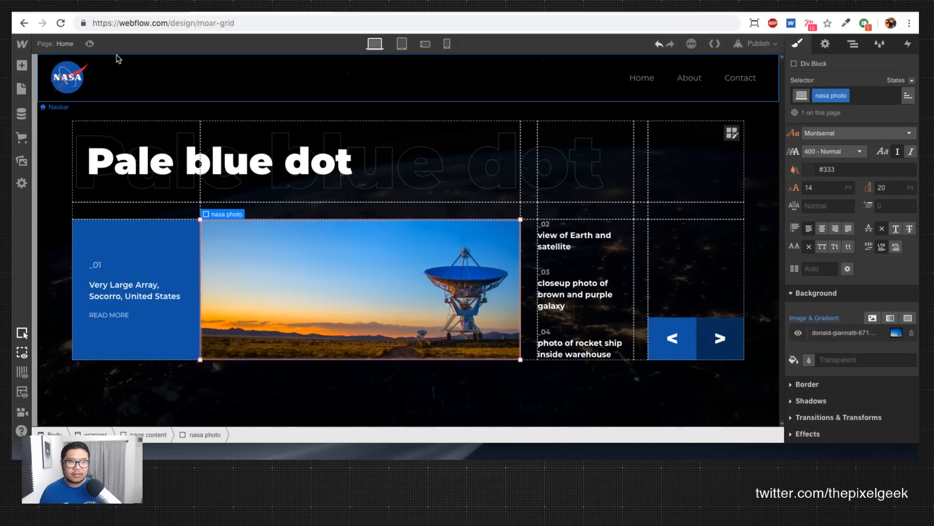
click(90, 43)
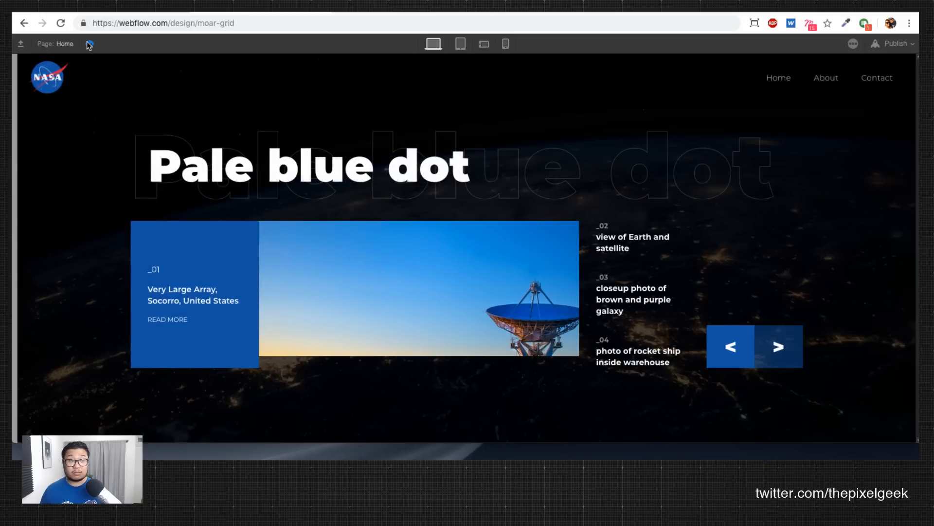
click(89, 44)
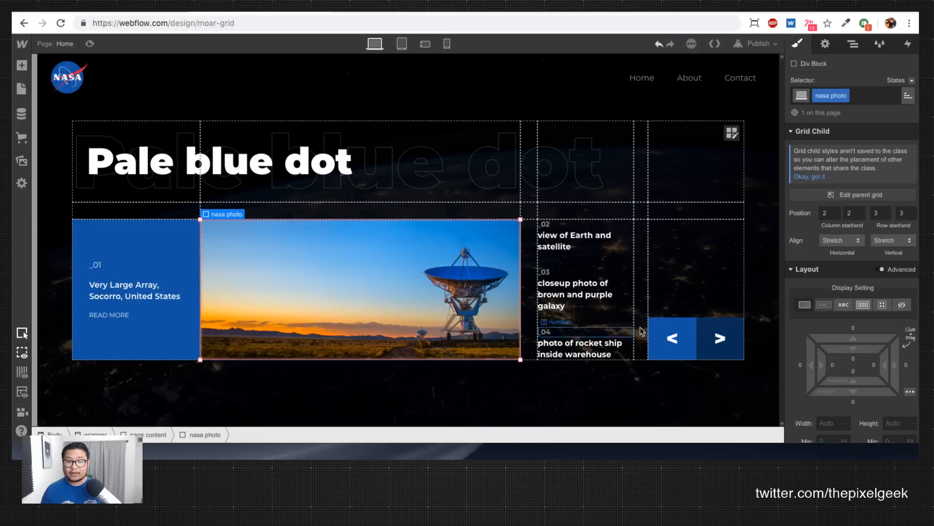
Step: Set the nasa photo's background image to Cover, turn off Fixed, and anchor it at bottom centre (50% / 100%)
scroll(875, 335, down, 10)
click(836, 332)
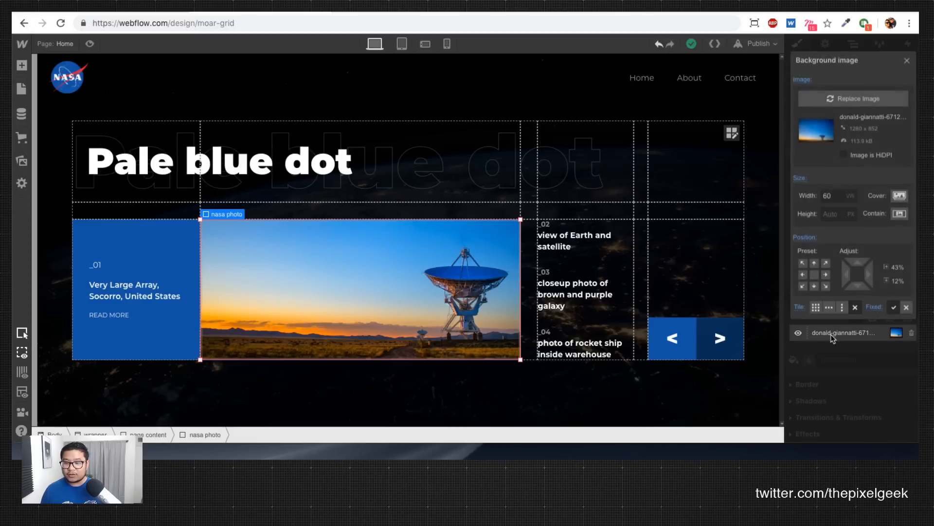
click(899, 196)
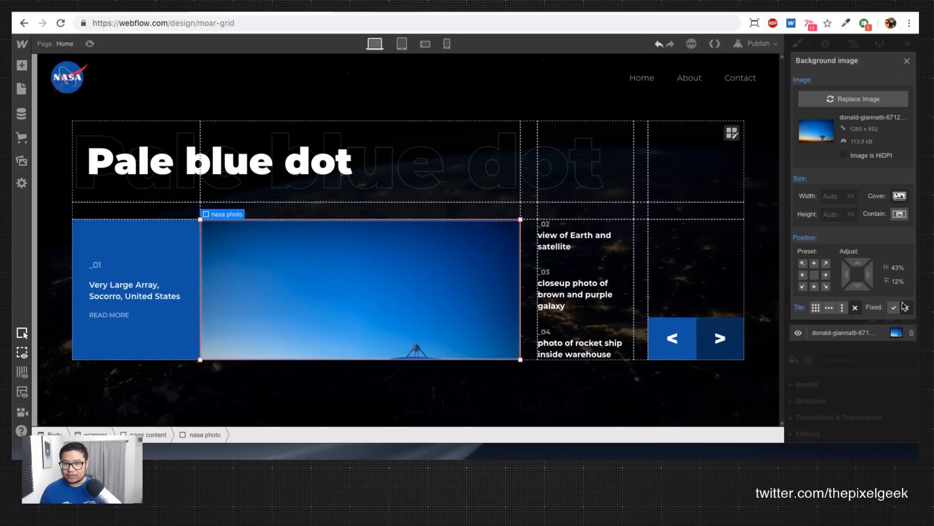
click(815, 286)
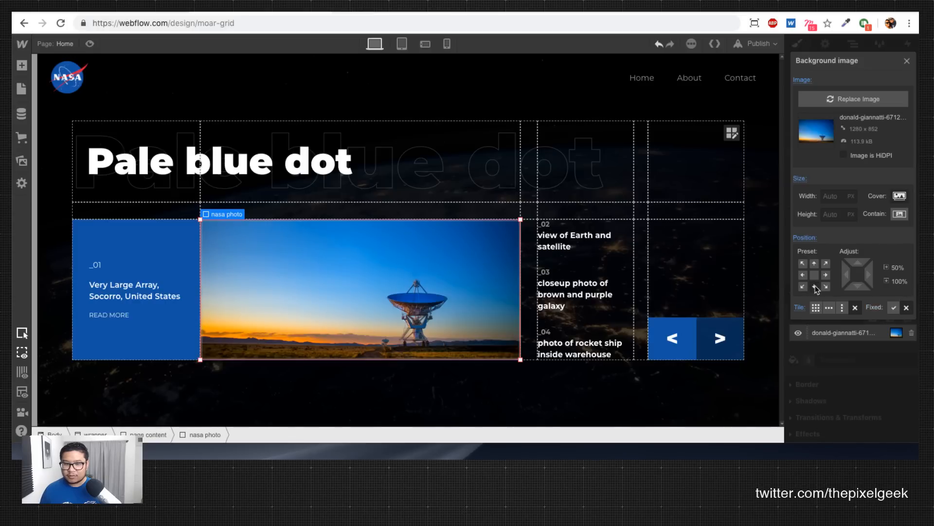
Step: Set the background image's width to 60 vw and preview the page-load reveal
click(835, 197)
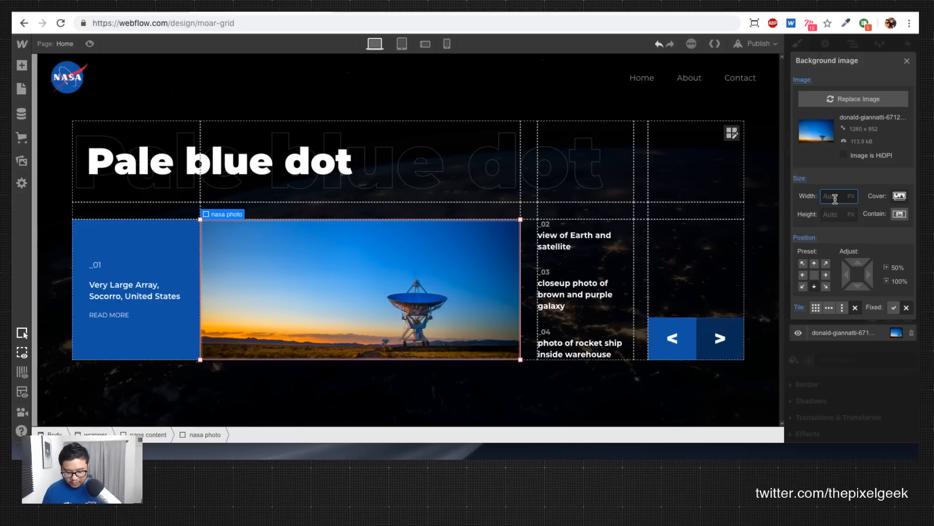
text(50vw)
key(shift+Up)
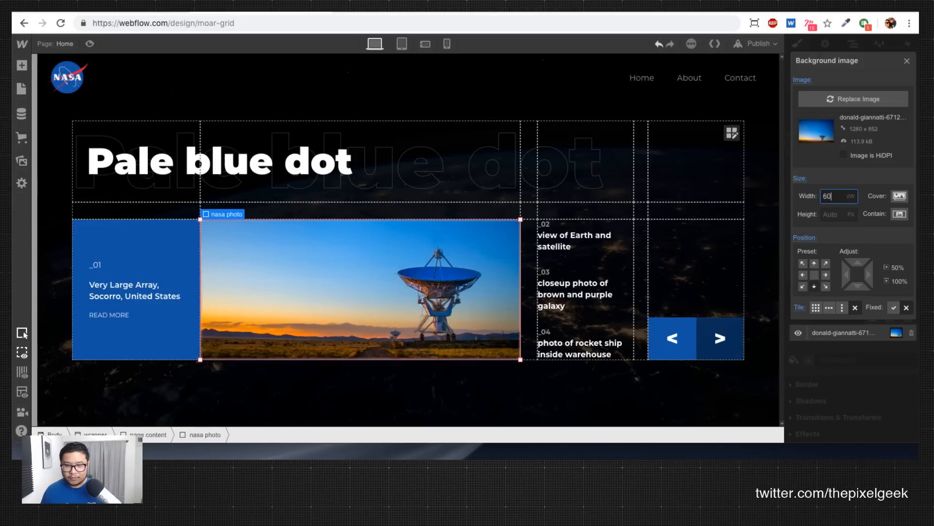
click(89, 44)
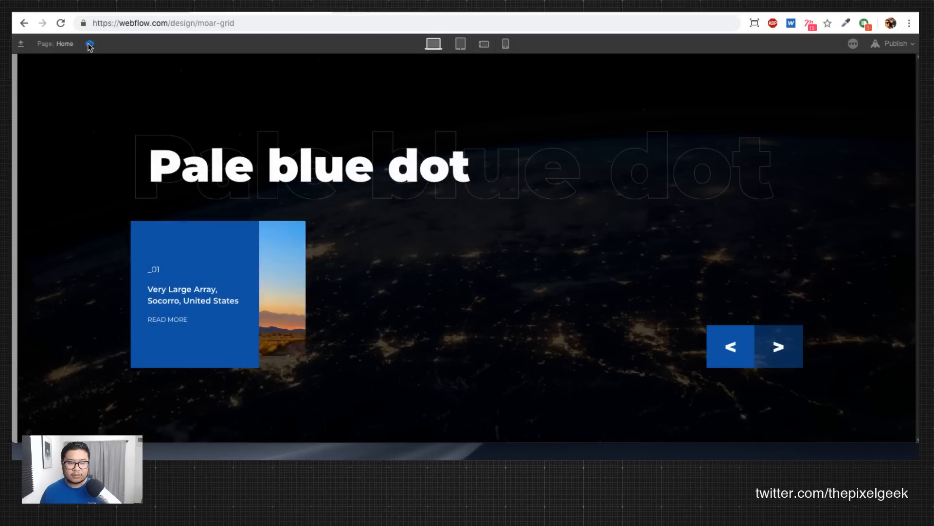
click(90, 45)
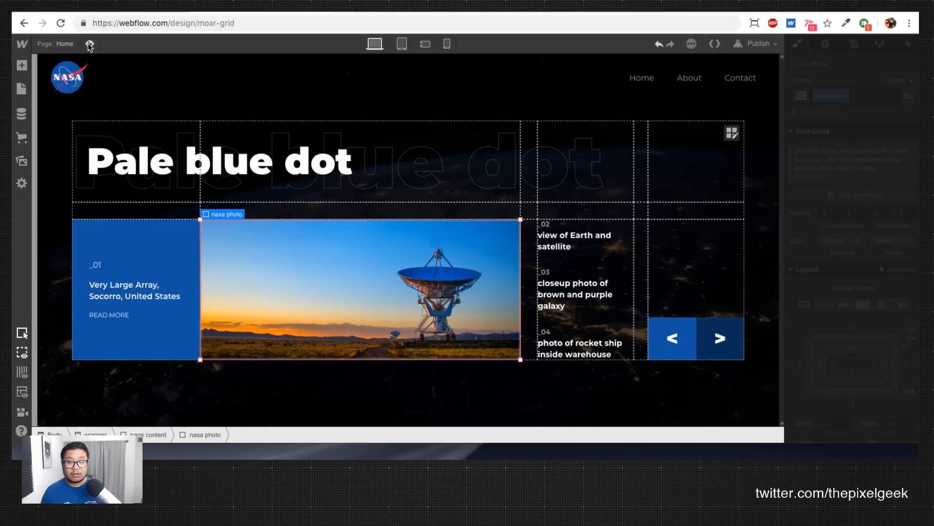
Step: Centre the nasa photo's background image at 50% / 50% and preview the animation
scroll(788, 336, down, 8)
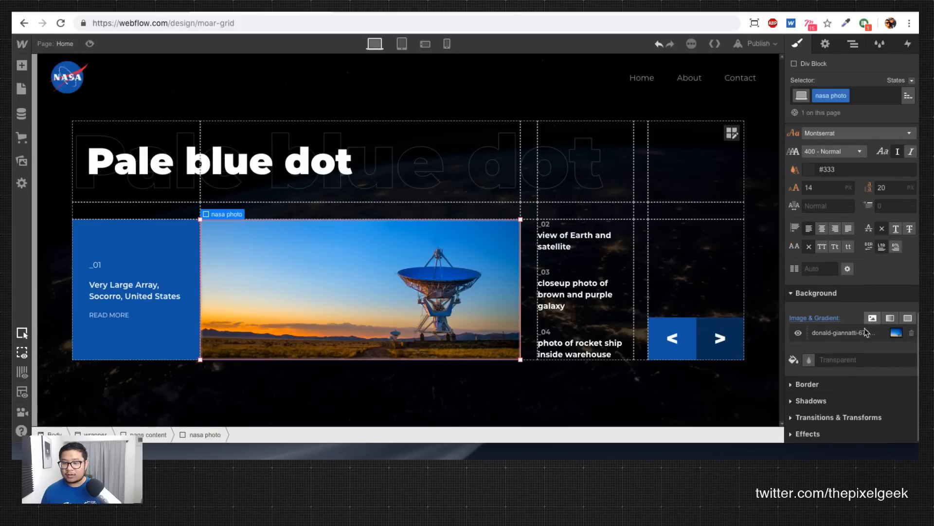
click(861, 331)
click(816, 275)
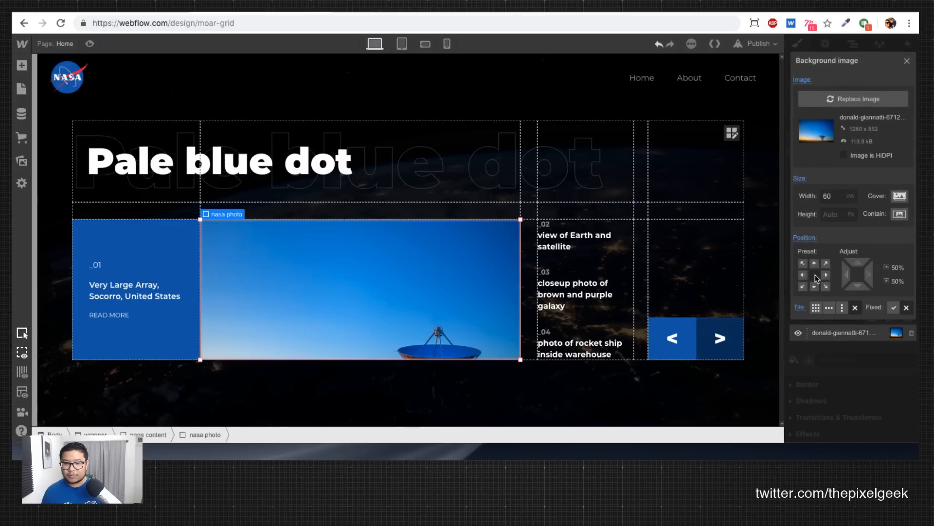
click(89, 44)
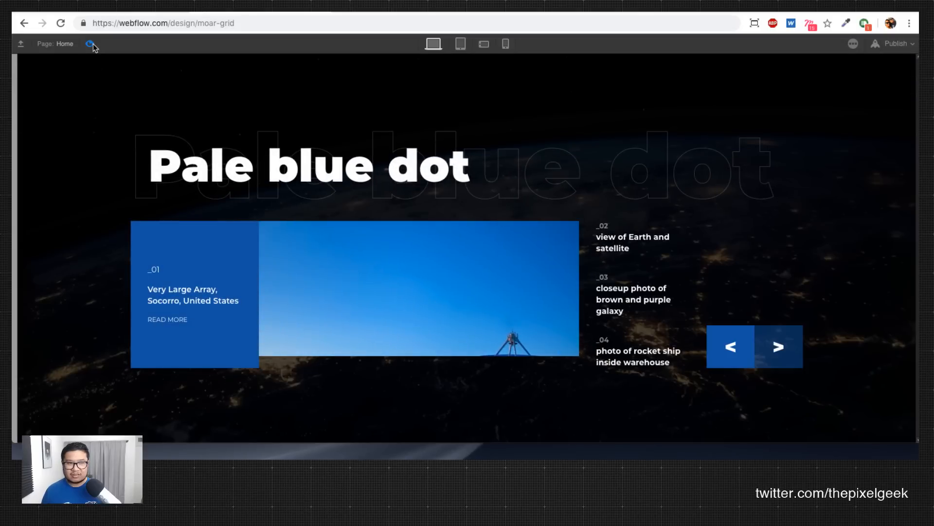
click(91, 44)
Step: Anchor the background image at bottom centre, adjust its vertical position to 79%, and preview the animation
scroll(822, 292, down, 6)
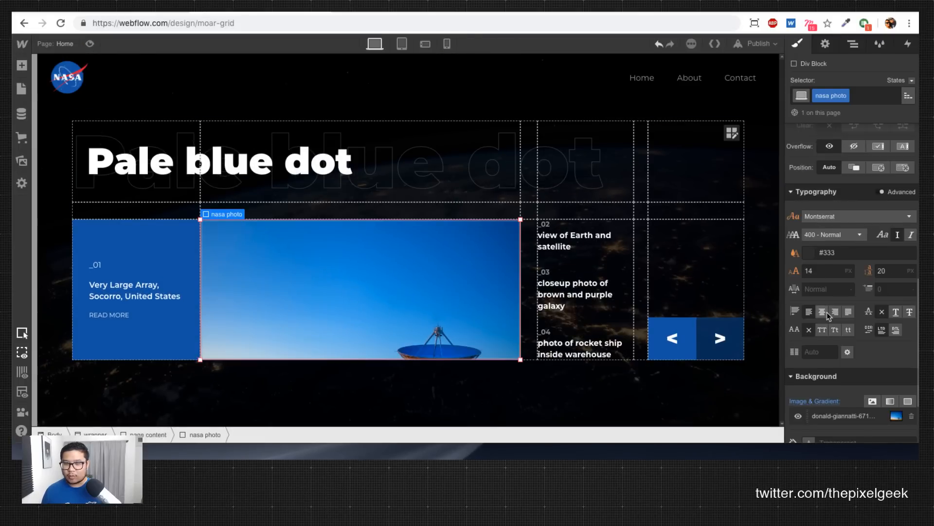
click(825, 331)
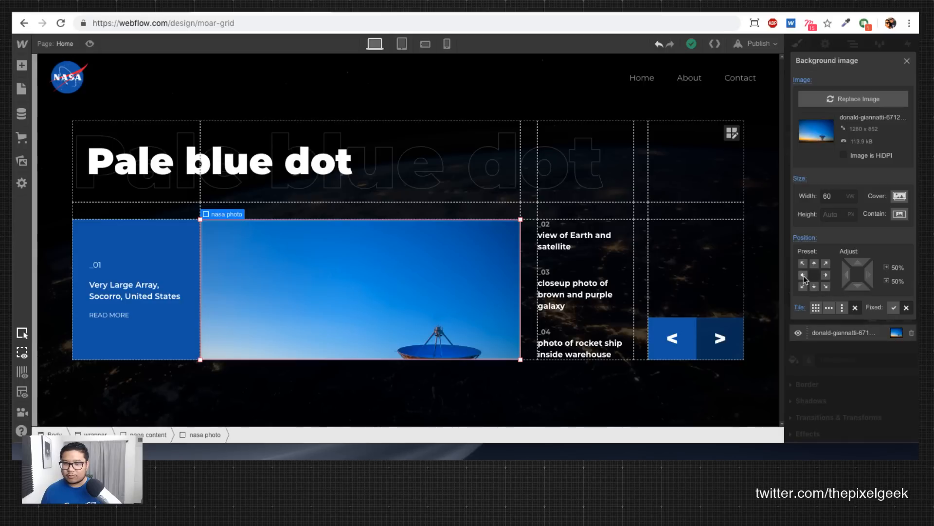
click(815, 286)
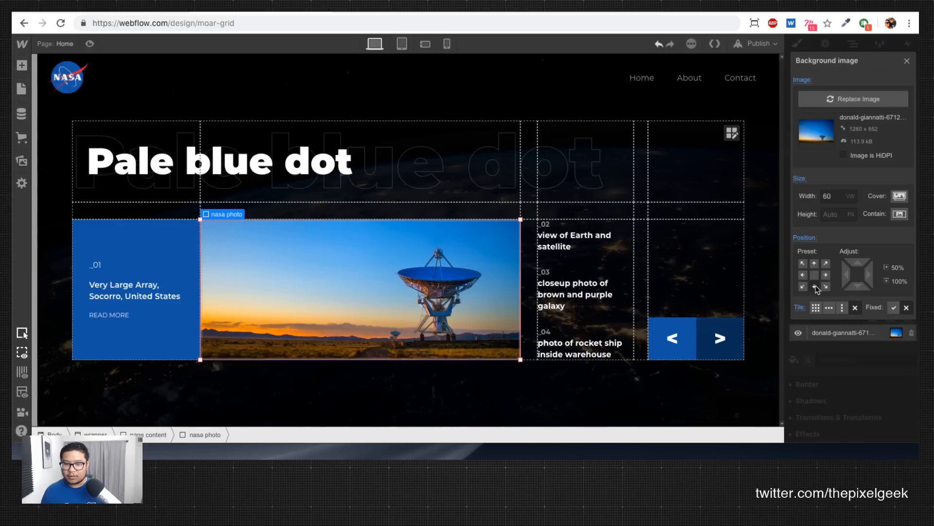
drag(857, 264, 860, 230)
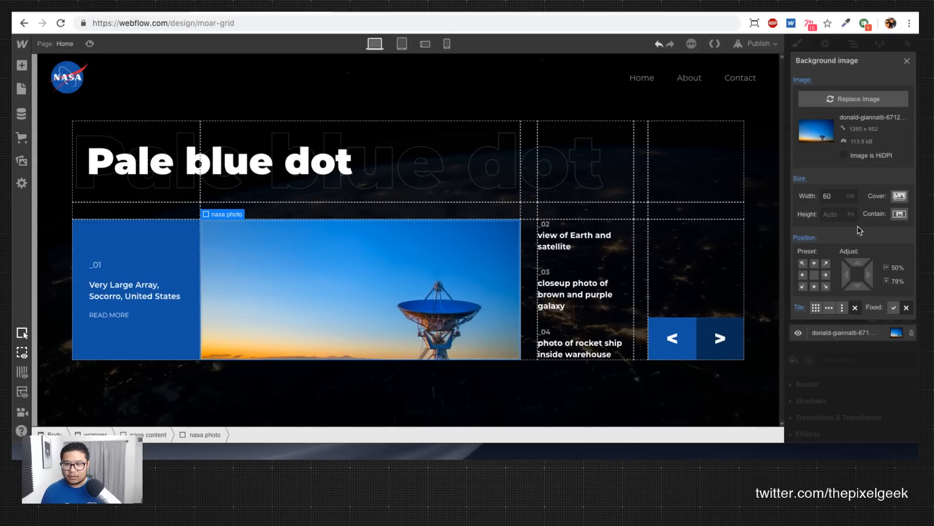
click(89, 43)
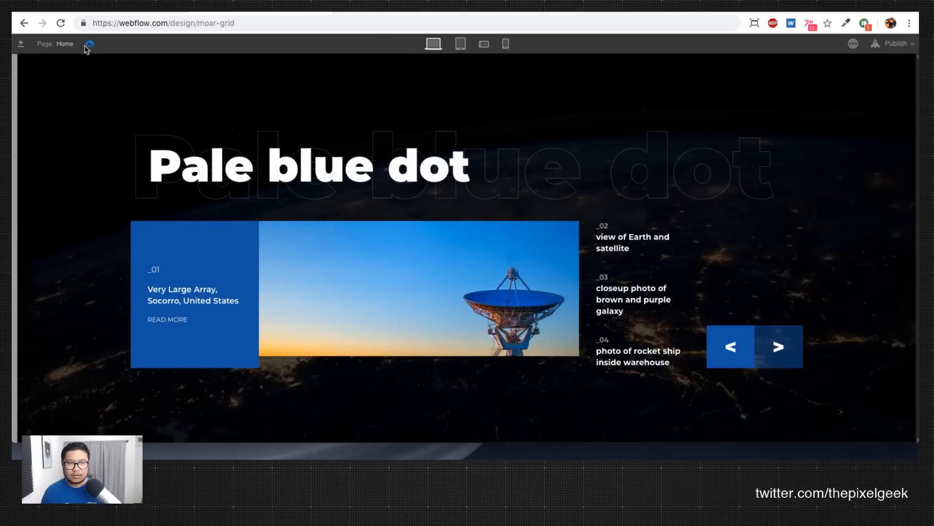
click(89, 44)
Step: Adjust the background image's vertical position to 113% and preview the animation
scroll(830, 329, down, 10)
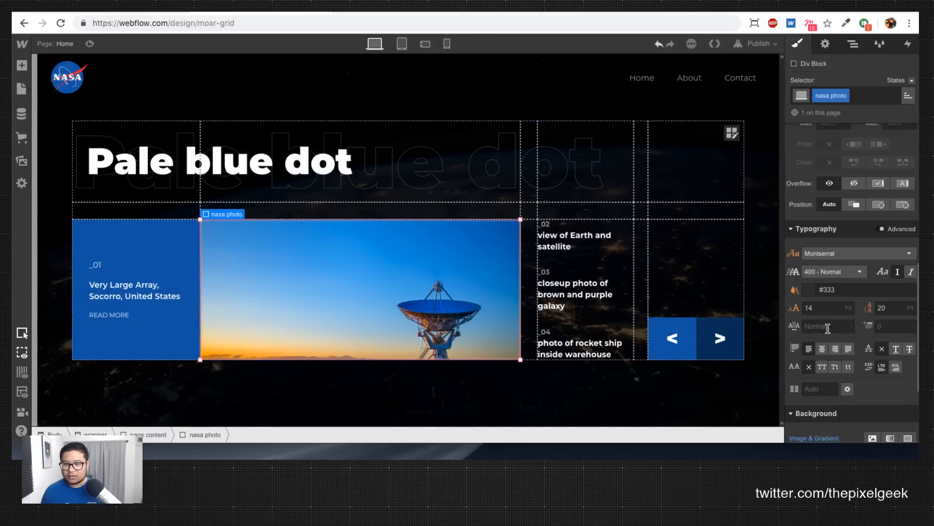
click(835, 346)
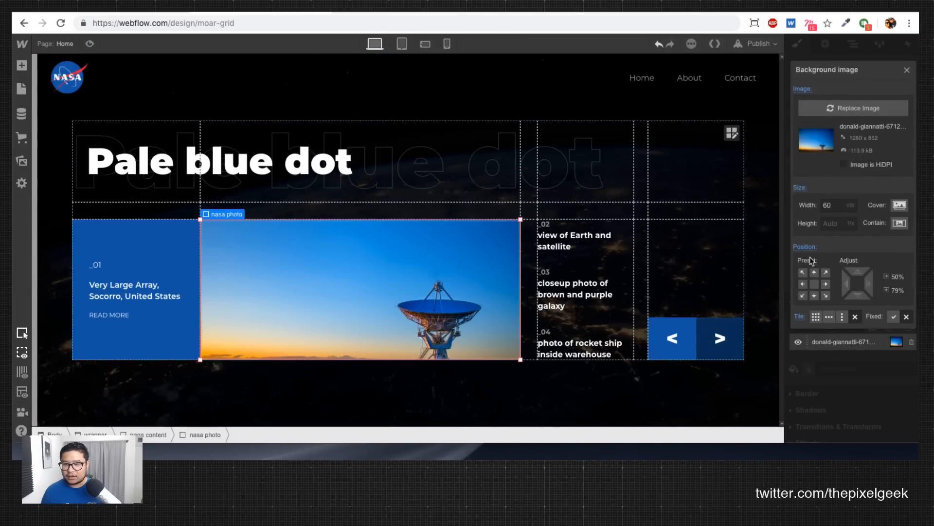
click(408, 334)
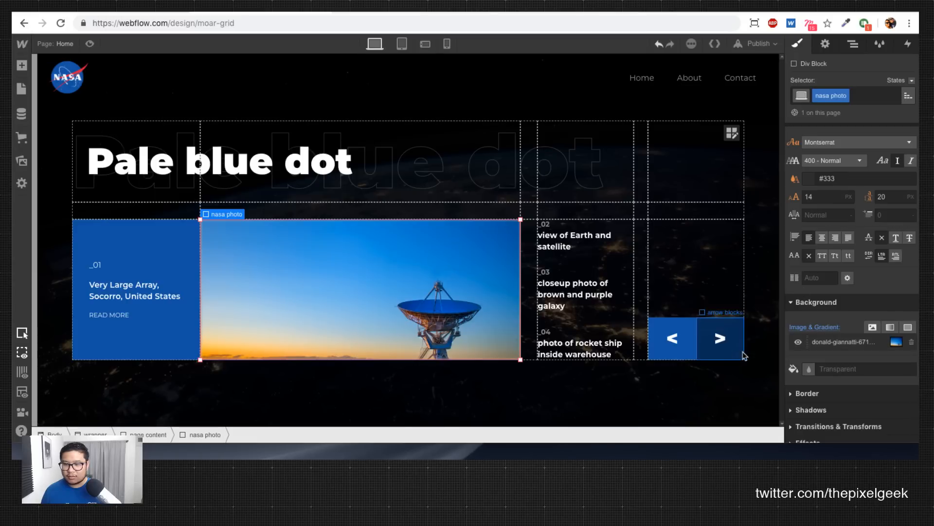
click(827, 344)
drag(852, 268, 859, 326)
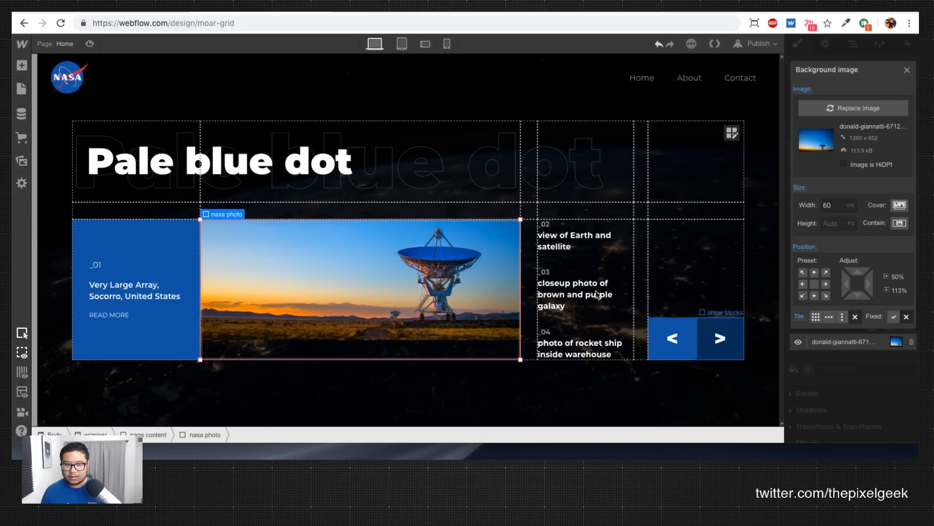
click(89, 44)
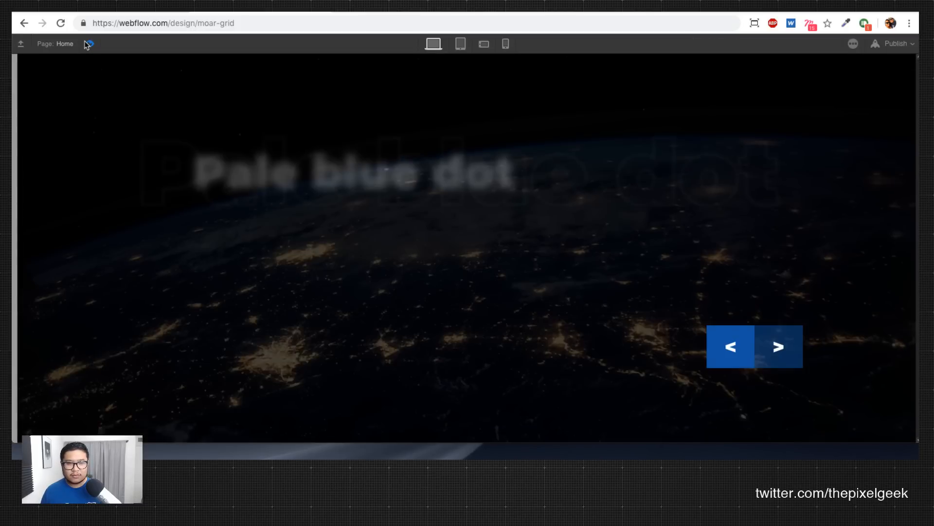
click(88, 44)
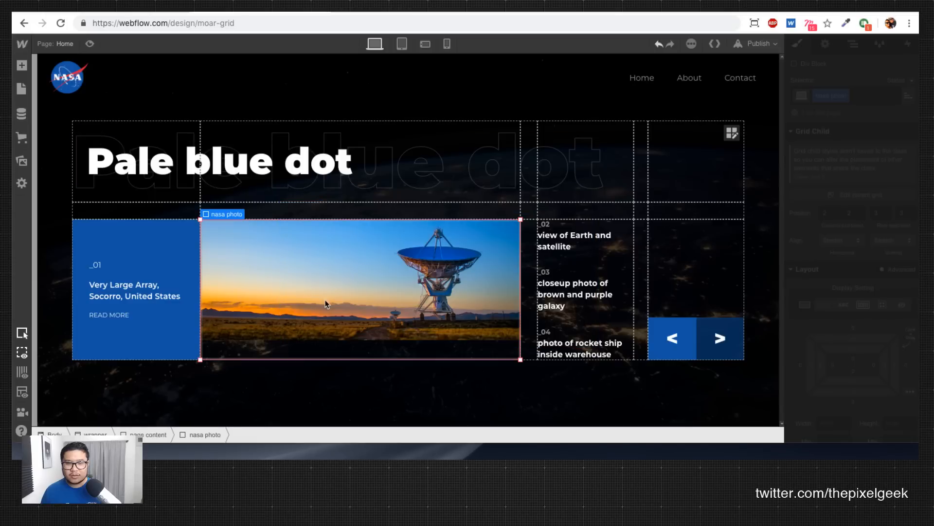
Step: Reduce the background image's vertical position to shift the picture lower in its frame, and preview the animation
click(840, 340)
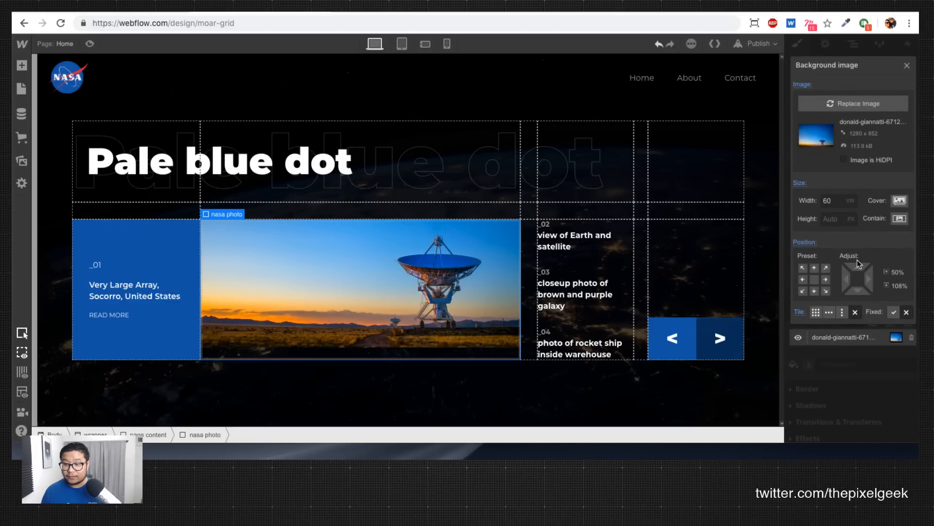
click(90, 44)
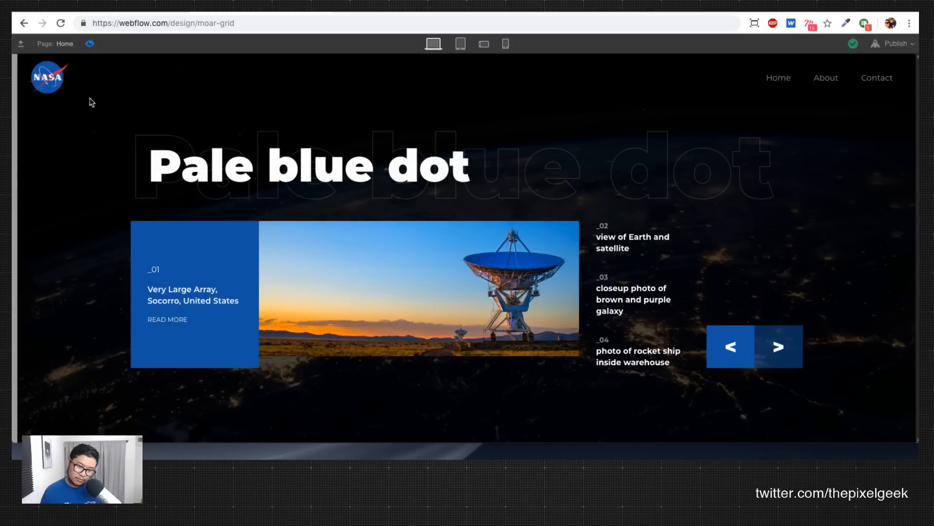
click(90, 44)
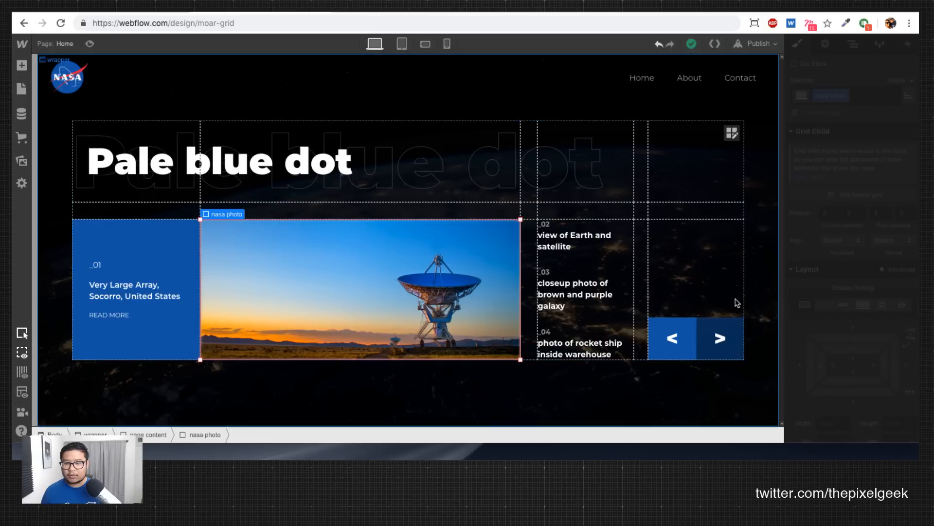
Step: Set the nasa photo background's vertical position to 92% and replay the page-load animation in preview
scroll(884, 344, down, 10)
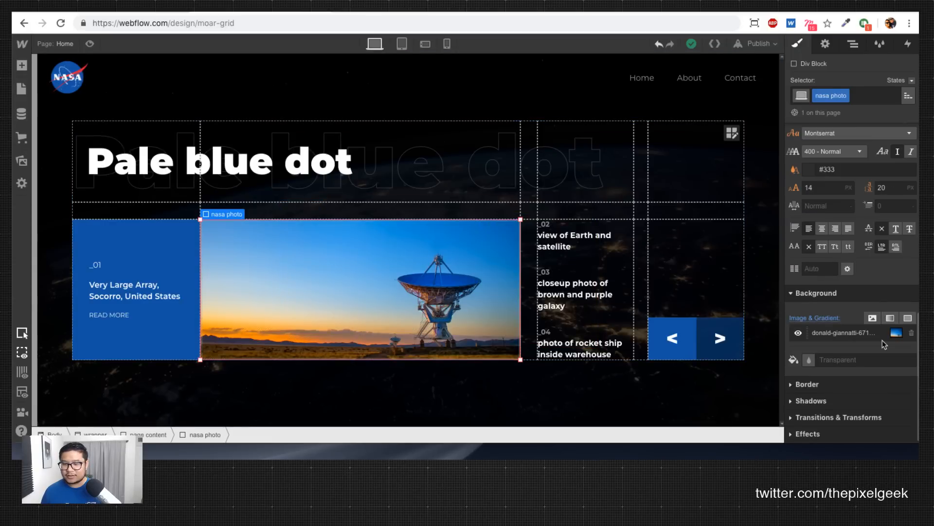
click(883, 339)
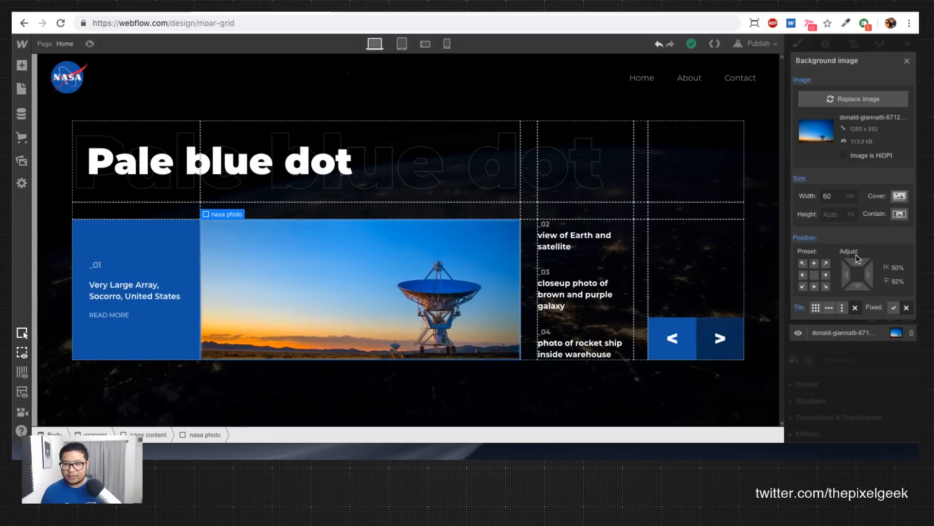
click(90, 43)
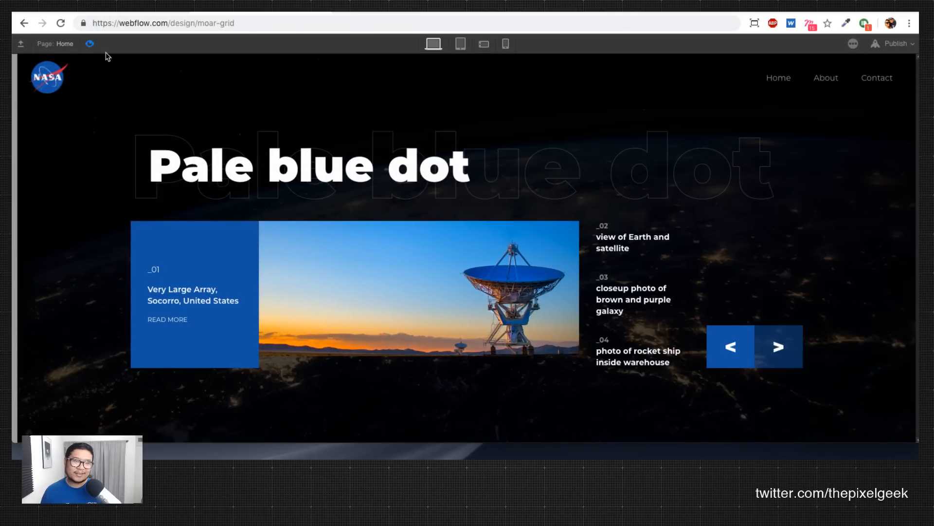
click(90, 44)
click(90, 44)
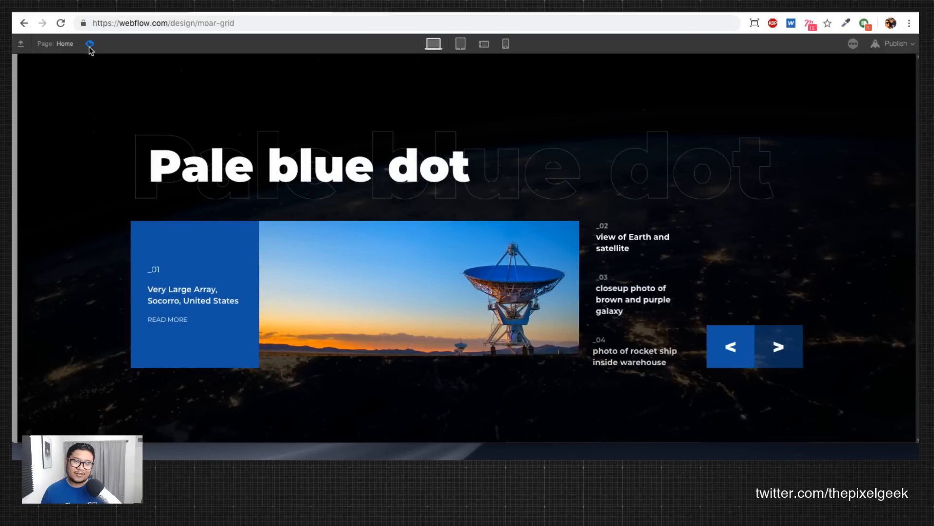
click(90, 44)
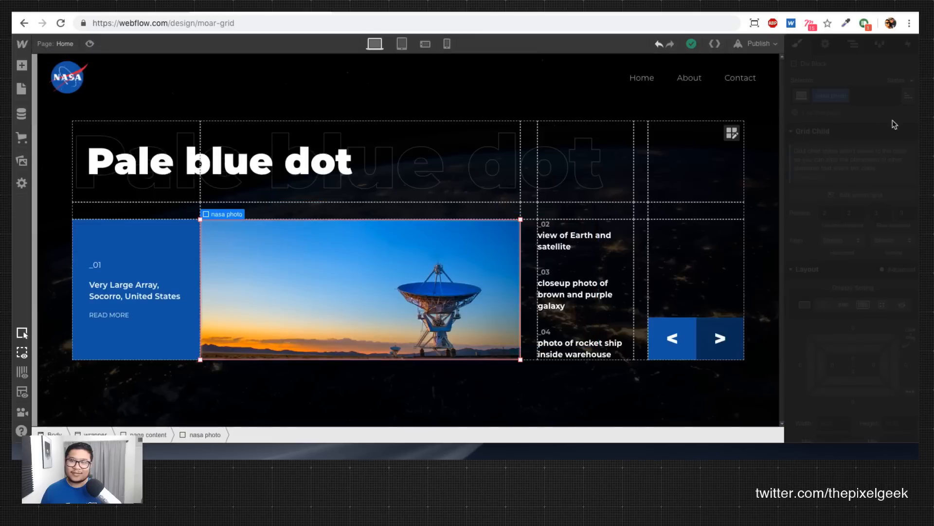
Step: Publish the site to moar-grid.webflow.io
click(757, 44)
click(663, 156)
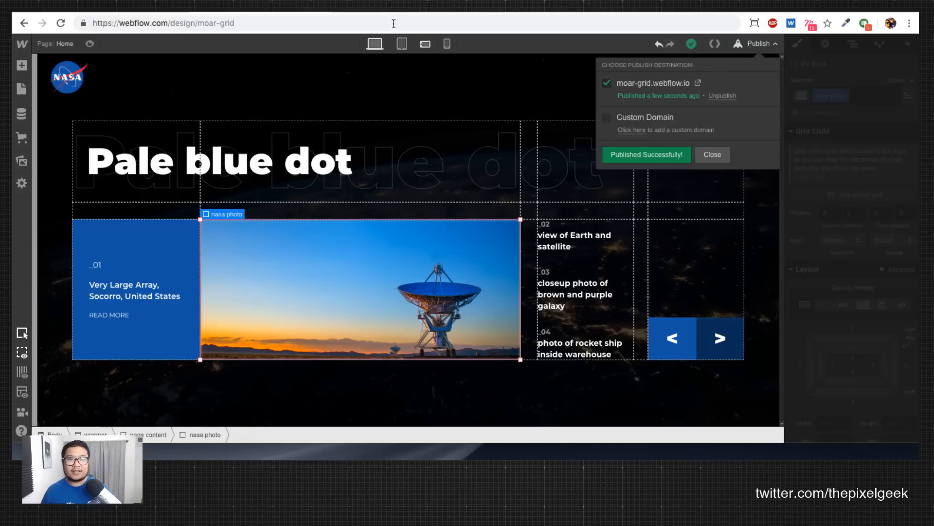
Step: View the page-load animation on the published moar-grid.webflow.io site and return to the moar-grid project in the Webflow Designer
click(392, 12)
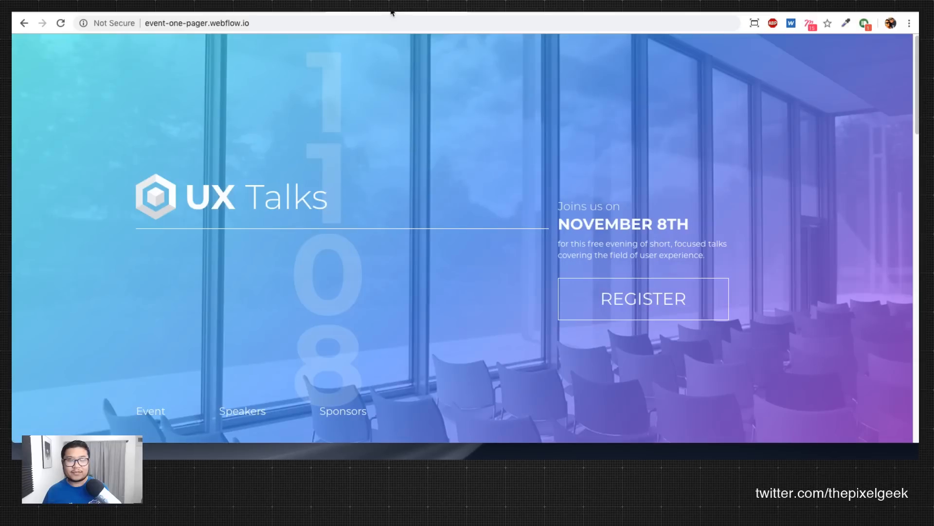
click(392, 13)
click(758, 44)
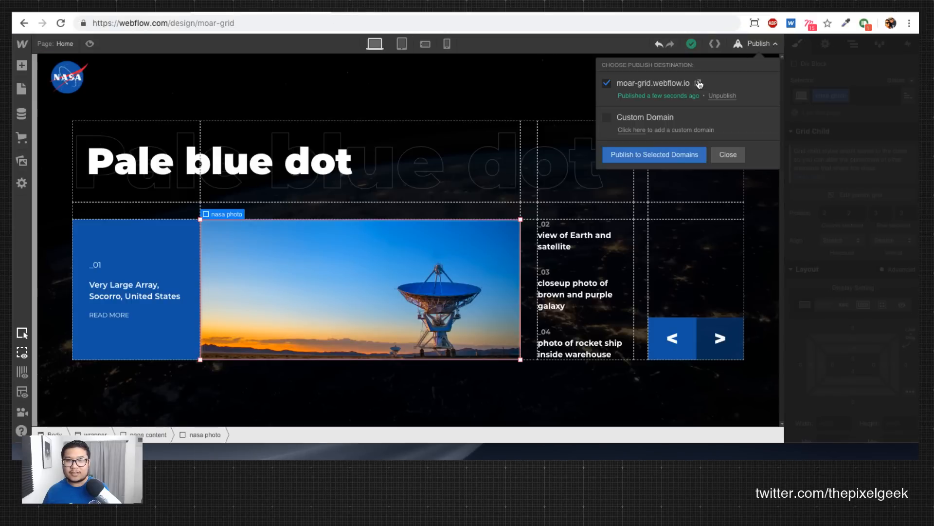
click(699, 84)
click(384, 21)
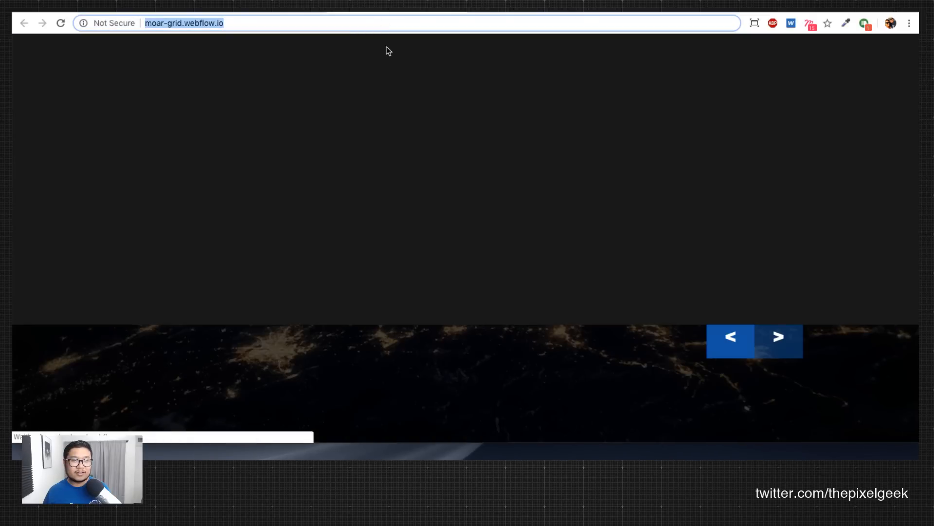
click(389, 51)
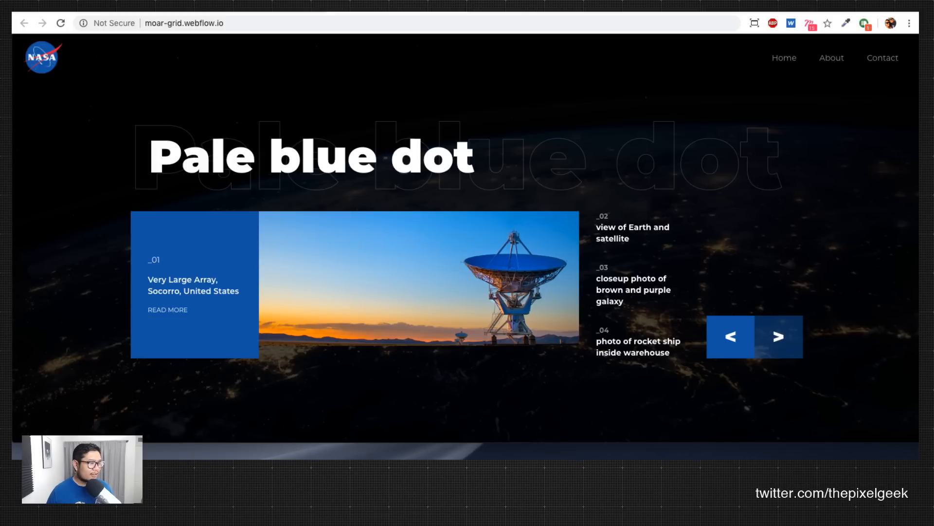
click(263, 23)
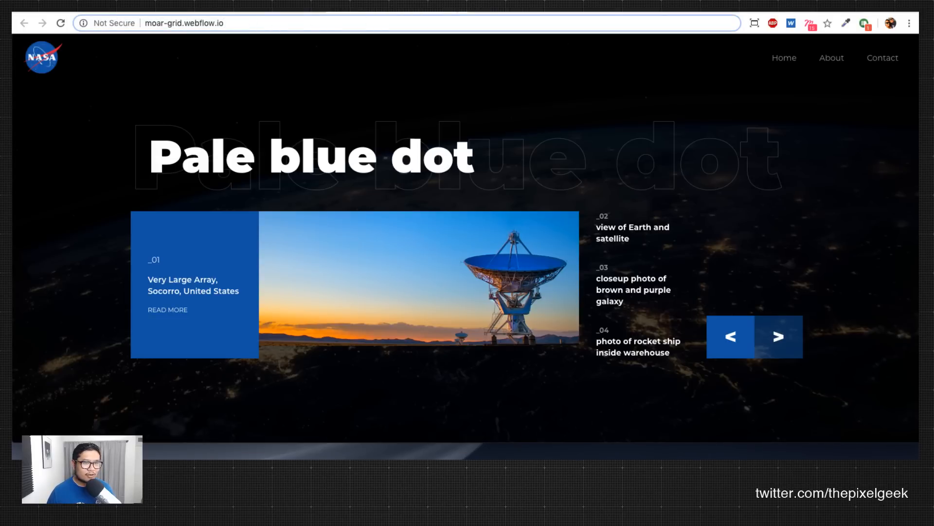
click(342, 7)
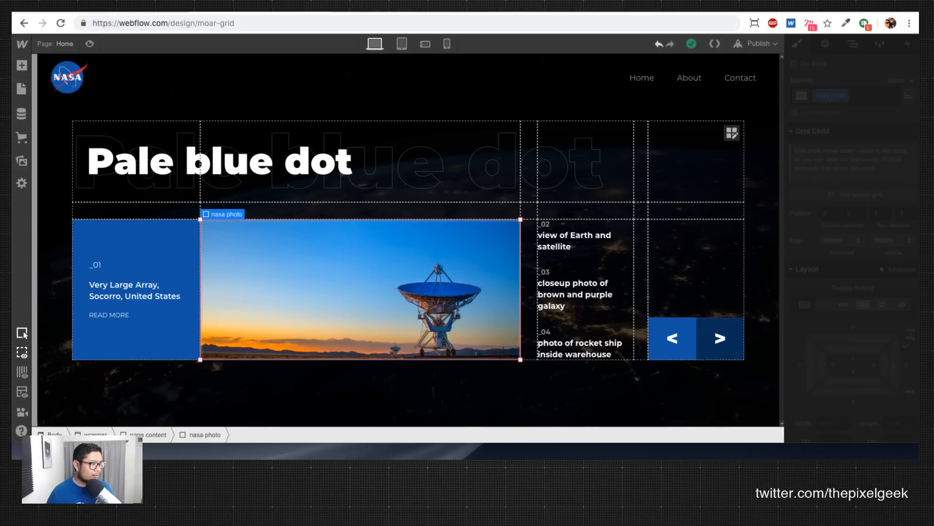